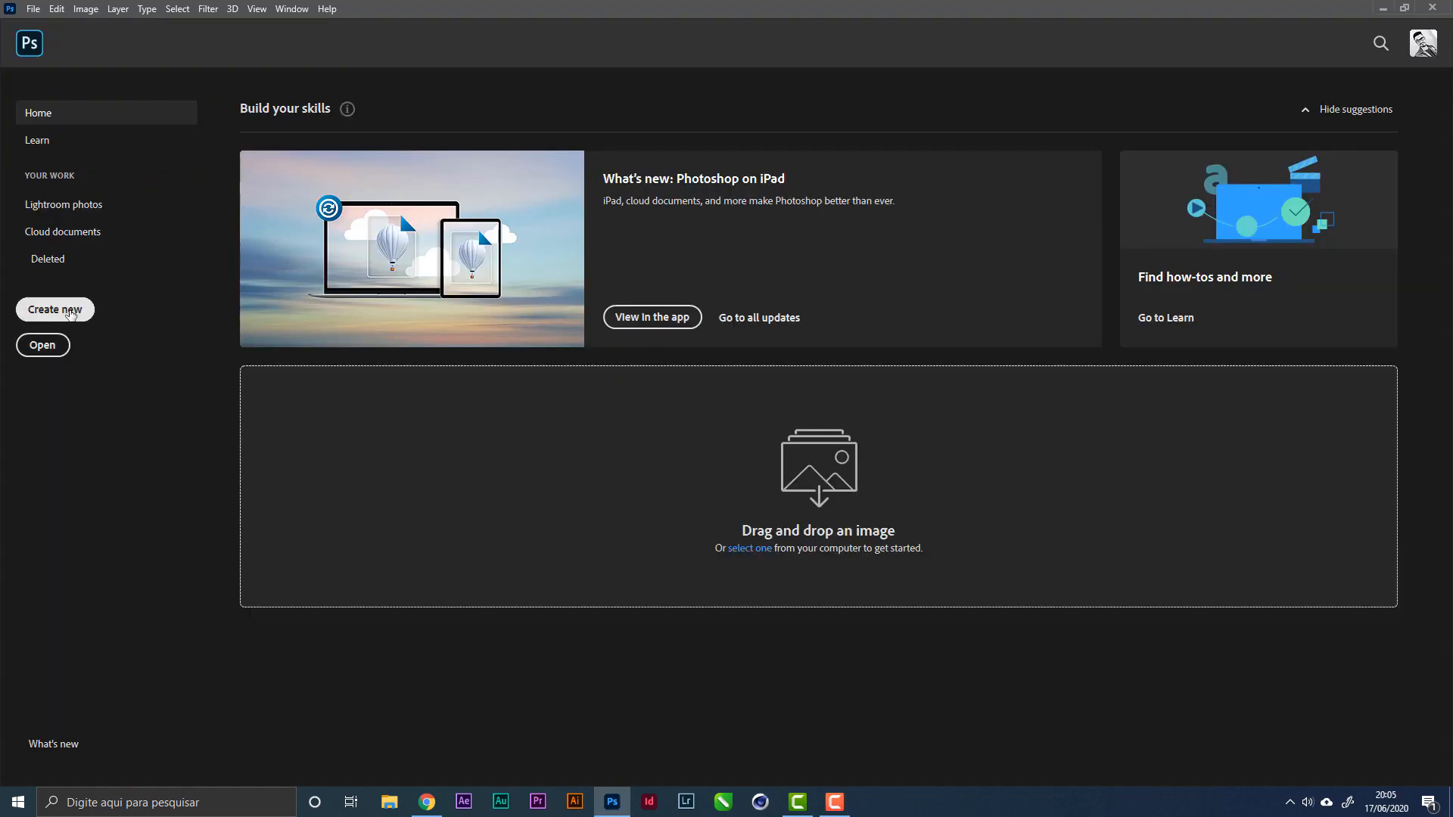
Step: Create a new document 1080 pixels wide and 1080 pixels high
{"action": "left_click", "coordinate": [72, 313]}
{"action": "left_click_drag", "start_coordinate": [953, 260], "coordinate": [843, 259]}
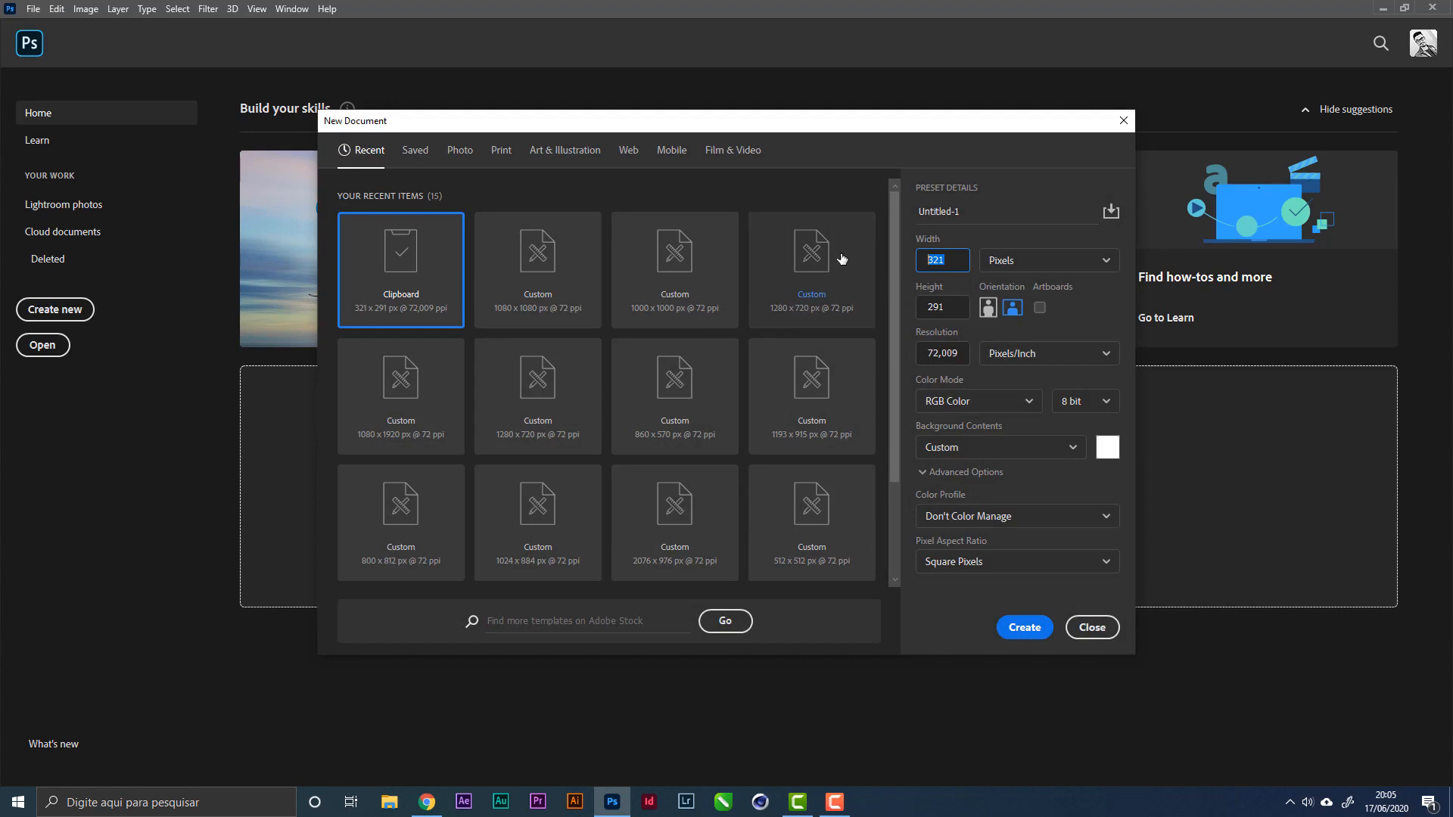
{"action": "type", "text": "1080"}
{"action": "key", "text": "Tab"}
{"action": "key", "text": "Tab"}
{"action": "type", "text": "1080"}
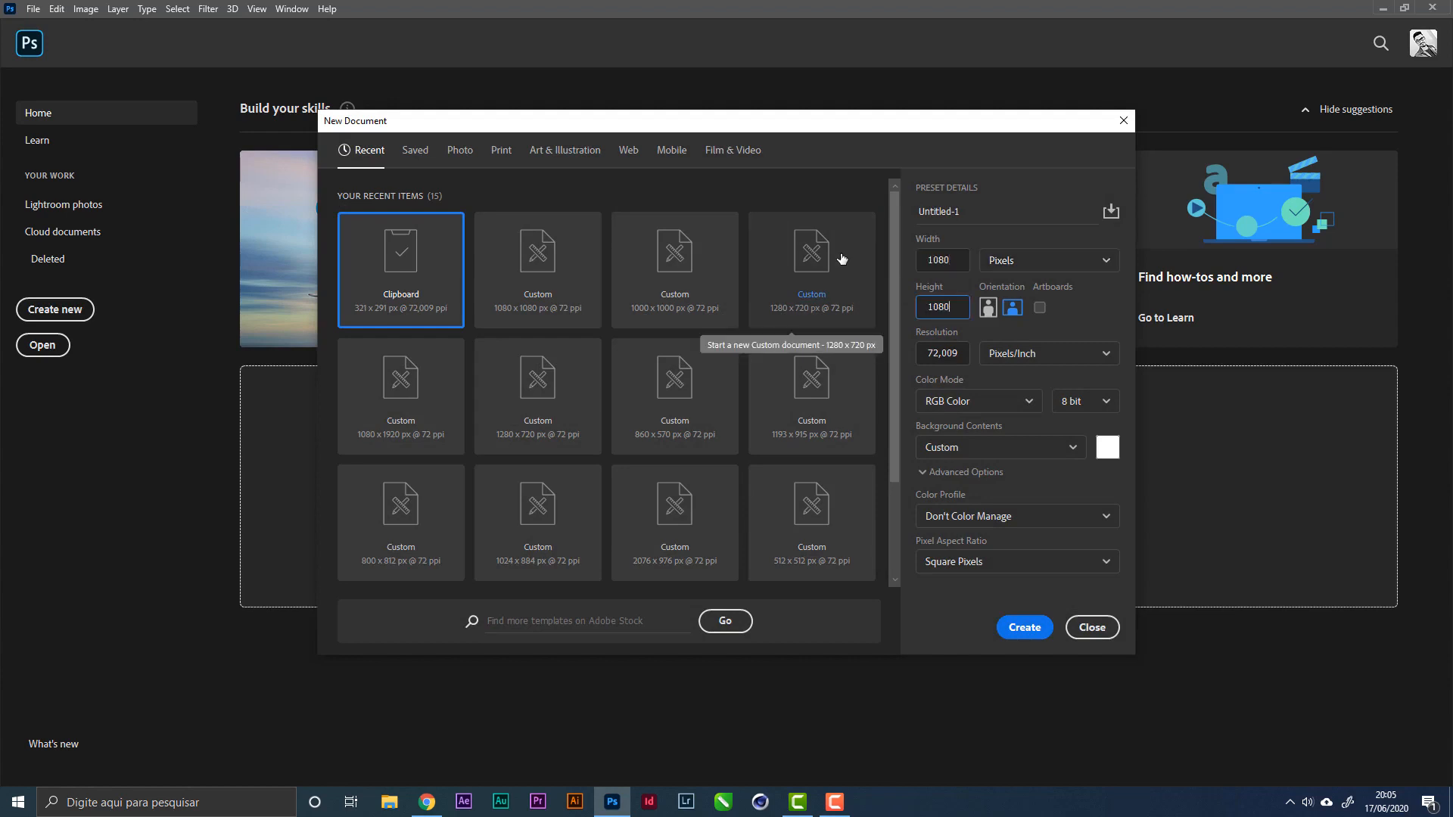
{"action": "key", "text": "Tab"}
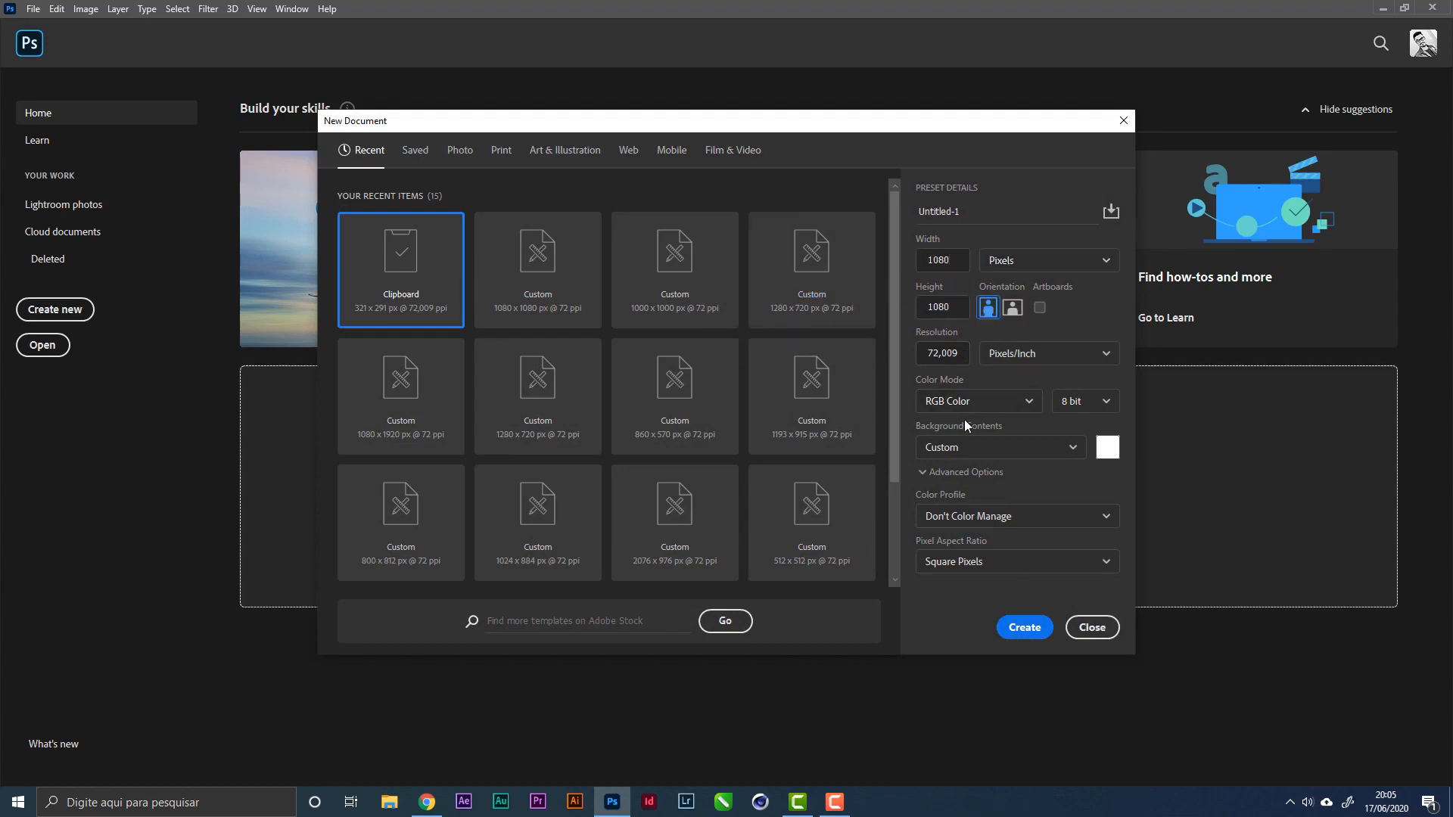
{"action": "left_click", "coordinate": [1025, 626]}
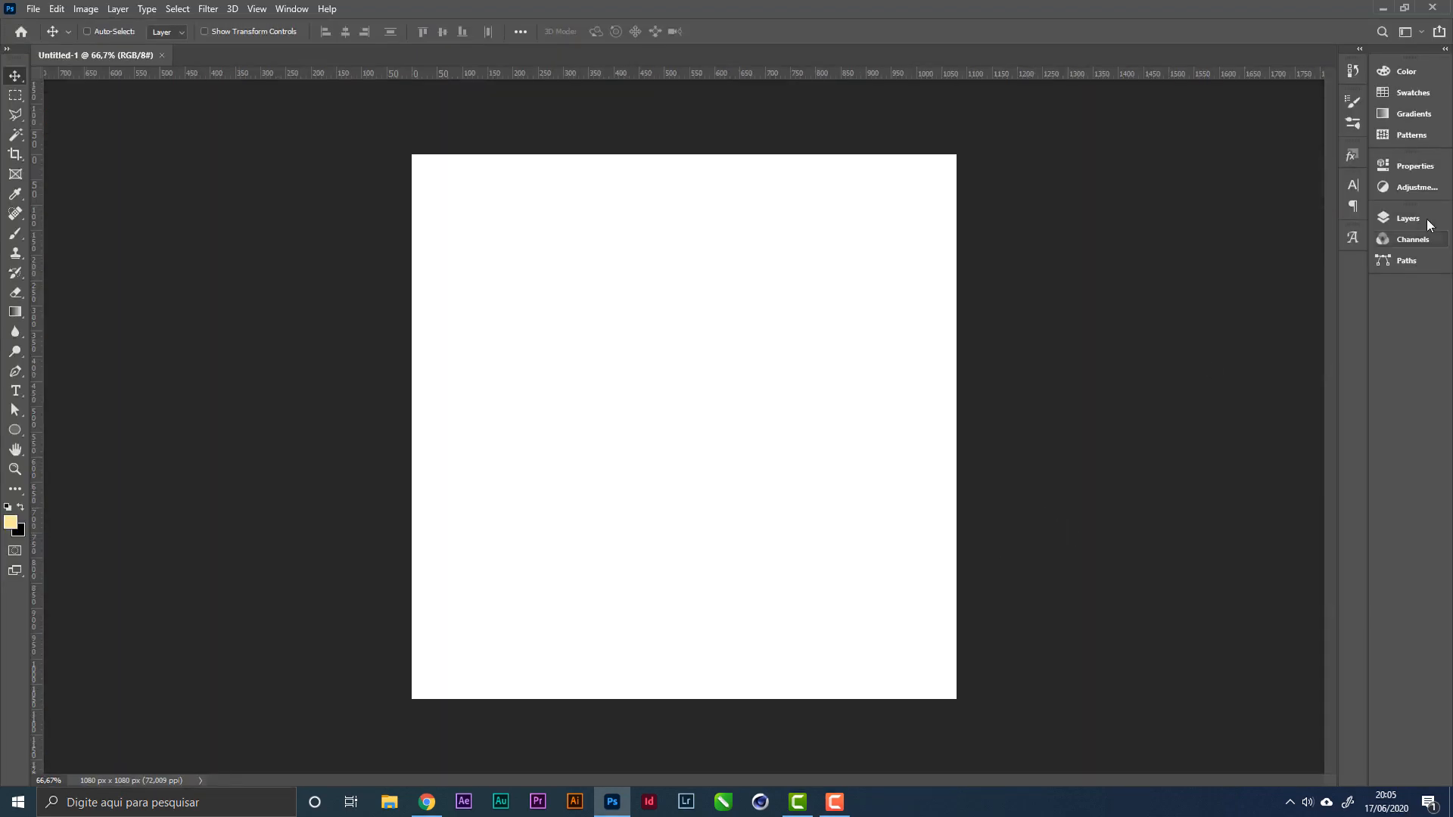
Step: Add a gradient fill layer above the Background, starting from the foreground-to-background preset
{"action": "left_click", "coordinate": [1445, 48]}
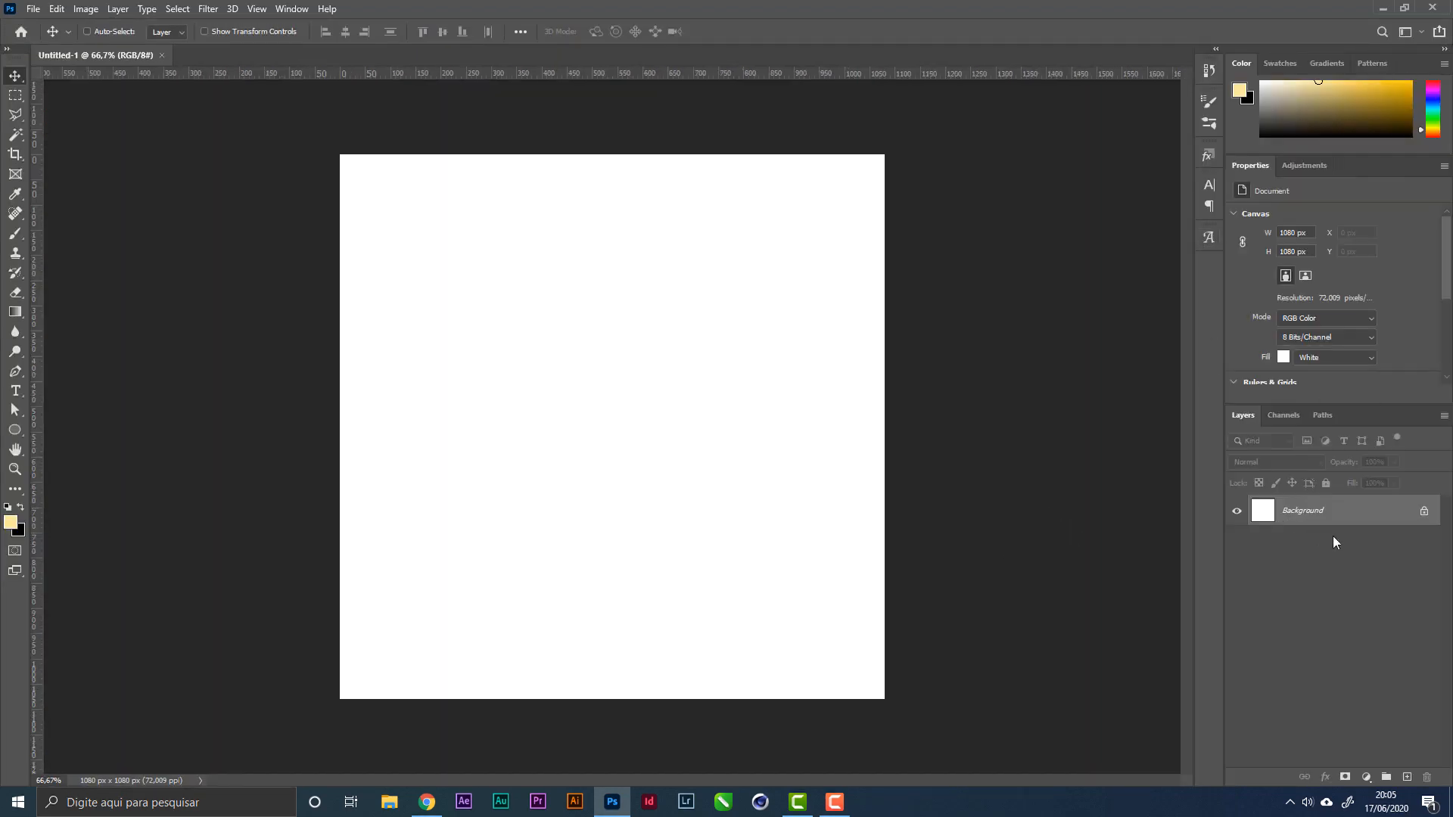
{"action": "left_click", "coordinate": [1366, 778]}
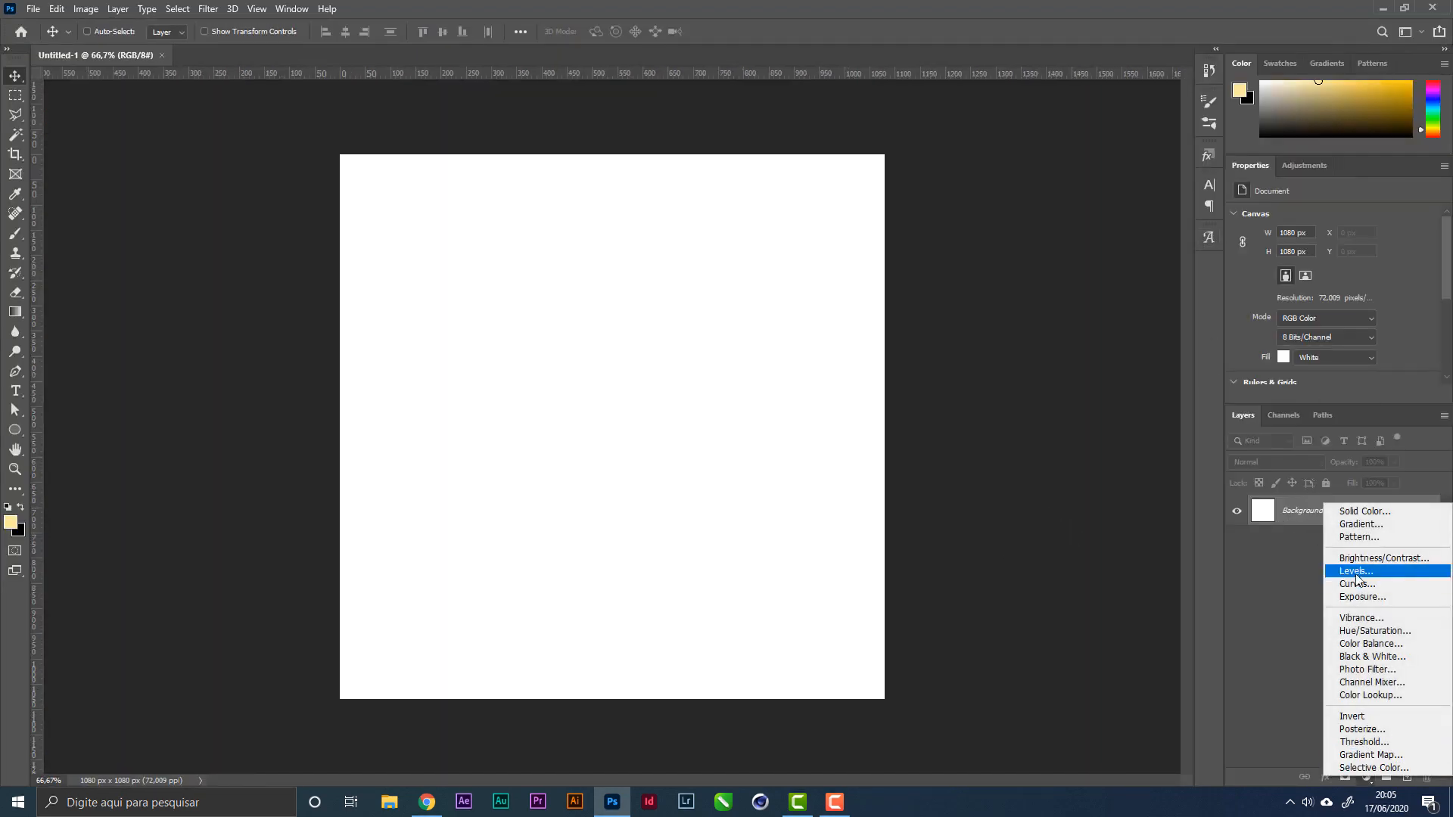
{"action": "left_click", "coordinate": [1249, 723]}
{"action": "left_click", "coordinate": [1366, 777]}
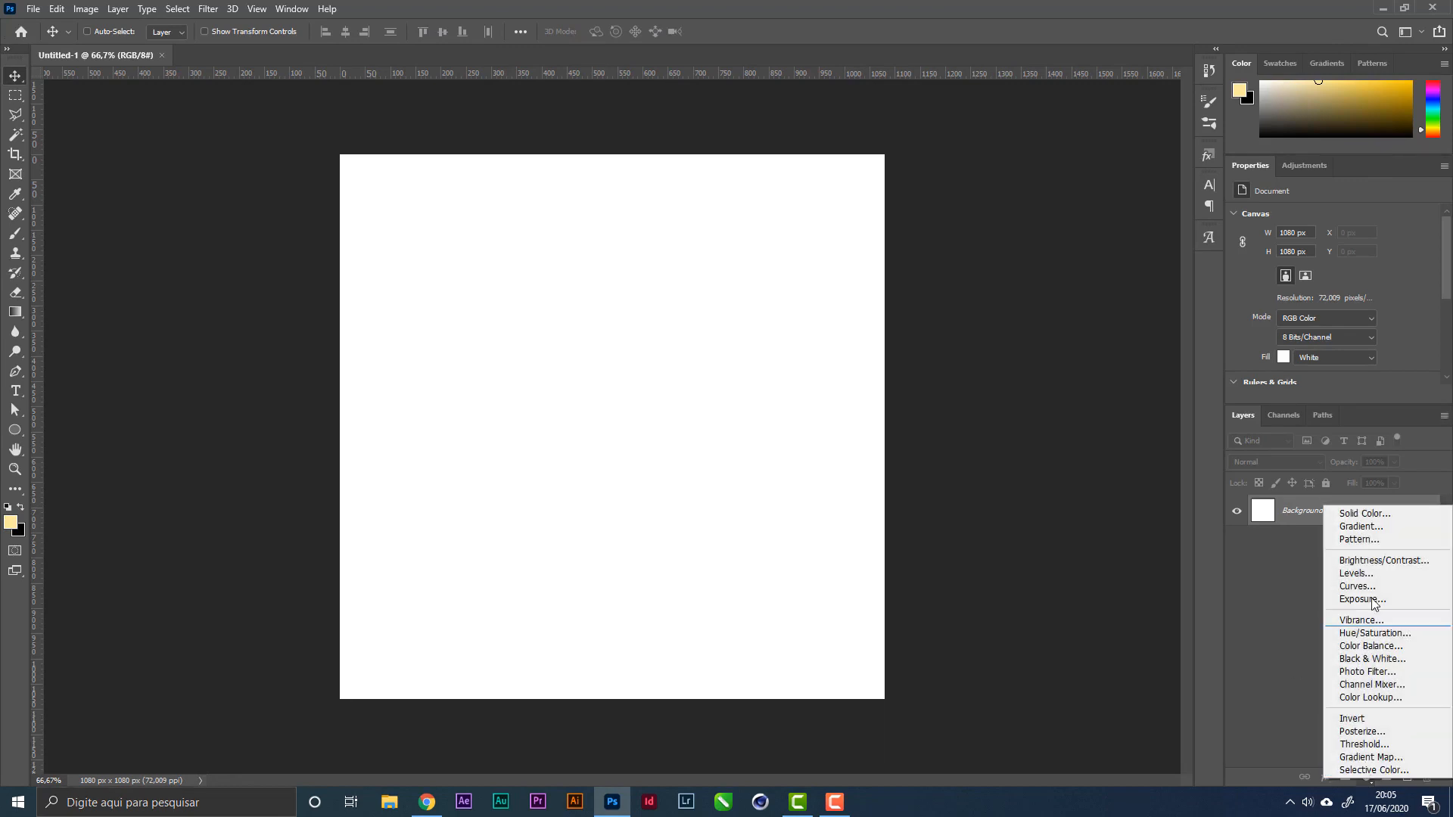
{"action": "left_click", "coordinate": [1362, 530]}
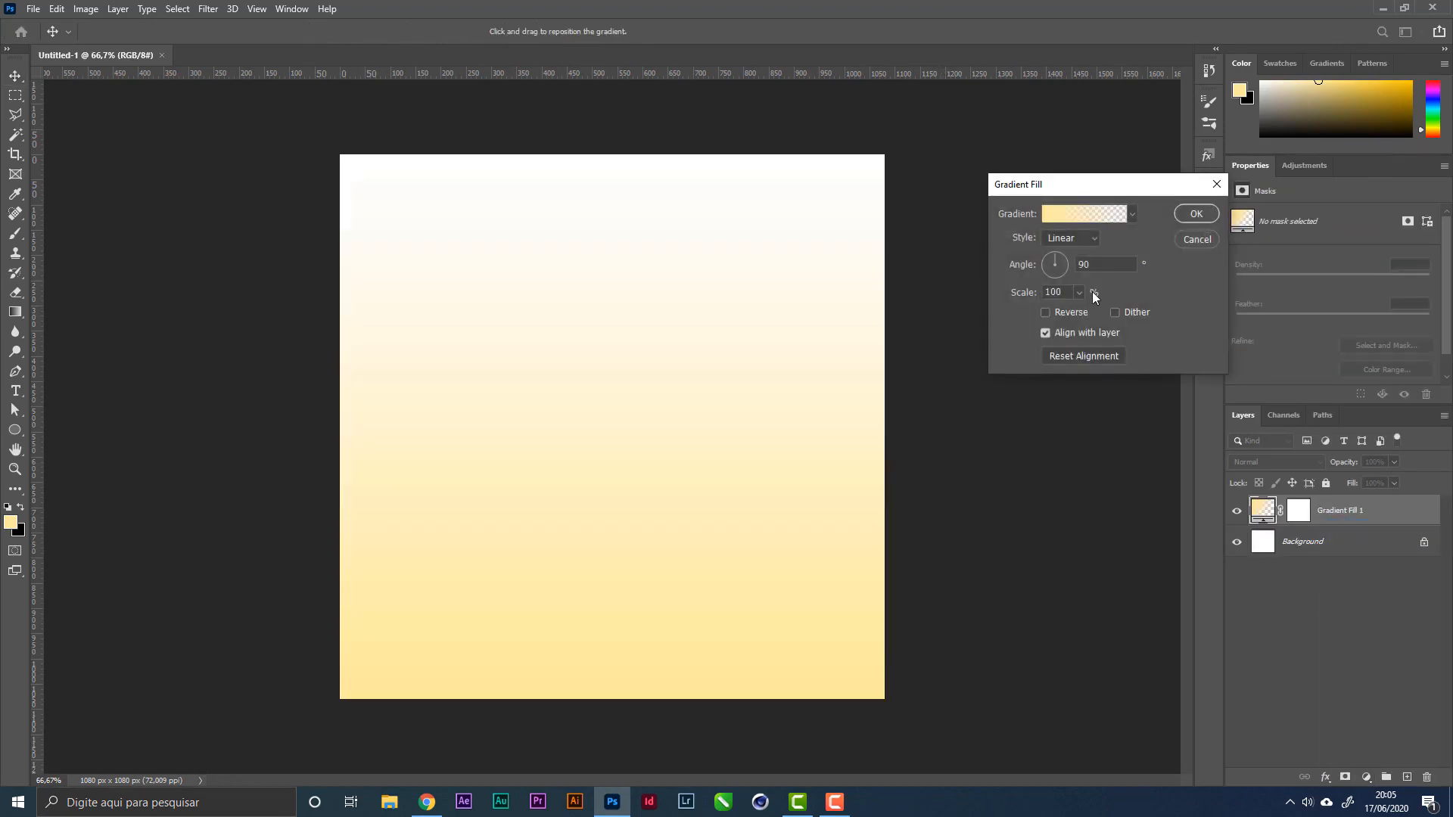
{"action": "left_click", "coordinate": [1084, 214]}
{"action": "left_click", "coordinate": [1054, 250]}
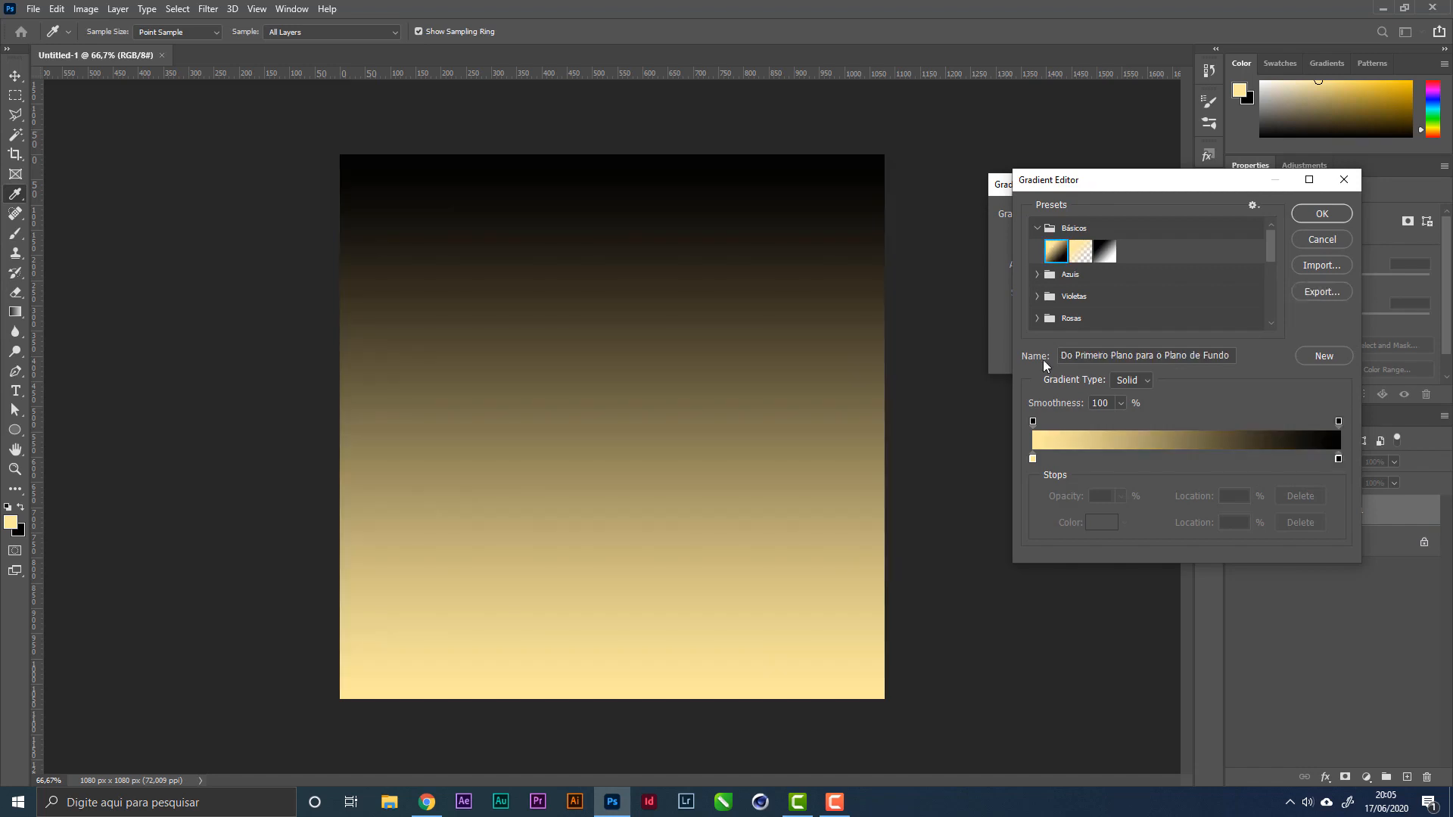
Step: Set the gradient's first color stop, at location 0%, to a dark blue
{"action": "left_click", "coordinate": [1034, 459]}
{"action": "left_click", "coordinate": [1101, 523]}
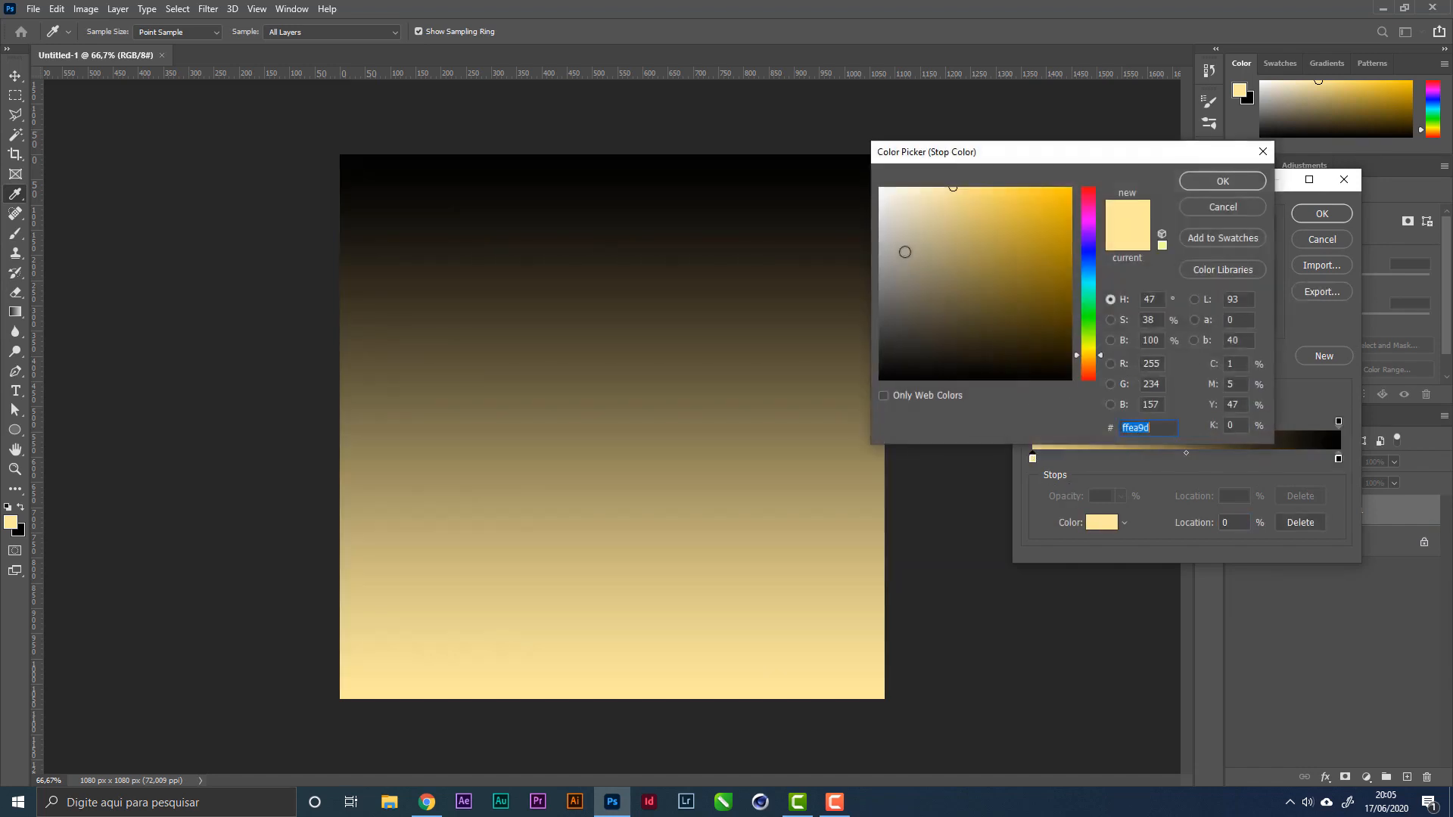
{"action": "left_click", "coordinate": [1087, 253]}
{"action": "left_click", "coordinate": [1064, 292]}
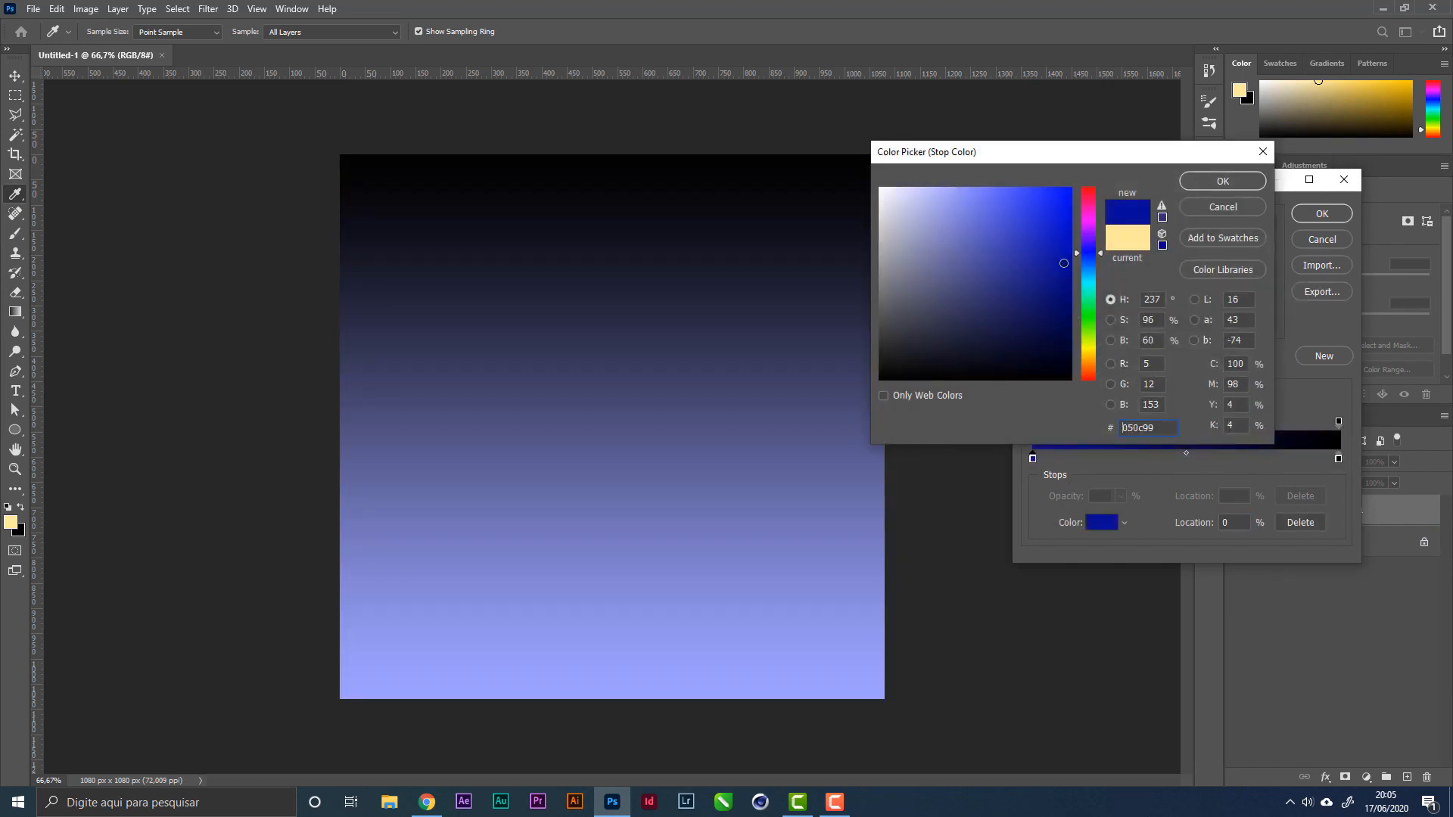
{"action": "left_click_drag", "start_coordinate": [1065, 292], "coordinate": [1057, 275]}
{"action": "left_click", "coordinate": [1223, 184]}
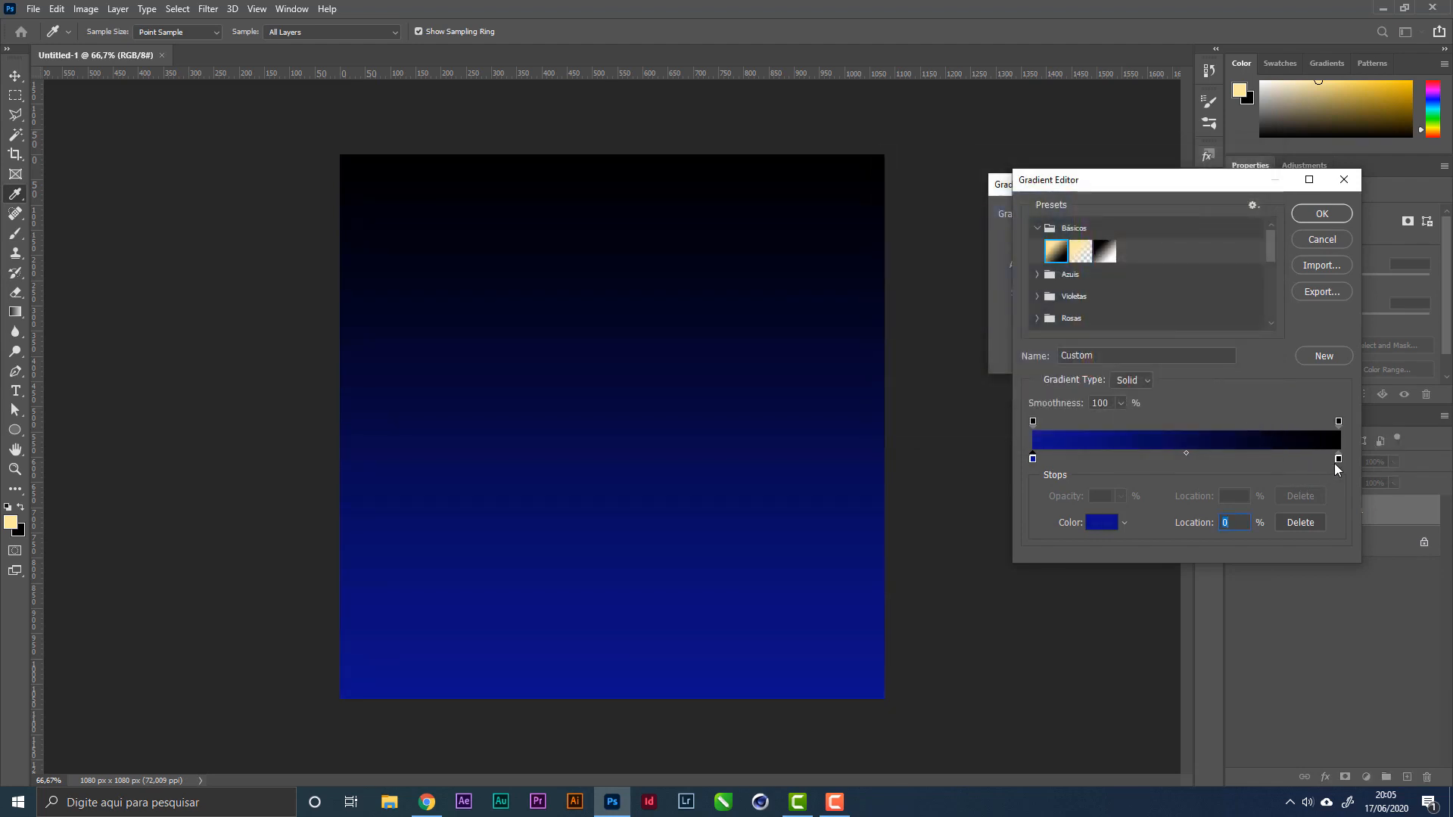
Step: Change the gradient's end color stop, at location 100%, to the lighter blue #2047c6 and accept the gradient
{"action": "left_click", "coordinate": [1338, 459]}
{"action": "left_click", "coordinate": [1114, 521]}
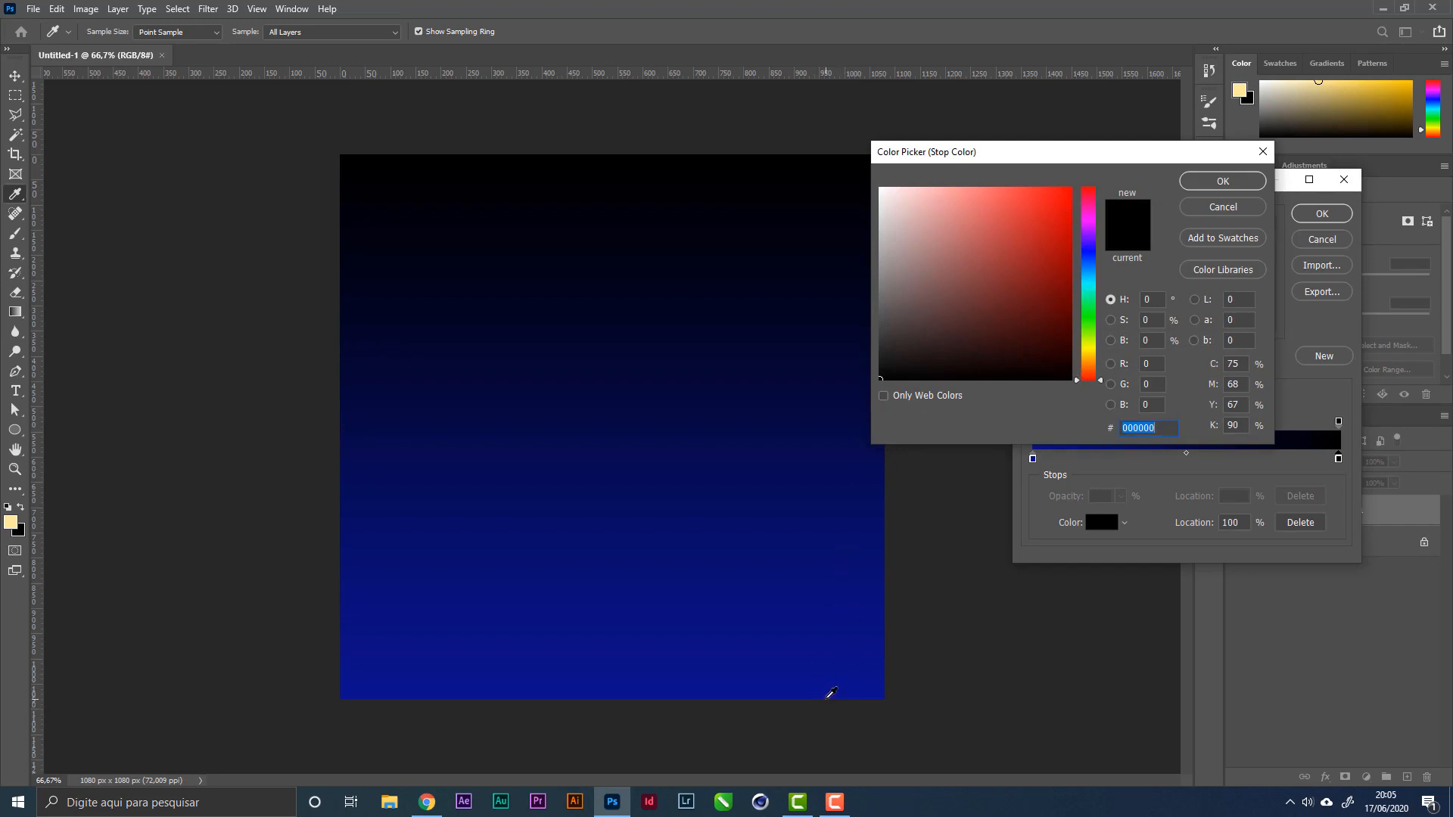
{"action": "left_click", "coordinate": [835, 688]}
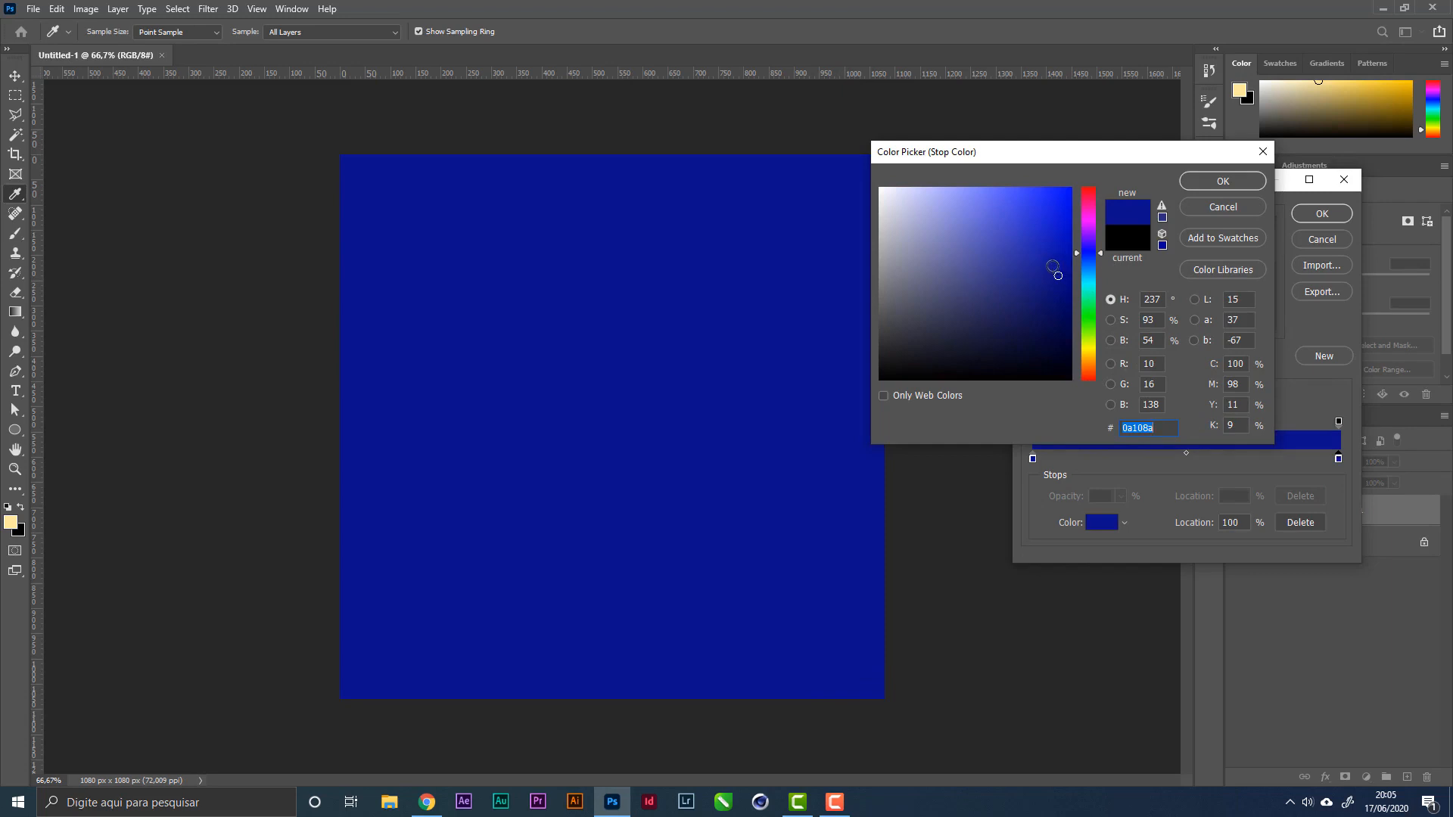
{"action": "left_click_drag", "start_coordinate": [1052, 265], "coordinate": [1040, 230]}
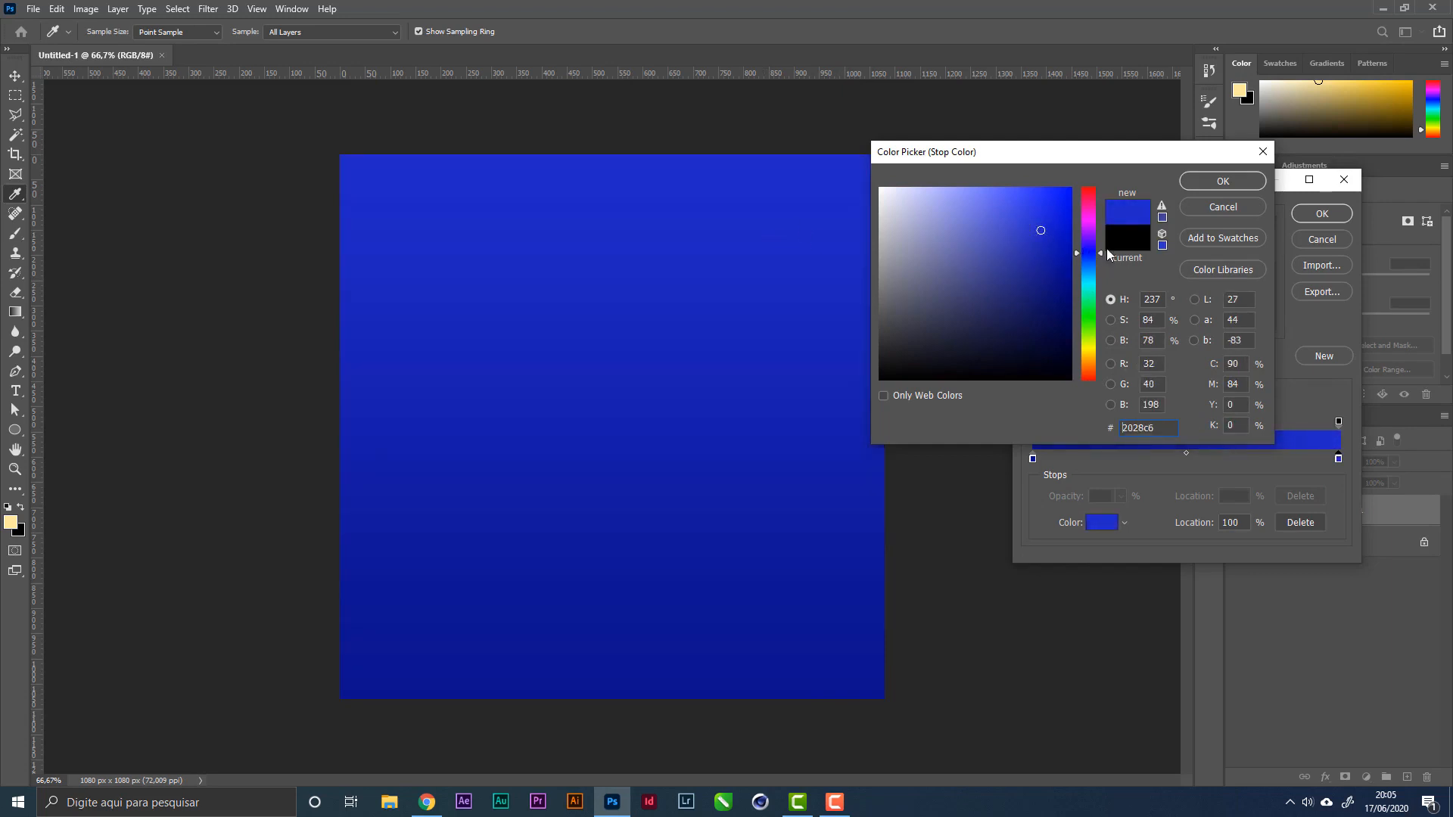
{"action": "left_click_drag", "start_coordinate": [1100, 253], "coordinate": [1100, 259]}
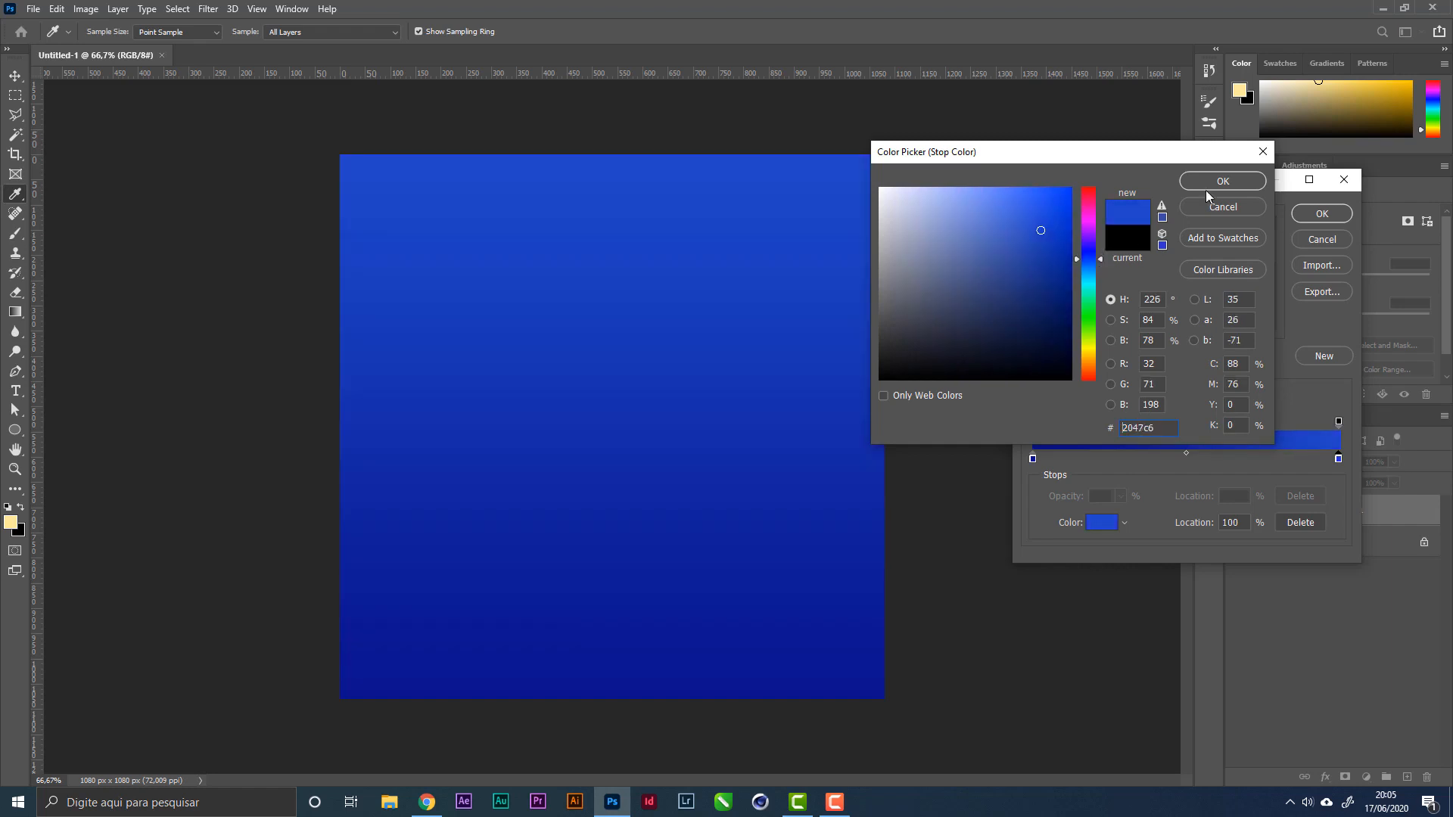
{"action": "left_click", "coordinate": [1223, 182]}
{"action": "left_click", "coordinate": [1330, 214]}
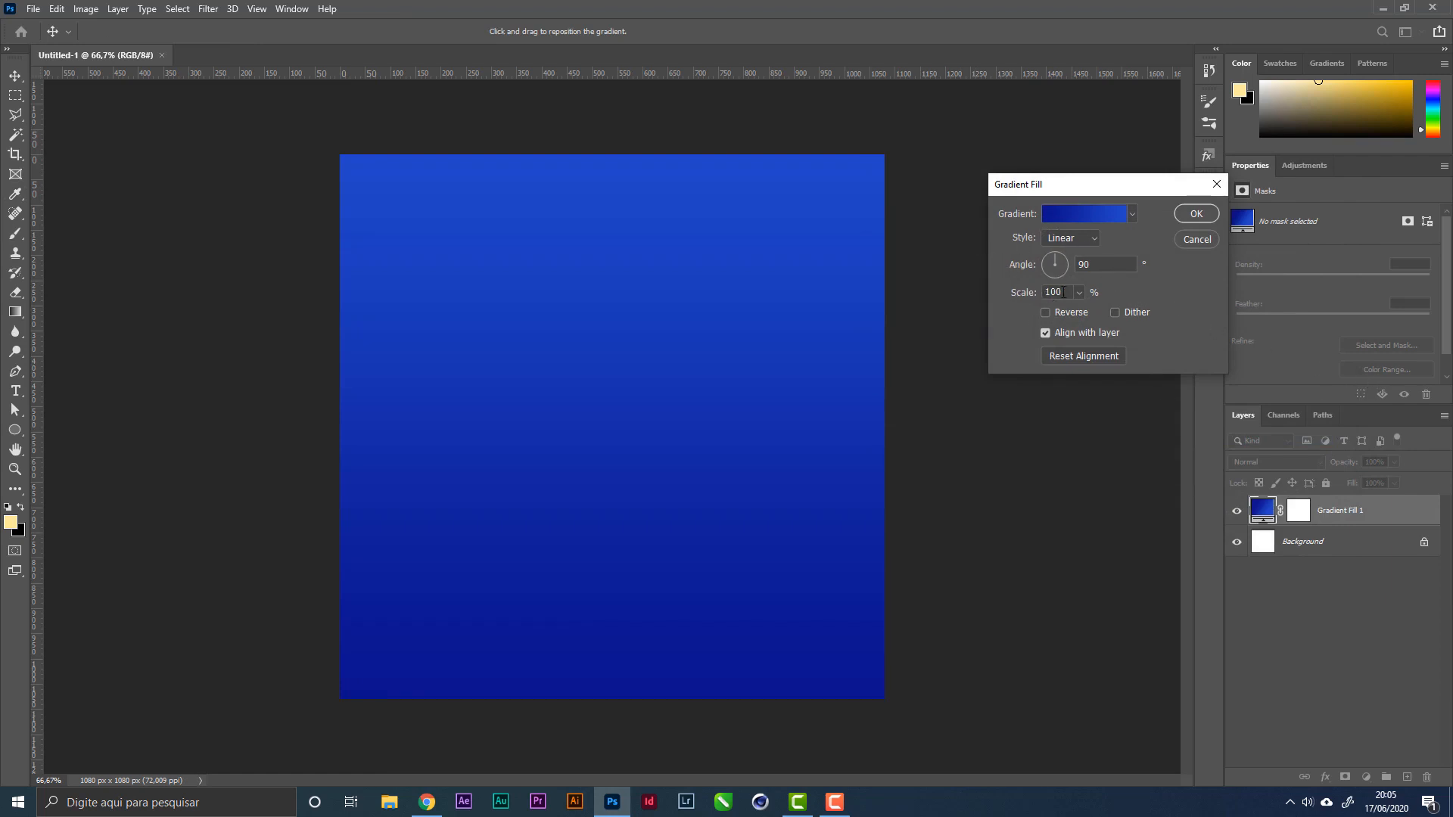
Step: Enable dithering for the gradient fill, confirm it, and delete the white Background layer
{"action": "left_click", "coordinate": [1115, 312]}
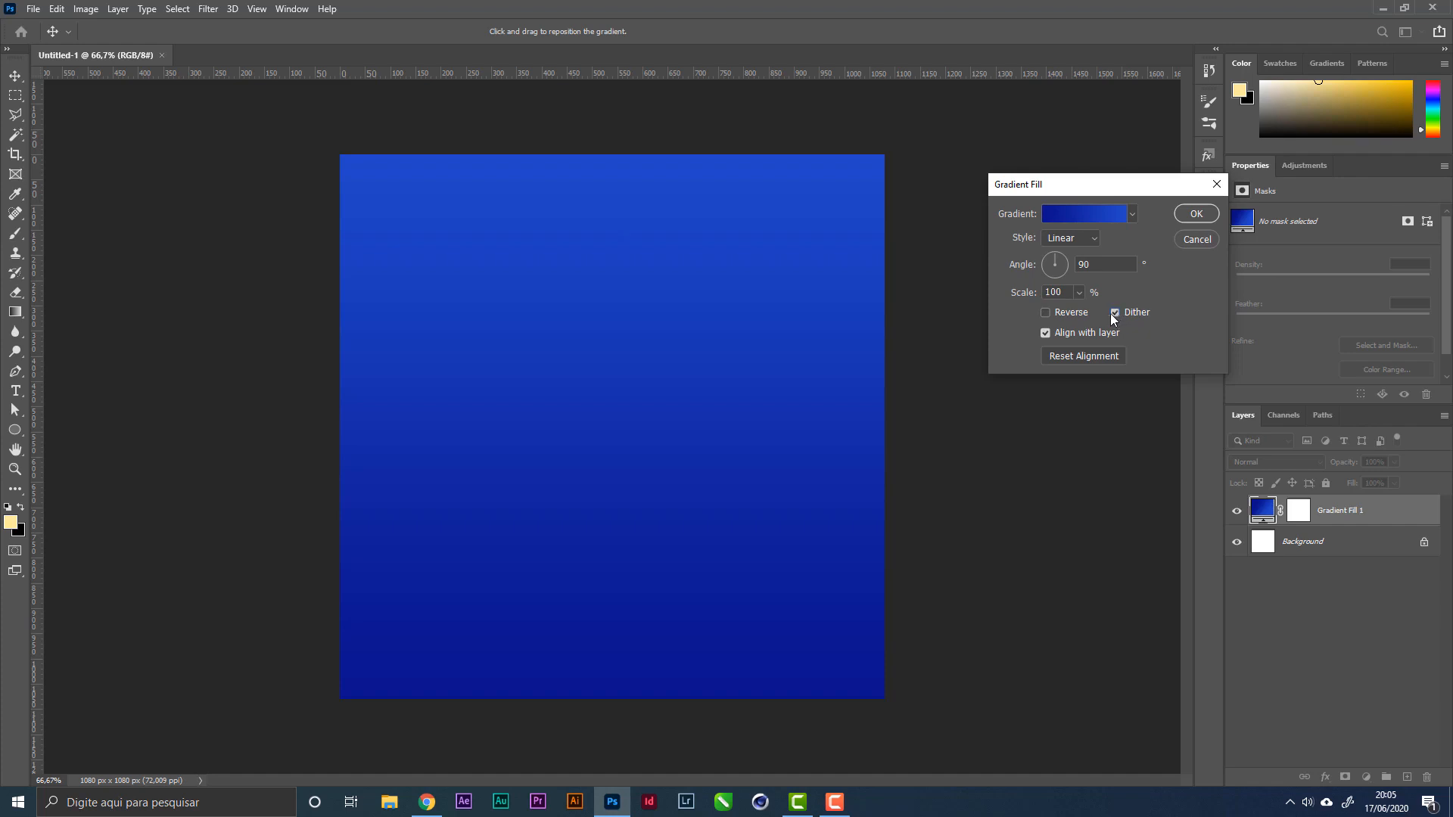
{"action": "left_click", "coordinate": [1208, 219]}
{"action": "left_click", "coordinate": [1321, 538]}
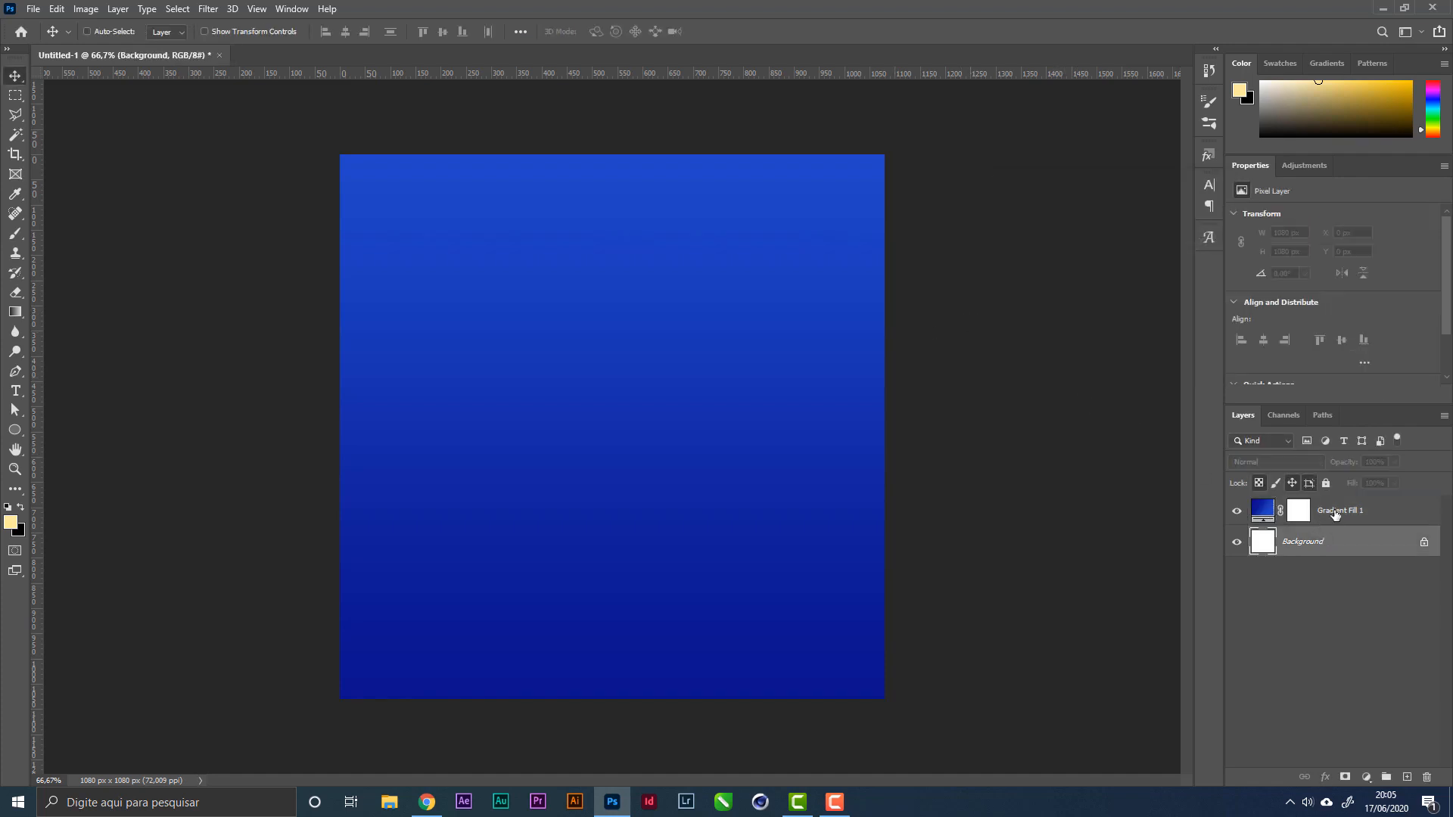
{"action": "left_click", "coordinate": [1335, 513]}
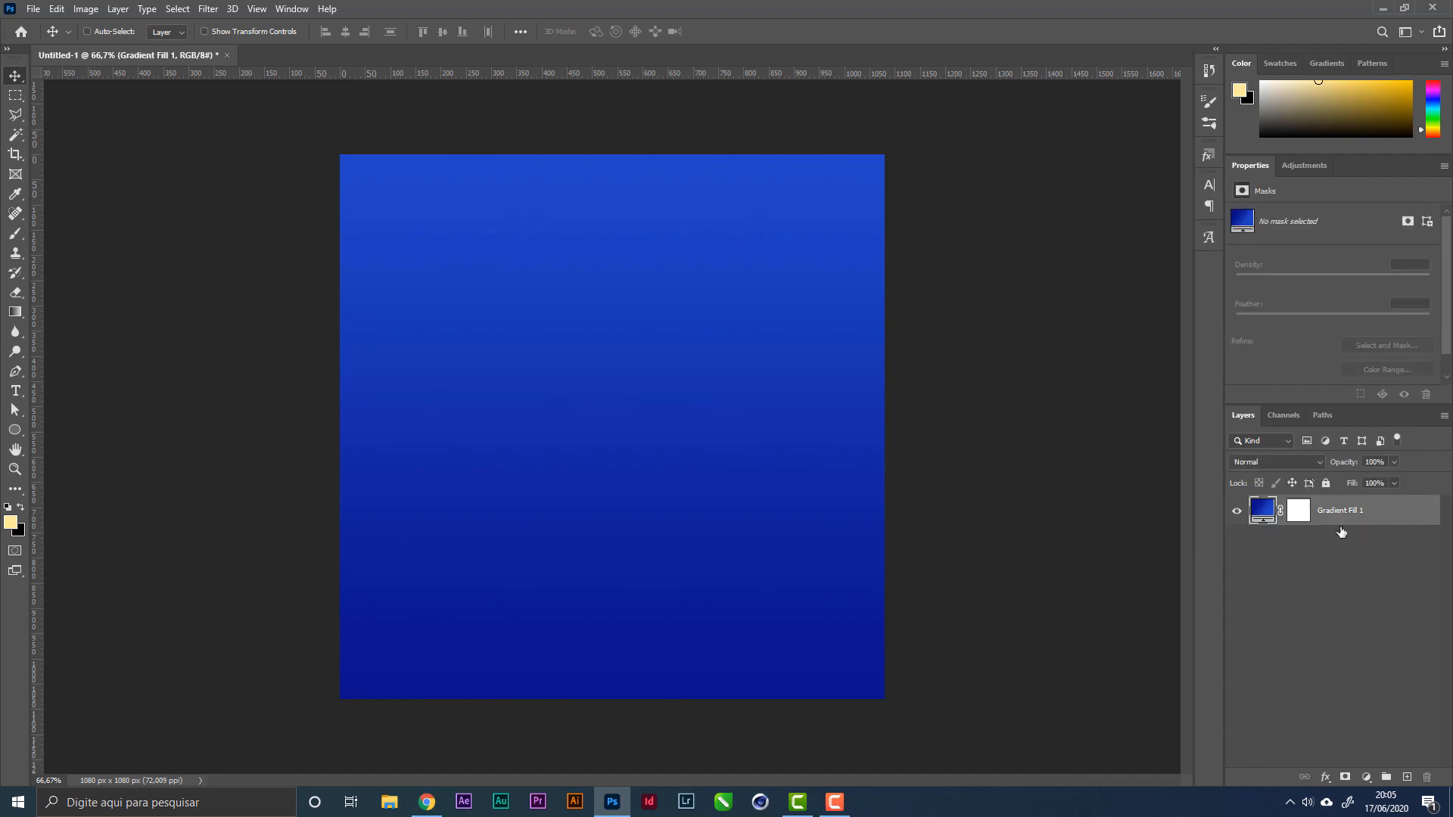
Step: Add a pattern fill layer using the hexagon mesh pattern from the dark-metal-grids set, scaled to 50%
{"action": "left_click", "coordinate": [1367, 777]}
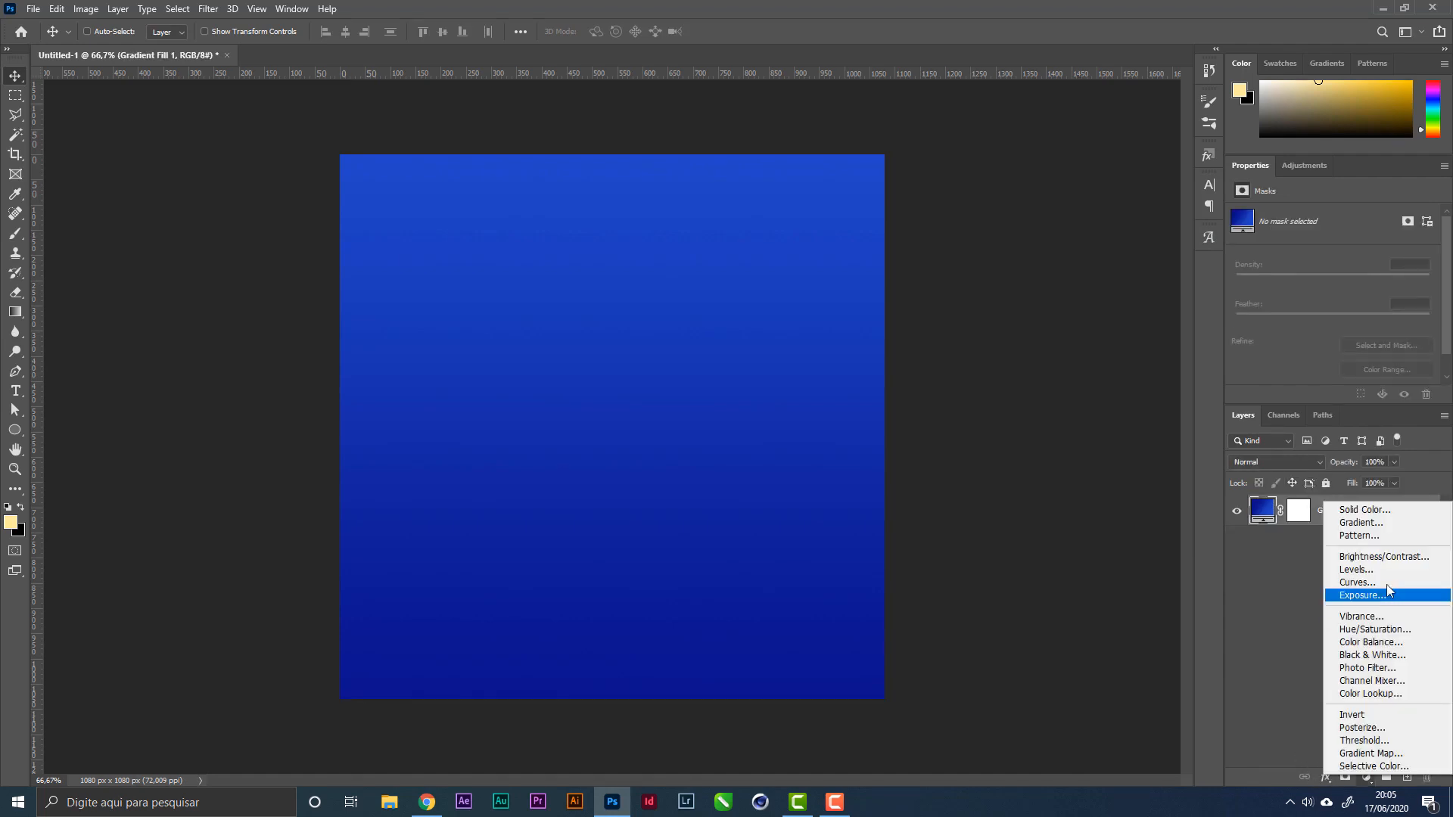
{"action": "left_click", "coordinate": [1381, 543]}
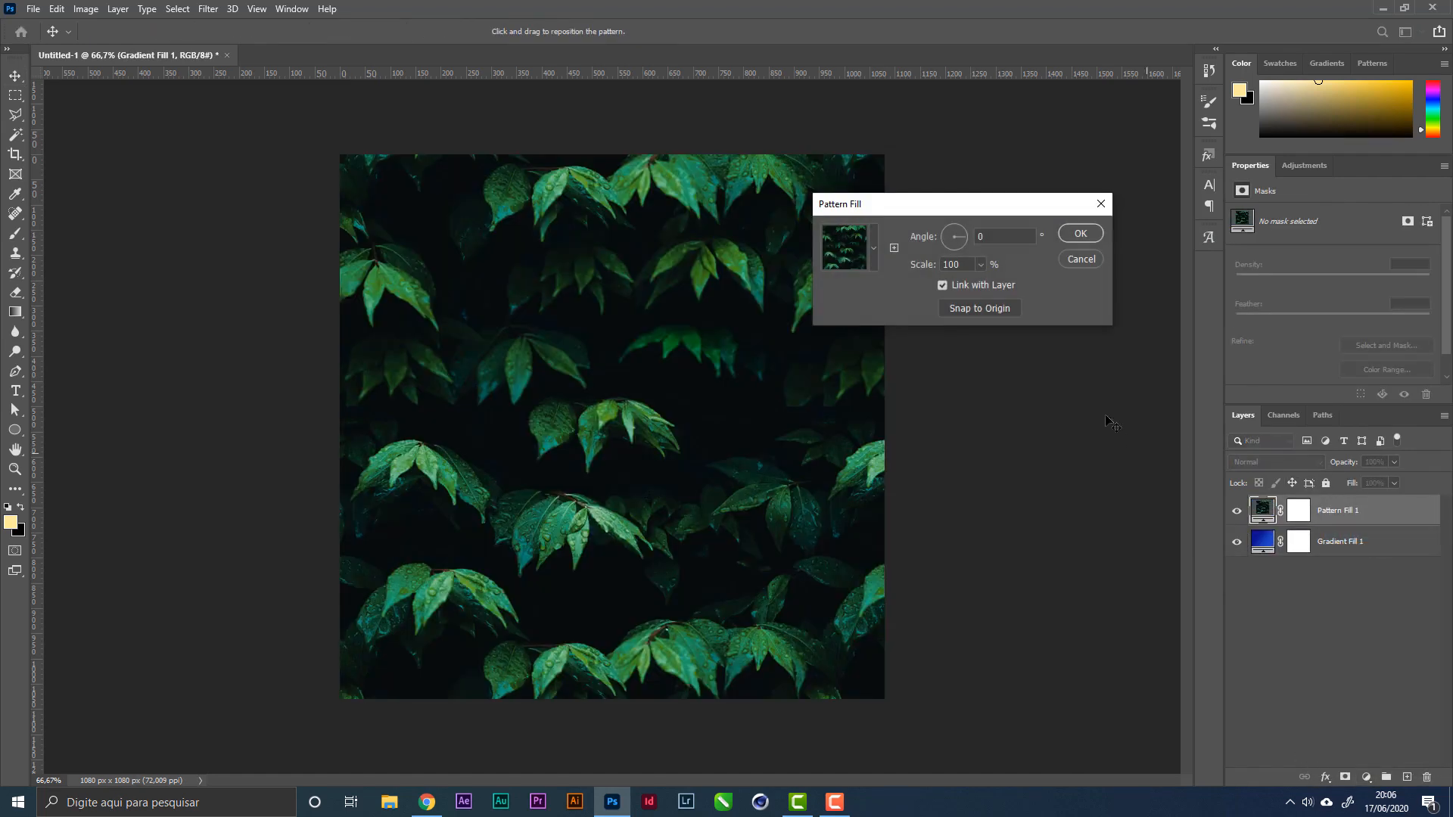
{"action": "left_click", "coordinate": [850, 265]}
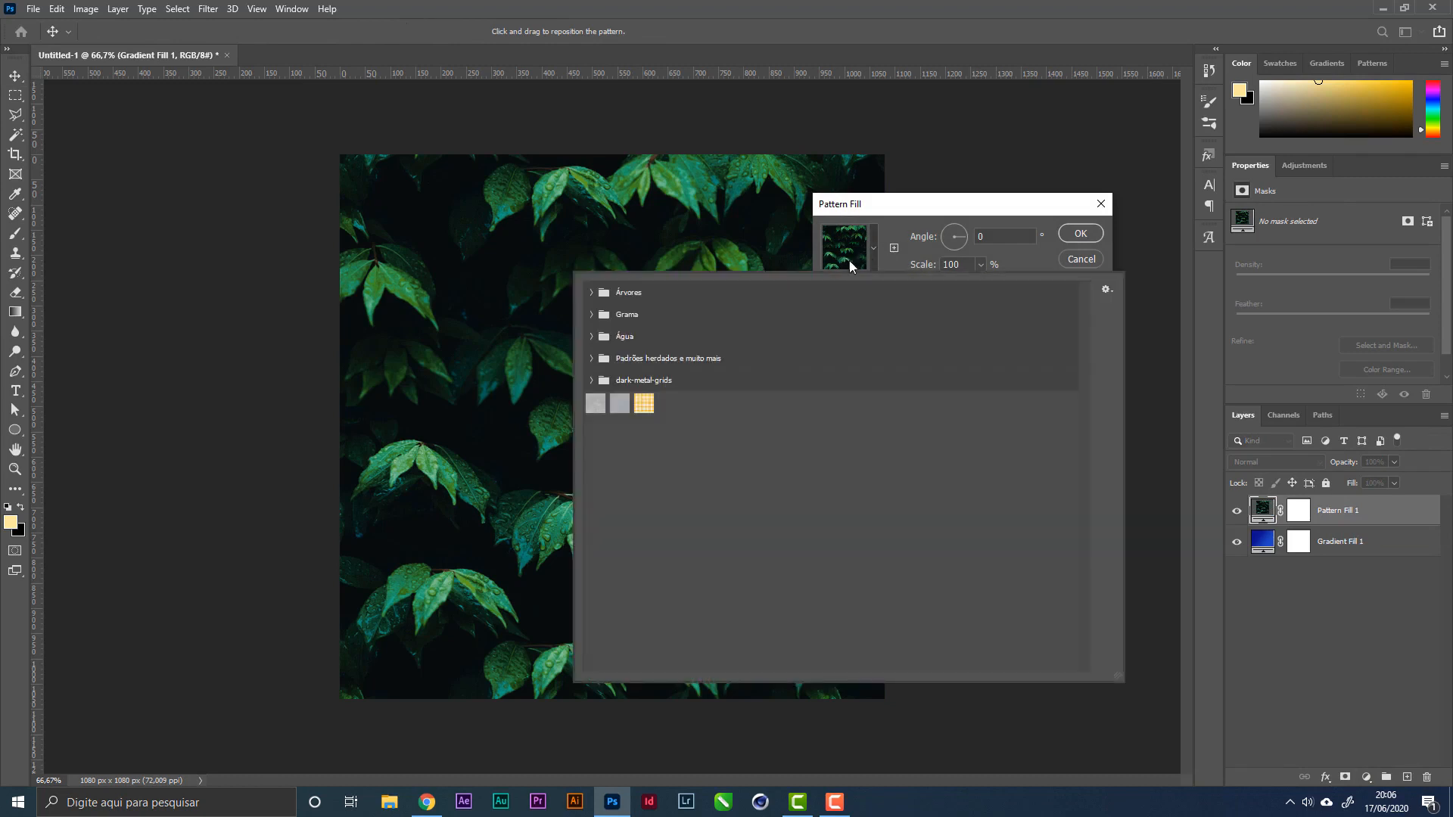
{"action": "left_click", "coordinate": [591, 381]}
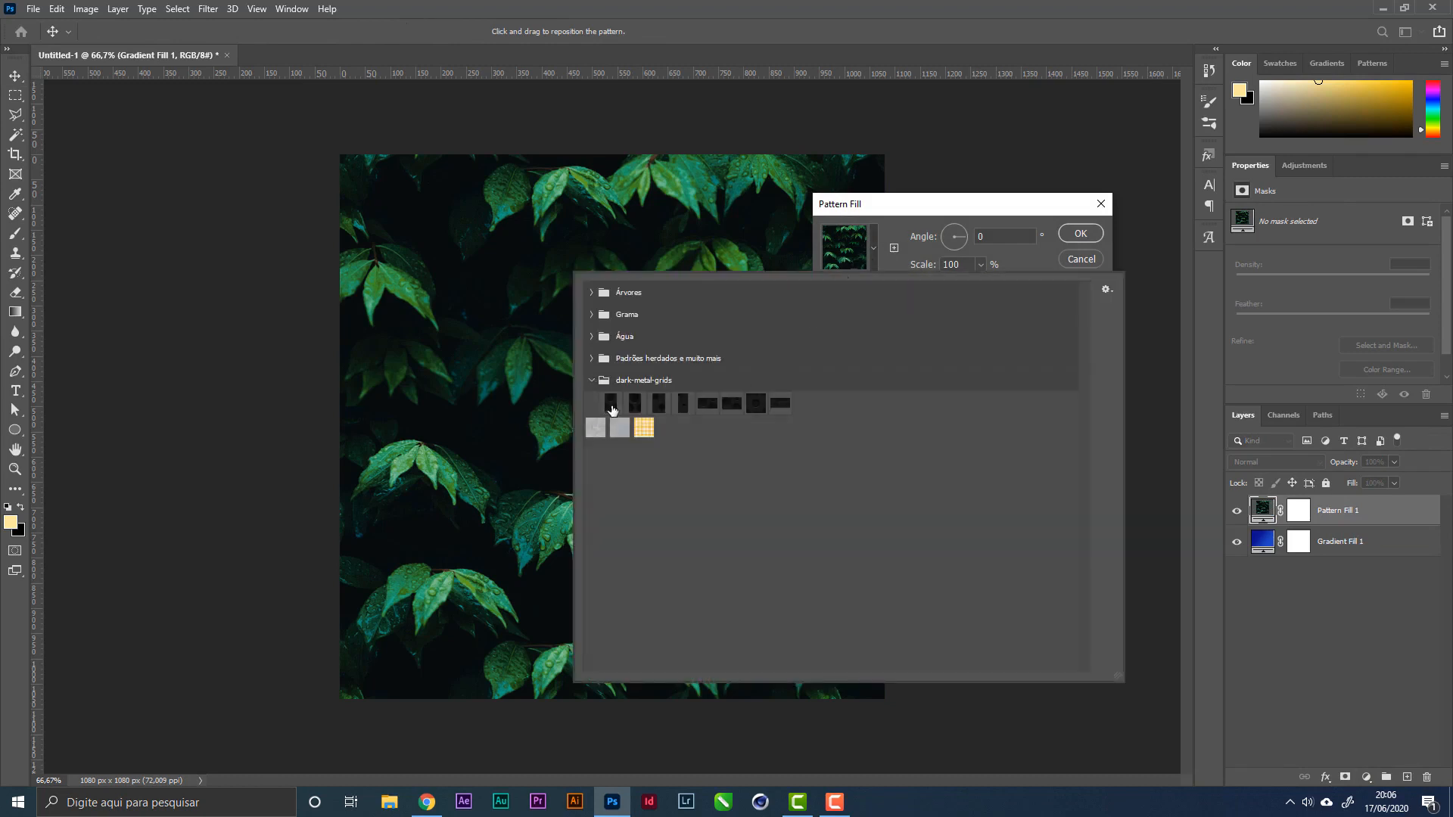
{"action": "left_click", "coordinate": [706, 403]}
{"action": "left_click", "coordinate": [911, 220]}
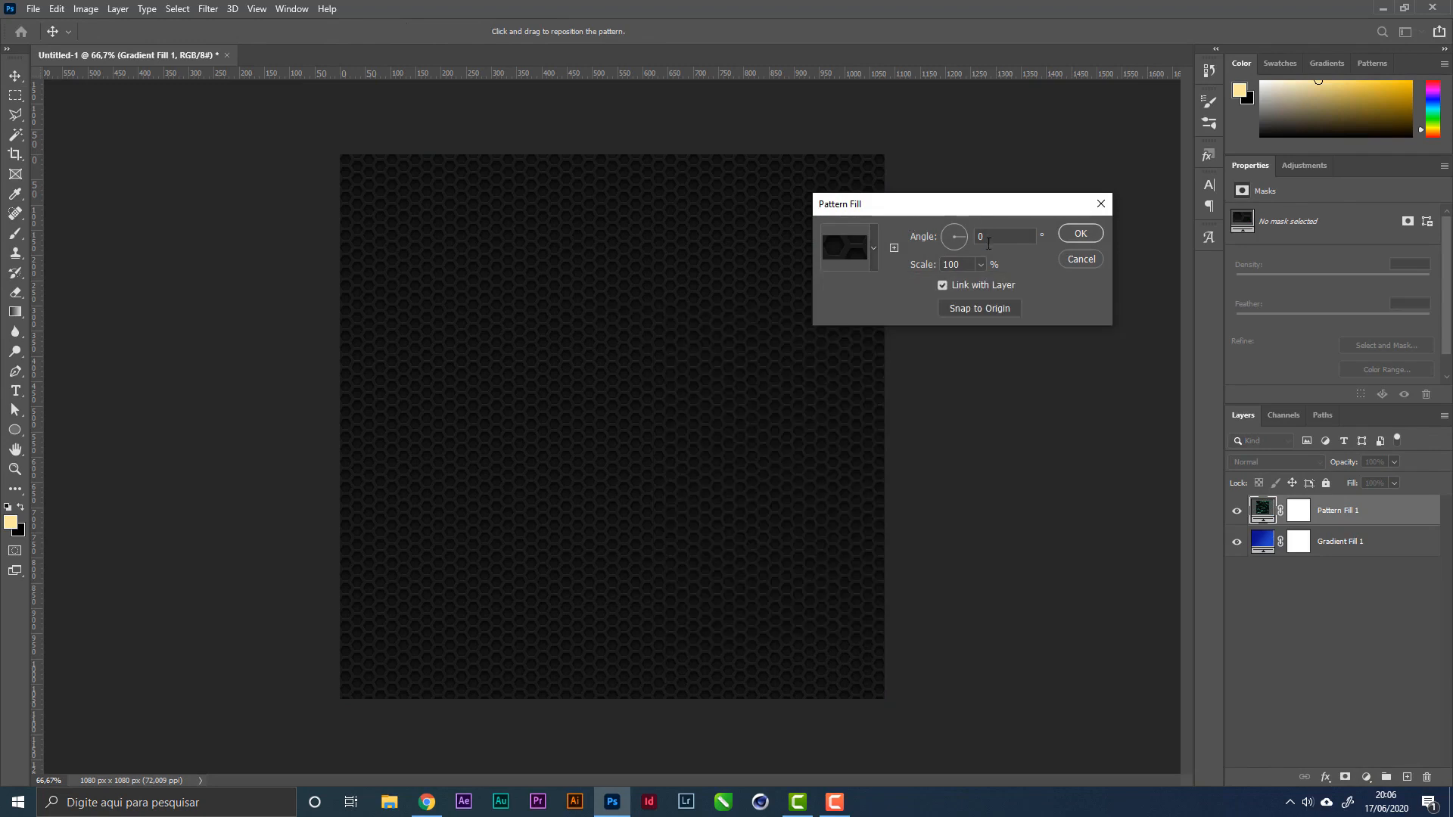
{"action": "left_click_drag", "start_coordinate": [987, 237], "coordinate": [918, 235]}
{"action": "key", "text": "Tab"}
{"action": "type", "text": "50"}
{"action": "key", "text": "Return"}
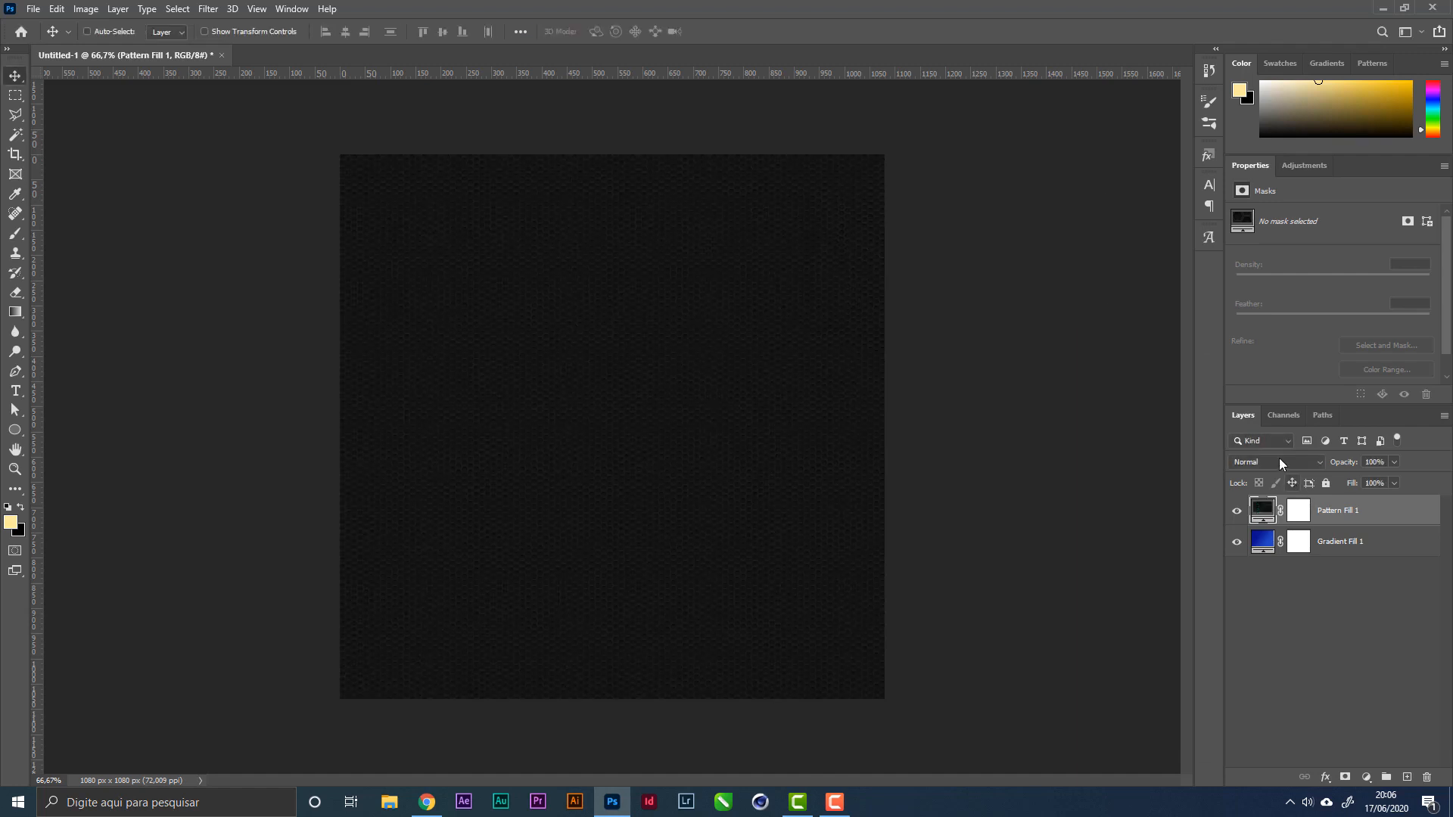
Step: Set the pattern fill layer's blend mode to Linear Dodge (Add)
{"action": "left_click", "coordinate": [1279, 460]}
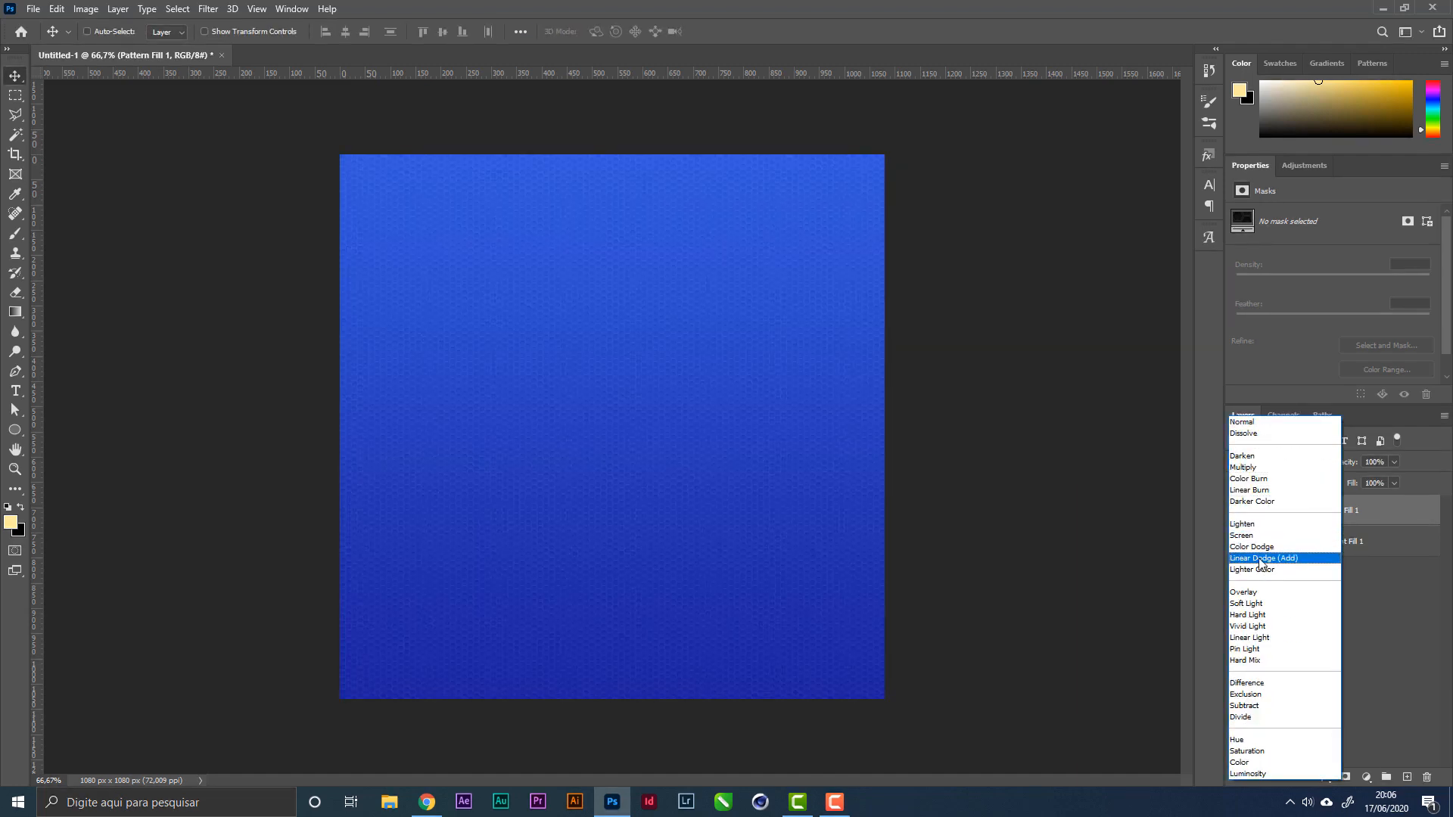
{"action": "key", "text": "Down"}
{"action": "key", "text": "Down"}
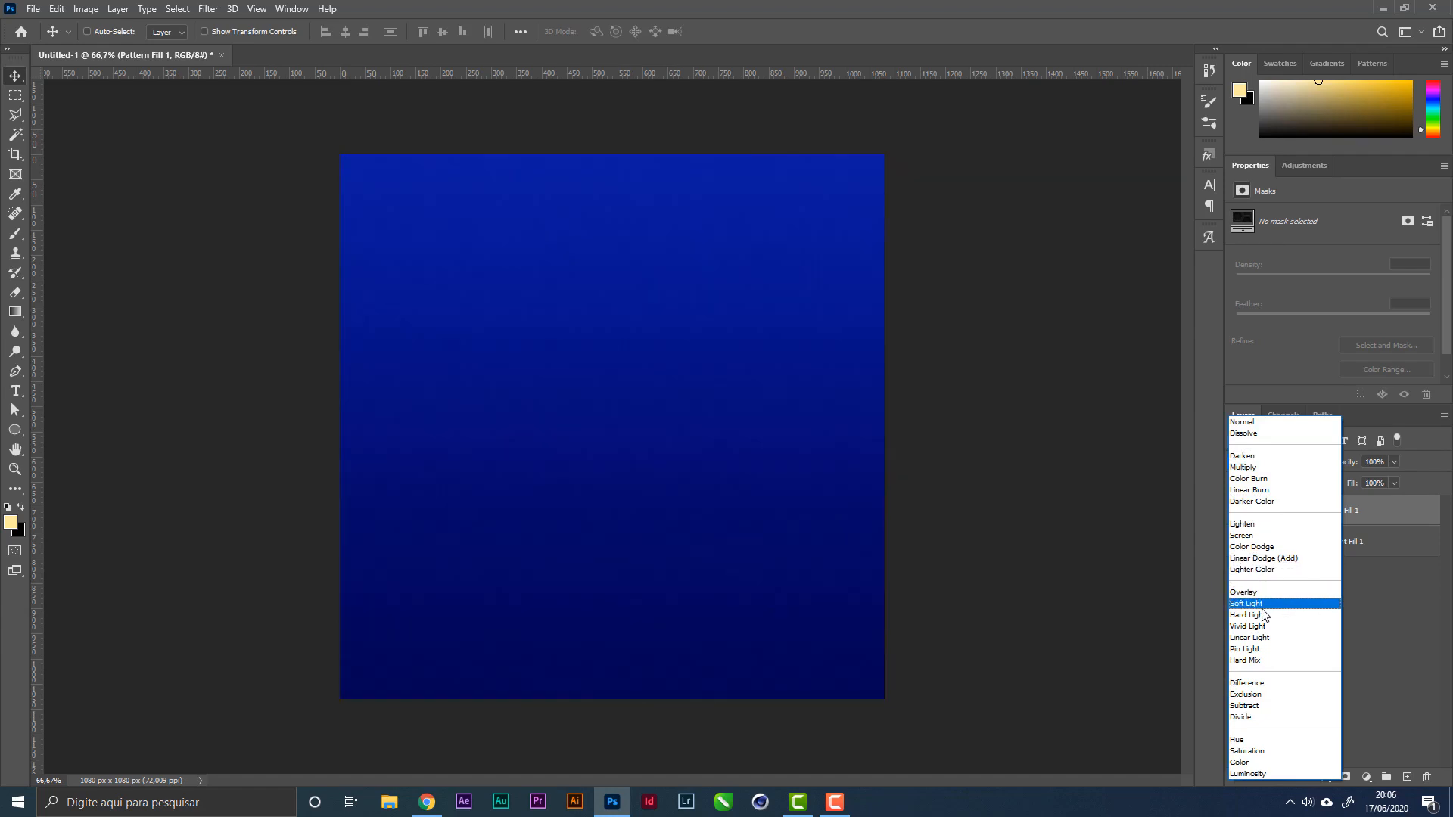
{"action": "key", "text": "Up"}
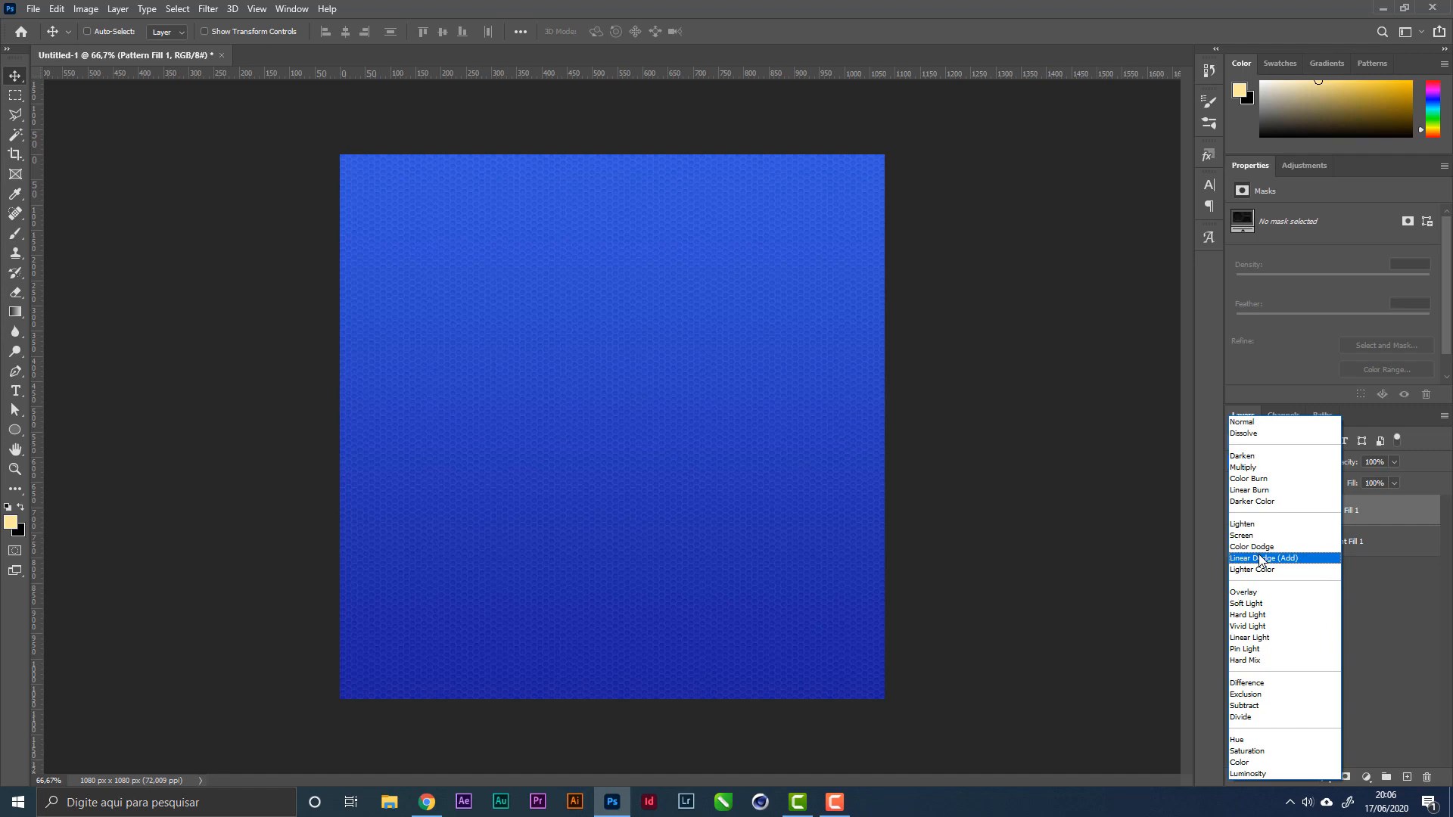
{"action": "left_click", "coordinate": [1260, 560]}
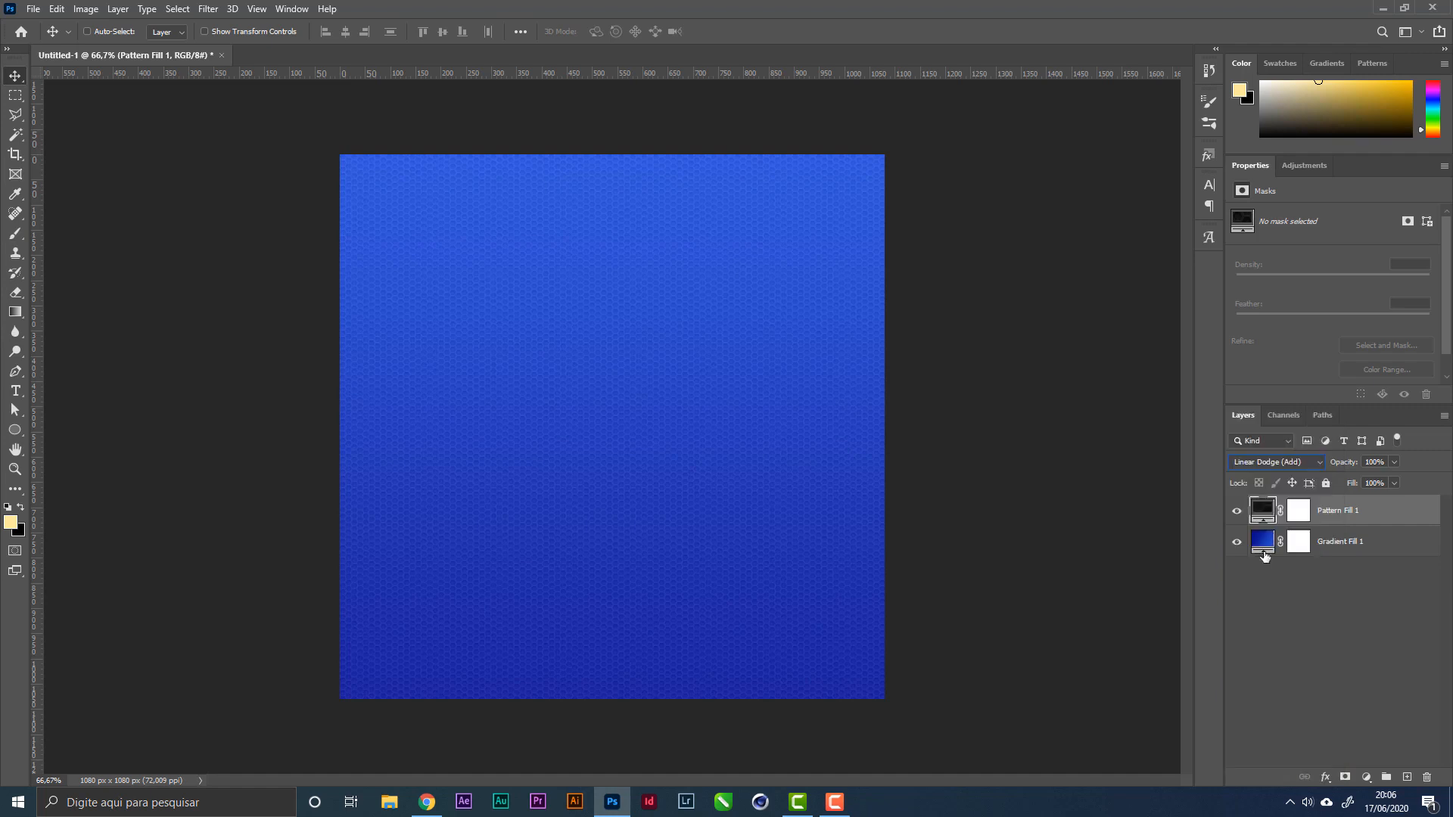
Step: Reduce the pattern fill layer's opacity to 35% and deselect the layer
{"action": "left_click", "coordinate": [1394, 462]}
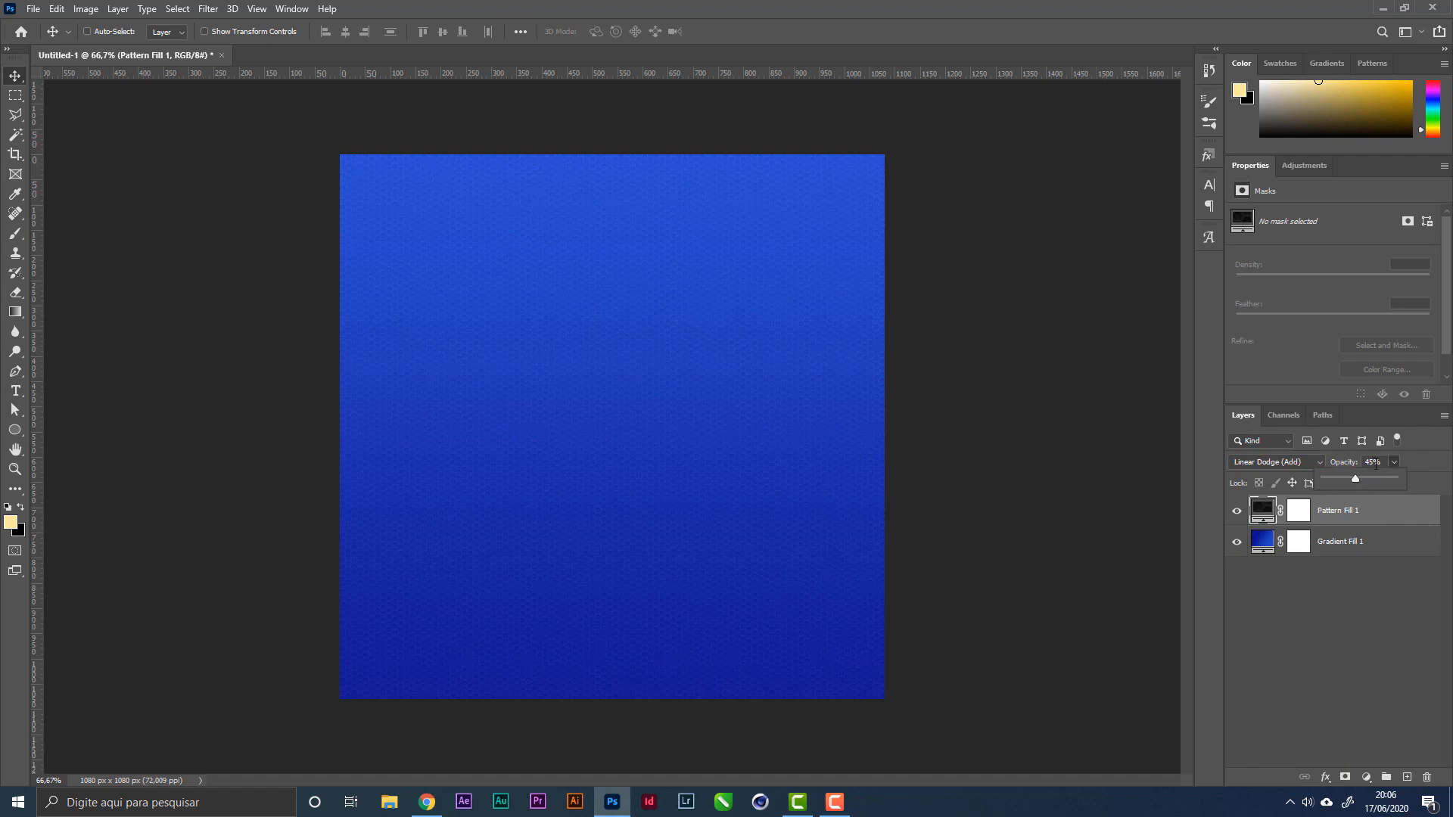
{"action": "left_click", "coordinate": [1329, 462]}
{"action": "type", "text": "35"}
{"action": "left_click", "coordinate": [1355, 598]}
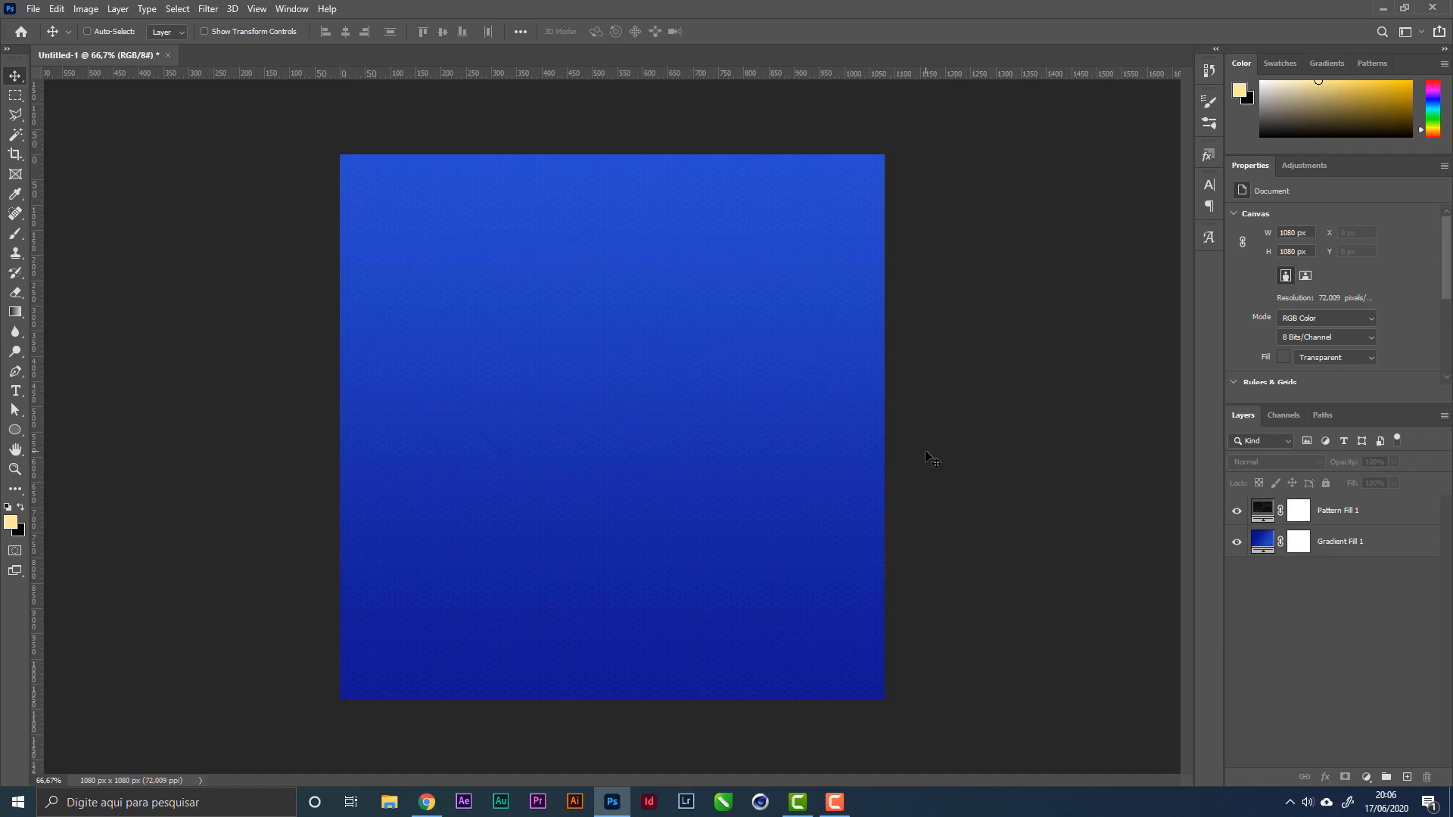
Step: Place the SELO PROMOÇÃO image from the PROMOÇÃO DE CARROS desktop folder as an embedded smart object
{"action": "left_click", "coordinate": [34, 9]}
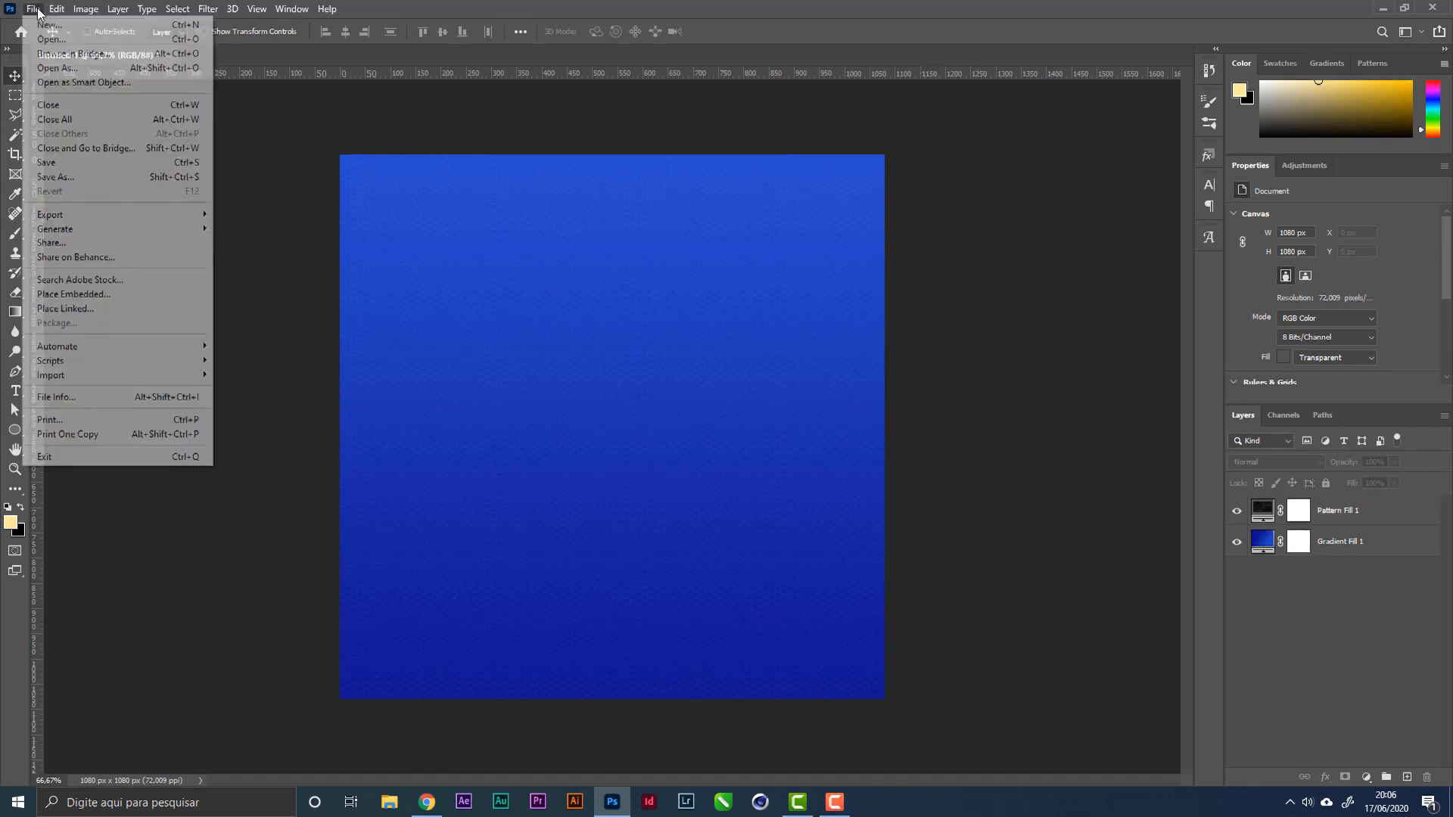
{"action": "left_click", "coordinate": [76, 295]}
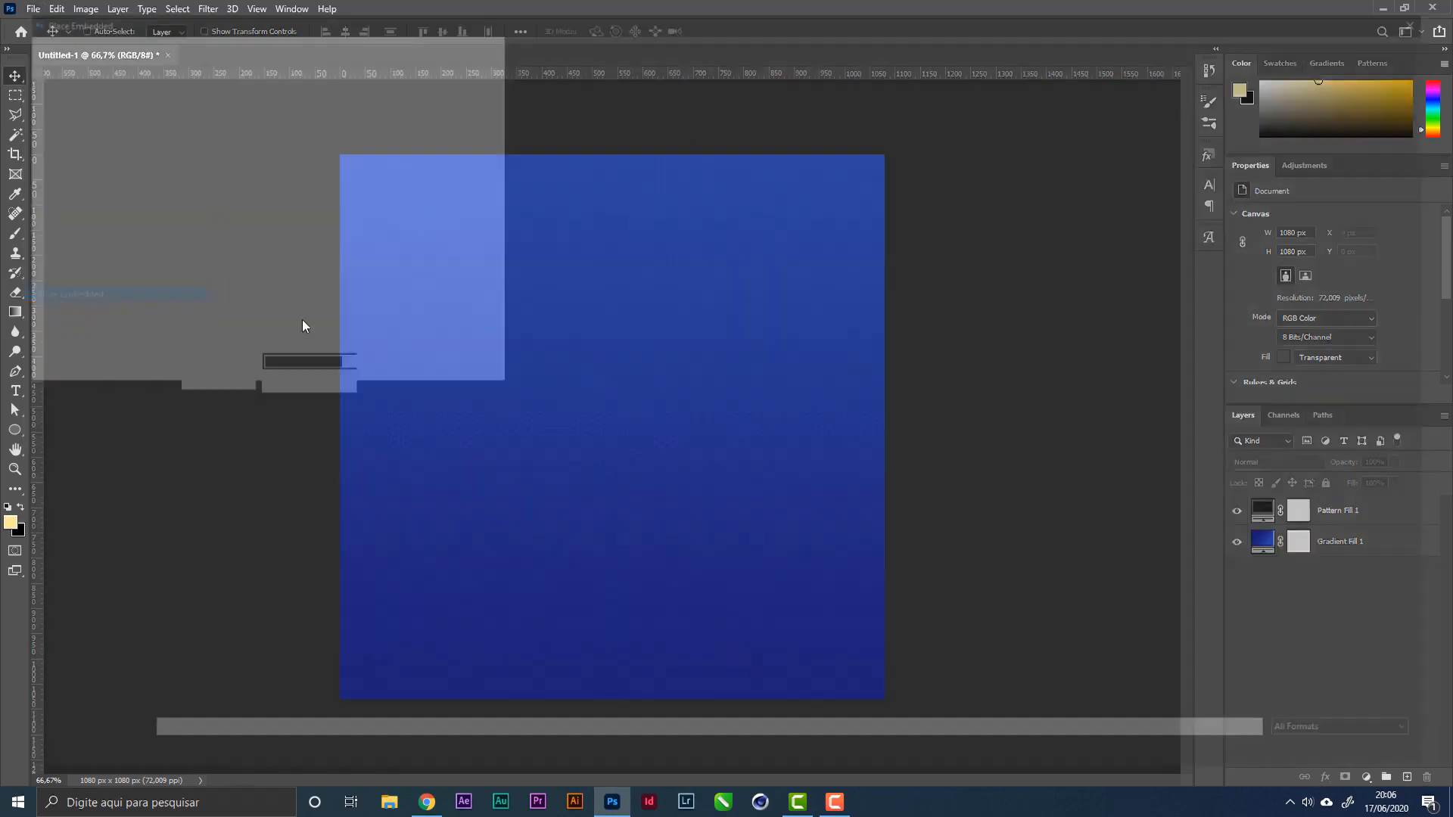
{"action": "left_click", "coordinate": [85, 122]}
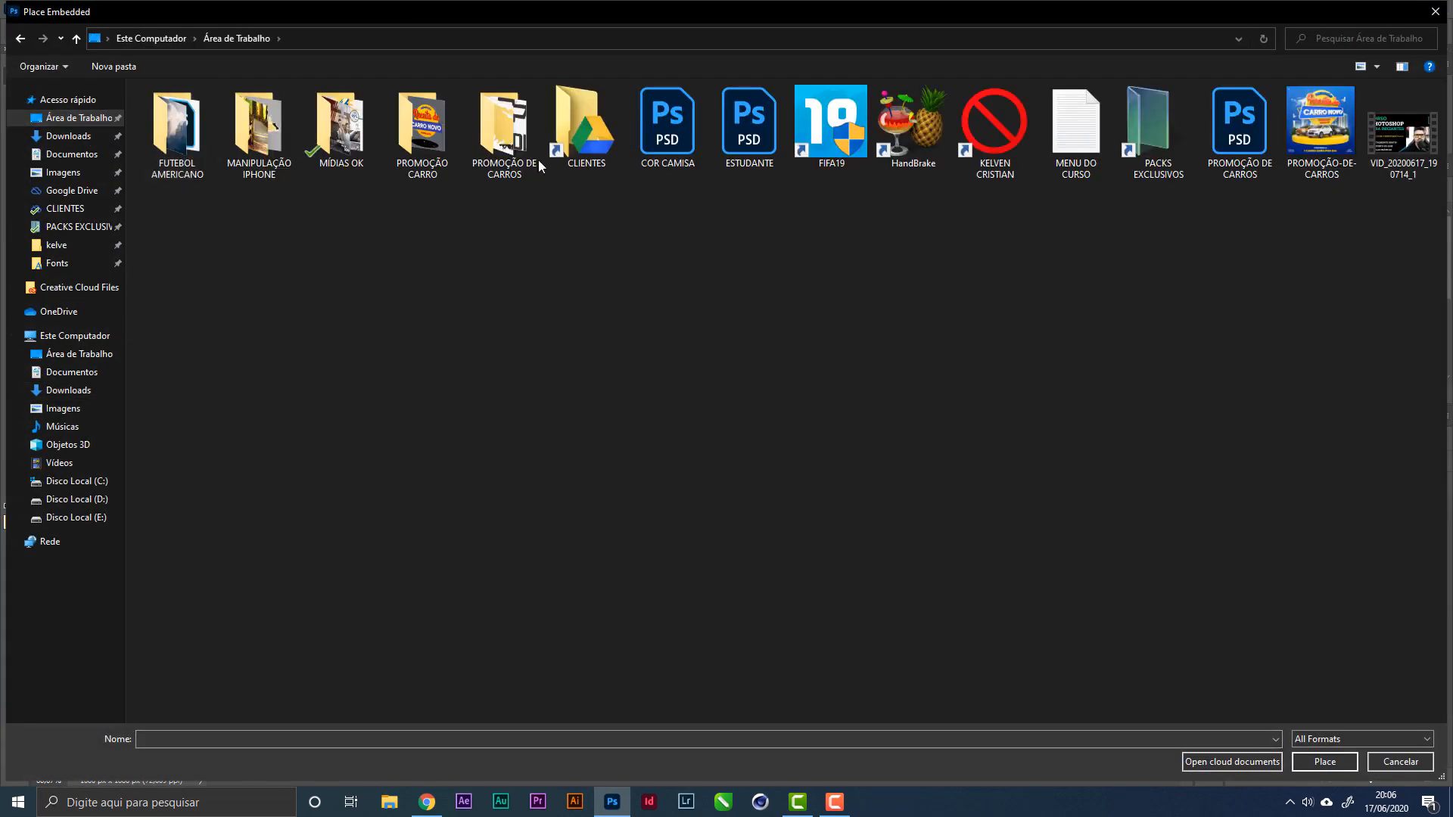
{"action": "double_click", "coordinate": [503, 129]}
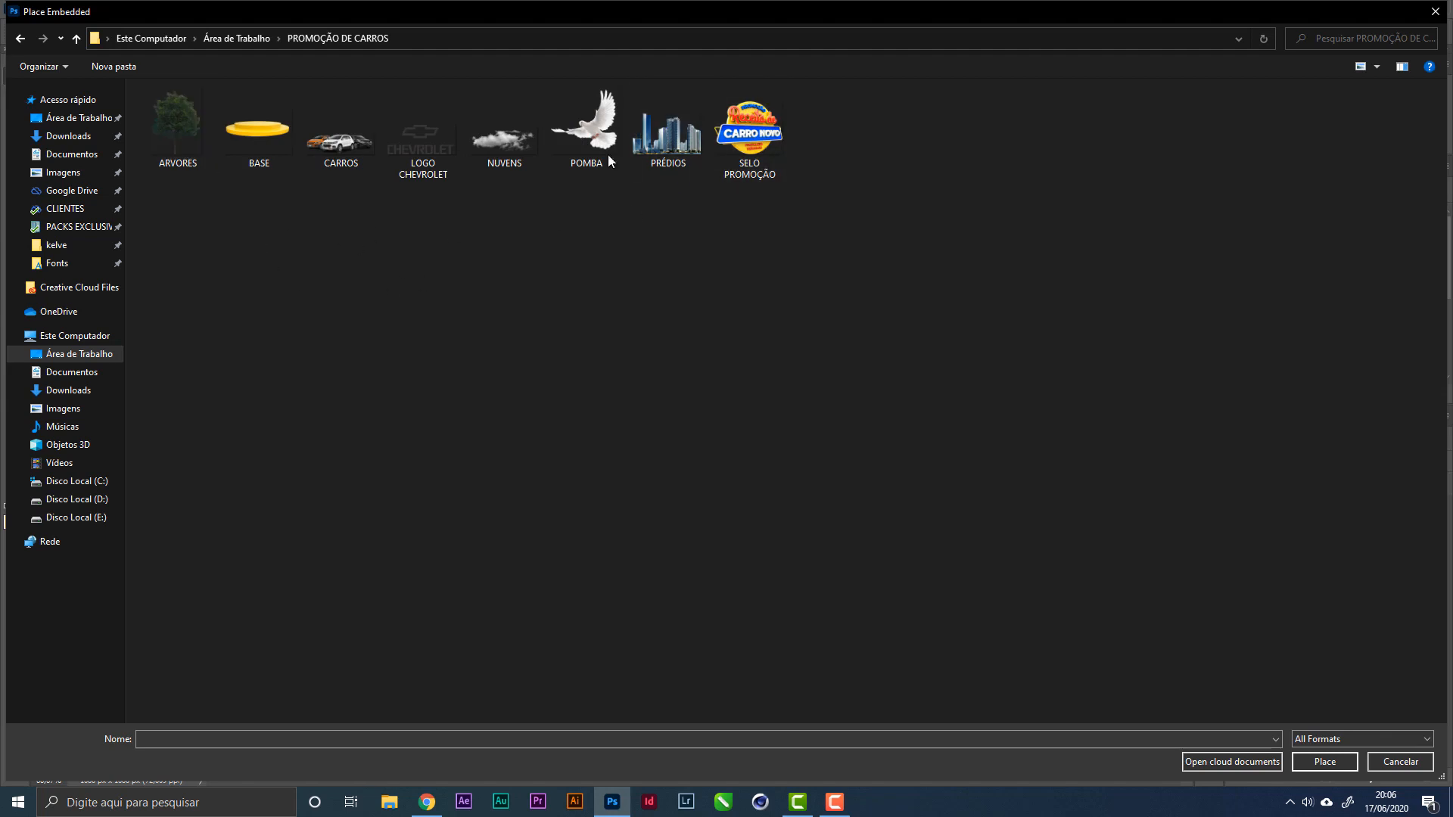
{"action": "double_click", "coordinate": [764, 146]}
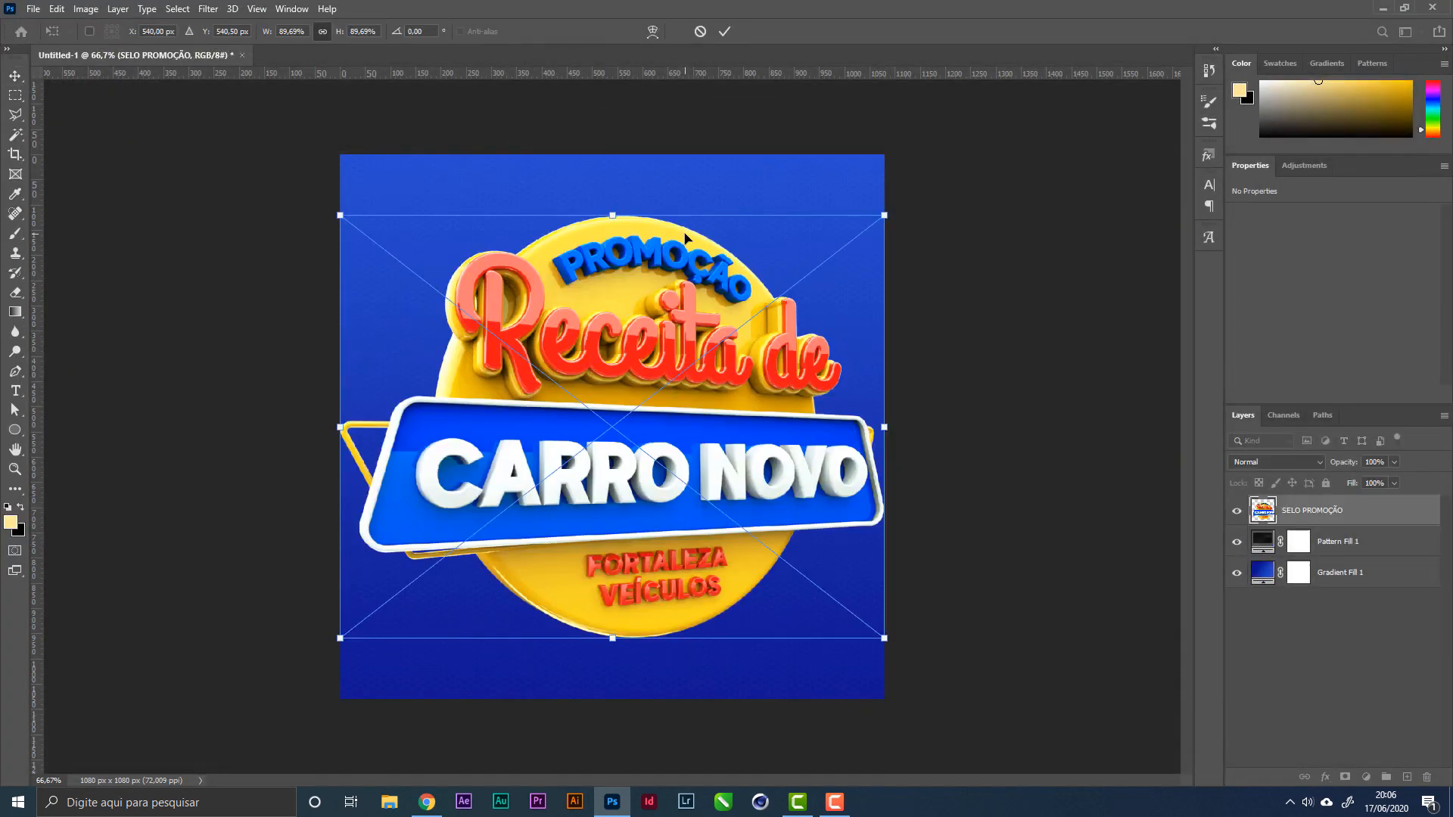
{"action": "key", "text": "Return"}
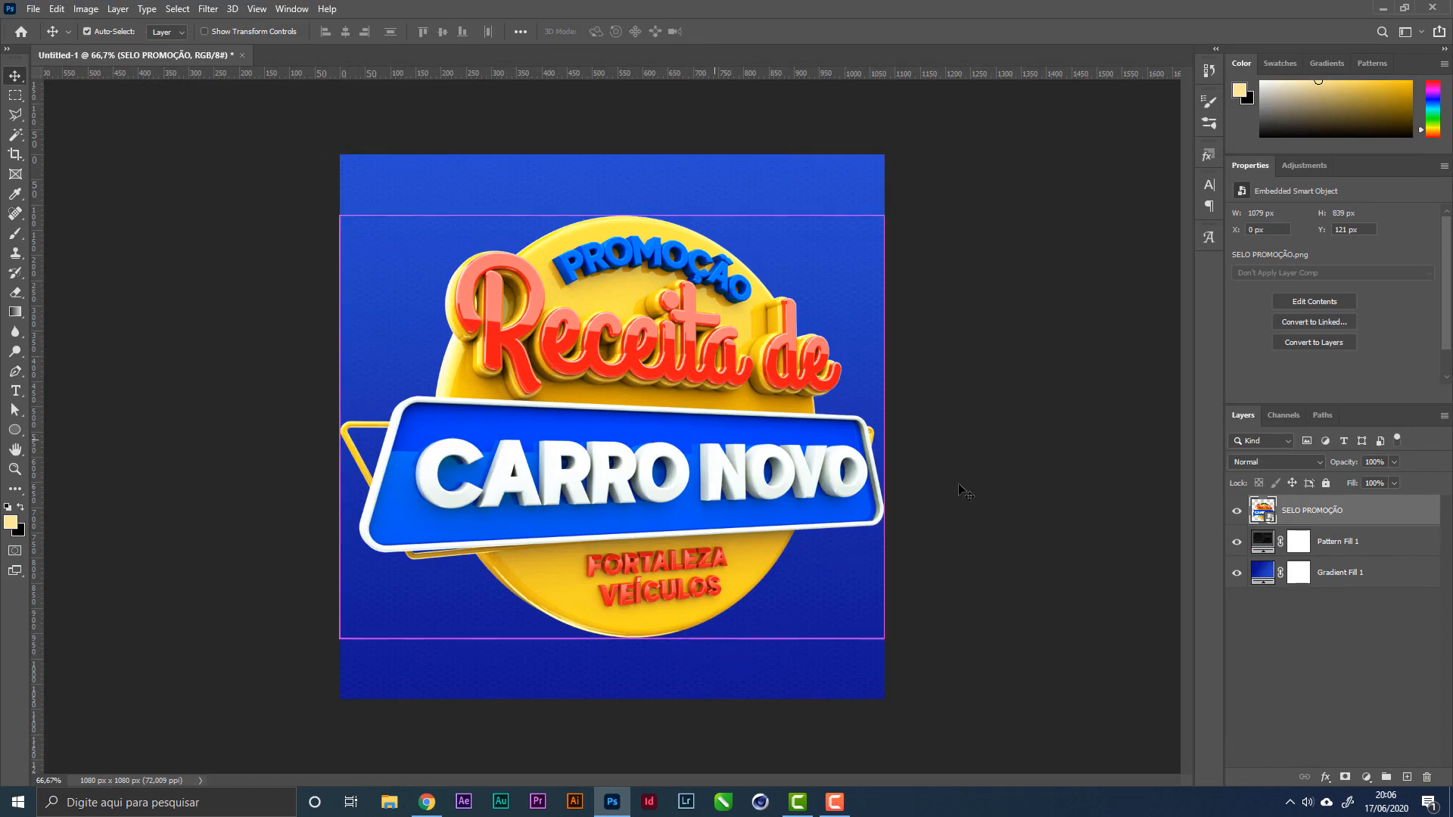
Step: Scale the SELO PROMOÇÃO badge down proportionally around its centre to about 644 px wide
{"action": "key", "text": "ctrl+t"}
{"action": "left_click_drag", "start_coordinate": [884, 429], "coordinate": [769, 454]}
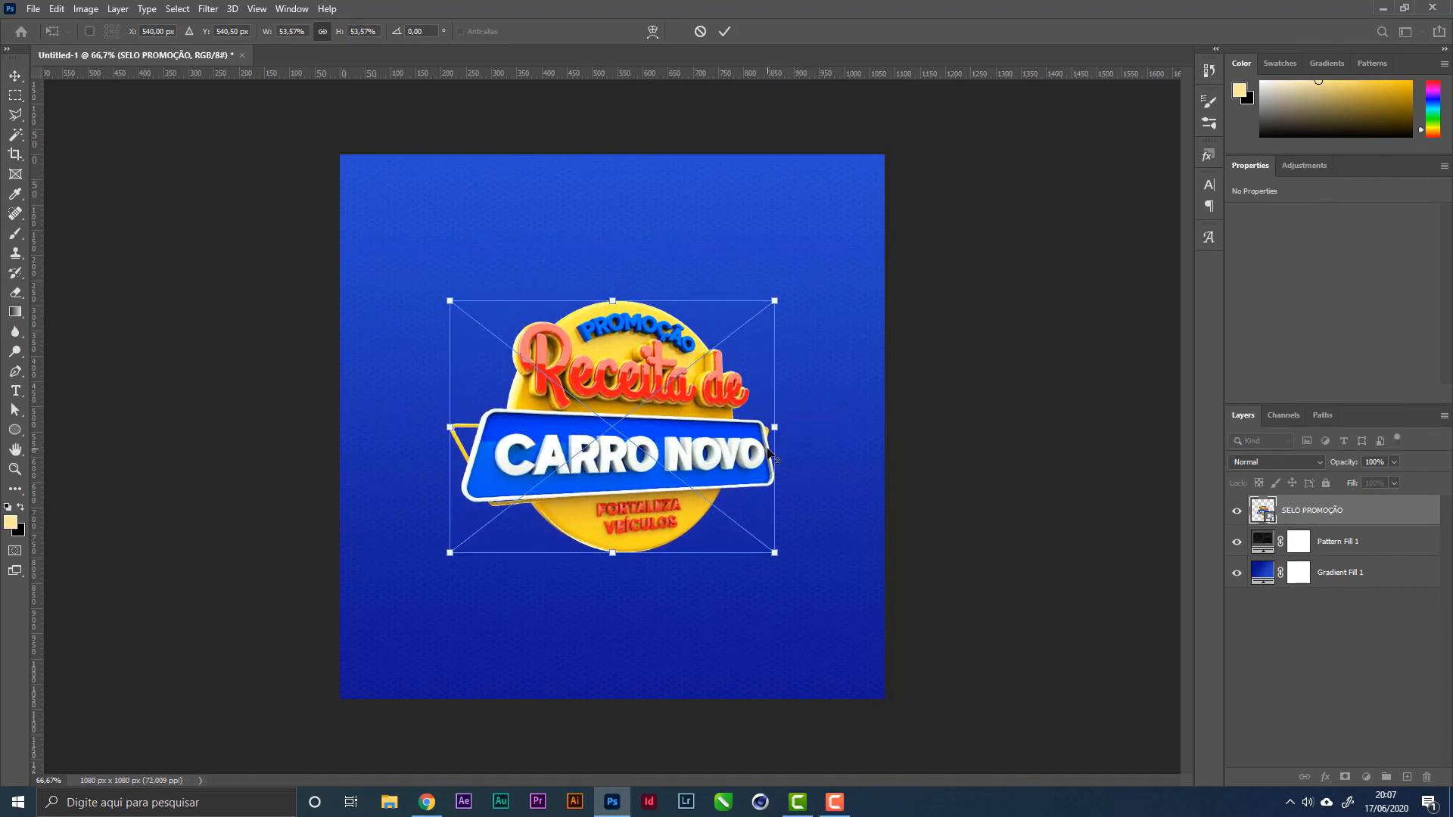
{"action": "key", "text": "Return"}
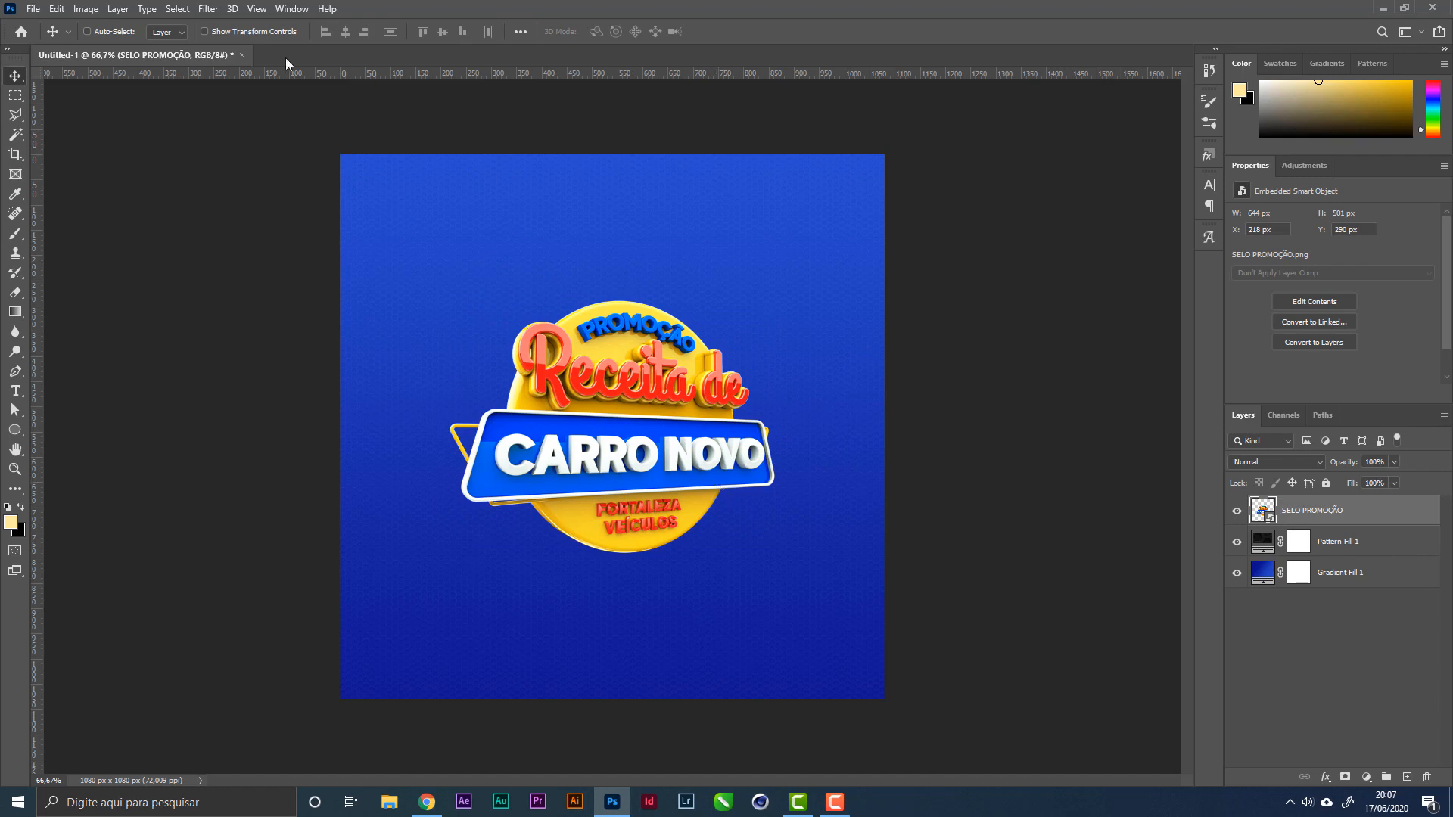
Step: Create a guide layout with 30 px margins on all four sides of the canvas
{"action": "left_click", "coordinate": [257, 9]}
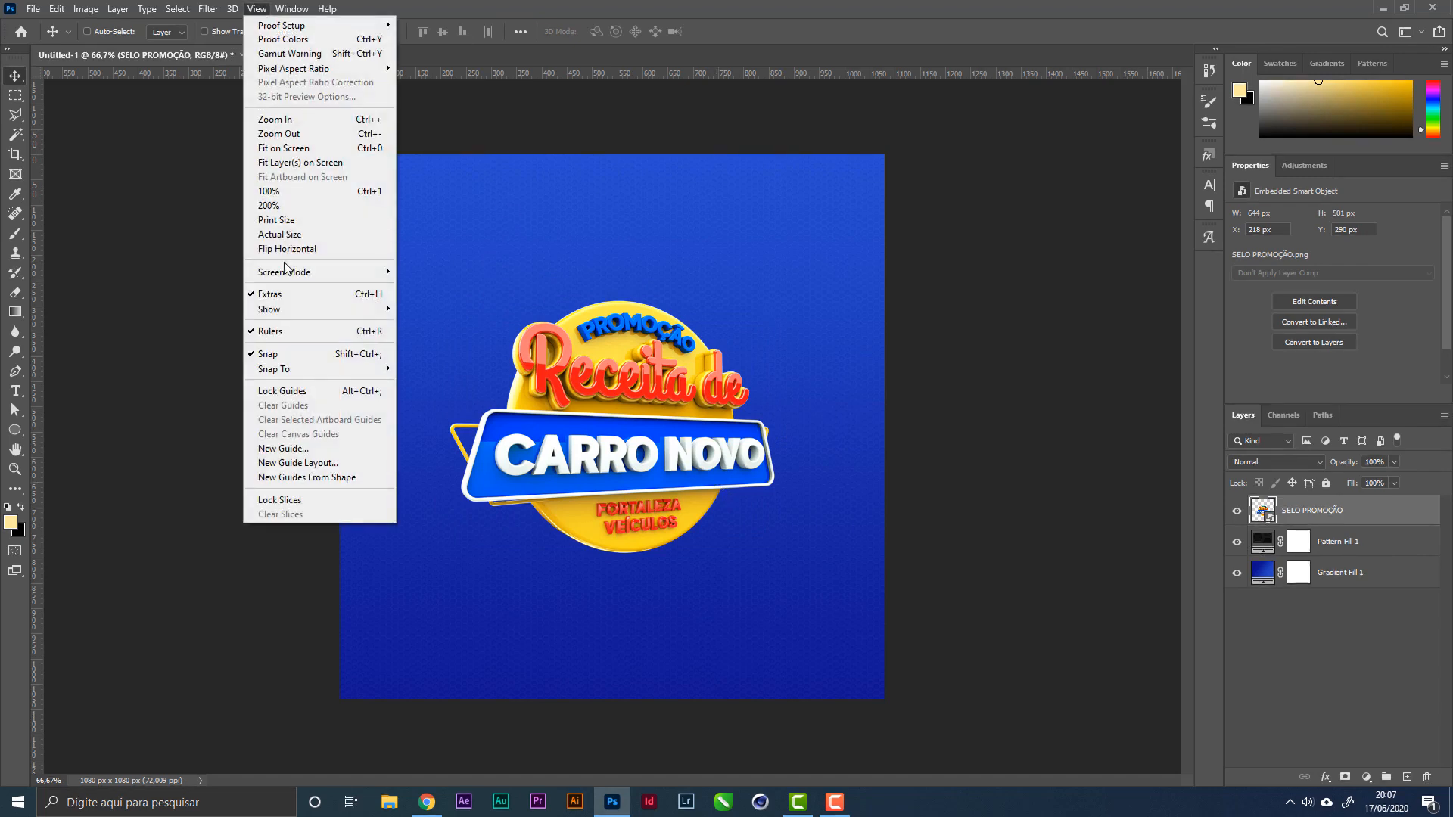
{"action": "left_click", "coordinate": [317, 470]}
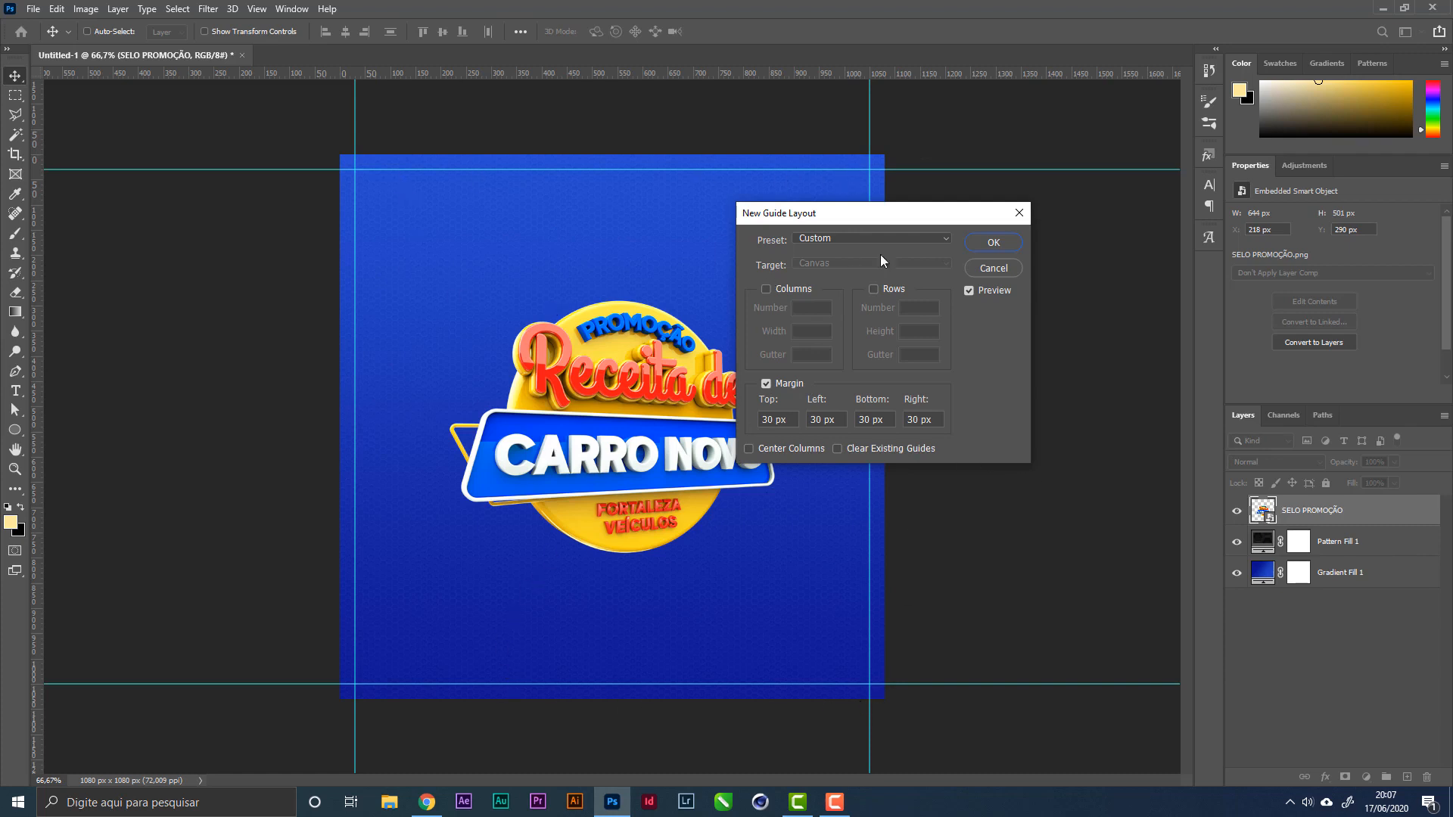
{"action": "left_click", "coordinate": [993, 242]}
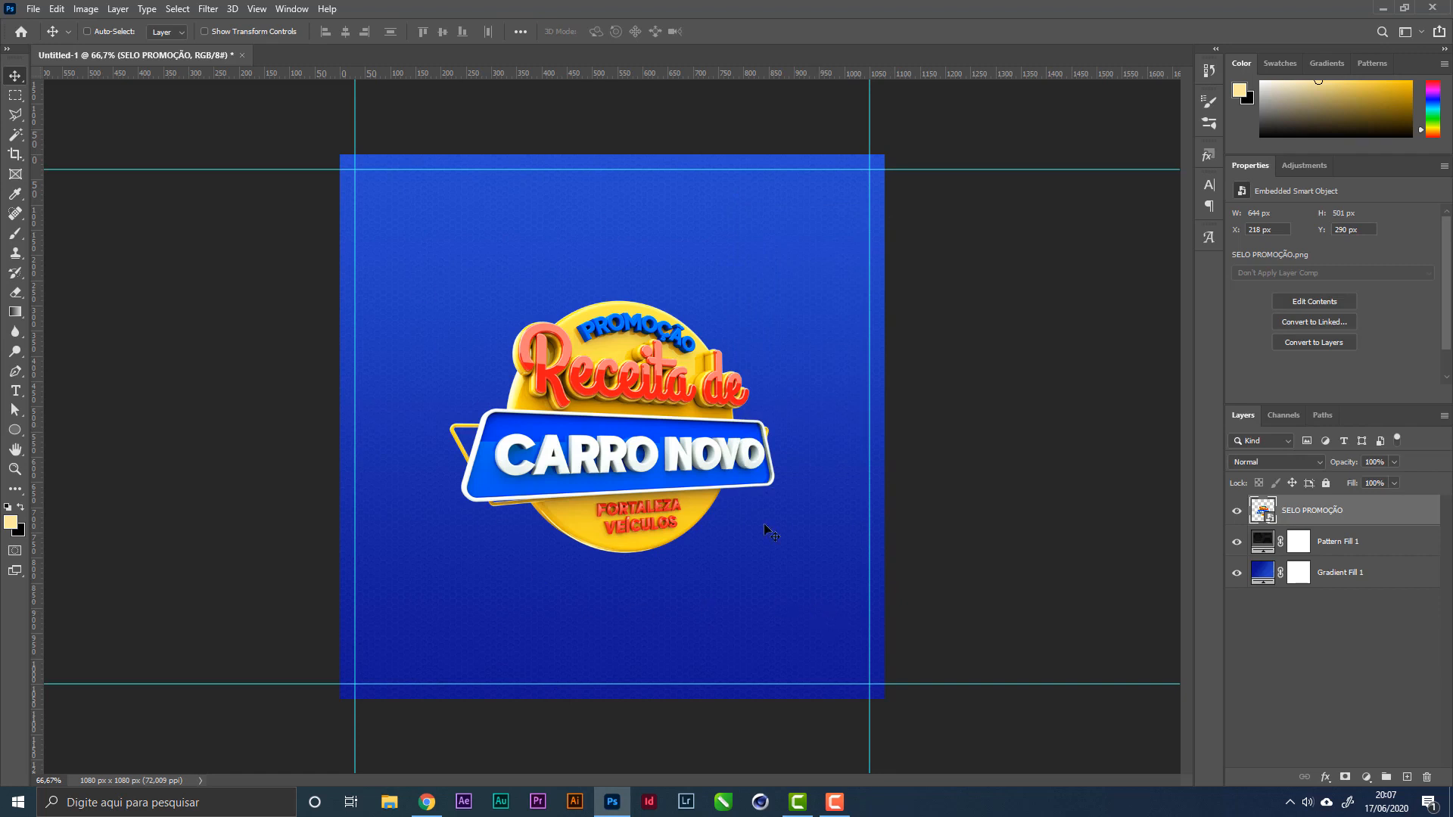
Step: Move the SELO PROMOÇÃO badge straight up to about Y 200 px
{"action": "right_click", "coordinate": [656, 403]}
{"action": "left_click", "coordinate": [688, 414]}
{"action": "left_click_drag", "start_coordinate": [637, 433], "coordinate": [637, 387]}
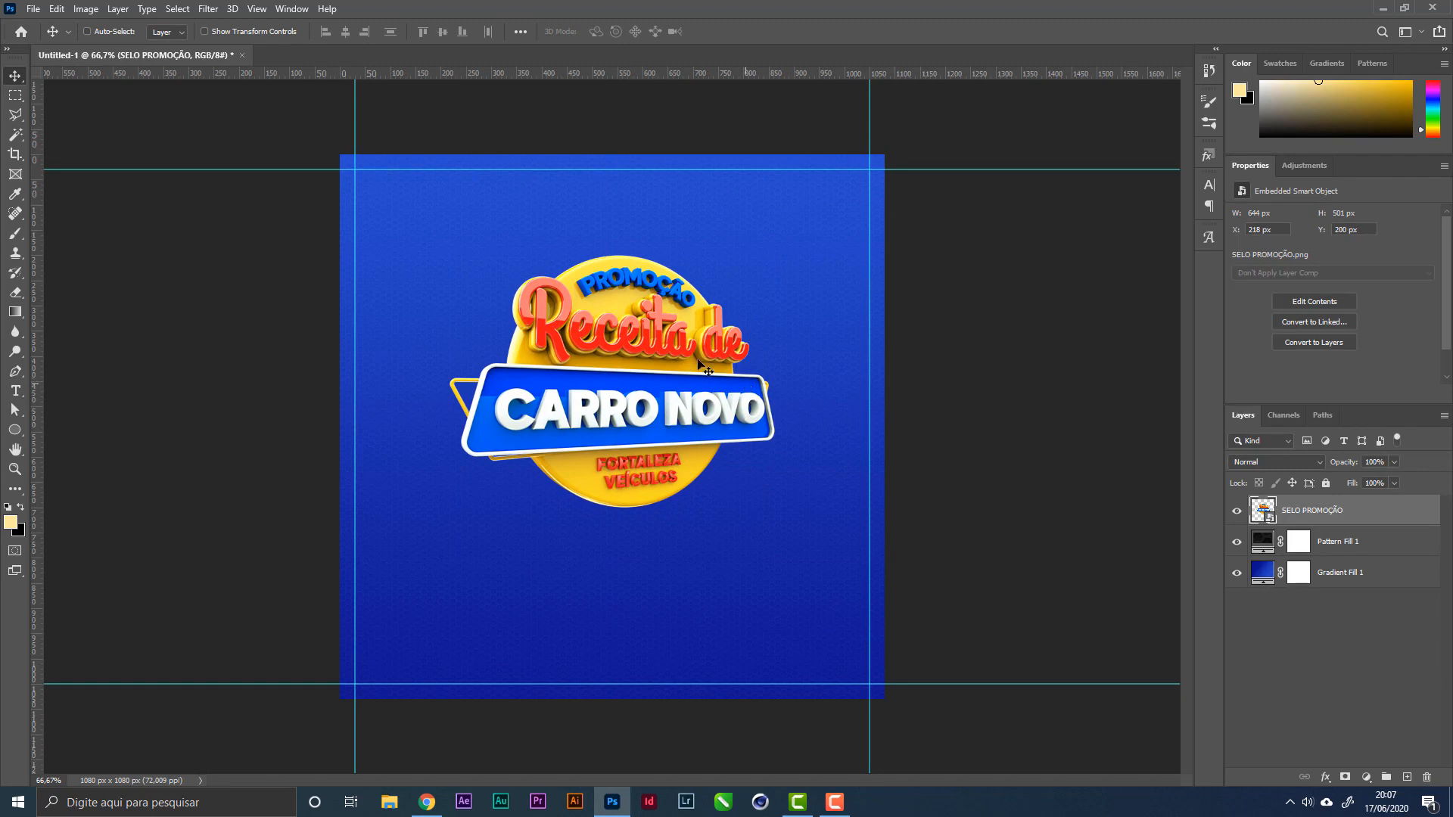
Step: Place the embedded BASE image under the badge at about Y 677 px, with its layer stacked below SELO PROMOÇÃO
{"action": "left_click", "coordinate": [34, 9]}
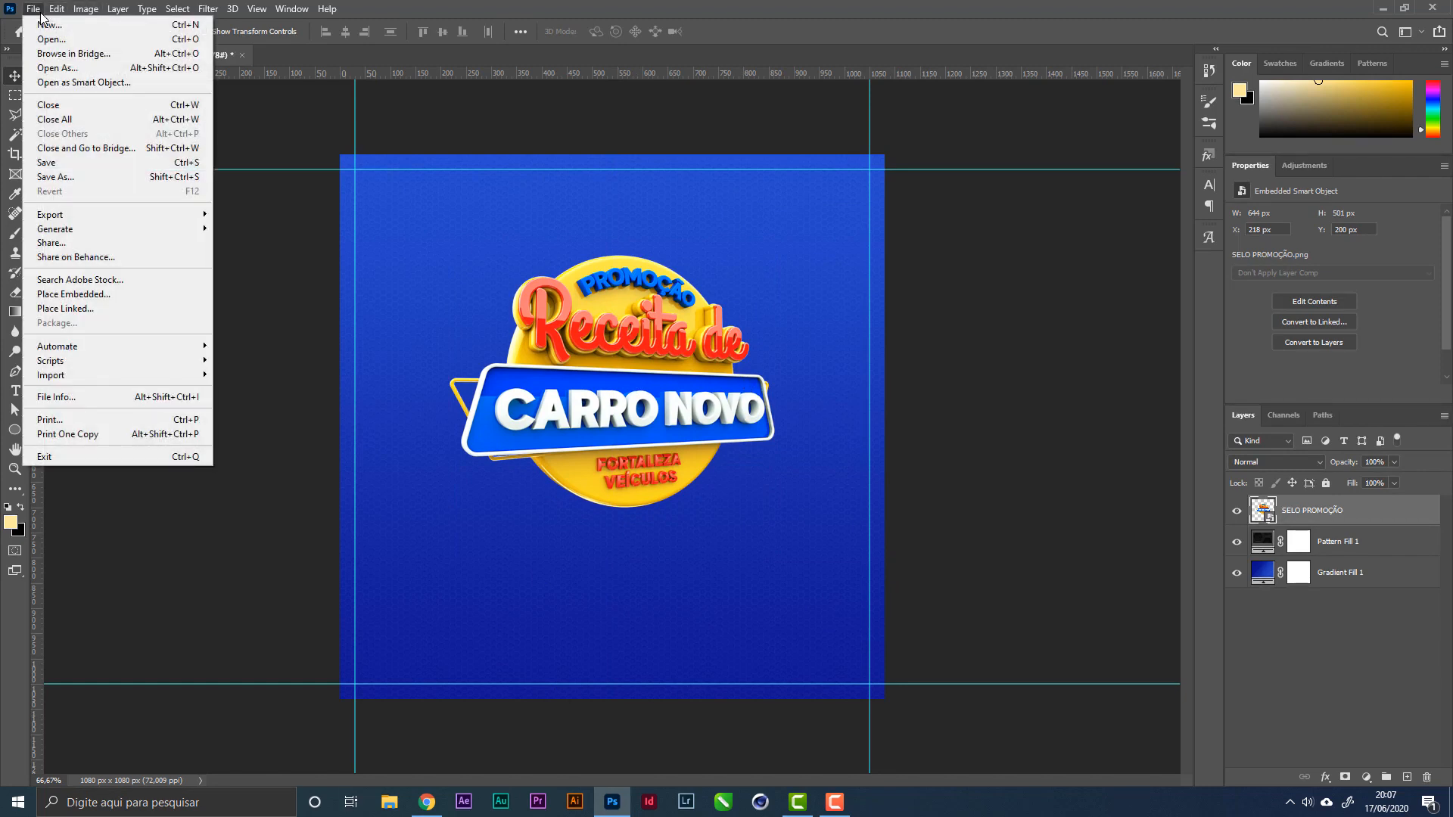
{"action": "left_click", "coordinate": [75, 293]}
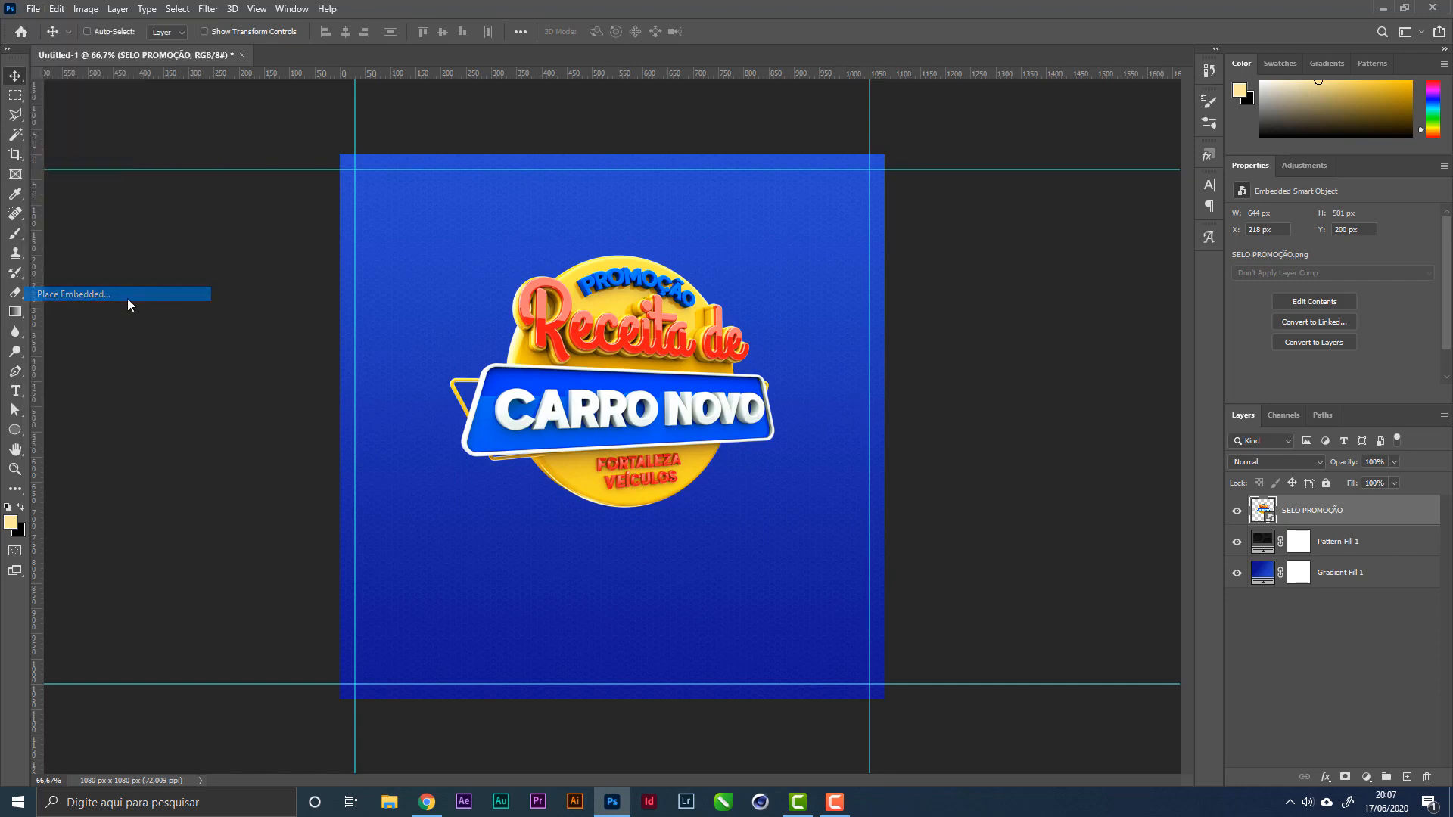
{"action": "double_click", "coordinate": [256, 138]}
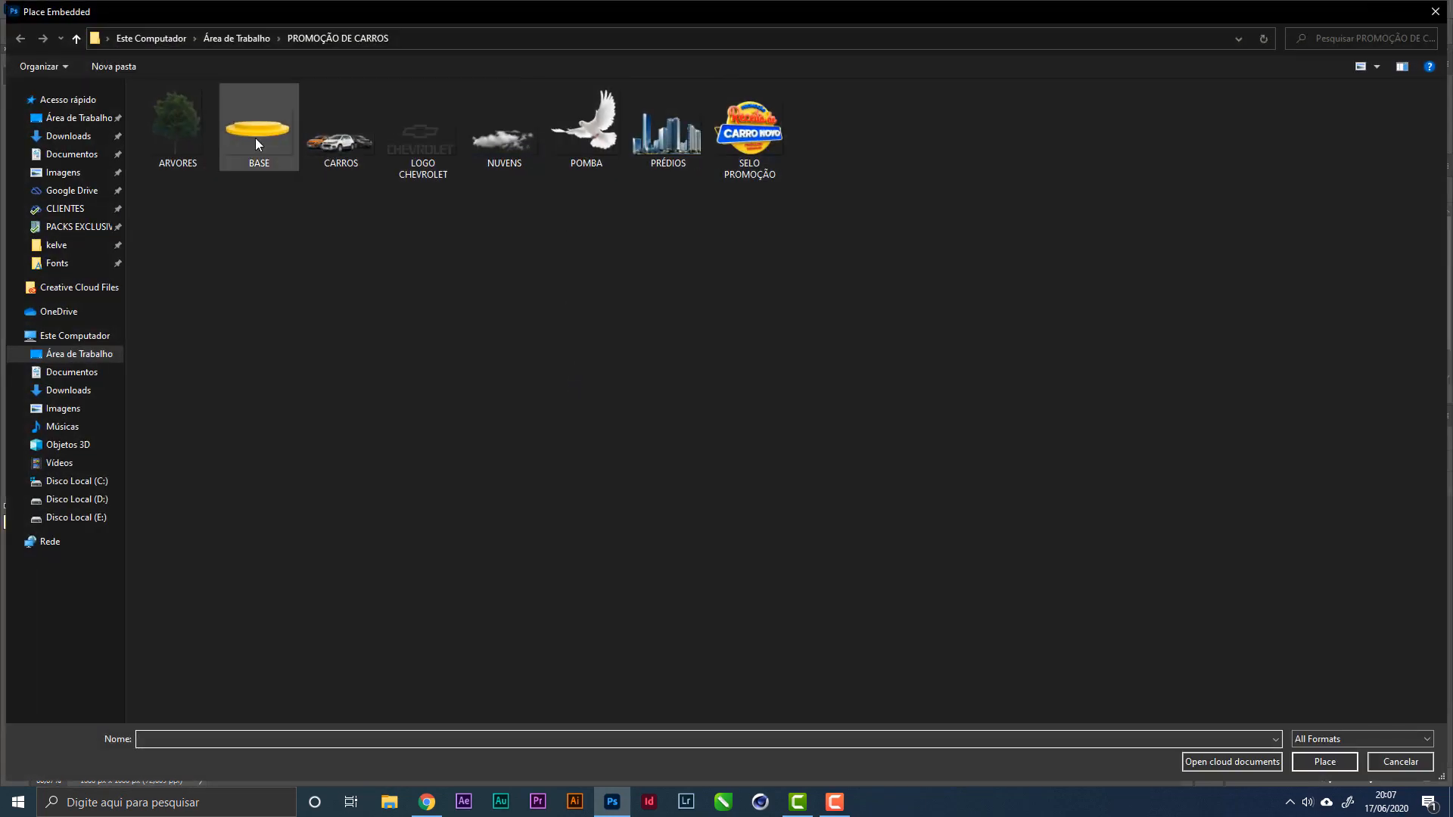
{"action": "key", "text": "Return"}
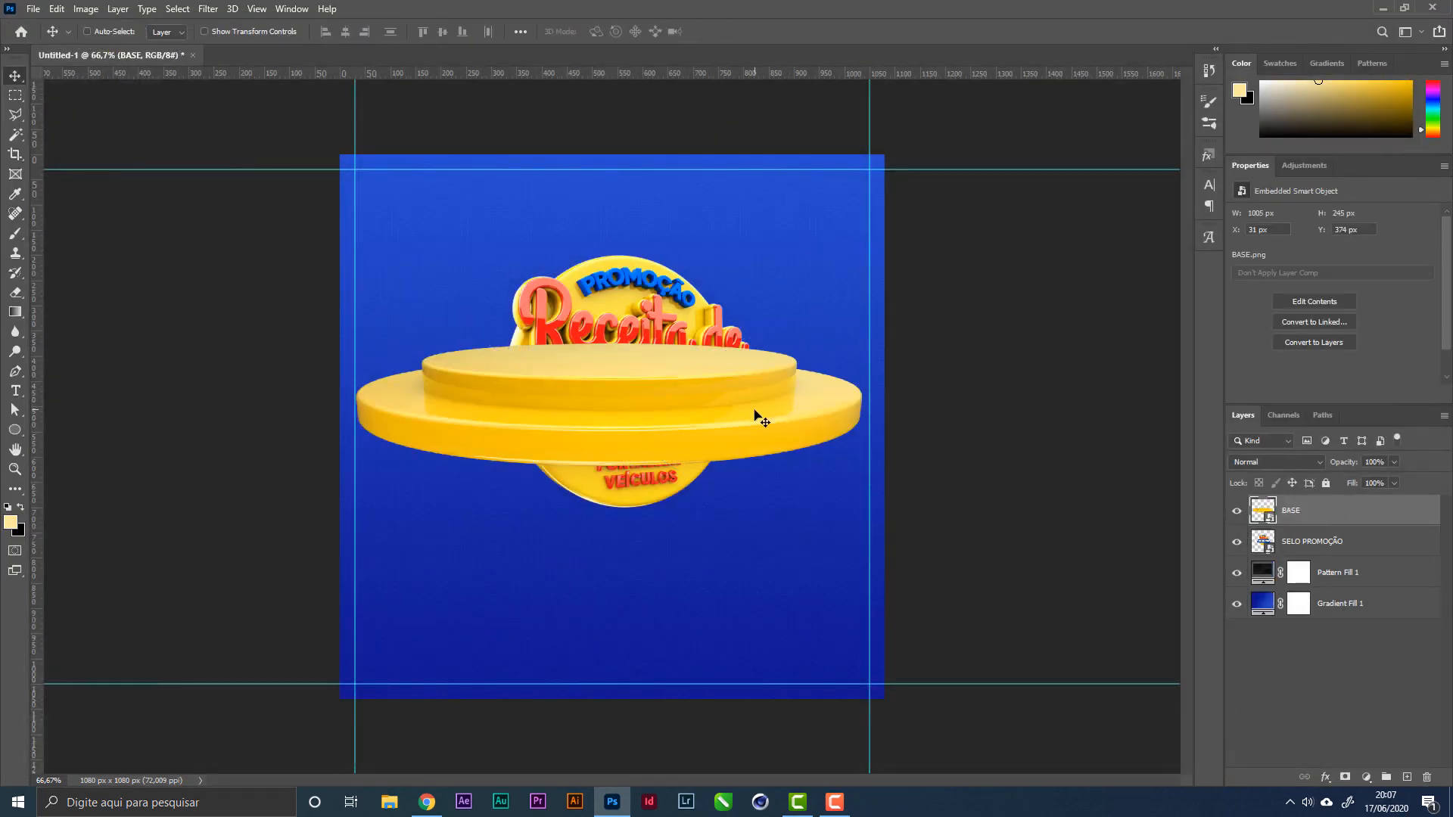
{"action": "left_click_drag", "start_coordinate": [757, 415], "coordinate": [750, 565]}
{"action": "left_click_drag", "start_coordinate": [1357, 518], "coordinate": [1355, 559]}
Step: Place the CARROS image as an embedded smart object above the BASE layer
{"action": "left_click", "coordinate": [33, 9]}
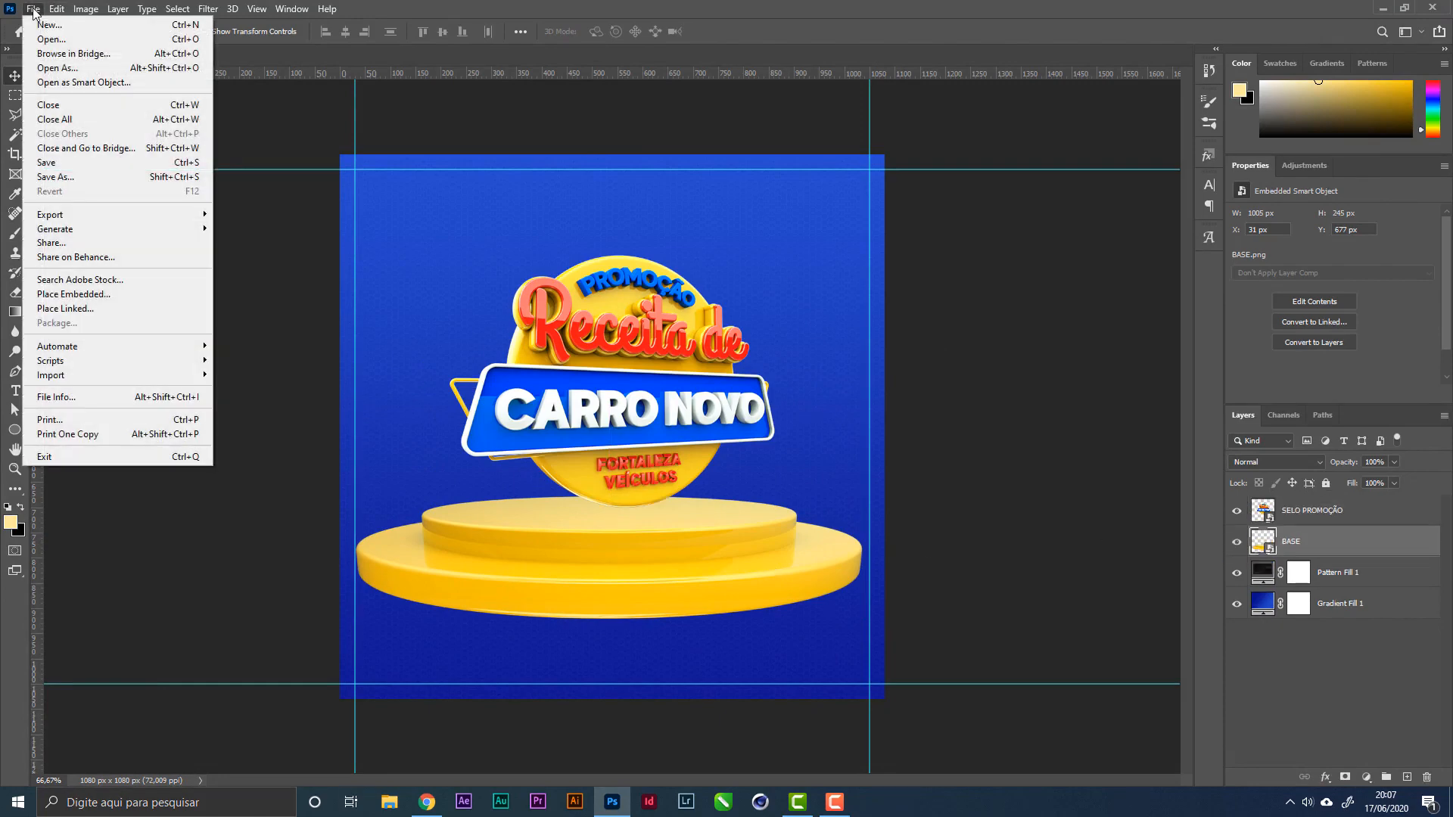
{"action": "left_click", "coordinate": [97, 293]}
{"action": "left_click", "coordinate": [333, 142]}
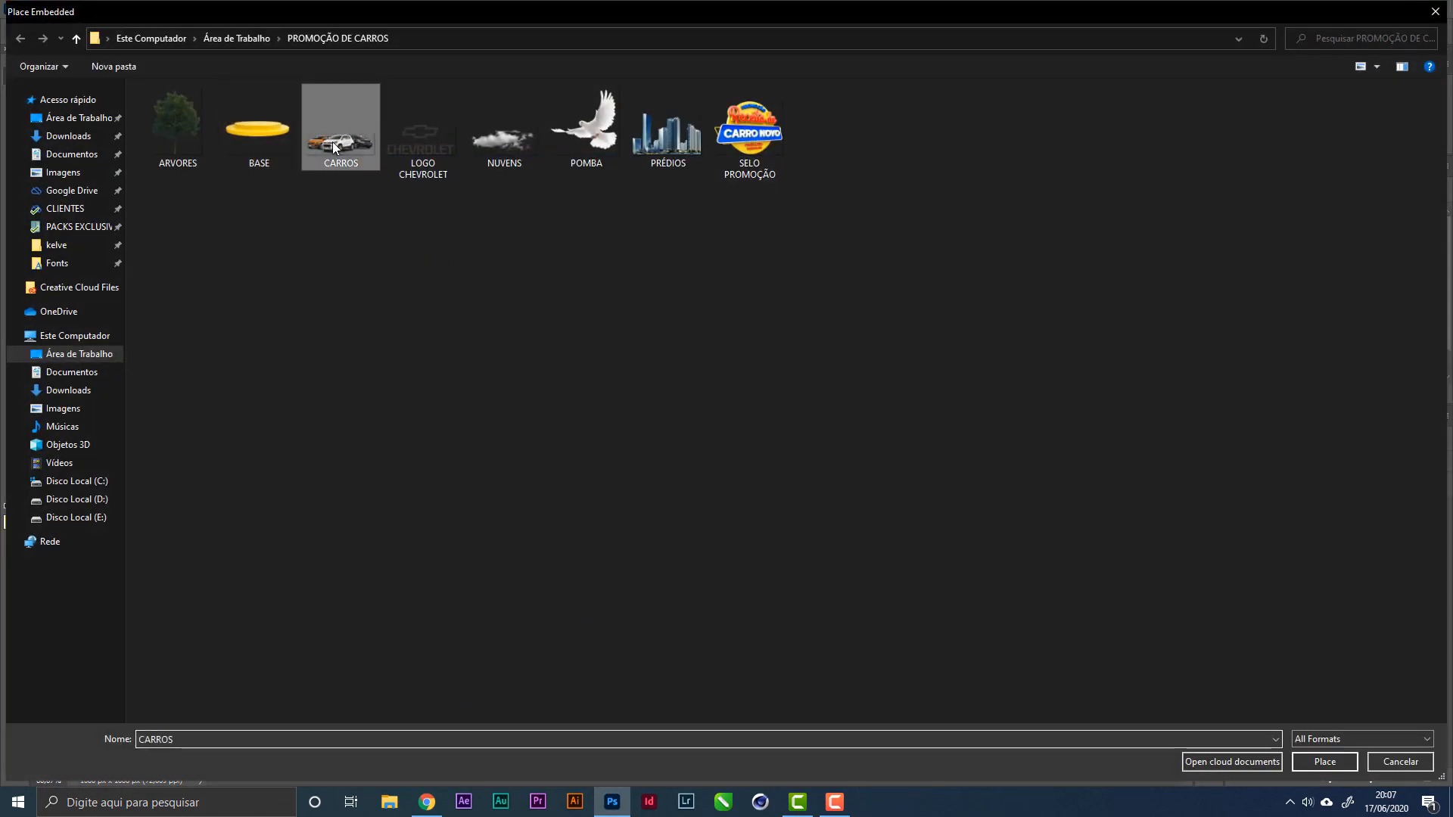
{"action": "double_click", "coordinate": [333, 143]}
{"action": "key", "text": "Return"}
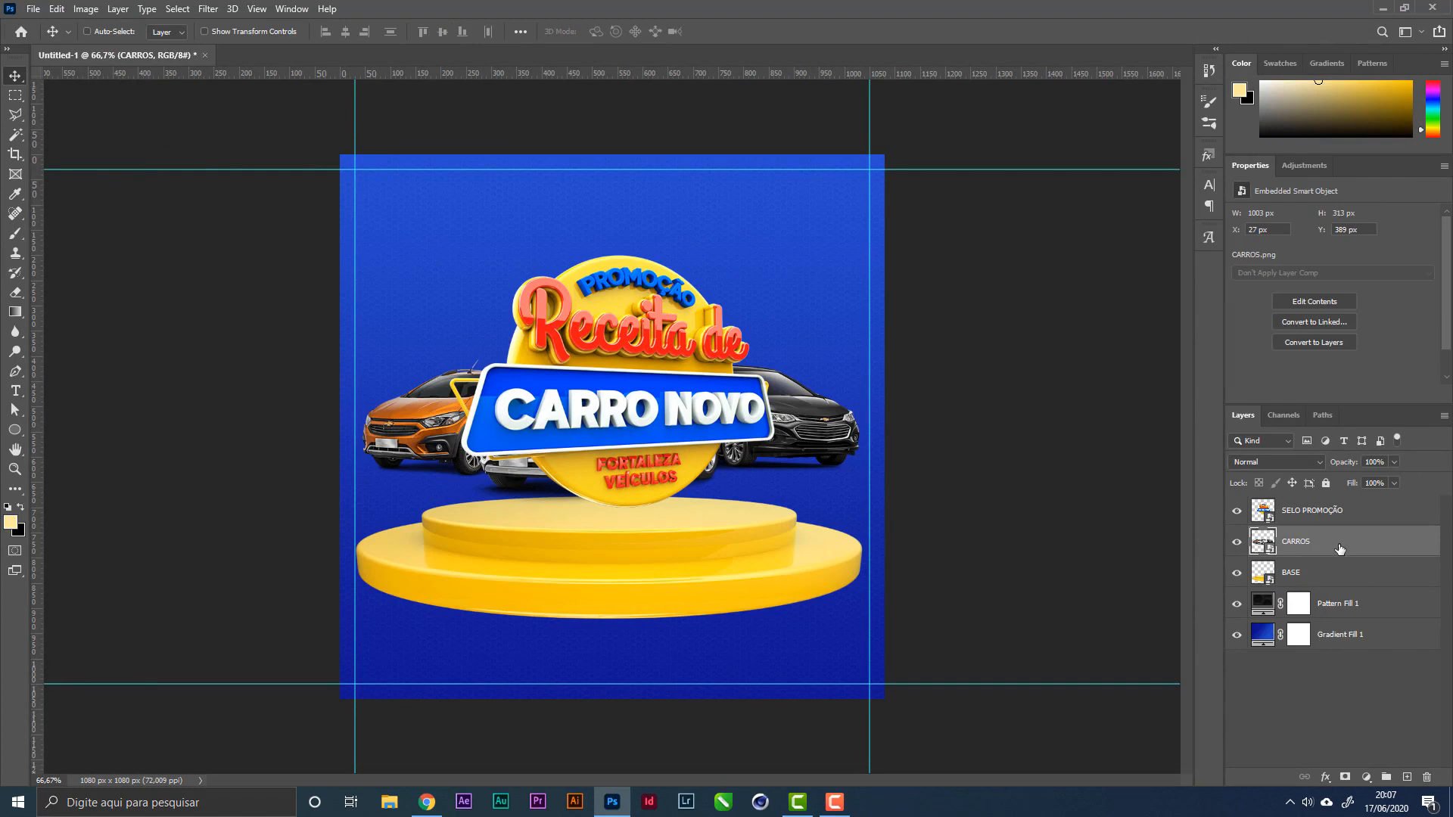
Step: Stack the CARROS layer above SELO PROMOÇÃO and move the cars down onto the yellow podium
{"action": "left_click_drag", "start_coordinate": [1339, 548], "coordinate": [1346, 505]}
{"action": "left_click_drag", "start_coordinate": [657, 440], "coordinate": [651, 481]}
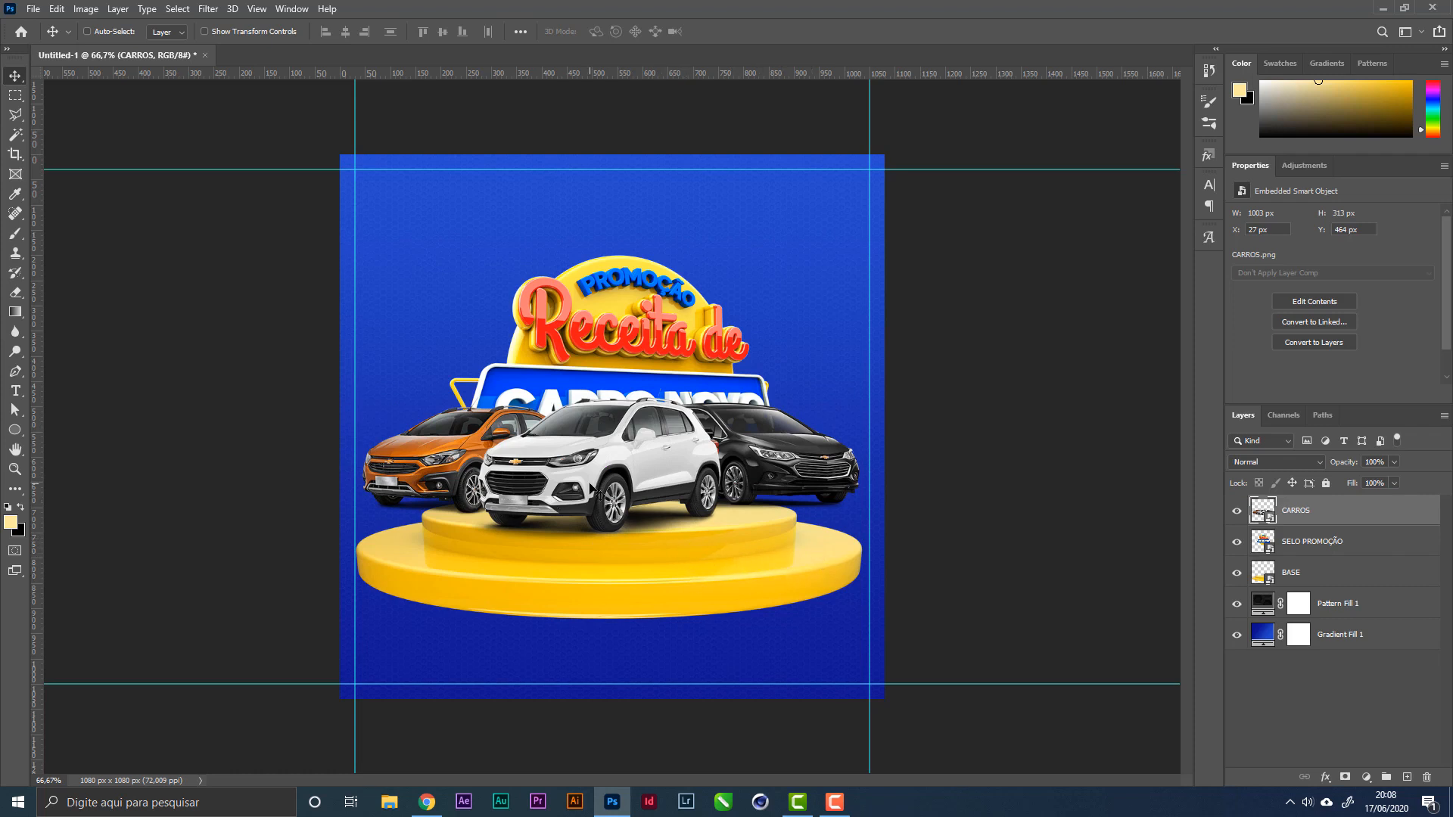
{"action": "right_click", "coordinate": [615, 455]}
{"action": "left_click", "coordinate": [633, 465]}
{"action": "left_click_drag", "start_coordinate": [577, 467], "coordinate": [578, 506]}
Step: Scale the cars down proportionally to about 893 px wide and nudge them slightly down on the podium
{"action": "key", "text": "ctrl+t"}
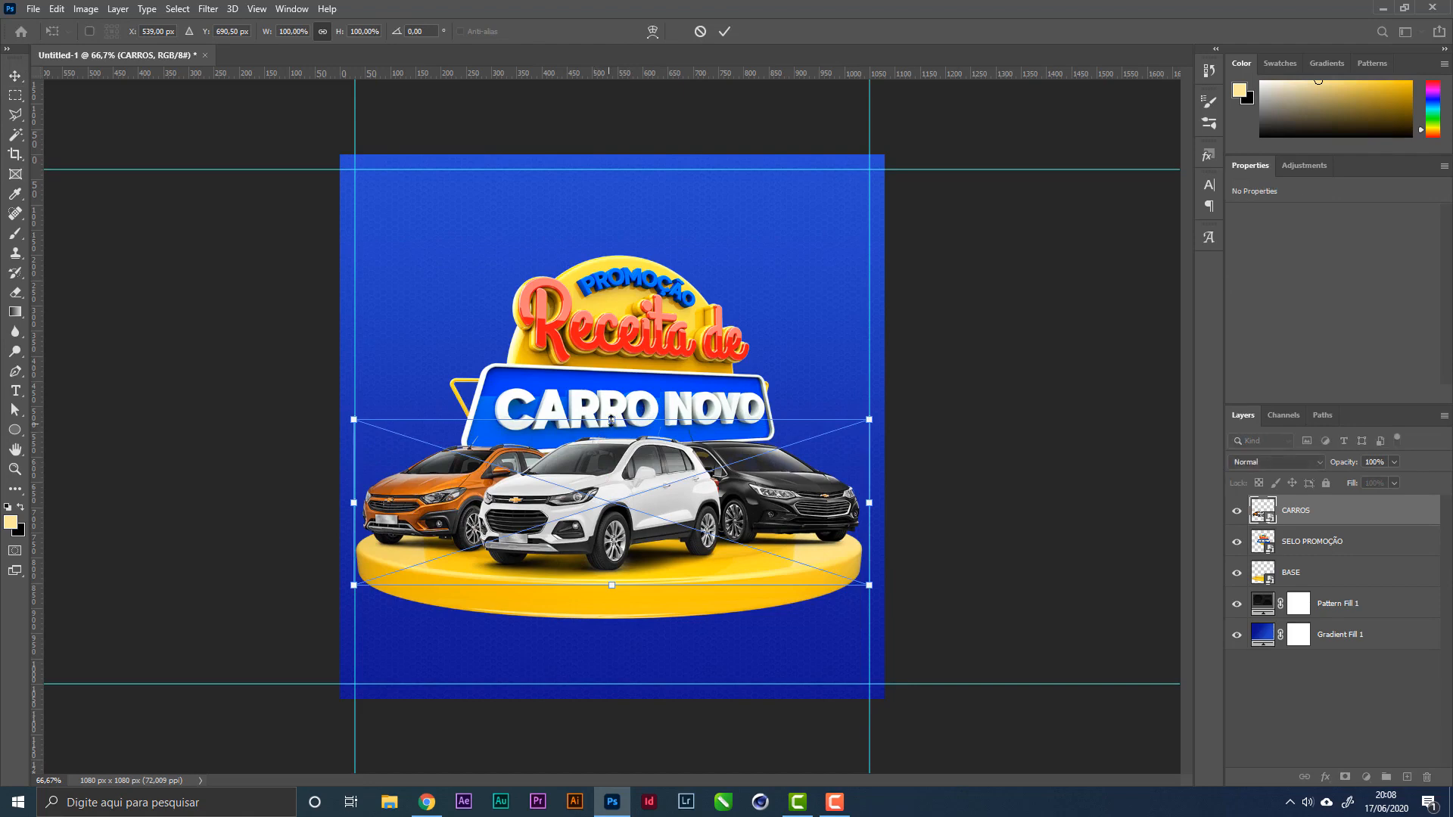
{"action": "left_click_drag", "start_coordinate": [611, 419], "coordinate": [617, 435]}
{"action": "key", "text": "Return"}
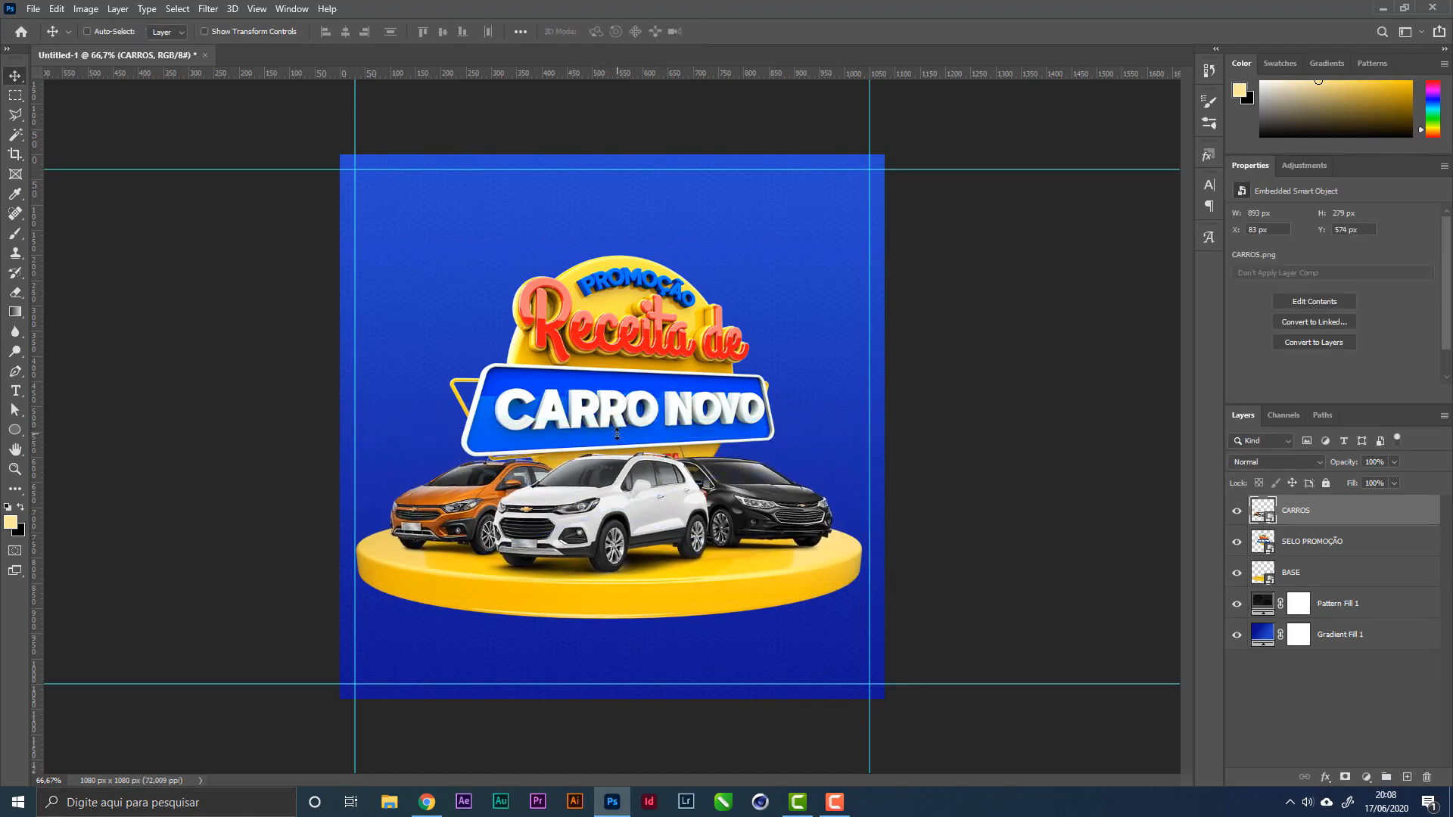
{"action": "key", "text": "Down"}
{"action": "key", "text": "Down"}
Step: Move the SELO PROMOÇÃO badge up to about Y 95 px so that it sits above the cars
{"action": "right_click", "coordinate": [652, 394]}
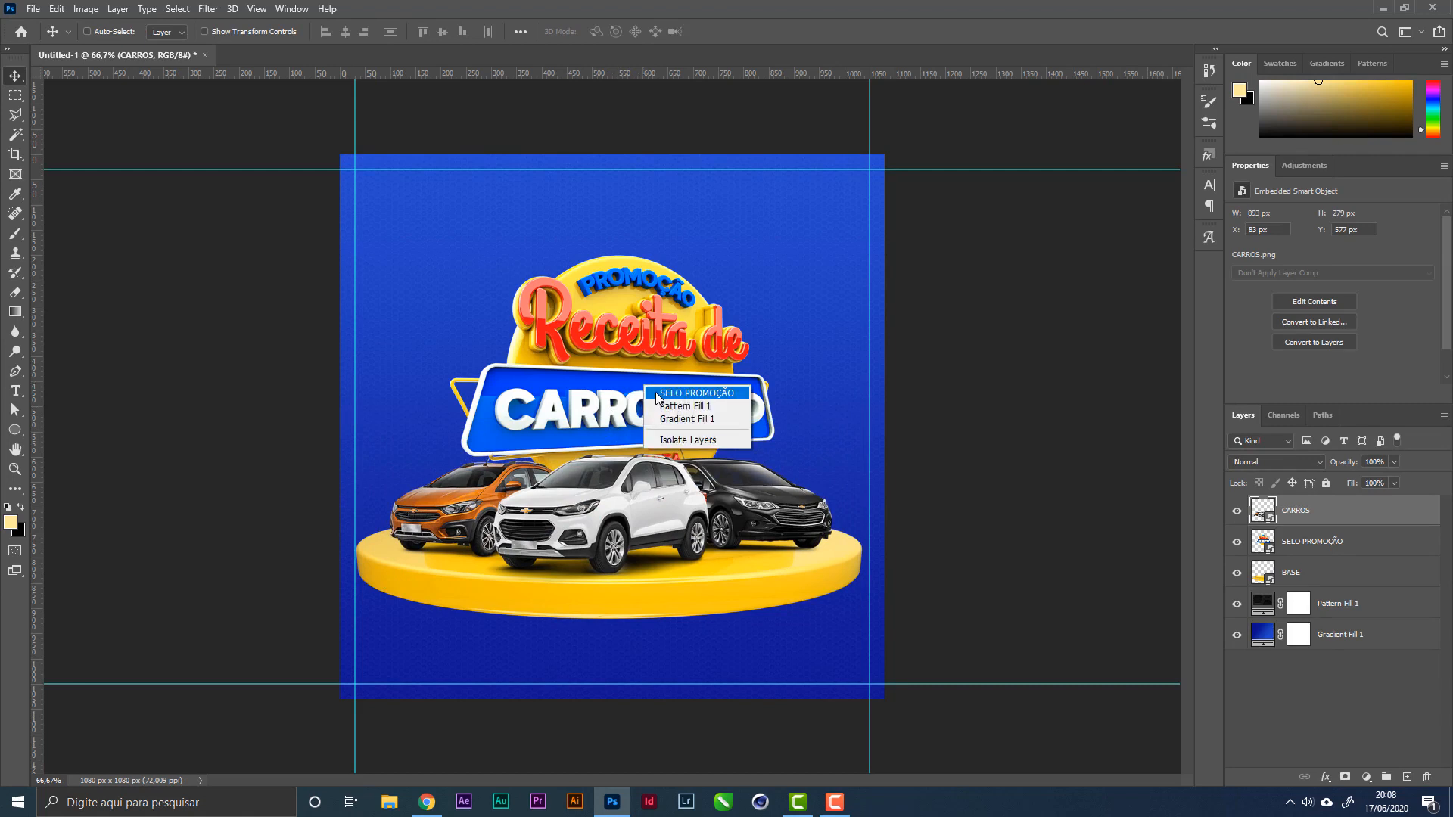
{"action": "left_click", "coordinate": [666, 405]}
{"action": "left_click_drag", "start_coordinate": [643, 381], "coordinate": [649, 341]}
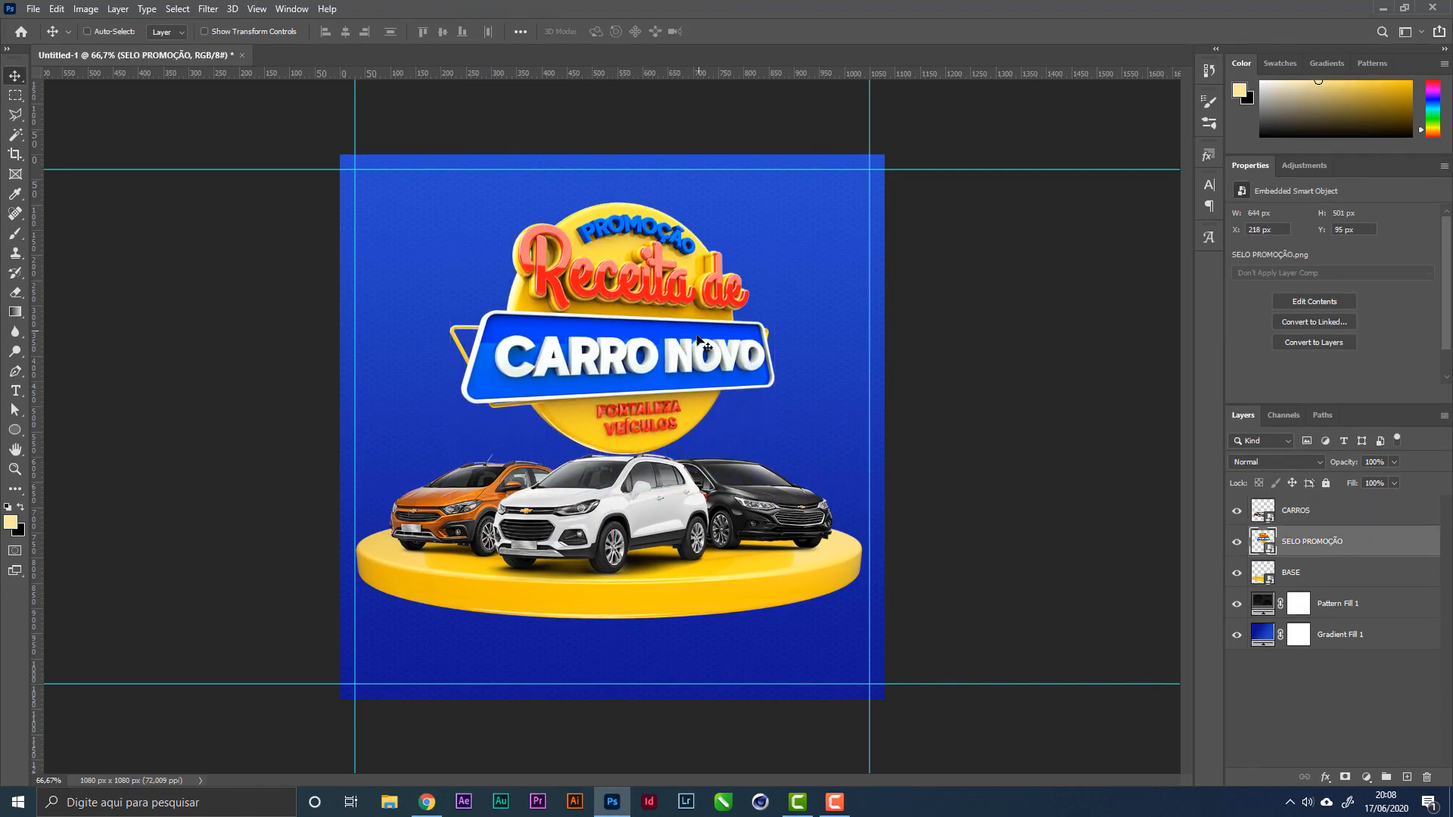
{"action": "key", "text": "ctrl+a"}
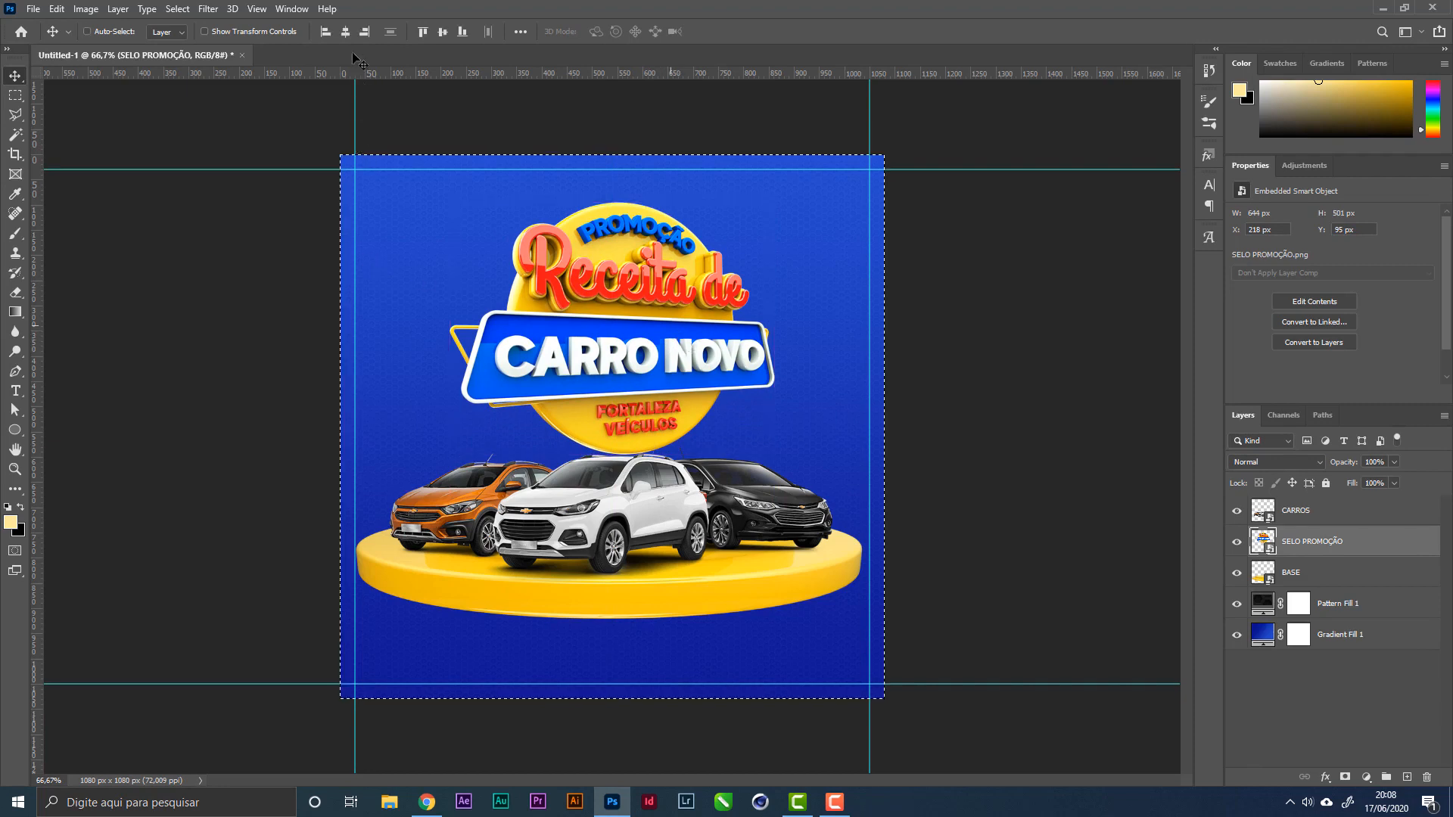
{"action": "key", "text": "ctrl+d"}
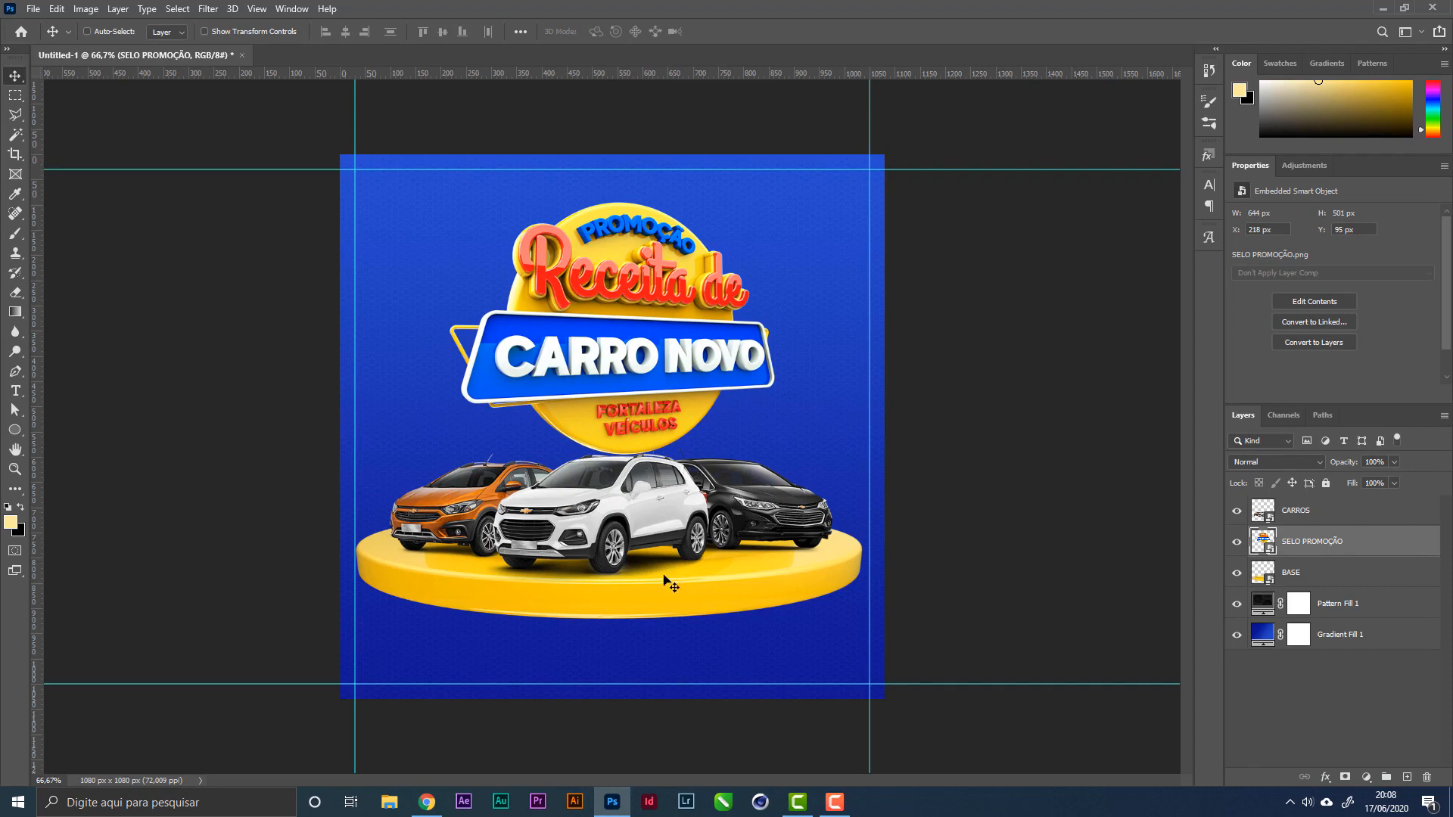
Step: Open the contents of the CARROS smart object for editing
{"action": "right_click", "coordinate": [628, 520]}
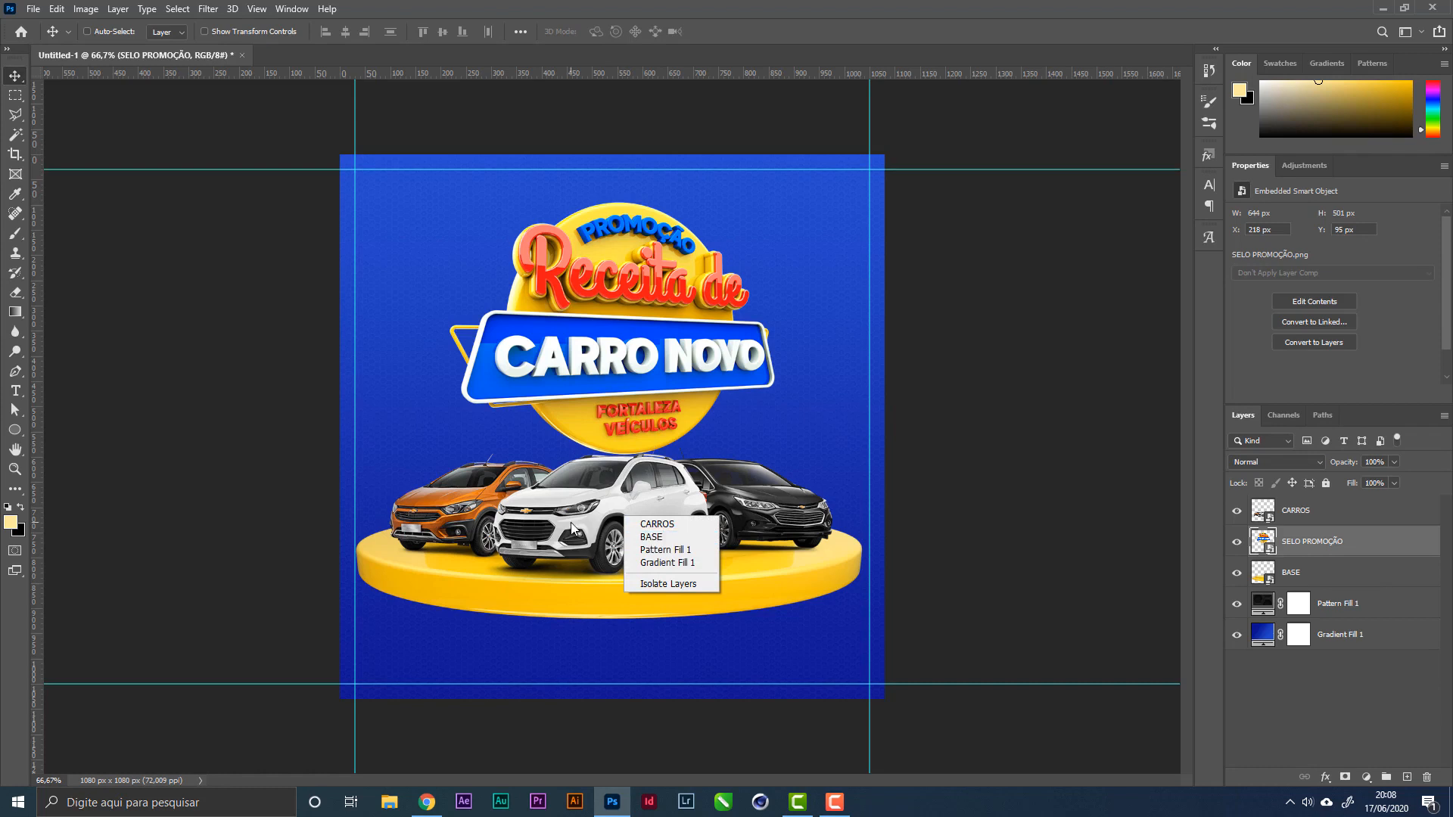
{"action": "left_click", "coordinate": [643, 537]}
{"action": "right_click", "coordinate": [592, 521]}
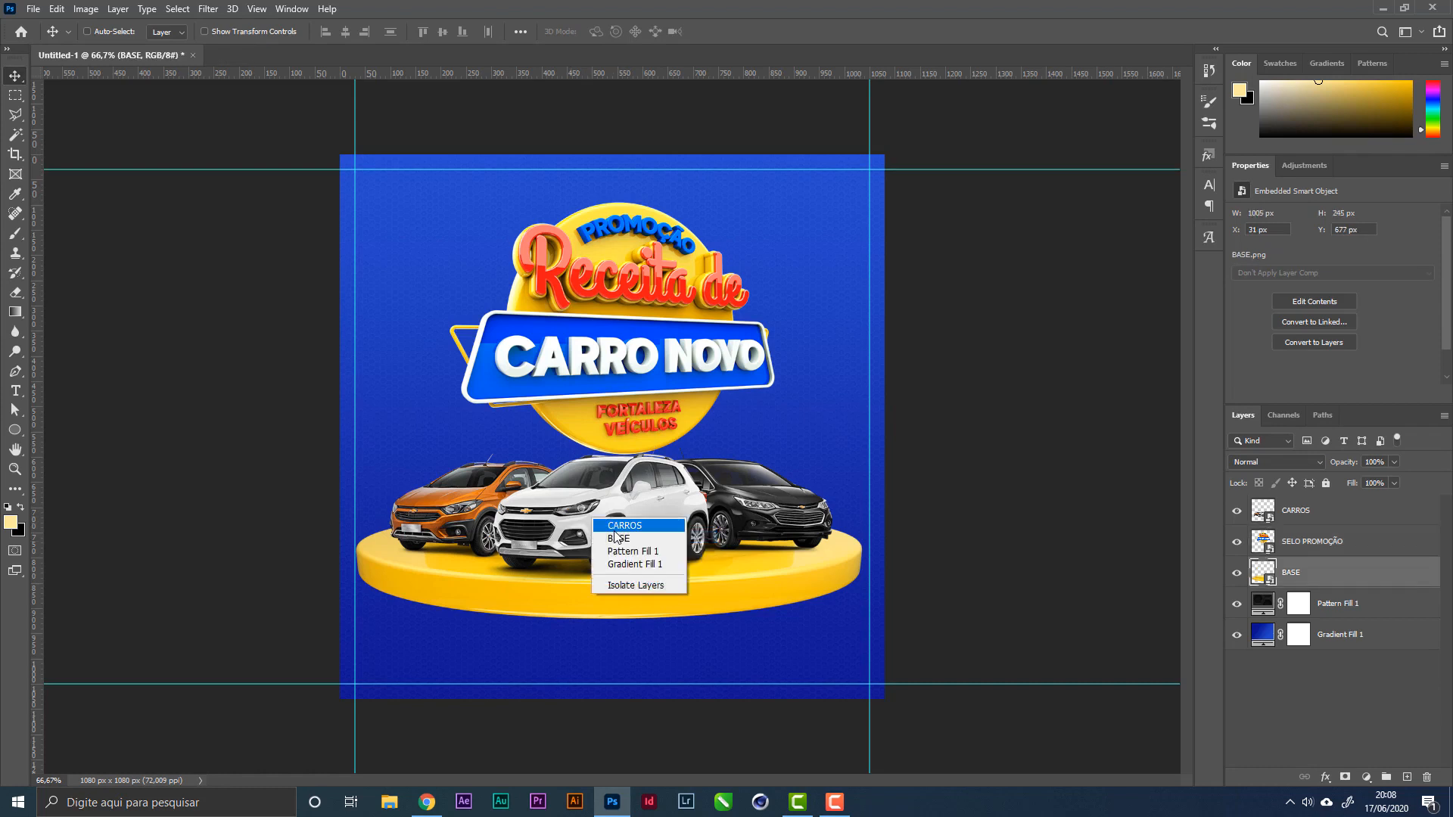
{"action": "left_click", "coordinate": [624, 525]}
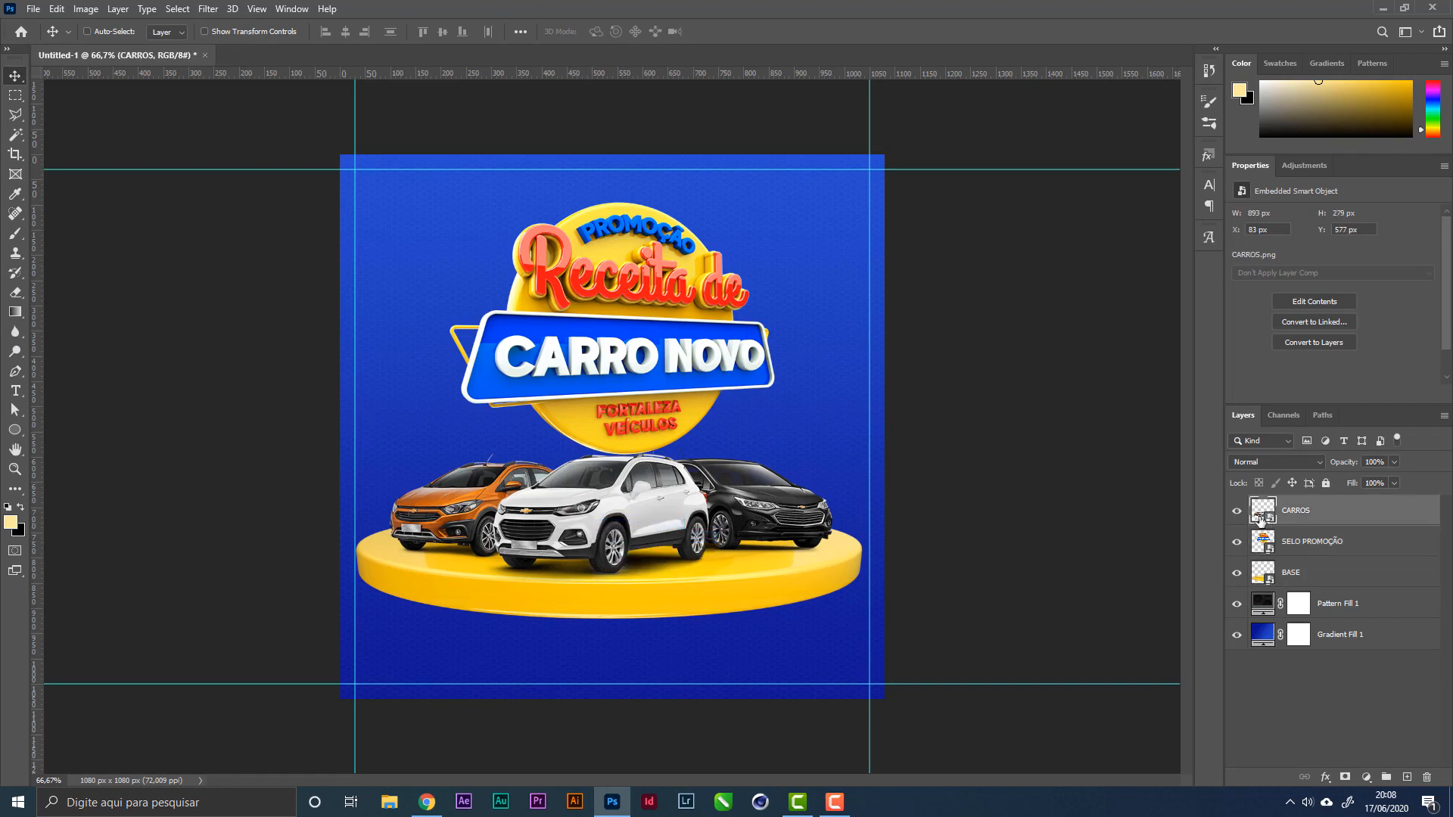
{"action": "double_click", "coordinate": [1263, 513]}
Step: Select the three cars on Layer 1 using the Magic Wand tool's Select Subject command
{"action": "key", "text": "z"}
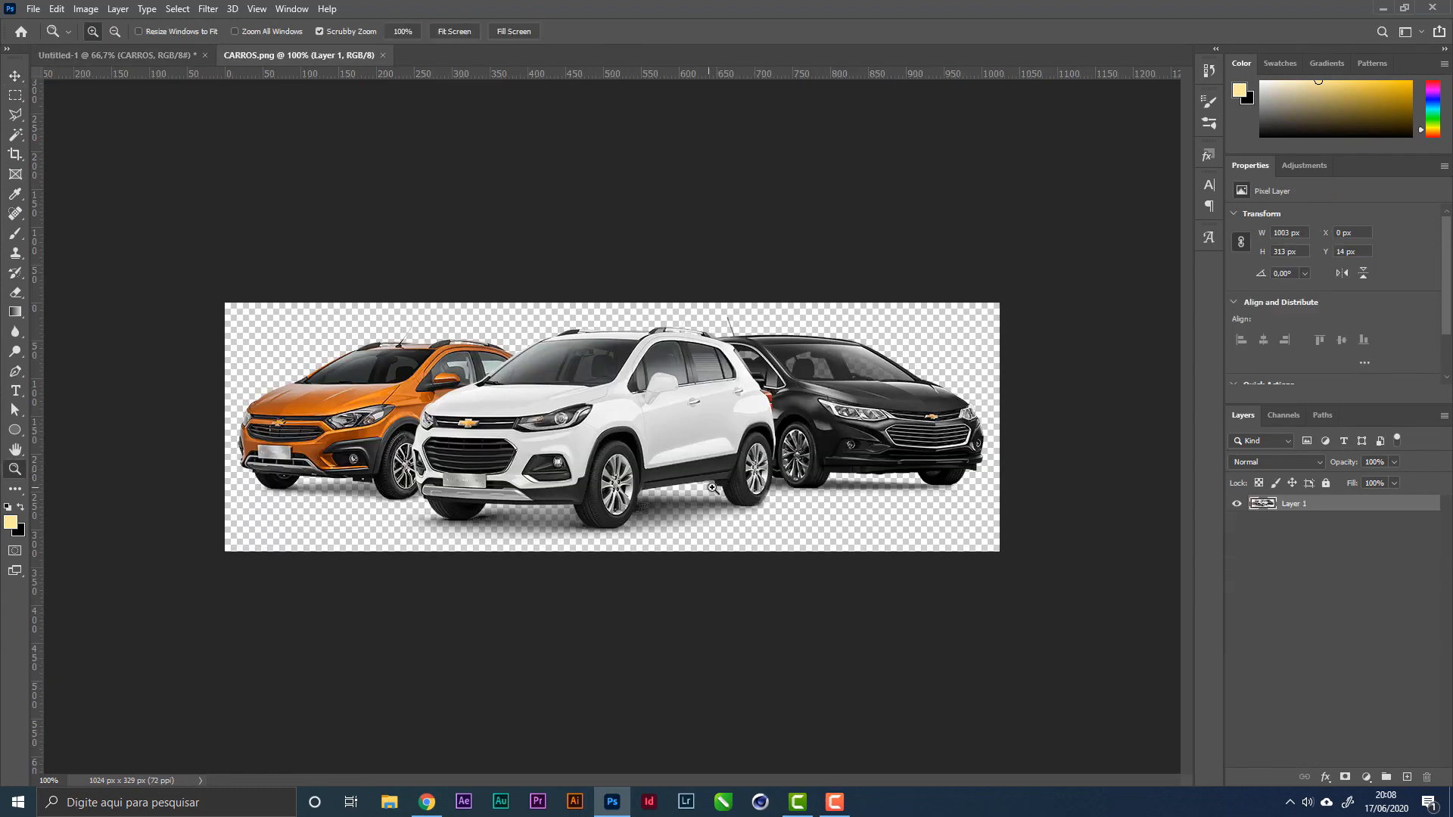
{"action": "left_click_drag", "start_coordinate": [704, 488], "coordinate": [730, 492]}
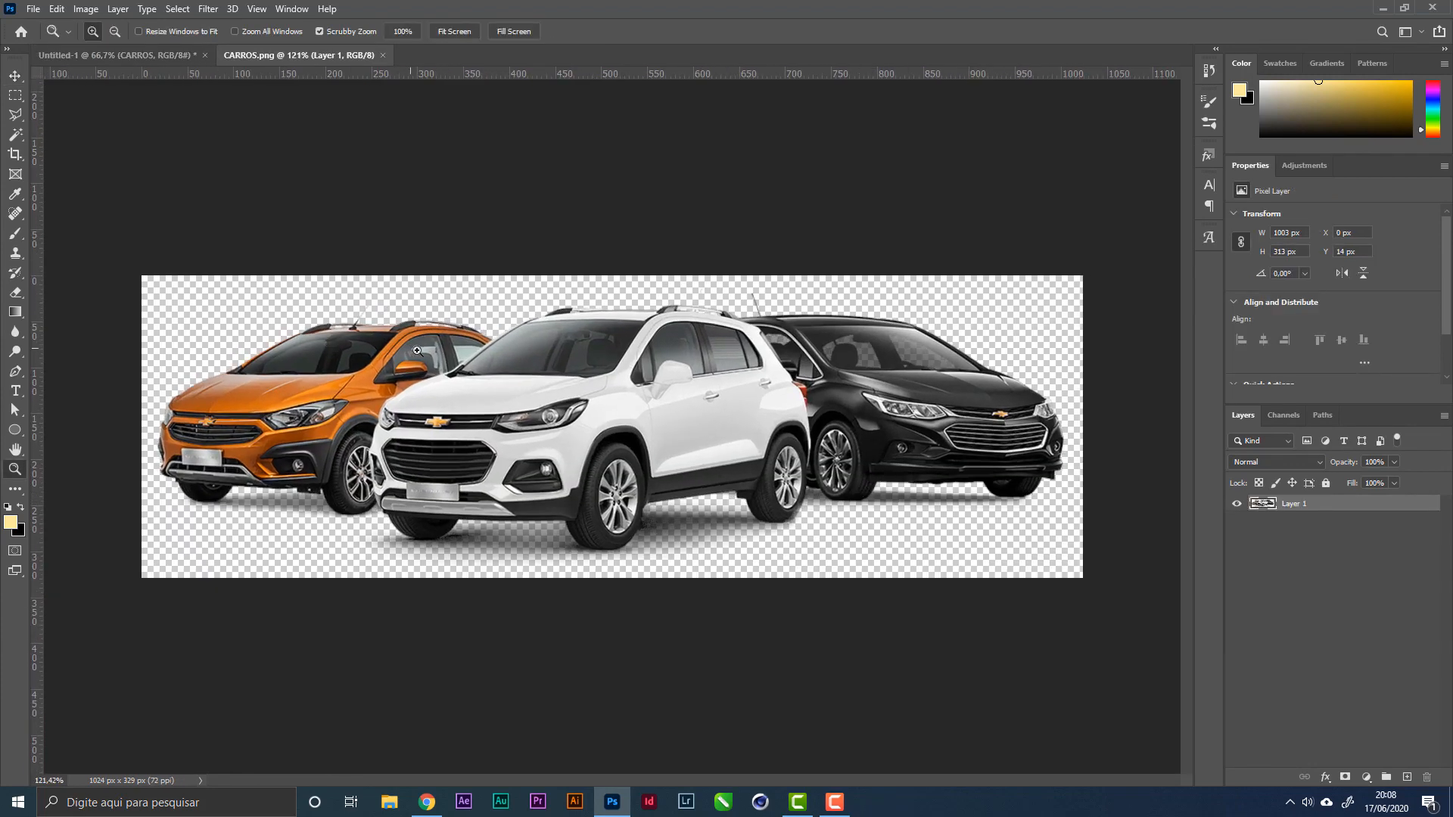
{"action": "key", "text": "v"}
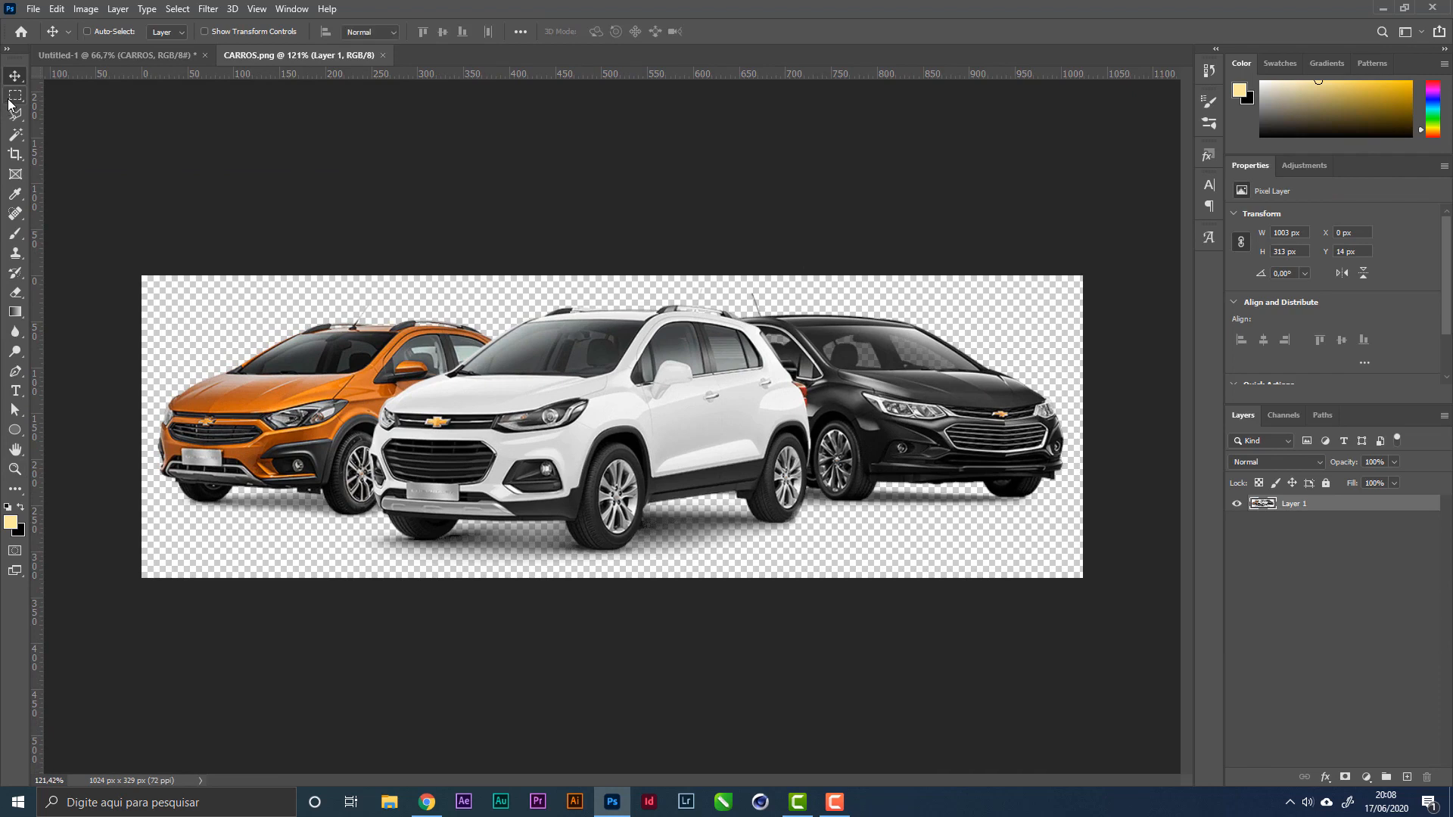
{"action": "left_click", "coordinate": [10, 101]}
{"action": "left_click", "coordinate": [13, 115]}
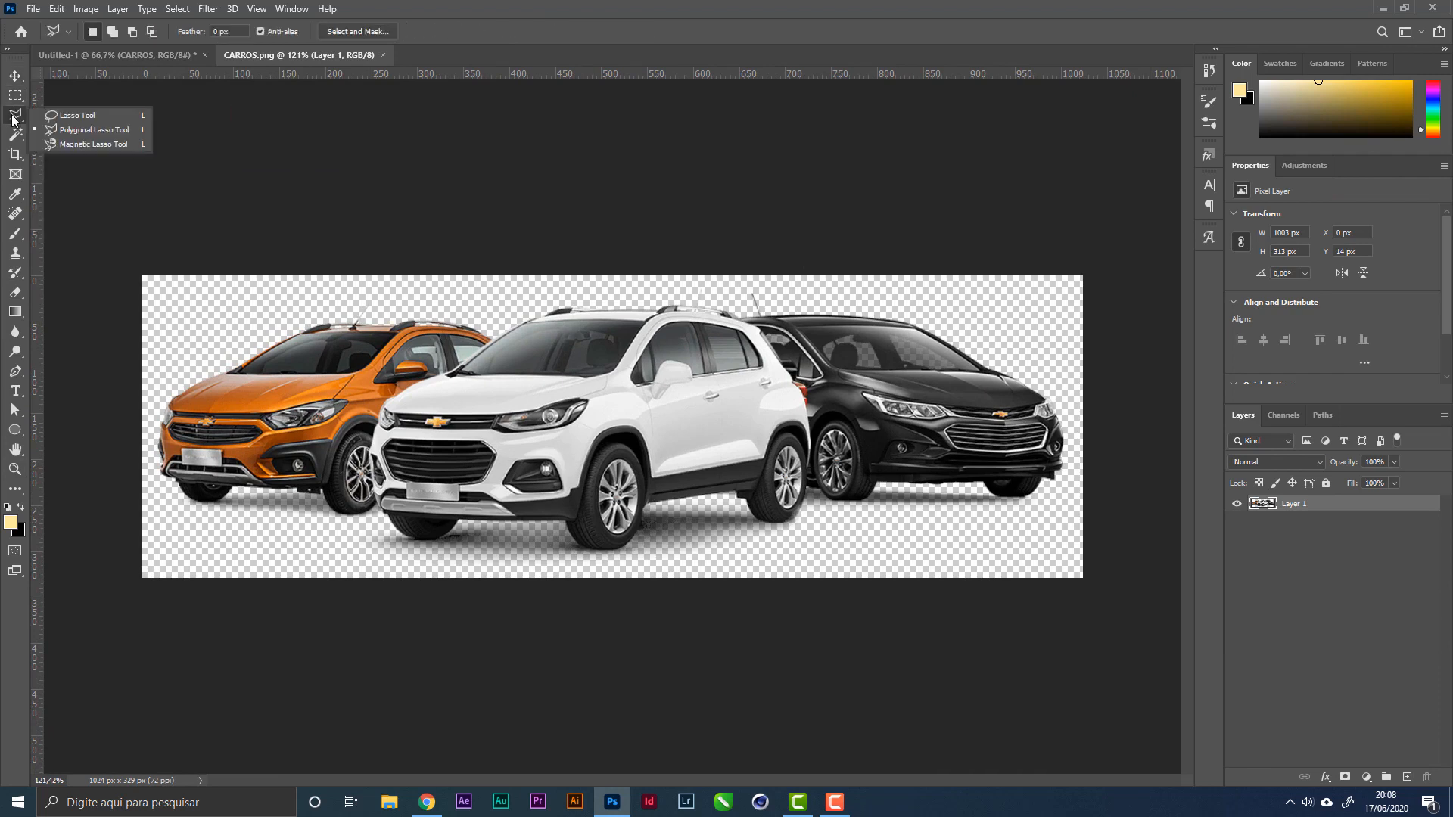
{"action": "left_click", "coordinate": [17, 135]}
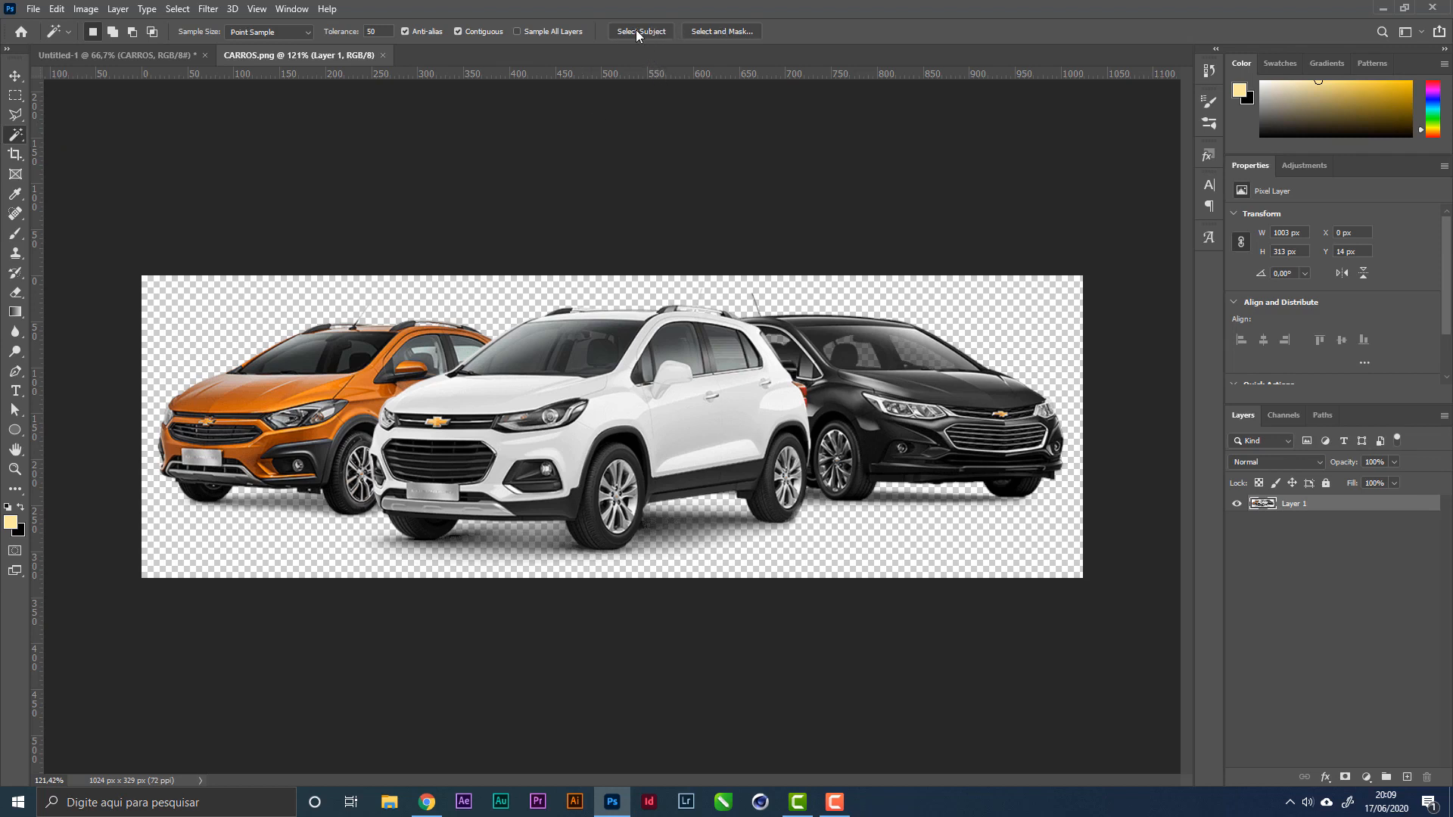
{"action": "left_click", "coordinate": [638, 34]}
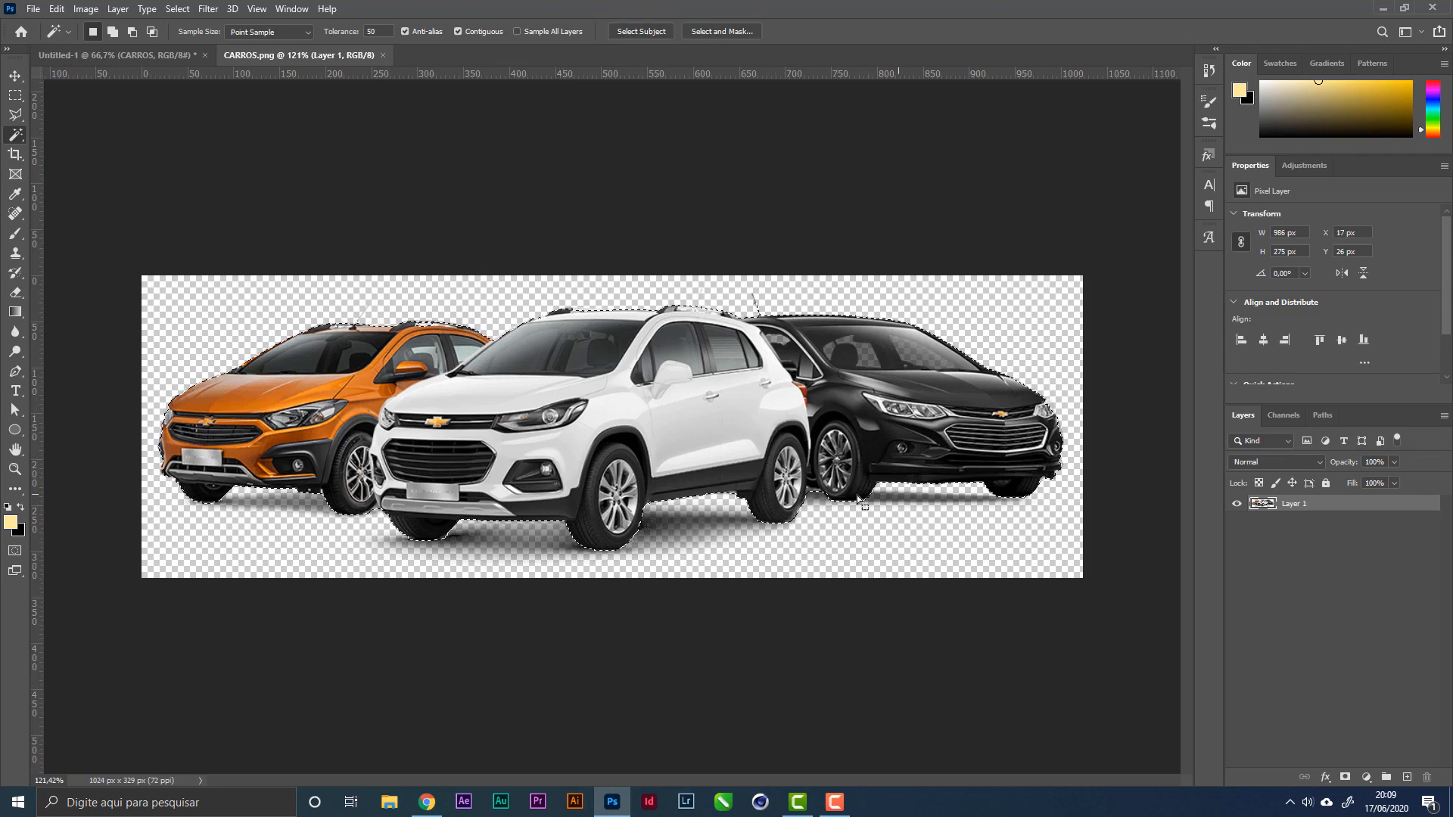
Step: Invert the selection and move the shadows from Layer 1 to a new layer by cutting and pasting in place
{"action": "left_click", "coordinate": [724, 576]}
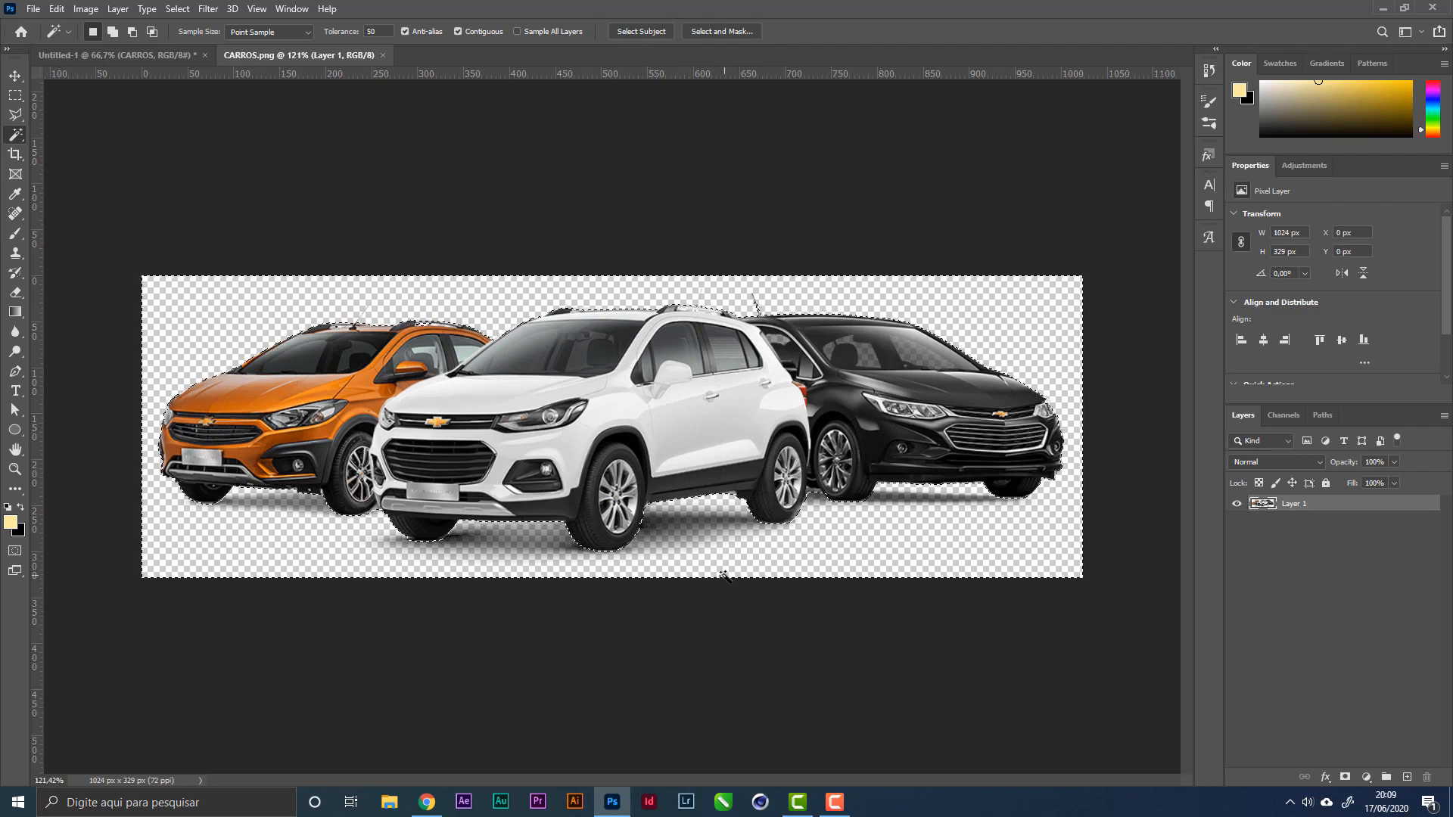
{"action": "key", "text": "Delete"}
{"action": "key", "text": "ctrl+d"}
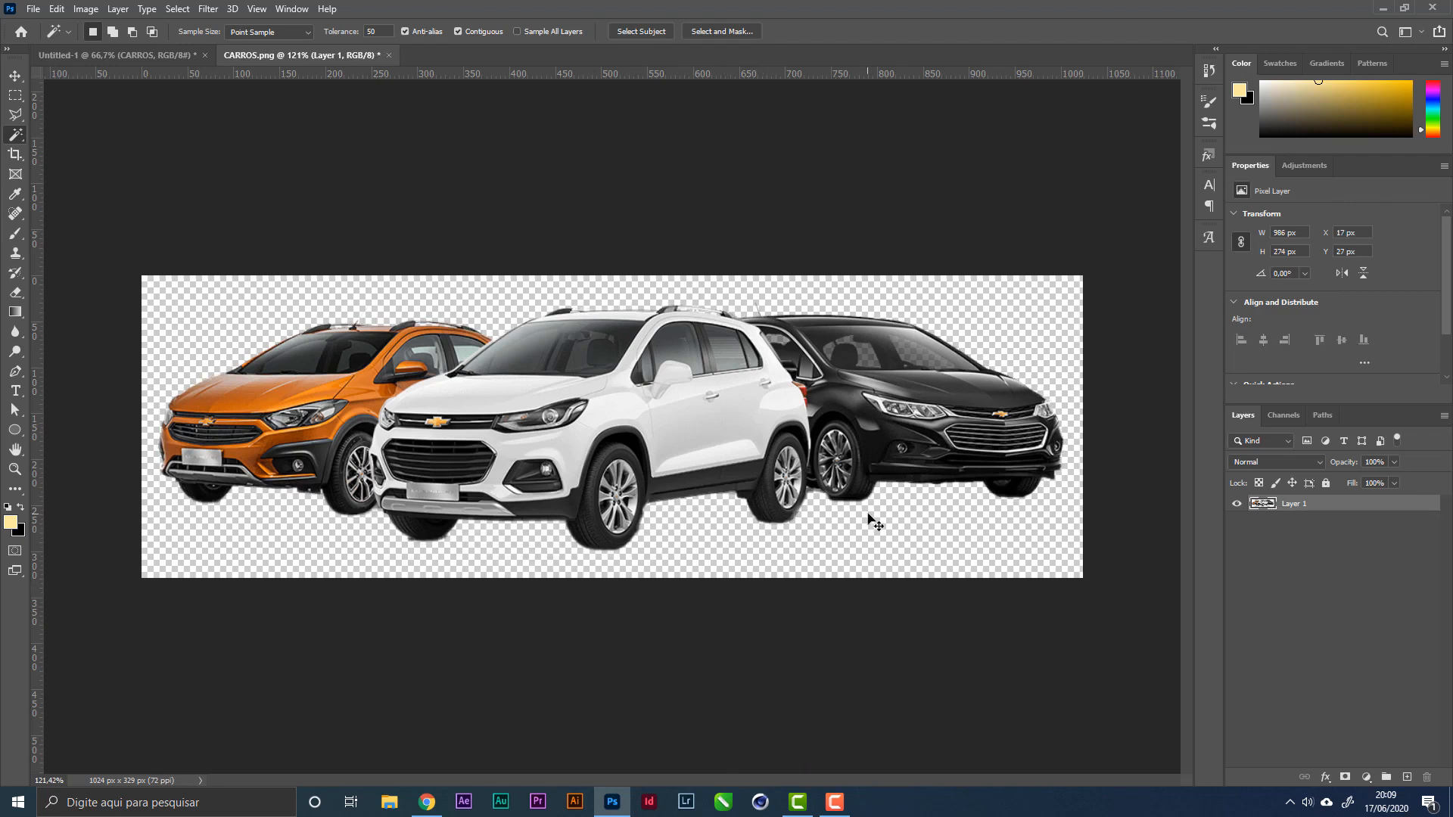
{"action": "key", "text": "ctrl+v"}
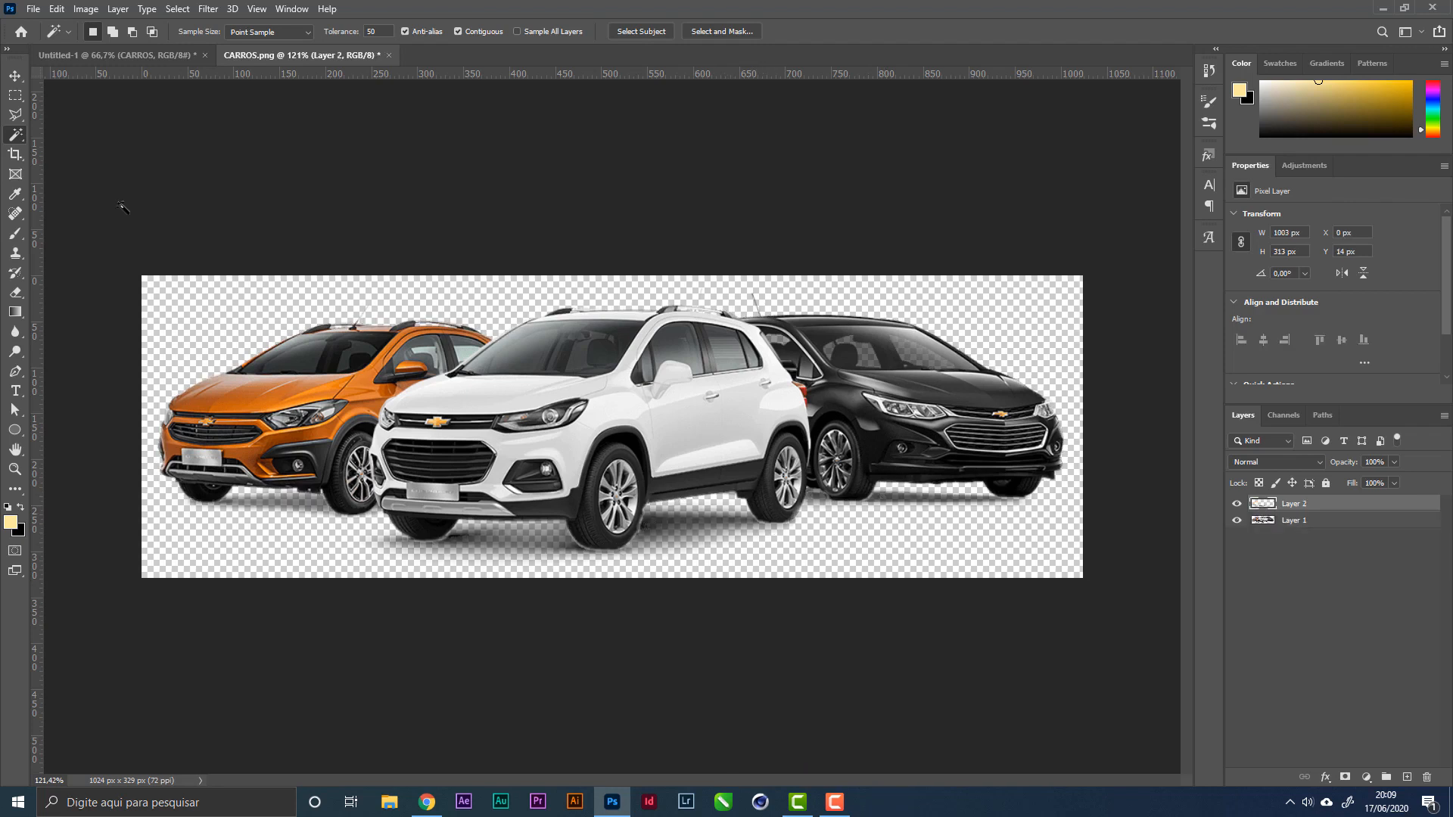
Step: Rename Layer 2 as SOMBRA and Layer 1 as CARROS
{"action": "left_click", "coordinate": [15, 75]}
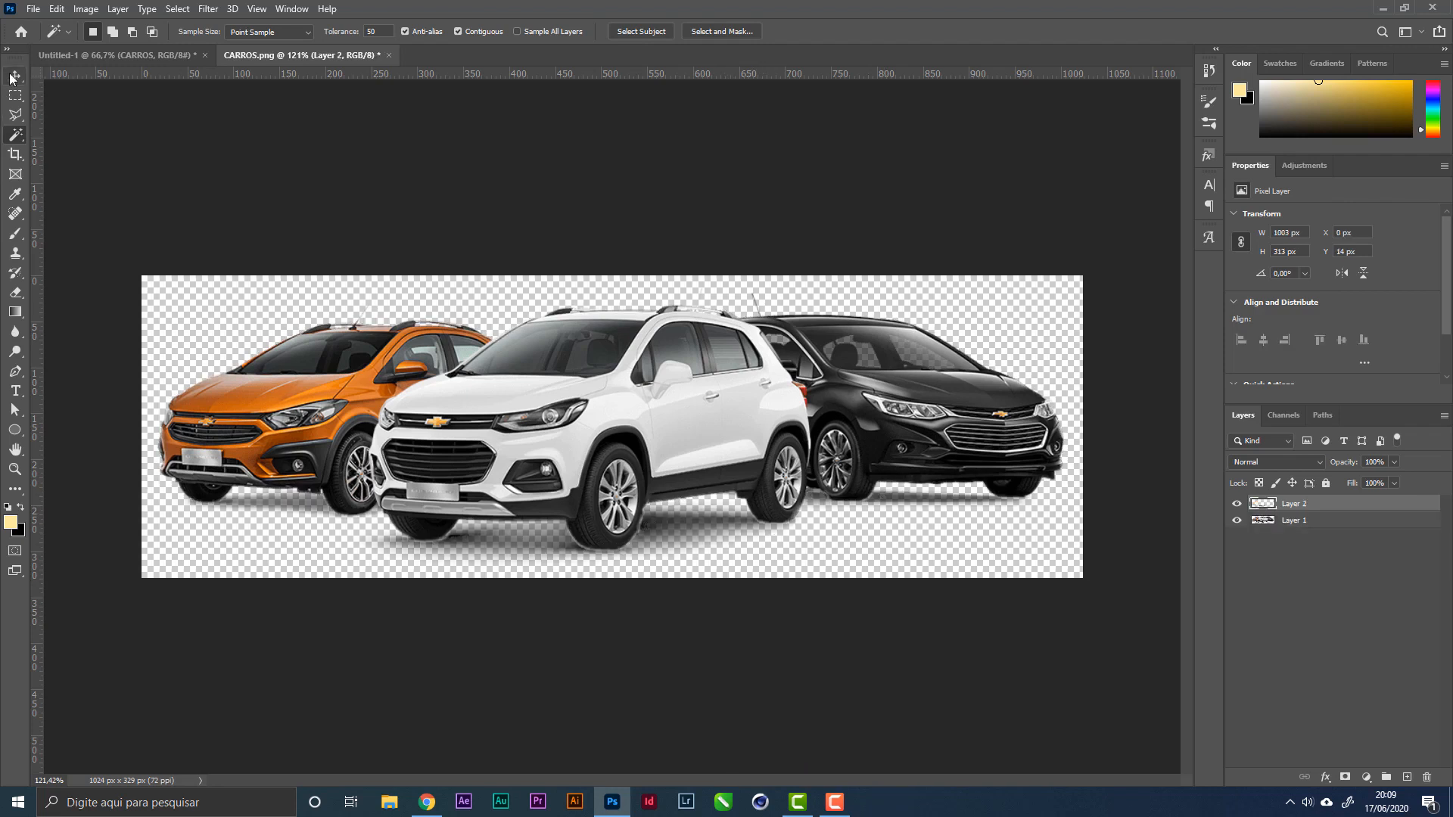
{"action": "double_click", "coordinate": [1296, 505]}
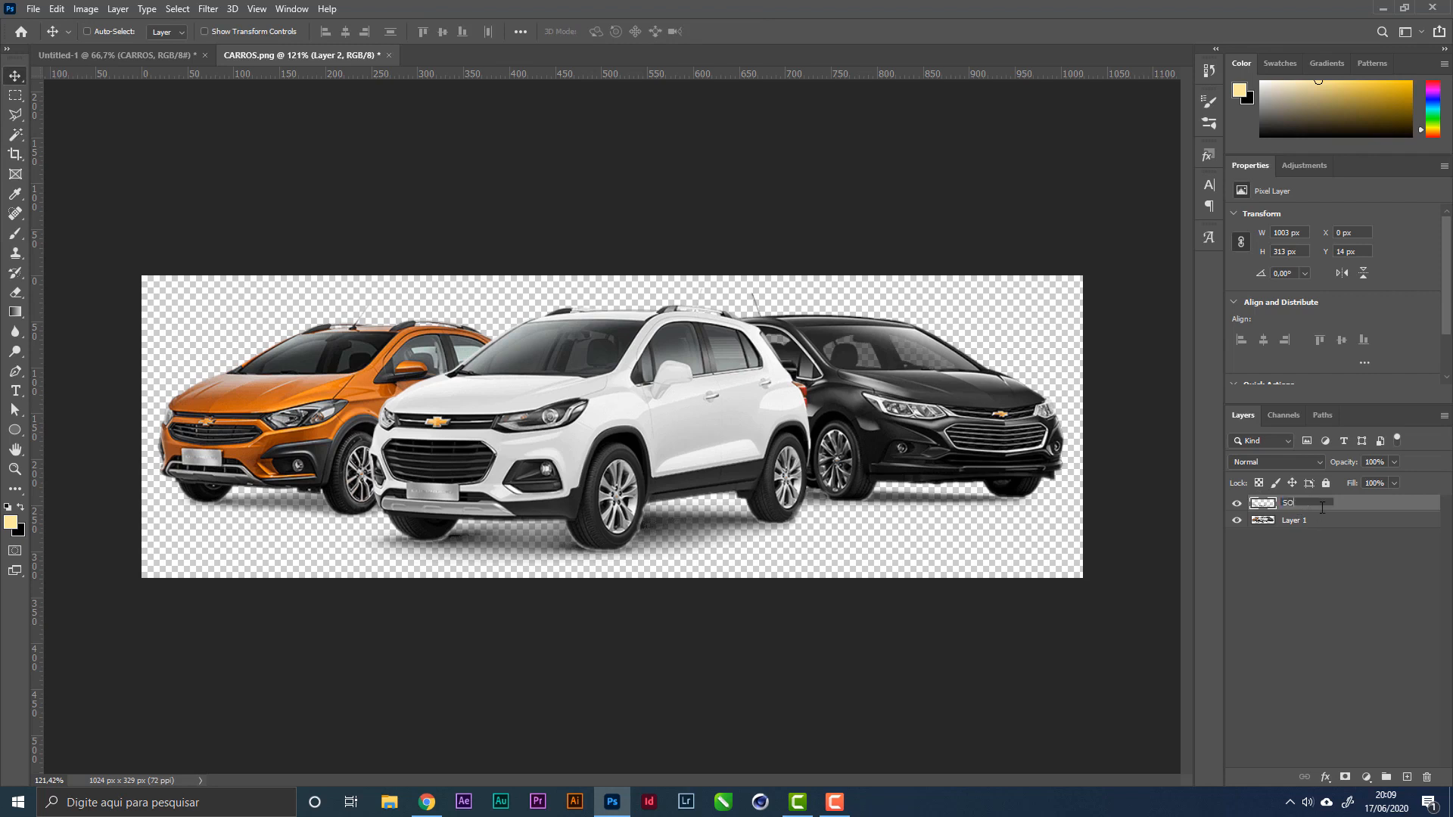
{"action": "type", "text": "SOMBRA"}
{"action": "key", "text": "Tab"}
{"action": "type", "text": "CARROS"}
{"action": "key", "text": "Return"}
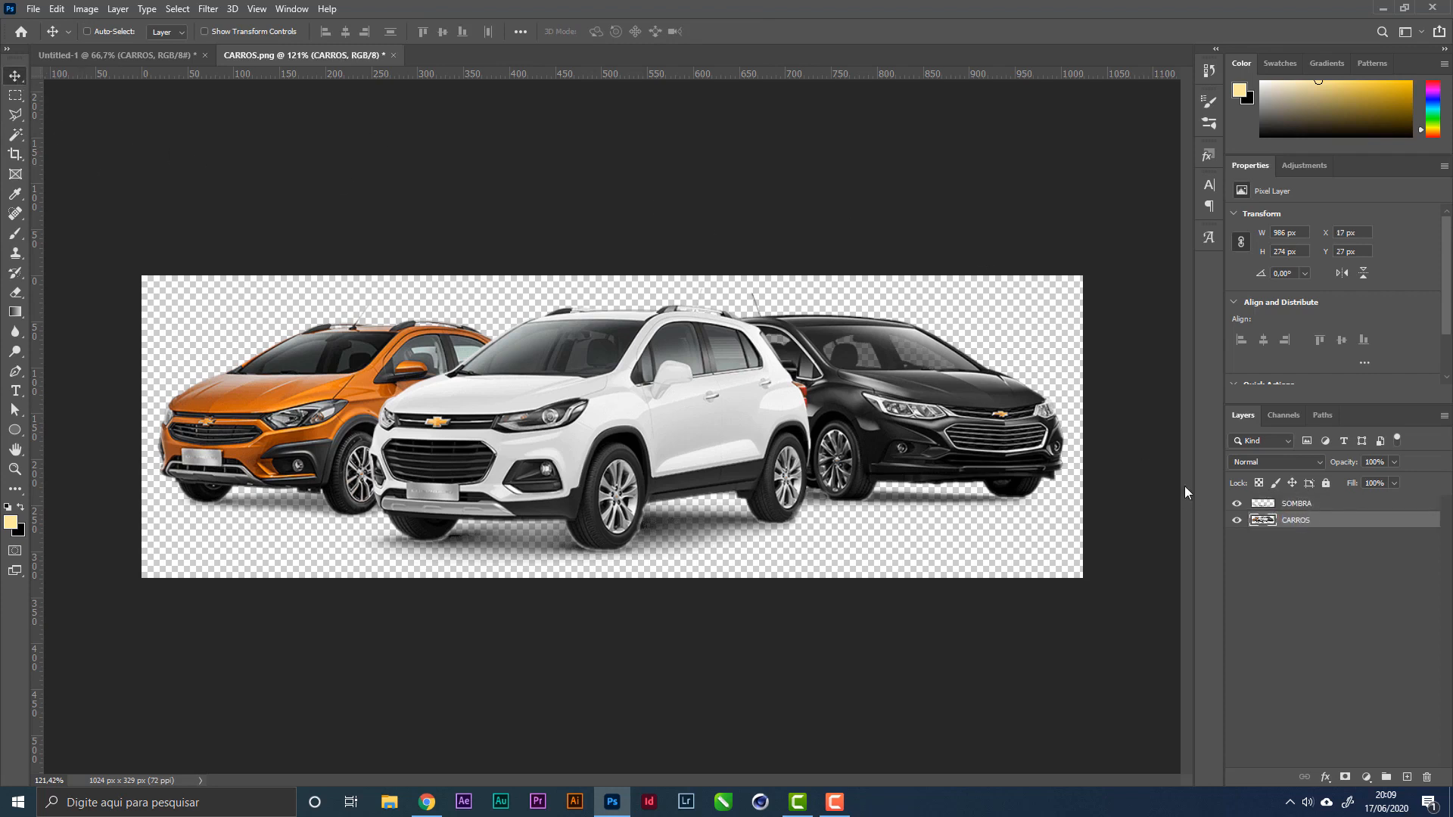
Step: Bring the SOMBRA and CARROS layers together into the Untitled-1 document and delete the old CARROS smart object there
{"action": "left_click", "coordinate": [1314, 505], "text": "shift"}
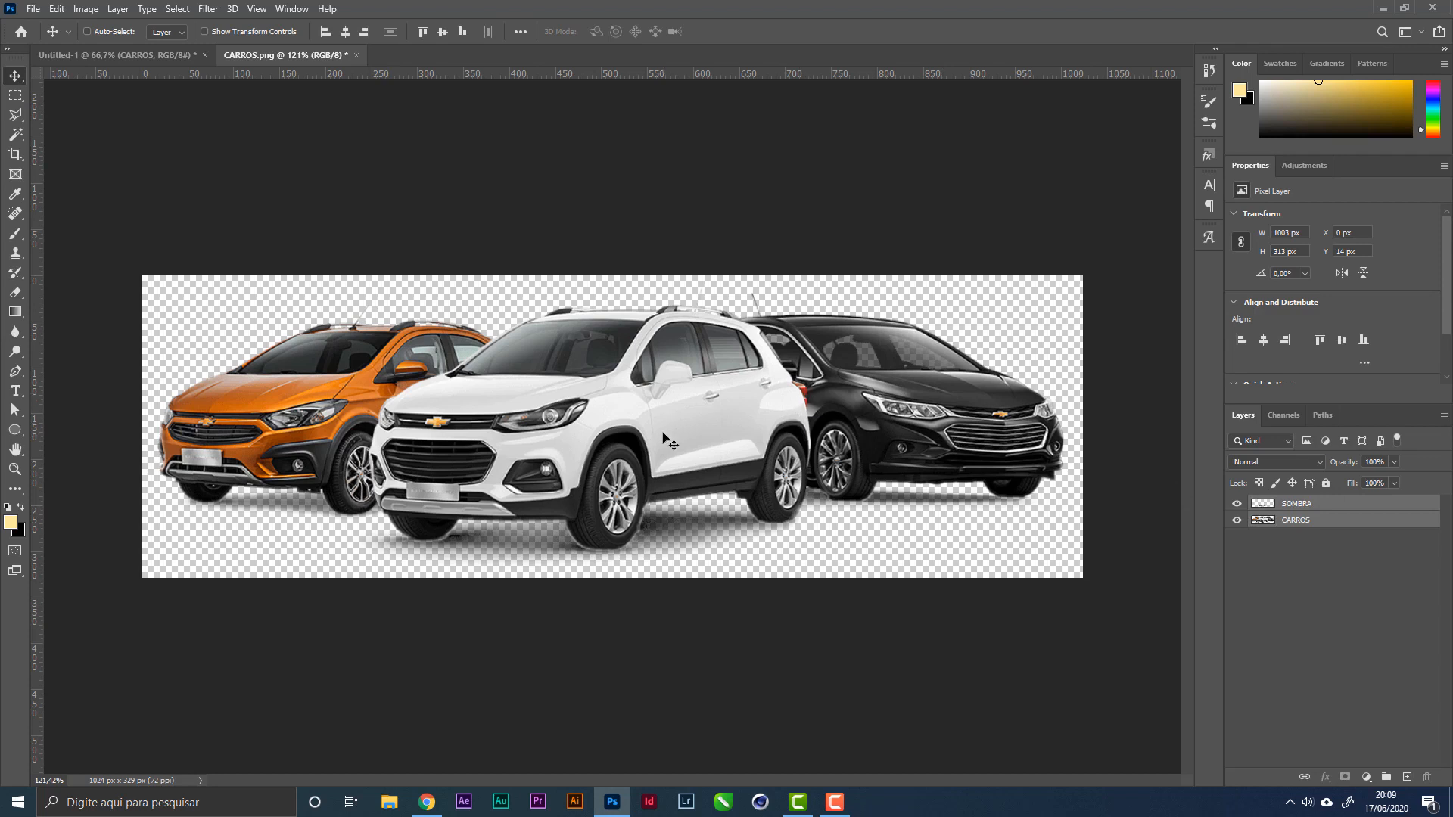
{"action": "left_click_drag", "start_coordinate": [673, 436], "coordinate": [659, 514]}
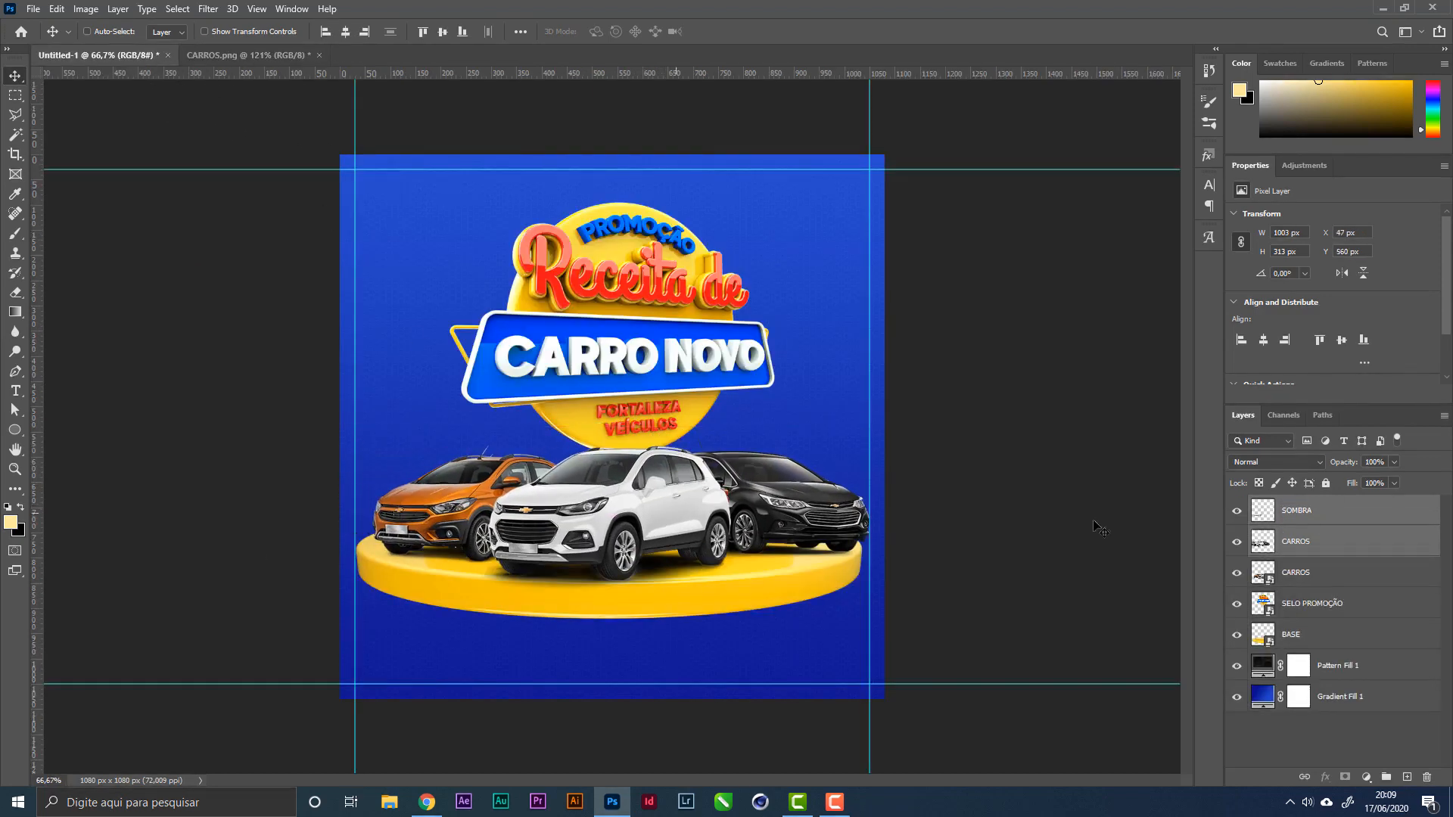
{"action": "left_click", "coordinate": [1304, 575]}
{"action": "key", "text": "Delete"}
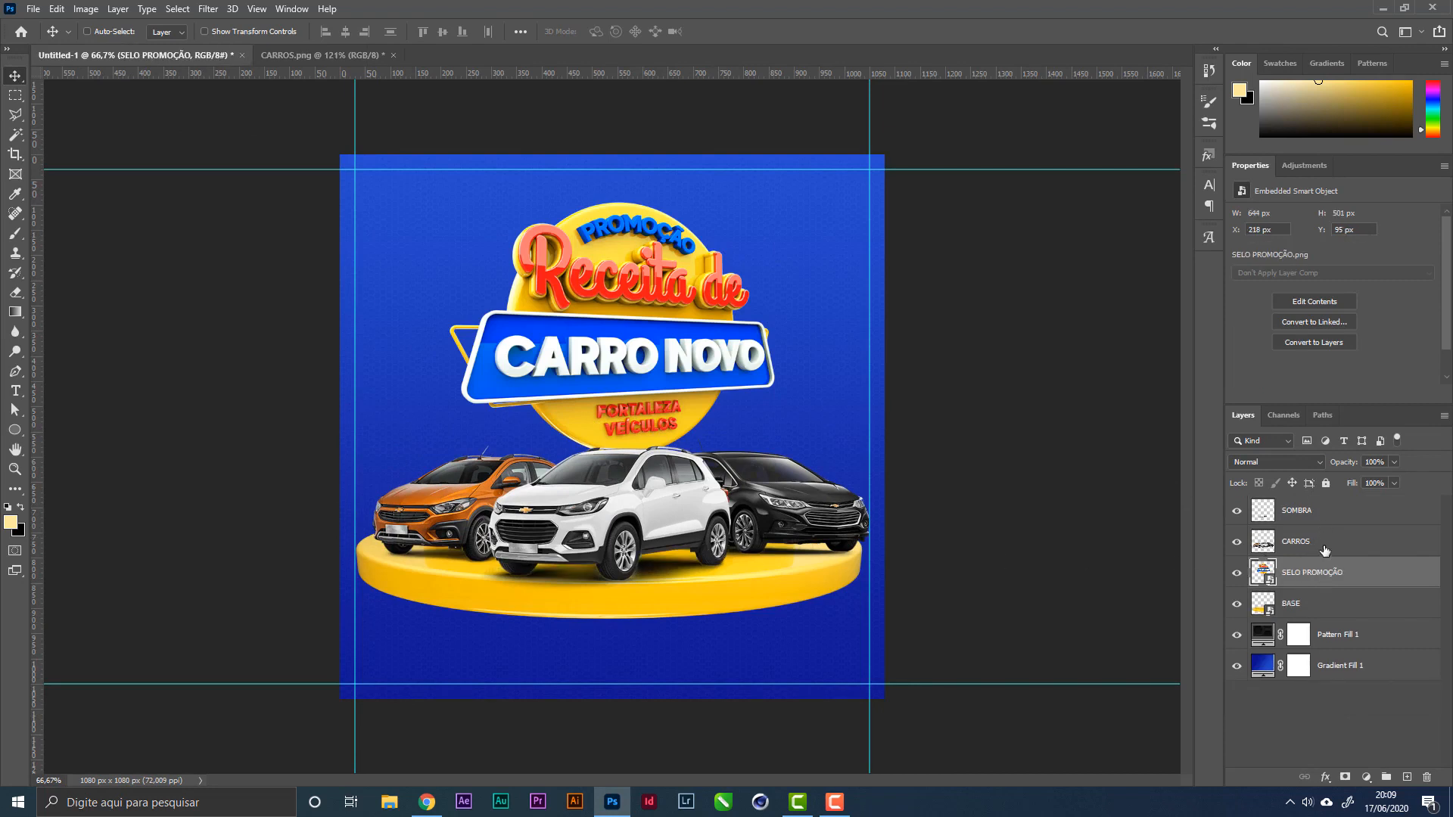
Step: Stack the SOMBRA layer beneath CARROS and shift both to about X 30 px, Y 552 px on the podium
{"action": "left_click", "coordinate": [1325, 550]}
{"action": "left_click", "coordinate": [1360, 516]}
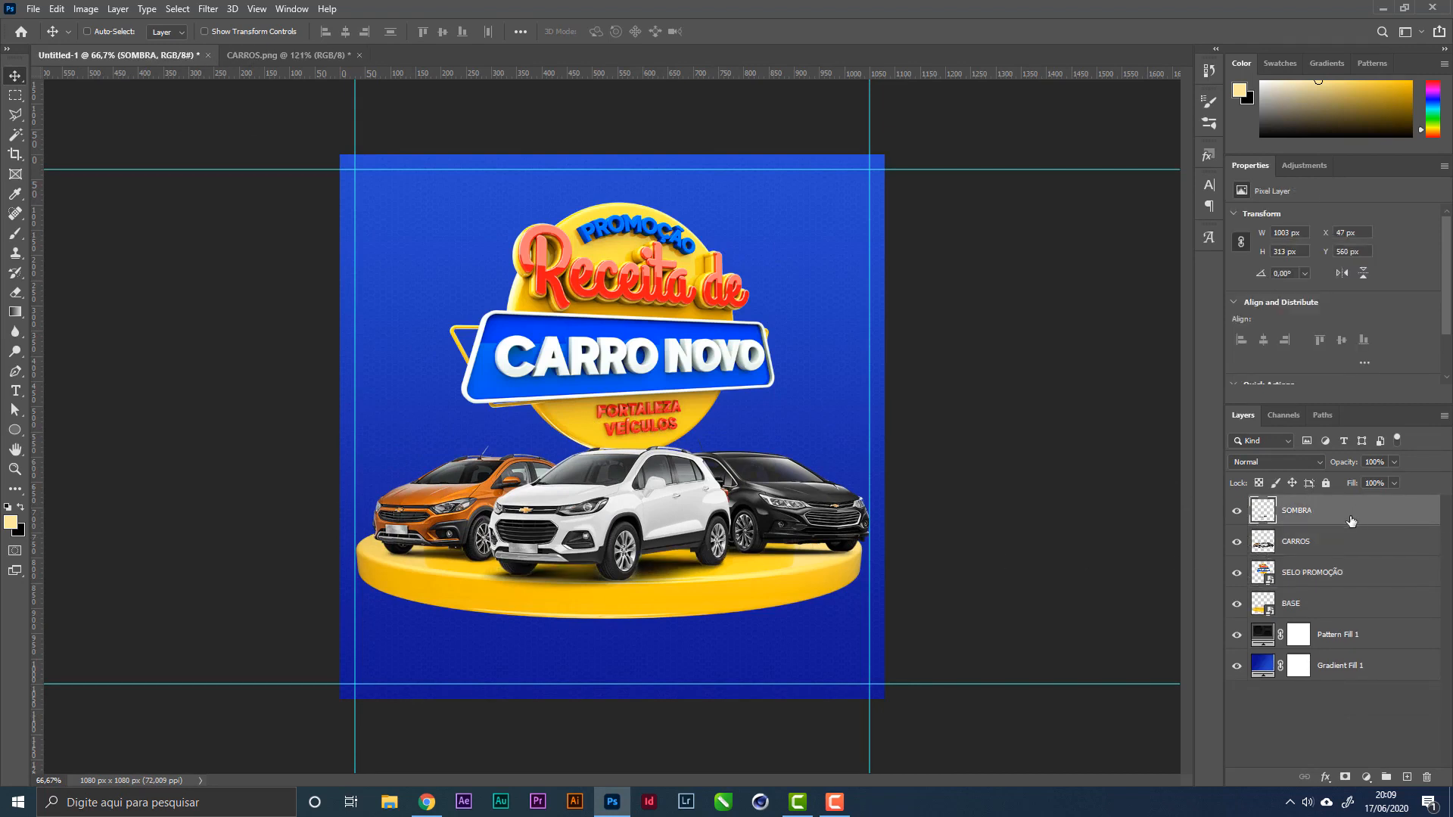
{"action": "left_click_drag", "start_coordinate": [1352, 521], "coordinate": [1347, 558]}
{"action": "left_click", "coordinate": [1332, 511], "text": "shift"}
{"action": "left_click_drag", "start_coordinate": [735, 526], "coordinate": [727, 517]}
Step: Convert the CARROS layer and the SOMBRA layer into separate smart objects
{"action": "left_click", "coordinate": [1302, 518]}
{"action": "right_click", "coordinate": [1304, 519]}
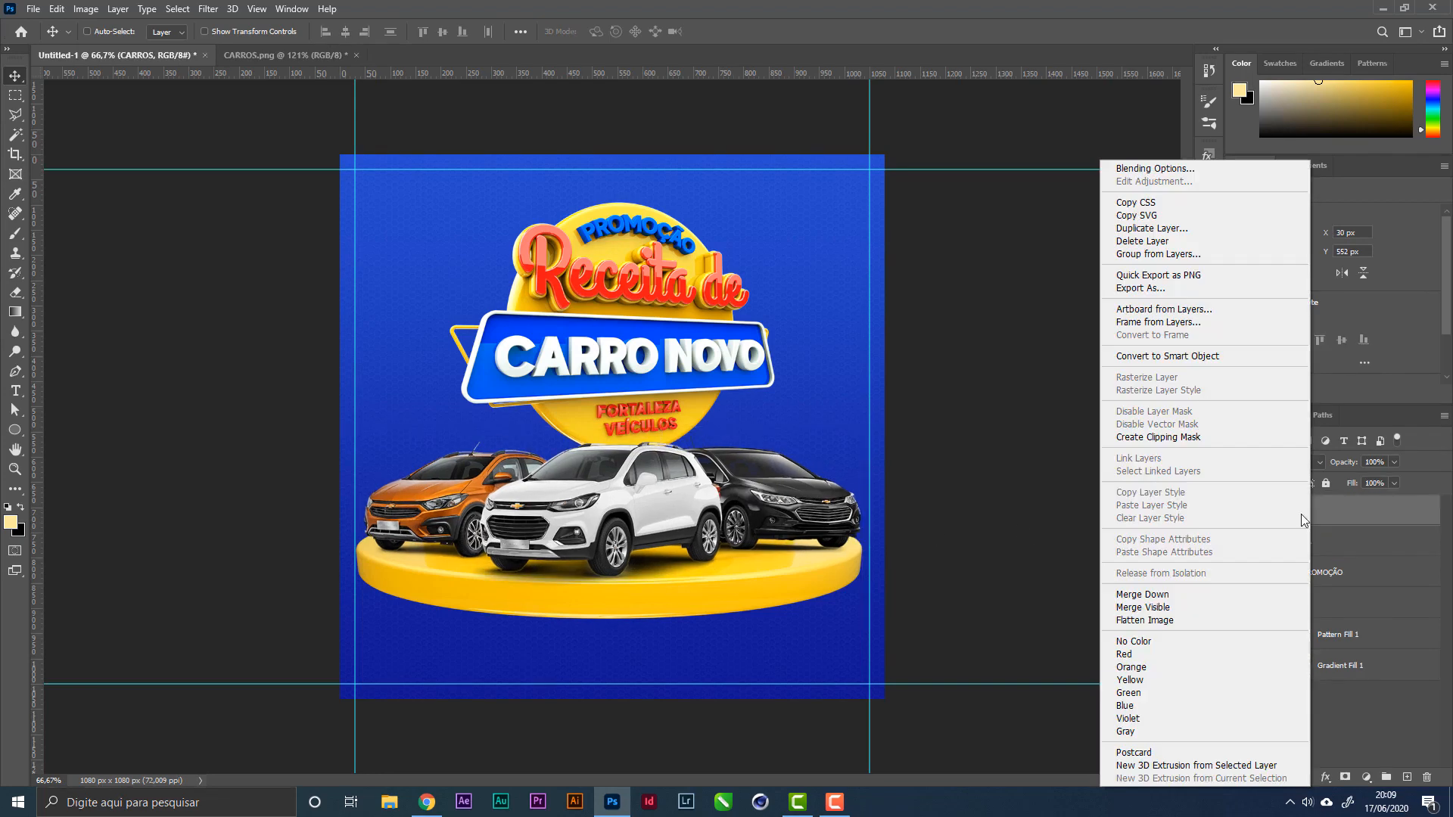
{"action": "left_click", "coordinate": [1359, 501]}
{"action": "right_click", "coordinate": [1359, 501]}
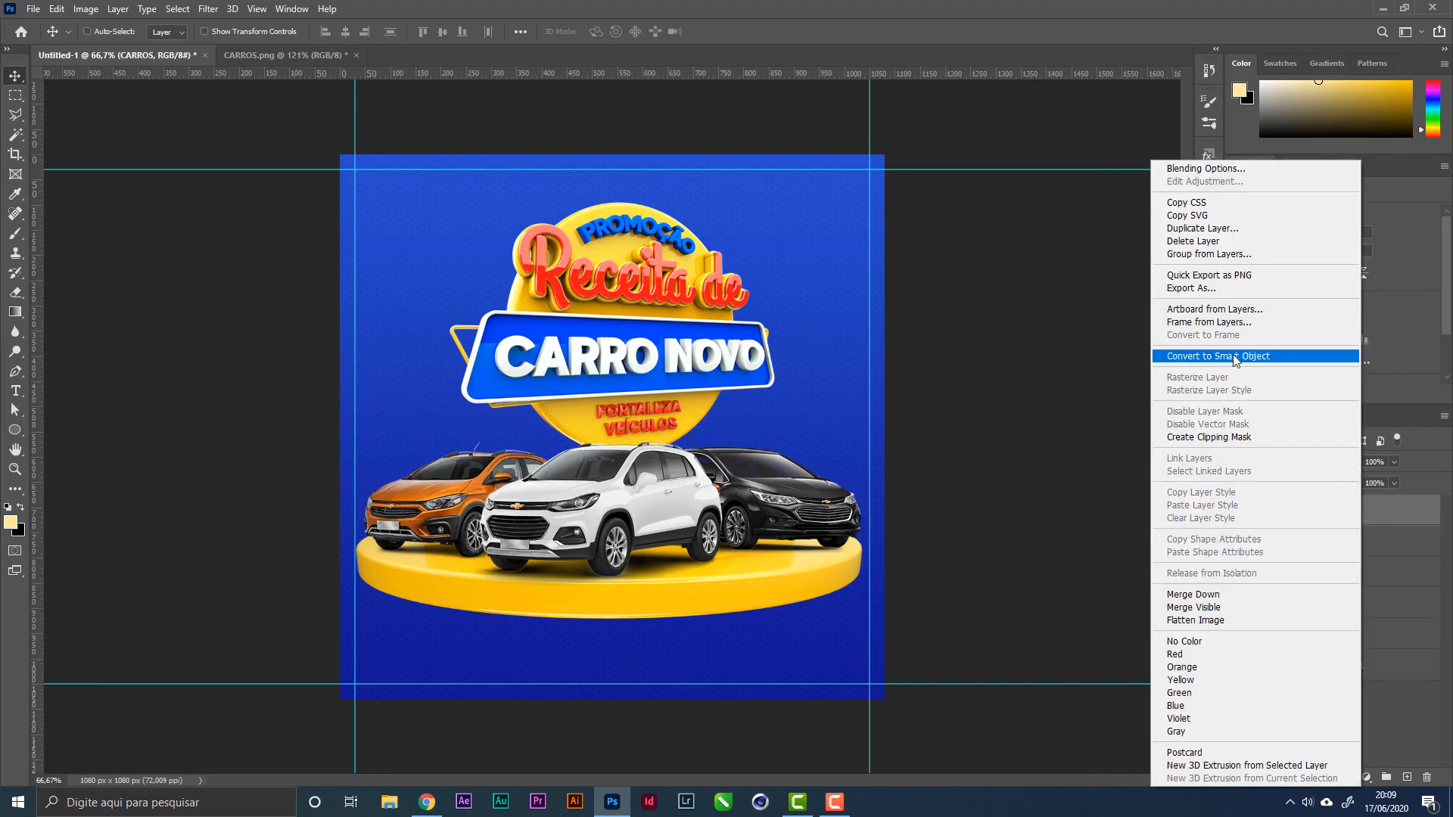
{"action": "left_click", "coordinate": [1233, 355]}
{"action": "right_click", "coordinate": [1332, 543]}
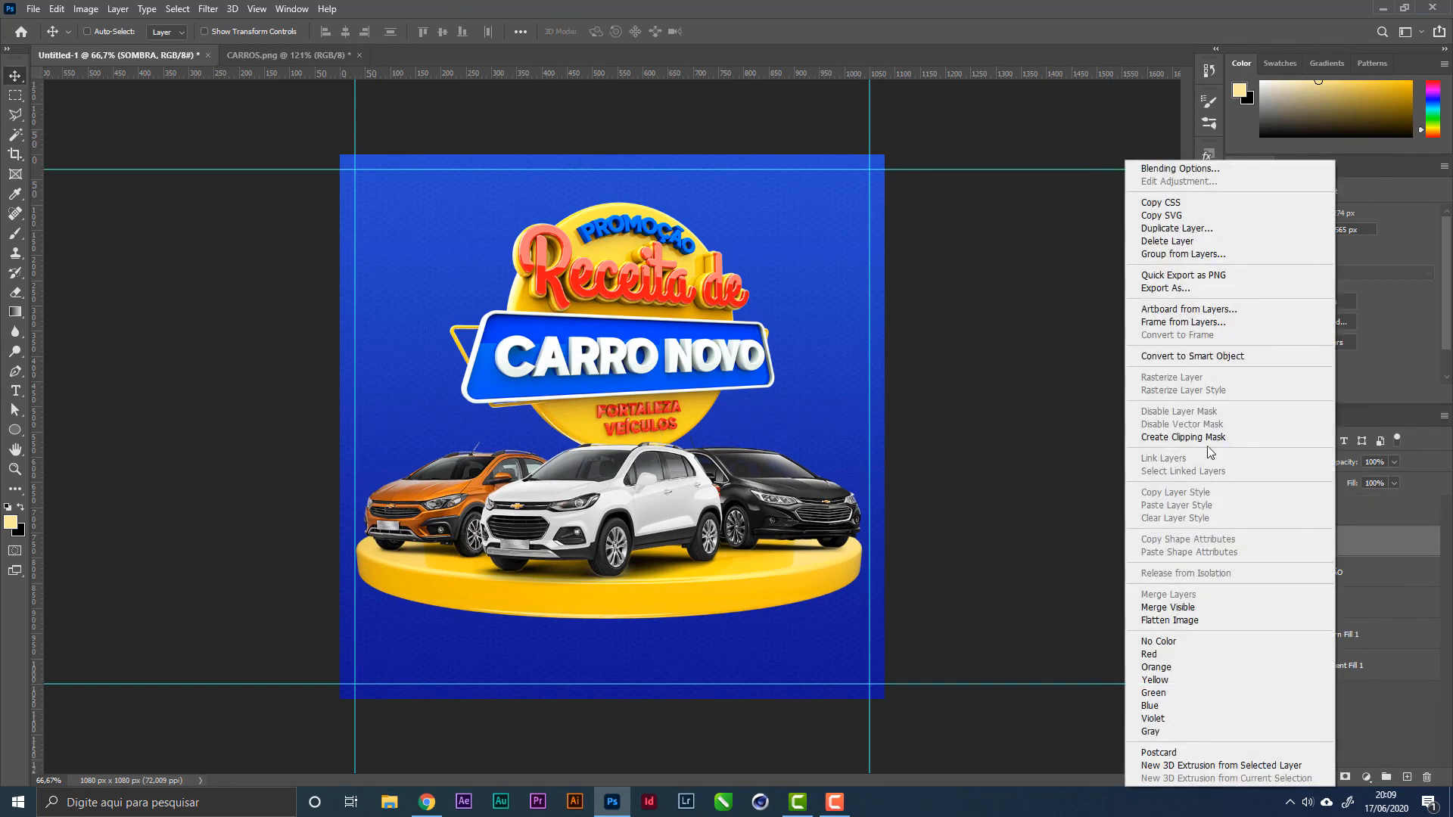
{"action": "left_click", "coordinate": [1235, 354]}
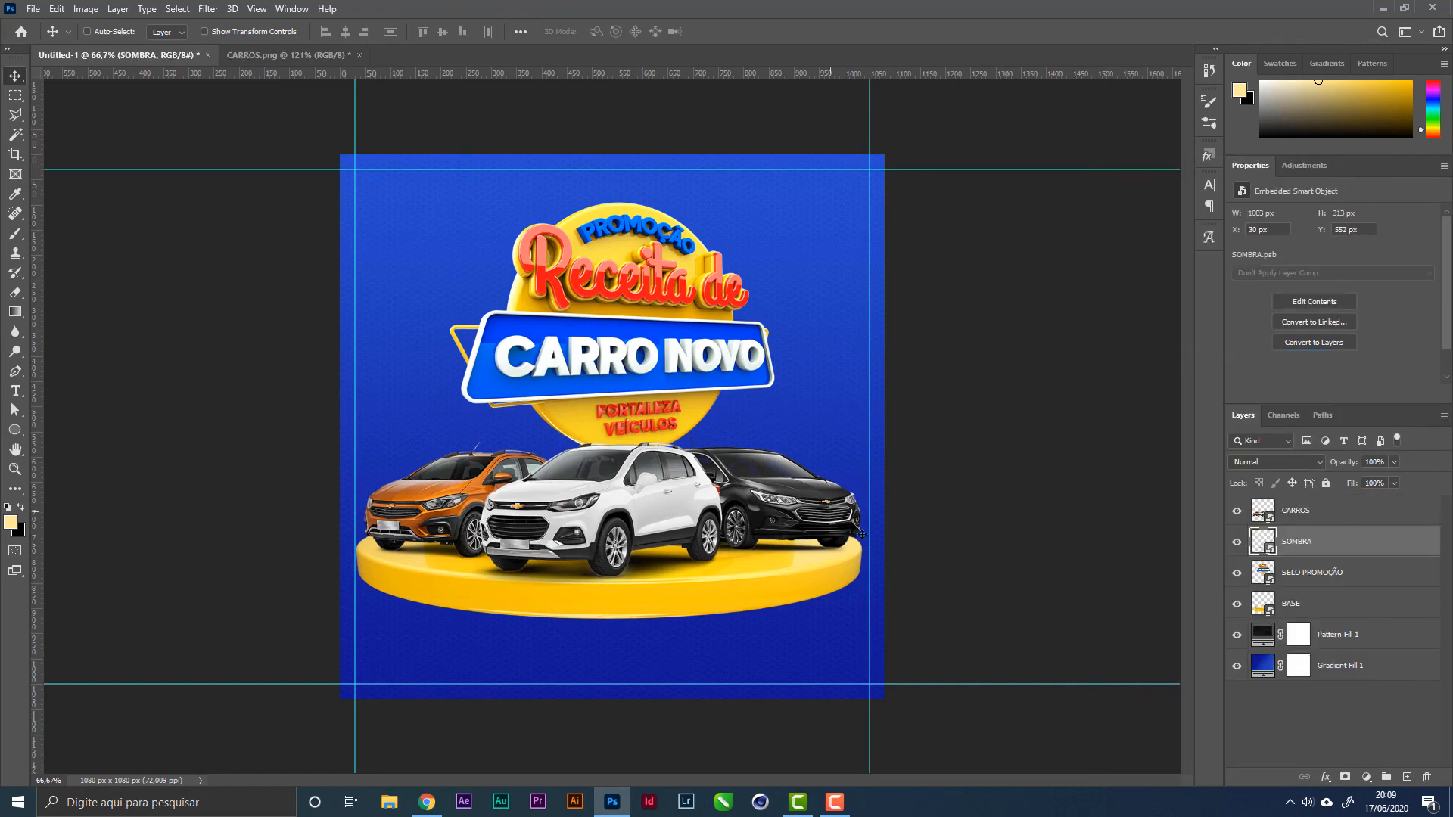
Step: Scale CARROS and SOMBRA together proportionally to about 96.81%, making the shadow about 971 px wide
{"action": "key", "text": "z"}
{"action": "left_click_drag", "start_coordinate": [547, 516], "coordinate": [577, 515]}
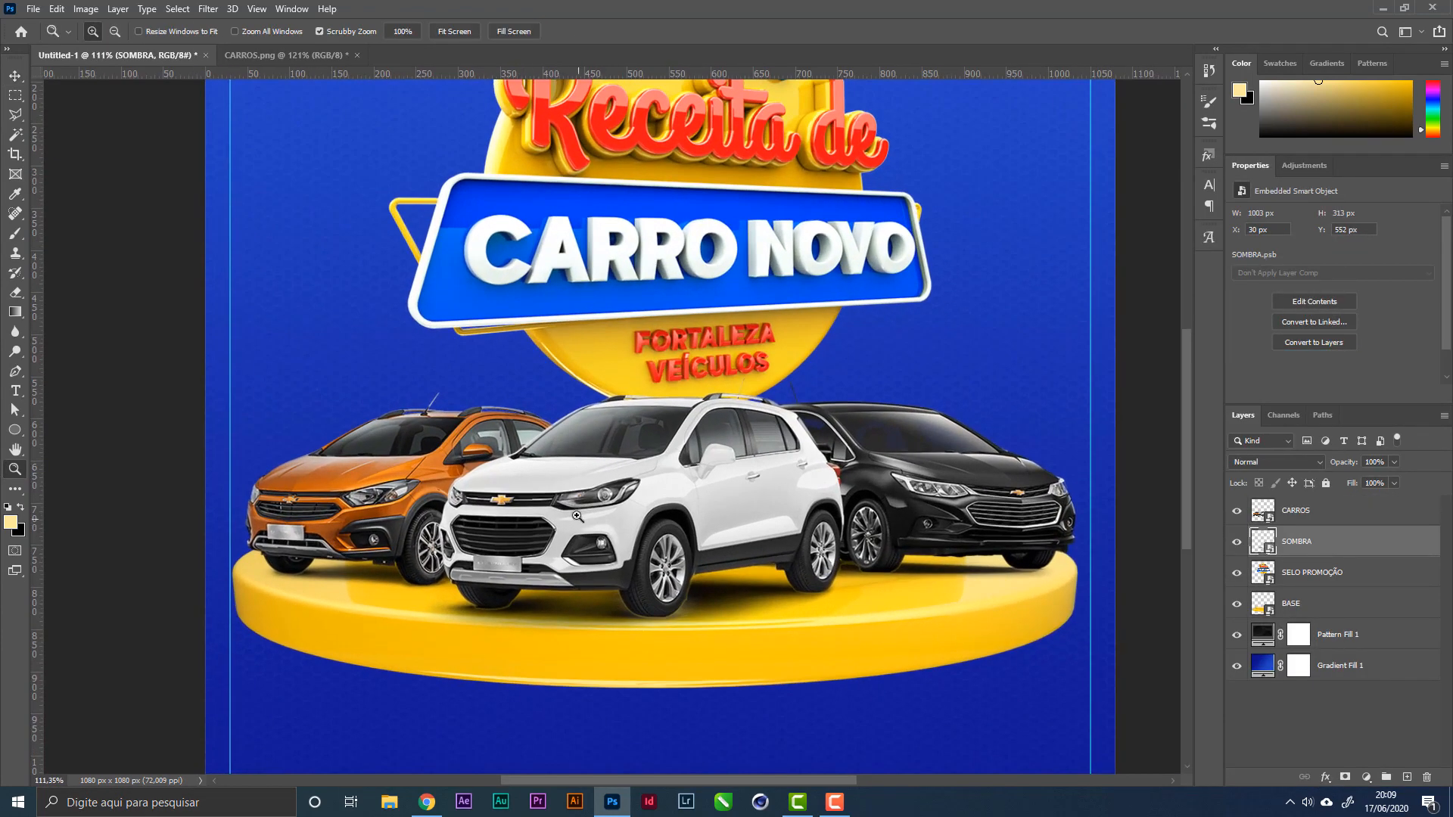
{"action": "left_click", "coordinate": [14, 75]}
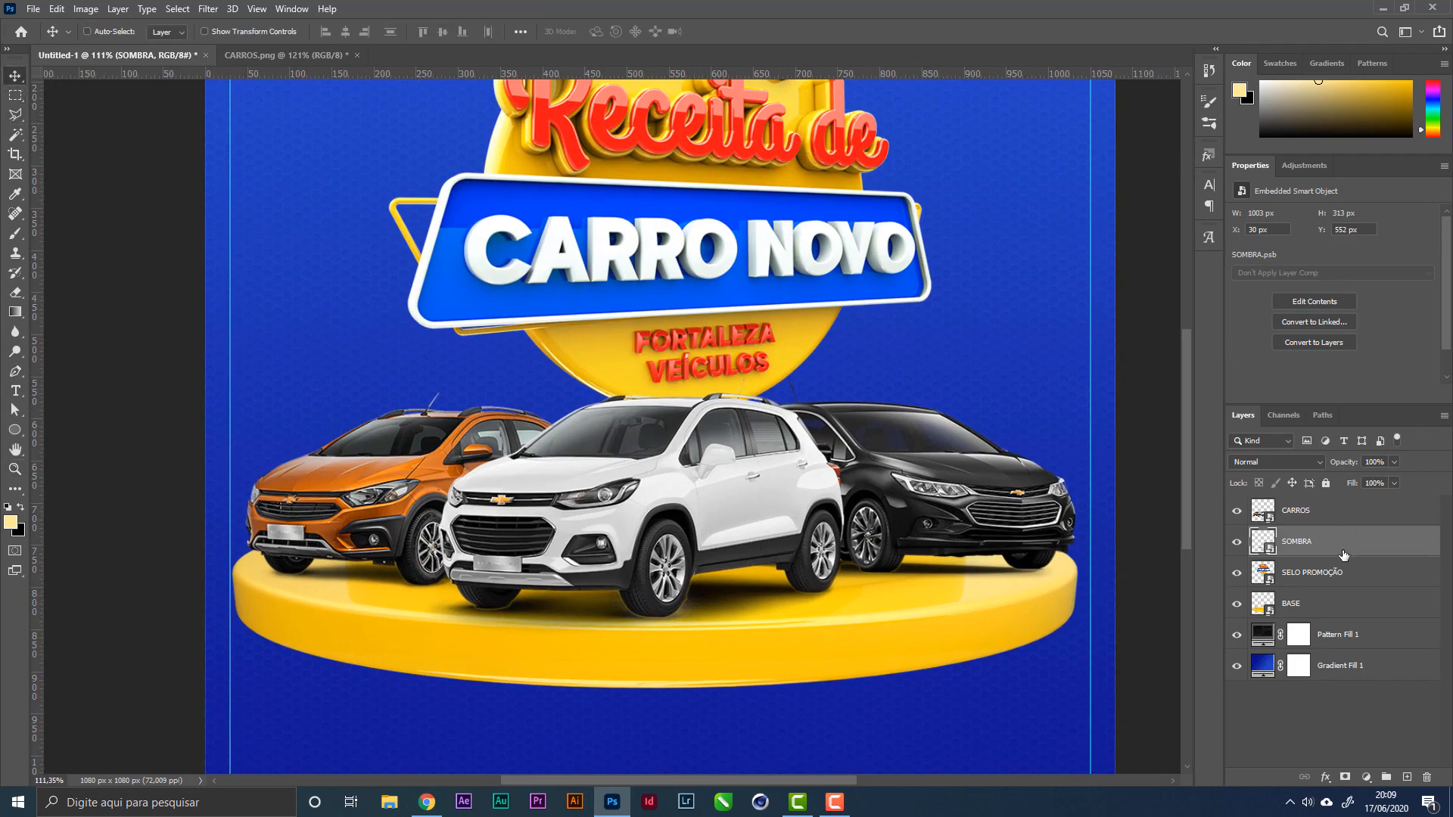
{"action": "left_click", "coordinate": [1312, 521], "text": "shift"}
{"action": "key", "text": "ctrl+t"}
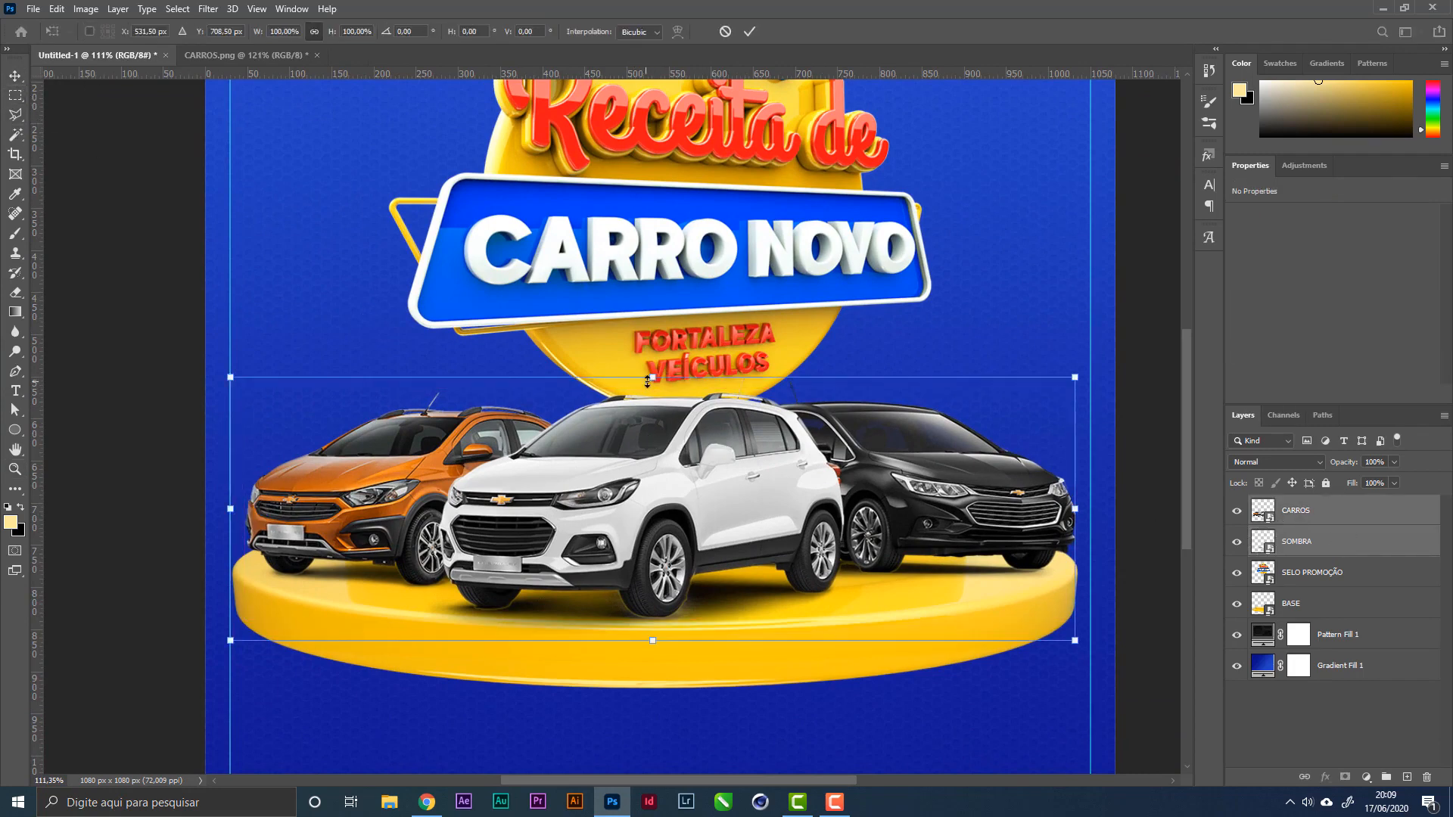
{"action": "left_click_drag", "start_coordinate": [654, 373], "coordinate": [653, 386]}
{"action": "key", "text": "Return"}
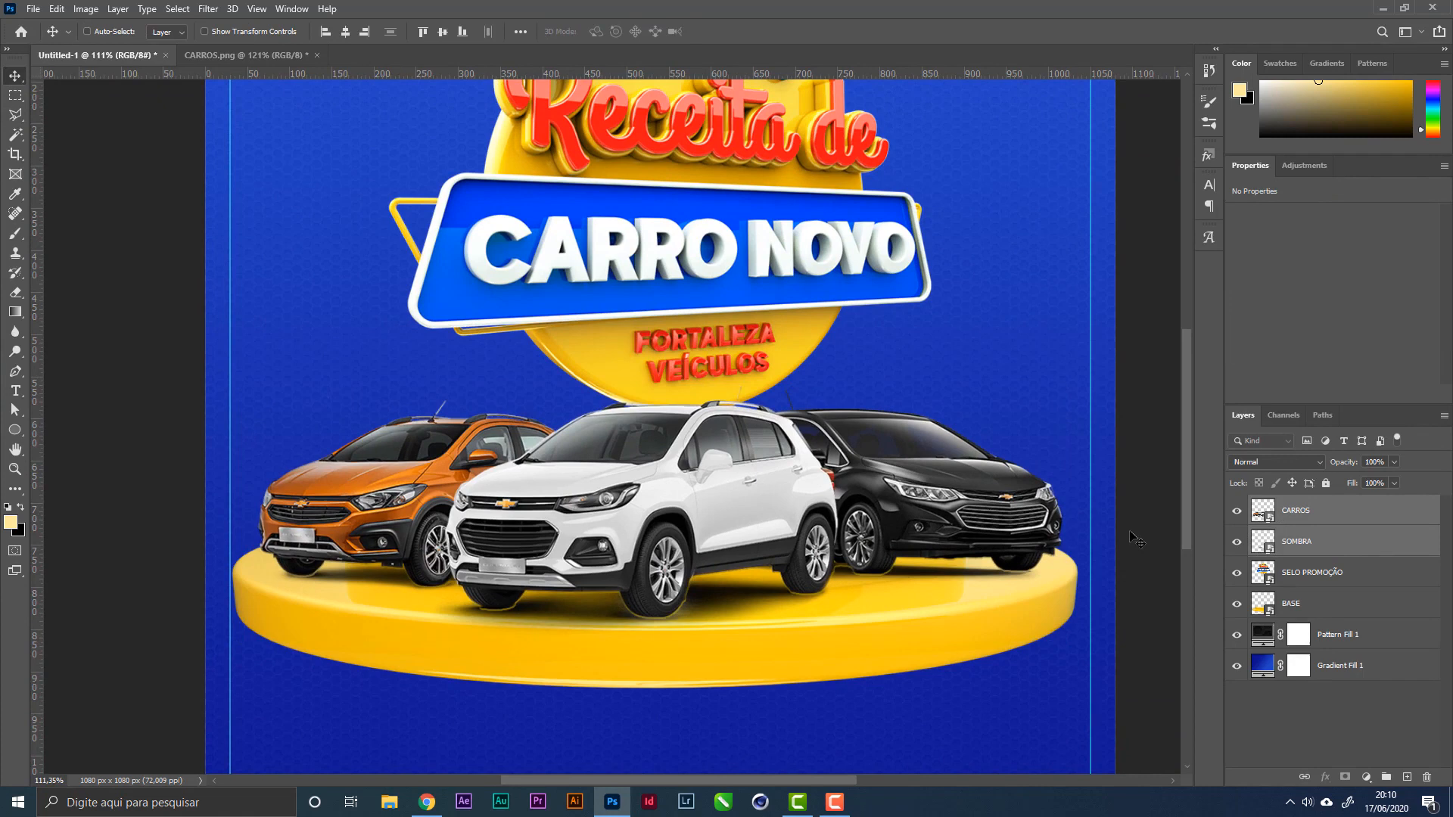
Step: Nudge the SOMBRA layer up 4 px to Y 557 px beneath the cars
{"action": "left_click", "coordinate": [1355, 545]}
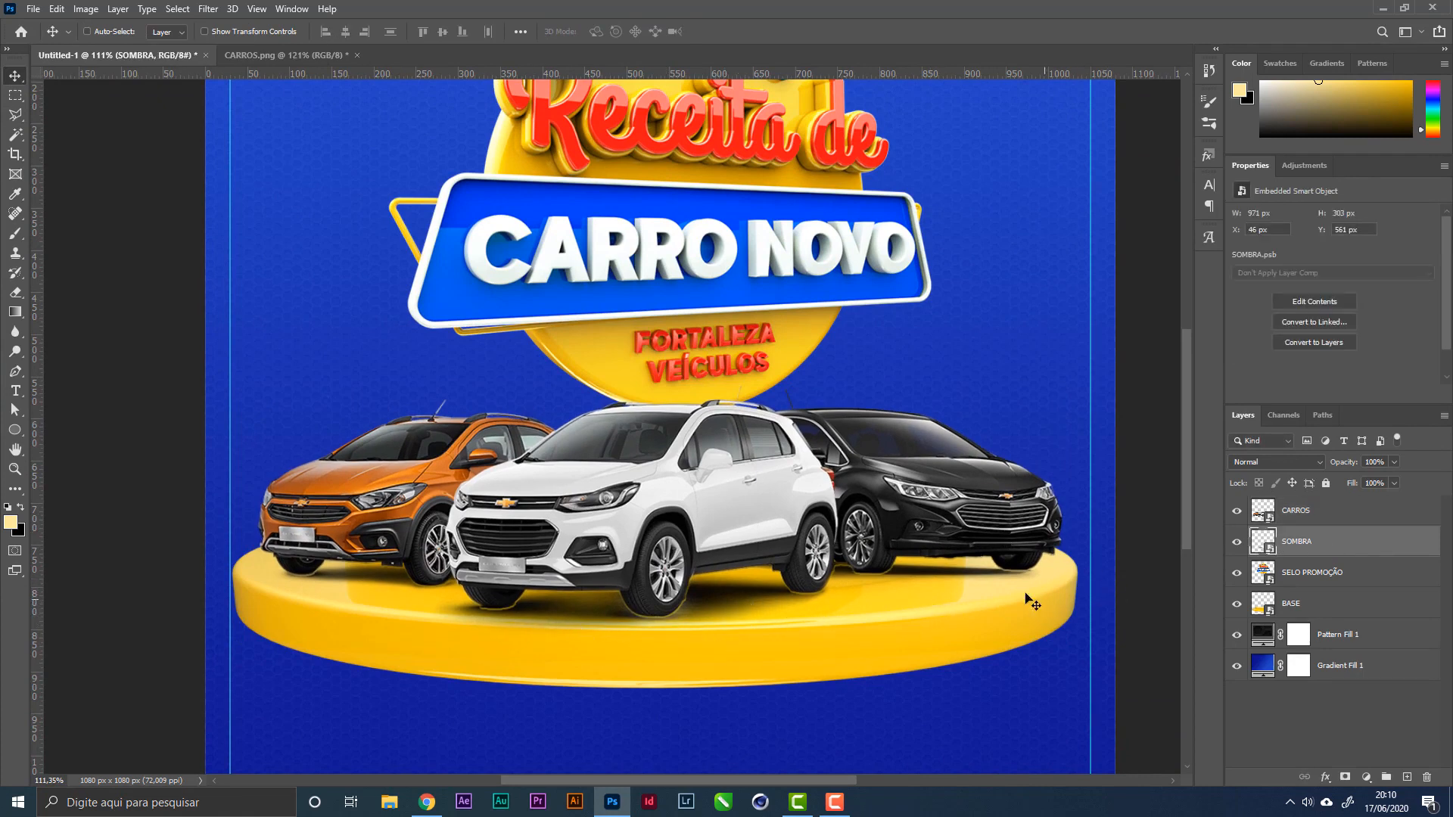
{"action": "key", "text": "ctrl"}
{"action": "key", "text": "ctrl+t"}
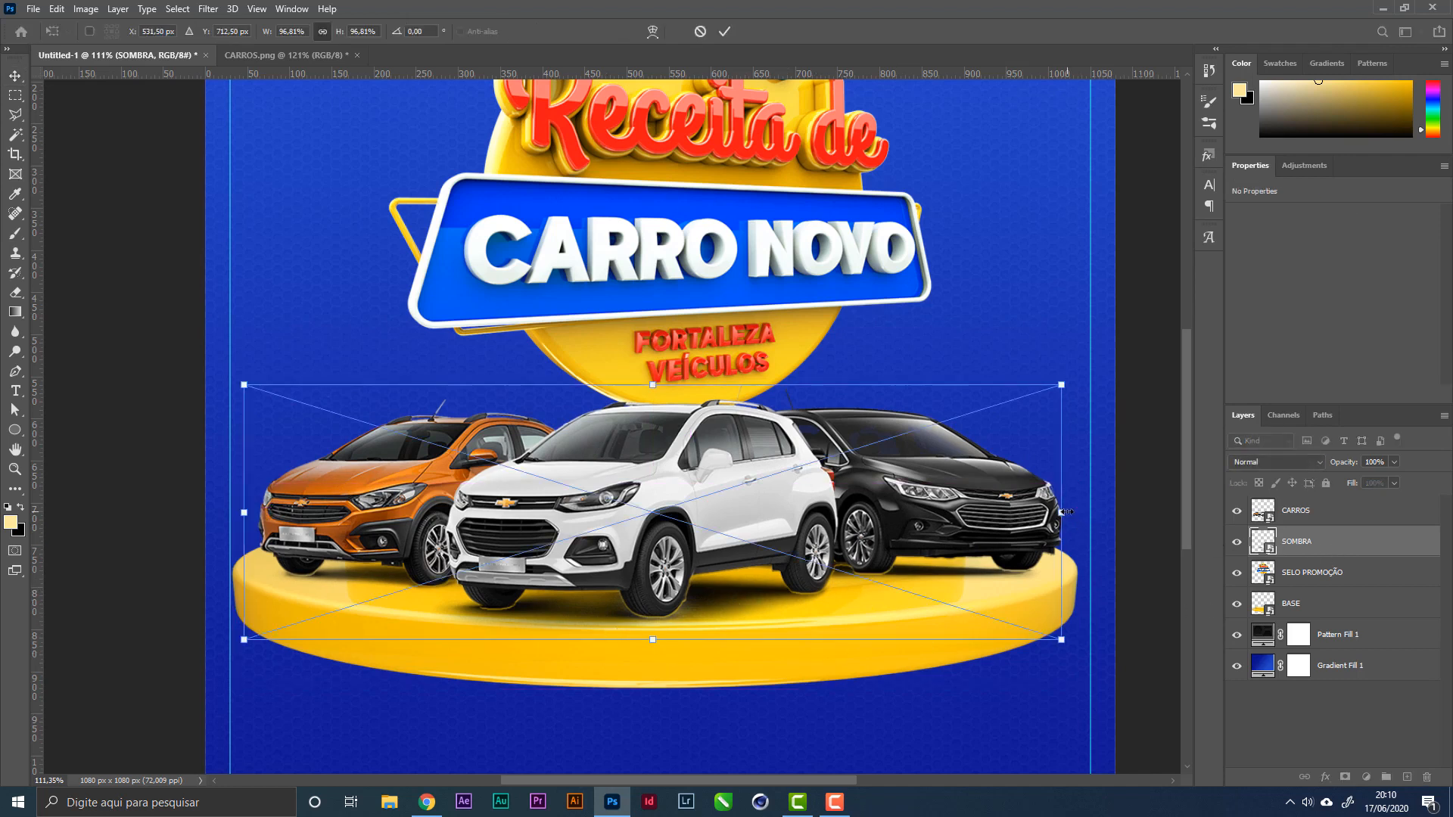
{"action": "left_click_drag", "start_coordinate": [1067, 512], "coordinate": [1064, 511]}
{"action": "key", "text": "Return"}
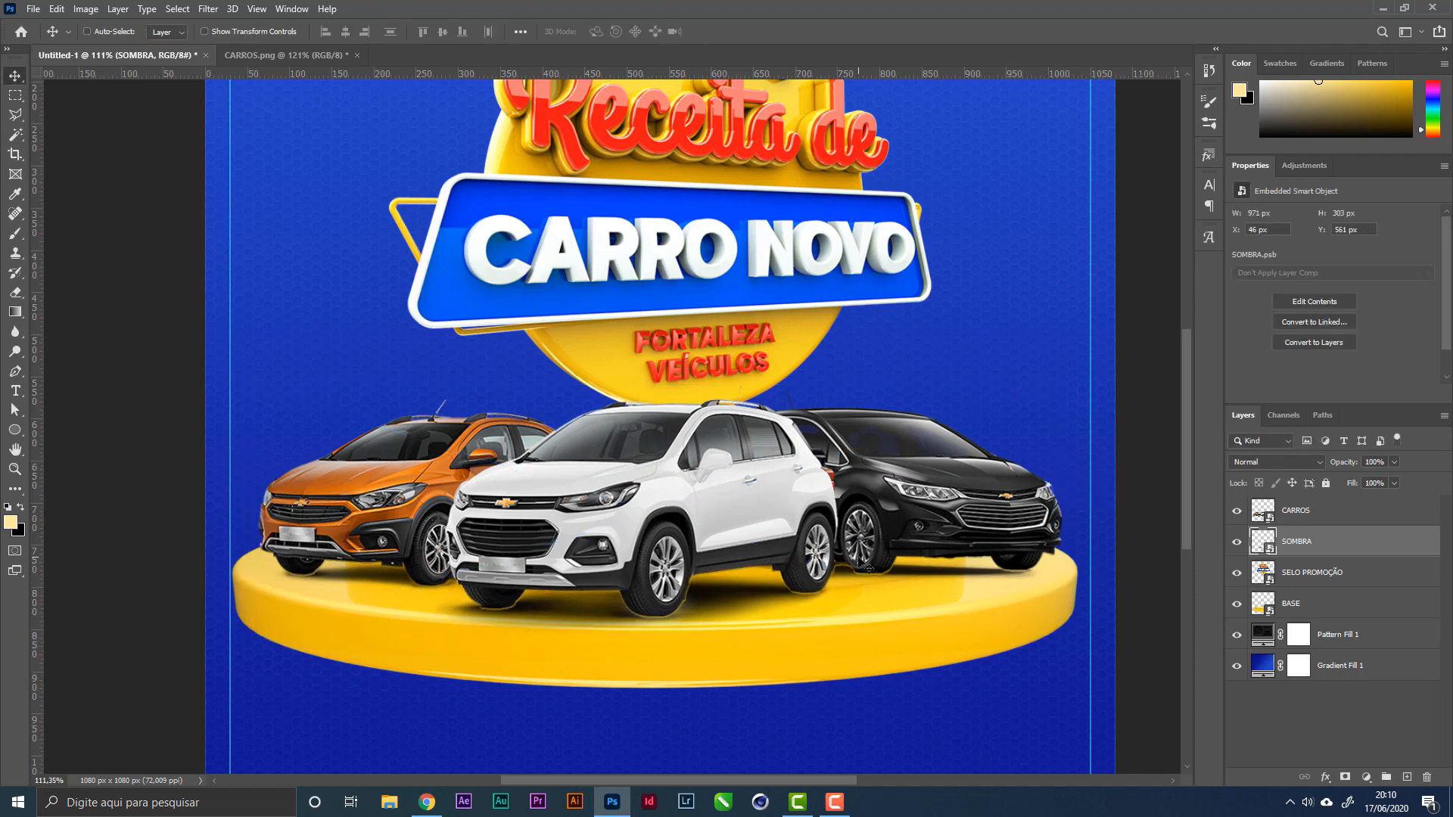
{"action": "key", "text": "Up"}
{"action": "key", "text": "Up"}
{"action": "key", "text": "Up"}
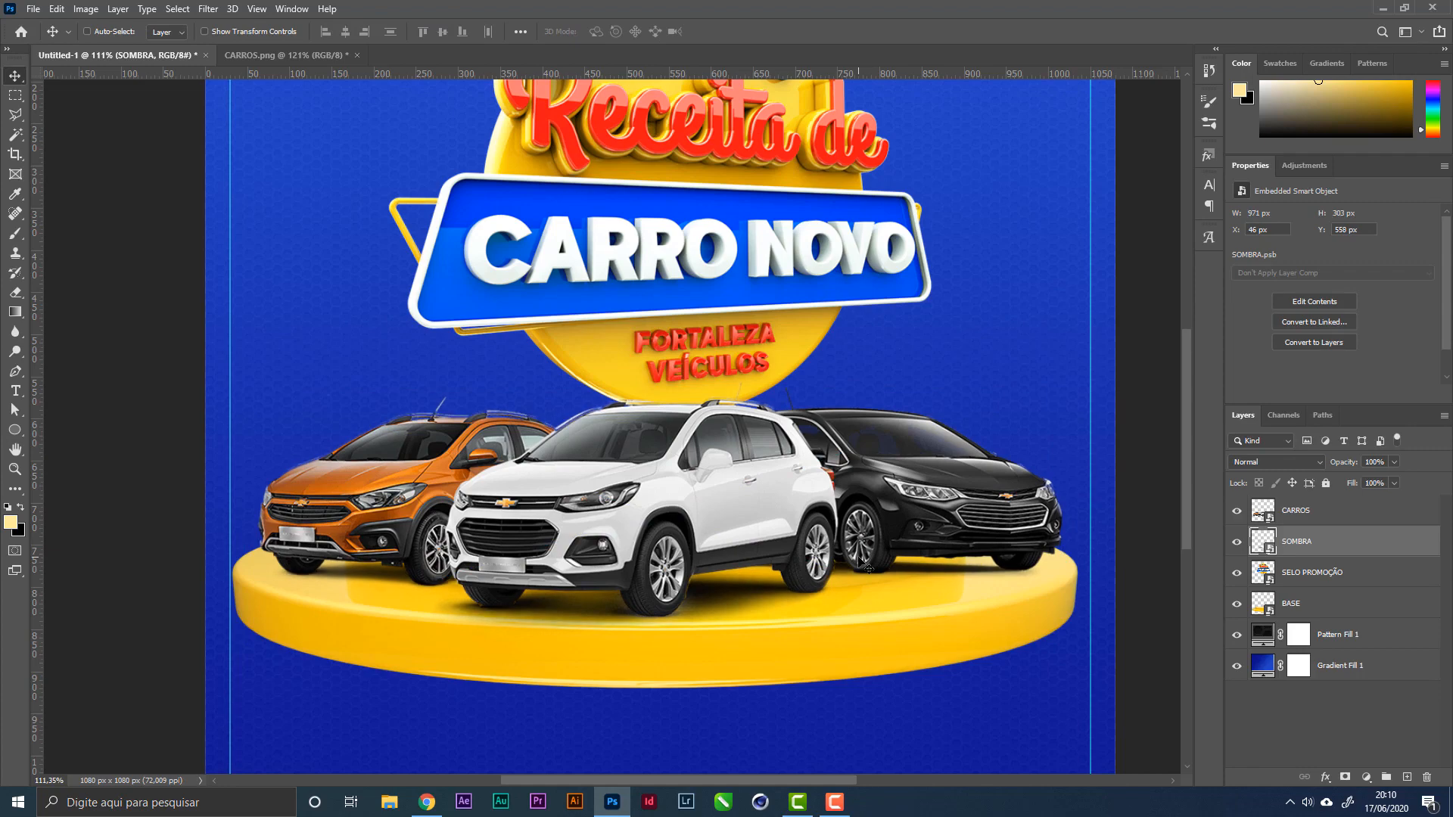
{"action": "key", "text": "Up"}
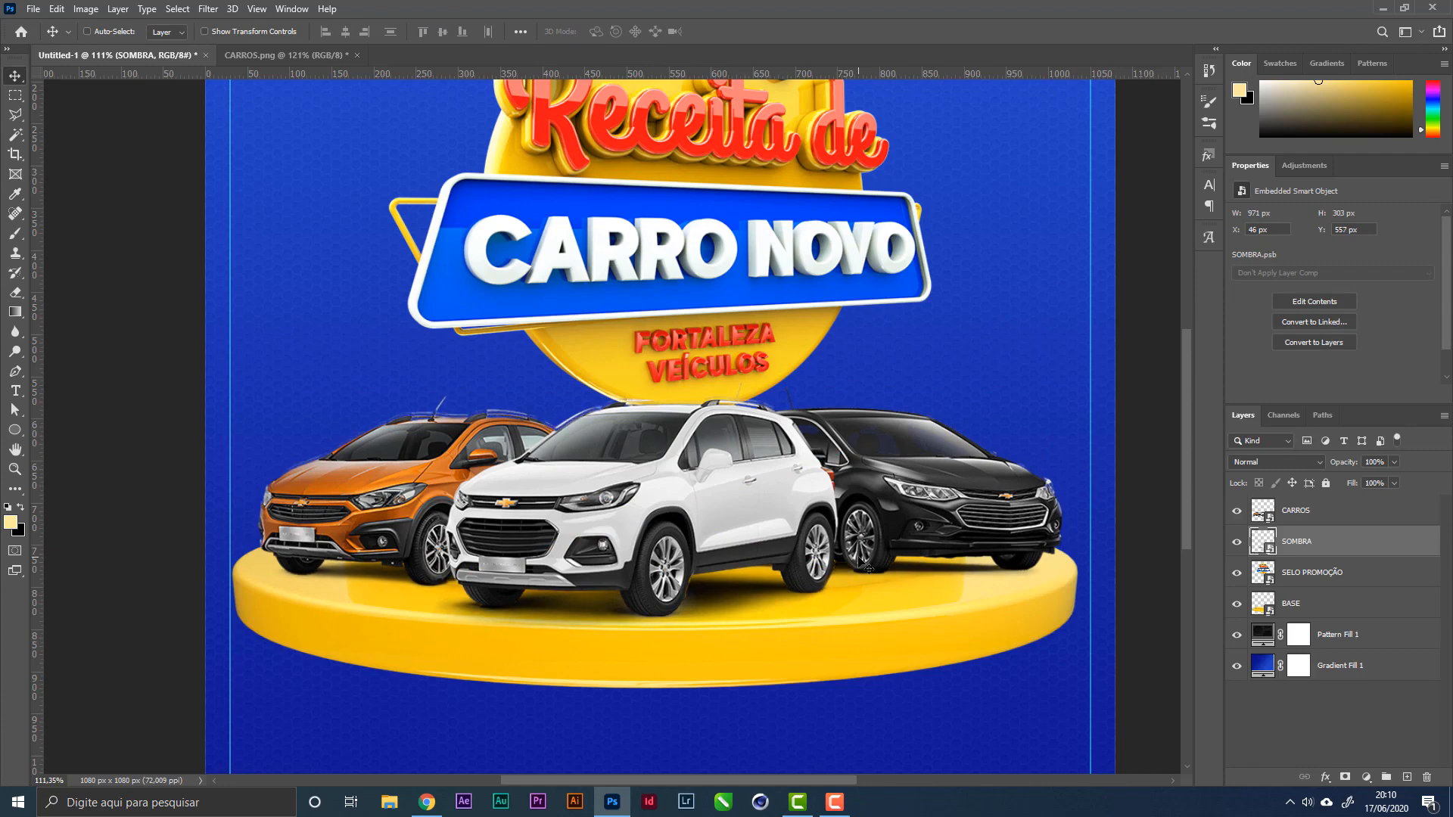
Step: Try to adjust the SOMBRA layer's width slightly with Free Transform at its edge beside the black car
{"action": "key", "text": "z"}
{"action": "left_click_drag", "start_coordinate": [923, 542], "coordinate": [635, 488]}
{"action": "left_click_drag", "start_coordinate": [802, 447], "coordinate": [826, 451]}
{"action": "key", "text": "ctrl+t"}
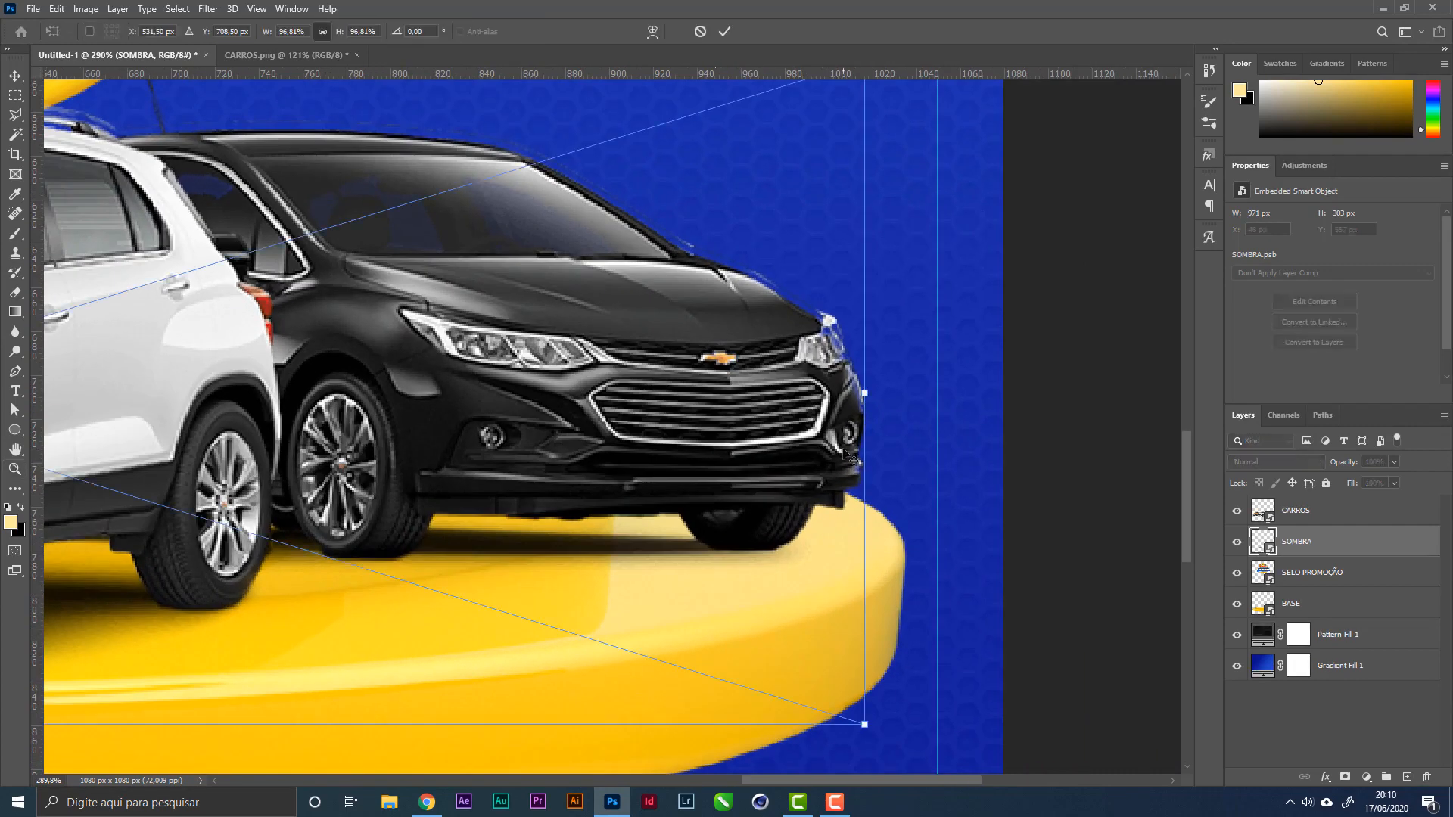
{"action": "mouse_move", "coordinate": [867, 392]}
{"action": "left_mouse_down"}
{"action": "mouse_move", "coordinate": [851, 392]}
{"action": "mouse_move", "coordinate": [865, 392]}
{"action": "left_mouse_up"}
{"action": "key", "text": "Return"}
Step: Compare the area beneath the white car with the SOMBRA layer hidden and shown
{"action": "key", "text": "z"}
{"action": "left_click_drag", "start_coordinate": [780, 383], "coordinate": [741, 388]}
{"action": "left_click_drag", "start_coordinate": [510, 419], "coordinate": [832, 419]}
{"action": "left_click_drag", "start_coordinate": [648, 495], "coordinate": [725, 511]}
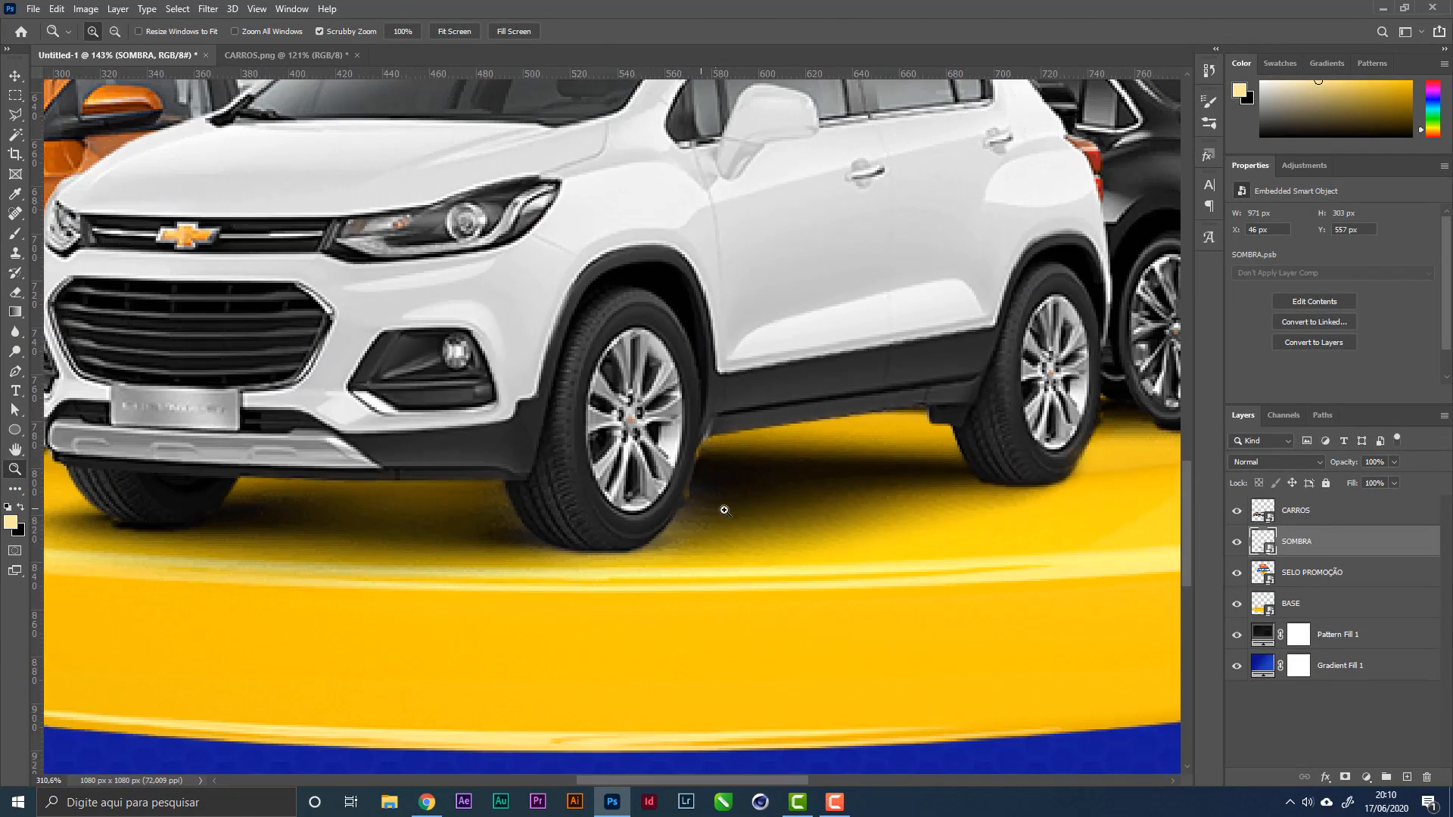
{"action": "left_click", "coordinate": [1238, 544]}
{"action": "left_click", "coordinate": [1238, 543]}
{"action": "left_click", "coordinate": [1234, 545]}
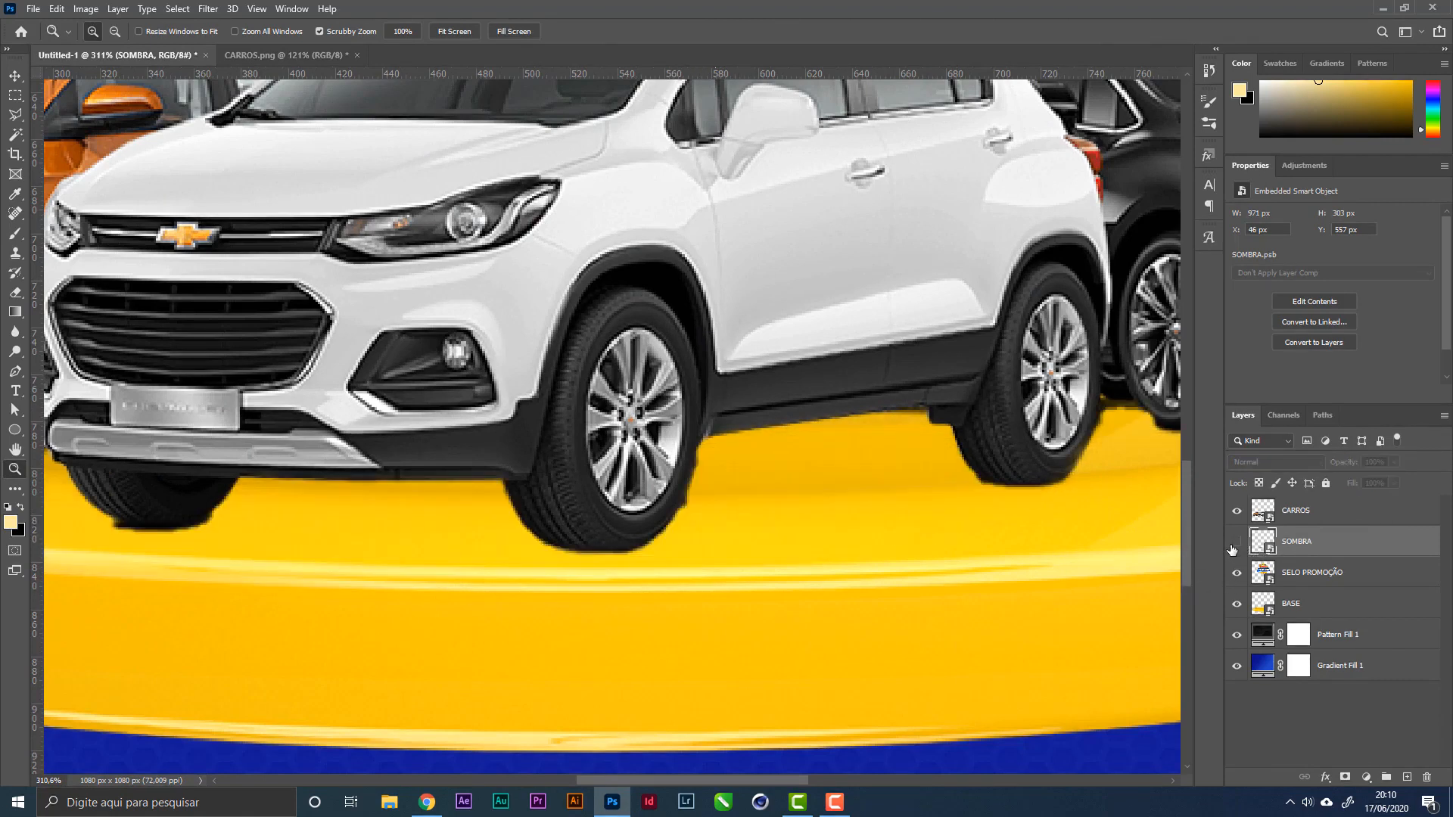
{"action": "left_click", "coordinate": [1234, 545]}
{"action": "left_click", "coordinate": [1234, 545]}
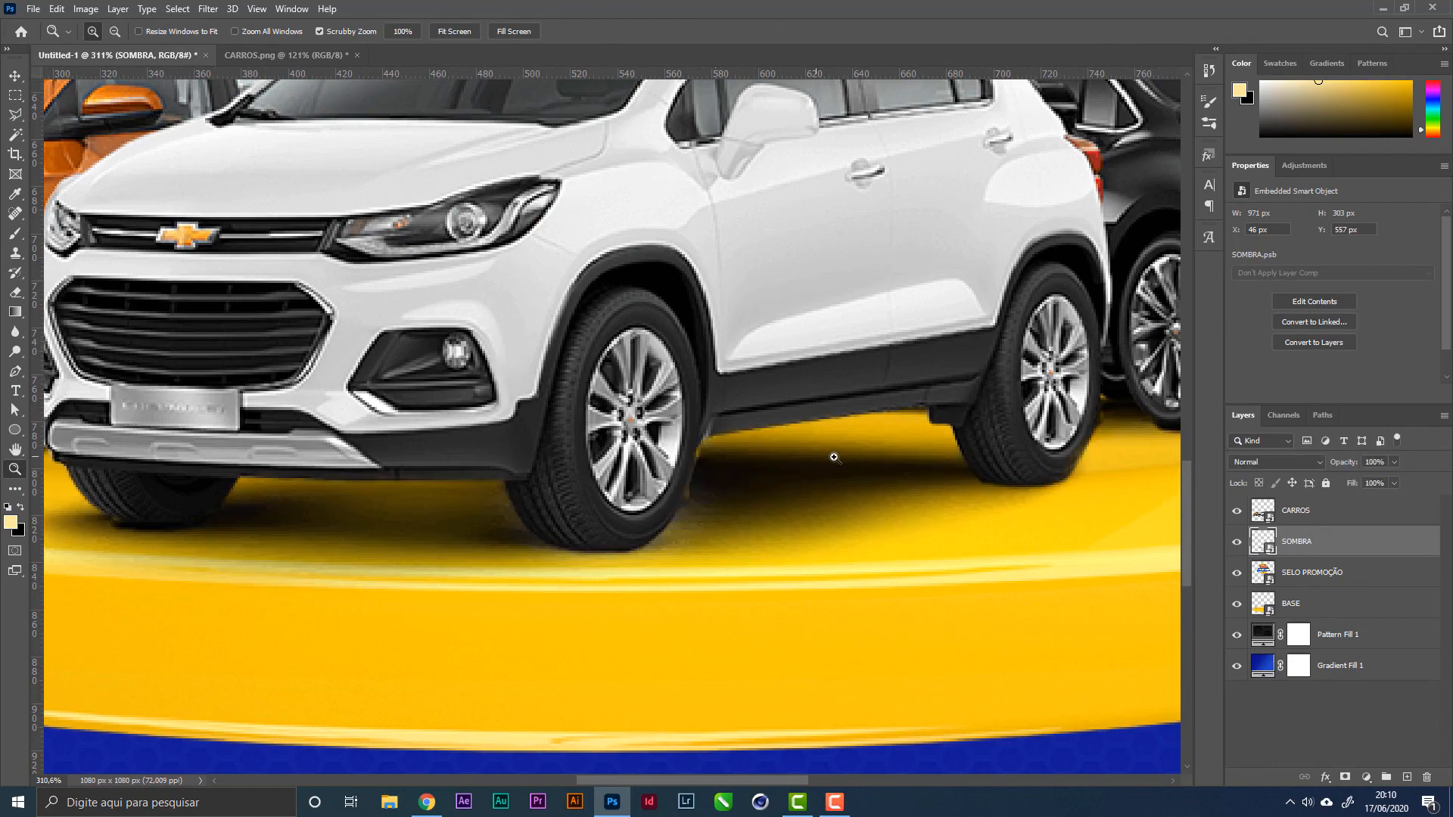
{"action": "left_click_drag", "start_coordinate": [748, 486], "coordinate": [719, 489]}
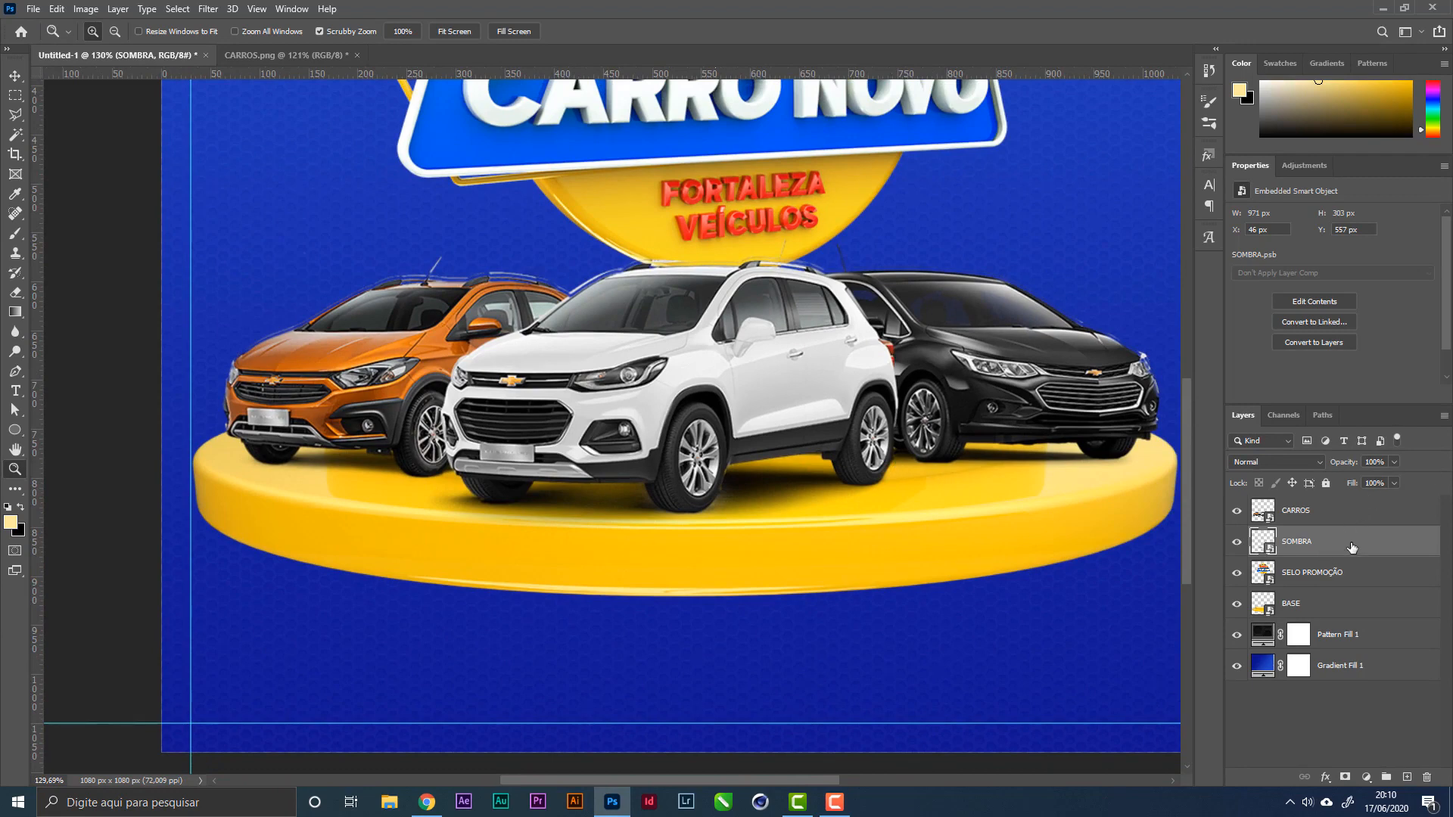
Step: Add a Color Overlay effect to the SOMBRA layer using the dark brown #472a00
{"action": "double_click", "coordinate": [1388, 551]}
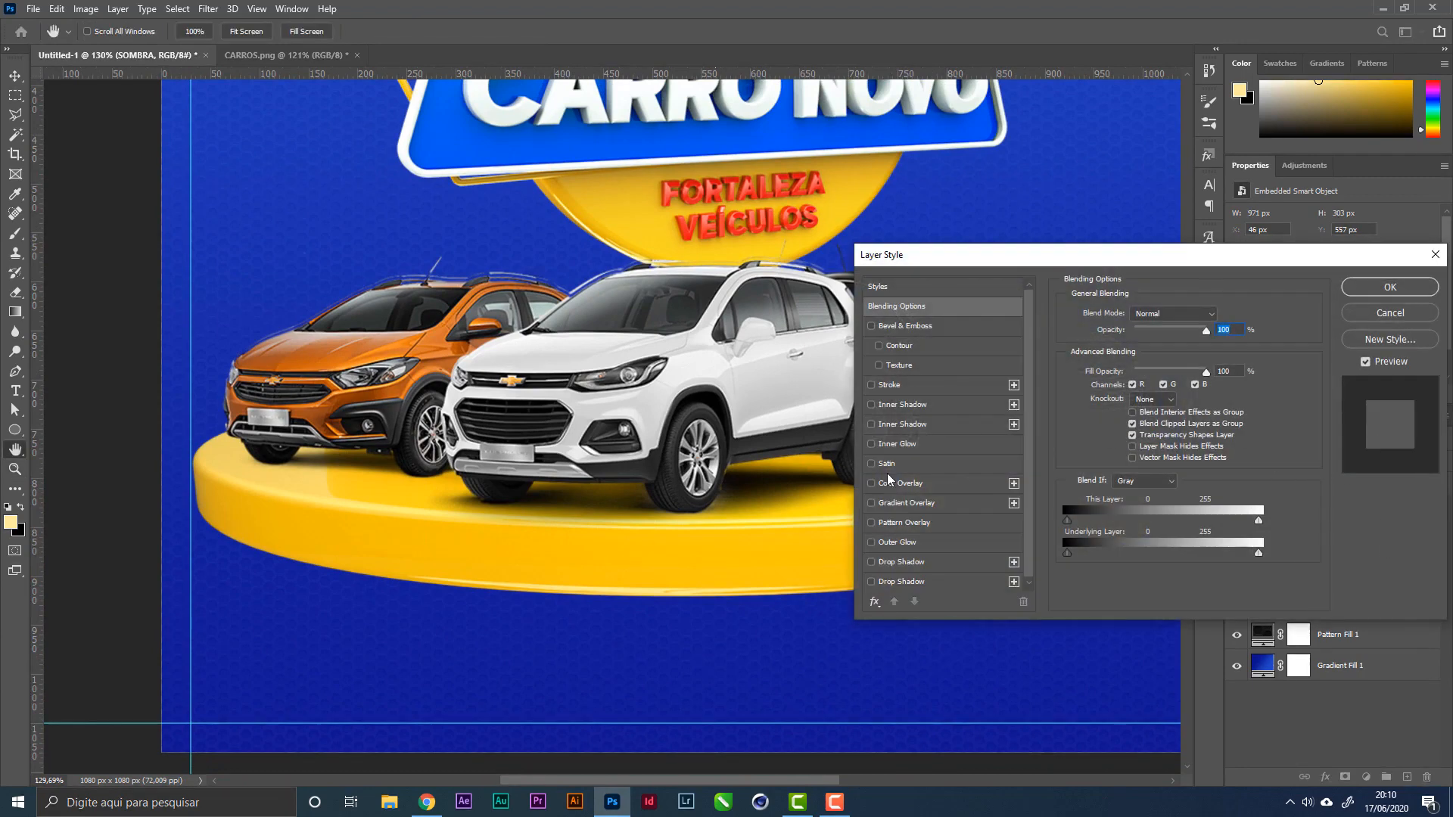
{"action": "left_click_drag", "start_coordinate": [963, 265], "coordinate": [980, 219]}
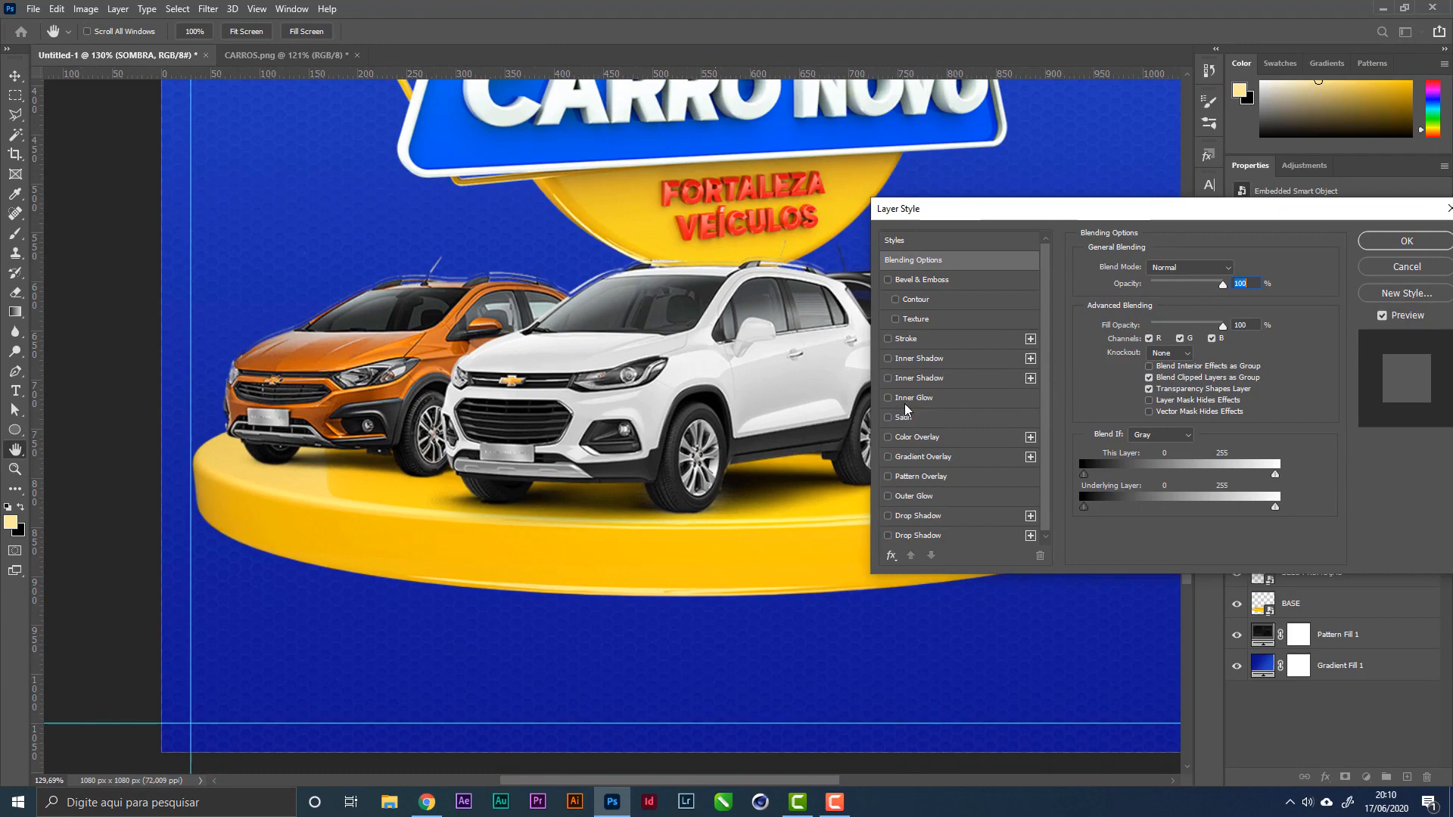
{"action": "left_click", "coordinate": [927, 438]}
{"action": "left_click", "coordinate": [1235, 269]}
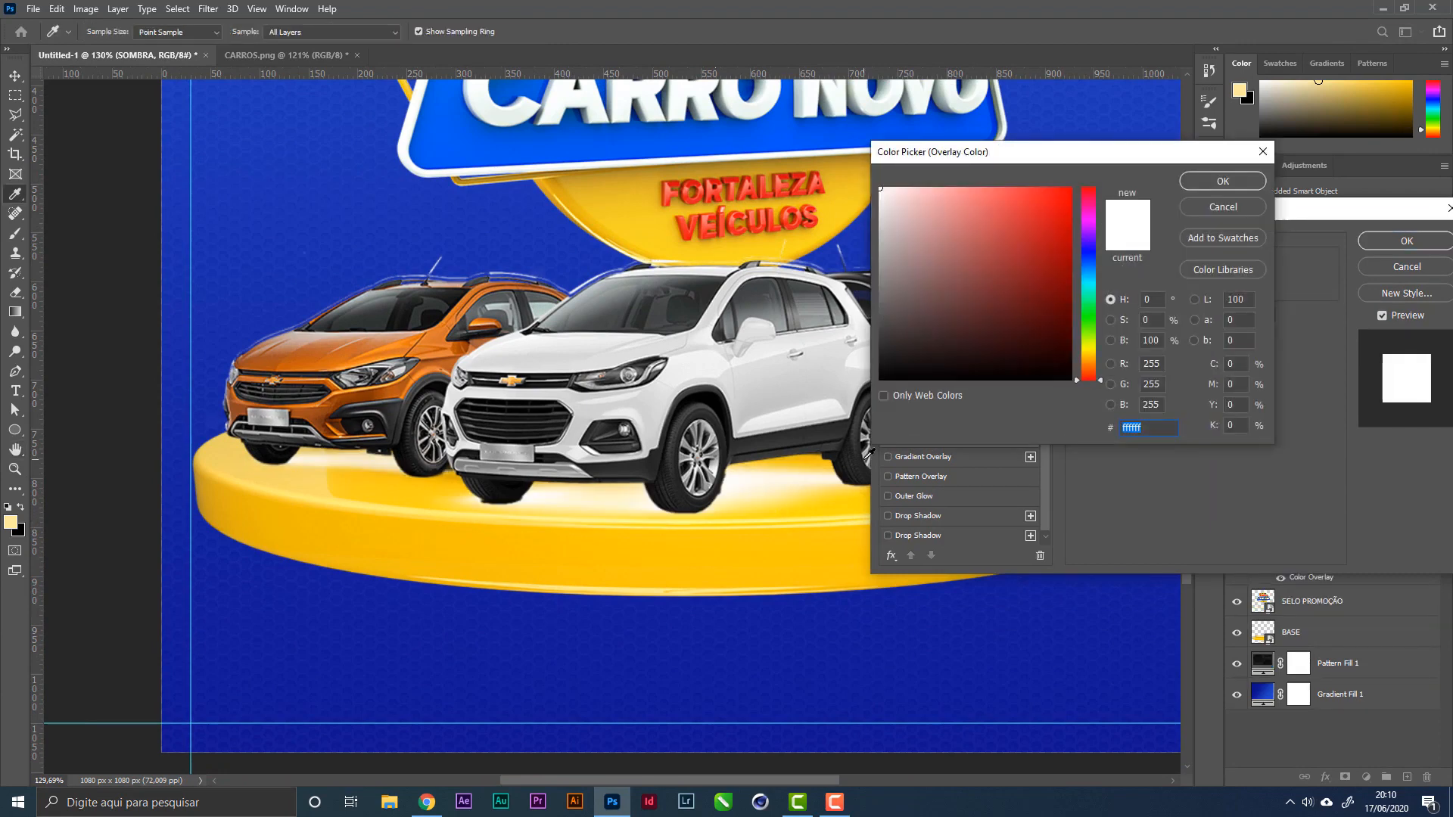
{"action": "left_click", "coordinate": [358, 348]}
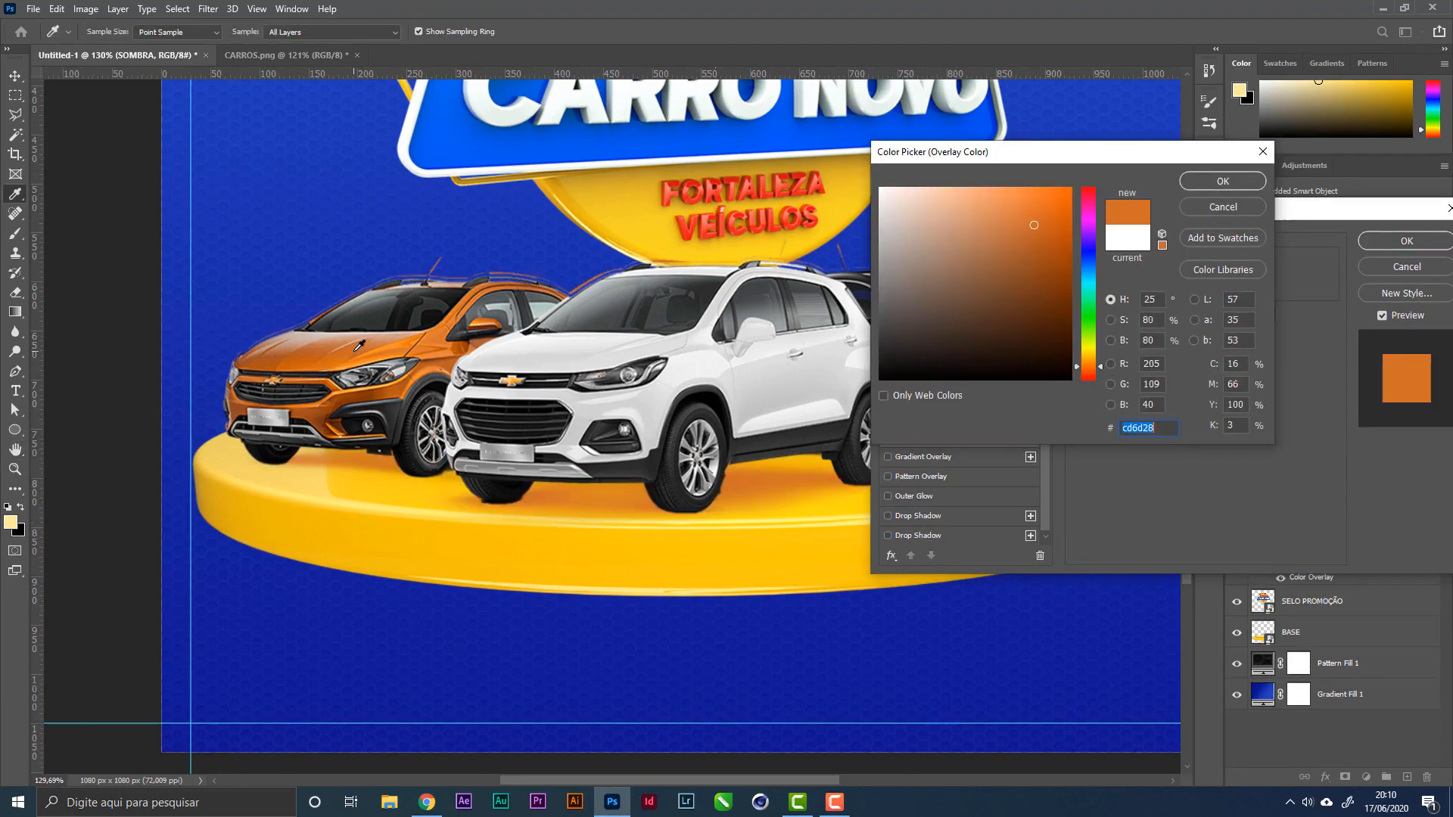
{"action": "left_click", "coordinate": [381, 487]}
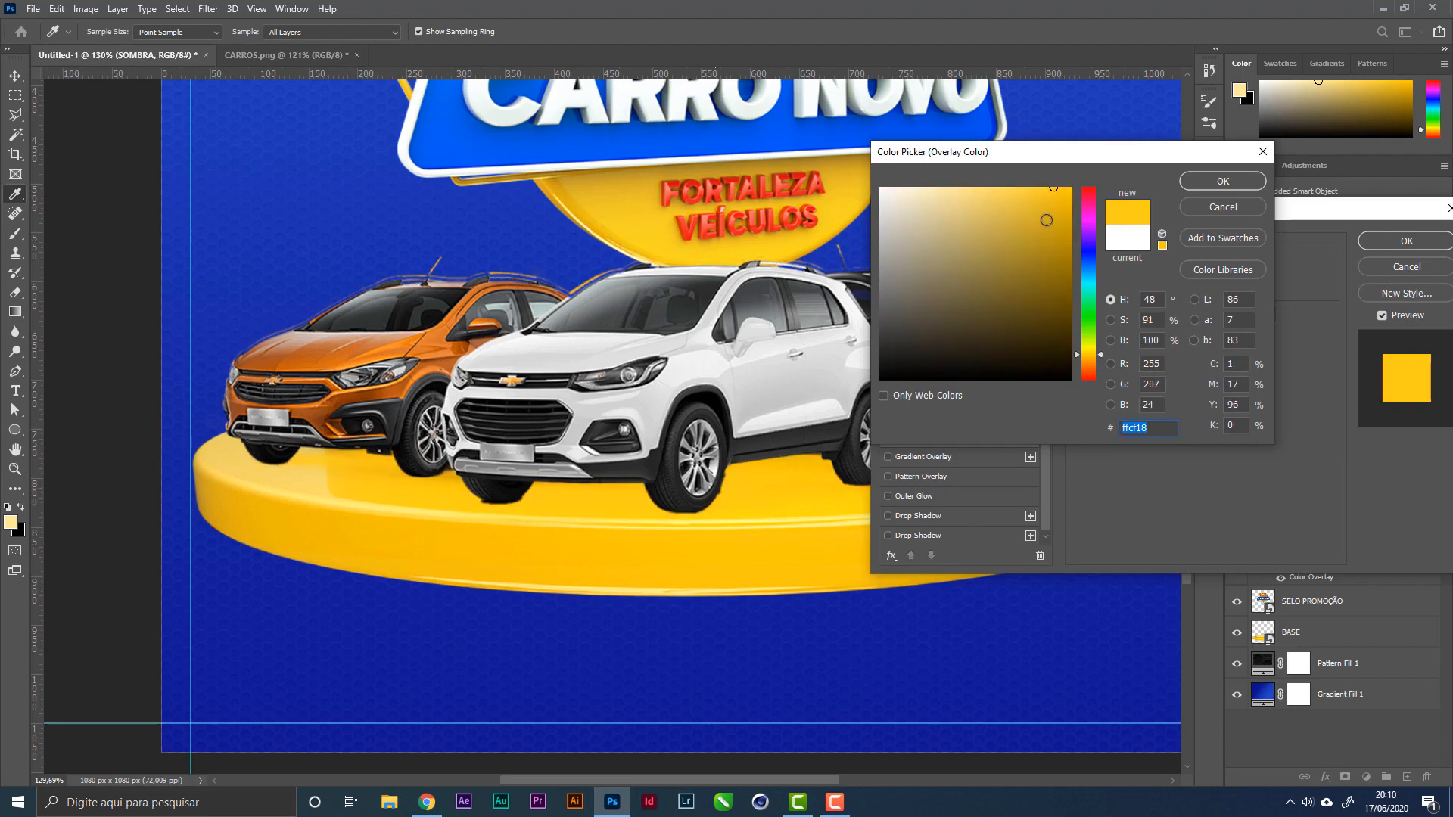
{"action": "mouse_move", "coordinate": [1047, 220]}
{"action": "left_mouse_down"}
{"action": "mouse_move", "coordinate": [1071, 326]}
{"action": "mouse_move", "coordinate": [1103, 361]}
{"action": "left_mouse_up"}
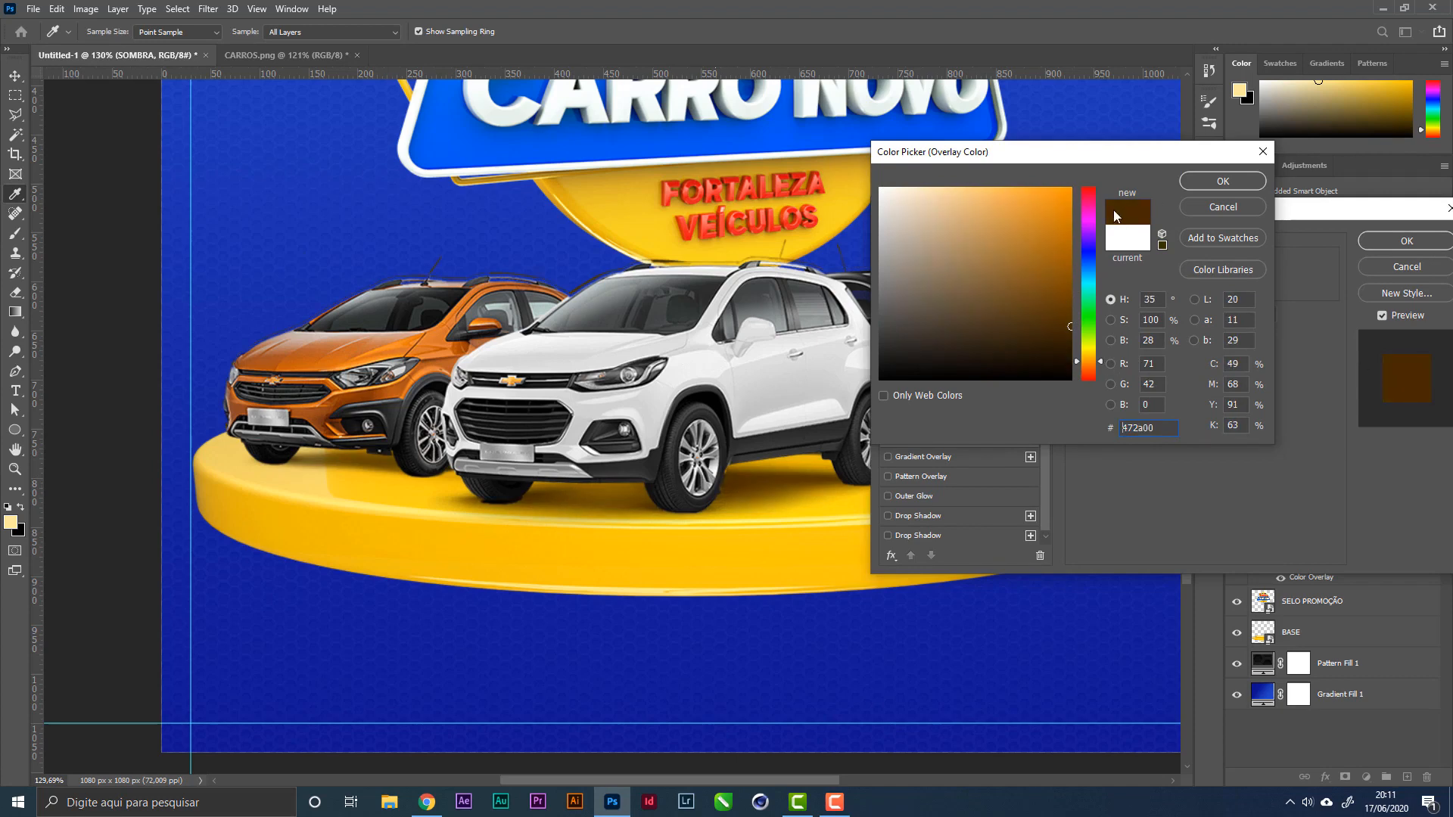
{"action": "left_click", "coordinate": [1223, 181]}
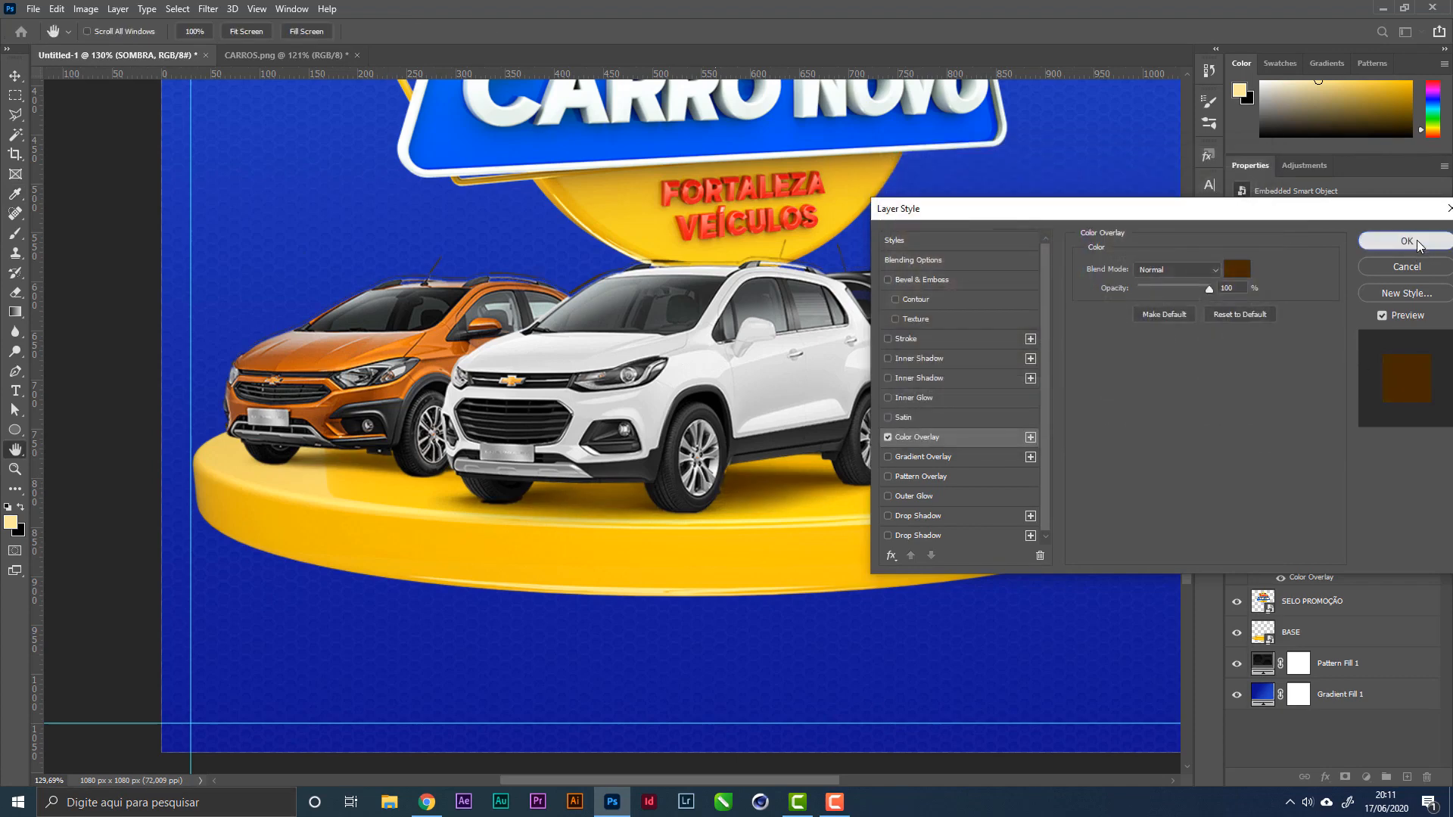
{"action": "left_click", "coordinate": [1407, 241]}
{"action": "key", "text": "z"}
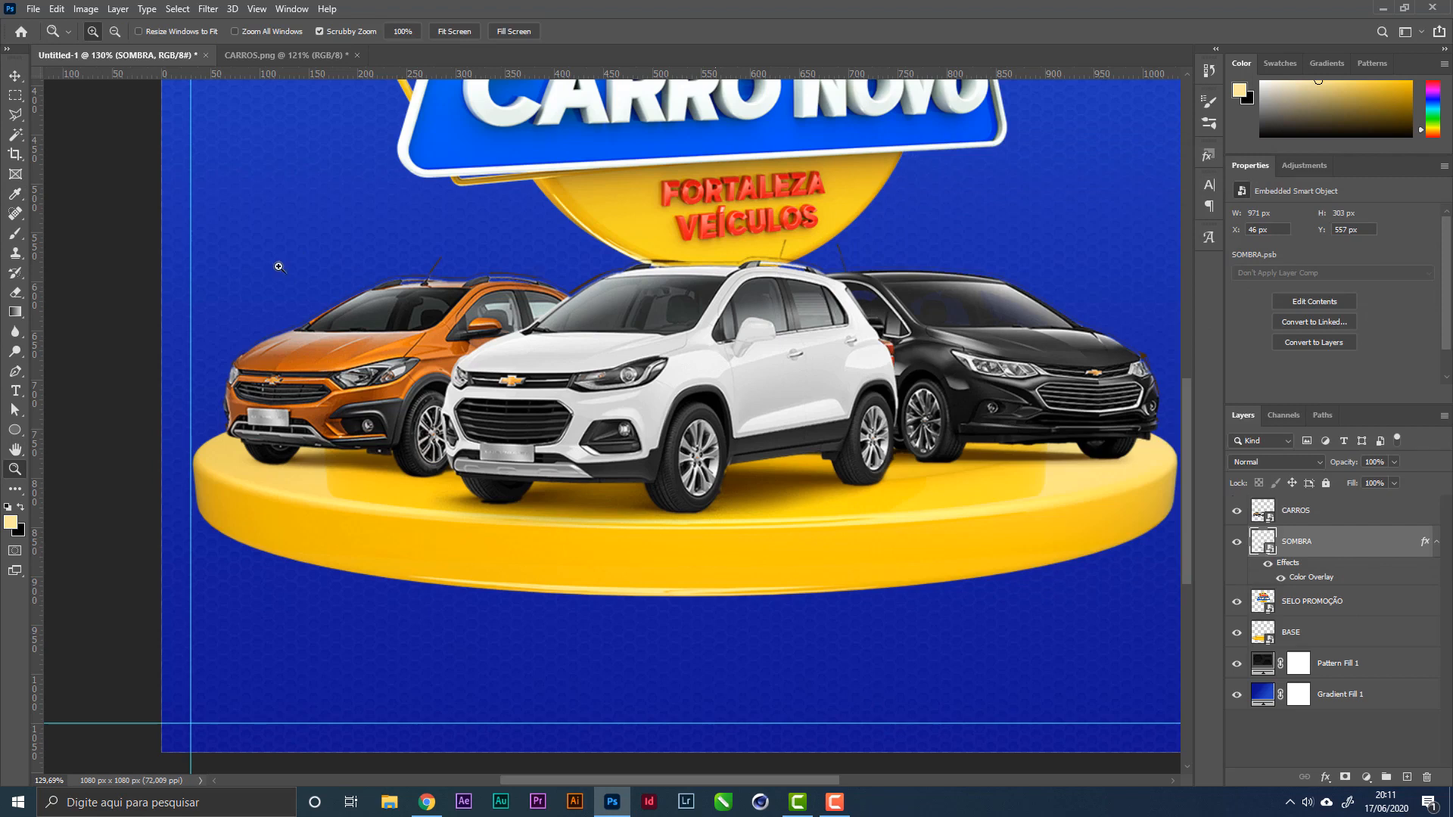
{"action": "left_click", "coordinate": [15, 75]}
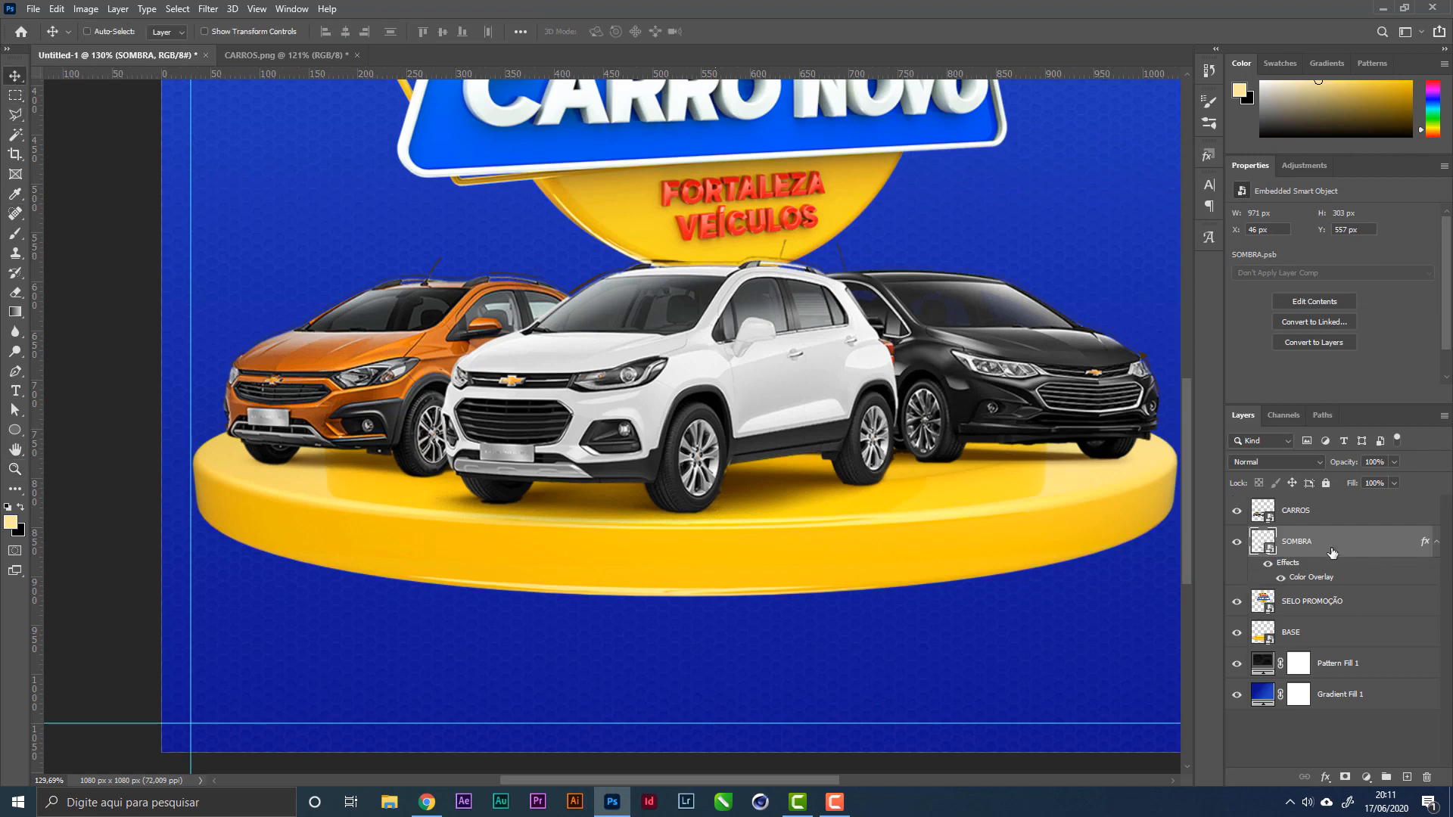
{"action": "left_click", "coordinate": [1395, 463]}
{"action": "left_click_drag", "start_coordinate": [1389, 479], "coordinate": [1388, 480]}
{"action": "left_click", "coordinate": [1386, 541]}
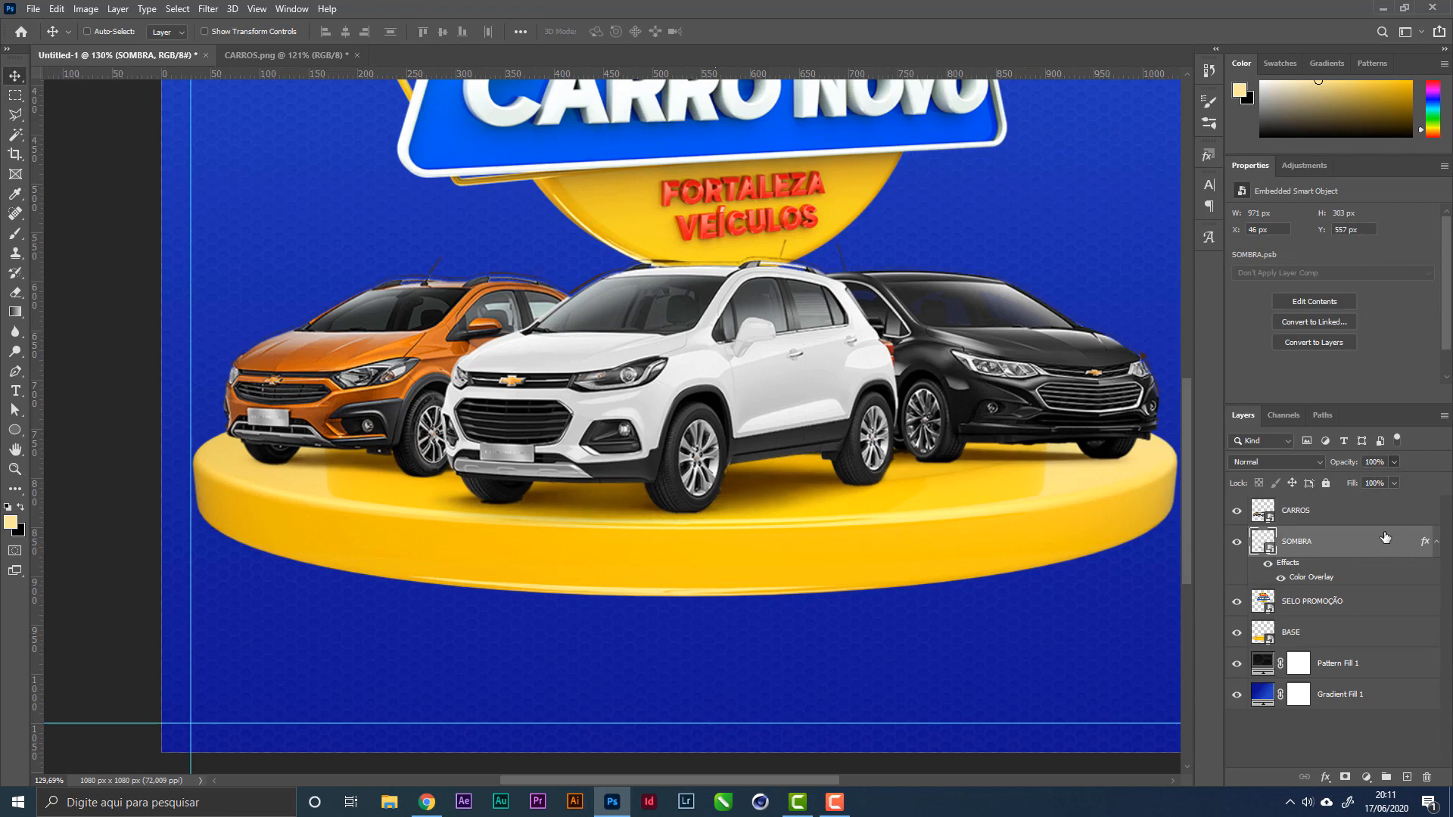
Step: Add a new empty layer above CARROS for retouching the white car's front tire
{"action": "left_click", "coordinate": [1340, 521]}
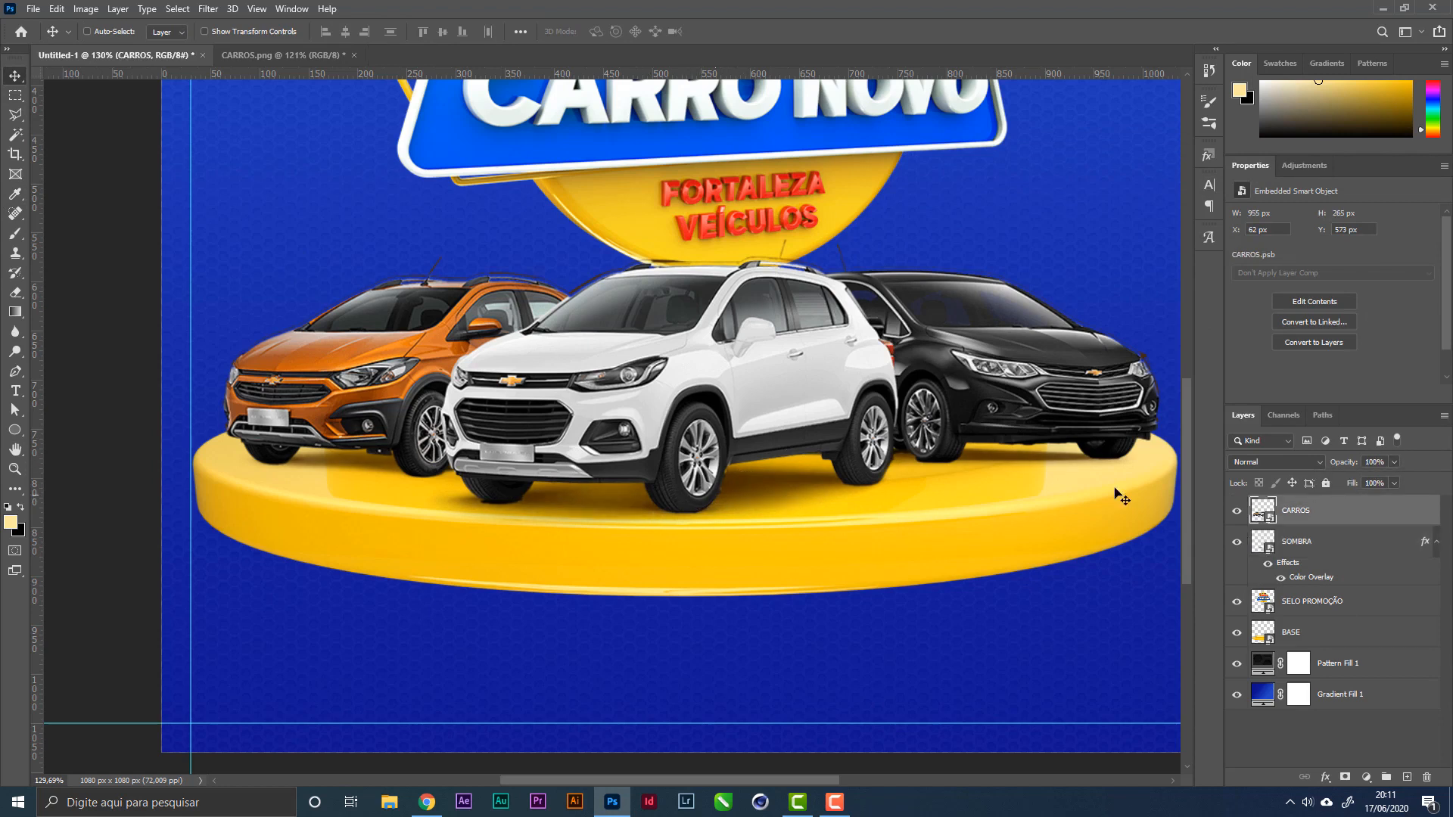
{"action": "left_click", "coordinate": [1407, 777]}
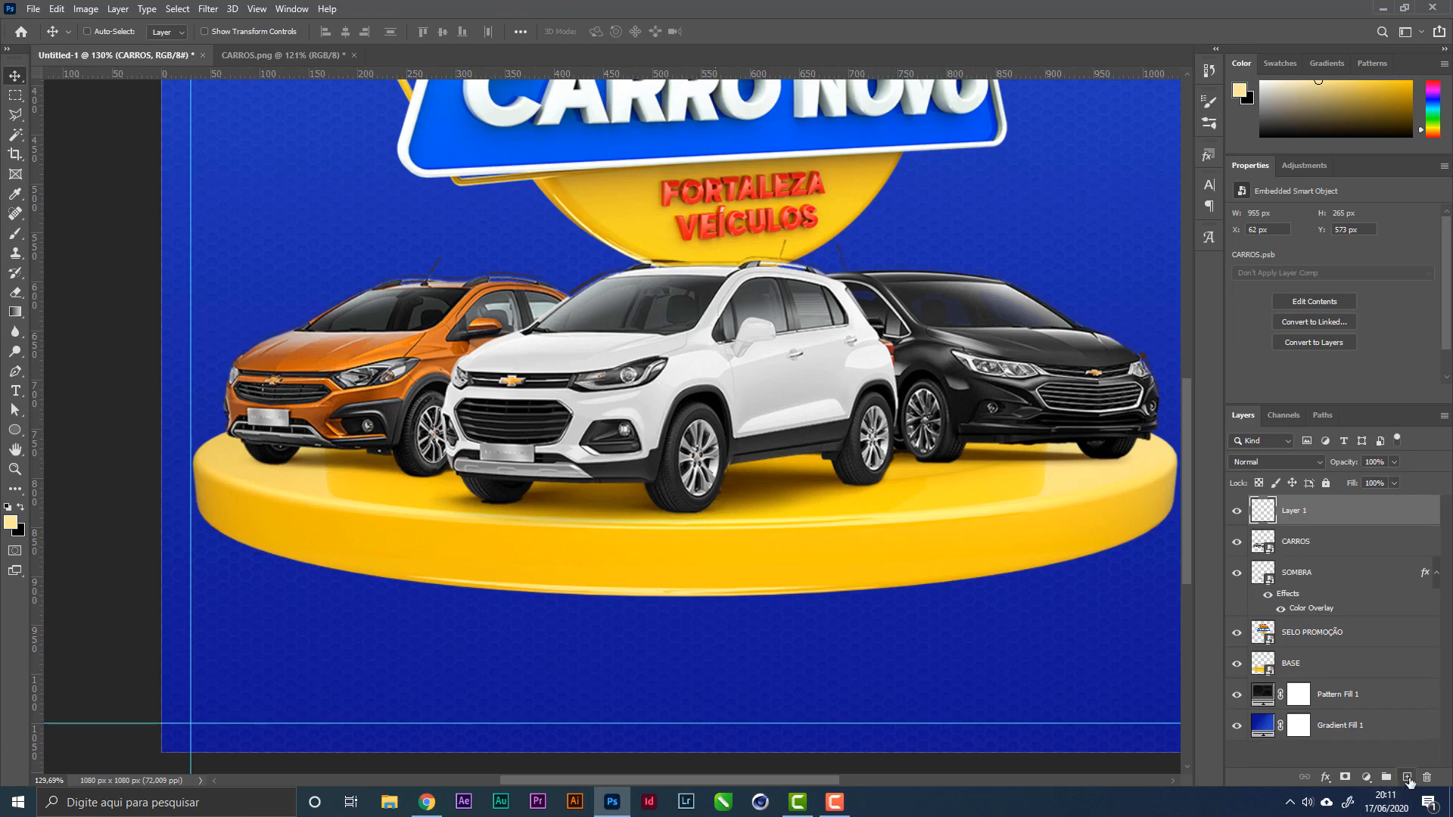
{"action": "key", "text": "z"}
{"action": "left_click_drag", "start_coordinate": [770, 483], "coordinate": [848, 481]}
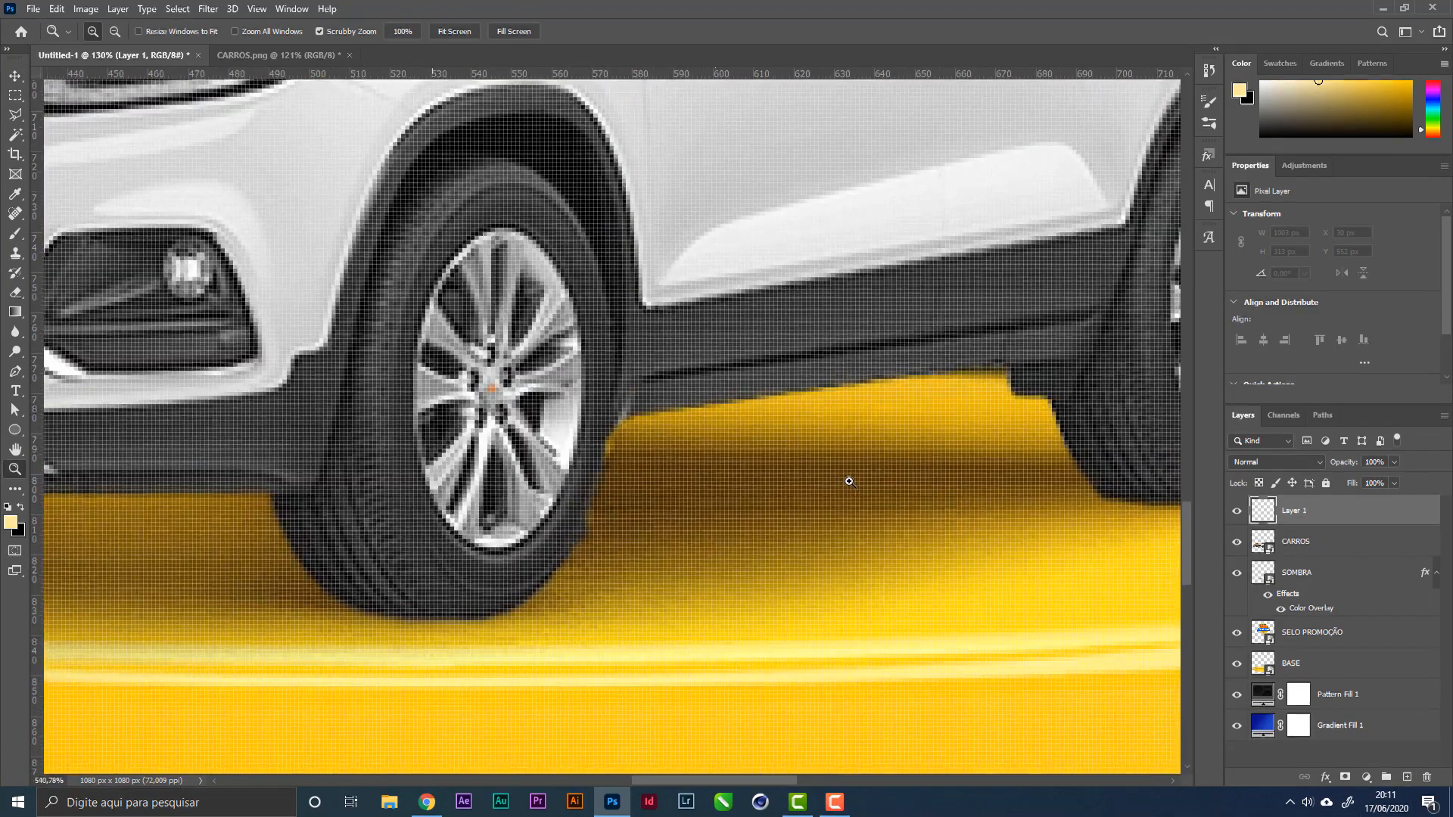
Step: Set up a round brush with about 71% hardness and reduce its size to 5 px
{"action": "key", "text": "b"}
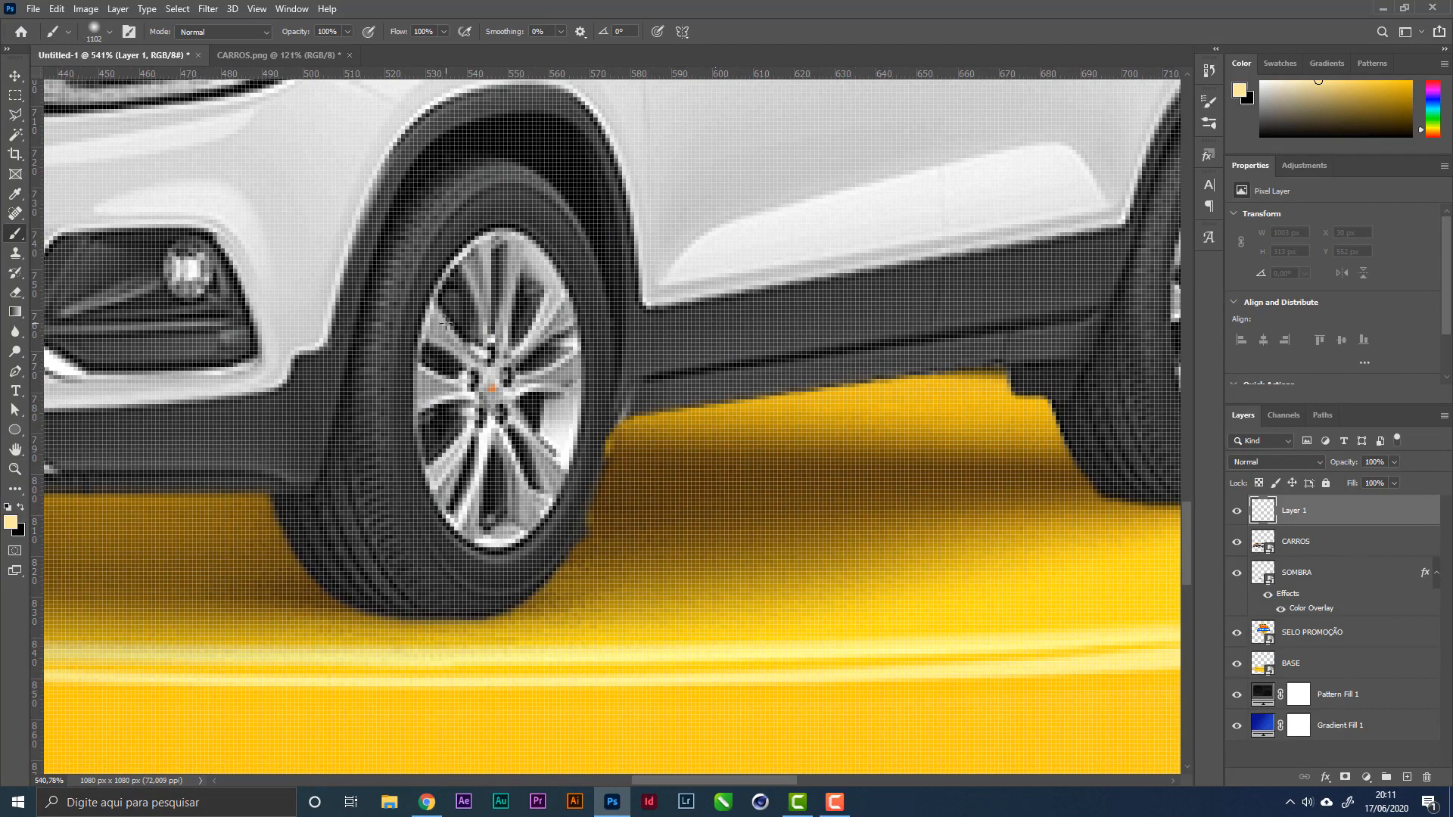
{"action": "right_click", "coordinate": [652, 305]}
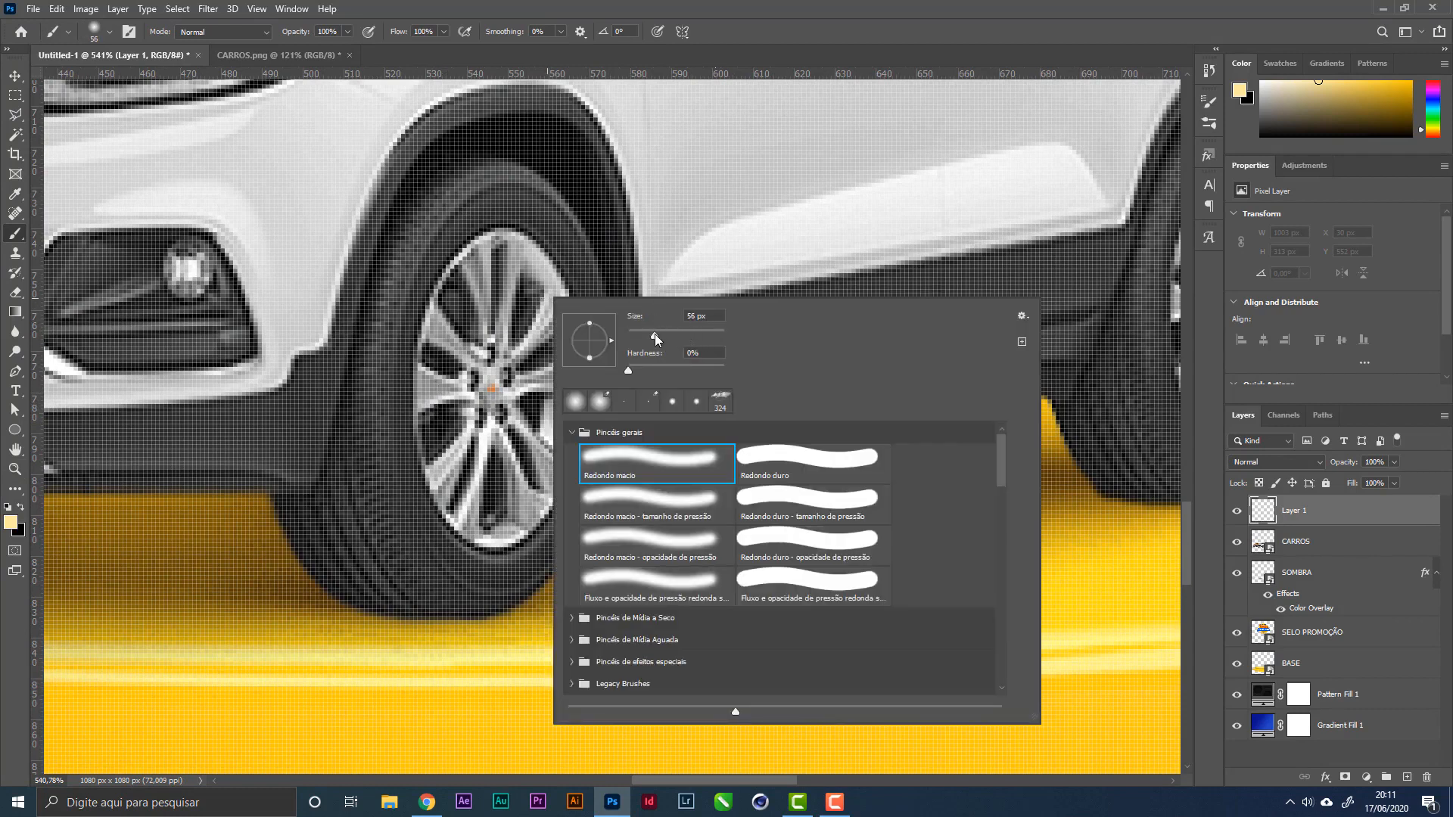
{"action": "left_click_drag", "start_coordinate": [655, 334], "coordinate": [647, 334]}
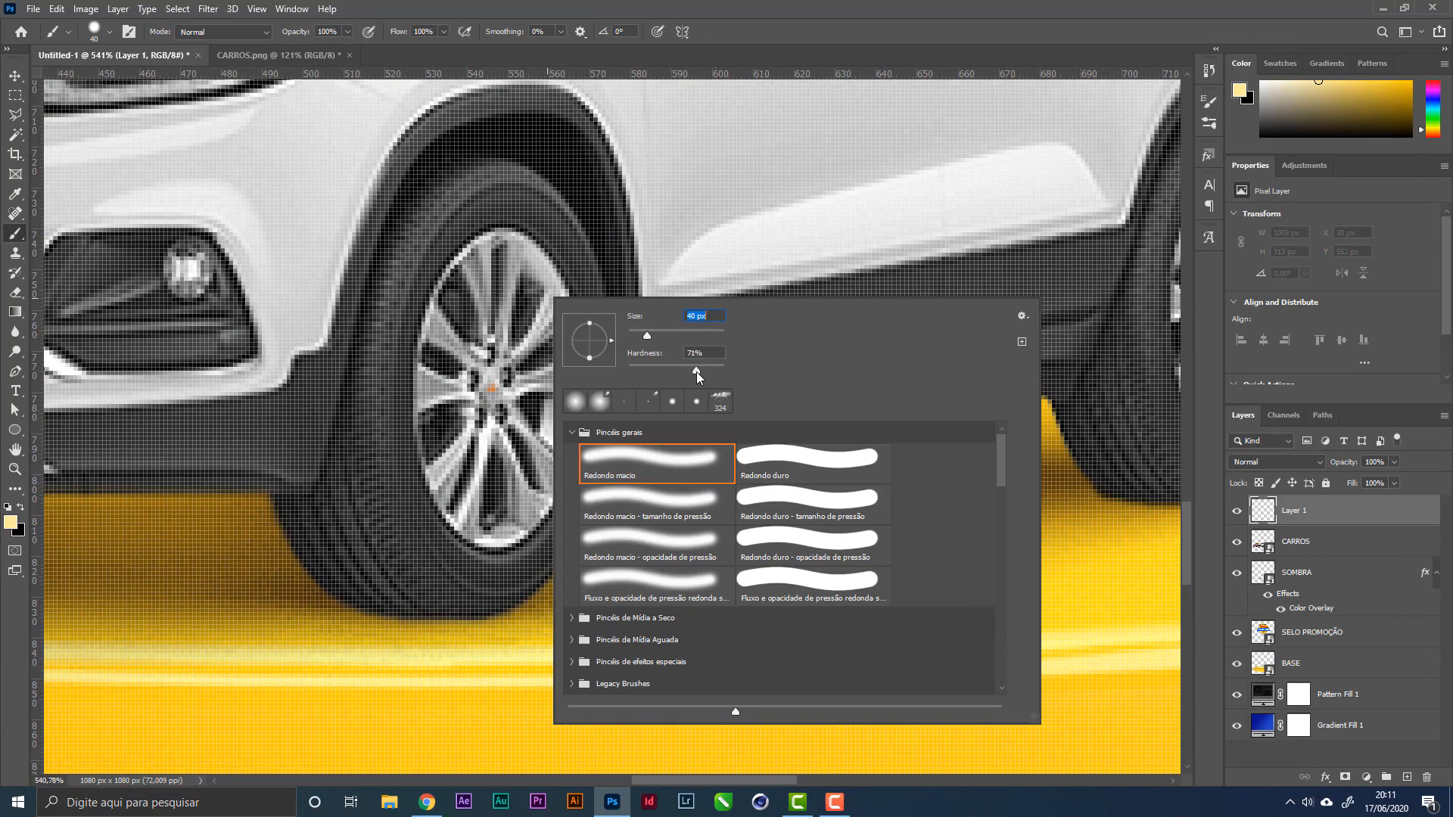
{"action": "key", "text": "Return"}
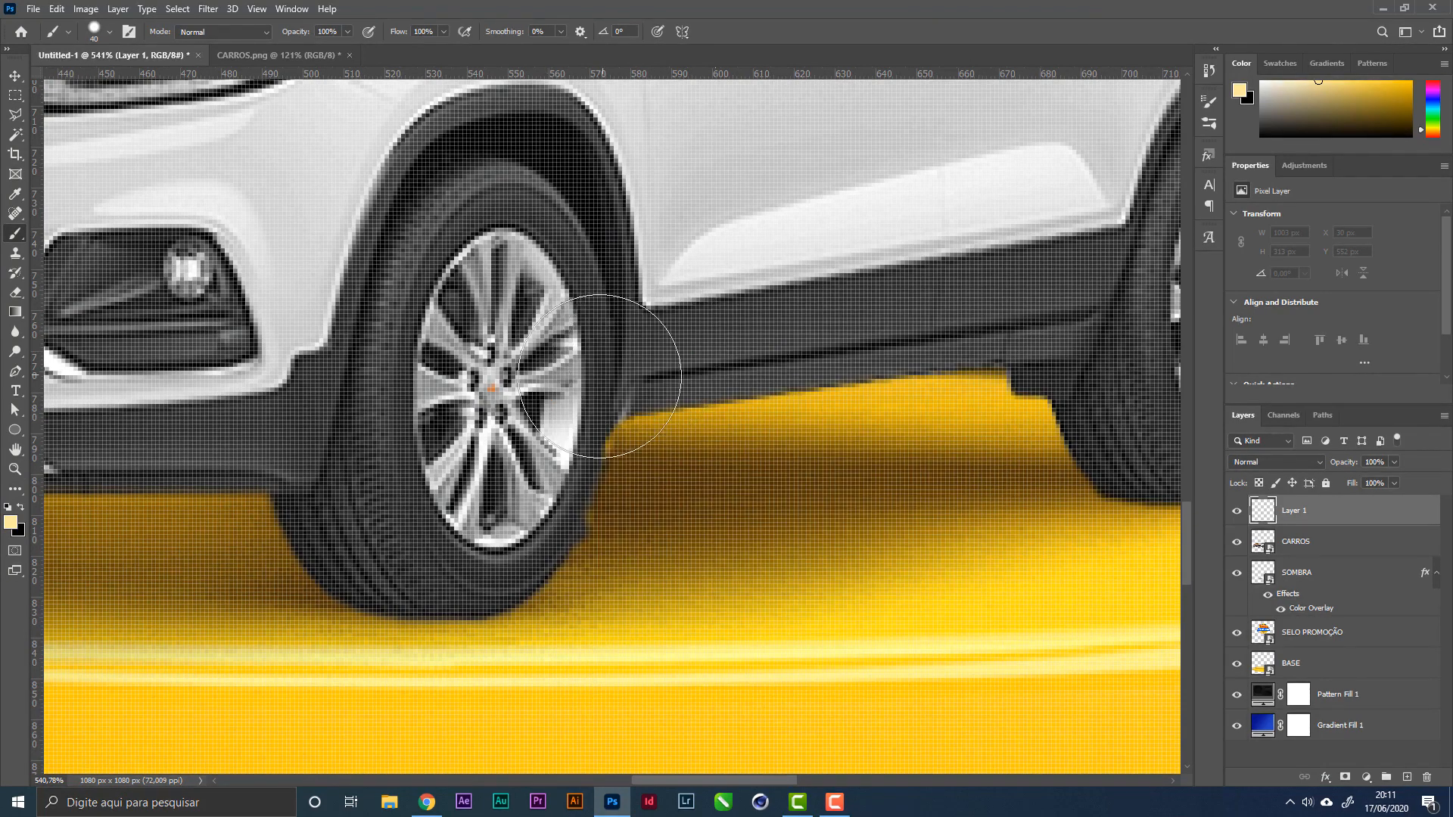
{"action": "key", "text": "bracketleft"}
{"action": "key", "text": "bracketleft"}
{"action": "key", "text": "bracketleft"}
{"action": "key", "text": "bracketleft"}
{"action": "key", "text": "bracketleft"}
{"action": "key", "text": "bracketleft"}
{"action": "key", "text": "bracketleft"}
{"action": "key", "text": "bracketleft"}
Step: Paint over the notched edge of the white car's front tire with its sampled dark color and place the painted layer beneath CARROS
{"action": "key", "text": "i"}
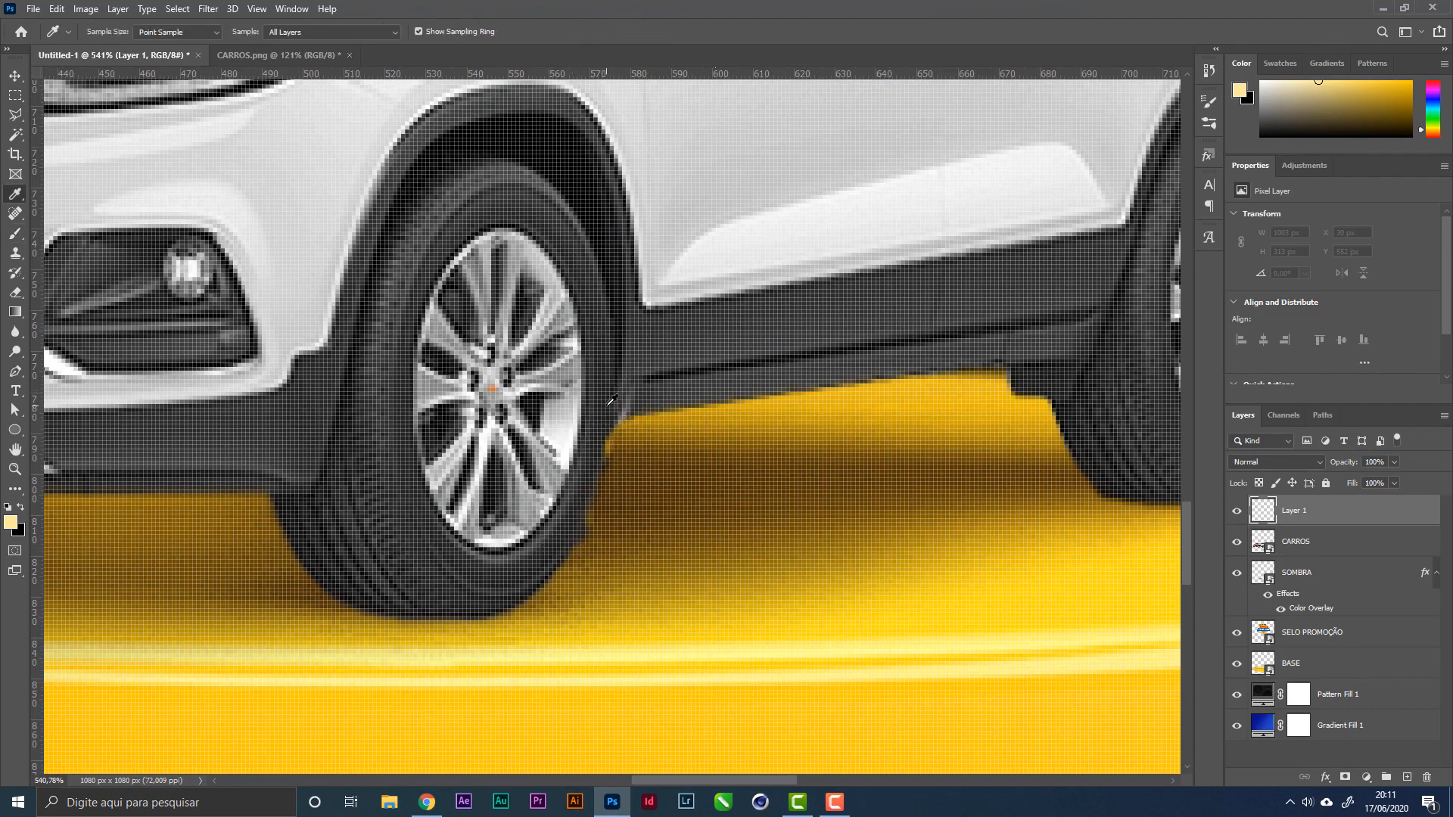
{"action": "left_click", "coordinate": [573, 514]}
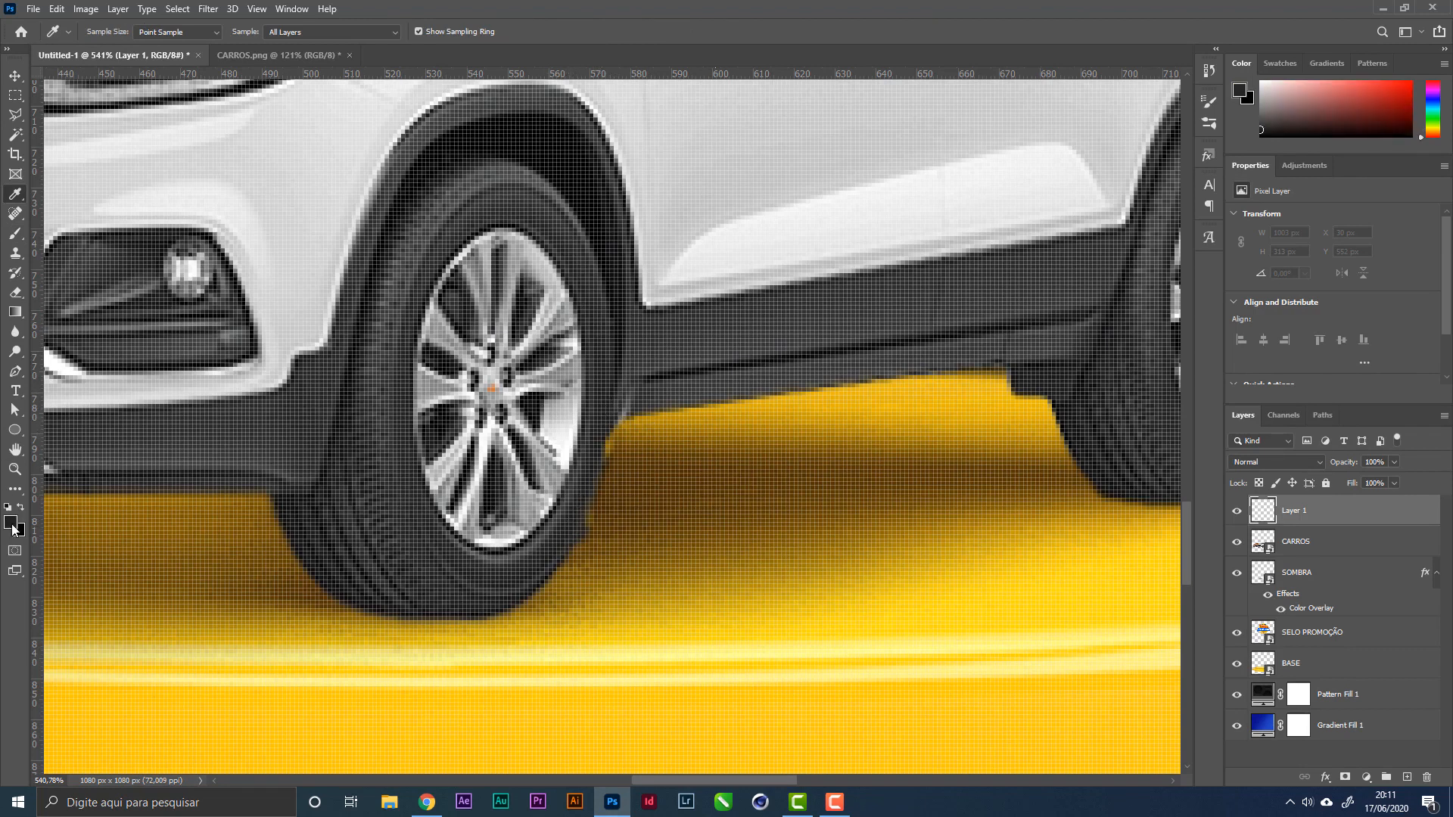
{"action": "key", "text": "b"}
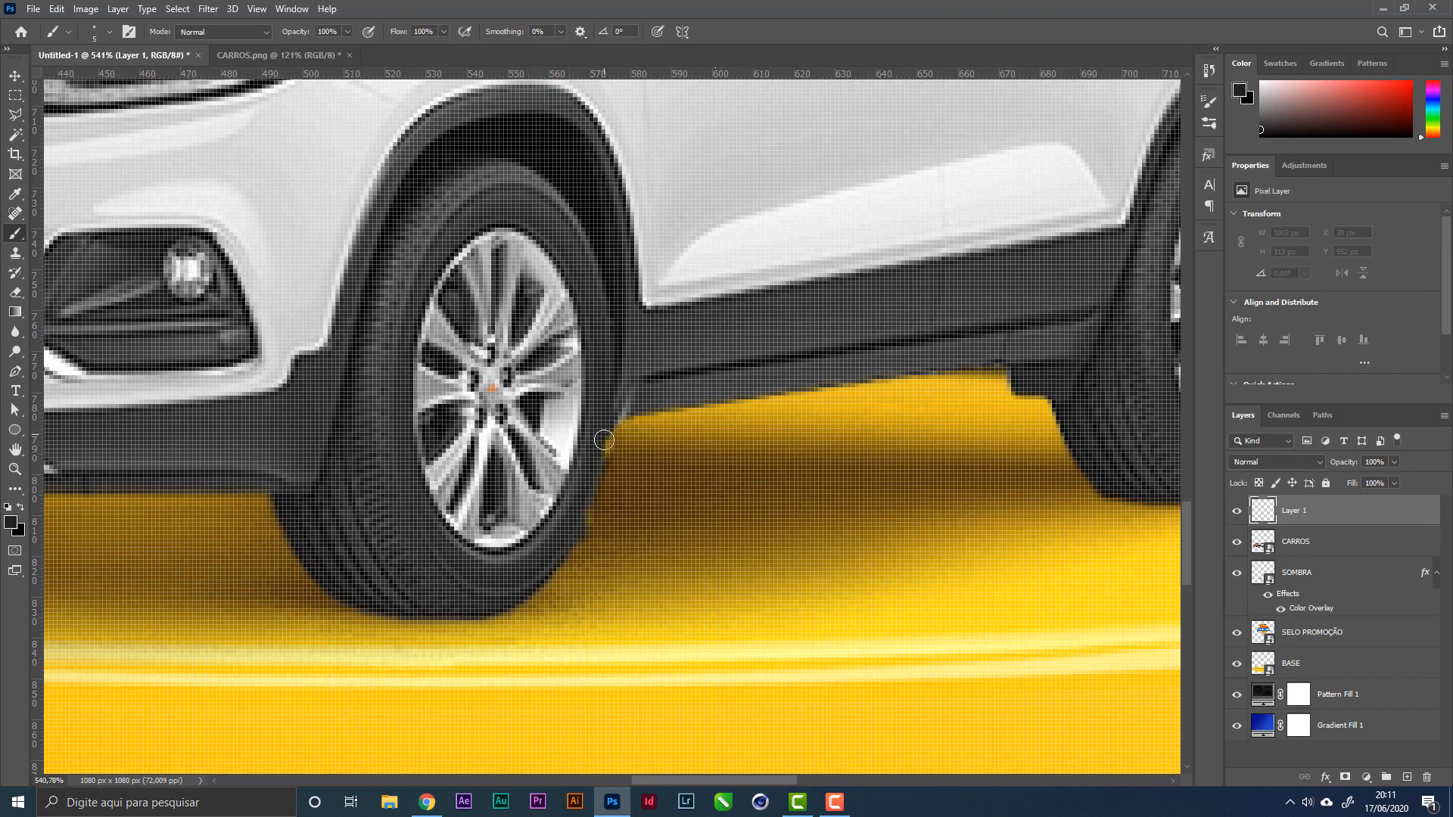
{"action": "left_click_drag", "start_coordinate": [597, 471], "coordinate": [551, 549]}
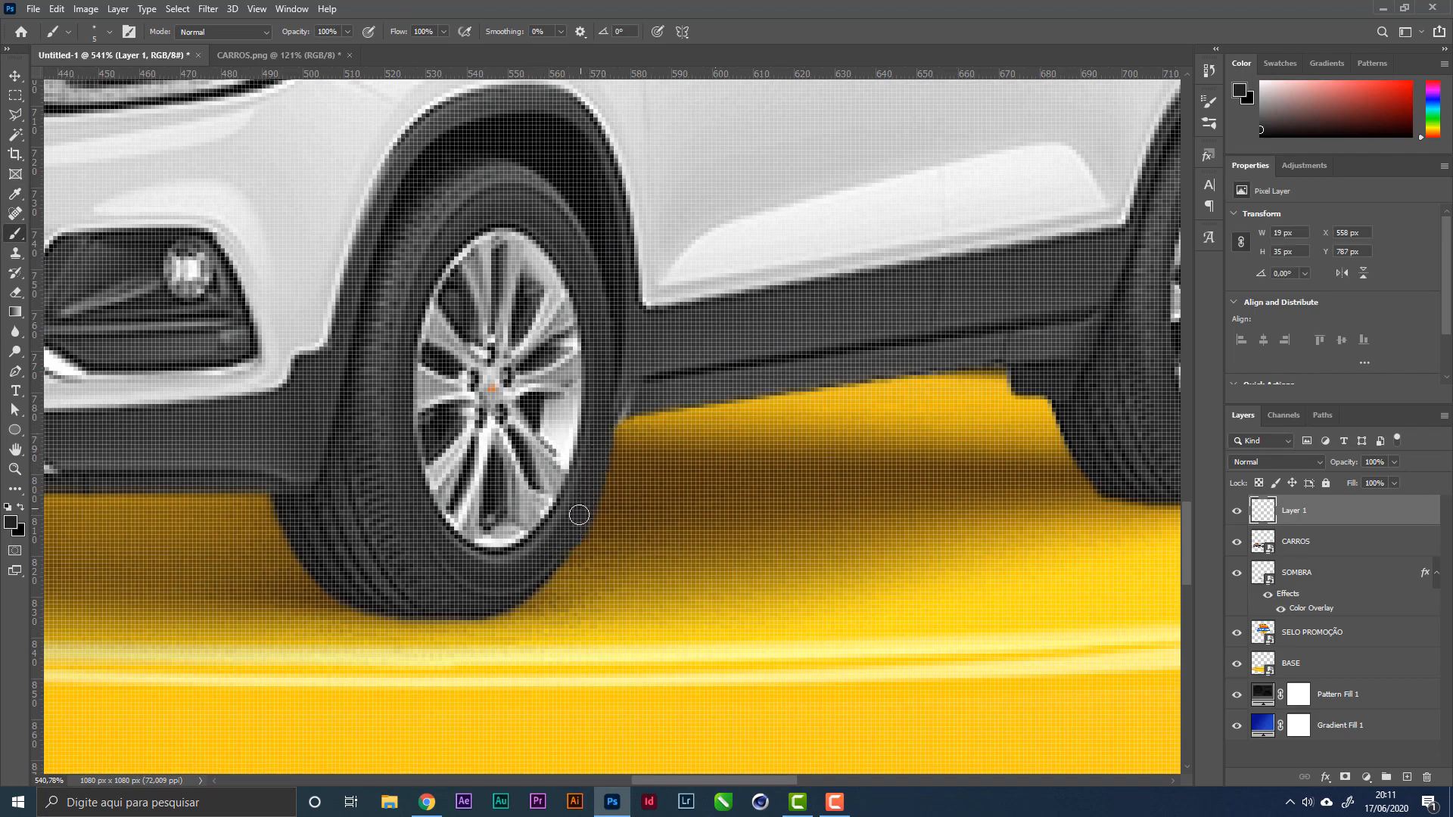
{"action": "mouse_move", "coordinate": [567, 549]}
{"action": "left_mouse_down"}
{"action": "mouse_move", "coordinate": [554, 543]}
{"action": "mouse_move", "coordinate": [539, 581]}
{"action": "left_mouse_up"}
{"action": "left_click_drag", "start_coordinate": [1366, 536], "coordinate": [1362, 553]}
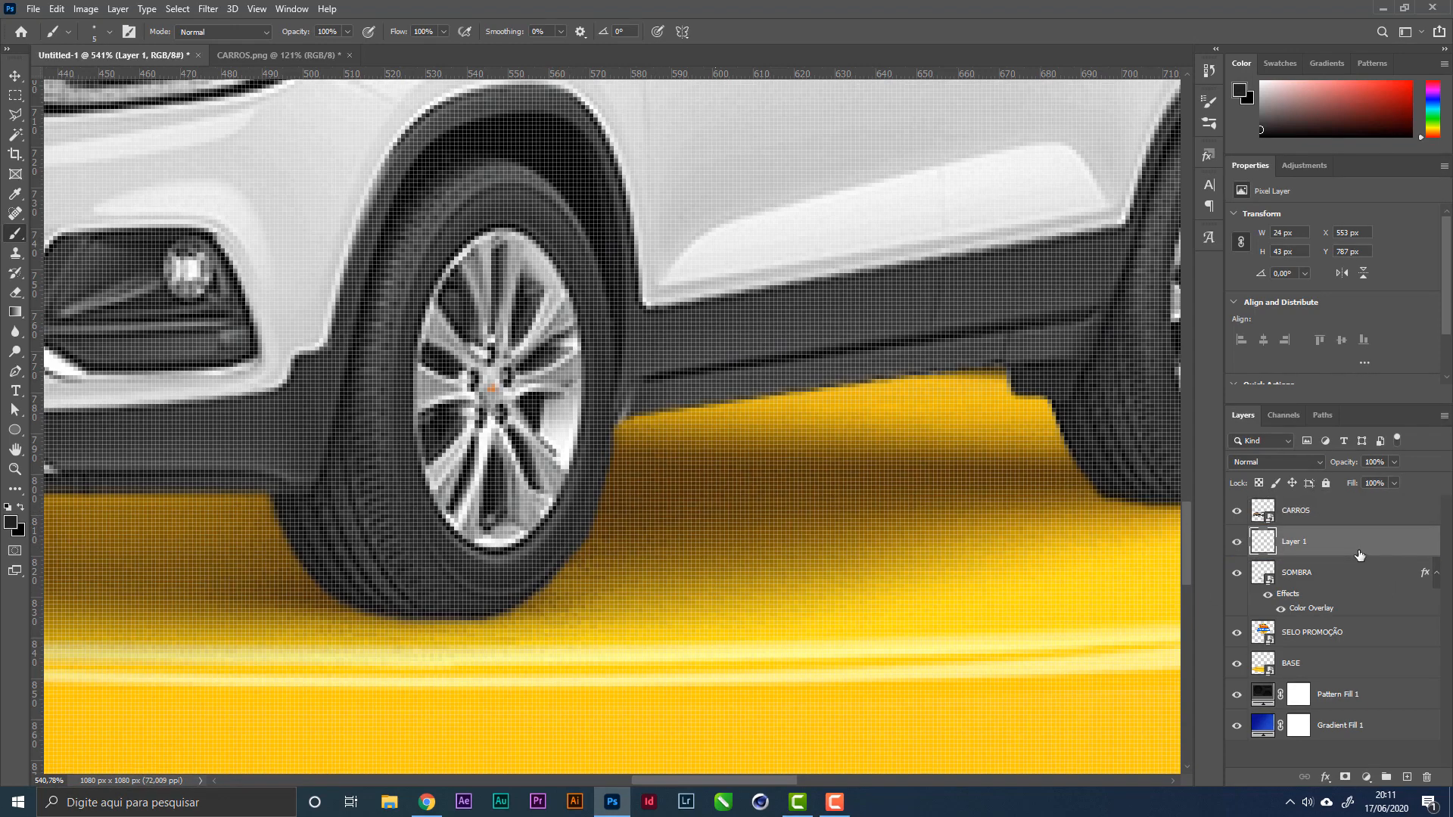
Step: Set the Eraser to 72% hardness and reduce its size to 5 px
{"action": "key", "text": "e"}
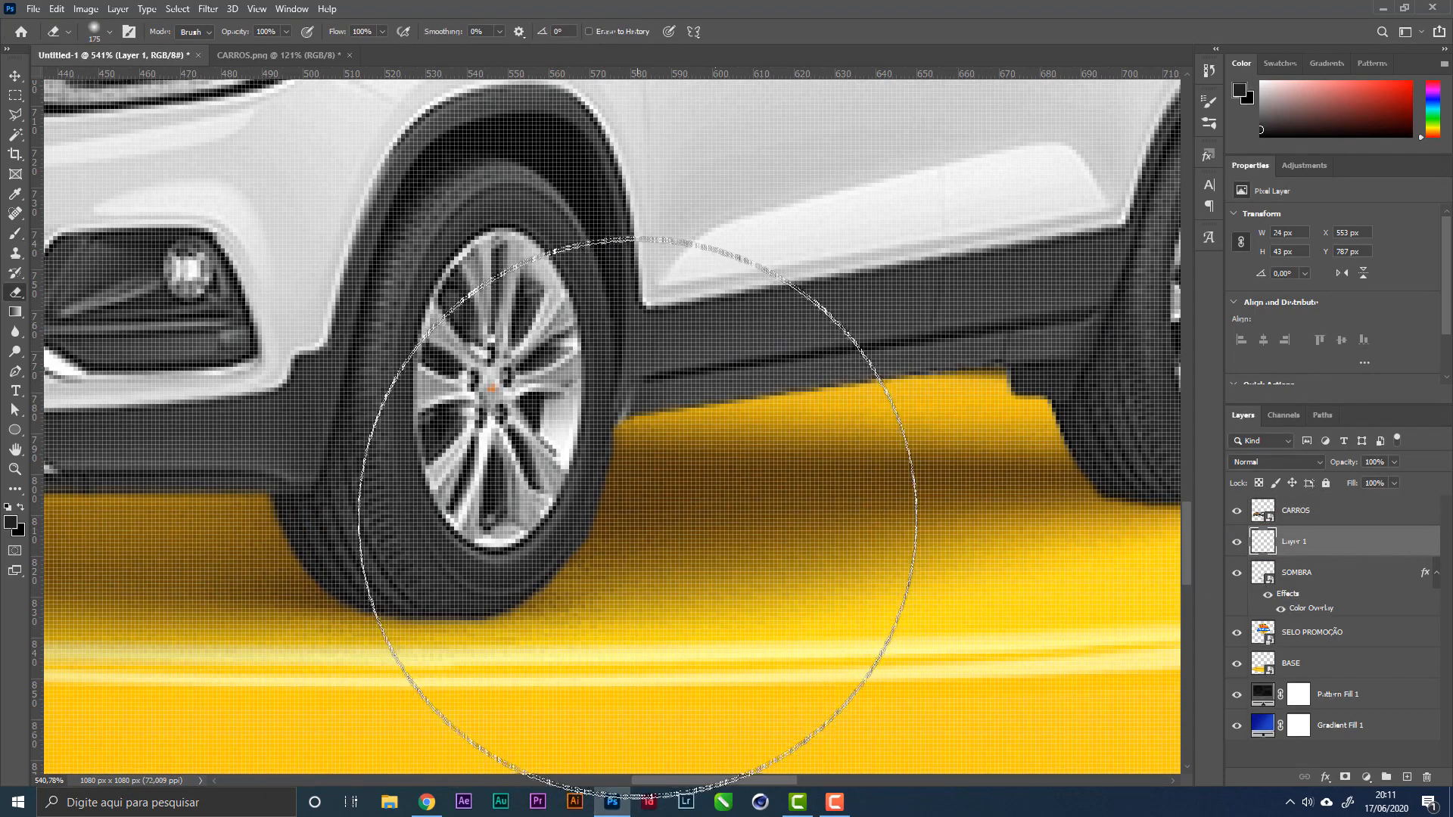
{"action": "key", "text": "bracketleft"}
{"action": "key", "text": "bracketleft"}
{"action": "key", "text": "bracketleft"}
{"action": "key", "text": "bracketleft"}
{"action": "key", "text": "bracketleft"}
{"action": "key", "text": "bracketleft"}
{"action": "key", "text": "bracketleft"}
{"action": "key", "text": "bracketleft"}
{"action": "key", "text": "bracketleft"}
{"action": "key", "text": "bracketleft"}
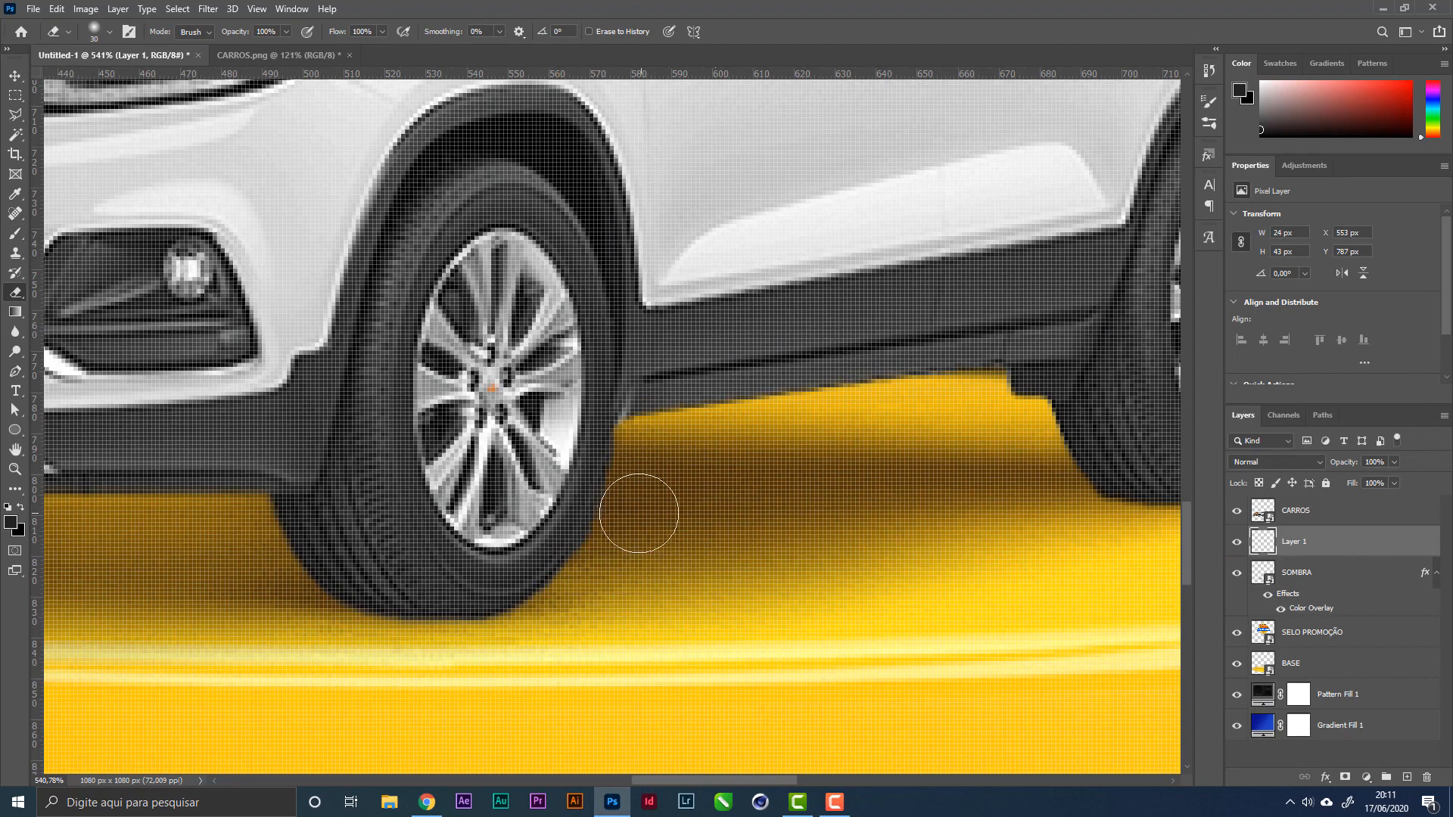
{"action": "key", "text": "bracketleft"}
{"action": "key", "text": "bracketleft"}
{"action": "key", "text": "bracketleft"}
{"action": "right_click", "coordinate": [655, 485]}
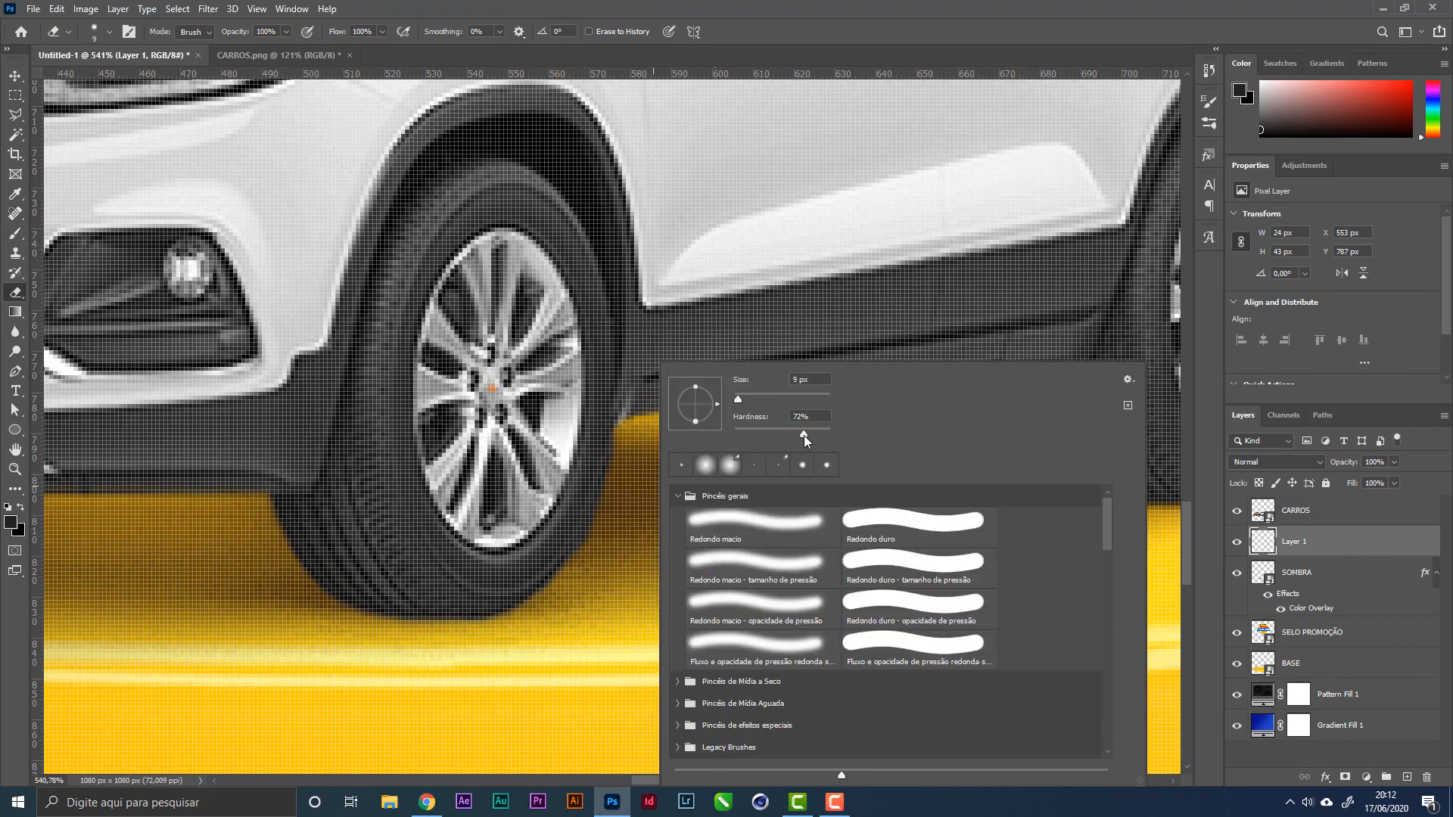
{"action": "left_click_drag", "start_coordinate": [804, 435], "coordinate": [804, 434]}
{"action": "left_click", "coordinate": [931, 6]}
{"action": "key", "text": "bracketleft"}
{"action": "key", "text": "bracketleft"}
{"action": "key", "text": "bracketleft"}
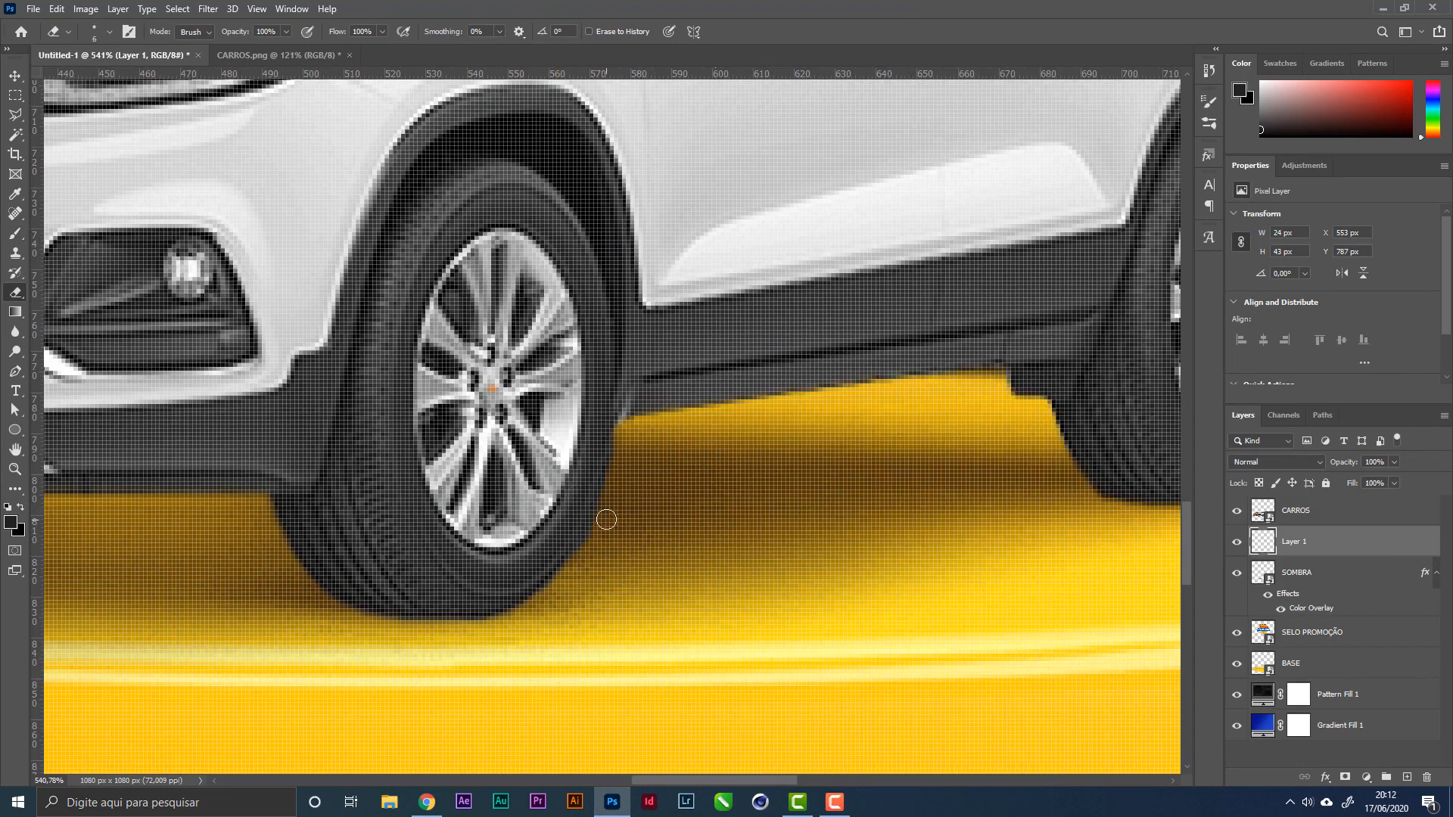
{"action": "key", "text": "bracketleft"}
Step: Rename the tire retouch layer as PNEU
{"action": "key", "text": "z"}
{"action": "left_click_drag", "start_coordinate": [713, 519], "coordinate": [612, 553]}
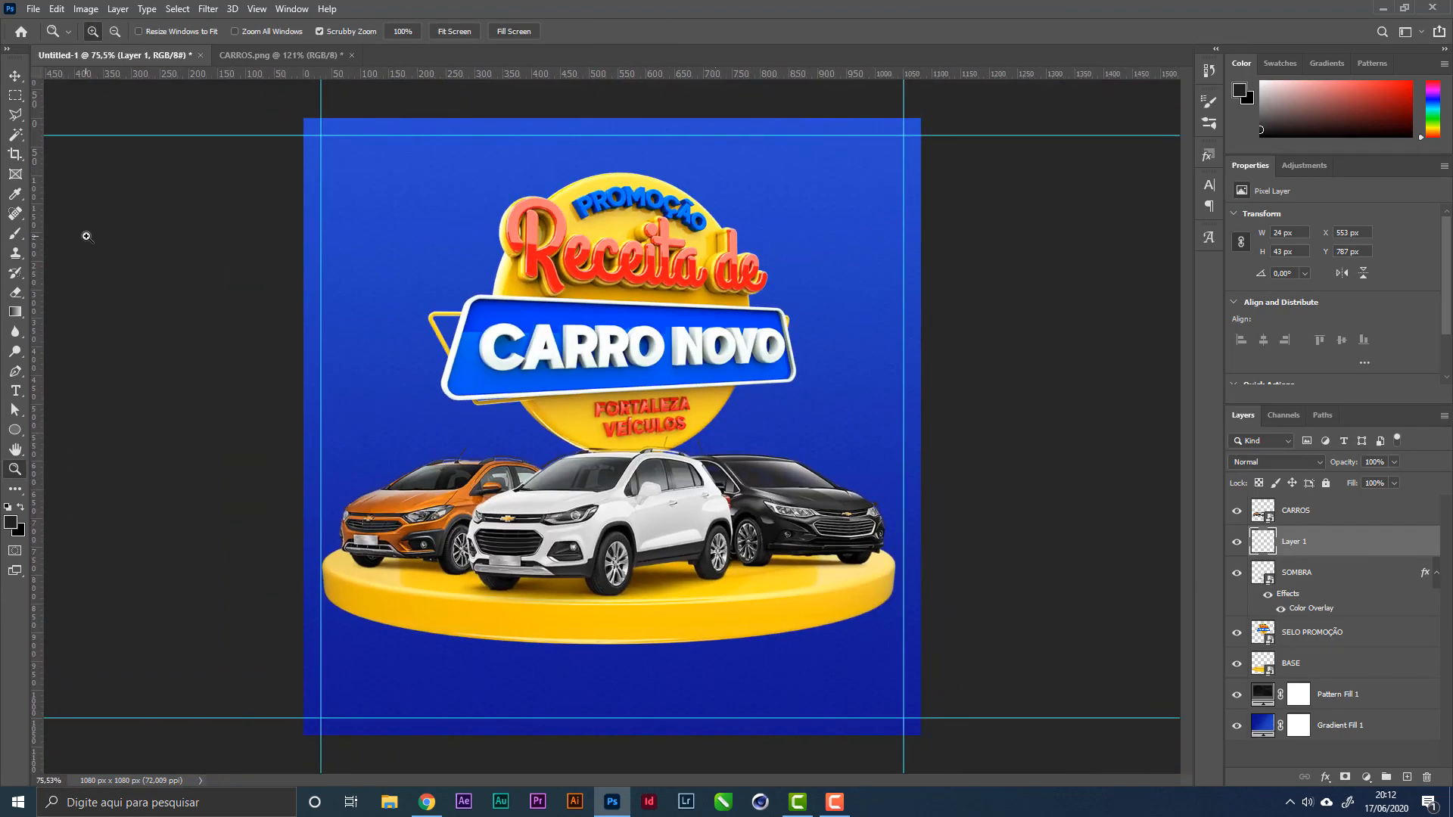
{"action": "left_click", "coordinate": [15, 75]}
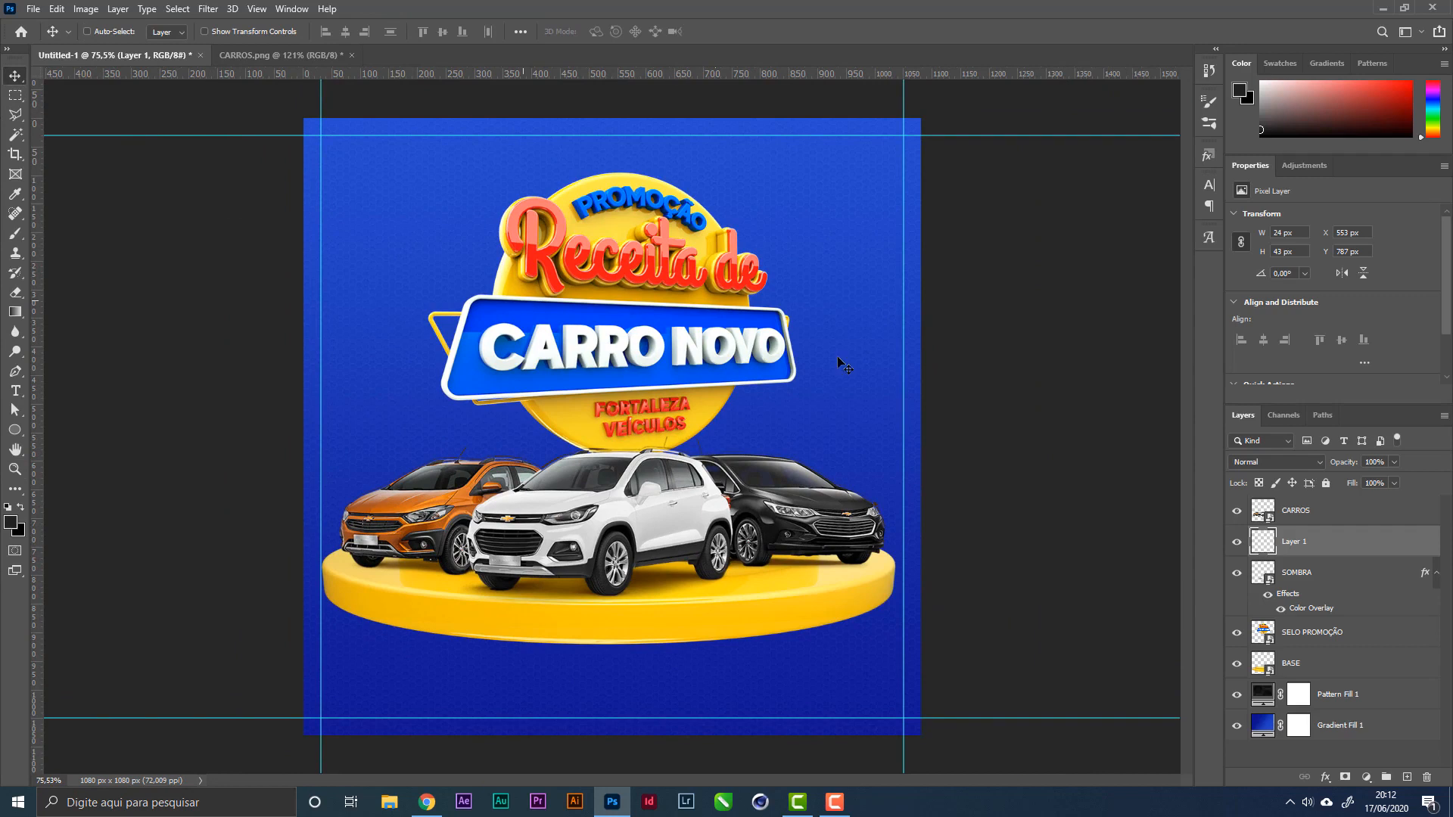
{"action": "double_click", "coordinate": [1294, 542]}
{"action": "key", "text": "Return"}
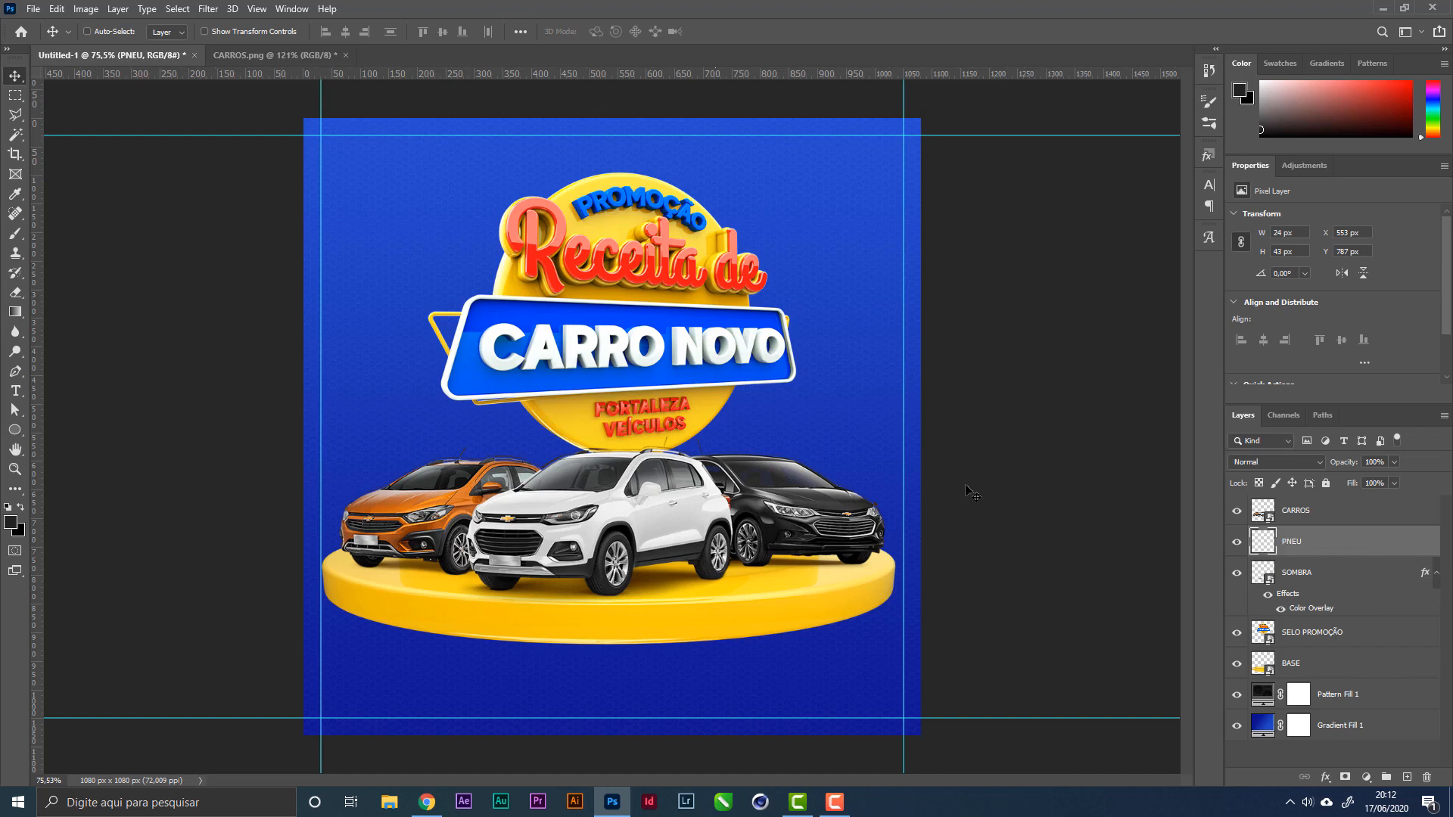
Step: Duplicate the SOMBRA layer with its Color Overlay and collapse the copy's effects list
{"action": "left_click", "coordinate": [1338, 579]}
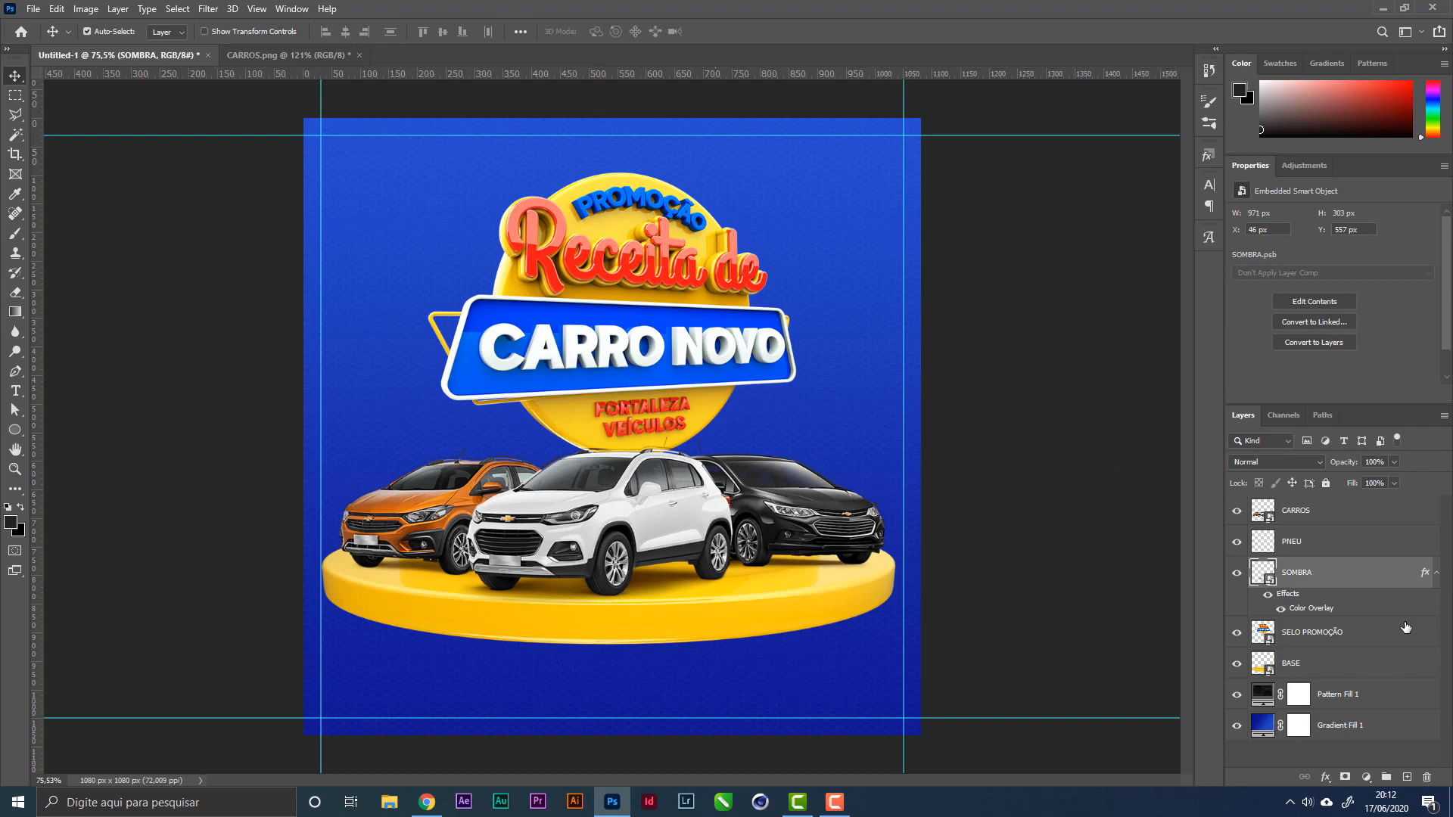
{"action": "key", "text": "ctrl+j"}
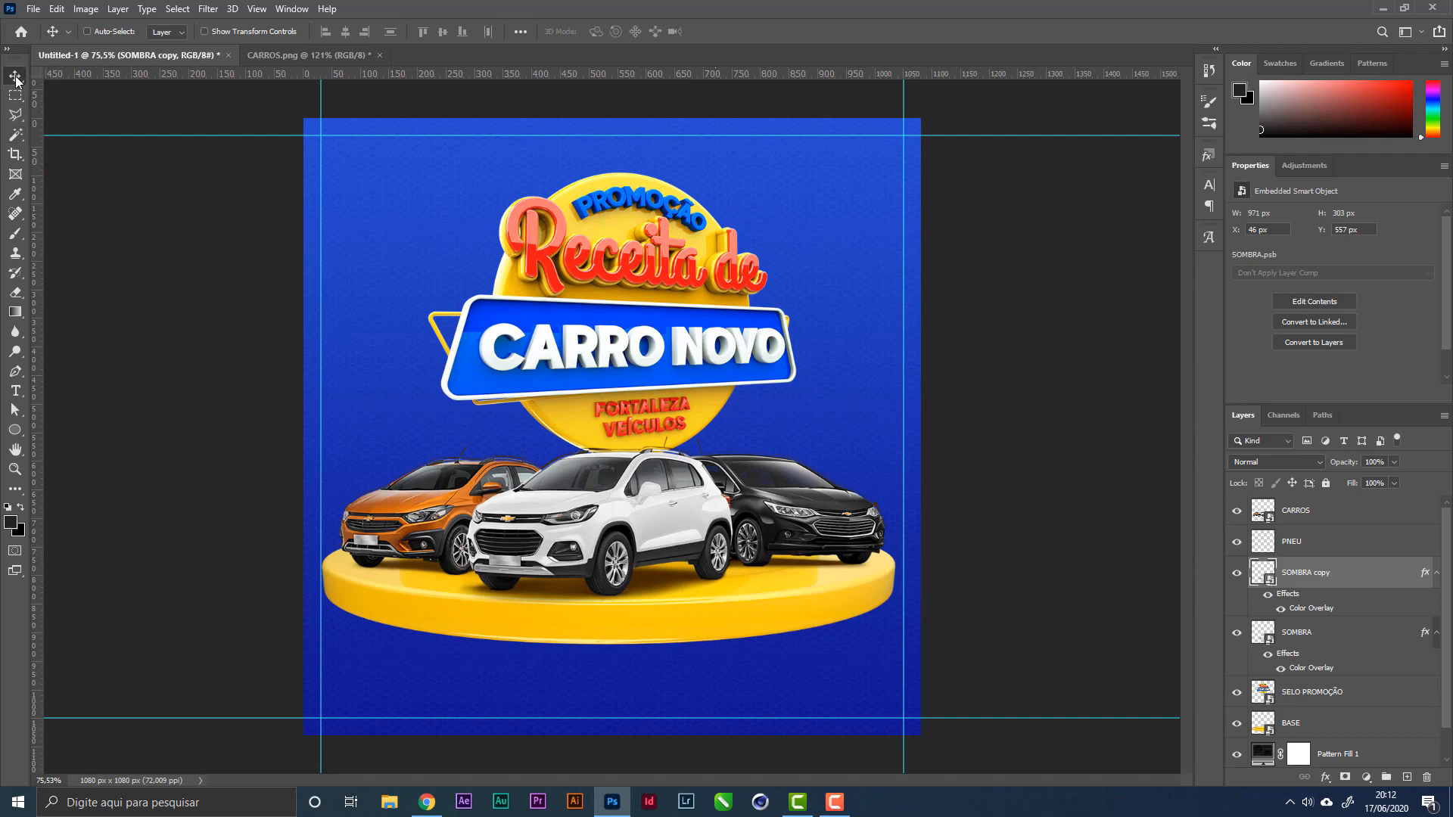
{"action": "left_click", "coordinate": [1436, 574]}
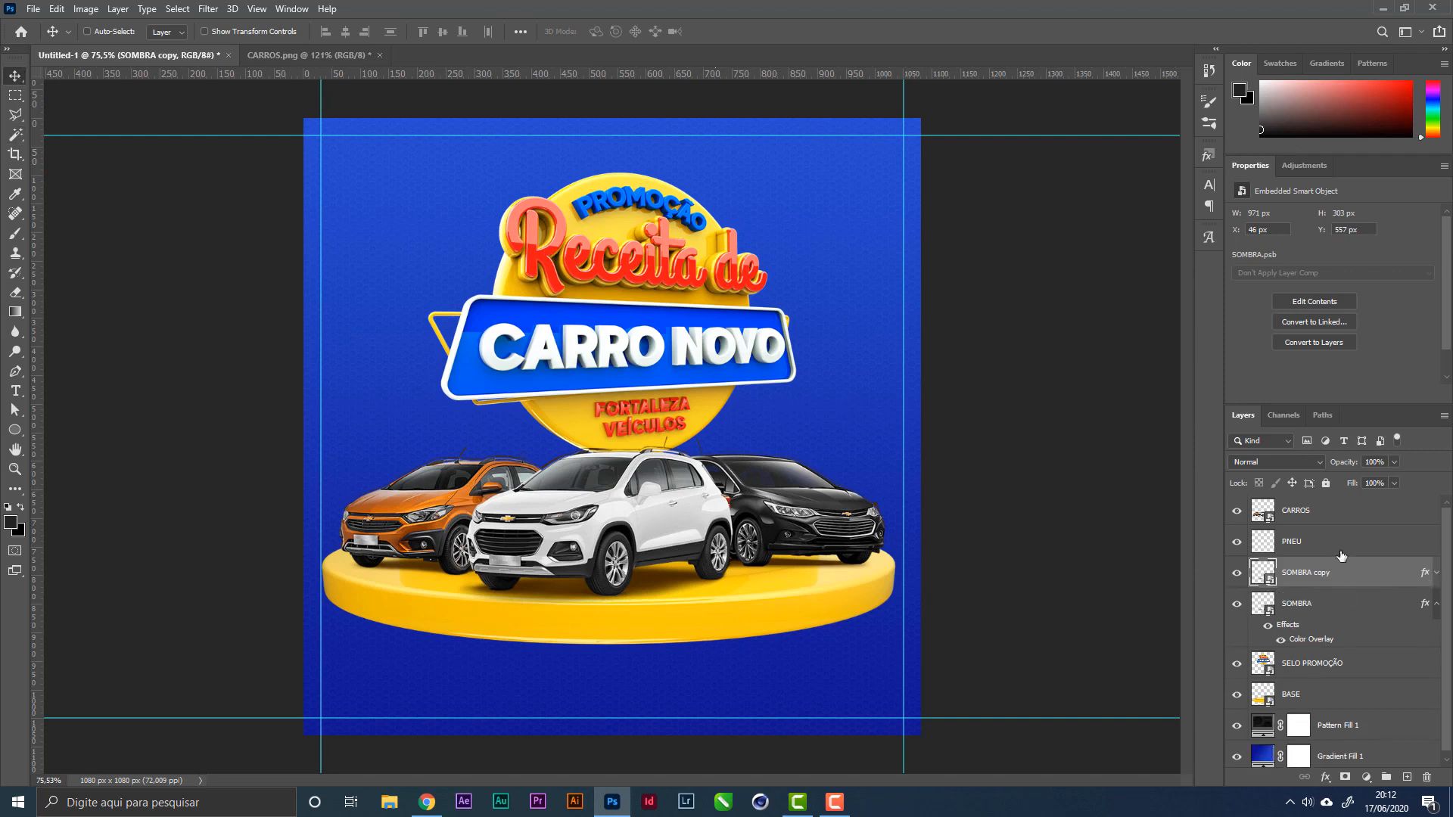
Step: Group the CARROS, PNEU, SOMBRA copy and SOMBRA layers and name the group CARROS
{"action": "left_click", "coordinate": [1346, 509]}
{"action": "left_click", "coordinate": [1317, 606], "text": "shift"}
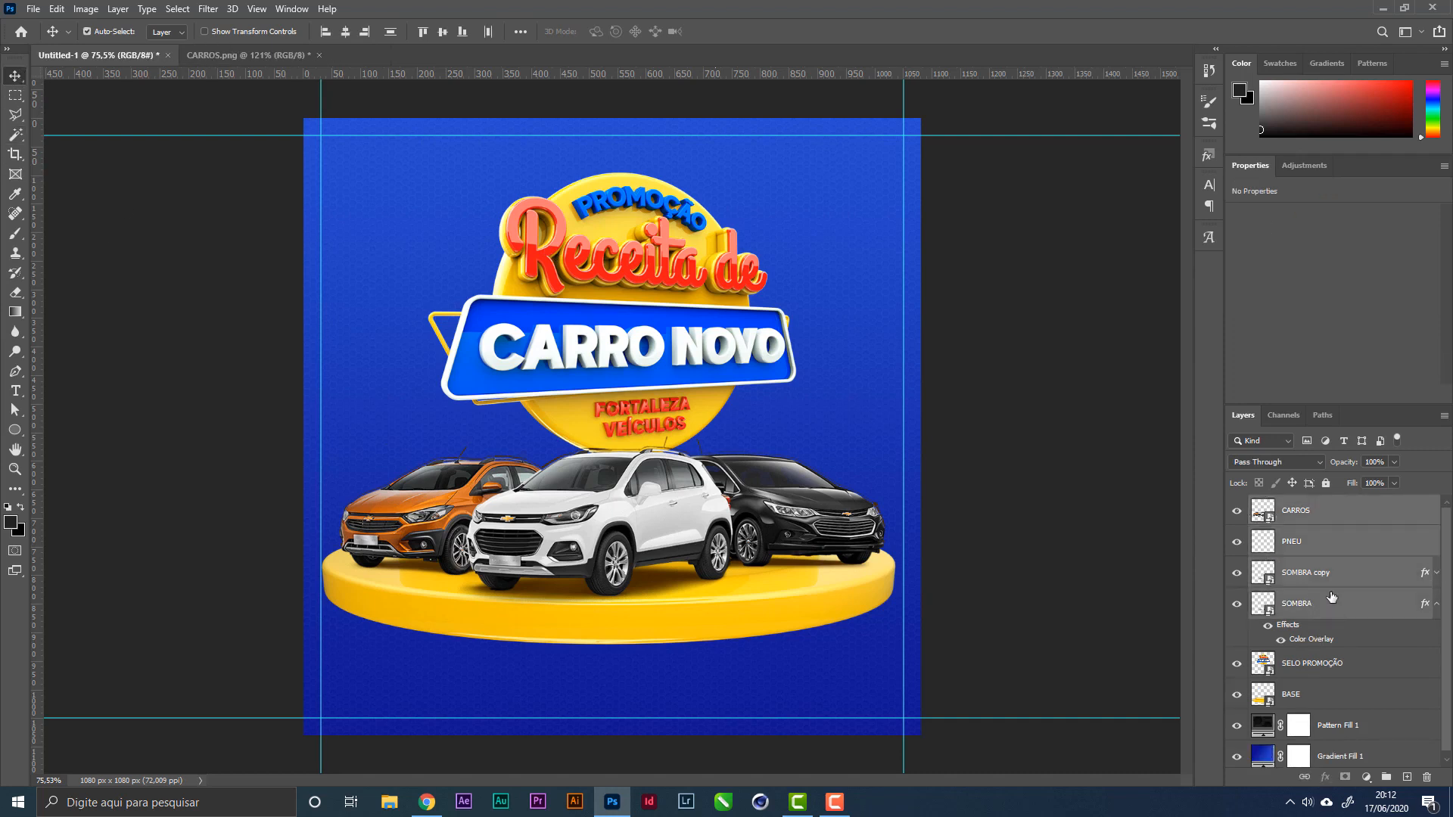
{"action": "key", "text": "ctrl+g"}
{"action": "double_click", "coordinate": [1302, 505]}
{"action": "type", "text": "ca"}
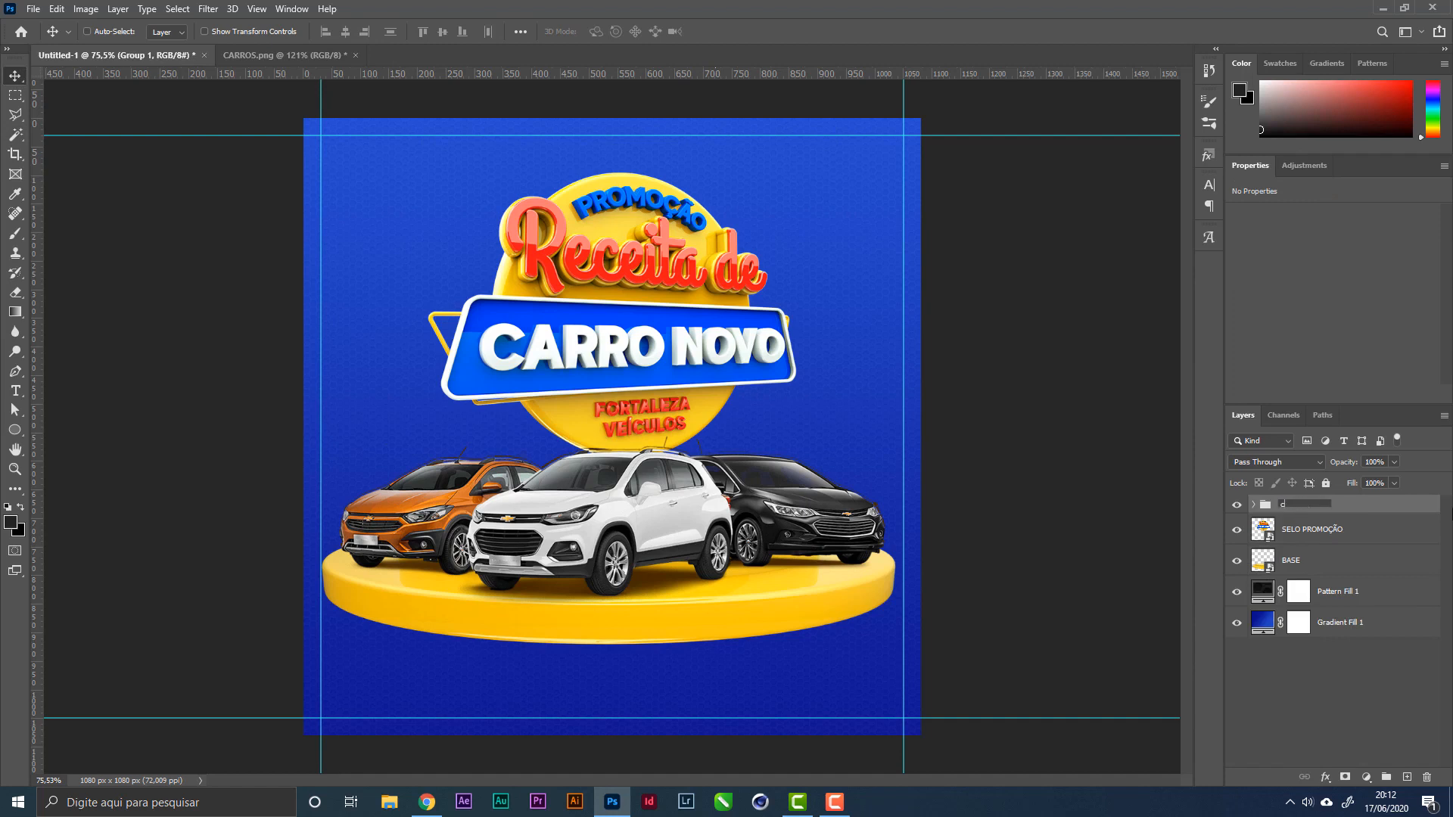
{"action": "type", "text": "RROS"}
{"action": "key", "text": "Return"}
Step: Place the PRÉDIOS and ARVORES images from the PROMOÇÃO DE CARROS folder as embedded objects
{"action": "left_click", "coordinate": [34, 8]}
{"action": "left_click", "coordinate": [97, 312]}
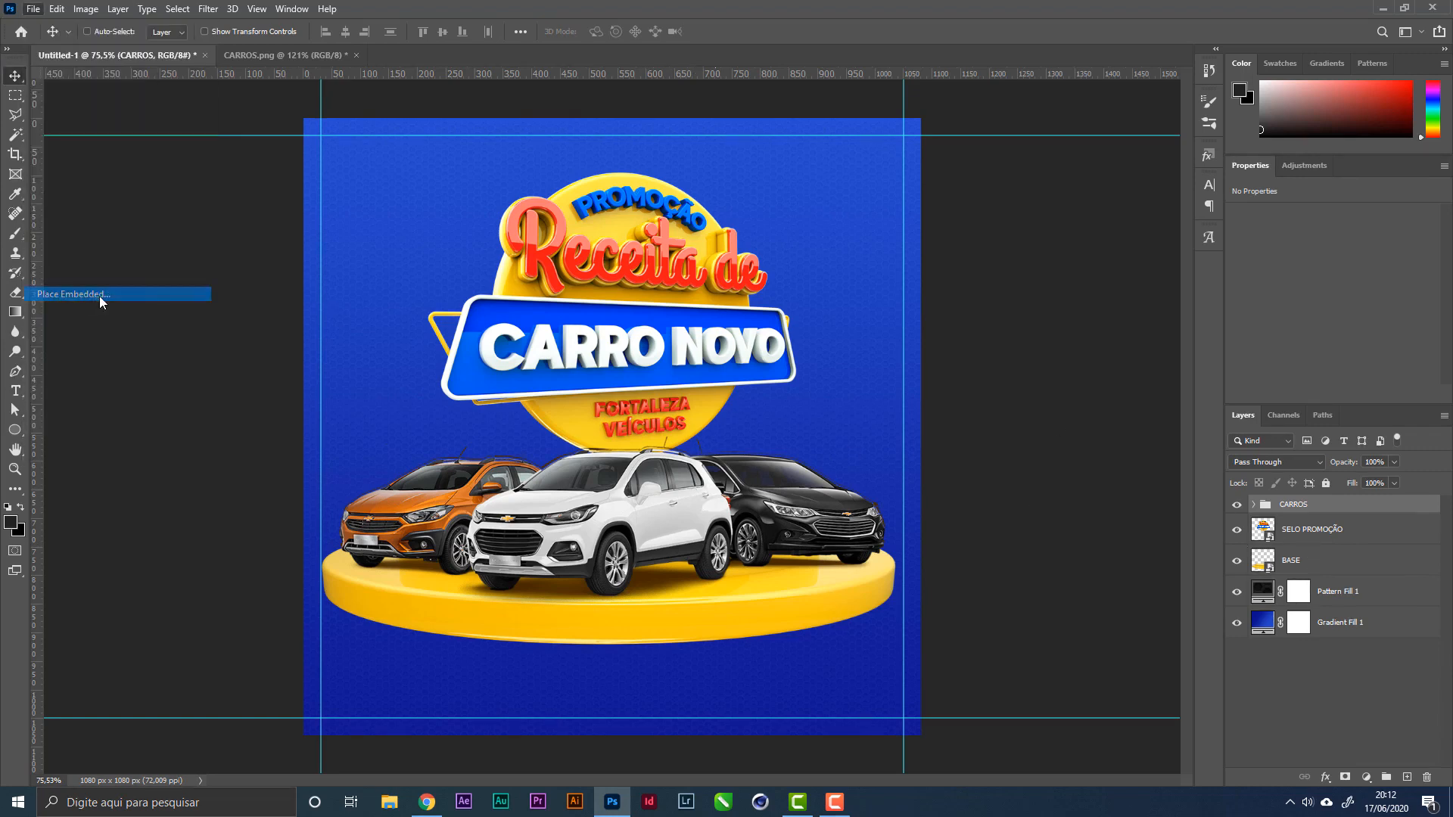
{"action": "double_click", "coordinate": [666, 128]}
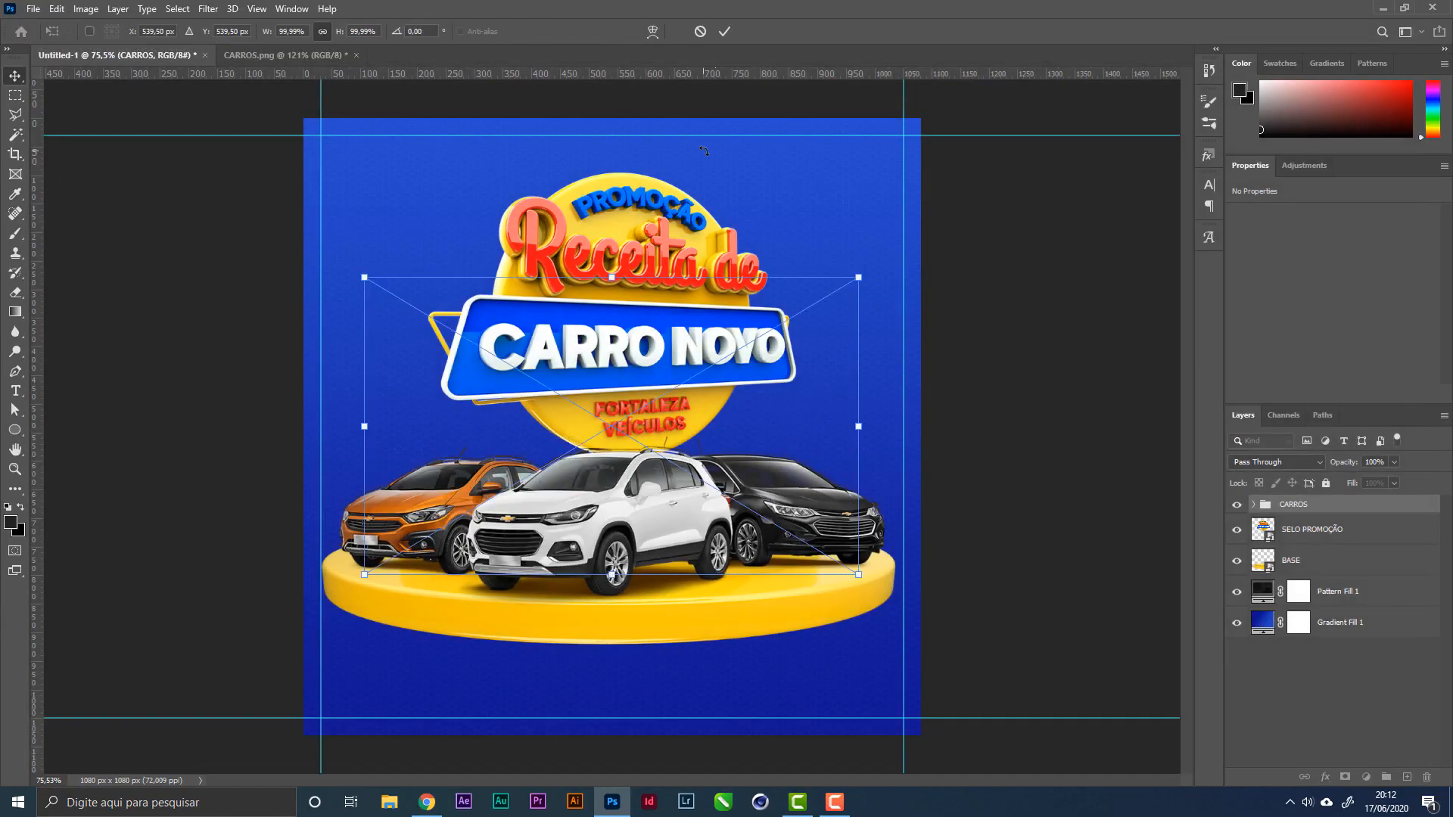
{"action": "key", "text": "Return"}
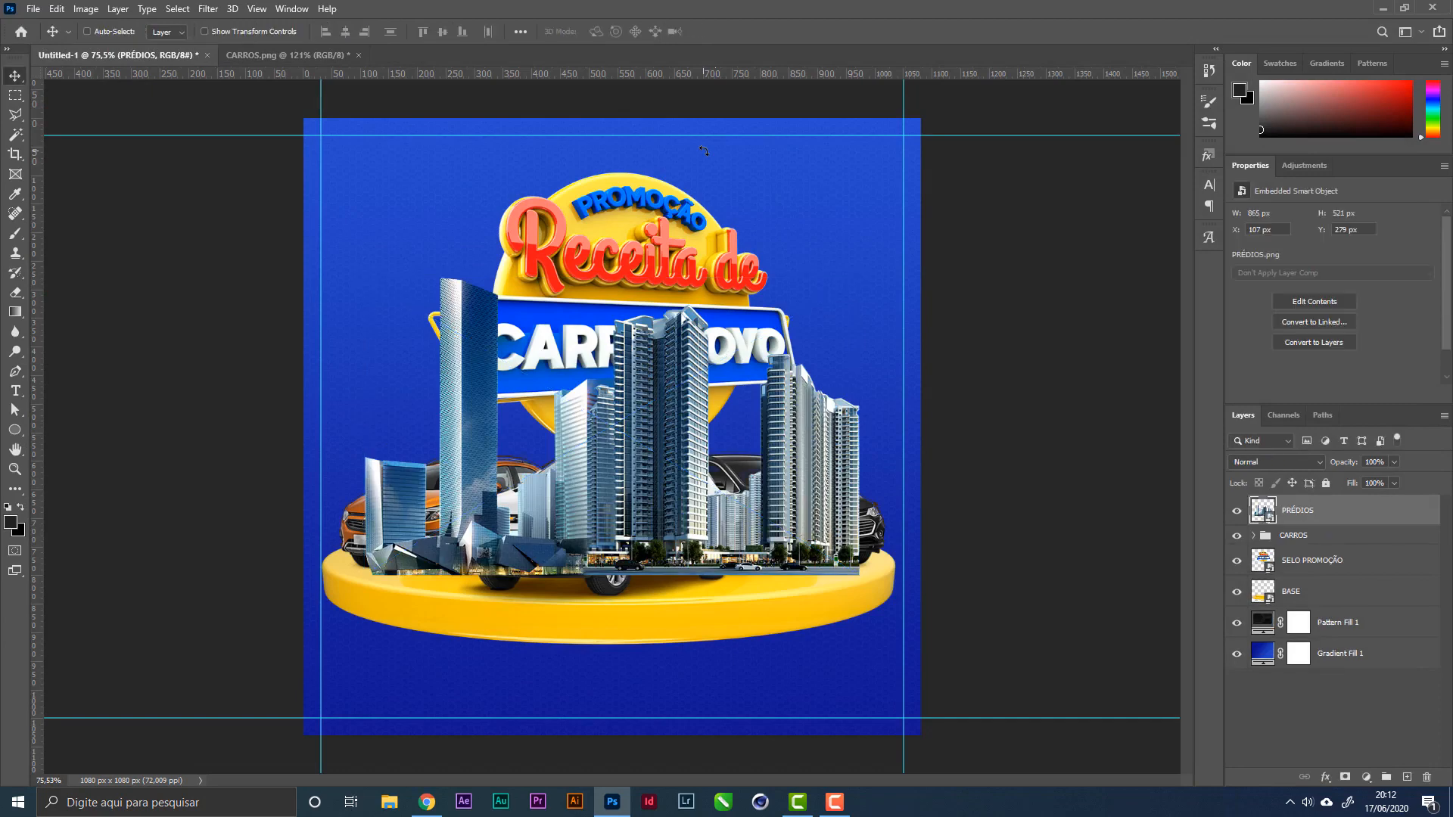
{"action": "left_click", "coordinate": [34, 8]}
{"action": "left_click", "coordinate": [84, 294]}
{"action": "double_click", "coordinate": [176, 129]}
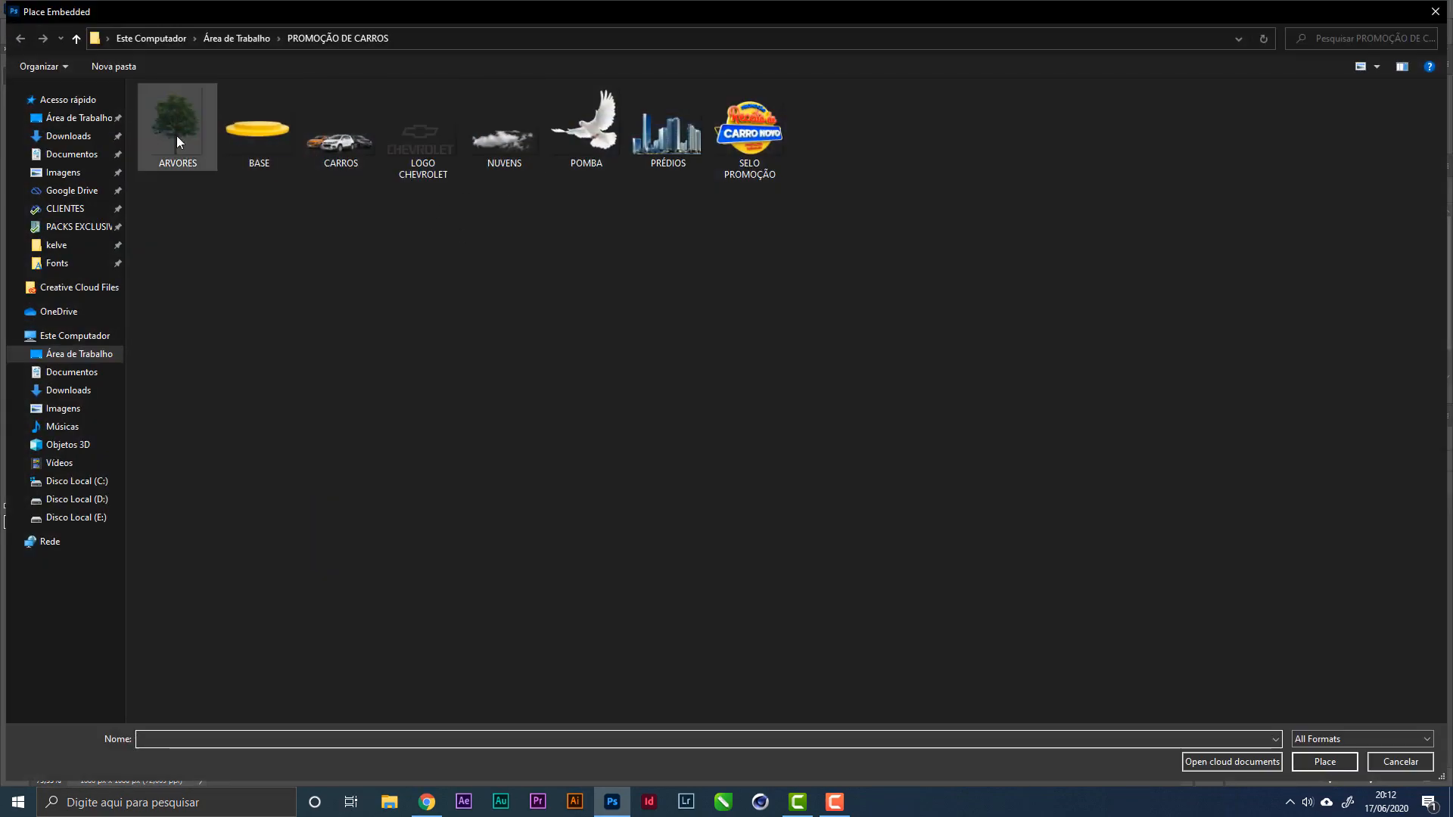
{"action": "key", "text": "Return"}
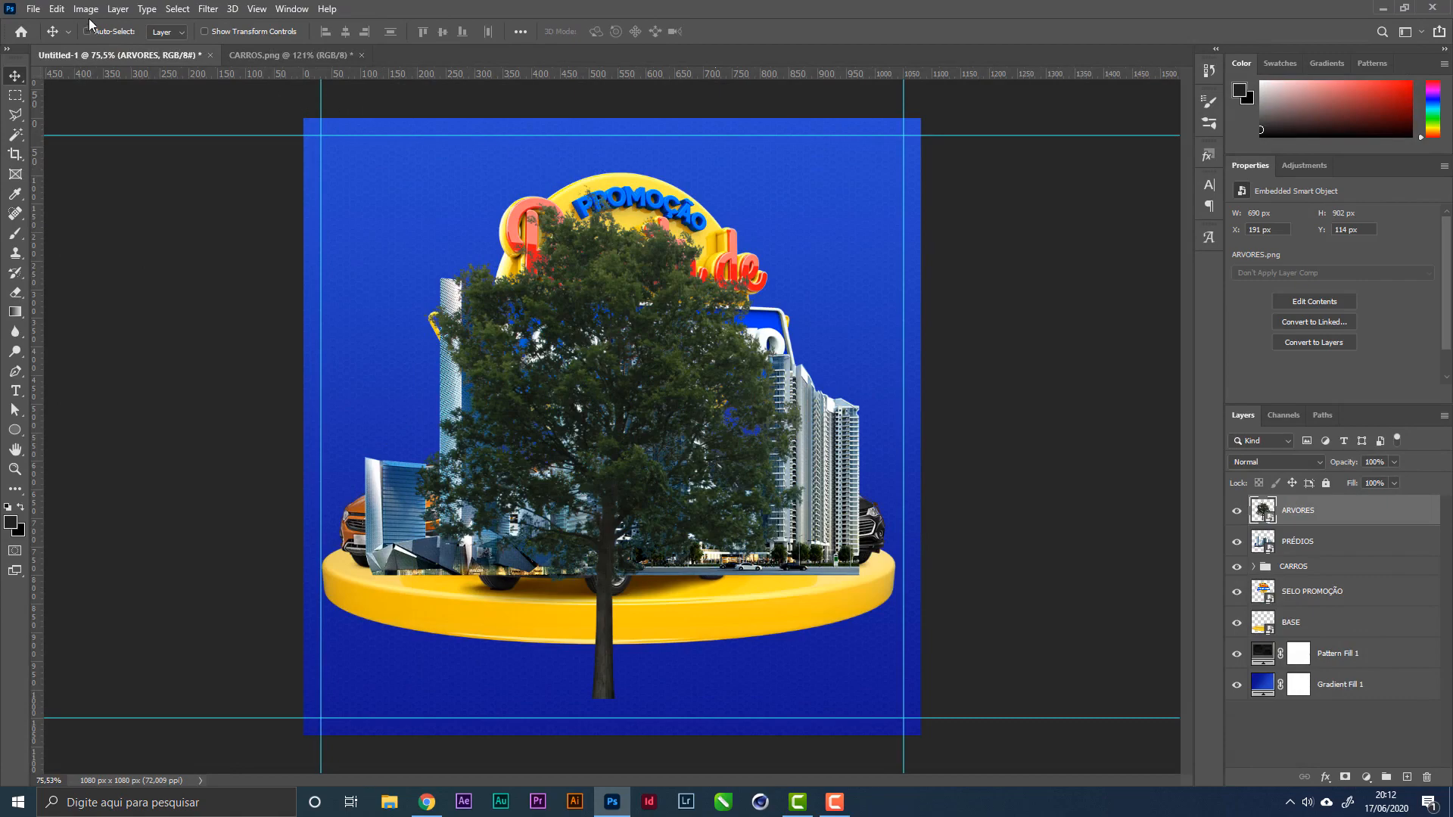
Step: Place the POMBA and NUVENS images from the same folder as embedded objects
{"action": "left_click", "coordinate": [34, 8]}
{"action": "left_click", "coordinate": [83, 295]}
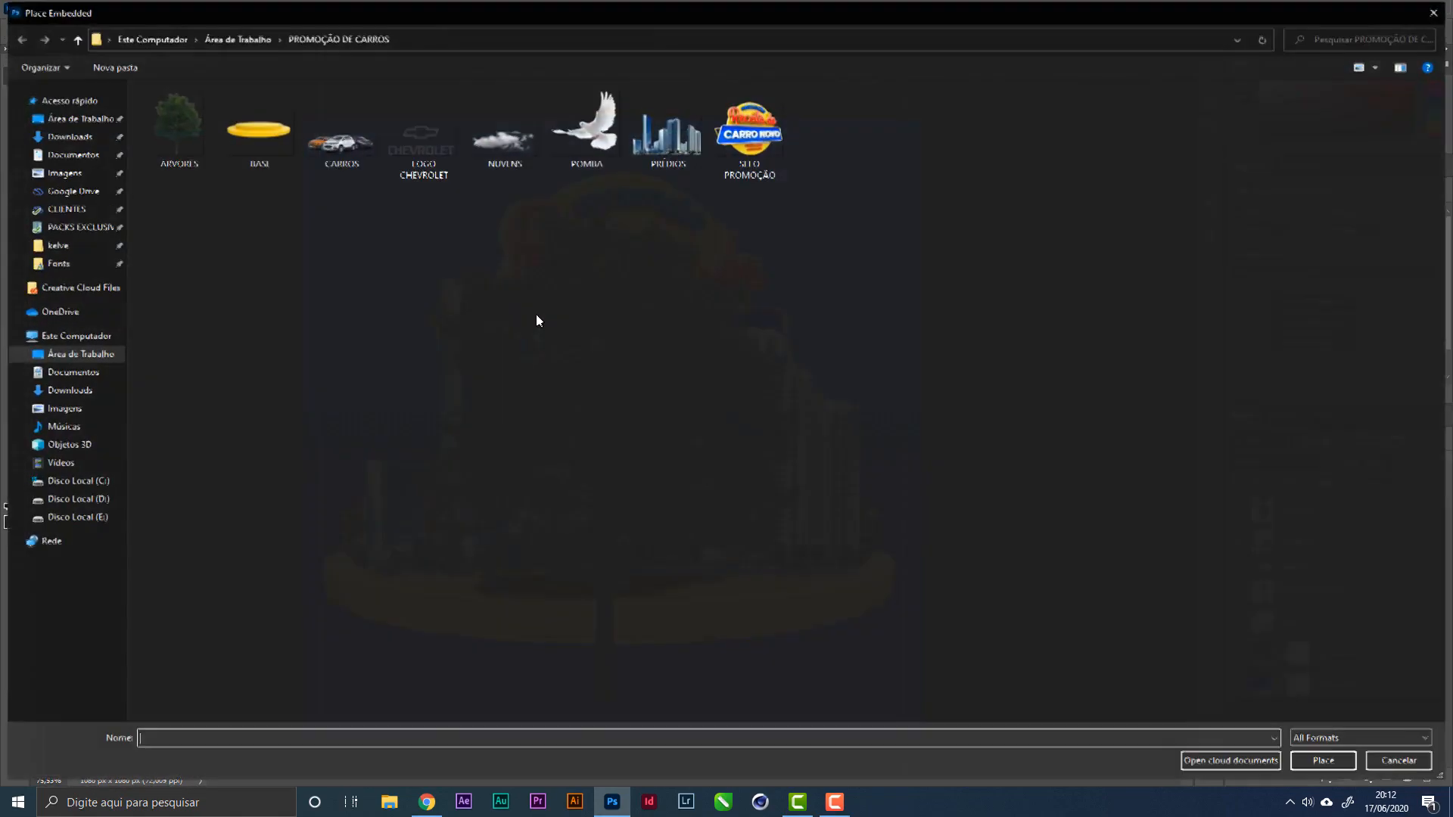
{"action": "double_click", "coordinate": [590, 136]}
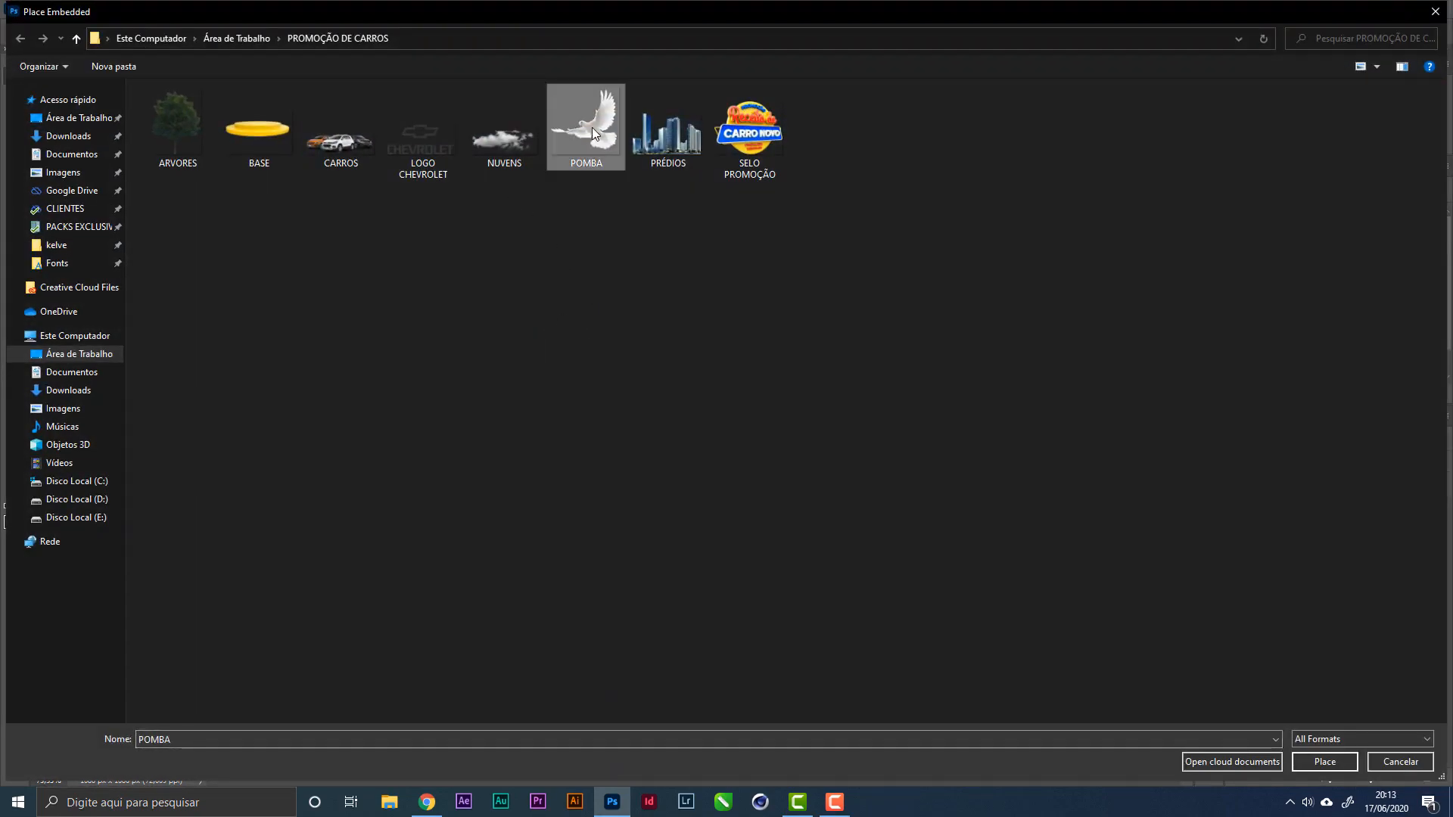
{"action": "key", "text": "Return"}
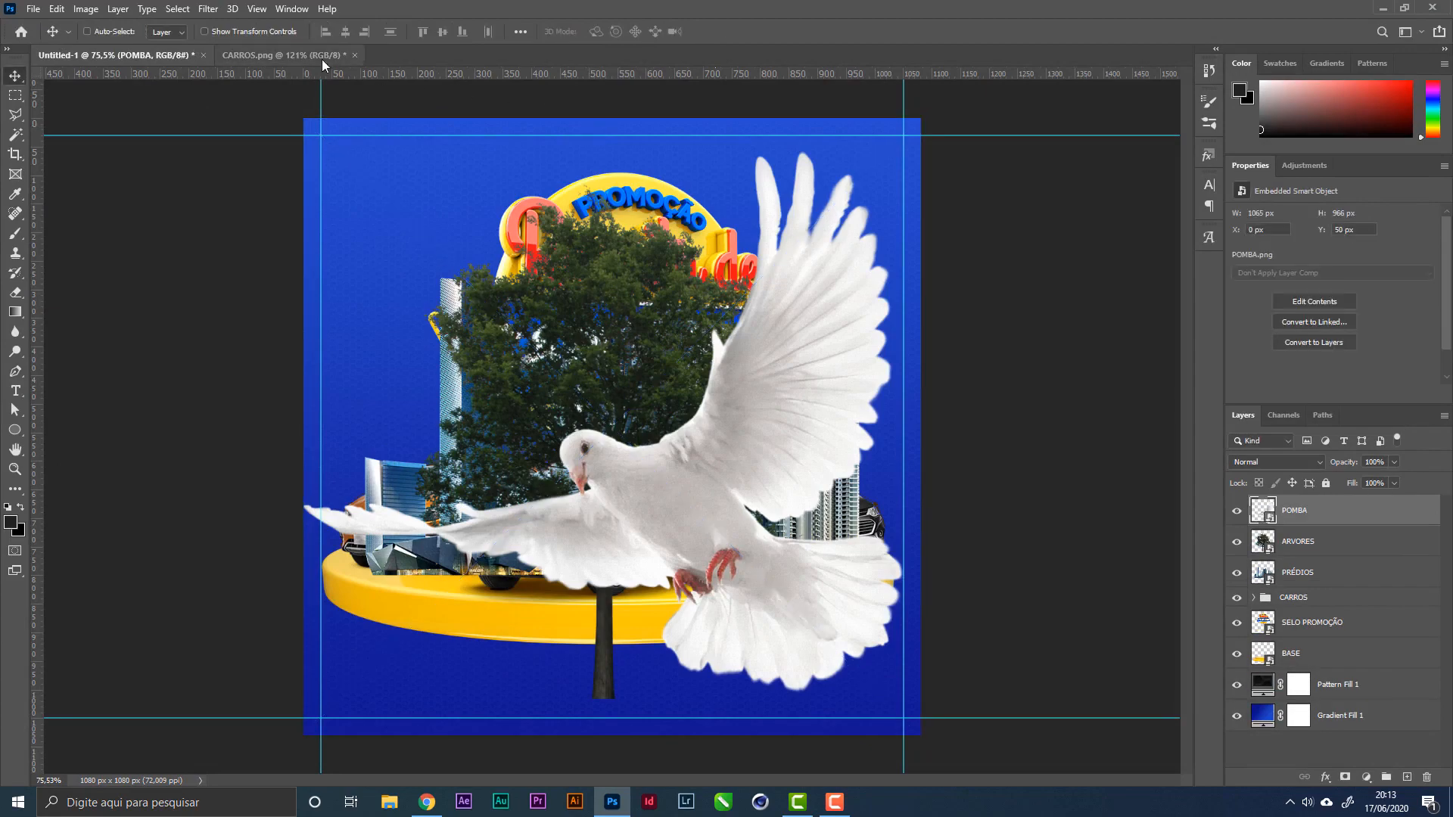
{"action": "left_click", "coordinate": [23, 9]}
{"action": "left_click", "coordinate": [106, 294]}
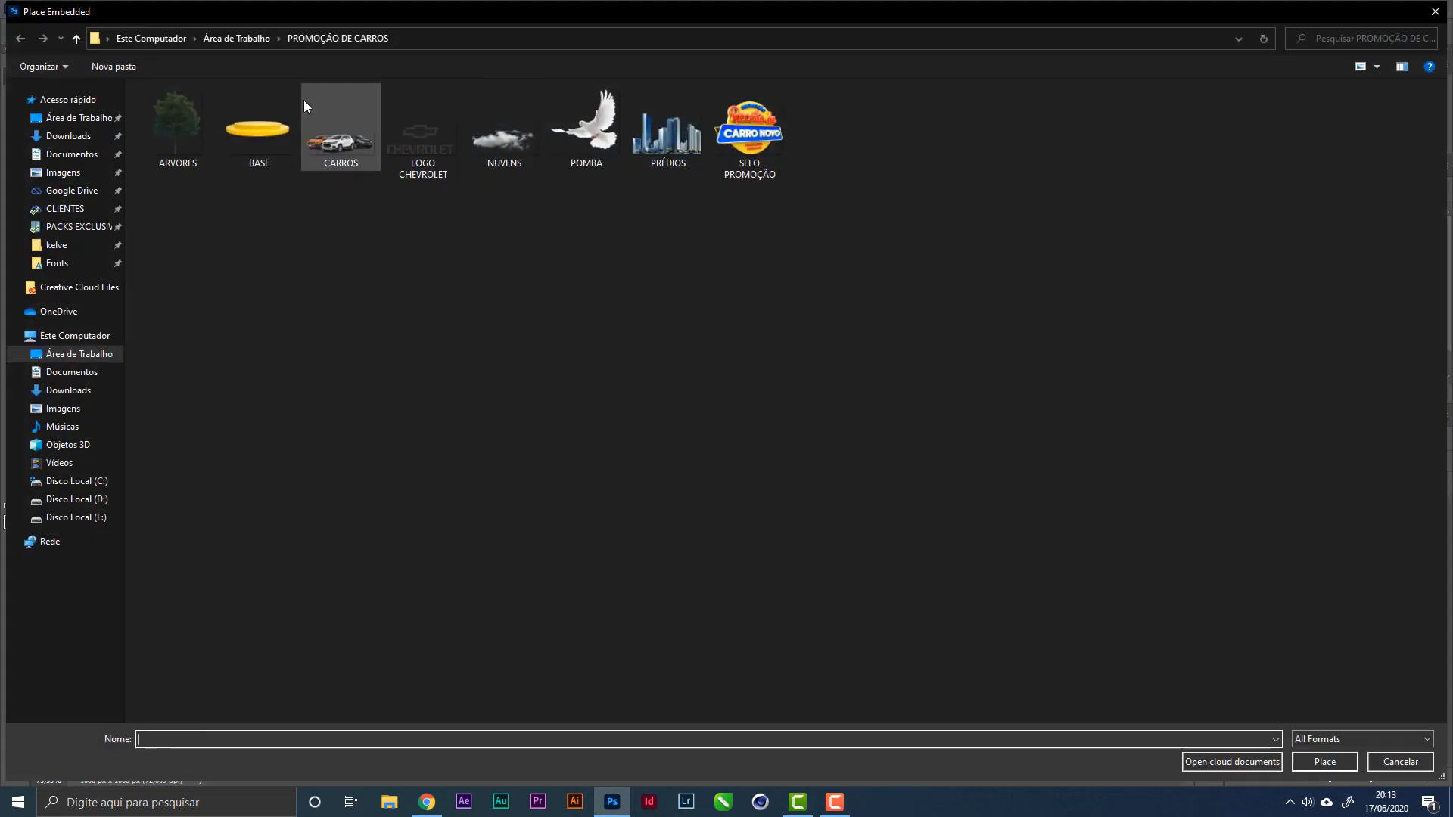
{"action": "left_click", "coordinate": [486, 136]}
{"action": "double_click", "coordinate": [484, 130]}
{"action": "key", "text": "Return"}
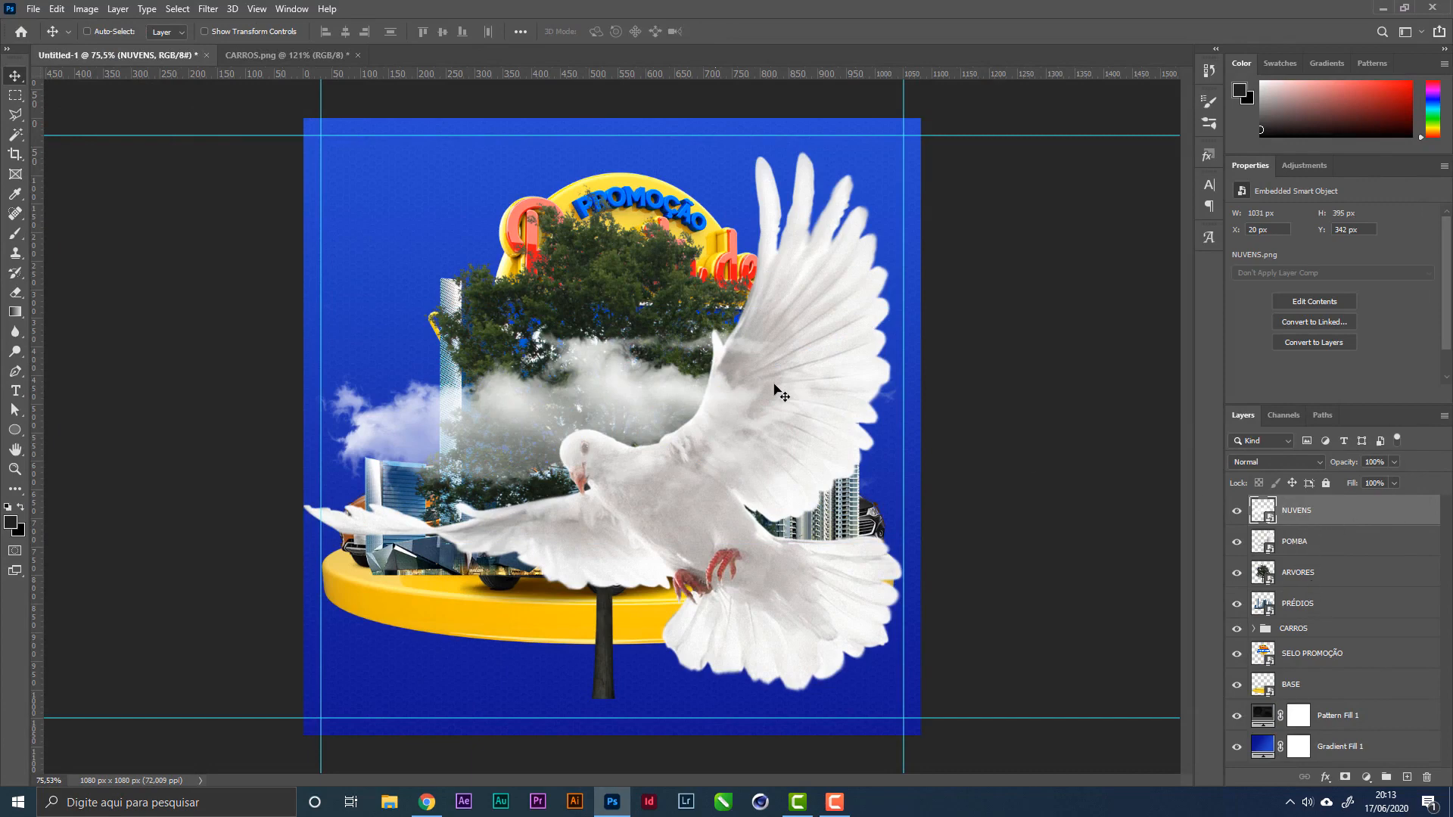
Step: Scale the NUVENS clouds down to about 345 × 133 px and place them left of the badge's upper part
{"action": "key", "text": "ctrl+t"}
{"action": "left_click_drag", "start_coordinate": [608, 306], "coordinate": [604, 464]}
{"action": "key", "text": "Return"}
{"action": "left_click_drag", "start_coordinate": [665, 510], "coordinate": [491, 253]}
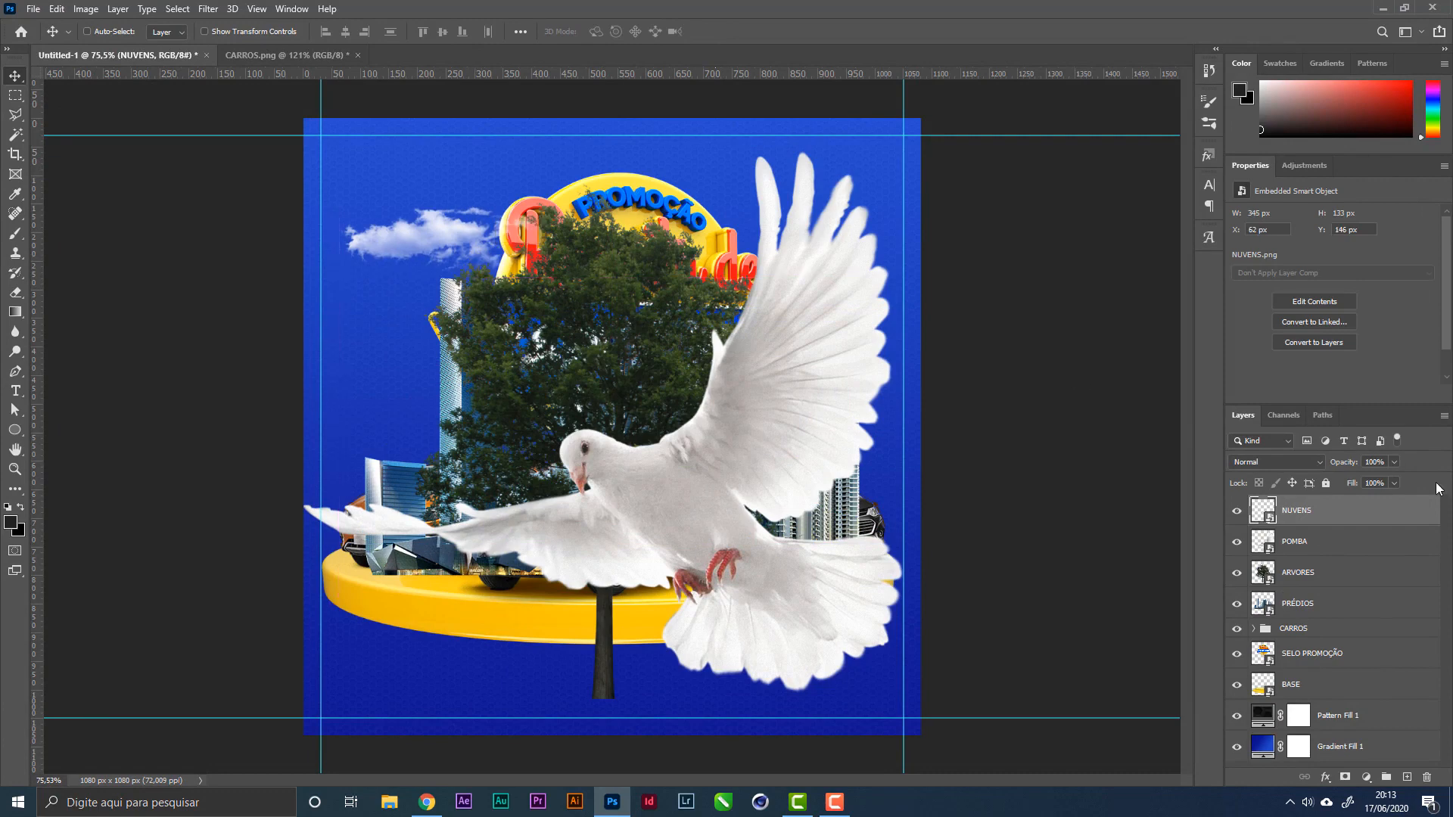
Step: Scale the POMBA dove down to about 105 × 95 px and position it just right of the badge
{"action": "left_click", "coordinate": [1370, 543]}
{"action": "key", "text": "ctrl+t"}
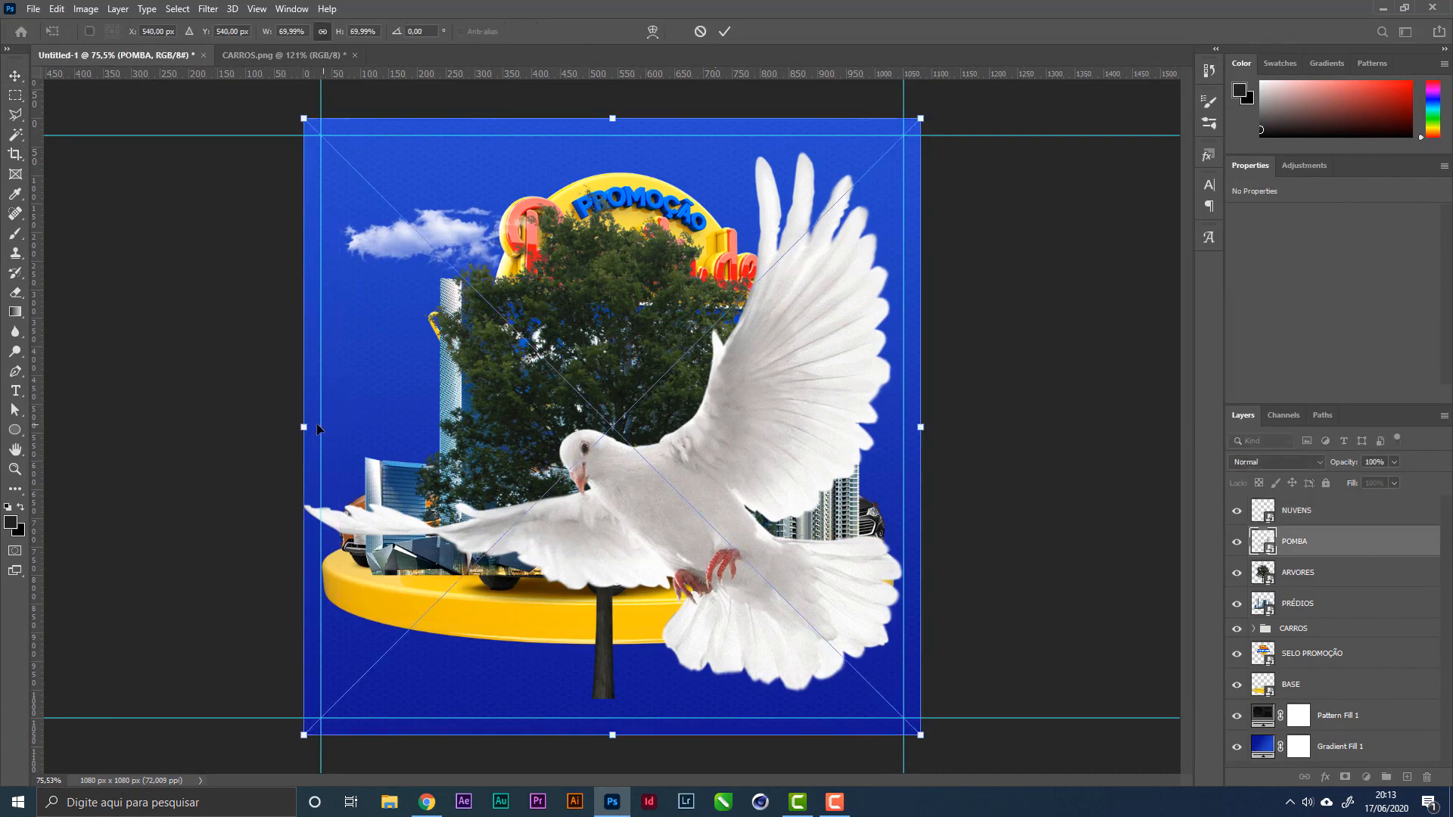
{"action": "left_click_drag", "start_coordinate": [306, 429], "coordinate": [859, 495]}
{"action": "left_click_drag", "start_coordinate": [892, 427], "coordinate": [837, 351]}
{"action": "key", "text": "Return"}
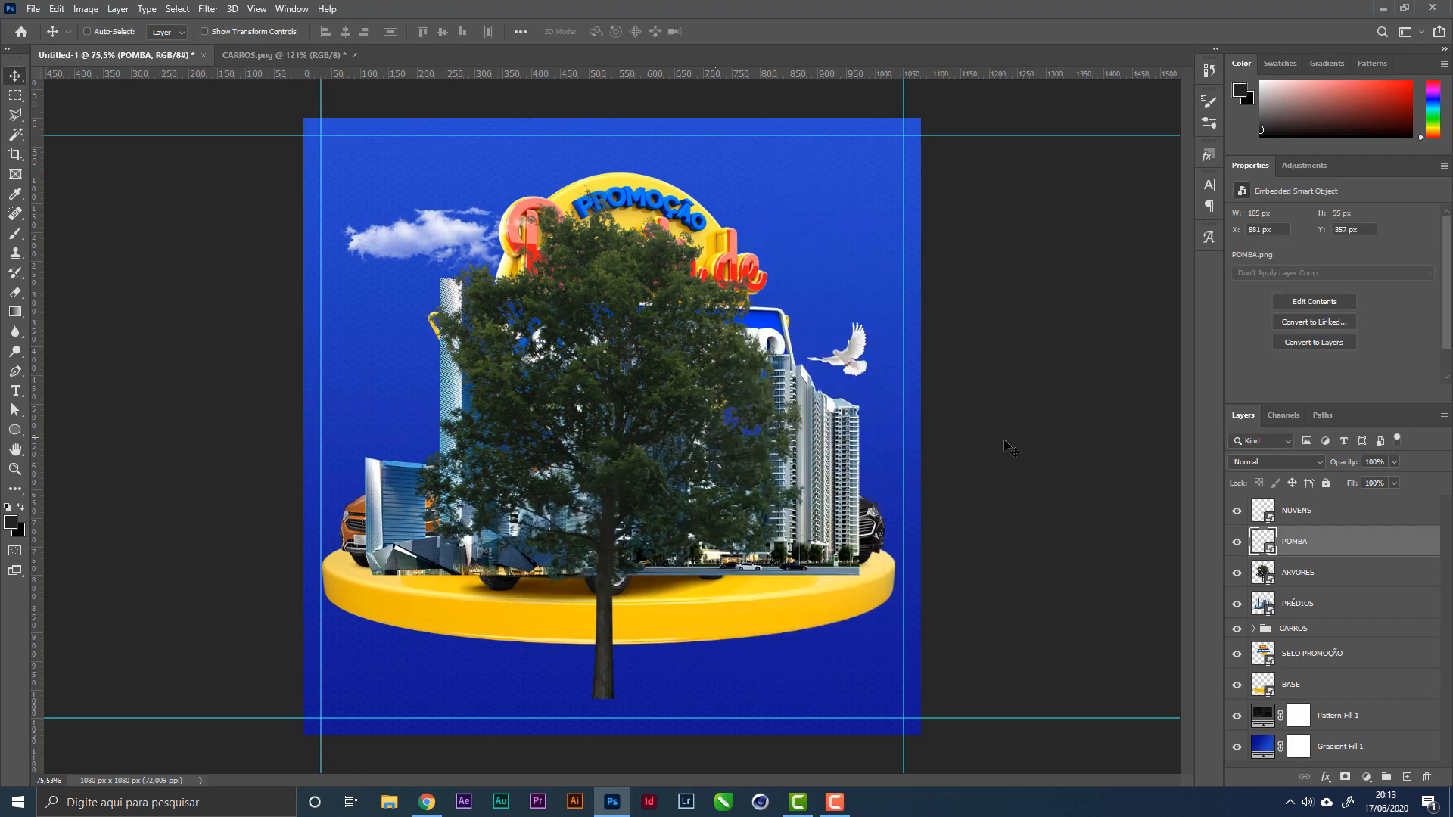
Step: Move the ARVORES and PRÉDIOS layers below the BASE layer in the stacking order
{"action": "left_click", "coordinate": [1317, 573]}
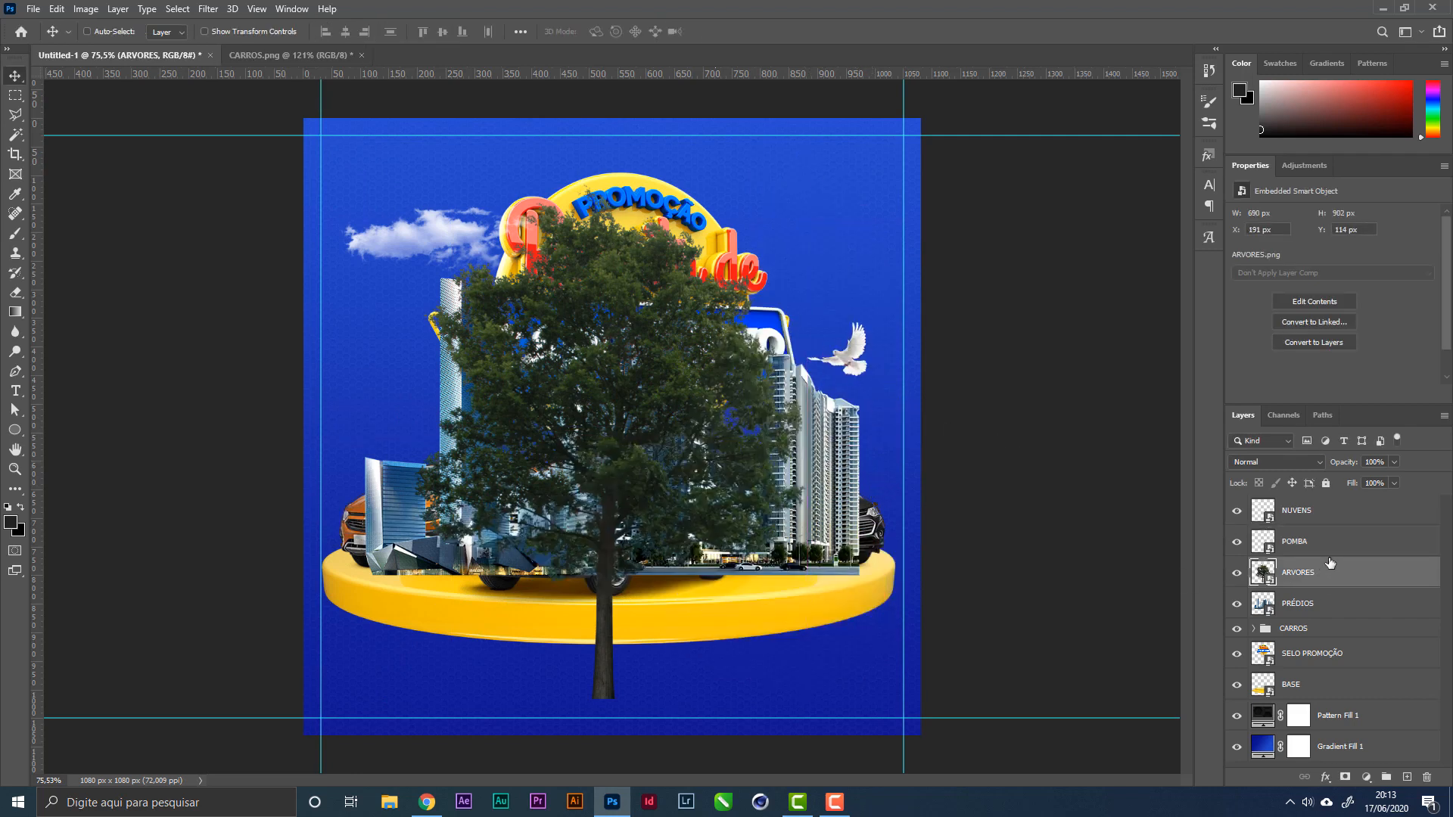
{"action": "left_click", "coordinate": [1330, 609], "text": "shift"}
{"action": "left_click_drag", "start_coordinate": [1337, 610], "coordinate": [1356, 699]}
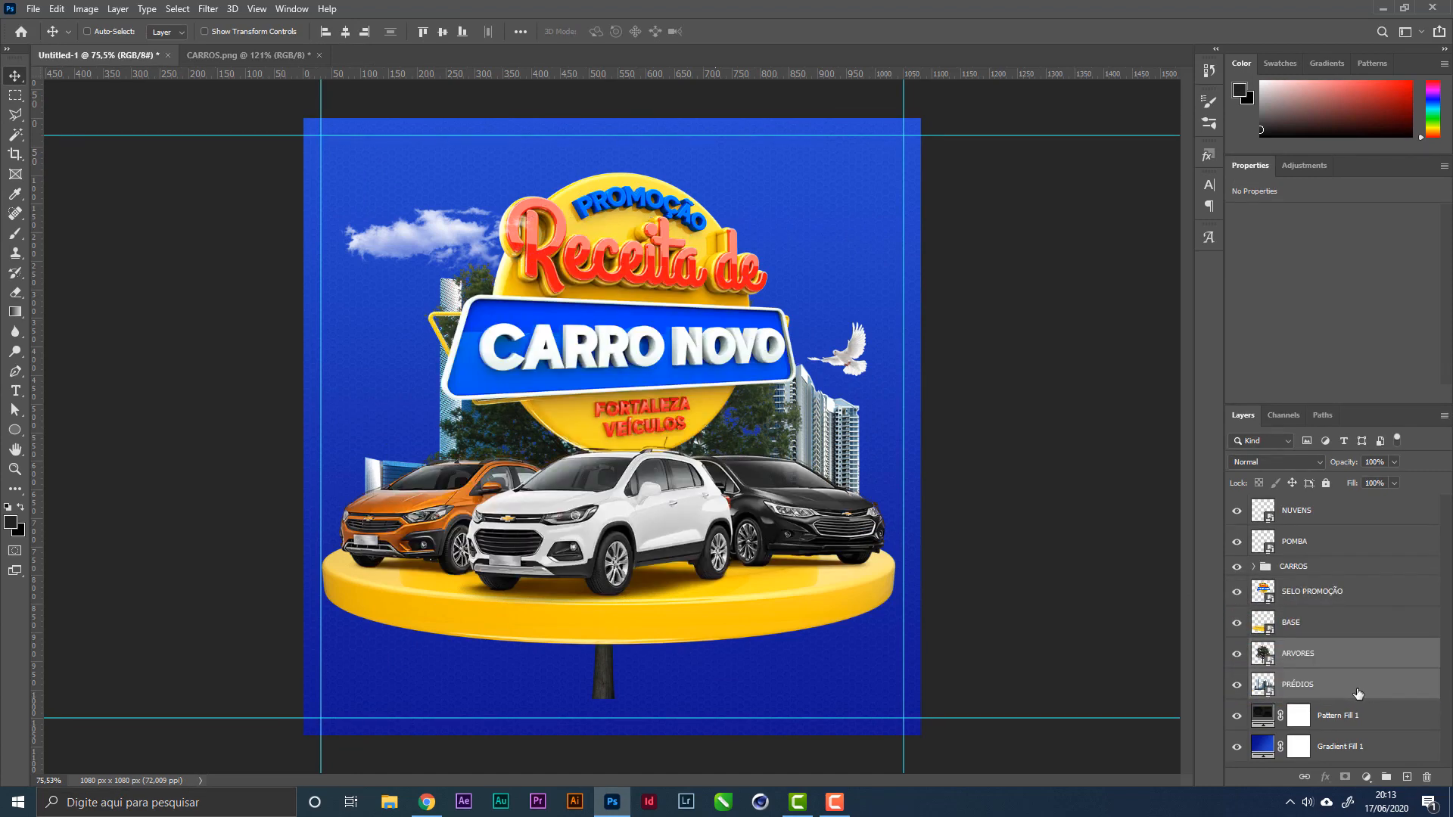
Step: Scale the ARVORES tree to 40% and move it behind the orange car
{"action": "left_click", "coordinate": [1341, 660]}
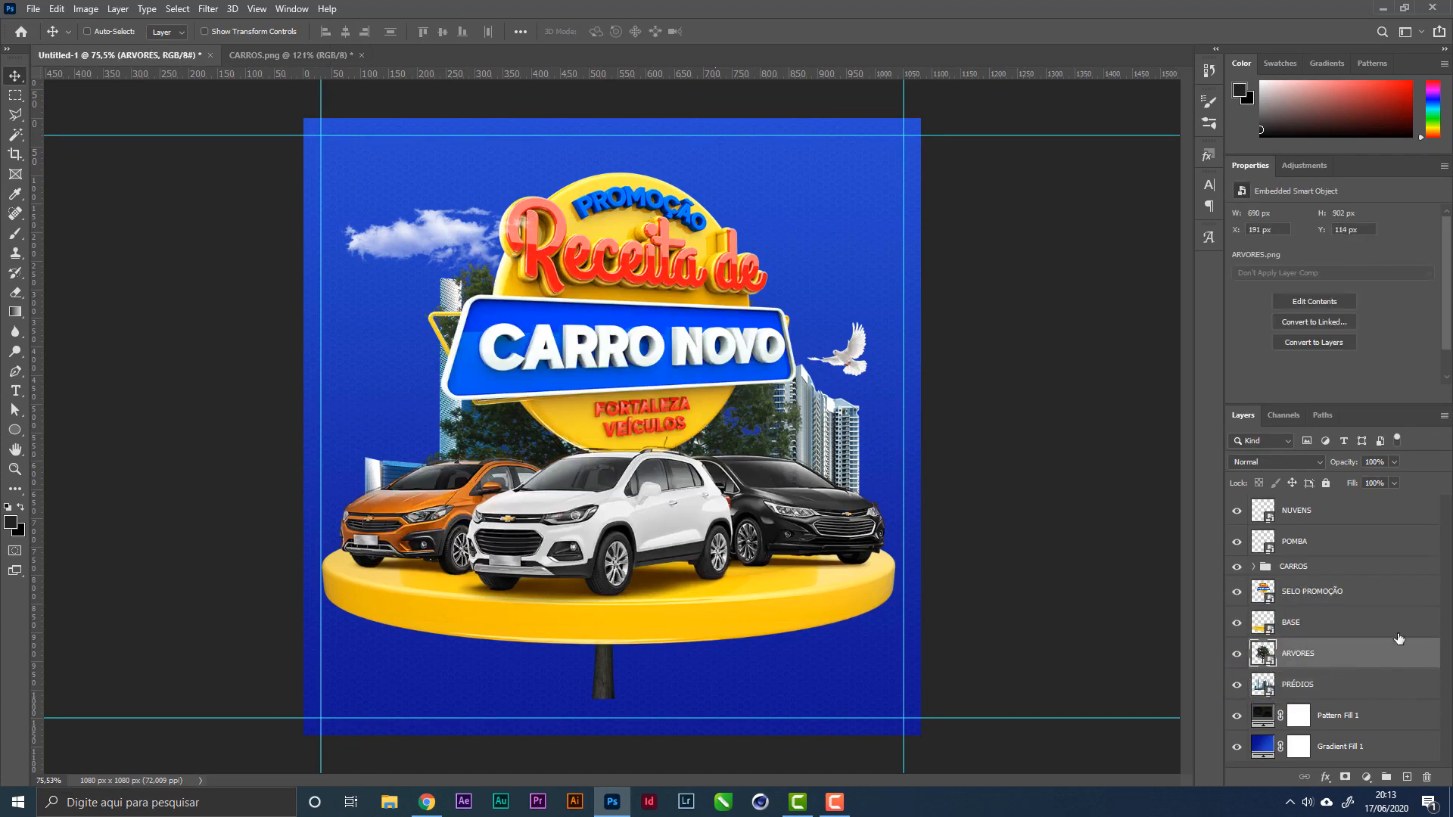
{"action": "key", "text": "ctrl+t"}
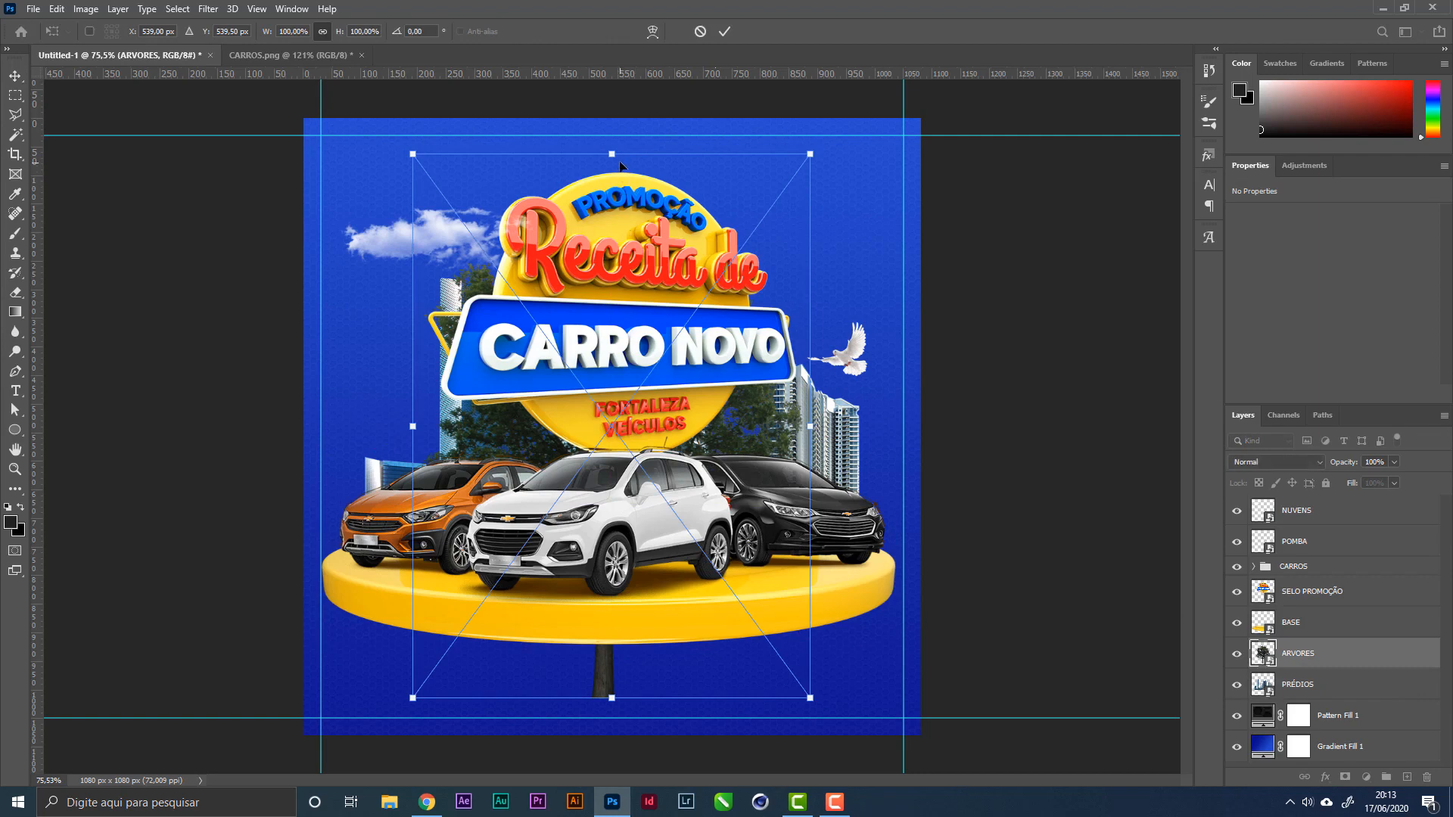
{"action": "left_click_drag", "start_coordinate": [614, 162], "coordinate": [647, 487]}
{"action": "key", "text": "Return"}
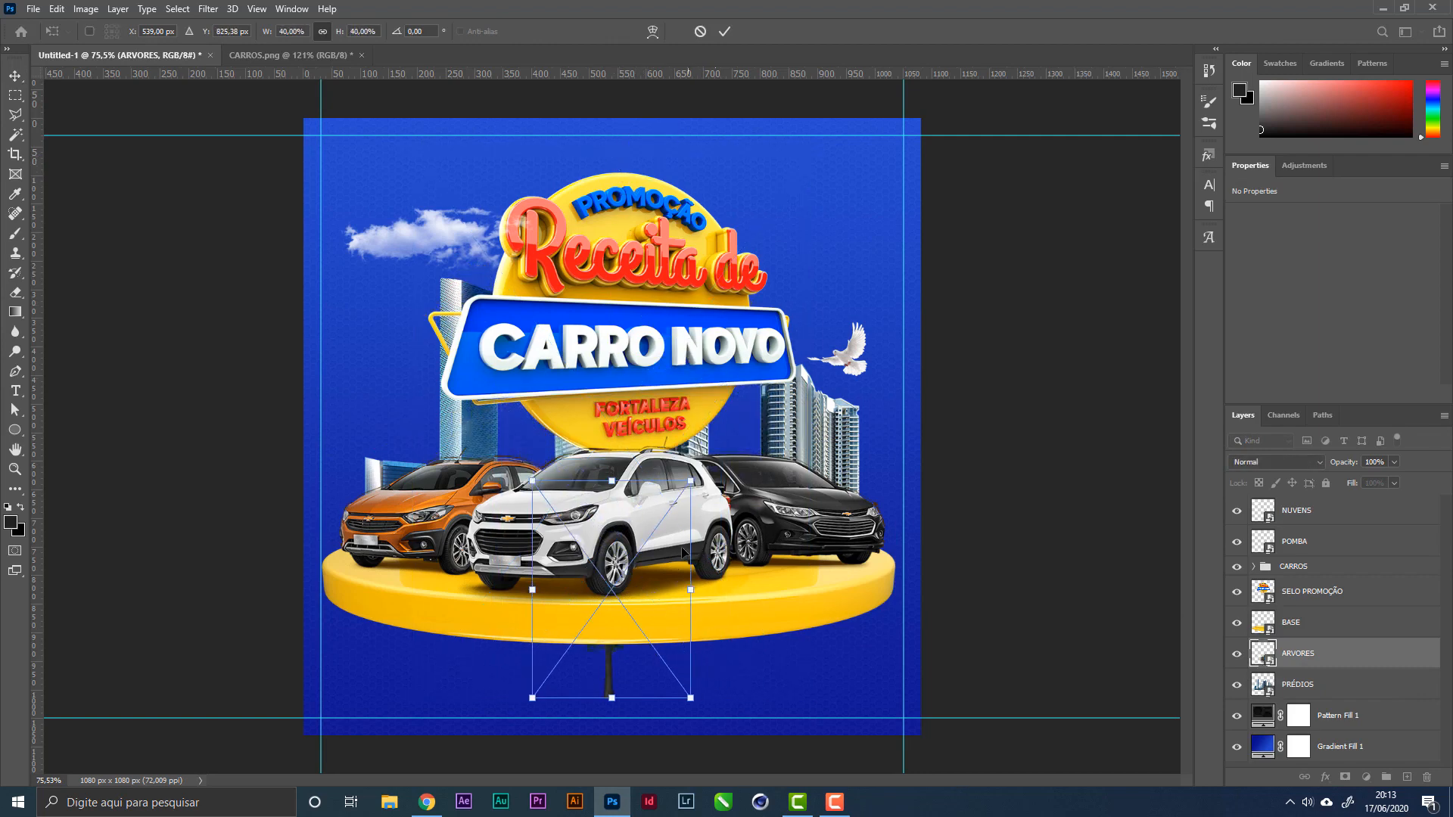
{"action": "left_click_drag", "start_coordinate": [617, 580], "coordinate": [361, 546]}
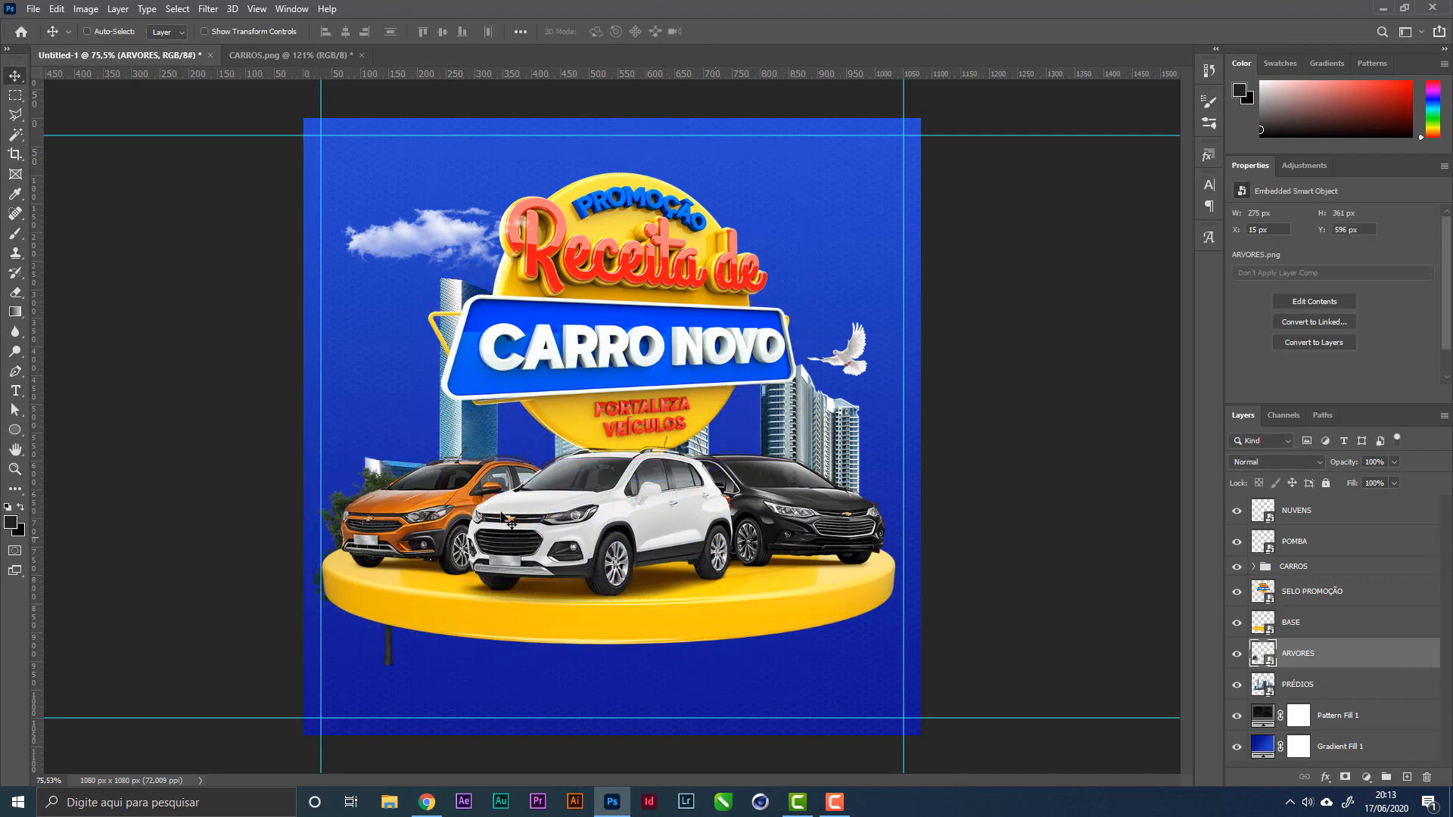
Step: Move the SELO PROMOÇÃO badge up to Y 59 px, keeping its horizontal position
{"action": "right_click", "coordinate": [673, 331]}
{"action": "left_click", "coordinate": [717, 333]}
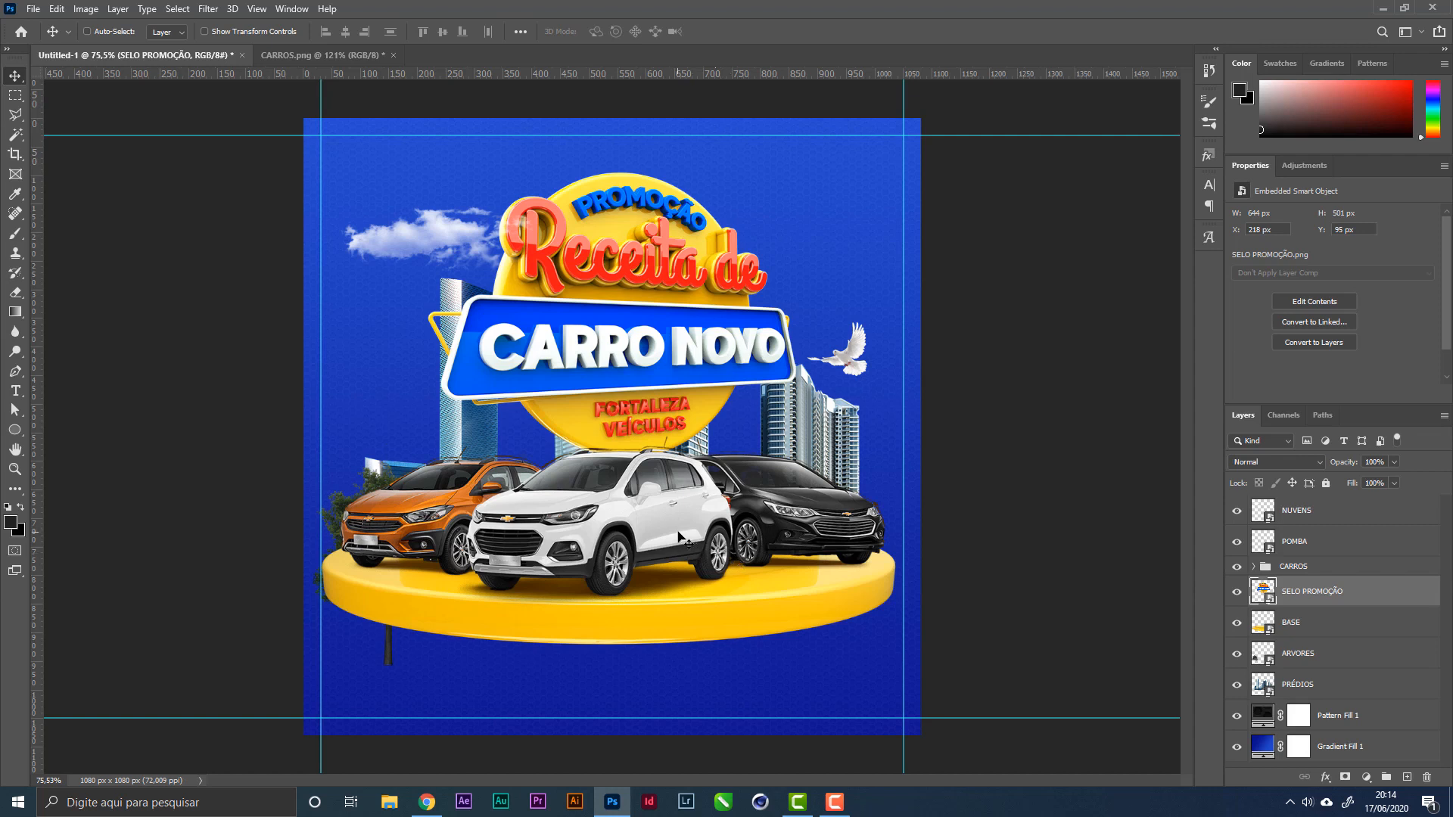
{"action": "right_click", "coordinate": [620, 376]}
{"action": "left_click", "coordinate": [648, 382]}
{"action": "left_click_drag", "start_coordinate": [649, 356], "coordinate": [648, 339]}
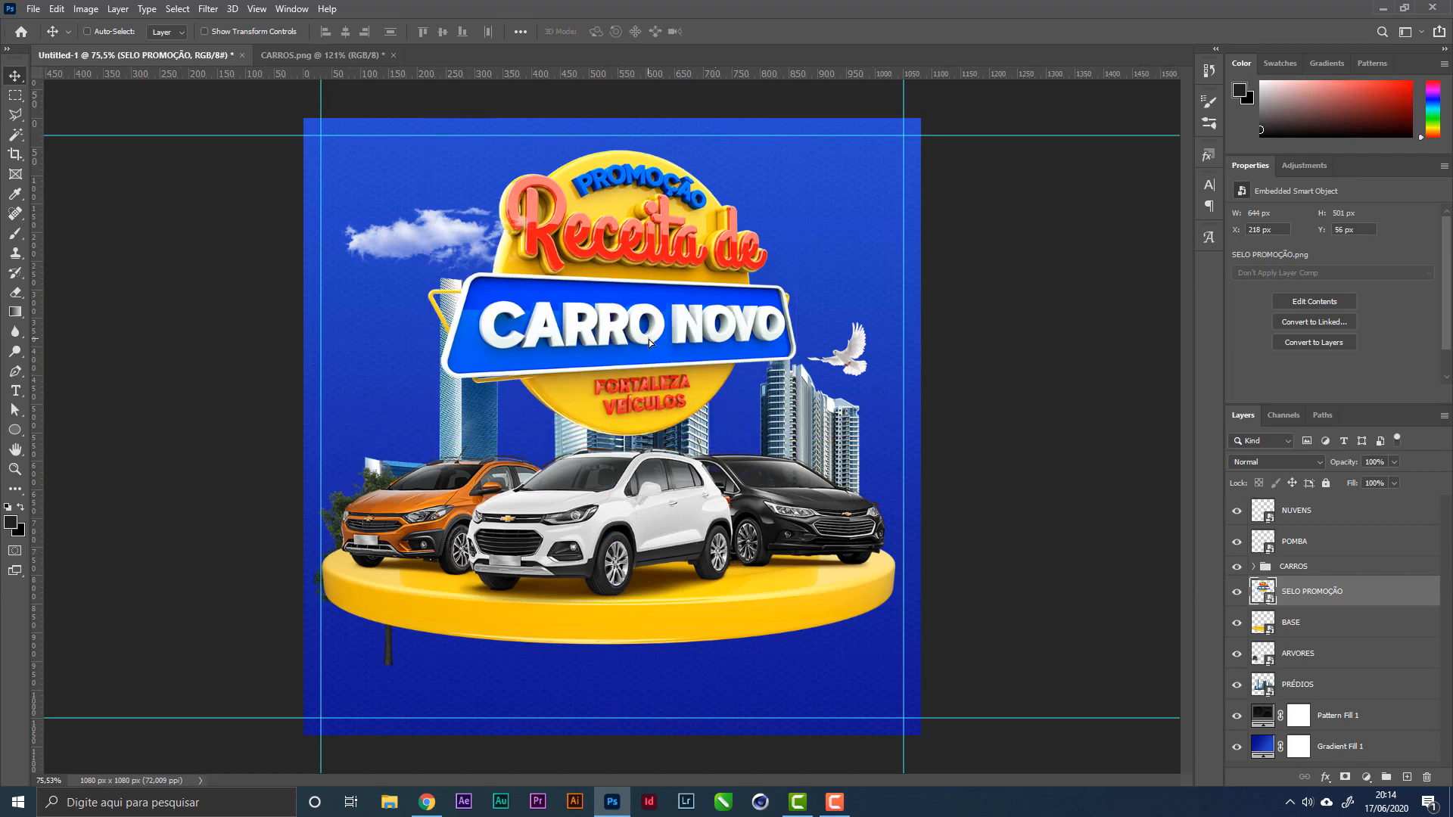
{"action": "key", "text": "Down"}
{"action": "key", "text": "Down"}
{"action": "key", "text": "Down"}
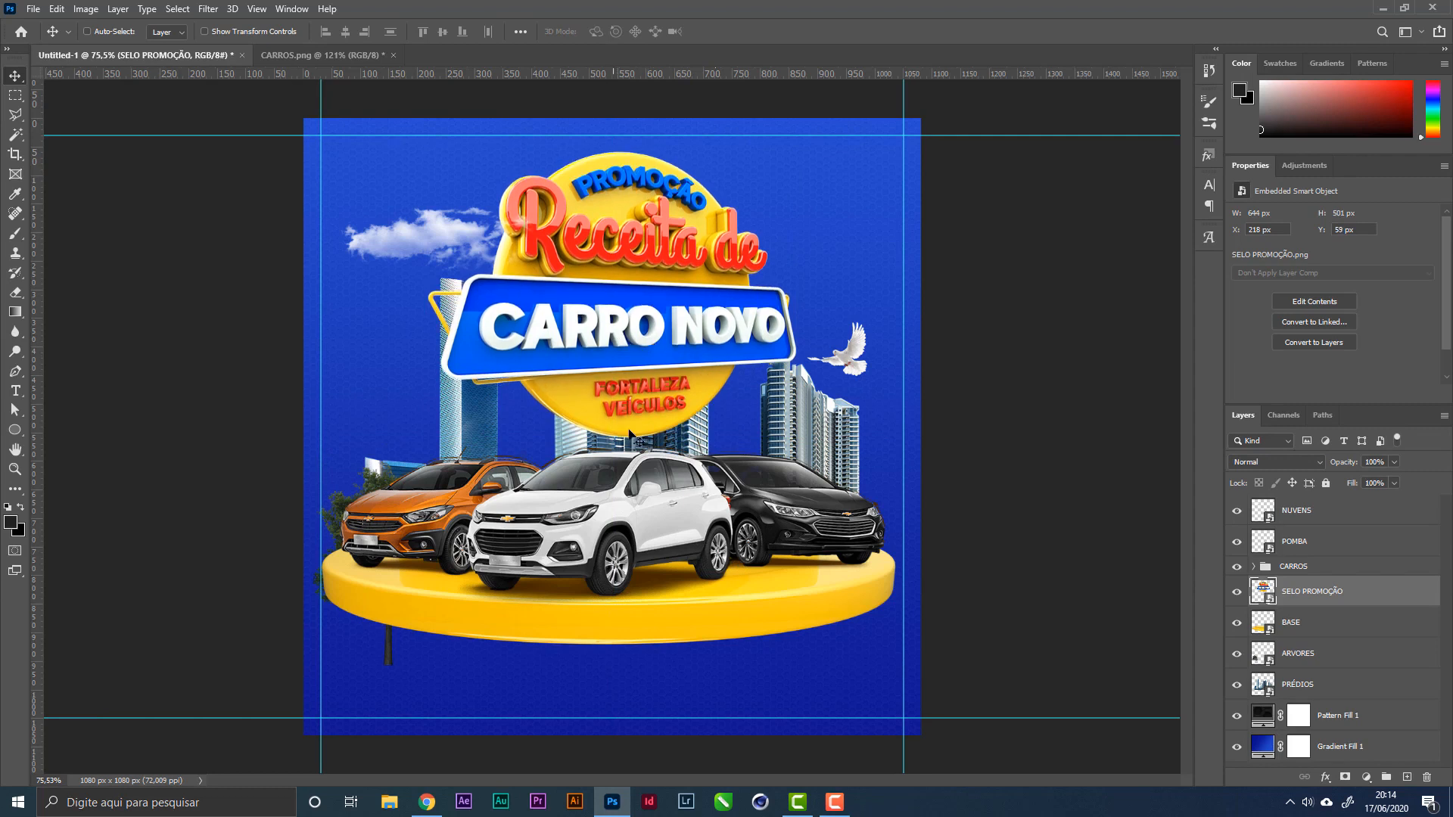
Step: Scale the CARROS group and the BASE podium down slightly together around their centre
{"action": "right_click", "coordinate": [646, 529]}
{"action": "left_click", "coordinate": [665, 538]}
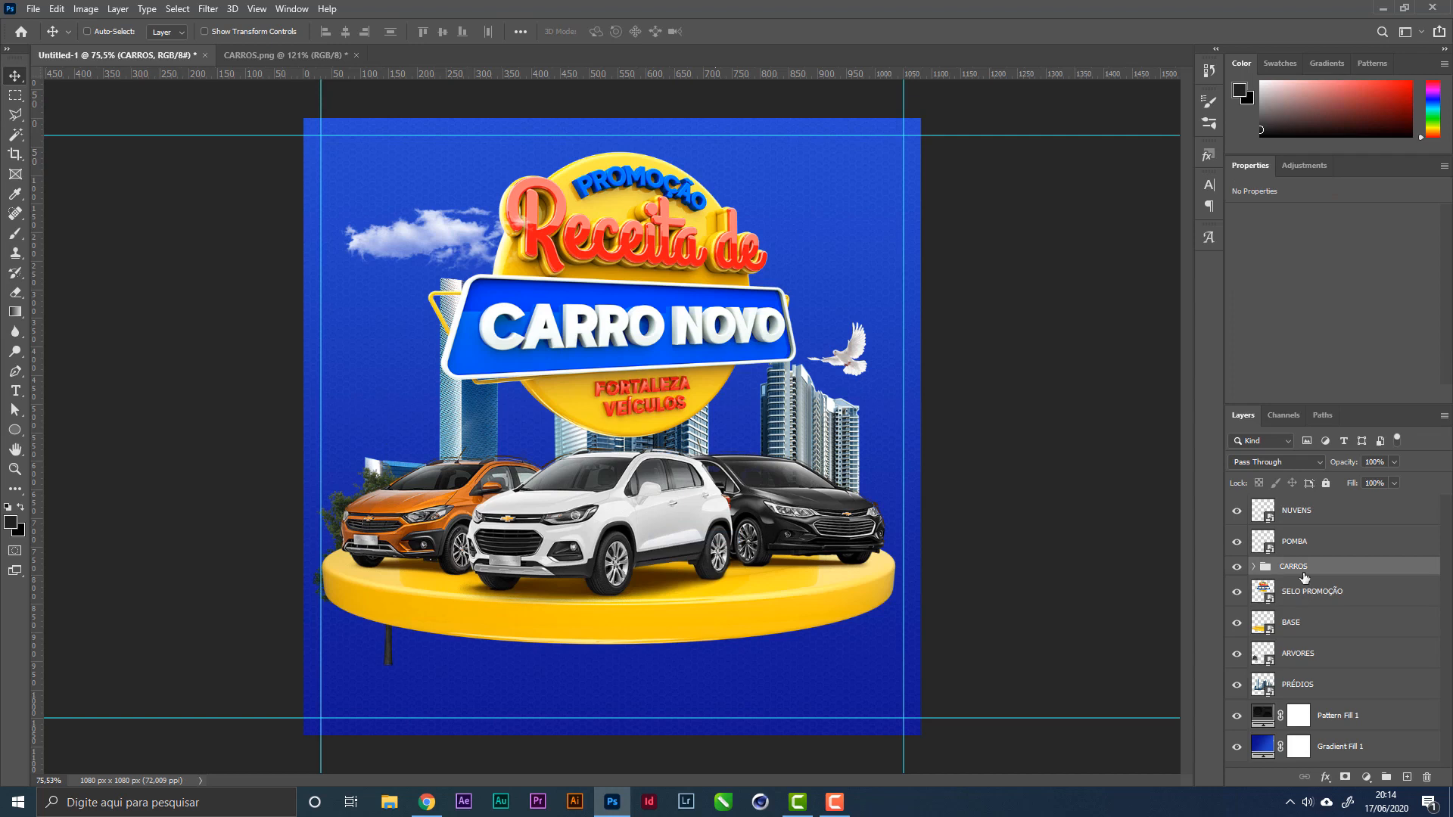
{"action": "left_click", "coordinate": [1311, 626], "text": "ctrl"}
{"action": "key", "text": "ctrl+t"}
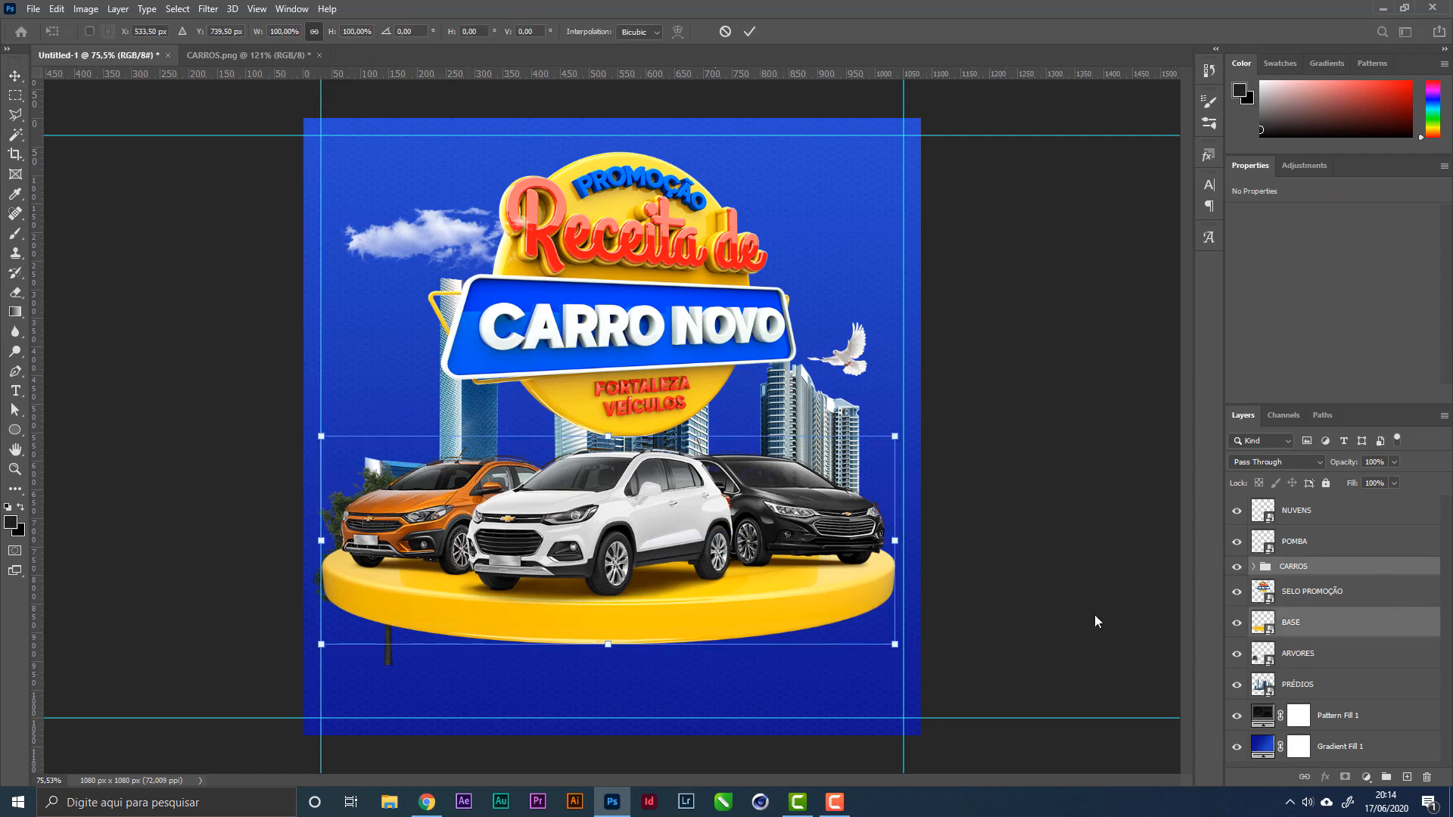
{"action": "left_click_drag", "start_coordinate": [896, 542], "coordinate": [885, 545]}
{"action": "key", "text": "Return"}
Step: Enlarge the SELO PROMOÇÃO badge to about 673 × 523 px and lower it to Y 89 px, just above the cars
{"action": "right_click", "coordinate": [724, 338]}
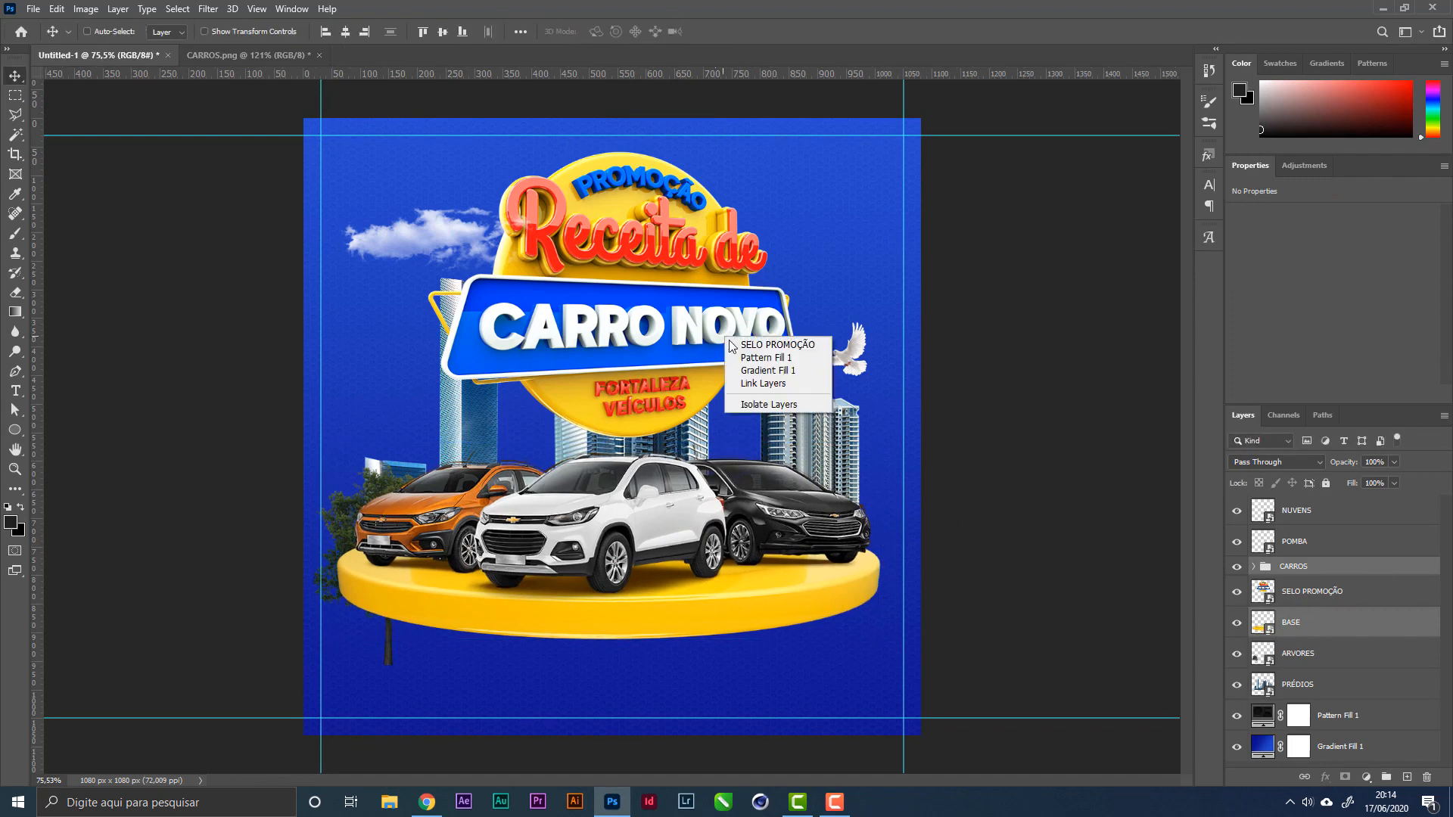
{"action": "left_click", "coordinate": [764, 349]}
{"action": "key", "text": "ctrl+t"}
{"action": "left_click_drag", "start_coordinate": [619, 439], "coordinate": [618, 452]}
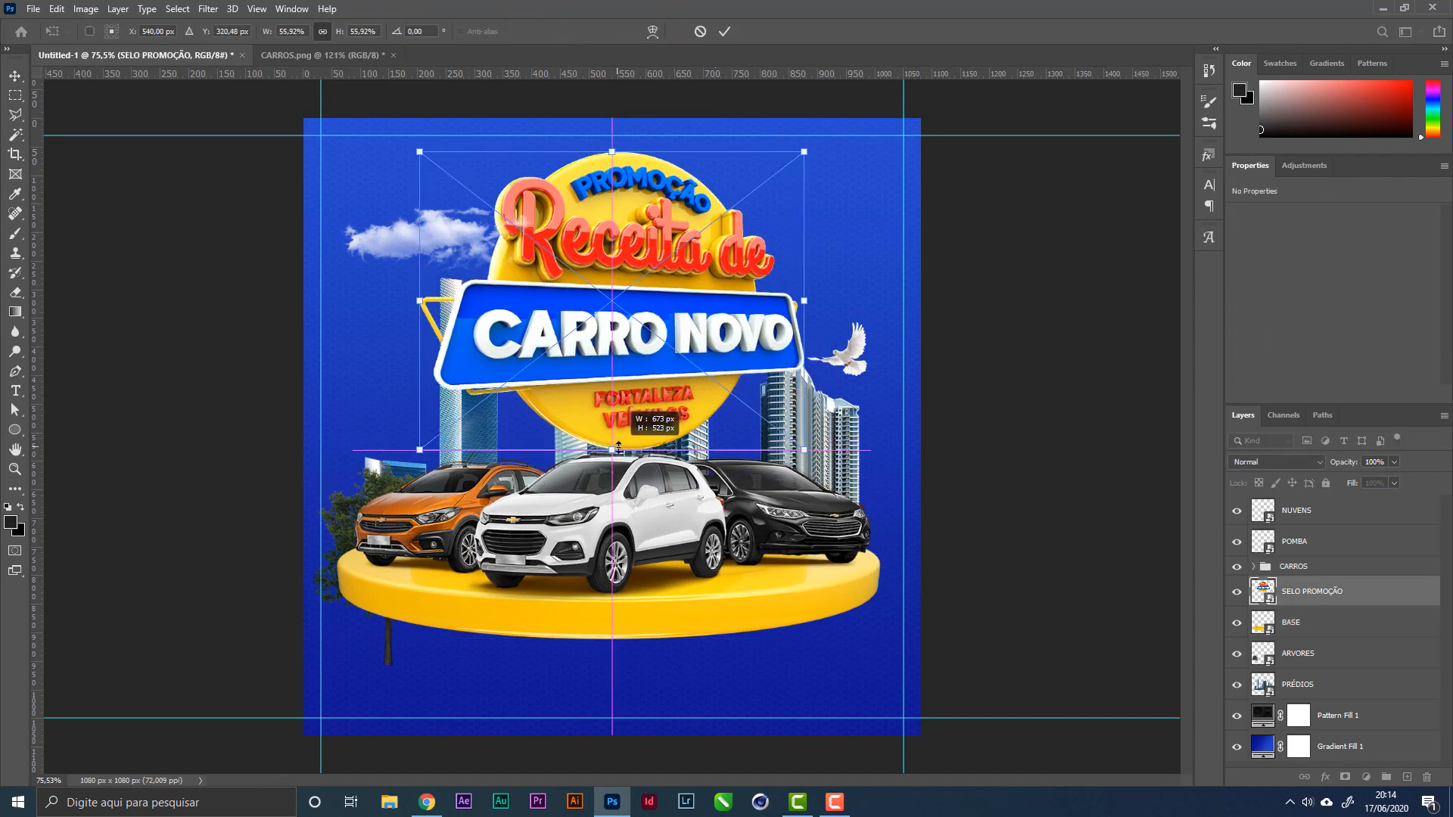
{"action": "key", "text": "Return"}
{"action": "left_click_drag", "start_coordinate": [698, 314], "coordinate": [697, 333]}
{"action": "key", "text": "Down"}
{"action": "key", "text": "Down"}
{"action": "key", "text": "Down"}
{"action": "key", "text": "Down"}
{"action": "key", "text": "Down"}
{"action": "key", "text": "Down"}
{"action": "key", "text": "Down"}
{"action": "key", "text": "Down"}
{"action": "key", "text": "Down"}
{"action": "key", "text": "Down"}
{"action": "key", "text": "Down"}
{"action": "key", "text": "Down"}
{"action": "key", "text": "Down"}
{"action": "key", "text": "Down"}
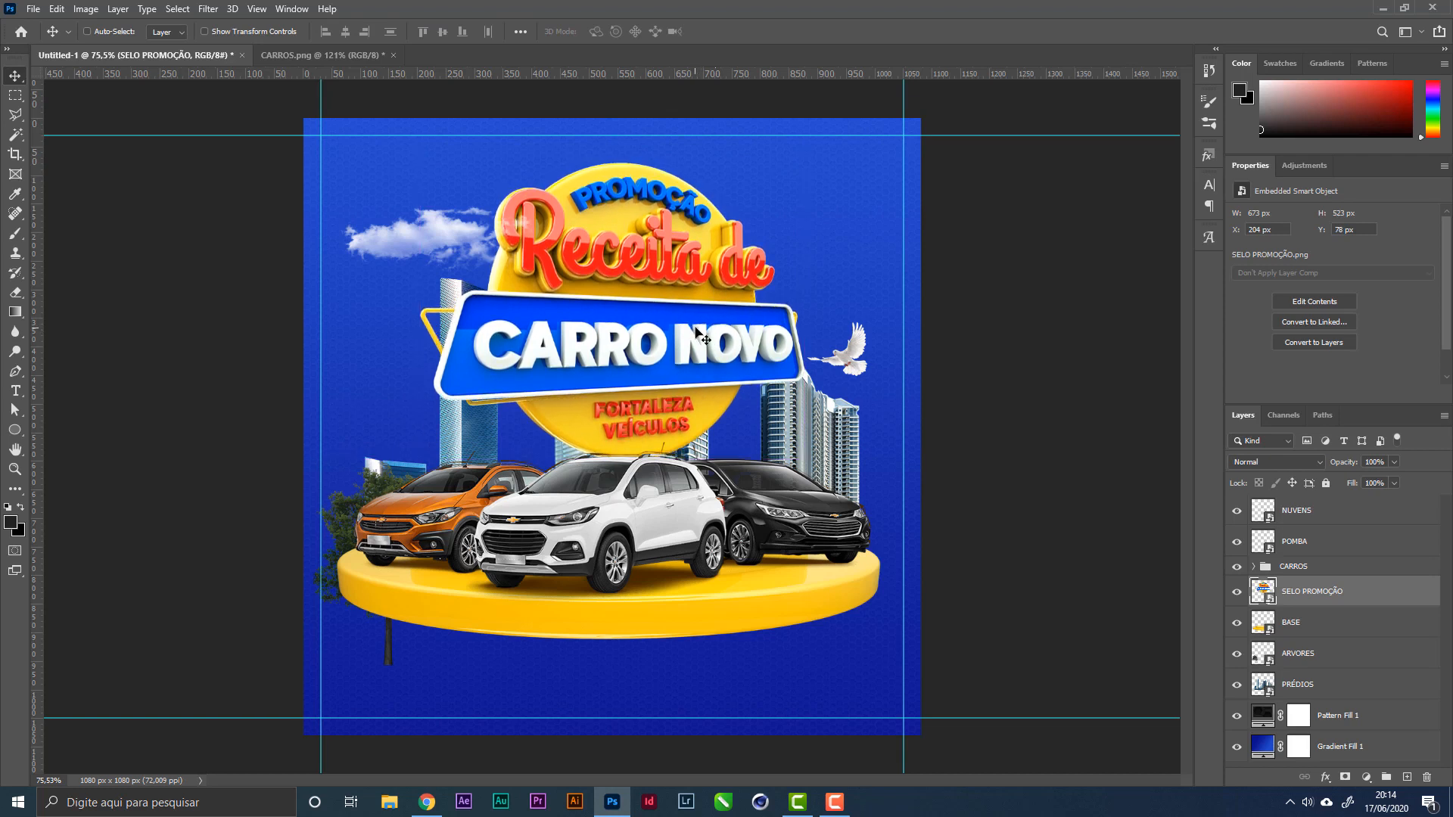
{"action": "key", "text": "Down"}
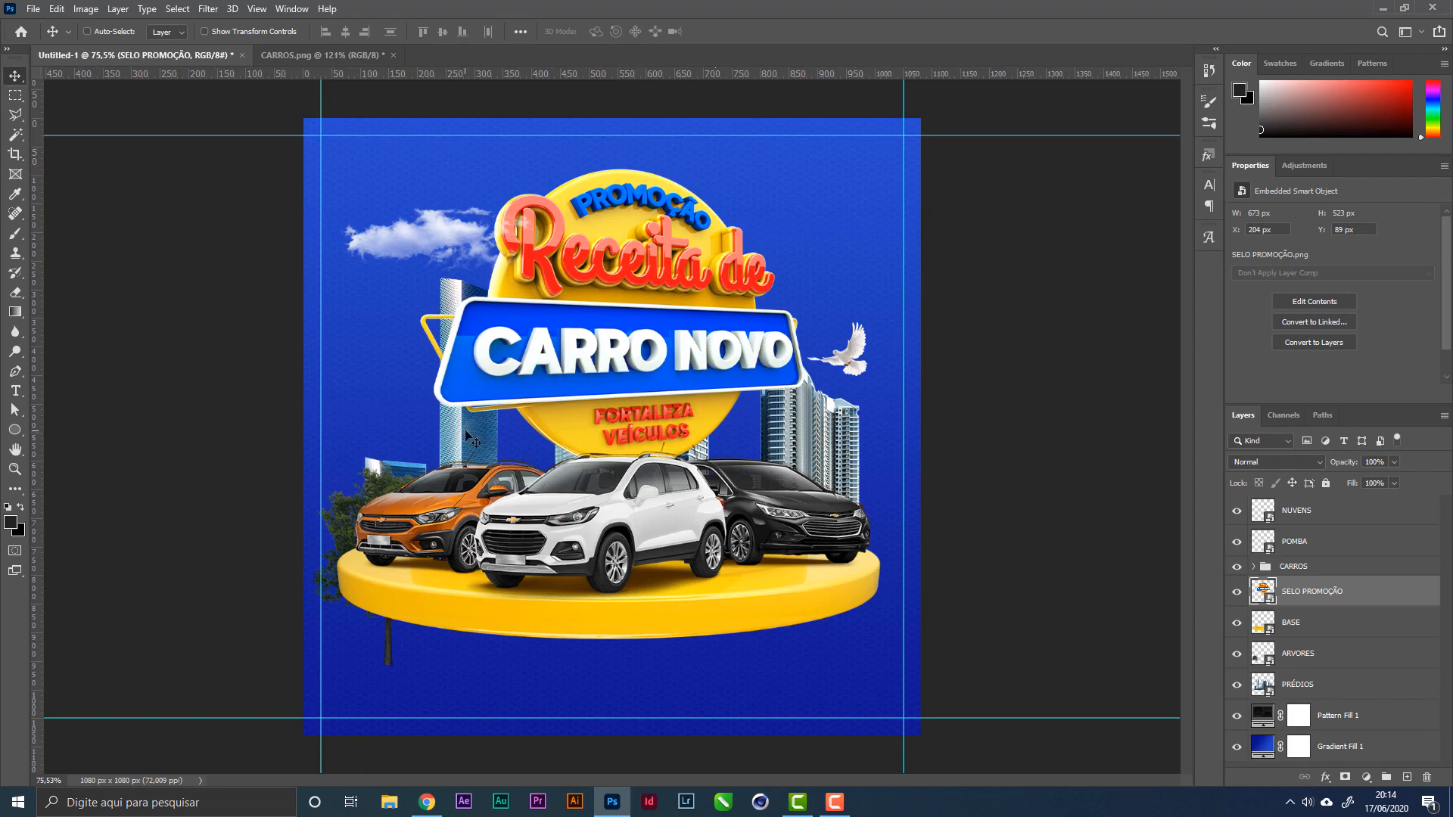
Step: Enlarge the PRÉDIOS buildings to about 952 × 573 px and position them at X 44 px, Y 204 px behind the badge
{"action": "right_click", "coordinate": [833, 426]}
{"action": "left_click", "coordinate": [854, 433]}
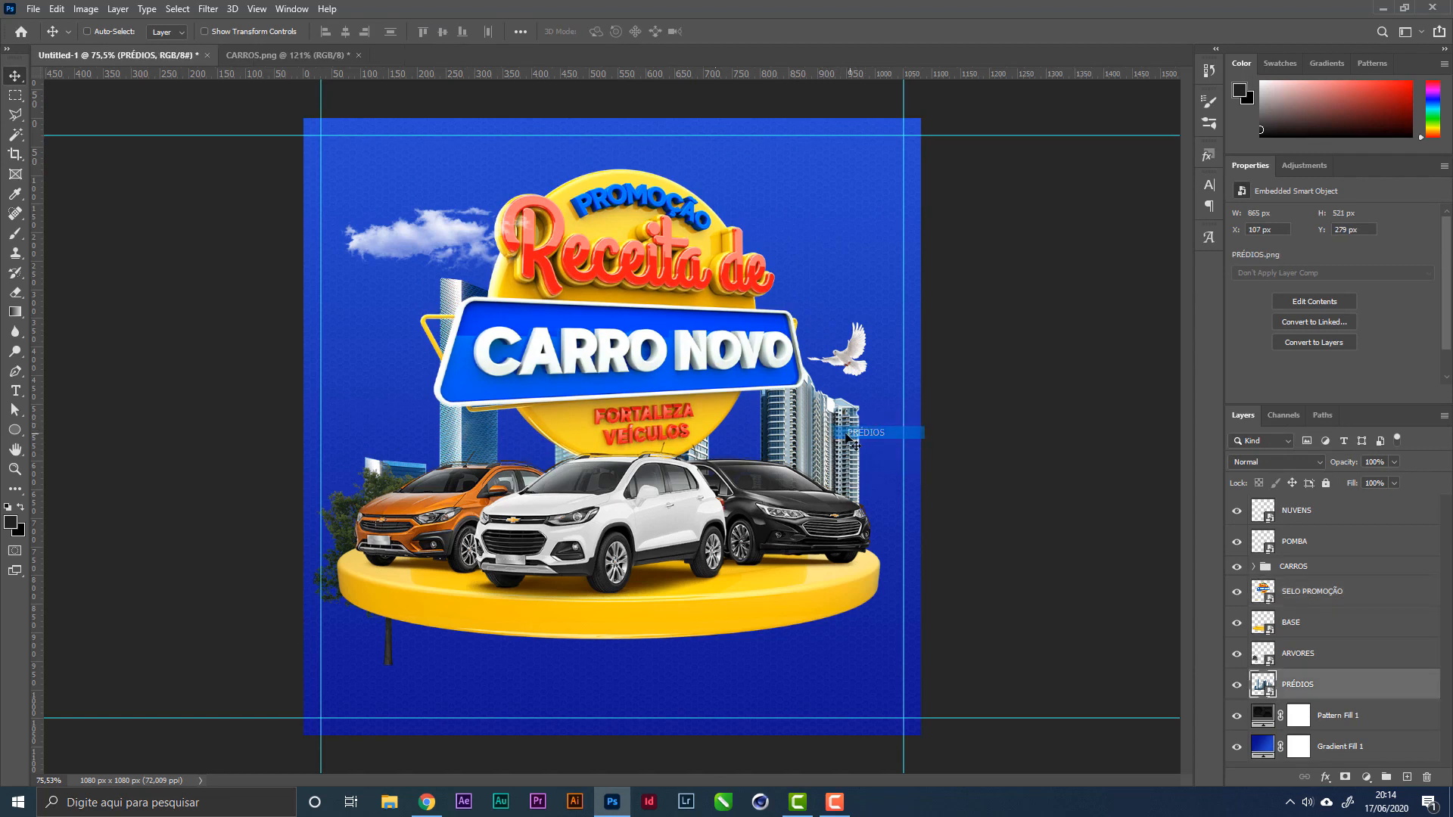
{"action": "left_click_drag", "start_coordinate": [869, 474], "coordinate": [878, 474]}
{"action": "key", "text": "ctrl"}
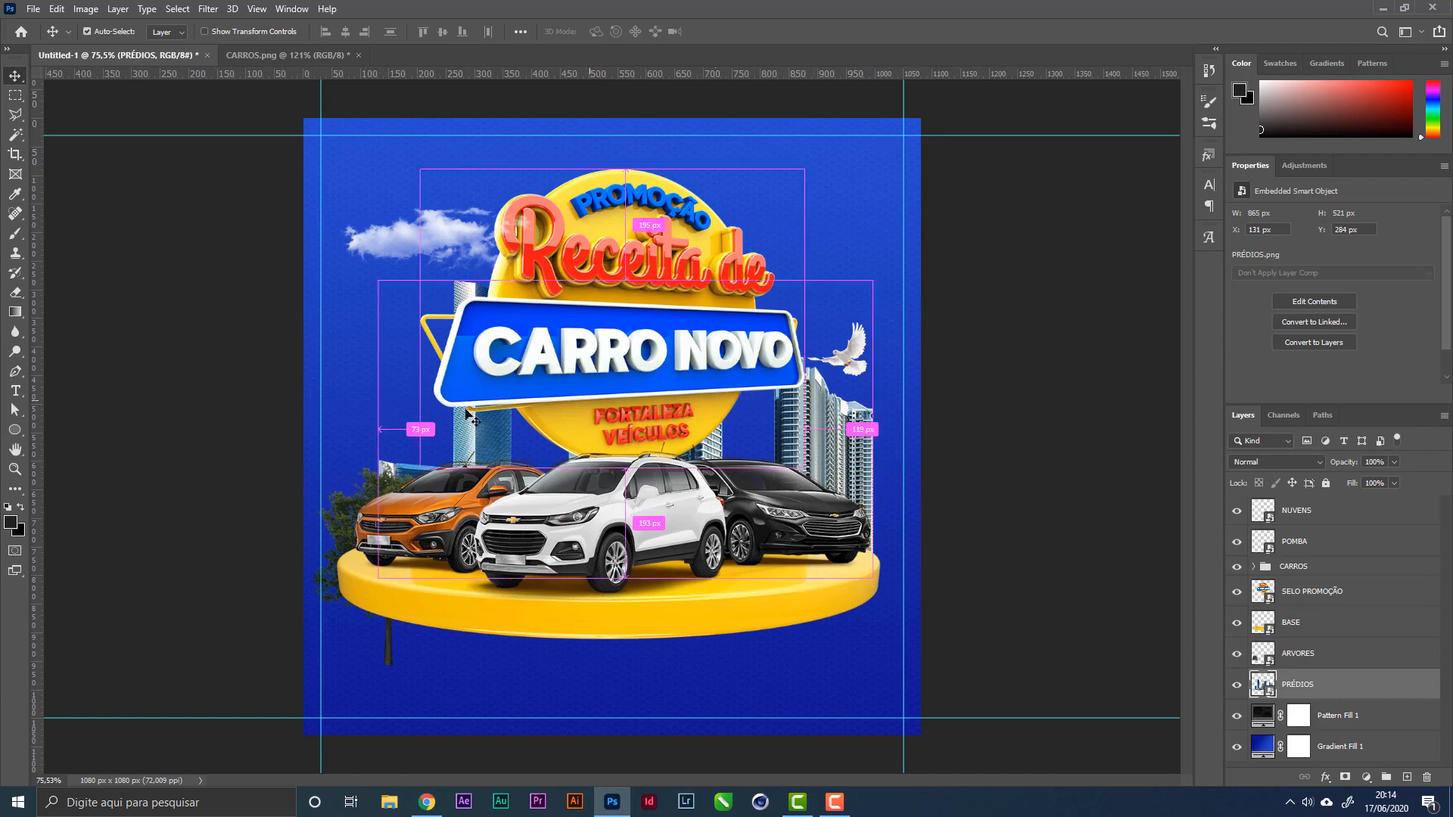
{"action": "key", "text": "ctrl+t"}
{"action": "left_click_drag", "start_coordinate": [378, 429], "coordinate": [327, 429]}
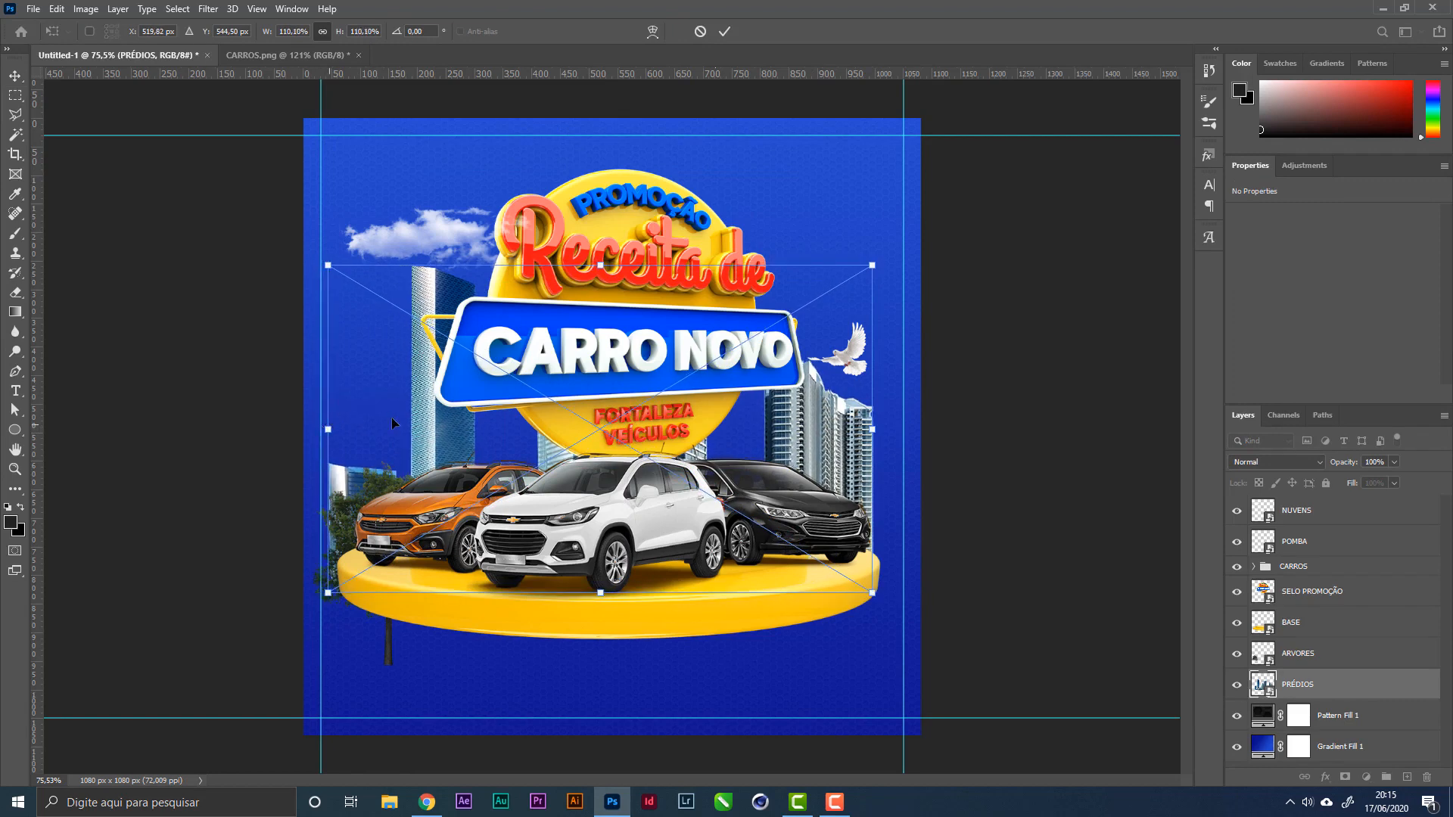
{"action": "key", "text": "Return"}
{"action": "left_click_drag", "start_coordinate": [555, 392], "coordinate": [571, 365]}
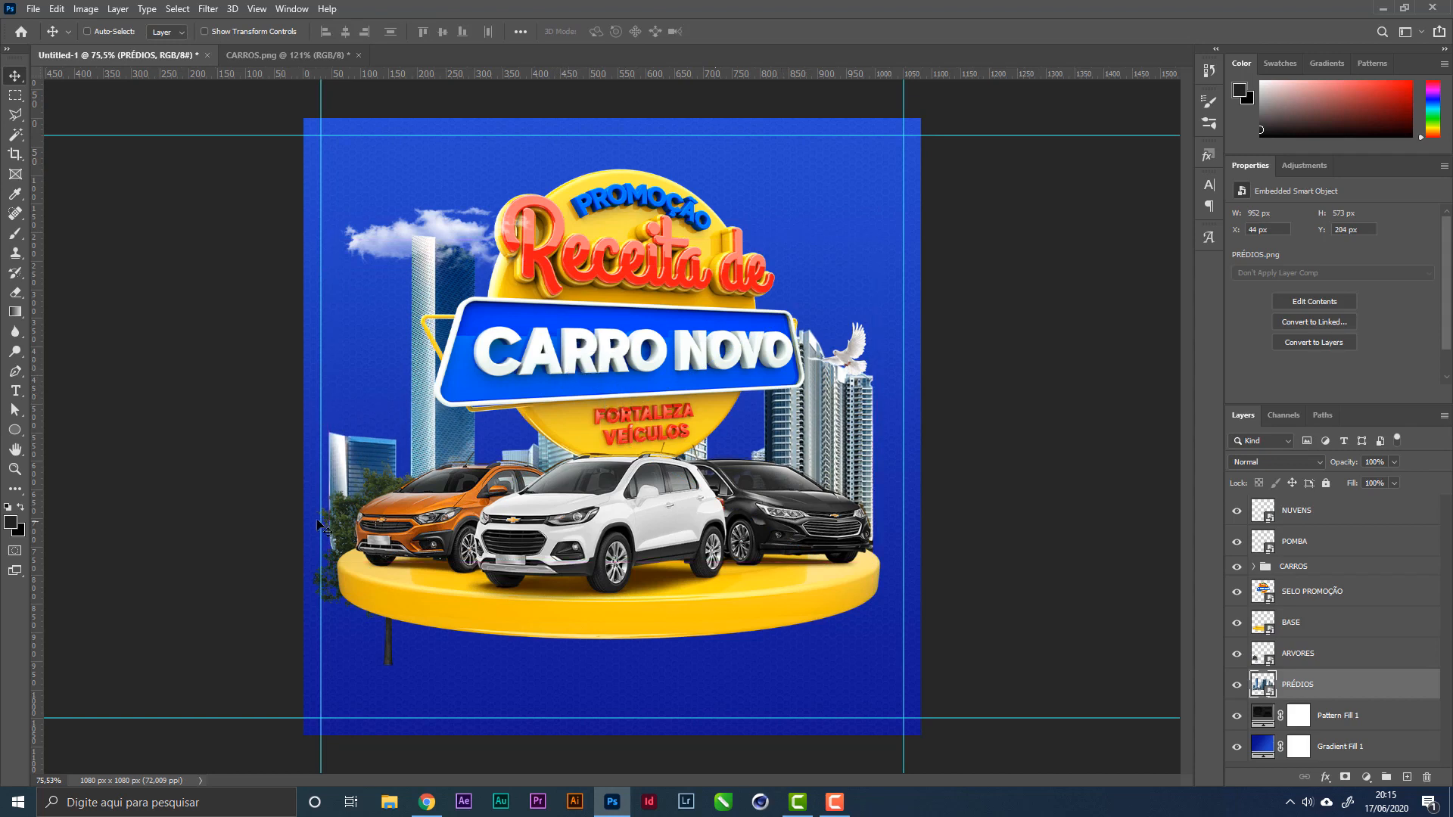
Step: Raise the ARVORES tree above the orange car to about X 30 px, Y 464 px
{"action": "right_click", "coordinate": [353, 517]}
{"action": "left_click", "coordinate": [375, 531]}
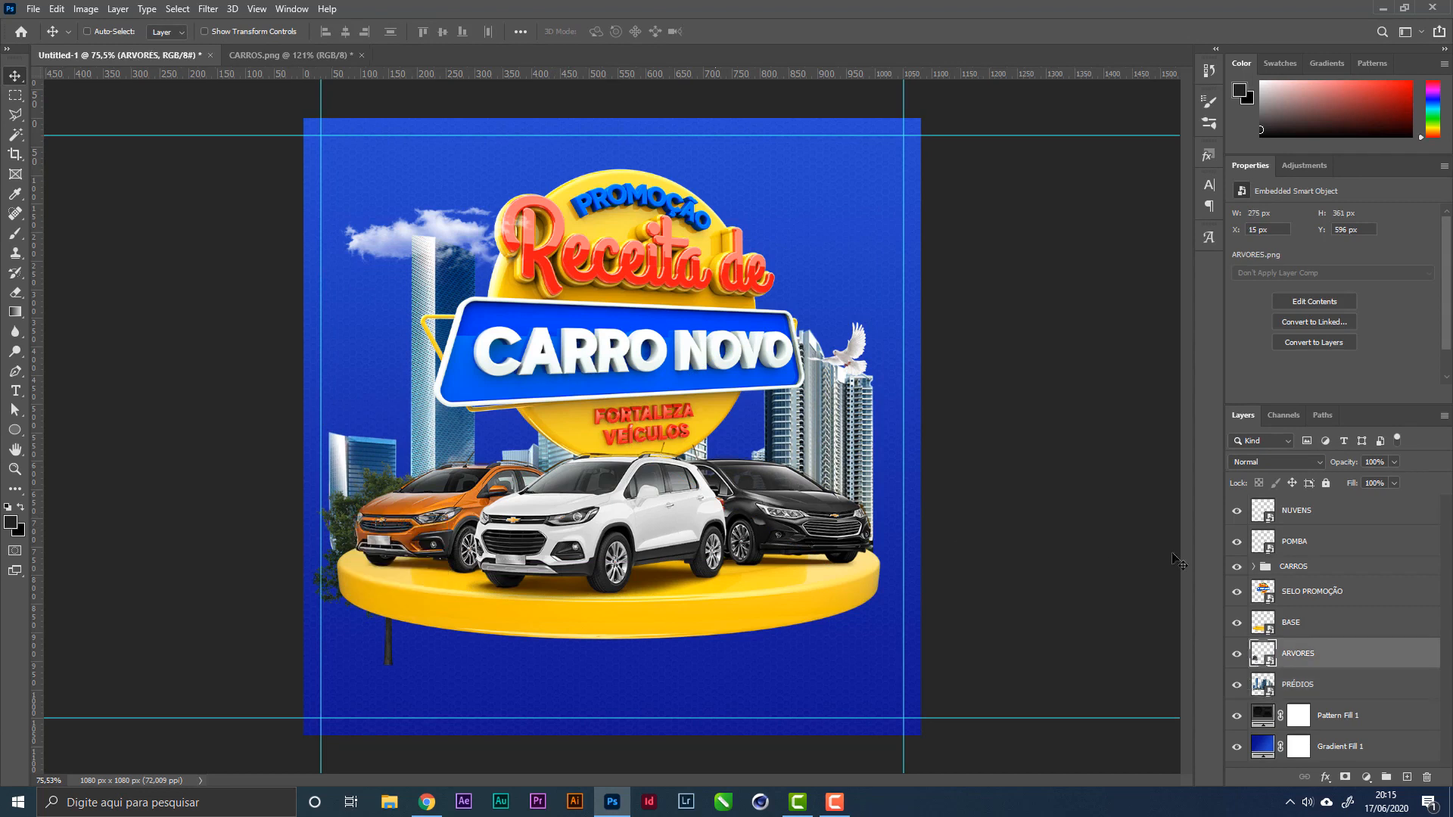
{"action": "left_click_drag", "start_coordinate": [450, 464], "coordinate": [459, 388]}
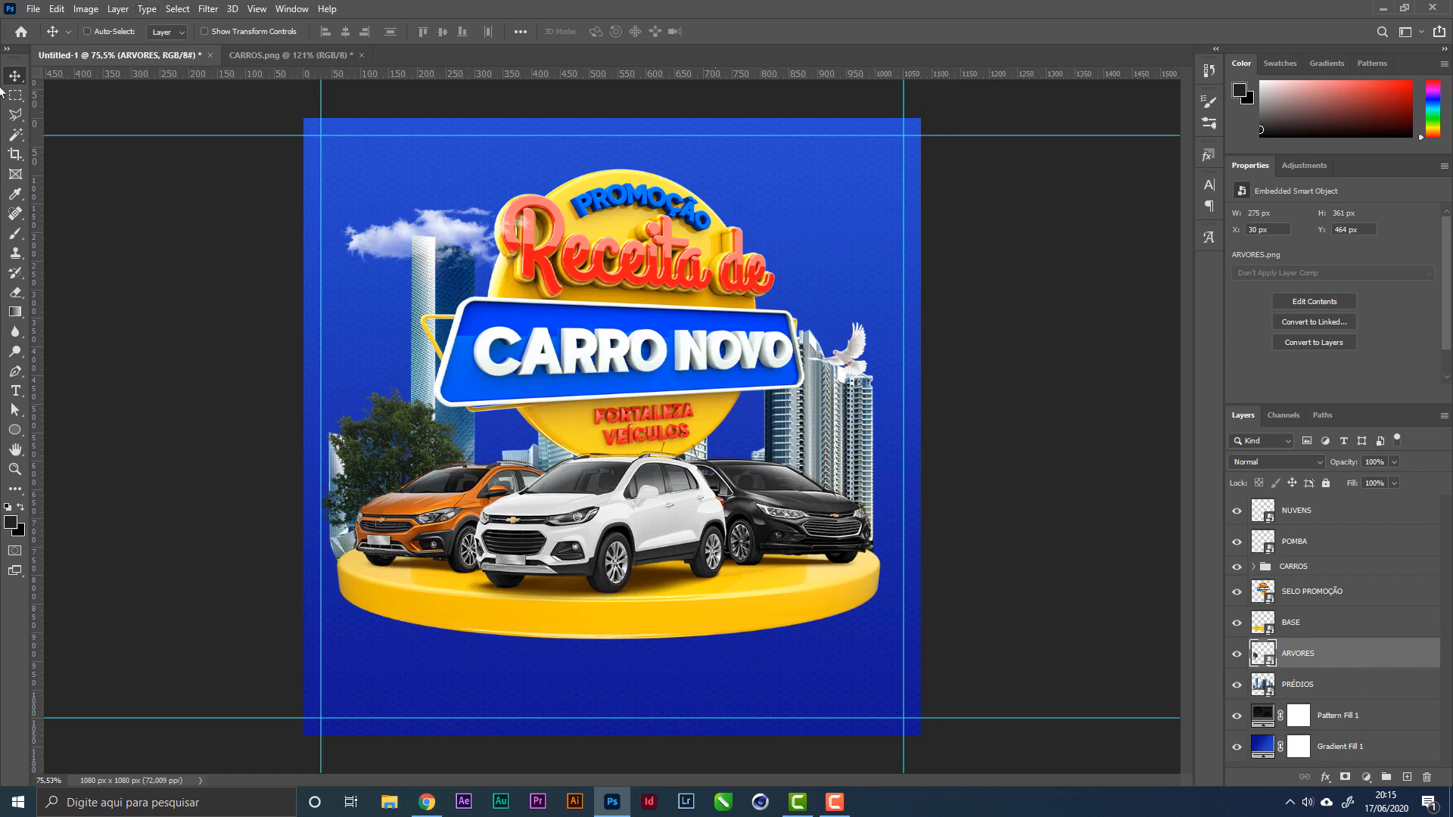
Step: Apply Curves to the ARVORES tree: white point input 193, black point input 22, and a midtone point at input 101, output 134
{"action": "left_click", "coordinate": [85, 8]}
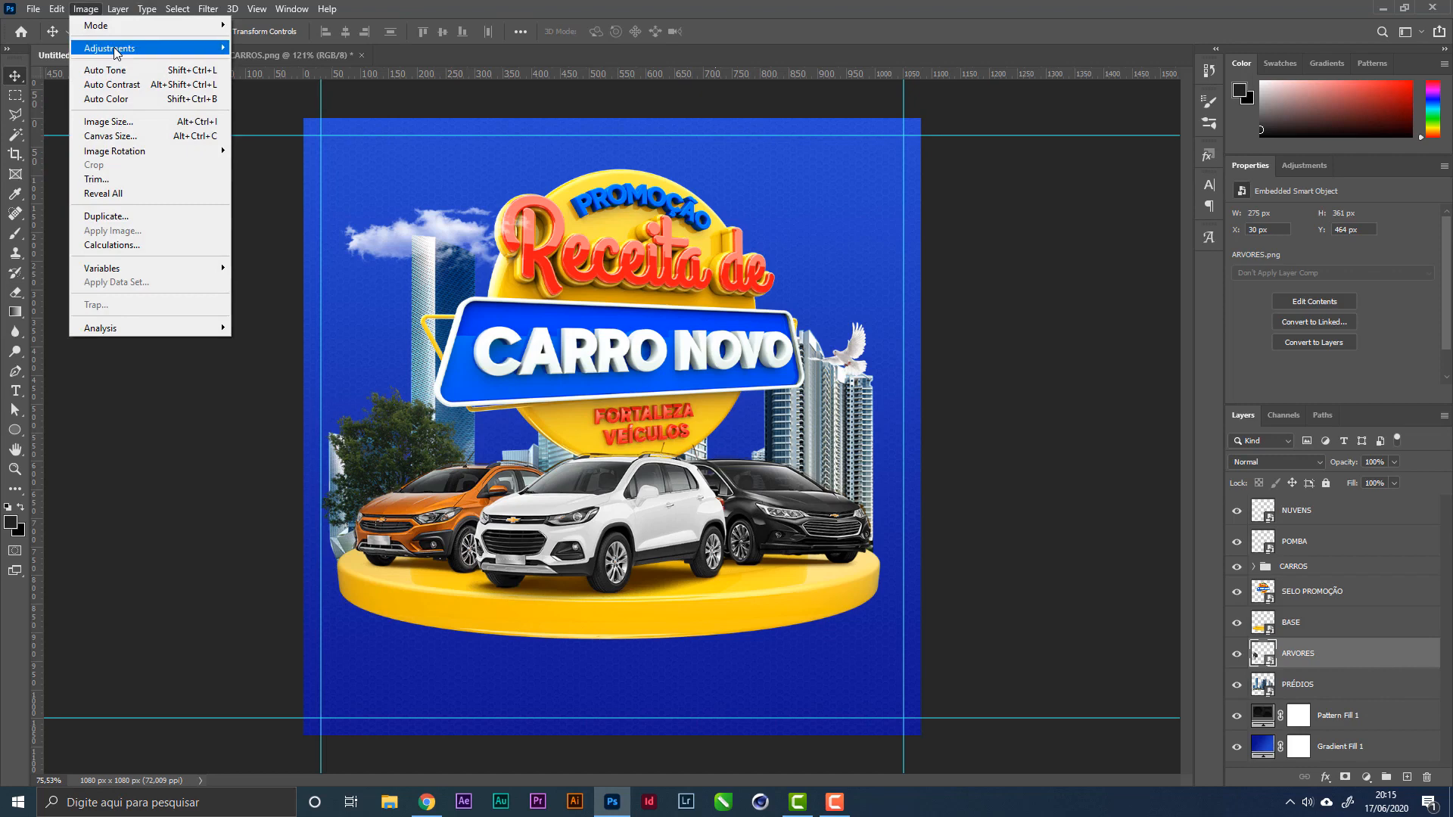
{"action": "mouse_move", "coordinate": [113, 48]}
{"action": "left_click", "coordinate": [317, 76]}
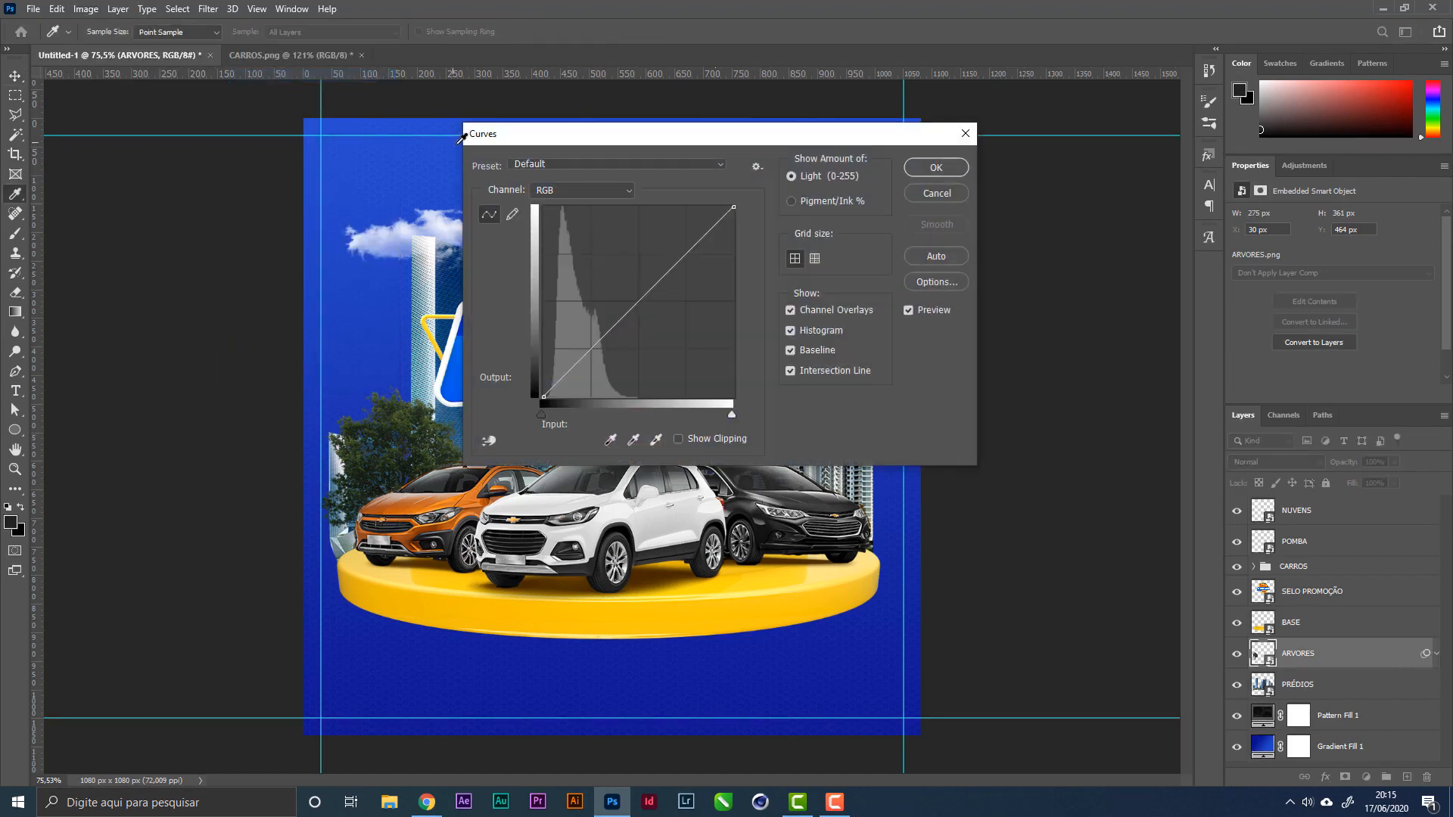
{"action": "left_click_drag", "start_coordinate": [574, 140], "coordinate": [828, 136]}
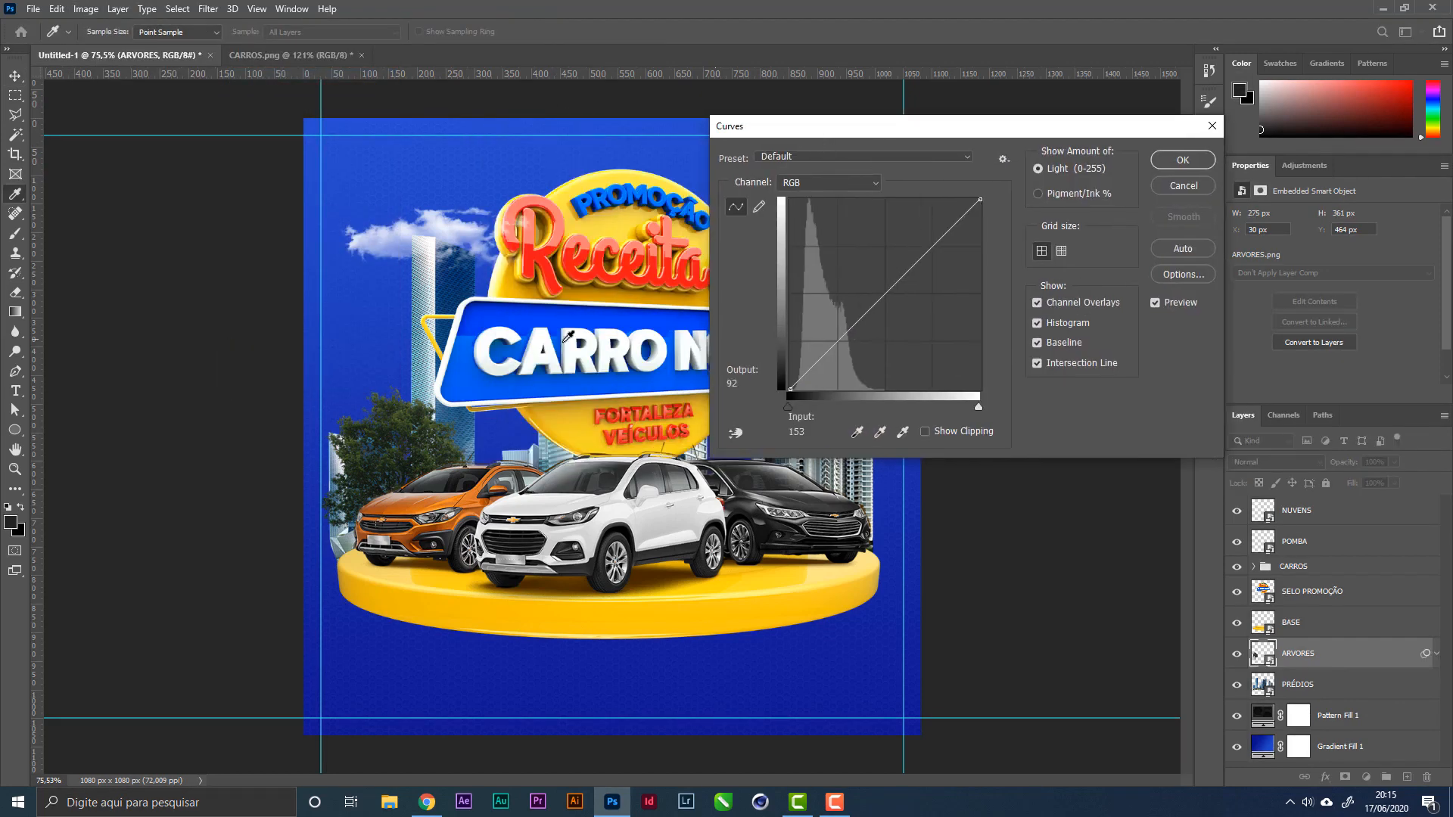
{"action": "left_click", "coordinate": [981, 199]}
{"action": "left_click_drag", "start_coordinate": [981, 199], "coordinate": [935, 181]}
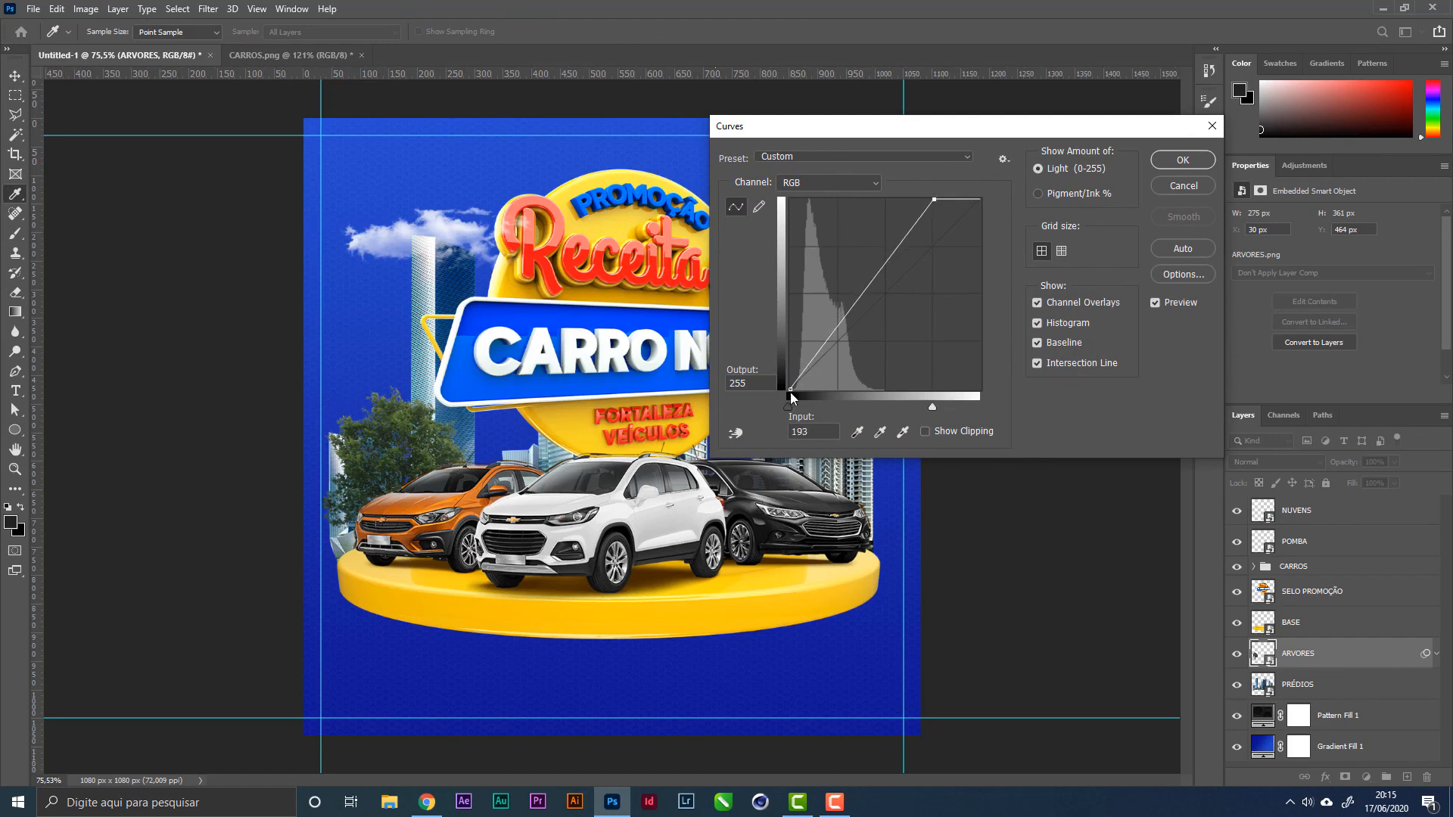
{"action": "left_click_drag", "start_coordinate": [790, 392], "coordinate": [807, 389]}
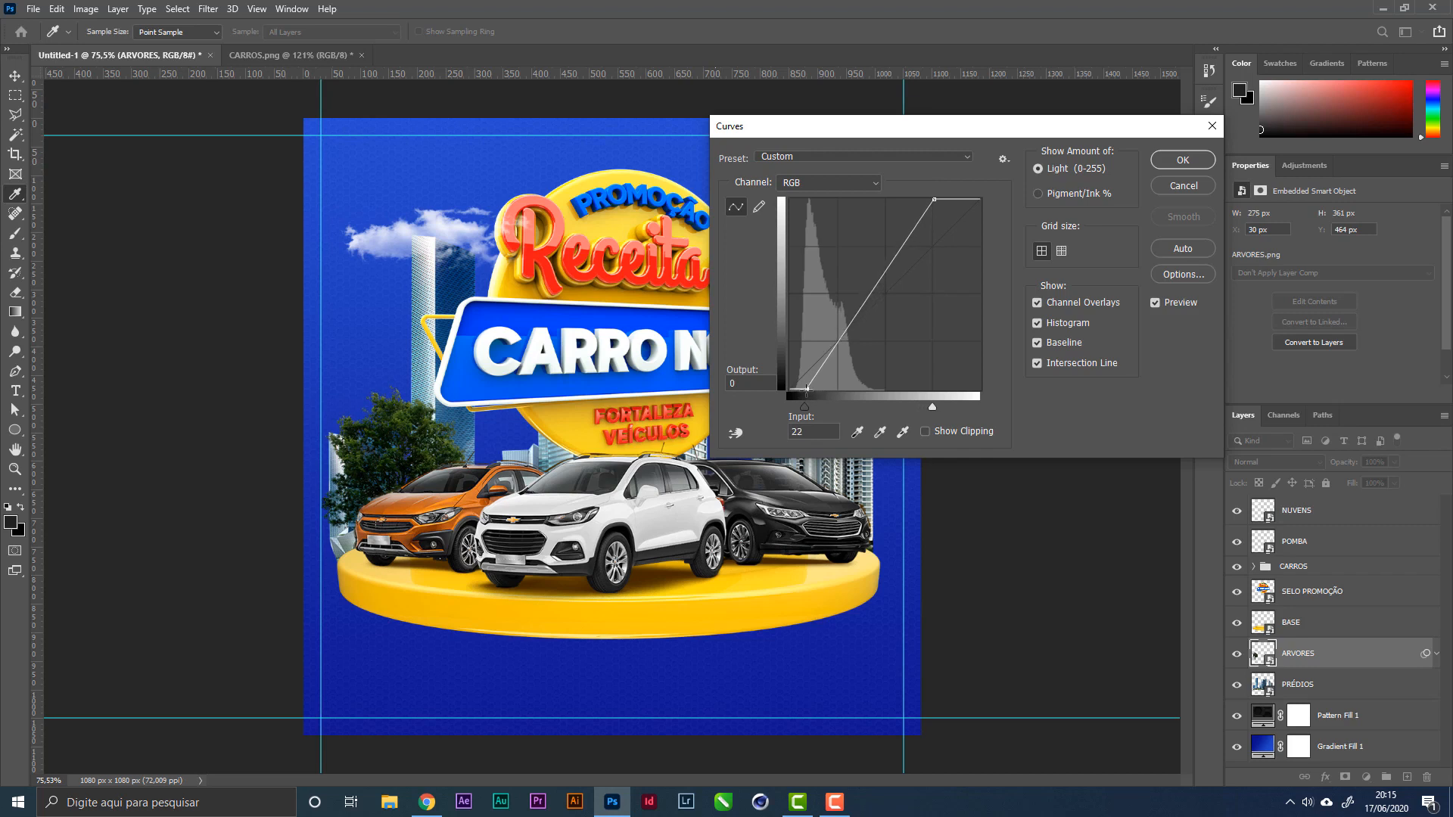
{"action": "left_click_drag", "start_coordinate": [869, 293], "coordinate": [865, 288]}
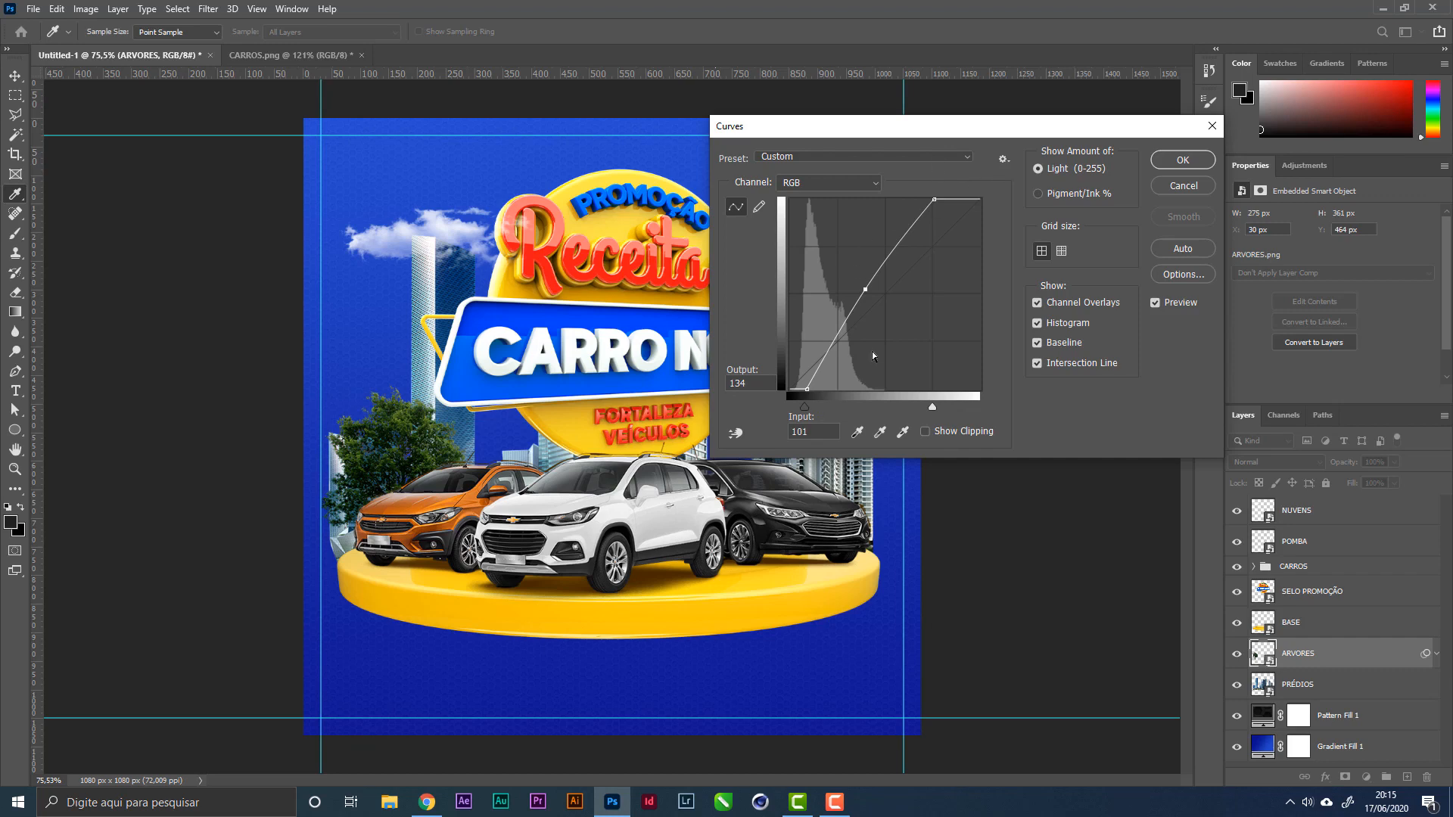
{"action": "left_click", "coordinate": [1183, 160]}
Step: Shrink the ARVORES tree to about 202 × 264 px and lower it behind the podium's left end at X 19 px, Y 629 px
{"action": "left_click_drag", "start_coordinate": [436, 452], "coordinate": [381, 517]}
{"action": "key", "text": "ctrl+t"}
{"action": "key", "text": "Return"}
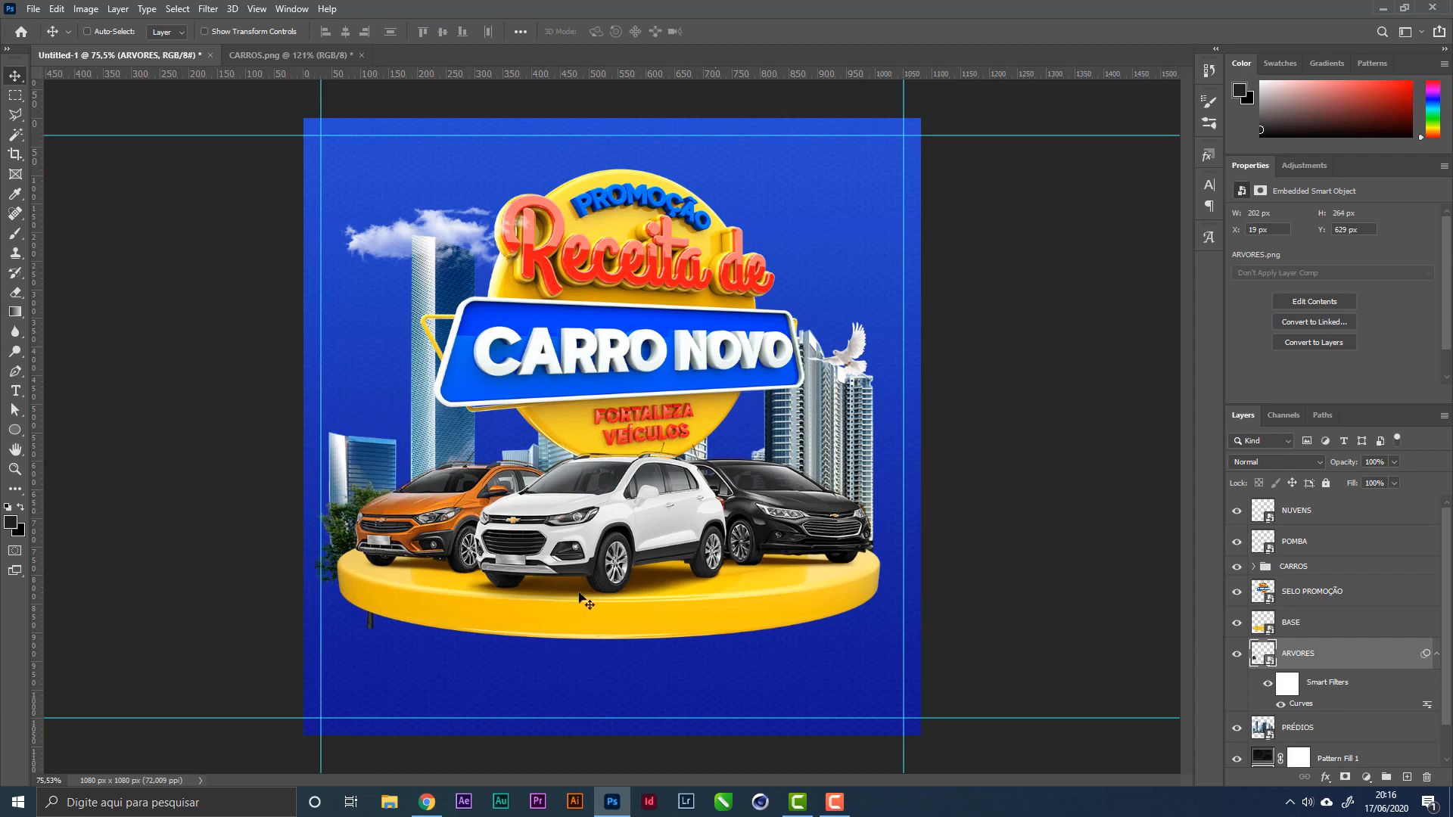
Step: Shrink the BASE podium and the CARROS group together a little more, keeping them centred in place
{"action": "right_click", "coordinate": [650, 618]}
{"action": "left_click", "coordinate": [668, 625]}
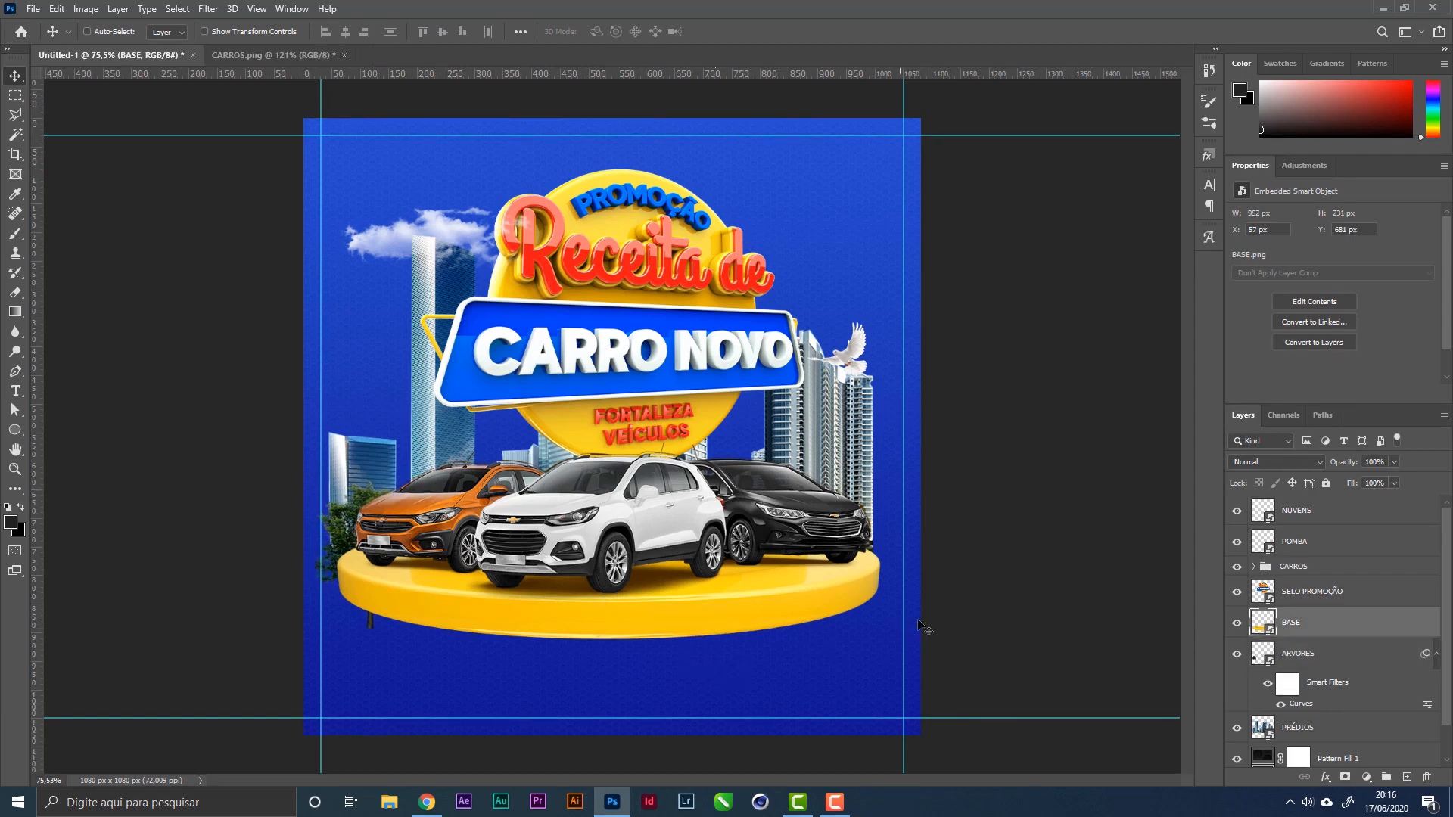
{"action": "left_click", "coordinate": [1317, 568]}
{"action": "key", "text": "ctrl+t"}
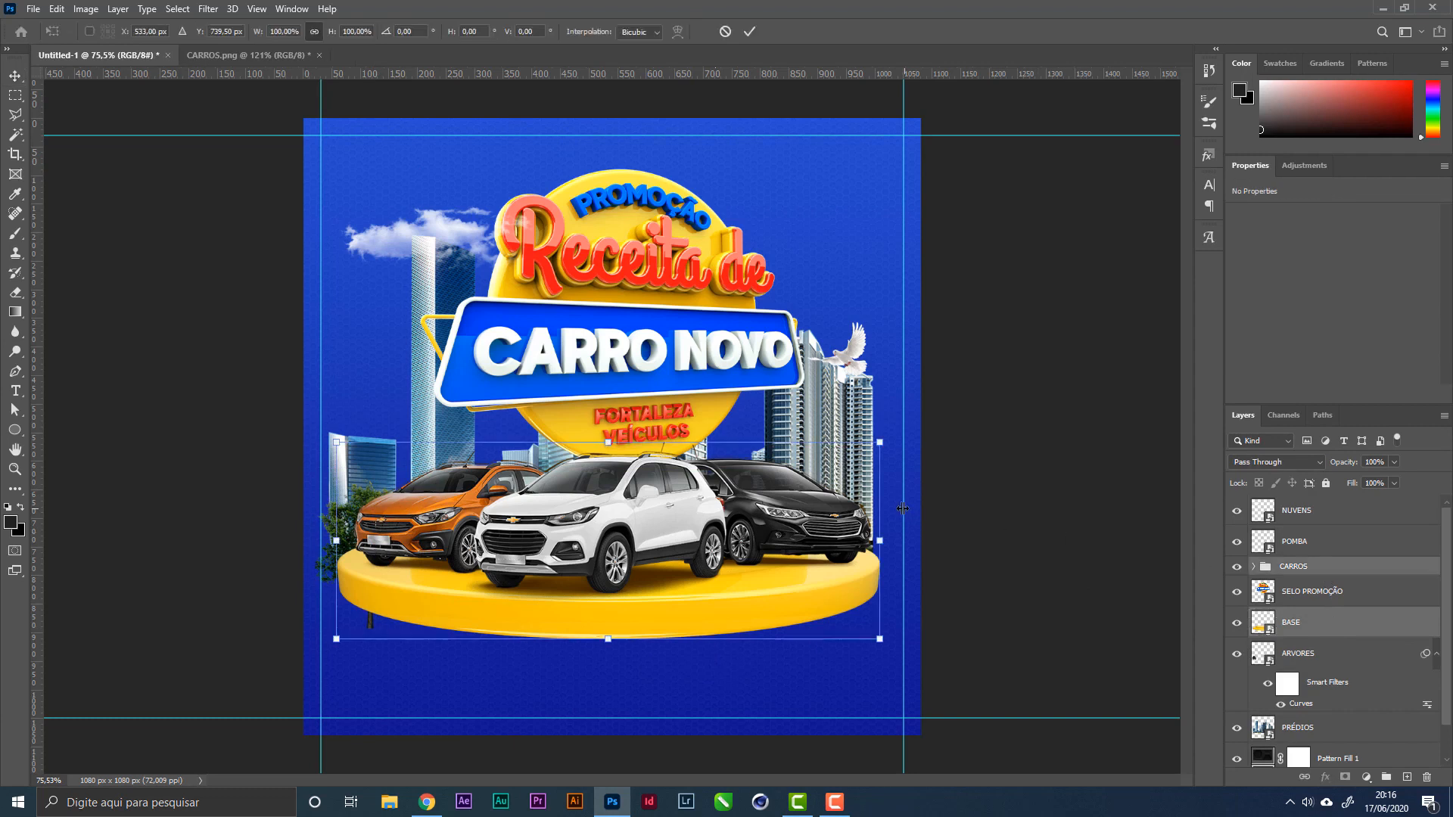
{"action": "left_click_drag", "start_coordinate": [879, 540], "coordinate": [872, 539]}
{"action": "key", "text": "Return"}
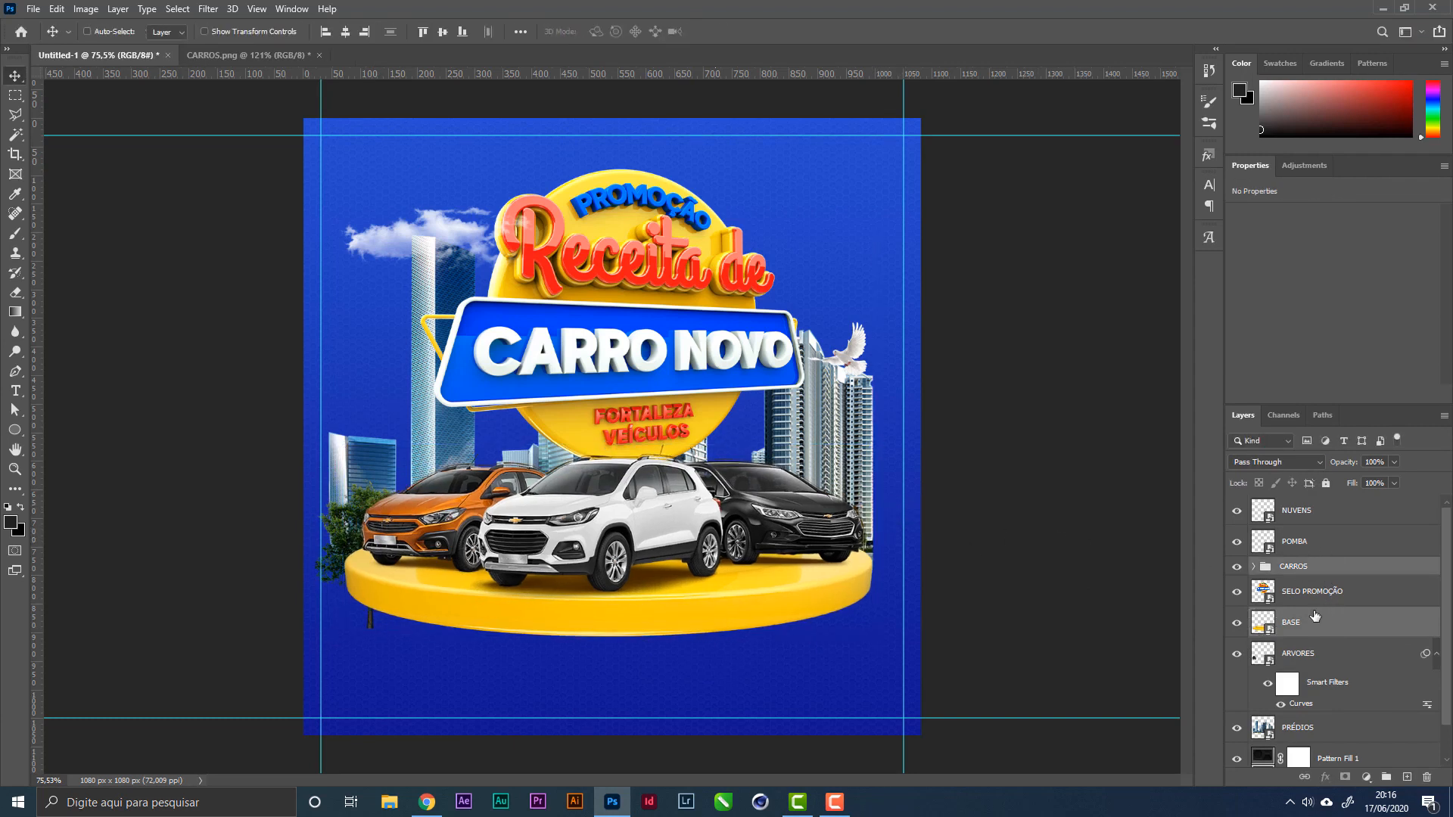
Step: Shift the ARVORES tree left and rotate it about -22.83° beside the orange car, at about X 8 px, Y 644 px
{"action": "left_click", "coordinate": [1298, 657]}
{"action": "left_click_drag", "start_coordinate": [508, 515], "coordinate": [500, 514]}
{"action": "key", "text": "ctrl+t"}
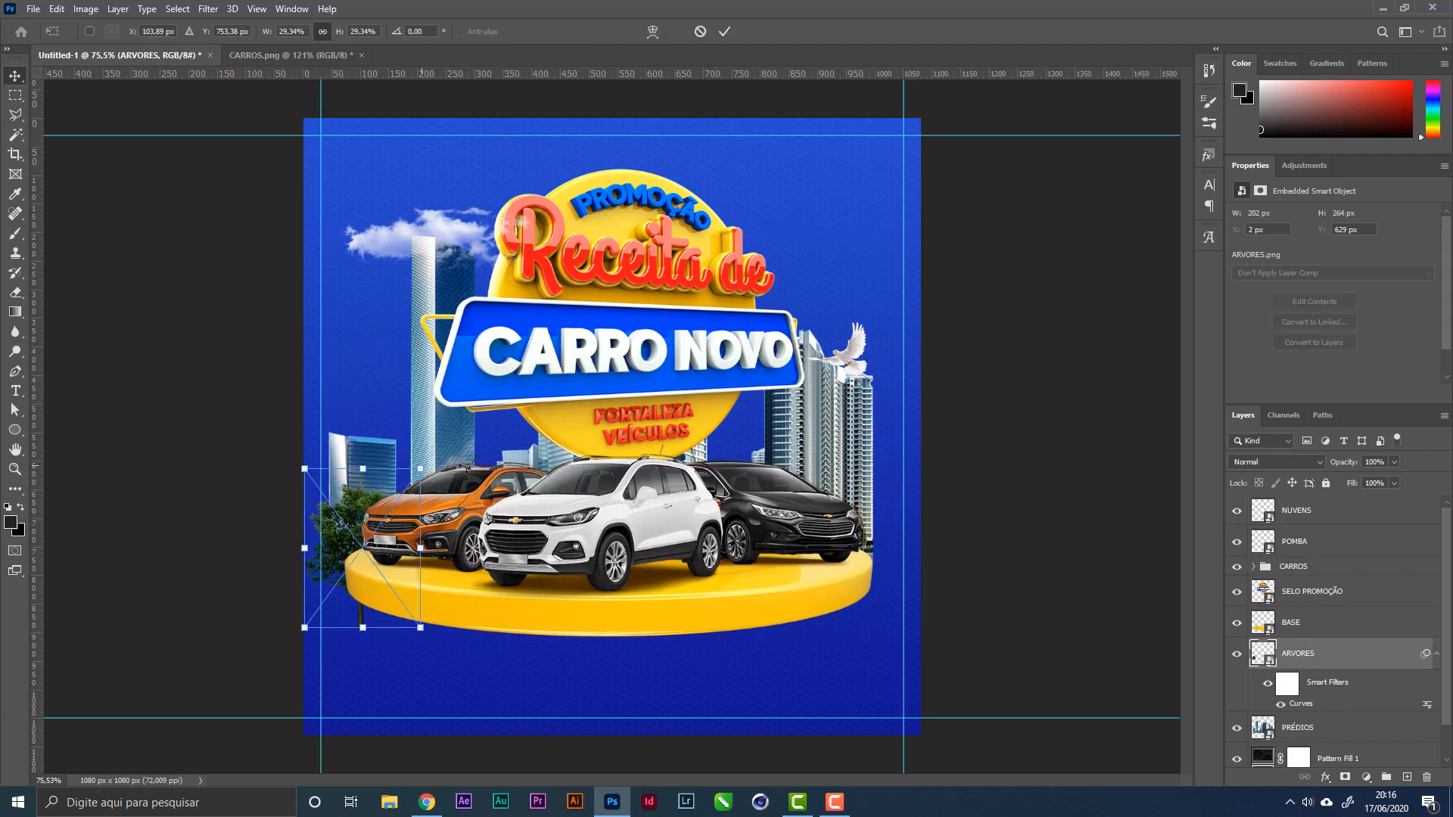
{"action": "left_click_drag", "start_coordinate": [490, 437], "coordinate": [454, 391]}
{"action": "key", "text": "Return"}
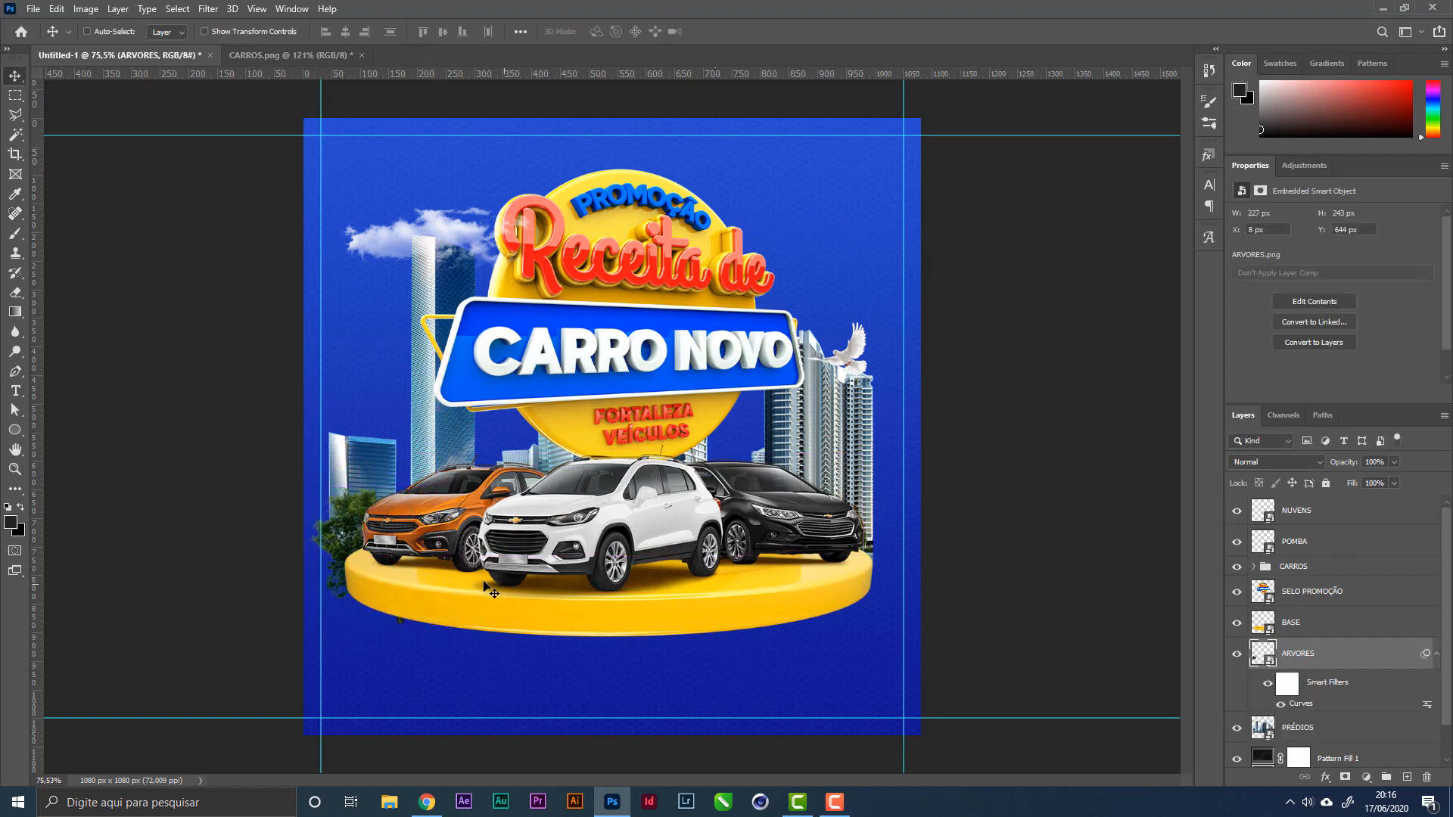
Step: Scale the rotated ARVORES tree down to 25.03%, about 188 × 207 px
{"action": "left_click_drag", "start_coordinate": [496, 601], "coordinate": [484, 536]}
{"action": "key", "text": "ctrl+t"}
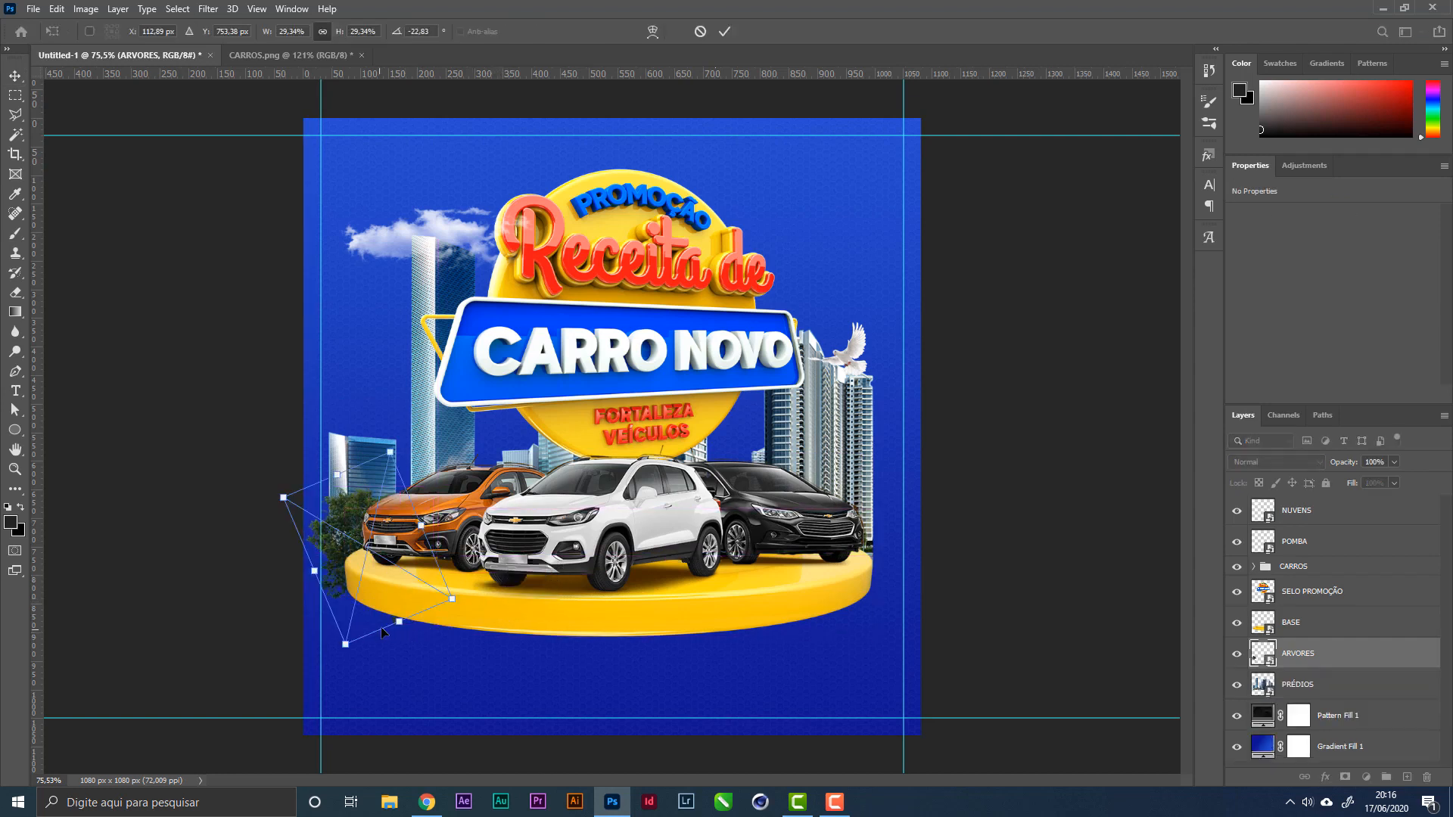
{"action": "mouse_move", "coordinate": [453, 595]}
{"action": "left_mouse_down"}
{"action": "mouse_move", "coordinate": [391, 604]}
{"action": "mouse_move", "coordinate": [461, 577]}
{"action": "left_mouse_up"}
{"action": "key", "text": "Return"}
Step: Nudge the ARVORES tree to X 21 px, Y 662 px so its trunk is hidden behind the podium
{"action": "key", "text": "Right"}
{"action": "key", "text": "Right"}
{"action": "key", "text": "Right"}
{"action": "key", "text": "Right"}
{"action": "key", "text": "Right"}
{"action": "key", "text": "Right"}
{"action": "key", "text": "Down"}
{"action": "key", "text": "Down"}
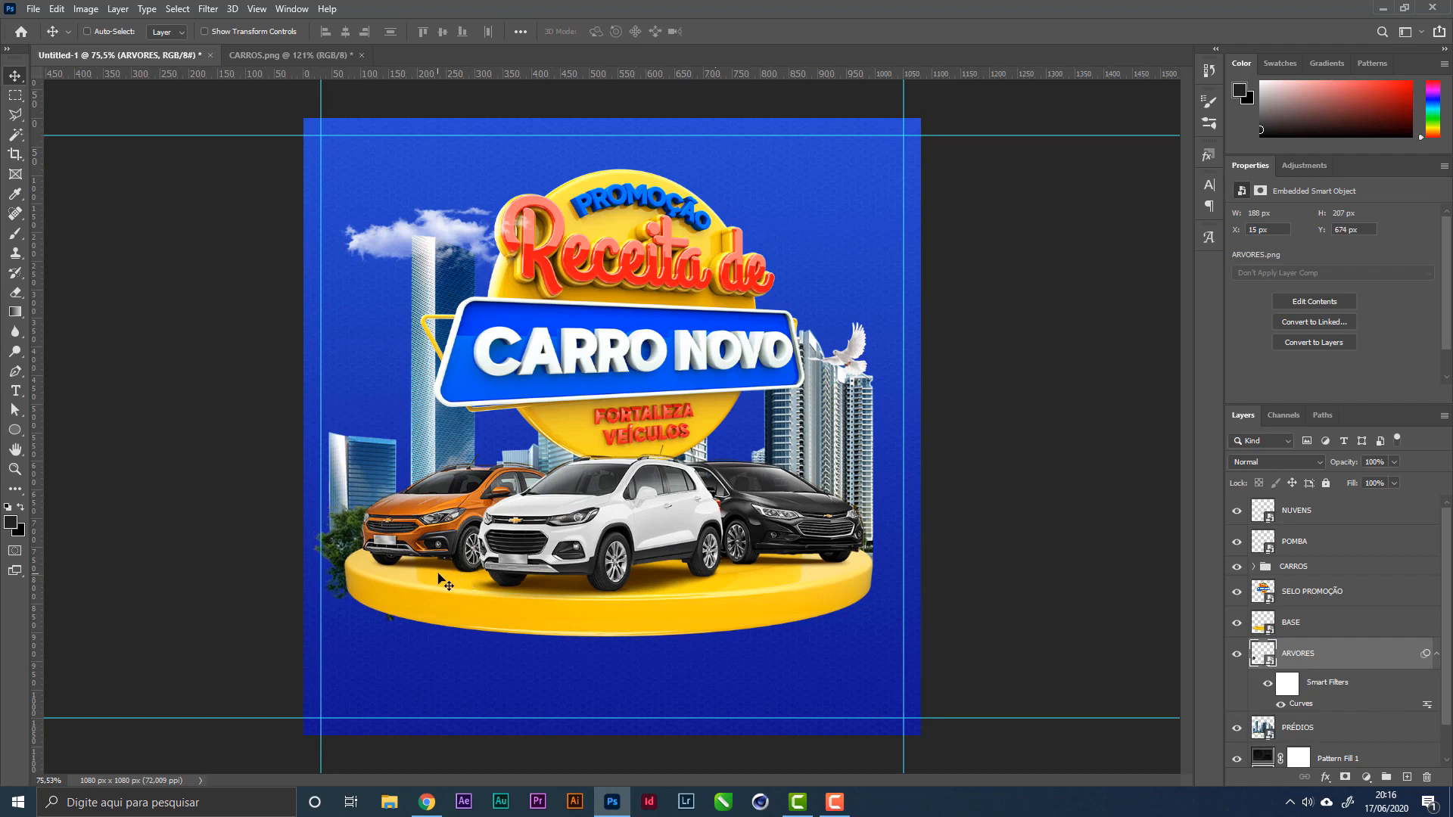
{"action": "key", "text": "Right"}
{"action": "key", "text": "Up"}
{"action": "key", "text": "Up"}
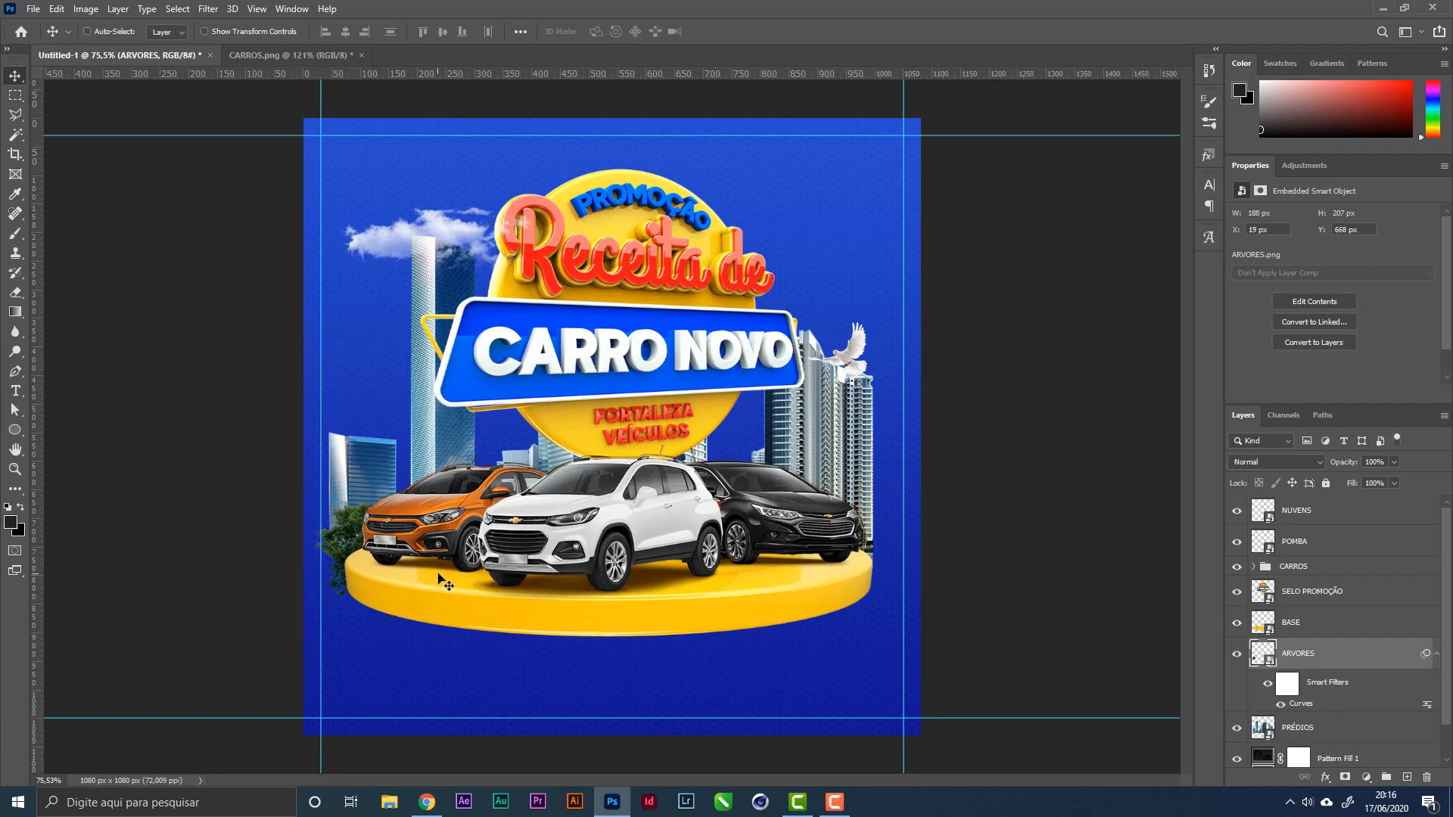
{"action": "key", "text": "Right"}
{"action": "key", "text": "Up"}
{"action": "key", "text": "Up"}
{"action": "key", "text": "Up"}
{"action": "key", "text": "Up"}
{"action": "key", "text": "Up"}
{"action": "key", "text": "Up"}
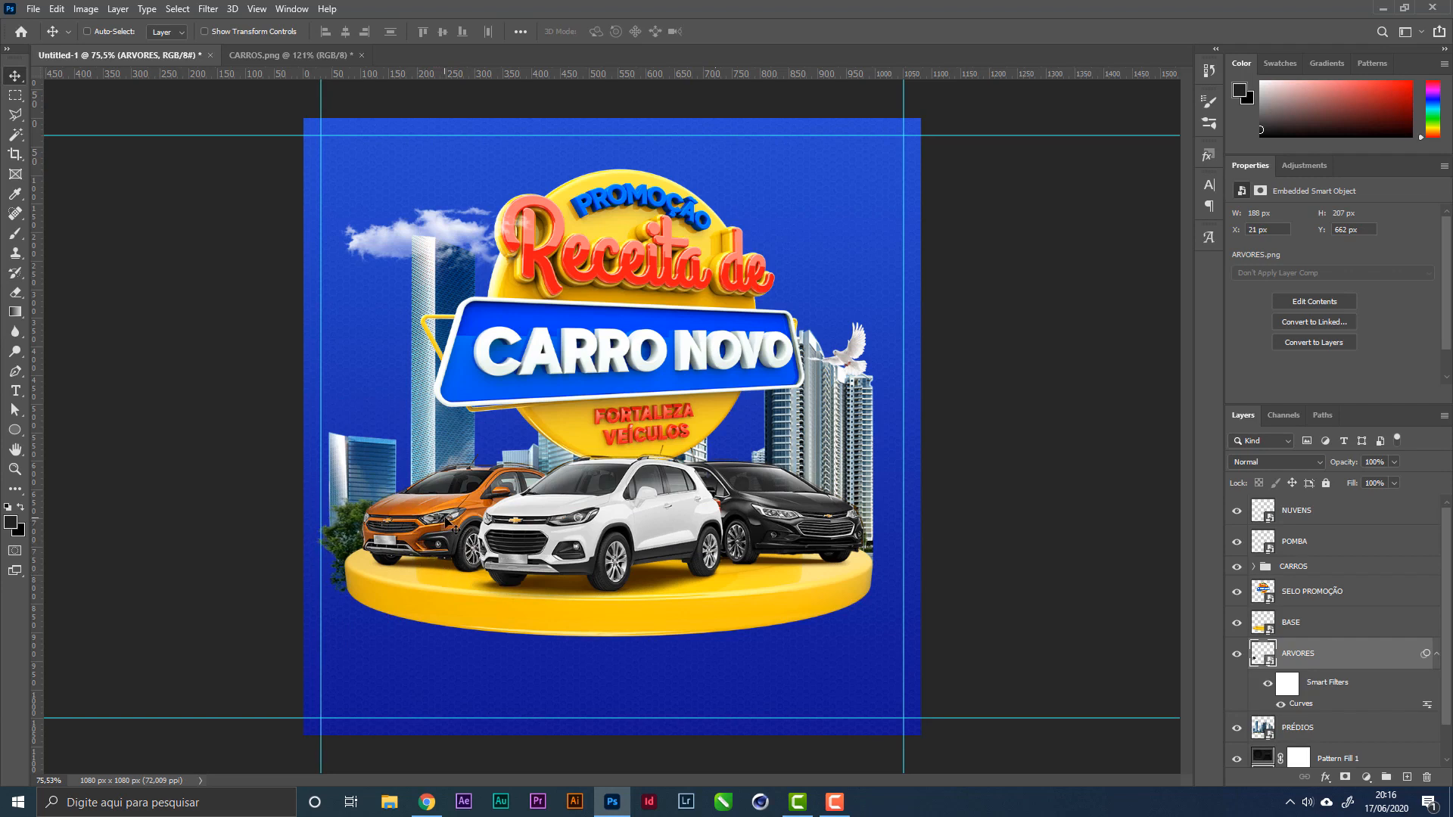
{"action": "key", "text": "Right"}
{"action": "key", "text": "Right"}
{"action": "key", "text": "Right"}
{"action": "key", "text": "Right"}
{"action": "key", "text": "Left"}
{"action": "key", "text": "Left"}
{"action": "key", "text": "Left"}
{"action": "key", "text": "Left"}
Step: Raise the PRÉDIOS buildings to Y 186 px
{"action": "right_click", "coordinate": [352, 454]}
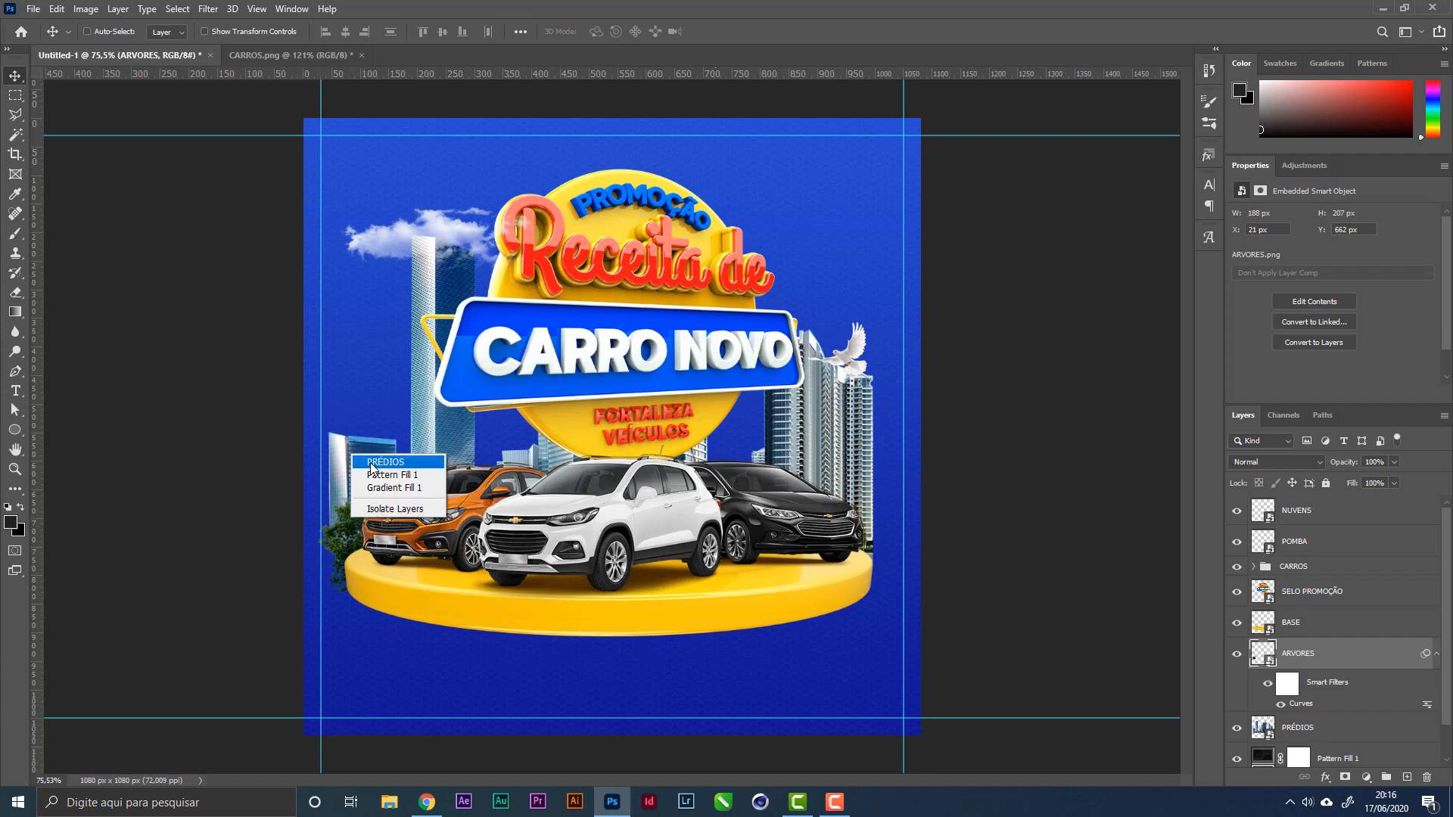
{"action": "left_click", "coordinate": [371, 464]}
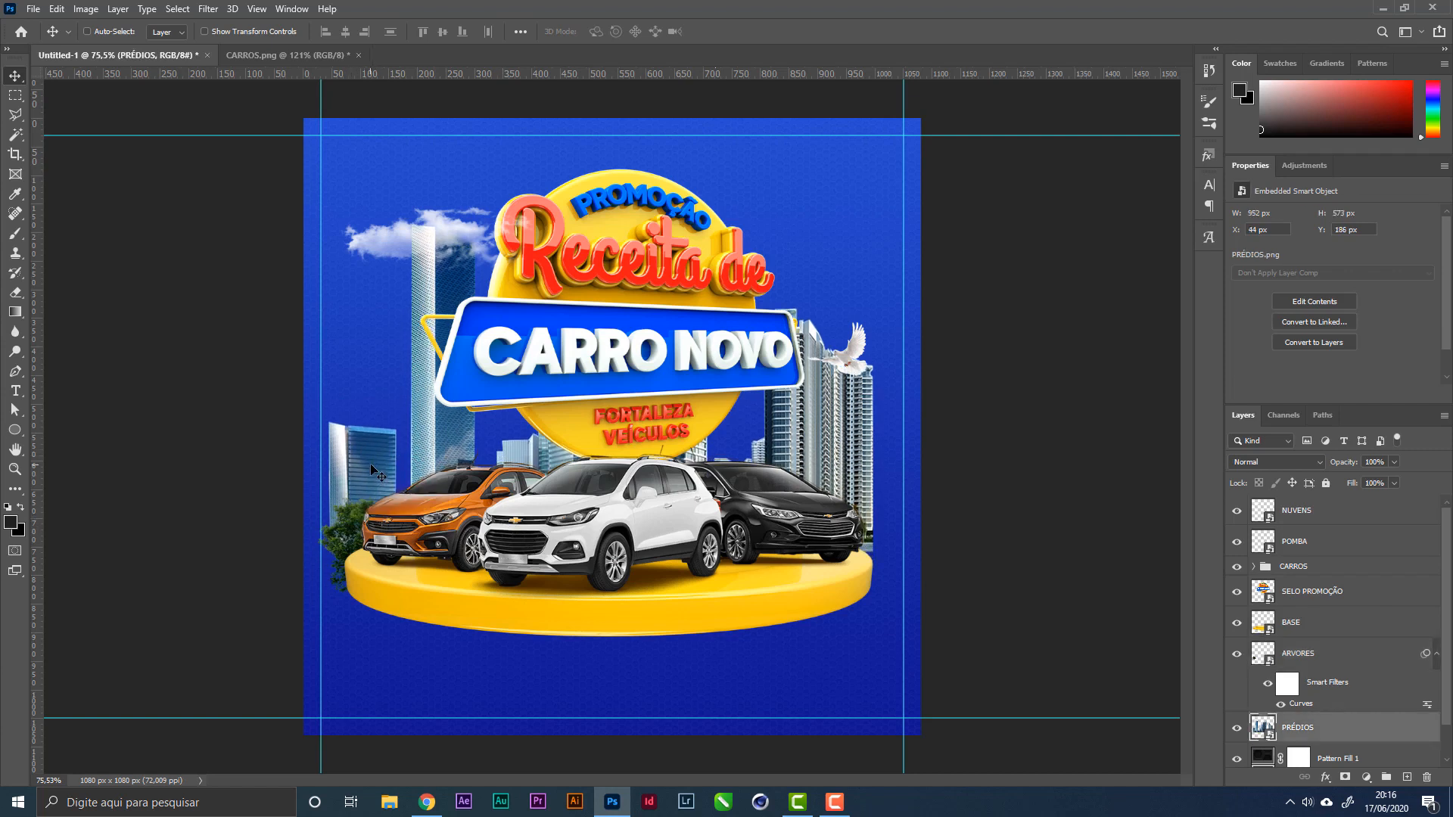
Step: Duplicate the ARVORES tree, flip the copy horizontally and place it behind the podium's right end at X 859 px, Y 662 px
{"action": "right_click", "coordinate": [355, 527]}
{"action": "left_click", "coordinate": [386, 535]}
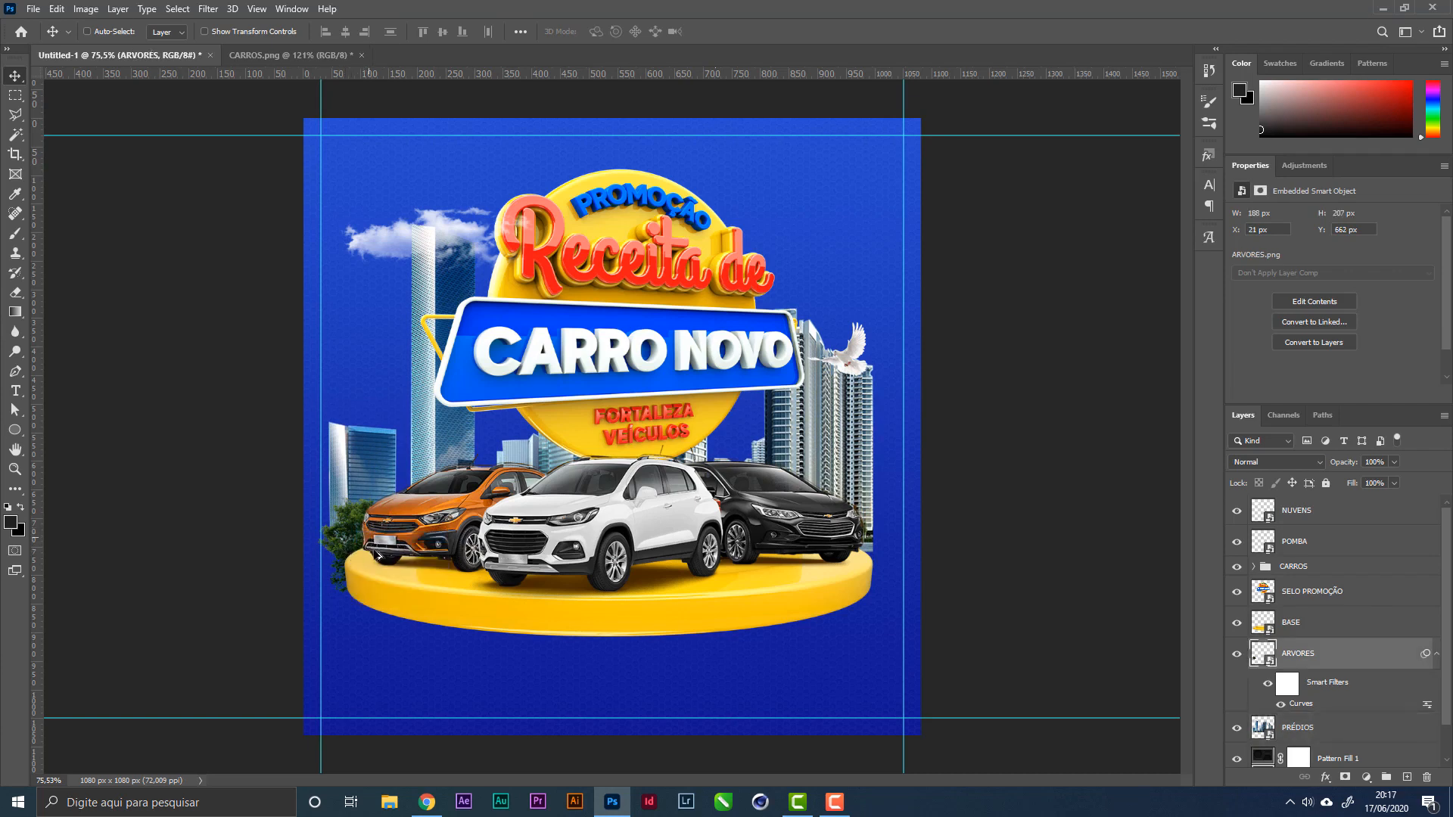
{"action": "left_click_drag", "start_coordinate": [378, 556], "coordinate": [881, 583]}
{"action": "key", "text": "ctrl+t"}
{"action": "right_click", "coordinate": [879, 555]}
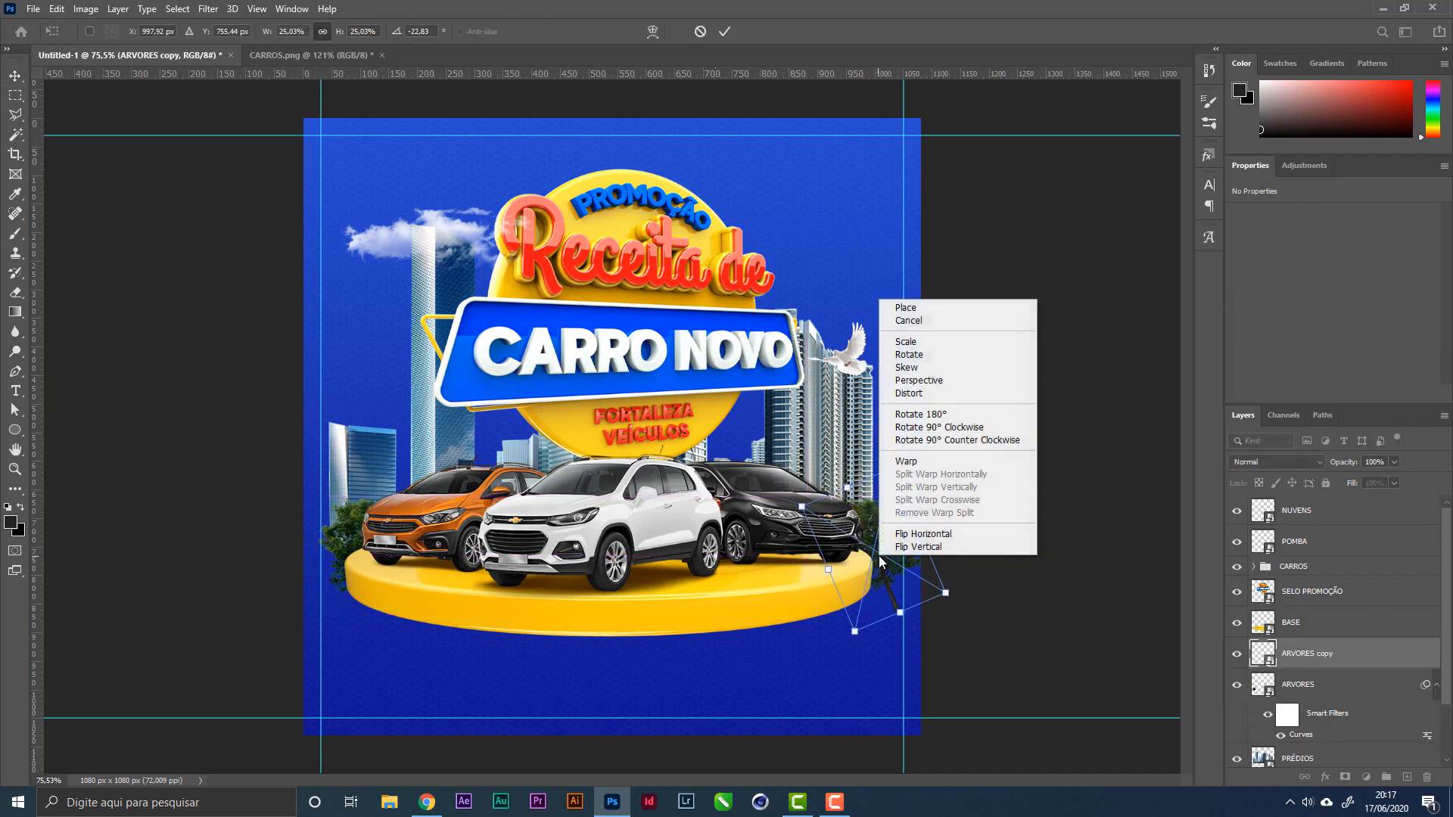
{"action": "left_click", "coordinate": [922, 535]}
{"action": "key", "text": "Return"}
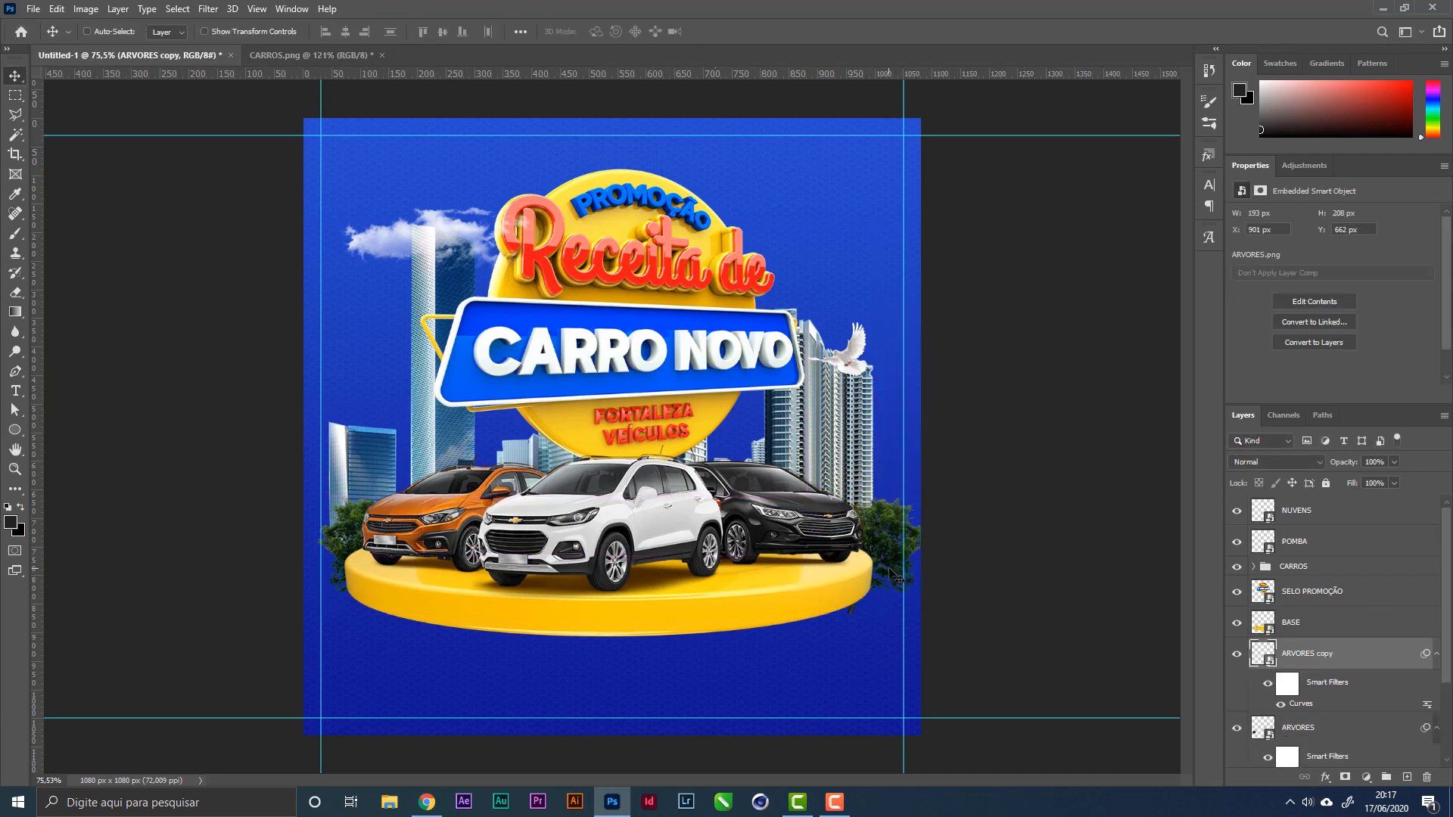
{"action": "left_click_drag", "start_coordinate": [893, 577], "coordinate": [869, 570]}
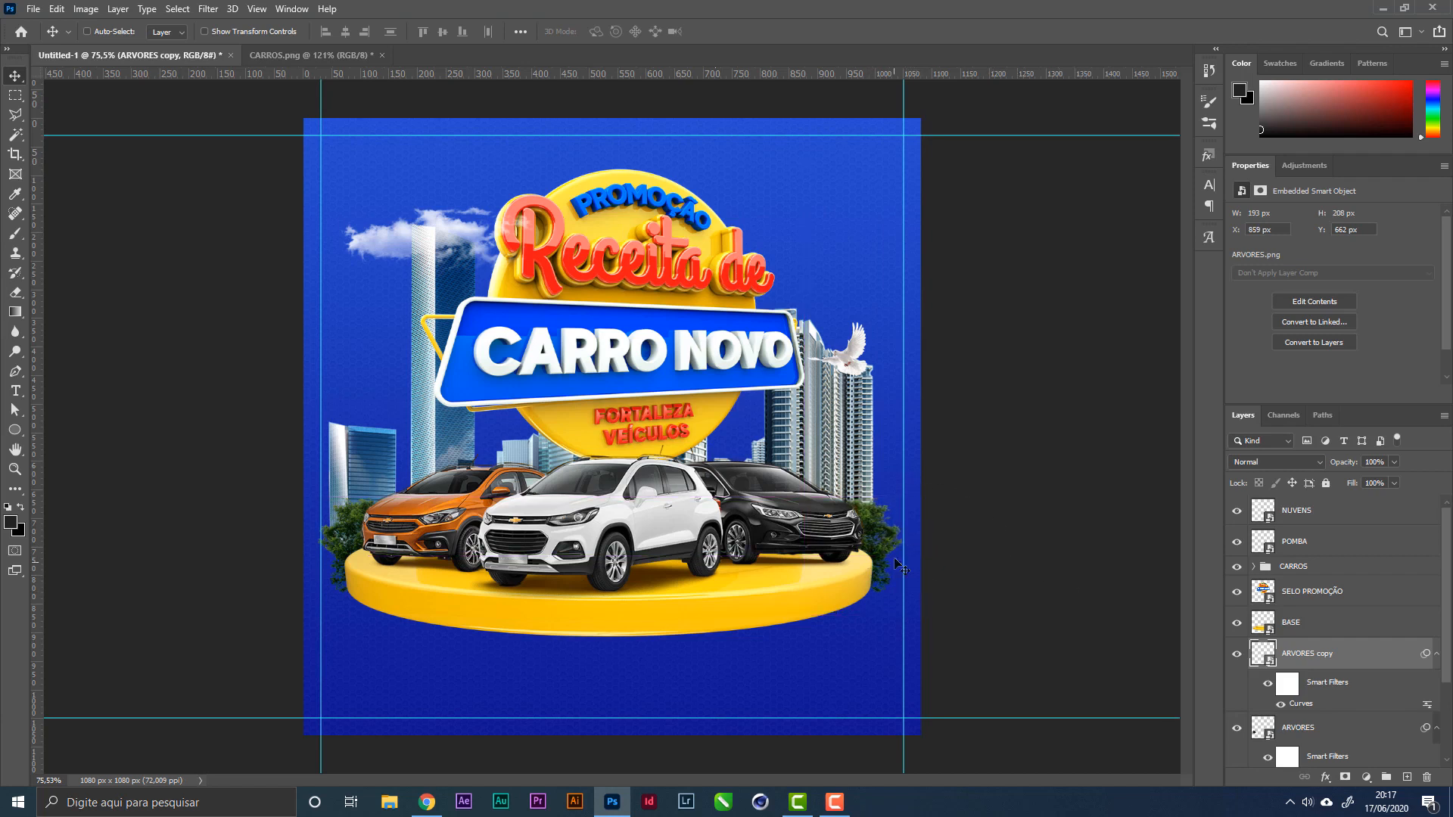
Step: Group the ARVORES and ARVORES copy layers and name the group ÁRVORES
{"action": "left_click", "coordinate": [1335, 728]}
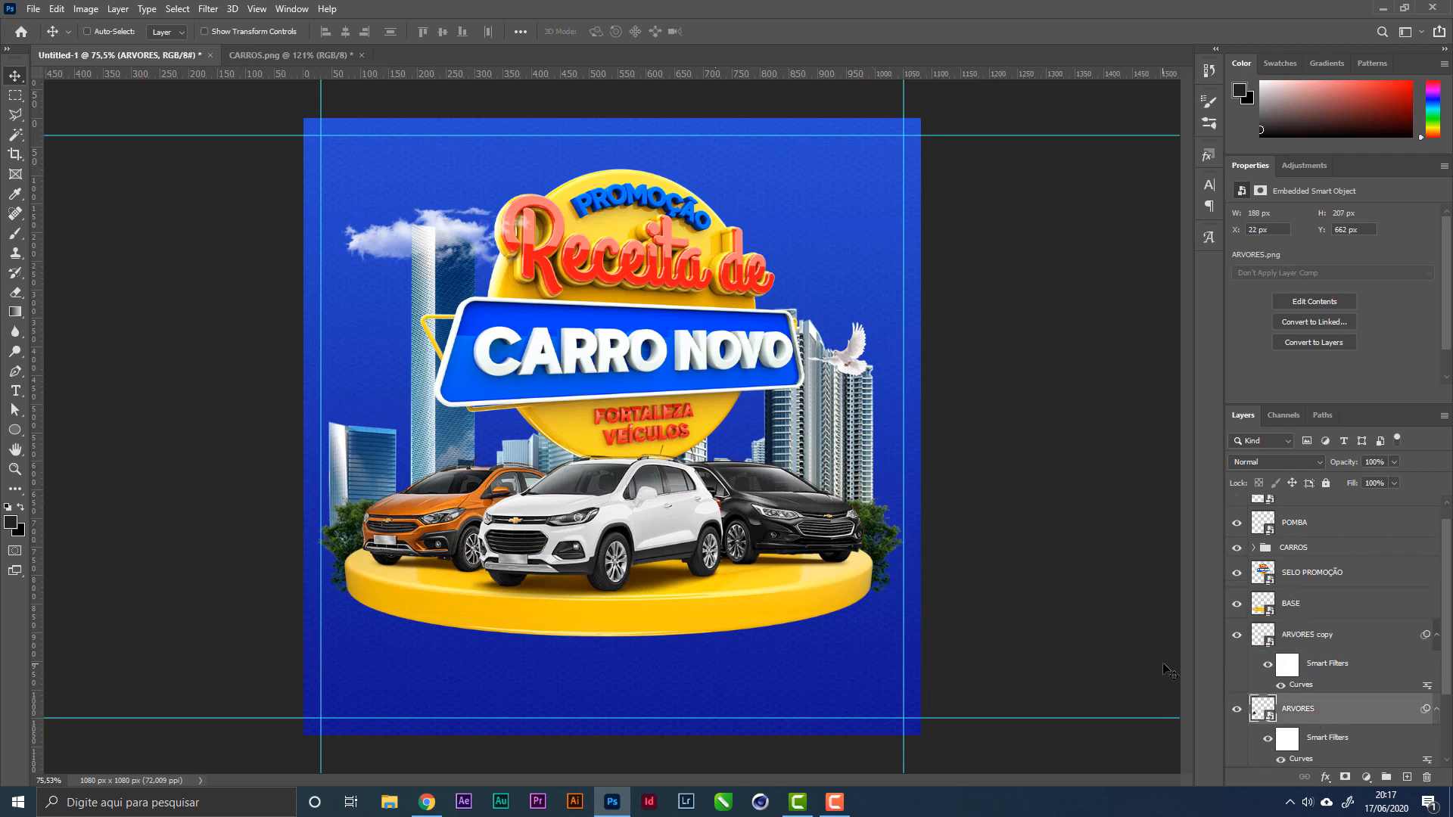
{"action": "scroll", "coordinate": [1376, 669], "scroll_direction": "down", "scroll_amount": 3}
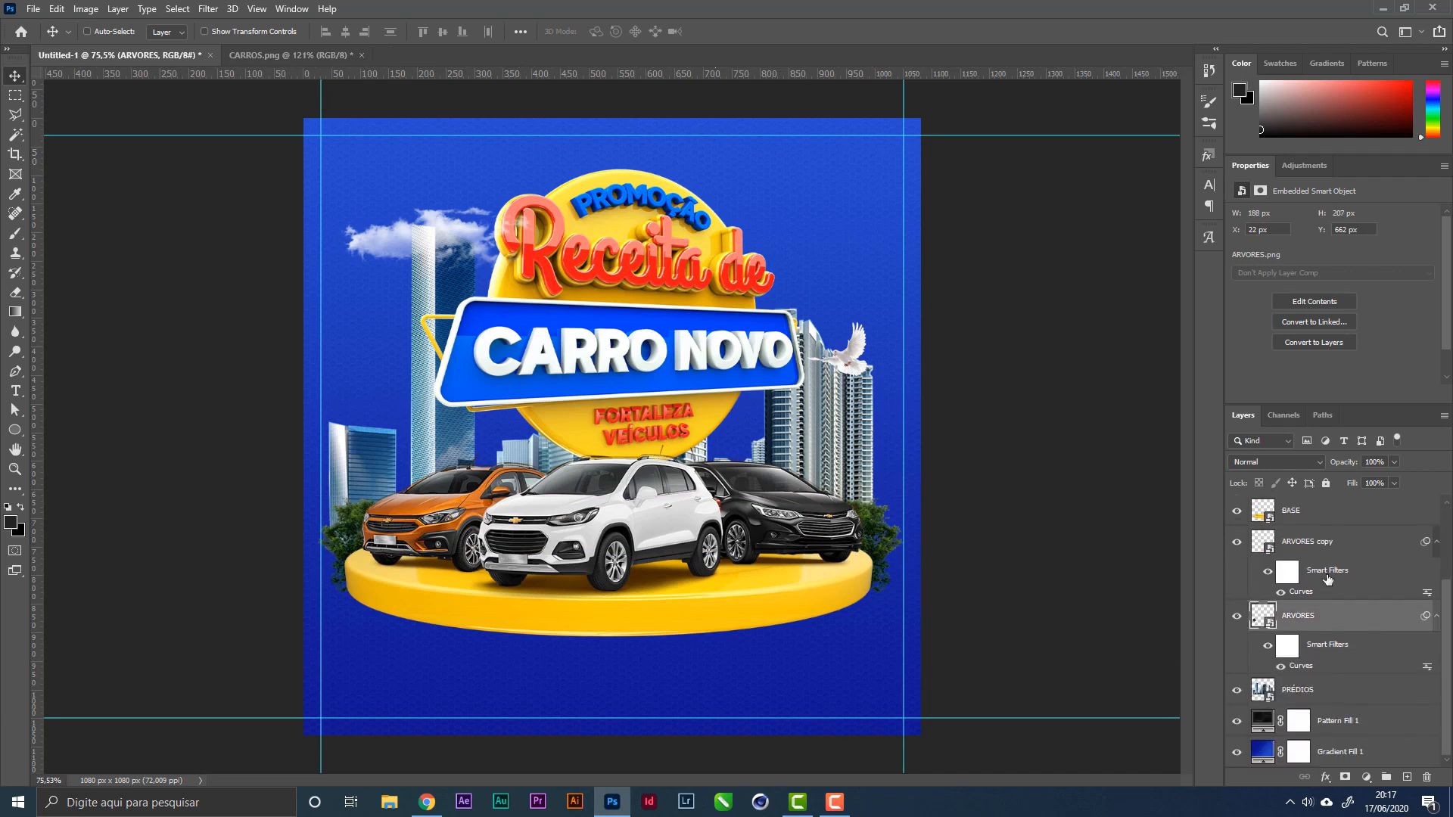
{"action": "left_click", "coordinate": [1330, 542], "text": "shift"}
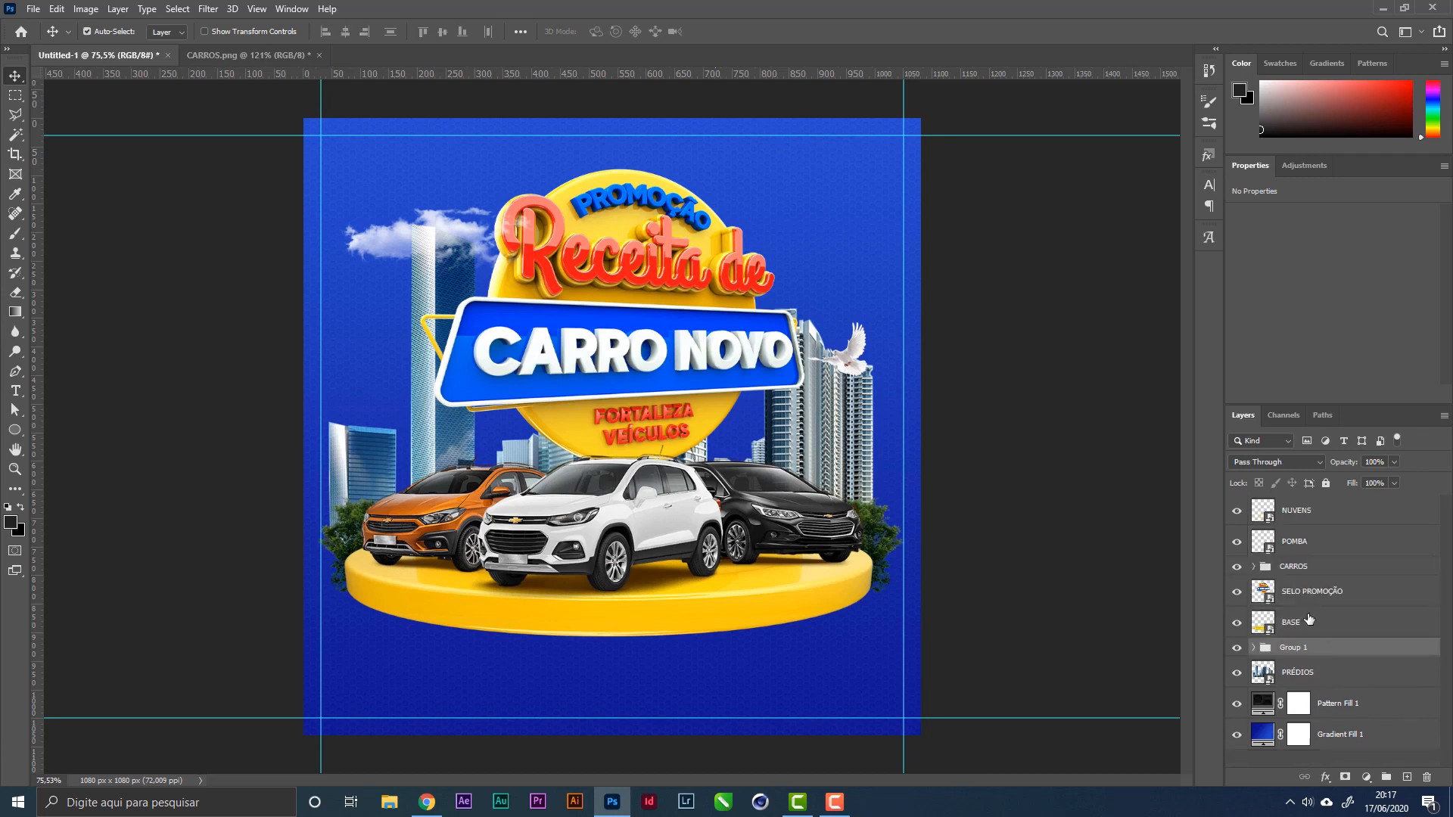
{"action": "key", "text": "ctrl+g"}
{"action": "double_click", "coordinate": [1294, 648]}
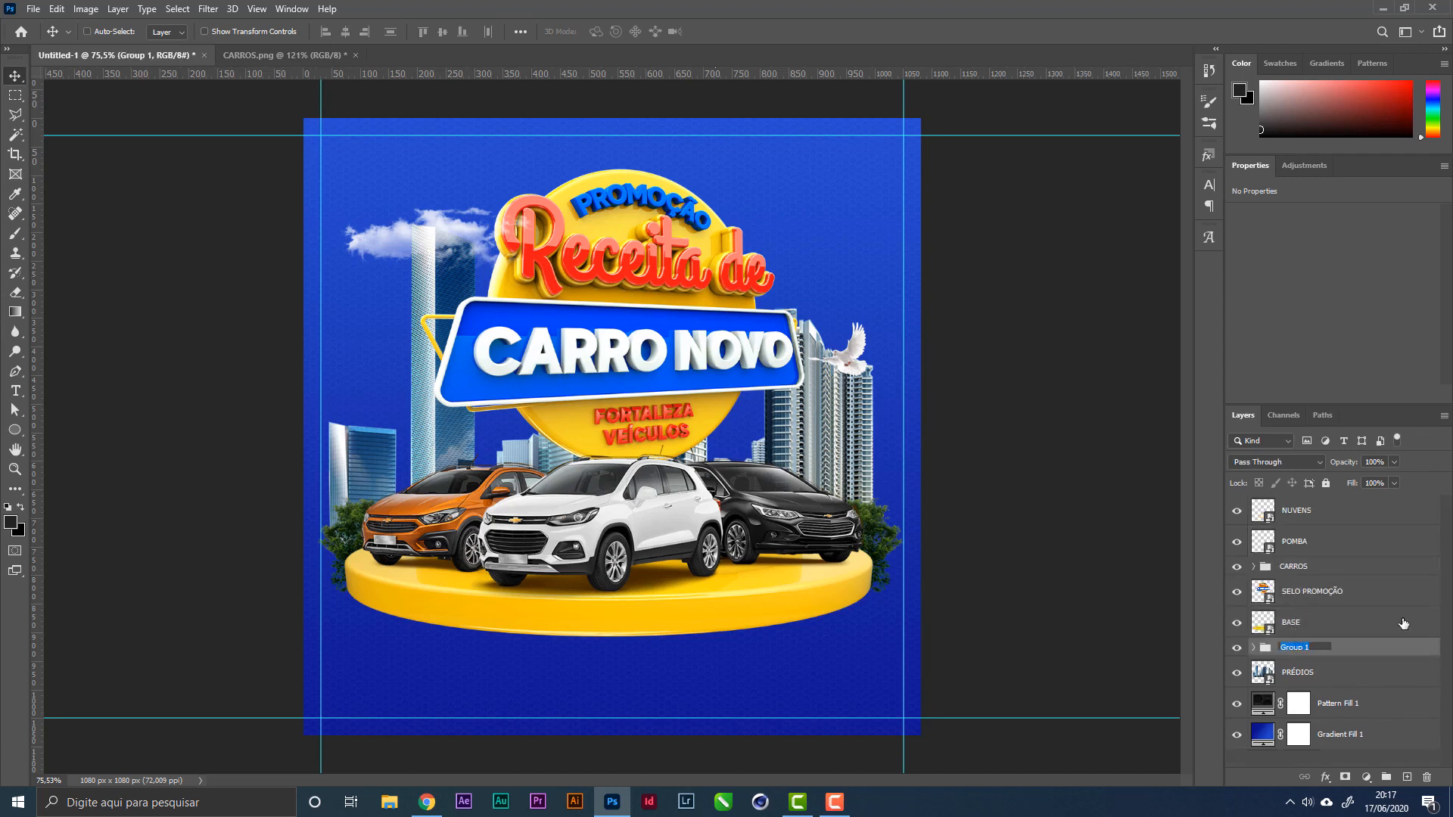
{"action": "type", "text": "a"}
{"action": "type", "text": "RVORES"}
{"action": "key", "text": "Return"}
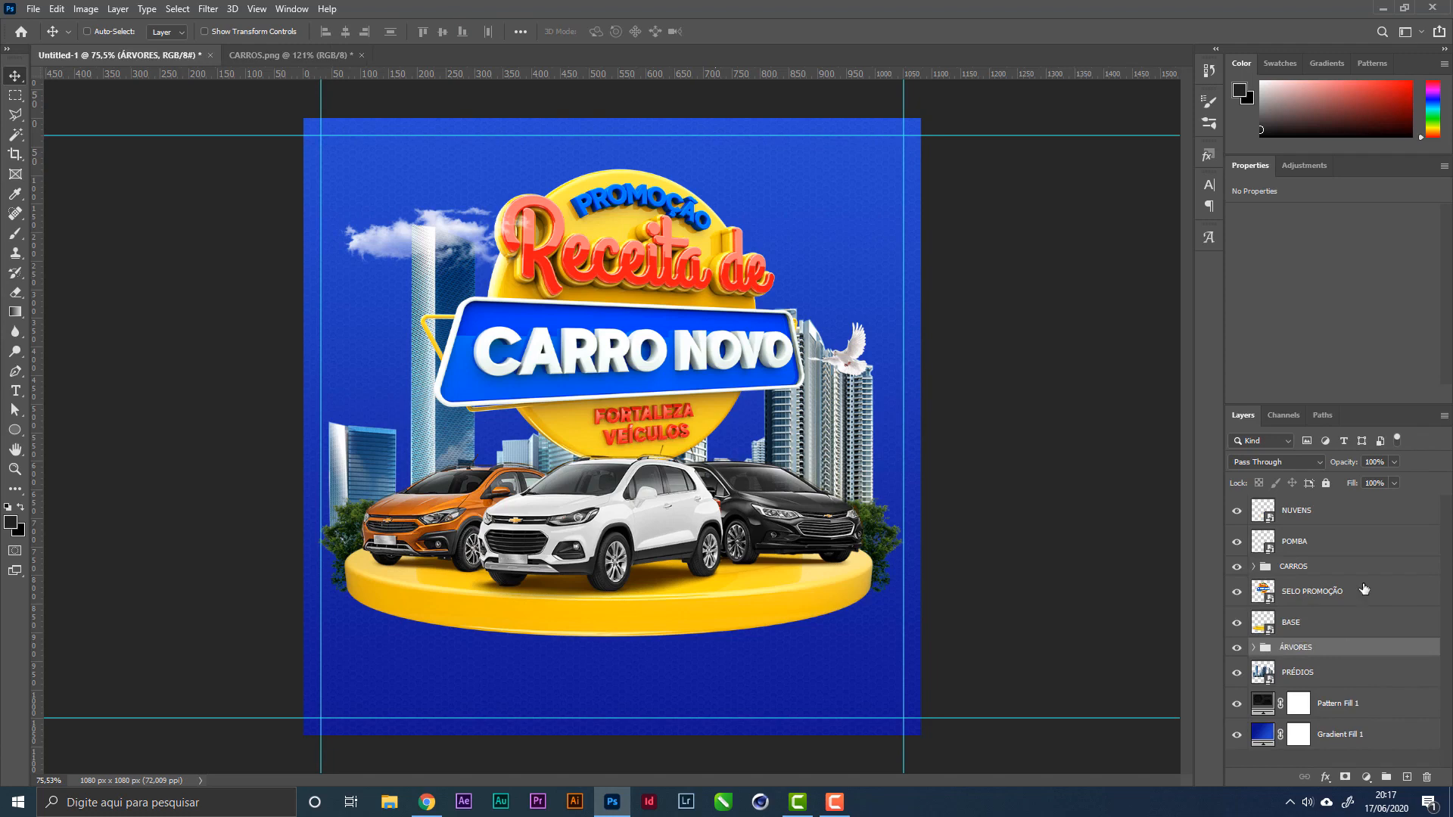
Step: Save the design on the computer's desktop as the Photoshop file Untitled-1, with Maximize Compatibility enabled
{"action": "key", "text": "ctrl+s"}
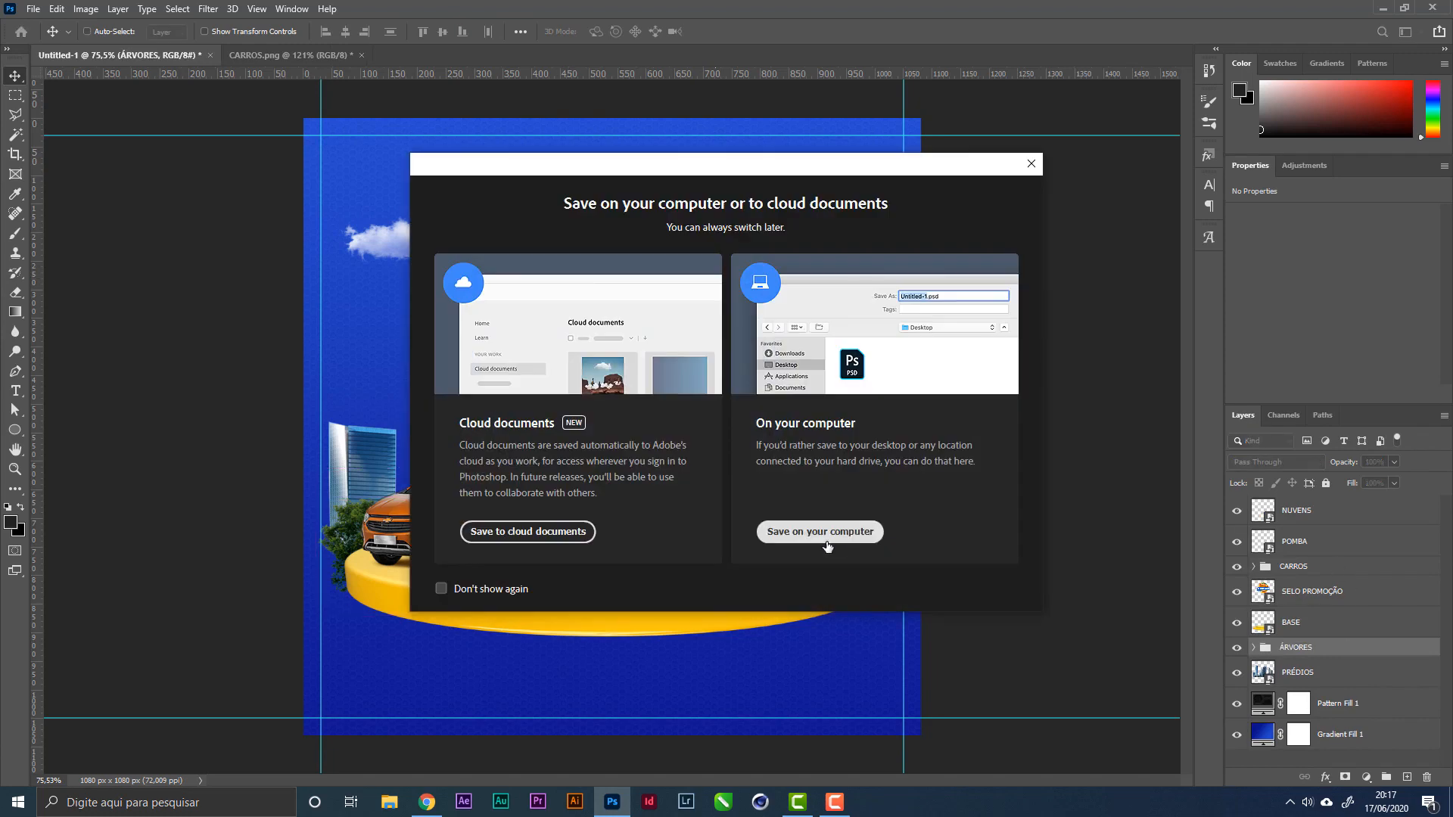
{"action": "left_click", "coordinate": [821, 532]}
{"action": "left_click", "coordinate": [73, 119]}
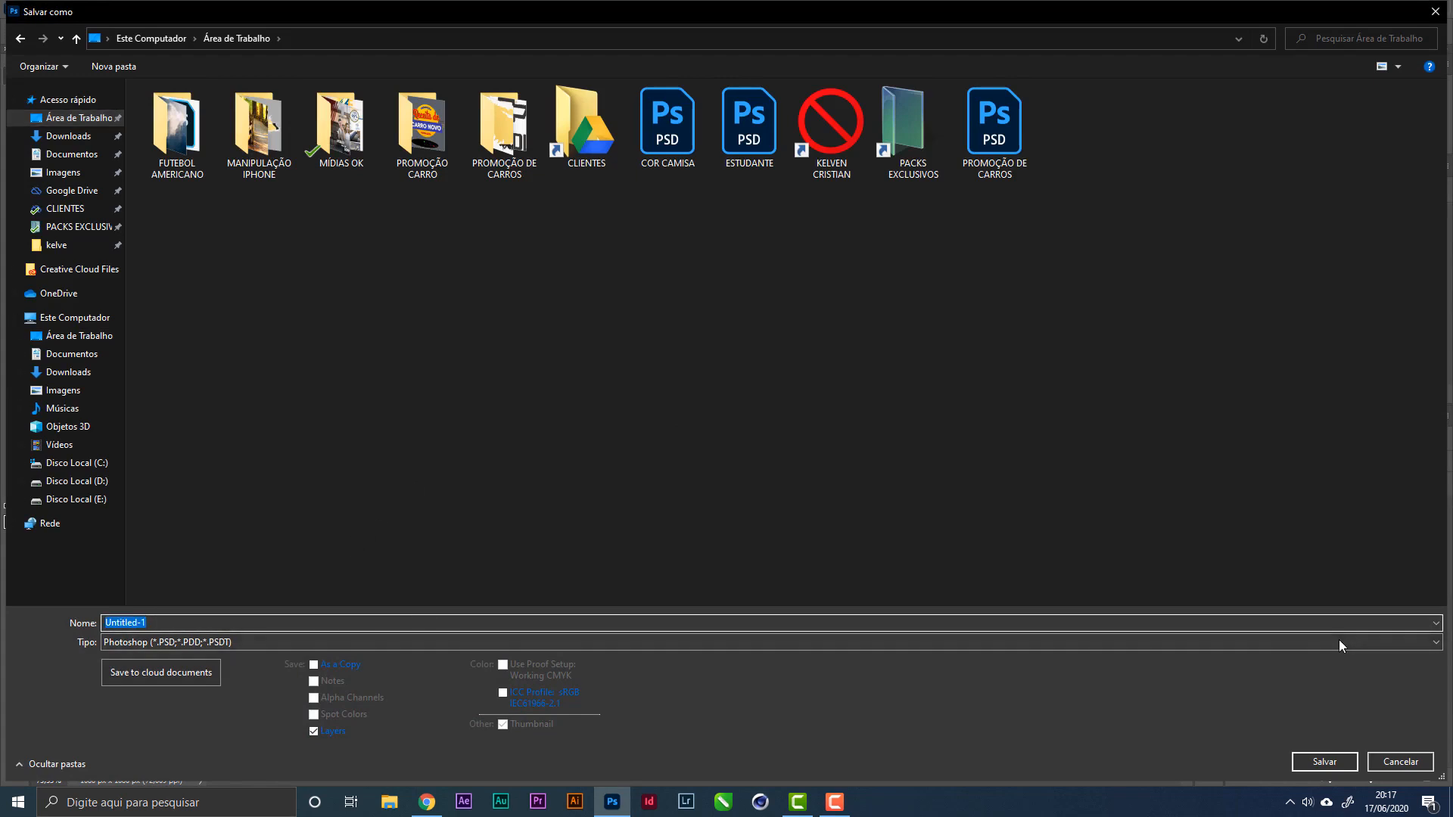
{"action": "left_click", "coordinate": [1324, 762]}
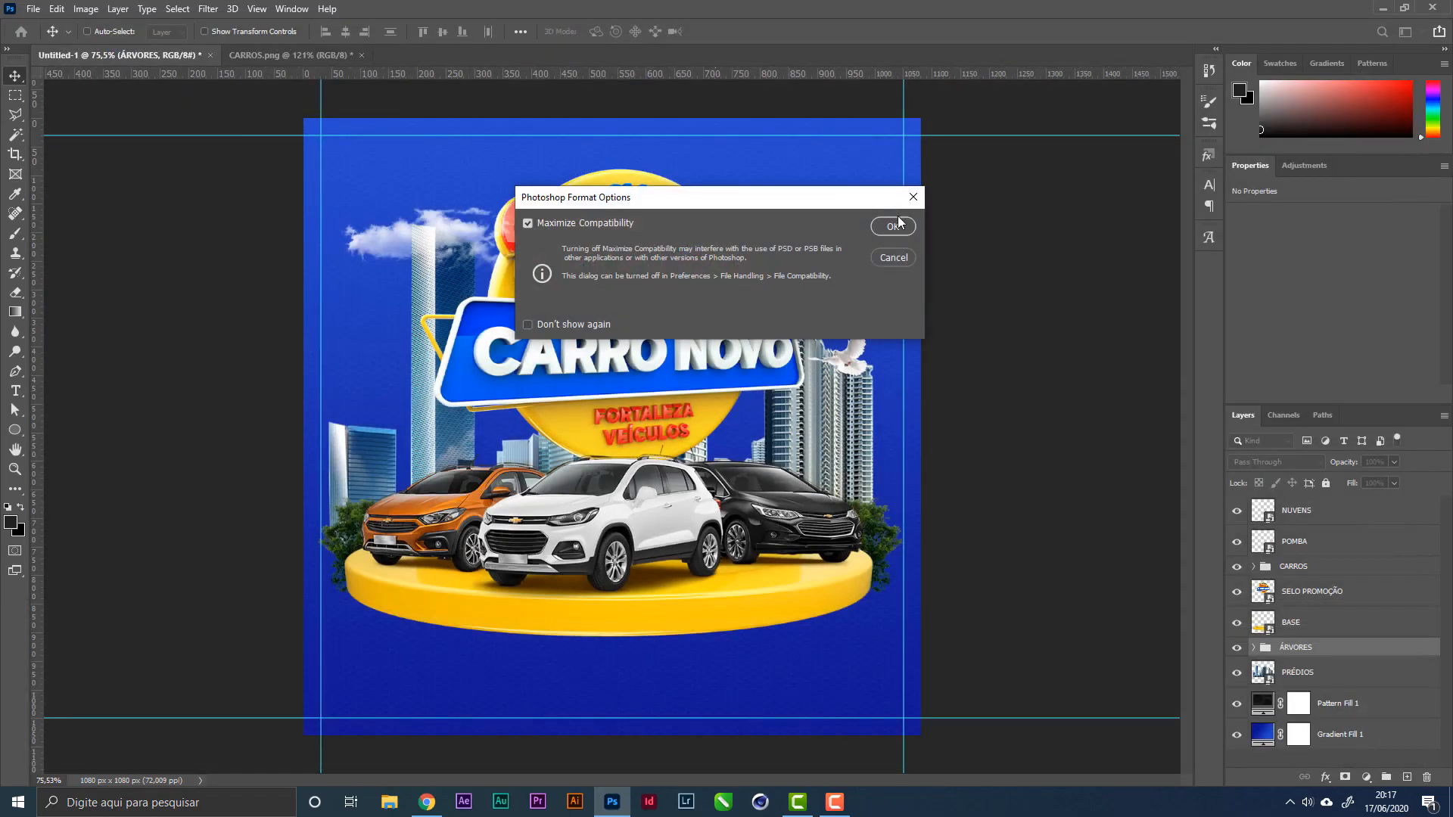
{"action": "left_click", "coordinate": [896, 226]}
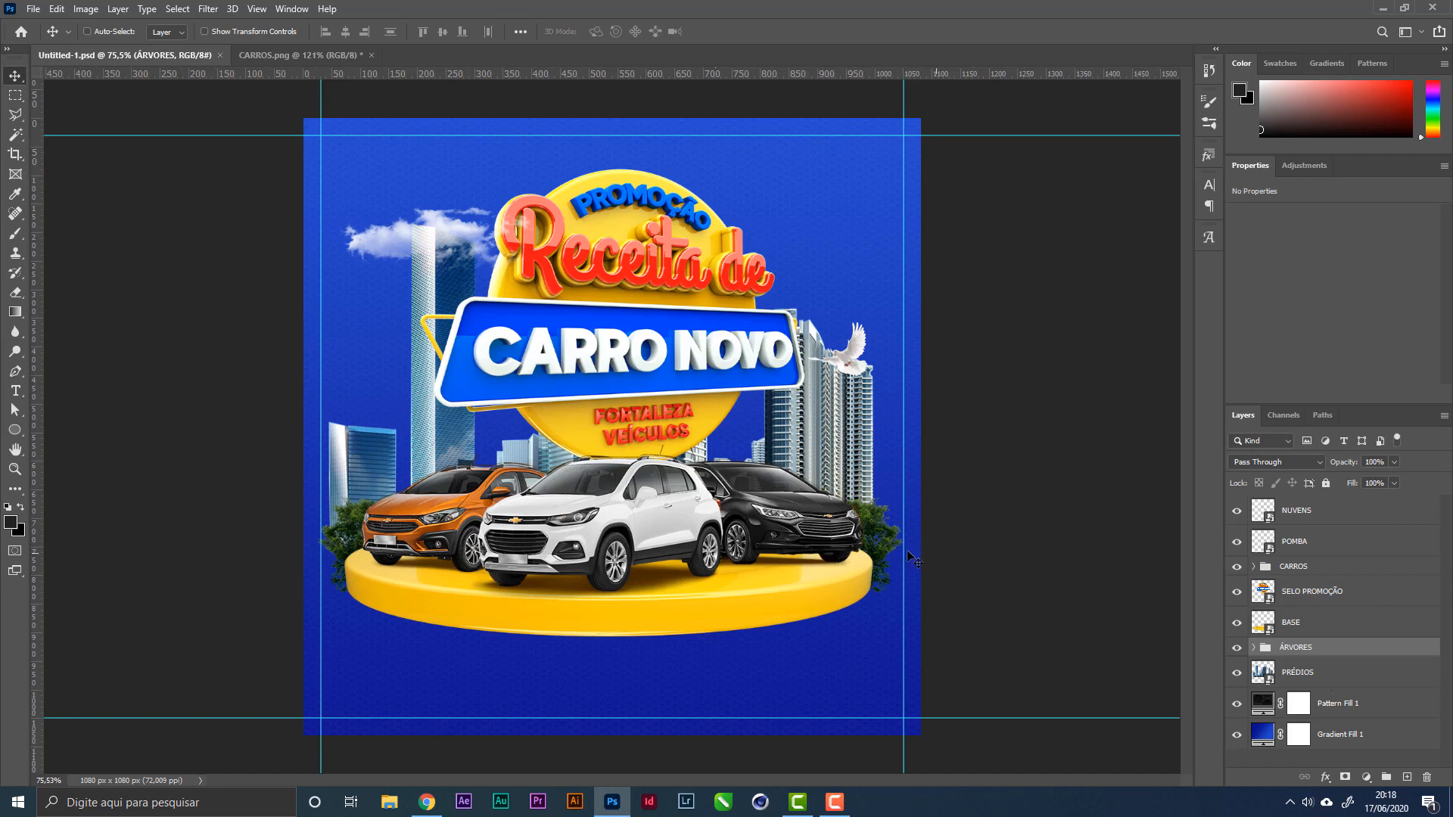
Step: Add a new empty layer directly above PRÉDIOS and reset the foreground and background colours to black and white
{"action": "left_click", "coordinate": [1365, 682]}
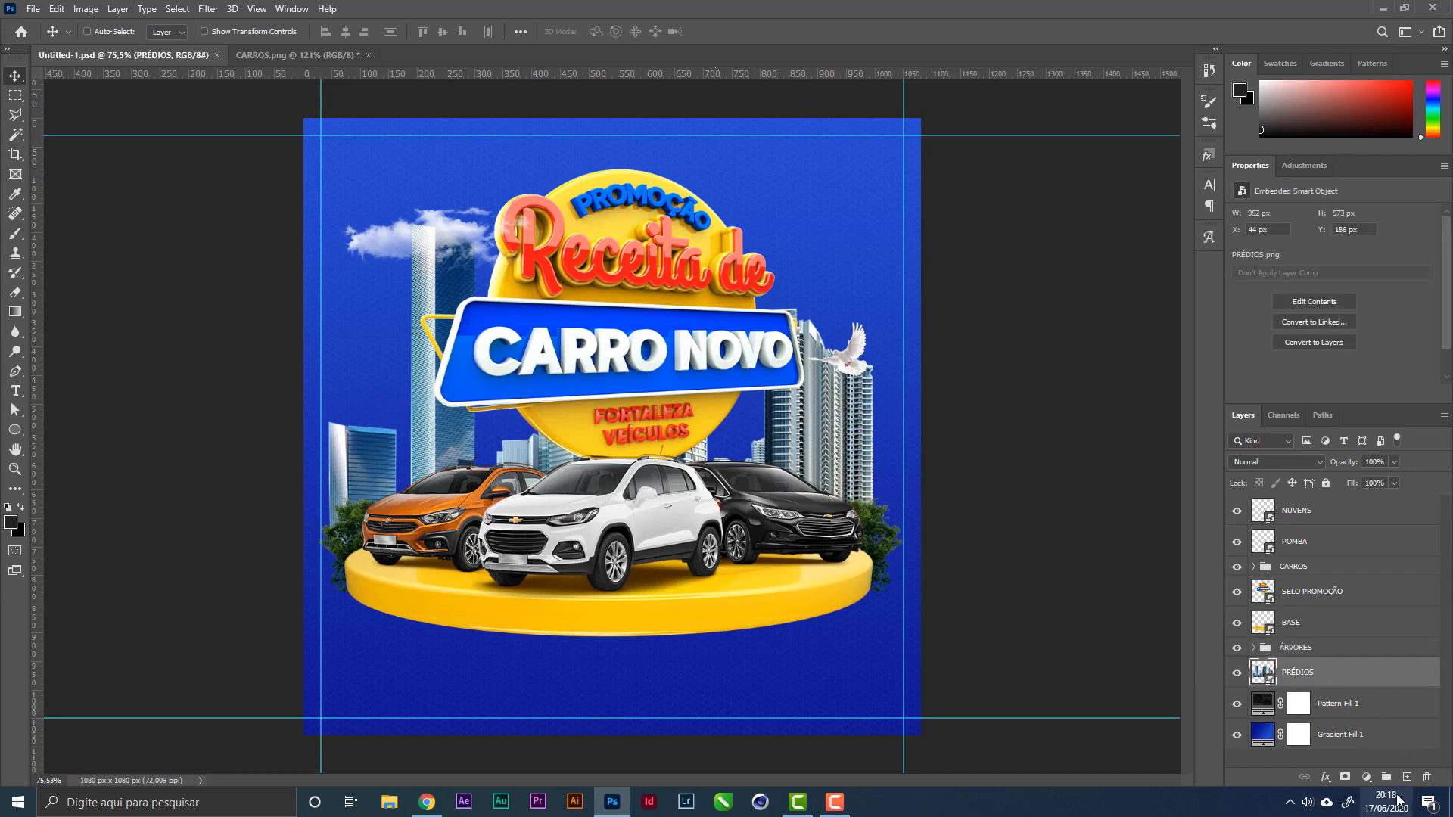
{"action": "left_click", "coordinate": [1408, 779]}
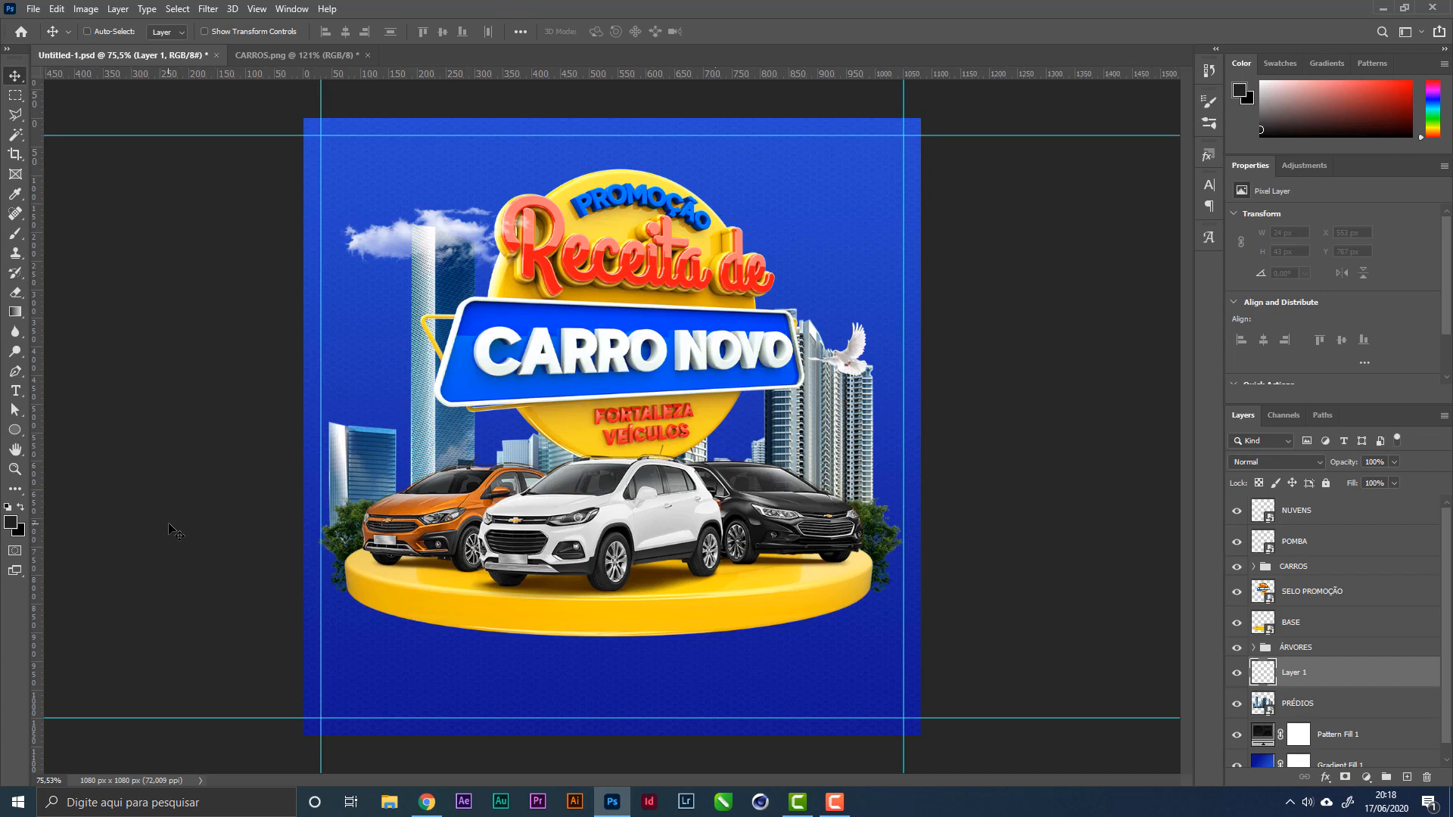
{"action": "key", "text": "d"}
Step: Select a rectangle about 912 × 196 px behind the cars and feather the selection by 50 px
{"action": "left_click", "coordinate": [15, 96]}
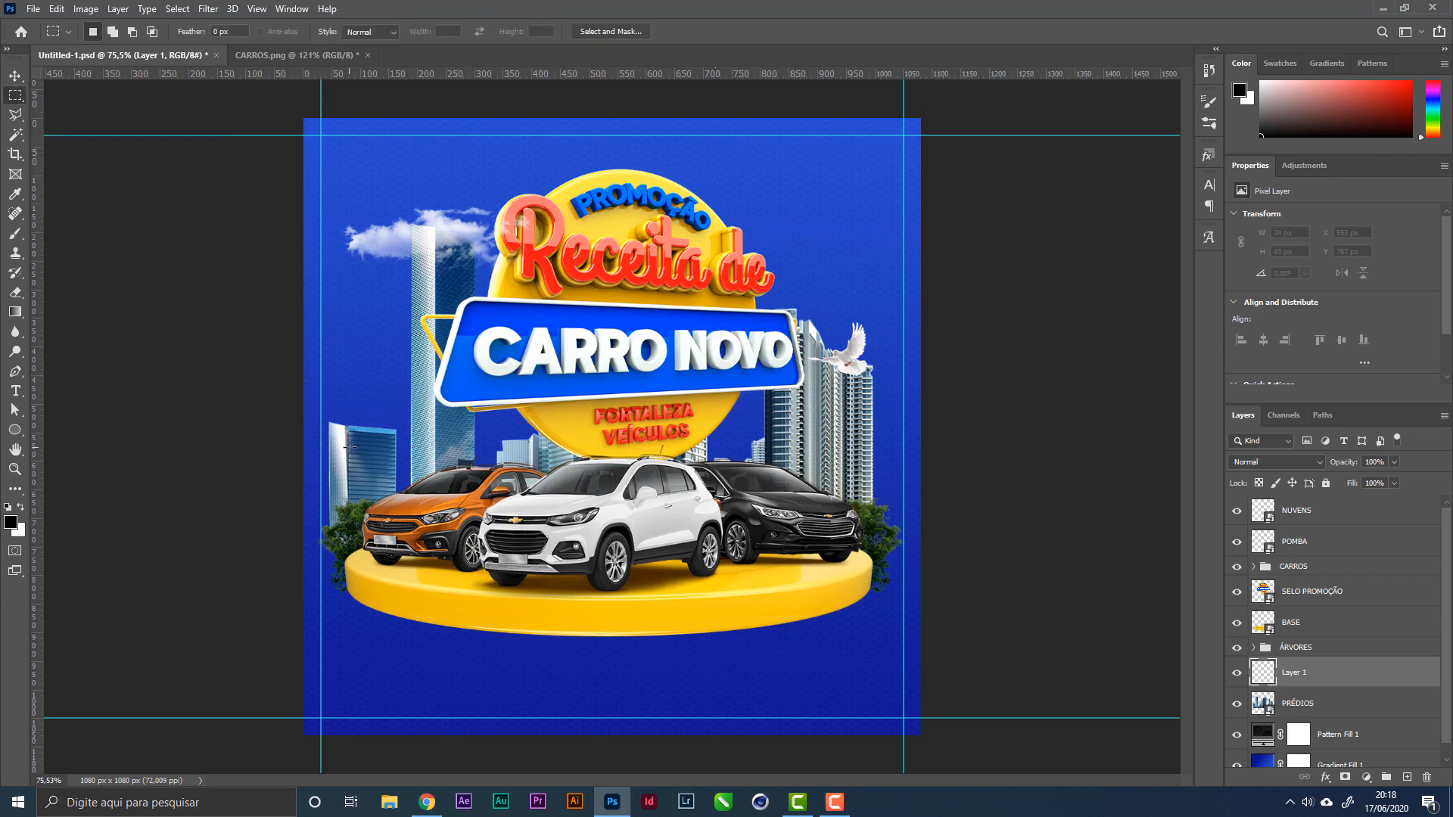
{"action": "left_click_drag", "start_coordinate": [350, 445], "coordinate": [872, 557]}
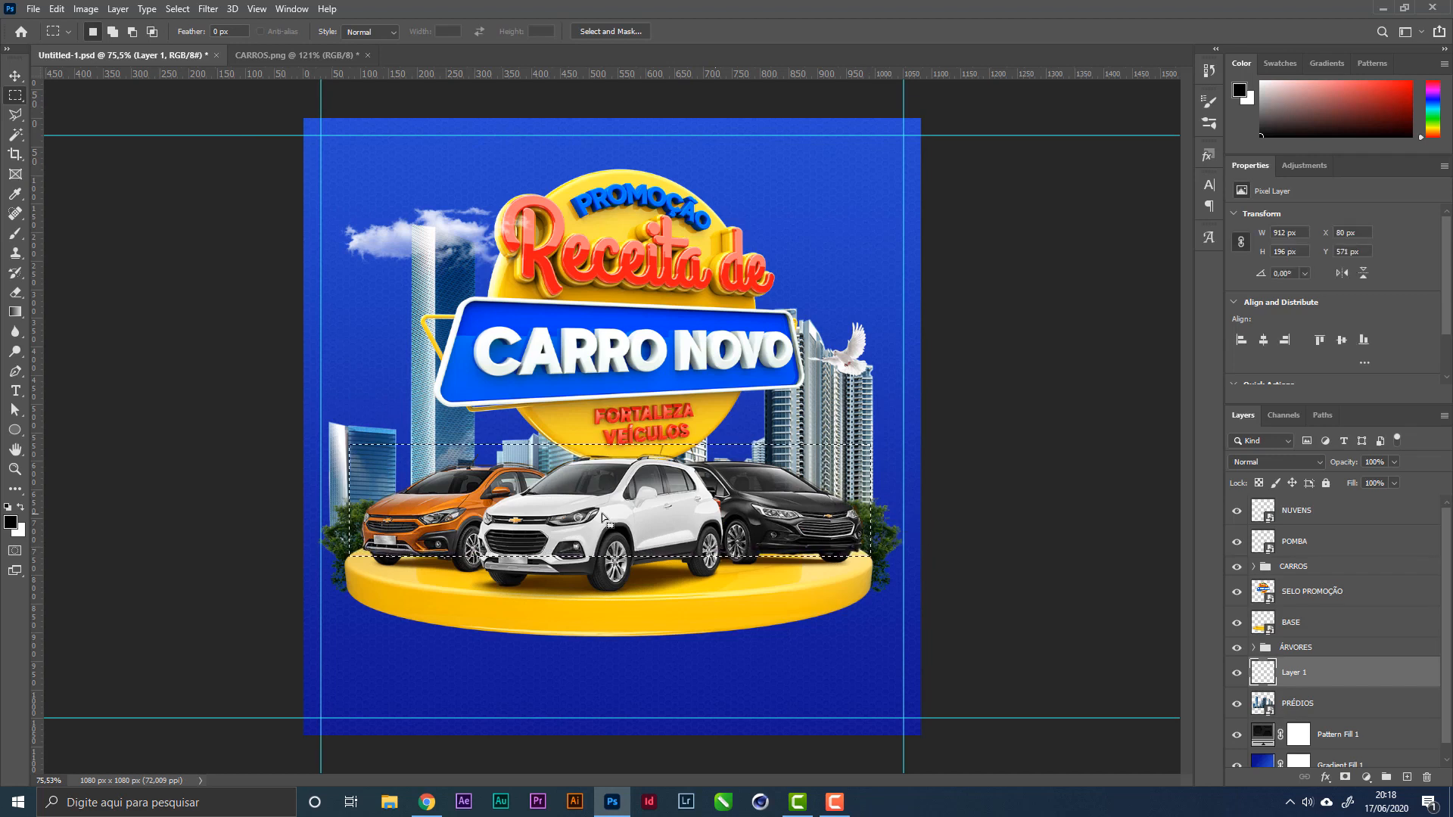
{"action": "left_click", "coordinate": [224, 30]}
{"action": "type", "text": "50"}
{"action": "key", "text": "Return"}
{"action": "left_click", "coordinate": [179, 9]}
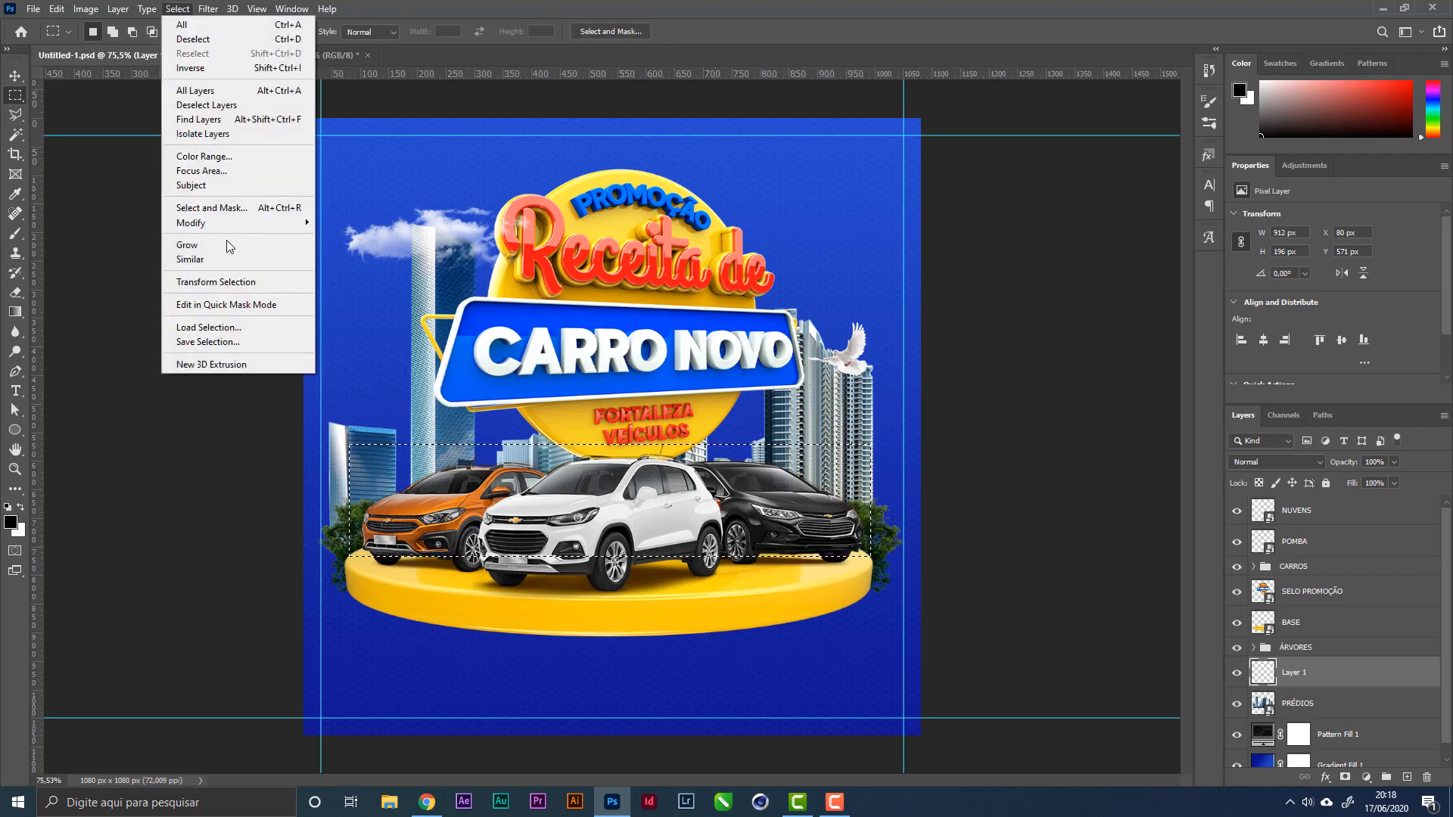
{"action": "mouse_move", "coordinate": [234, 223]}
{"action": "left_click", "coordinate": [362, 280]}
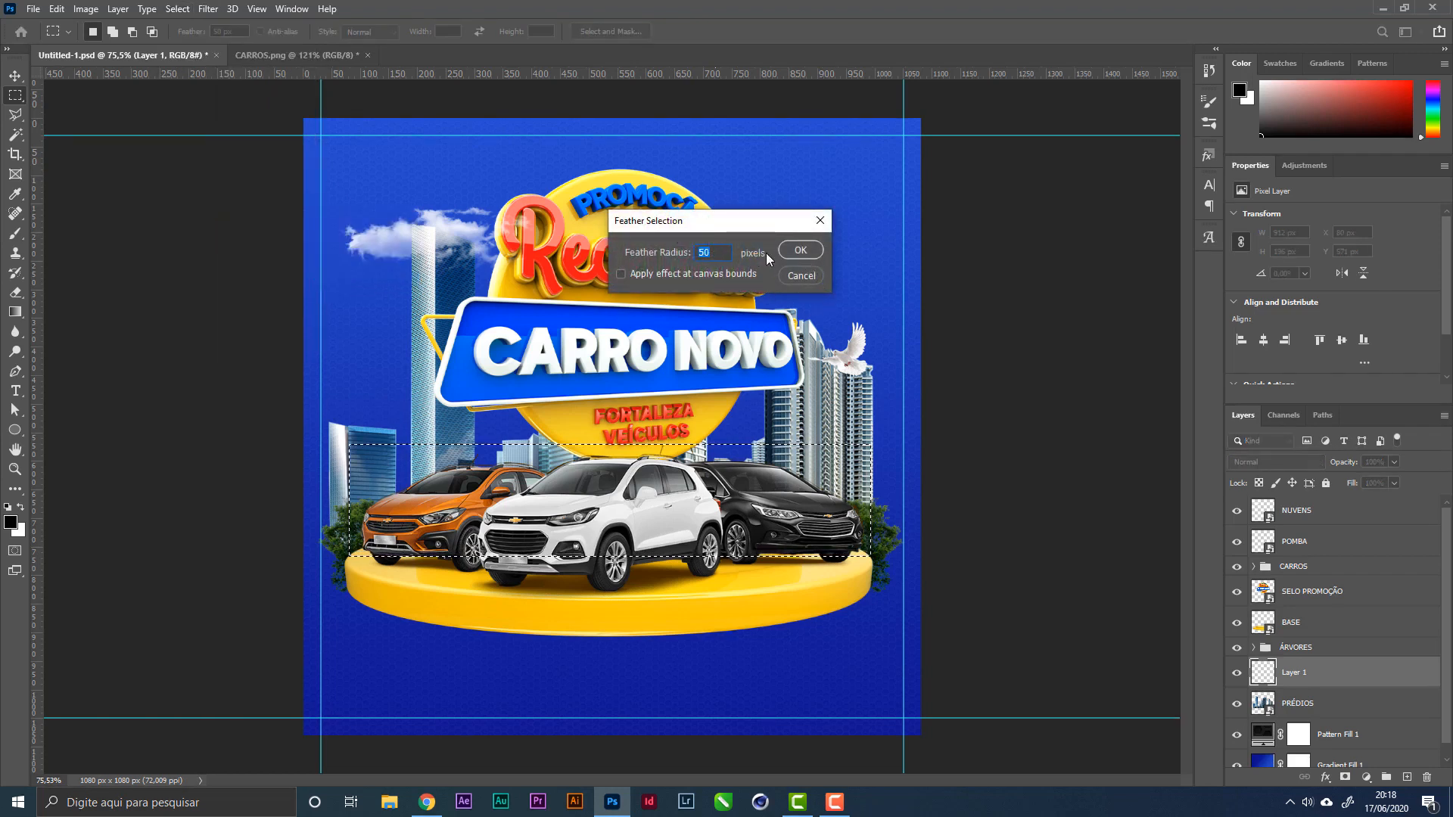
{"action": "left_click", "coordinate": [804, 250]}
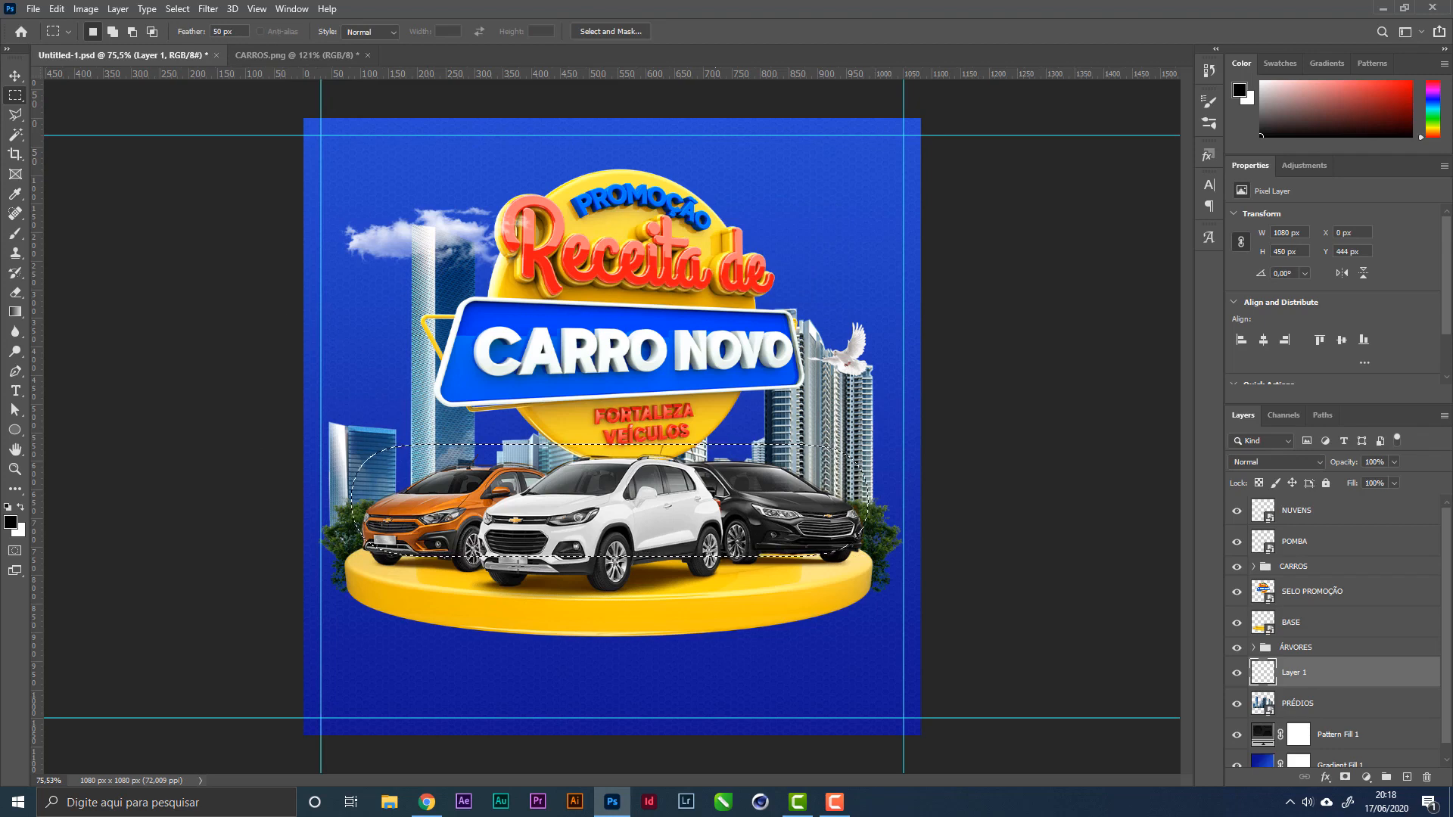
Step: Render clouds inside the feathered selection on Layer 1 and deselect
{"action": "left_click", "coordinate": [208, 8]}
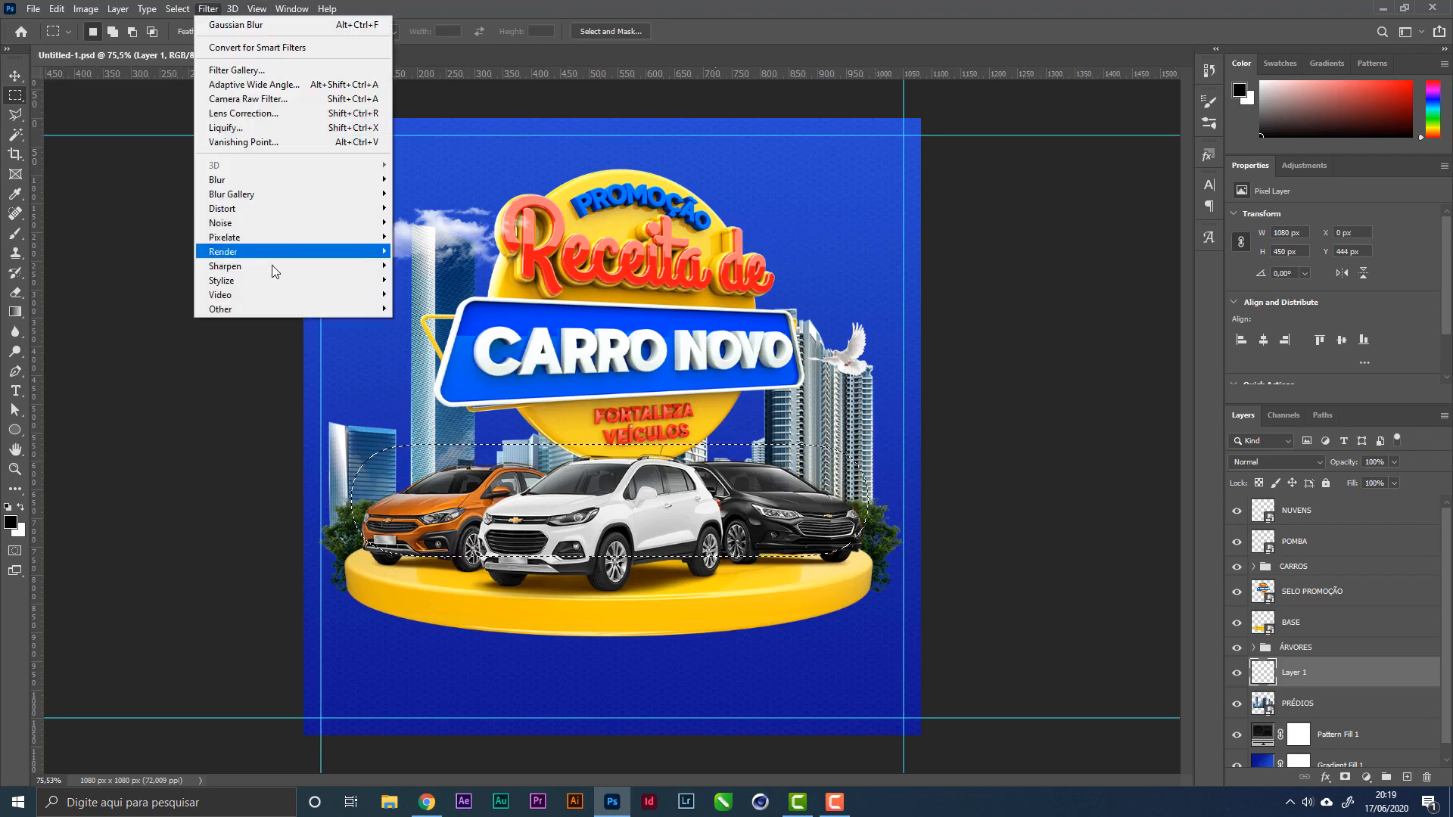
{"action": "mouse_move", "coordinate": [296, 258]}
{"action": "left_click", "coordinate": [433, 304]}
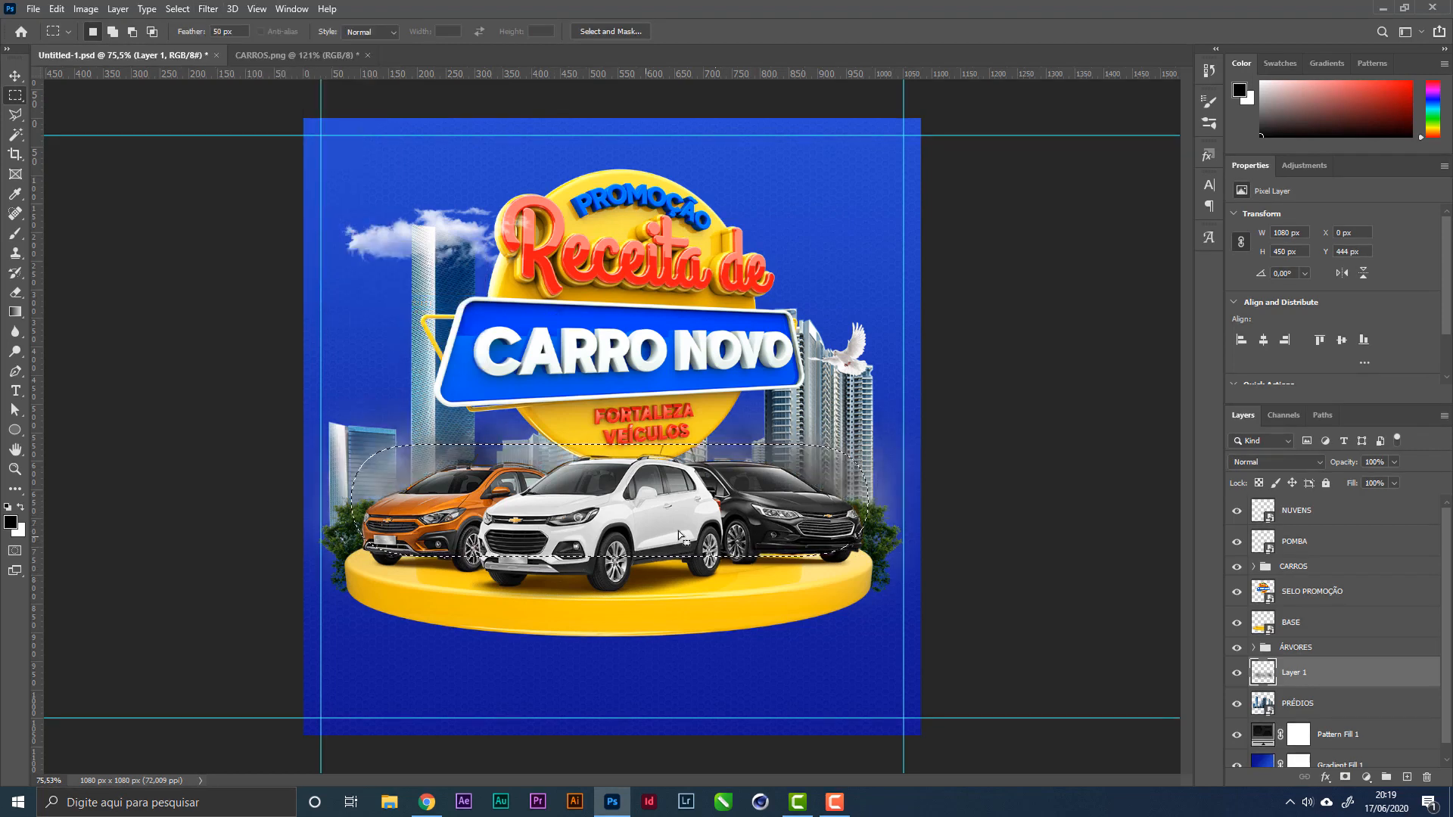
{"action": "key", "text": "ctrl+d"}
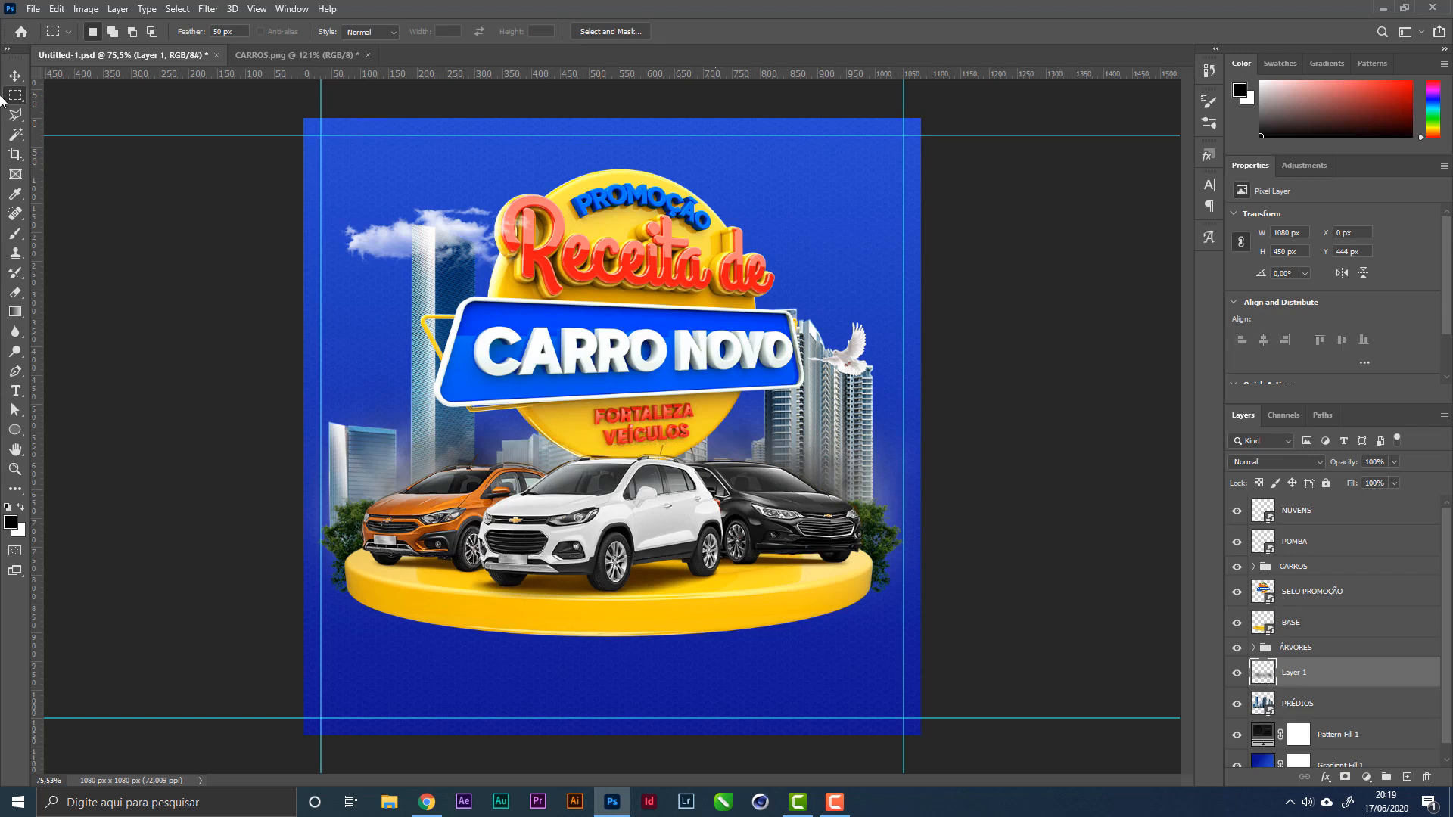
{"action": "left_click", "coordinate": [14, 76]}
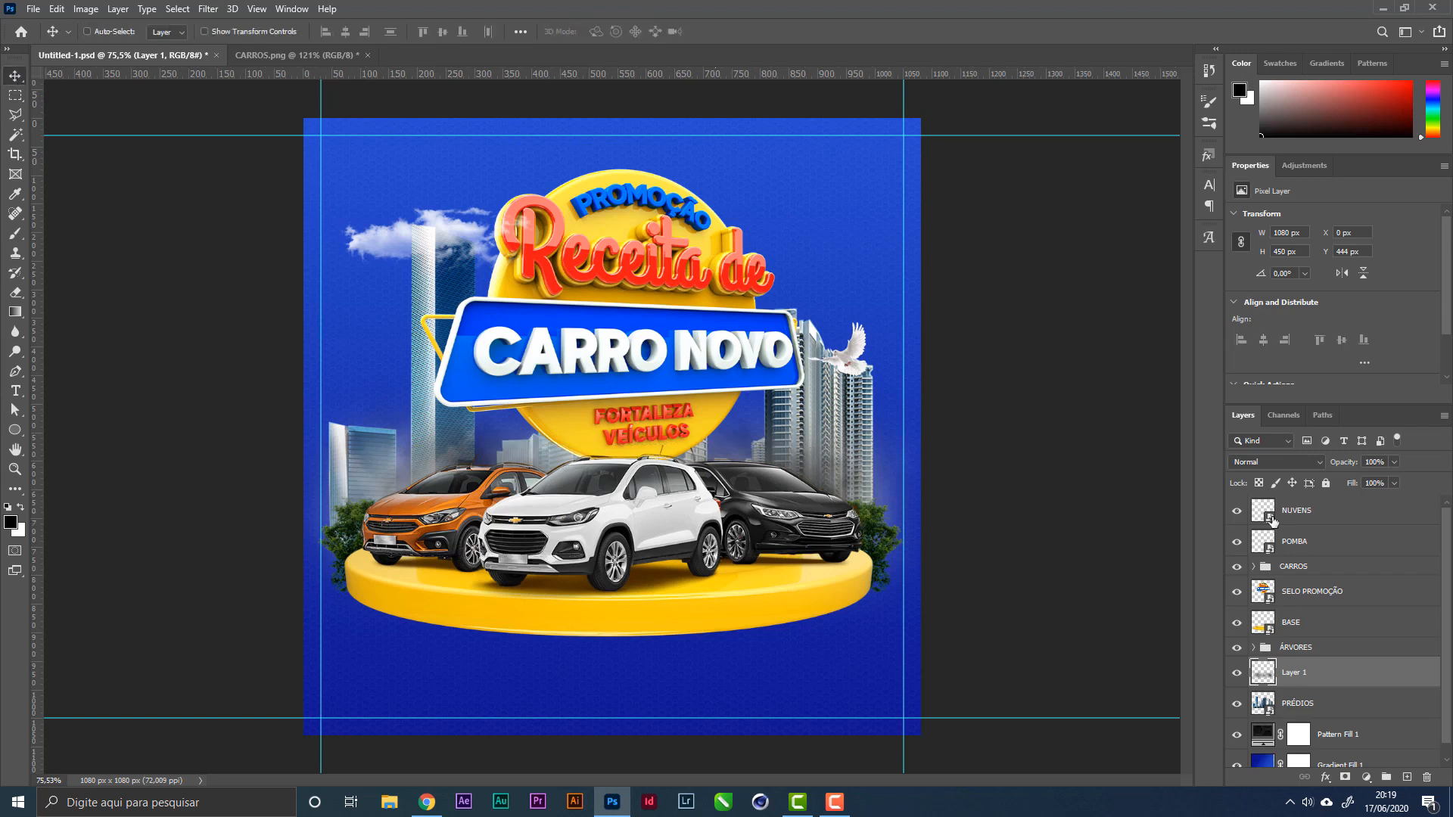
Step: Set the rendered clouds layer's blend mode to Screen, rename it CLOUDS and save the design
{"action": "left_click", "coordinate": [1276, 462]}
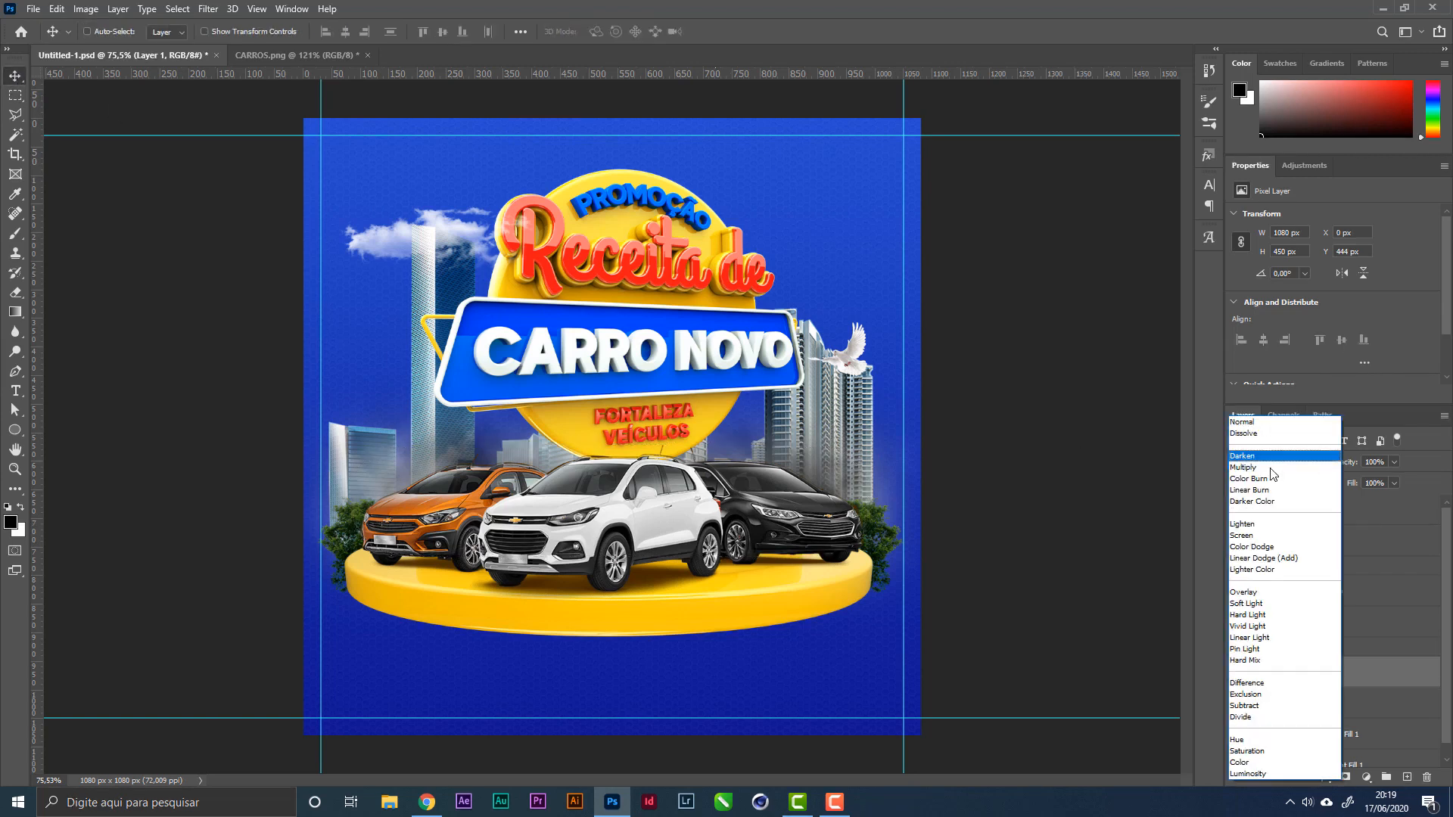
{"action": "left_click", "coordinate": [1258, 537]}
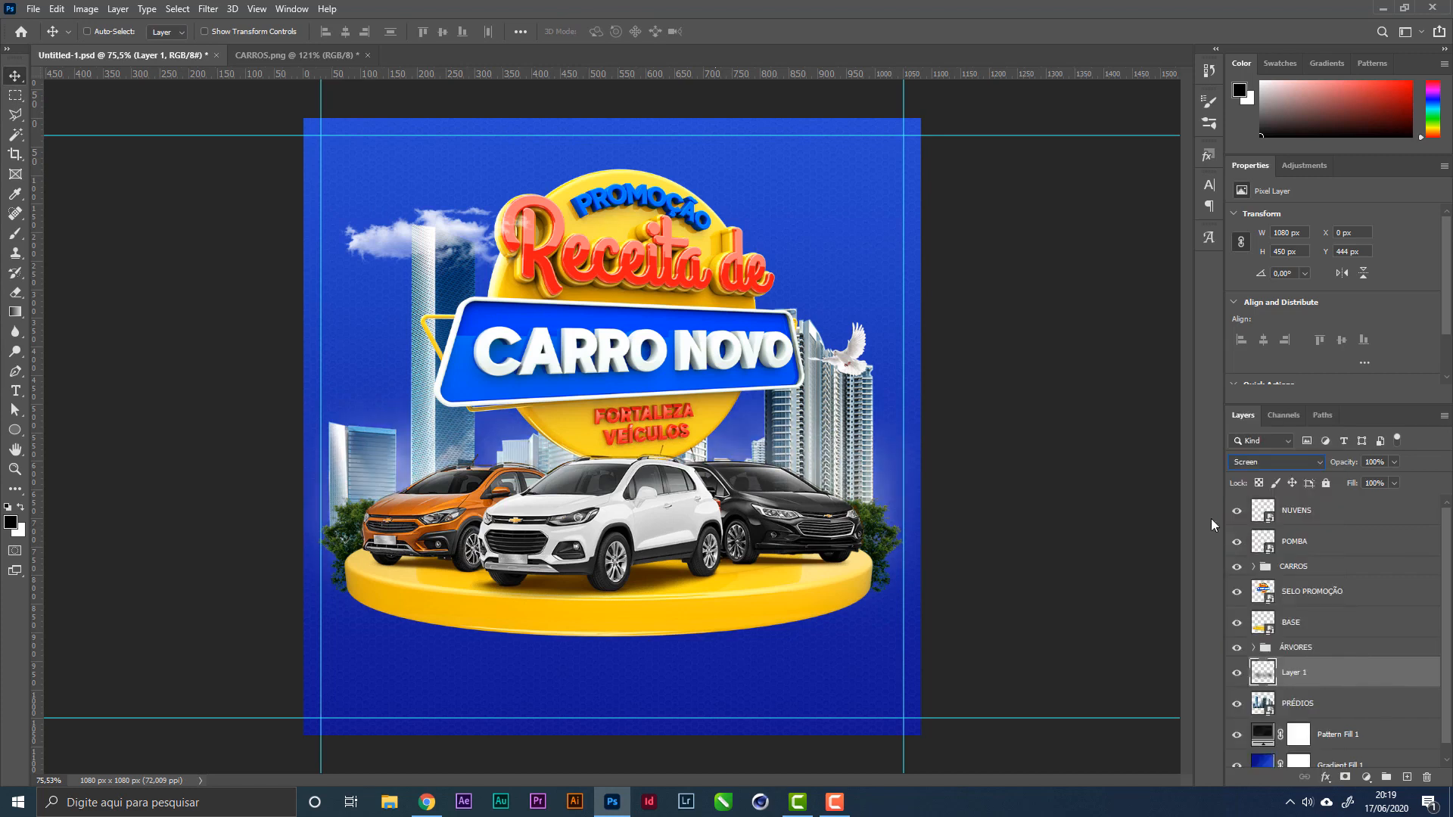
{"action": "double_click", "coordinate": [1292, 673]}
{"action": "type", "text": "CLOUDS"}
{"action": "key", "text": "Return"}
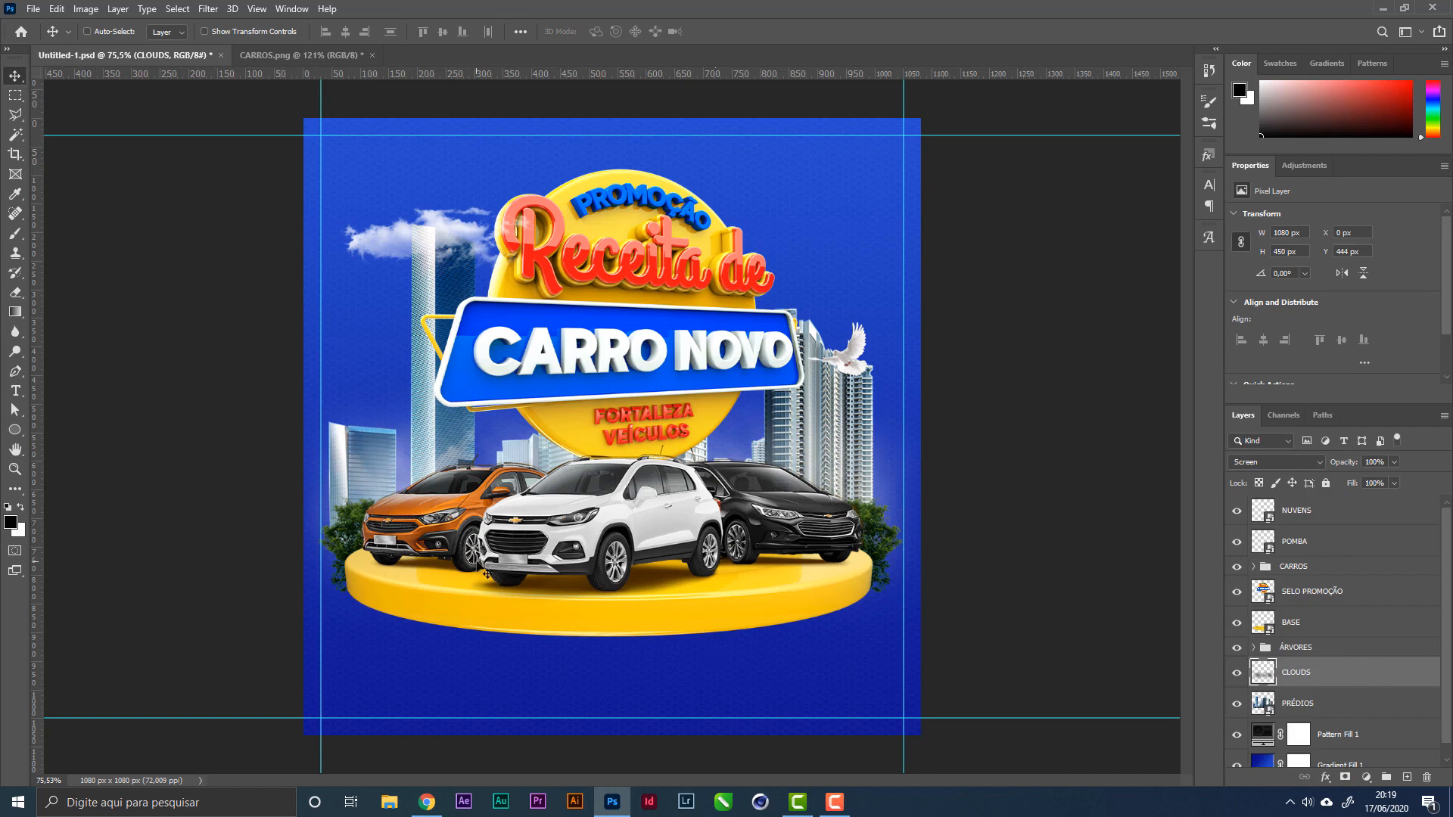
{"action": "key", "text": "ctrl+s"}
Step: Brighten PRÉDIOS with RGB Curves mapping input 0 to output 15 and input 243 to output 255, and save the design
{"action": "left_click", "coordinate": [1352, 706]}
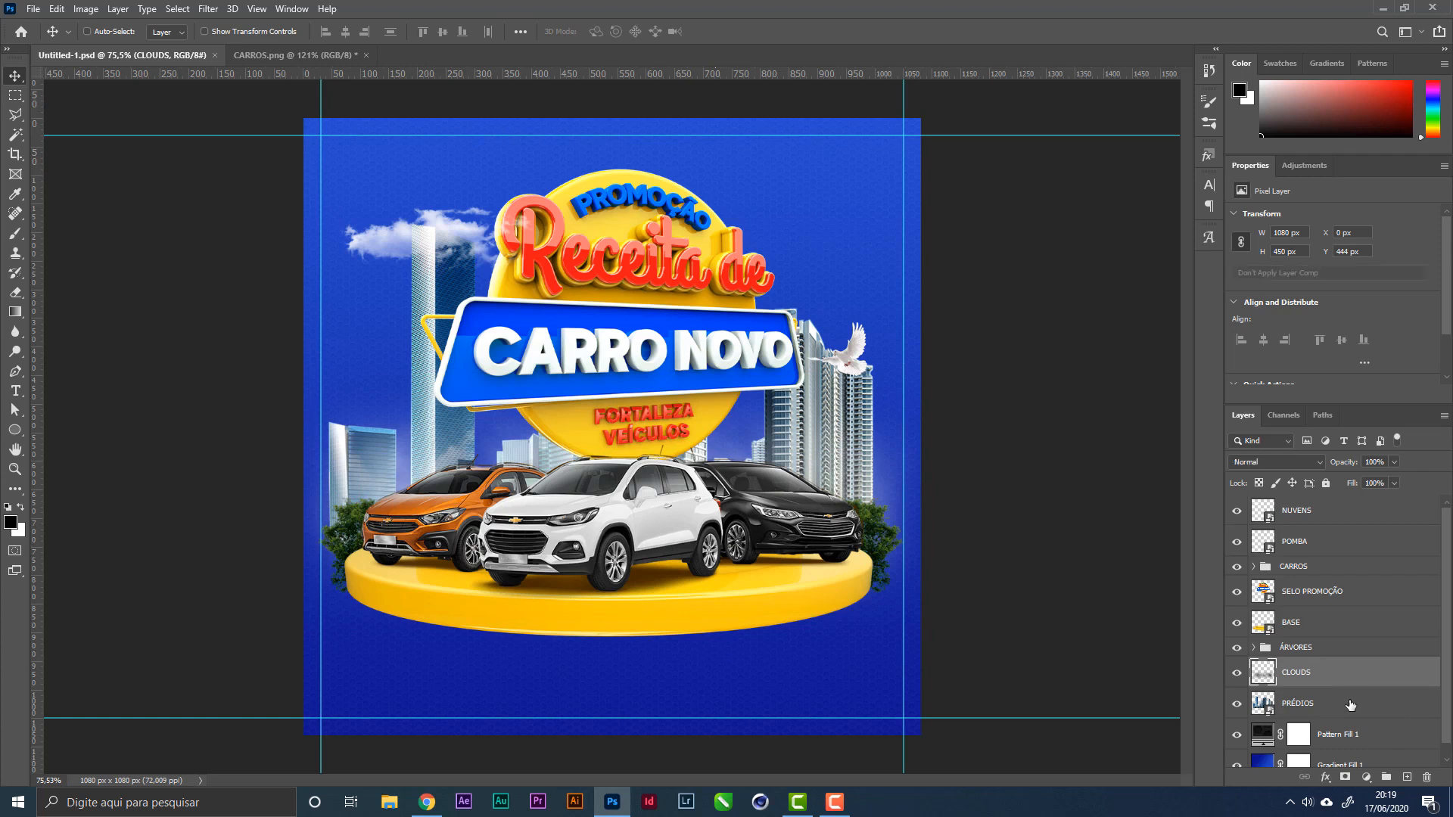
{"action": "left_click", "coordinate": [1351, 706]}
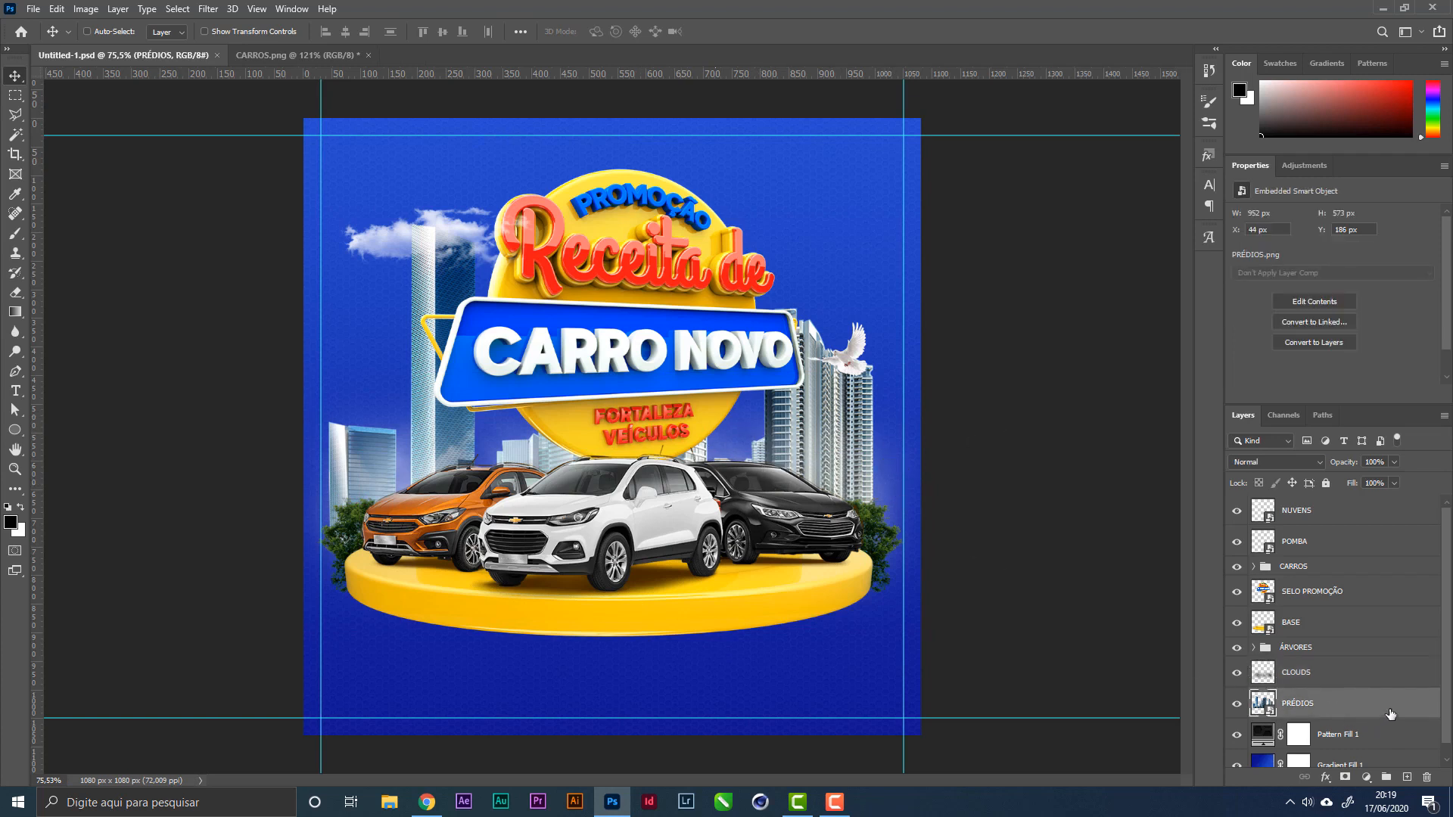
{"action": "left_click", "coordinate": [94, 10]}
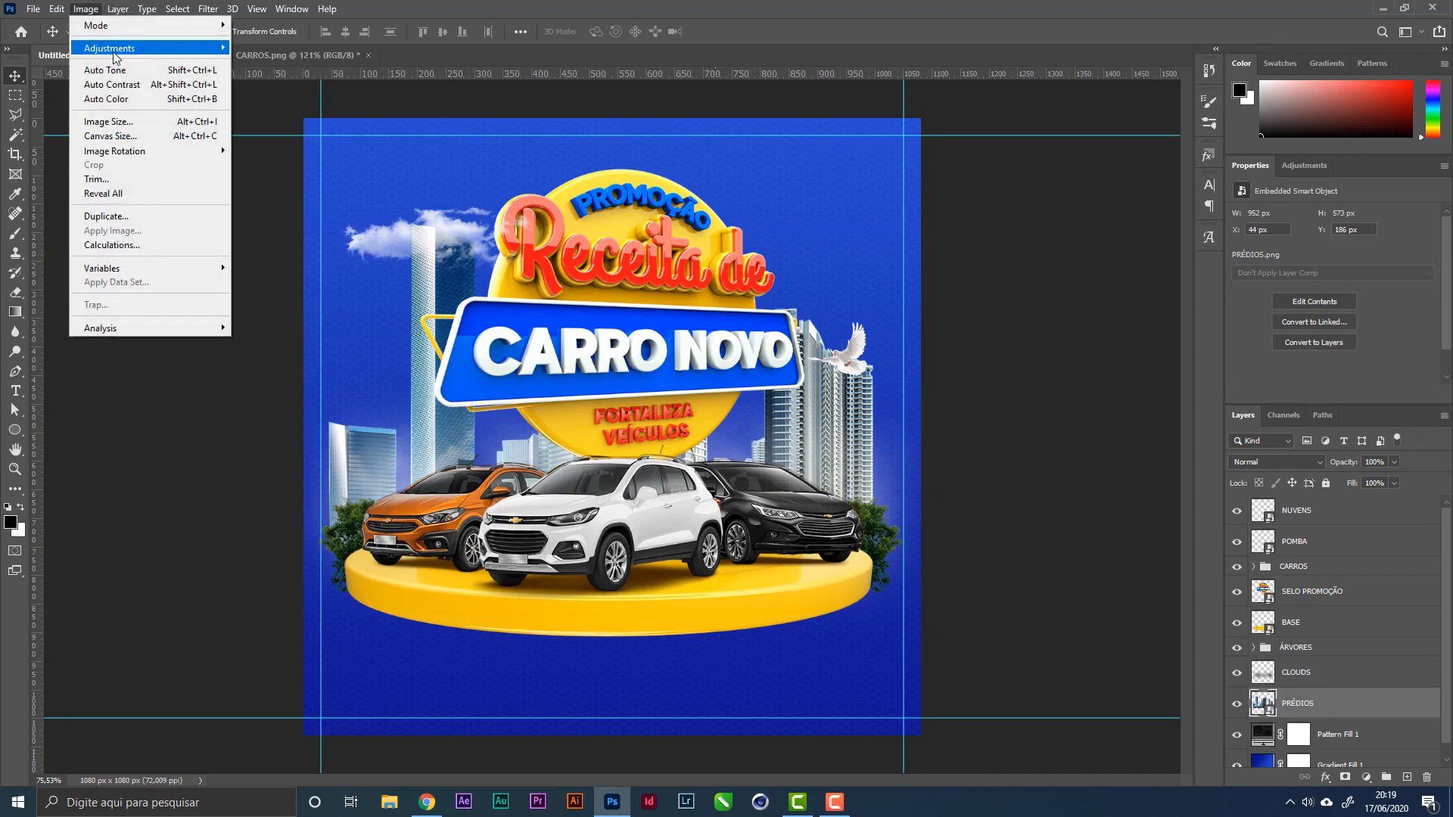
{"action": "mouse_move", "coordinate": [124, 51]}
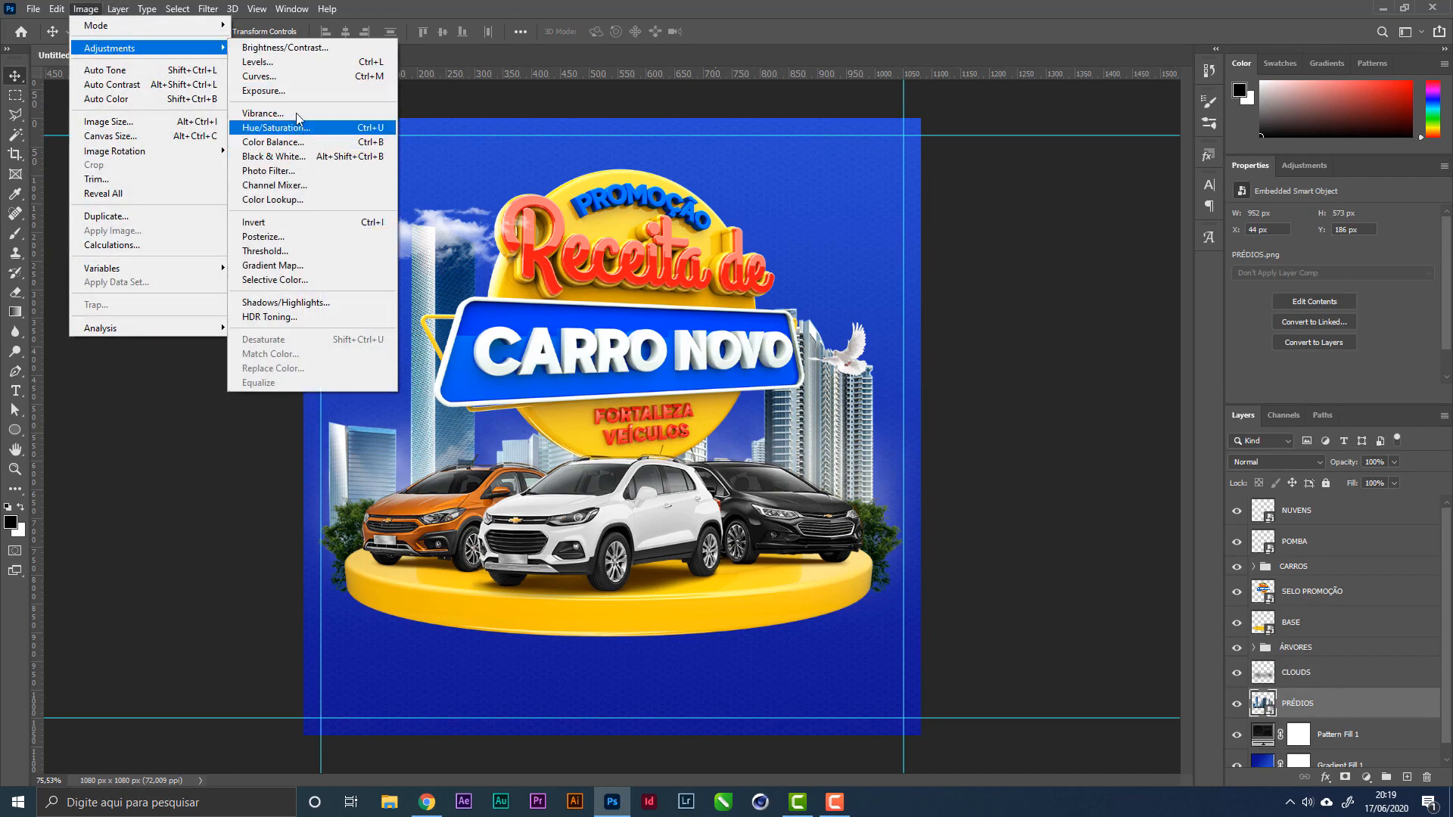
{"action": "left_click", "coordinate": [297, 77]}
{"action": "left_click_drag", "start_coordinate": [911, 130], "coordinate": [1132, 128]}
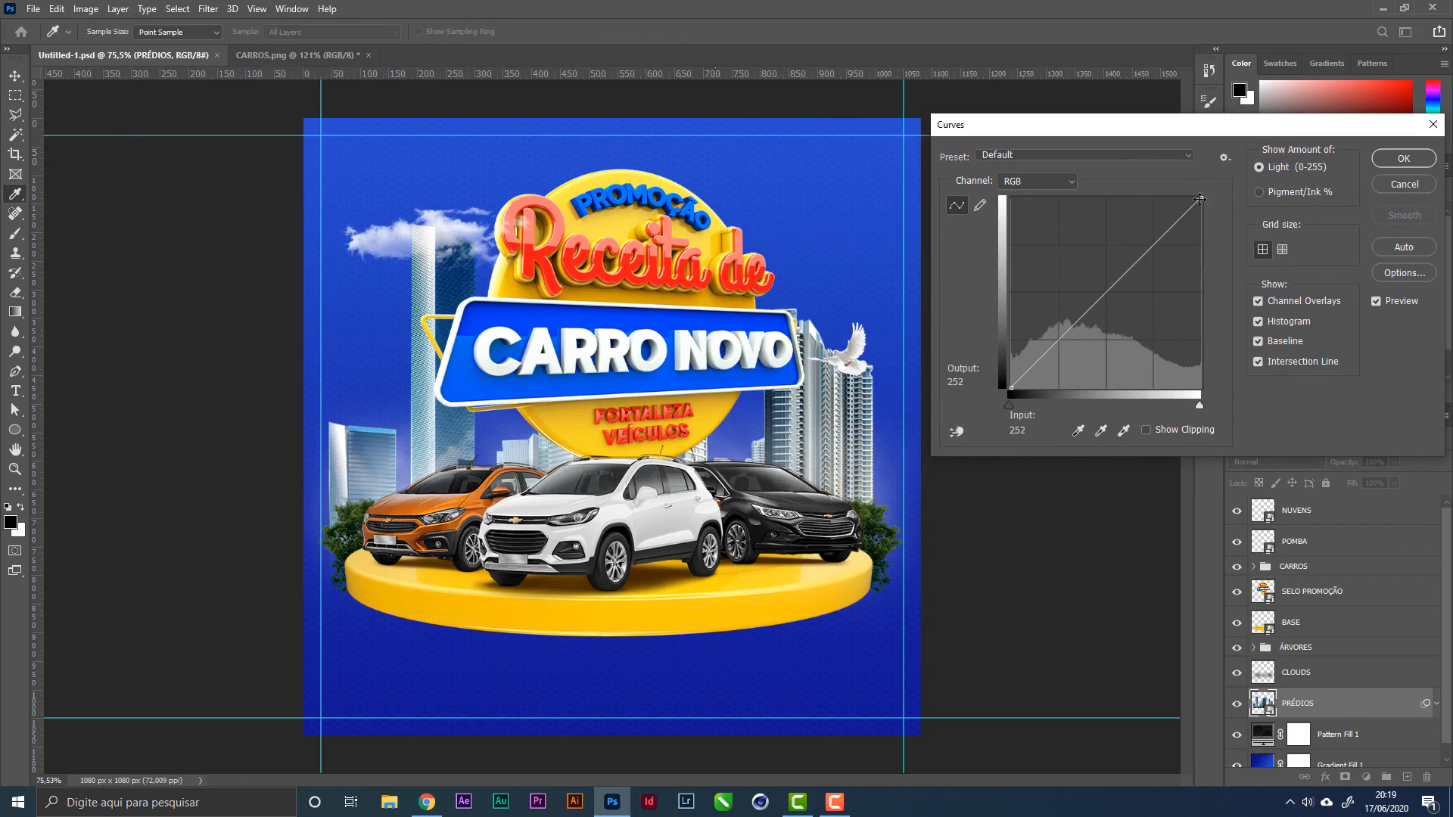
{"action": "left_click_drag", "start_coordinate": [1202, 198], "coordinate": [1181, 197]}
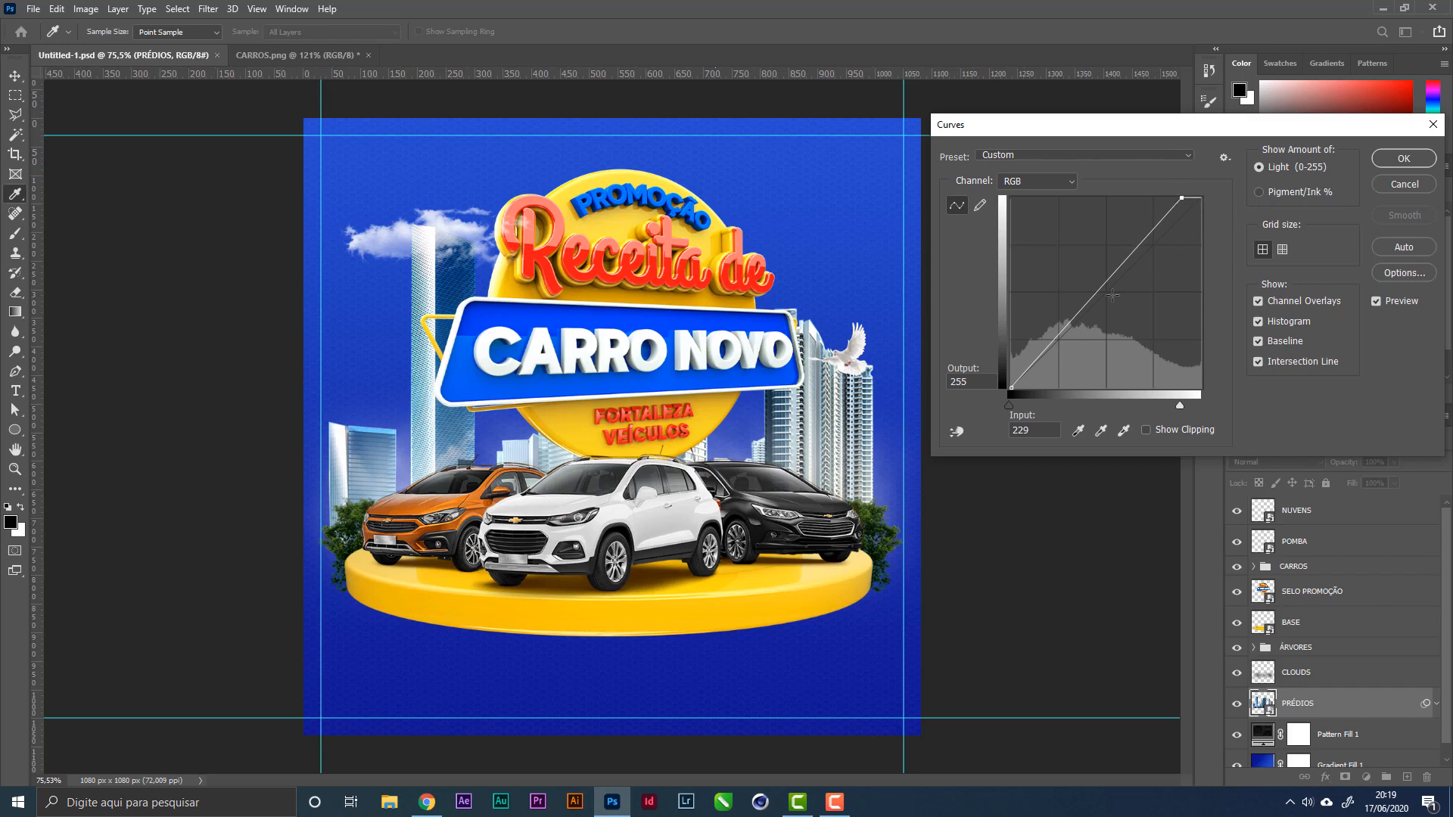
{"action": "left_click_drag", "start_coordinate": [1014, 390], "coordinate": [1009, 377]}
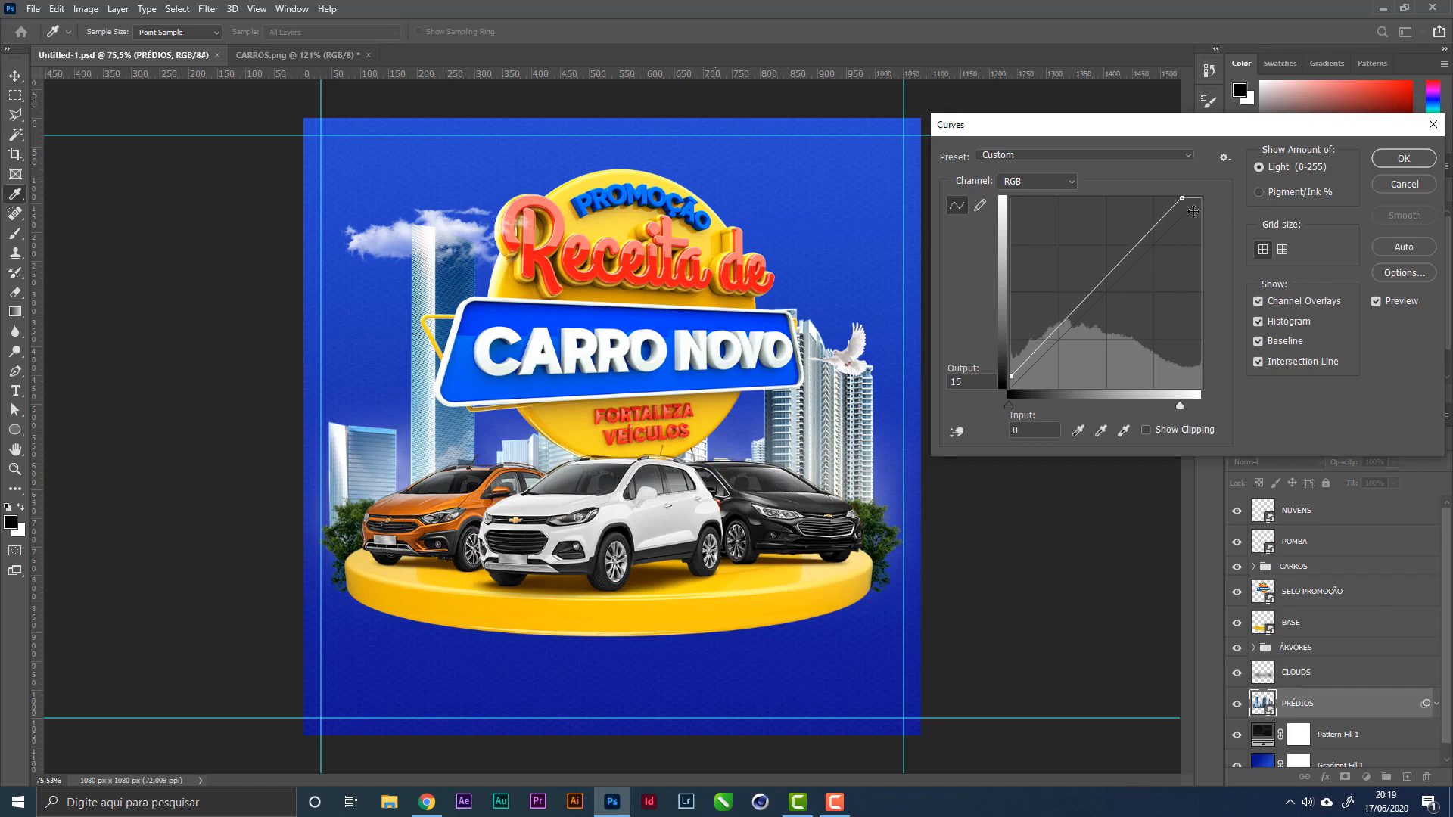
{"action": "left_click_drag", "start_coordinate": [1183, 199], "coordinate": [1194, 199]}
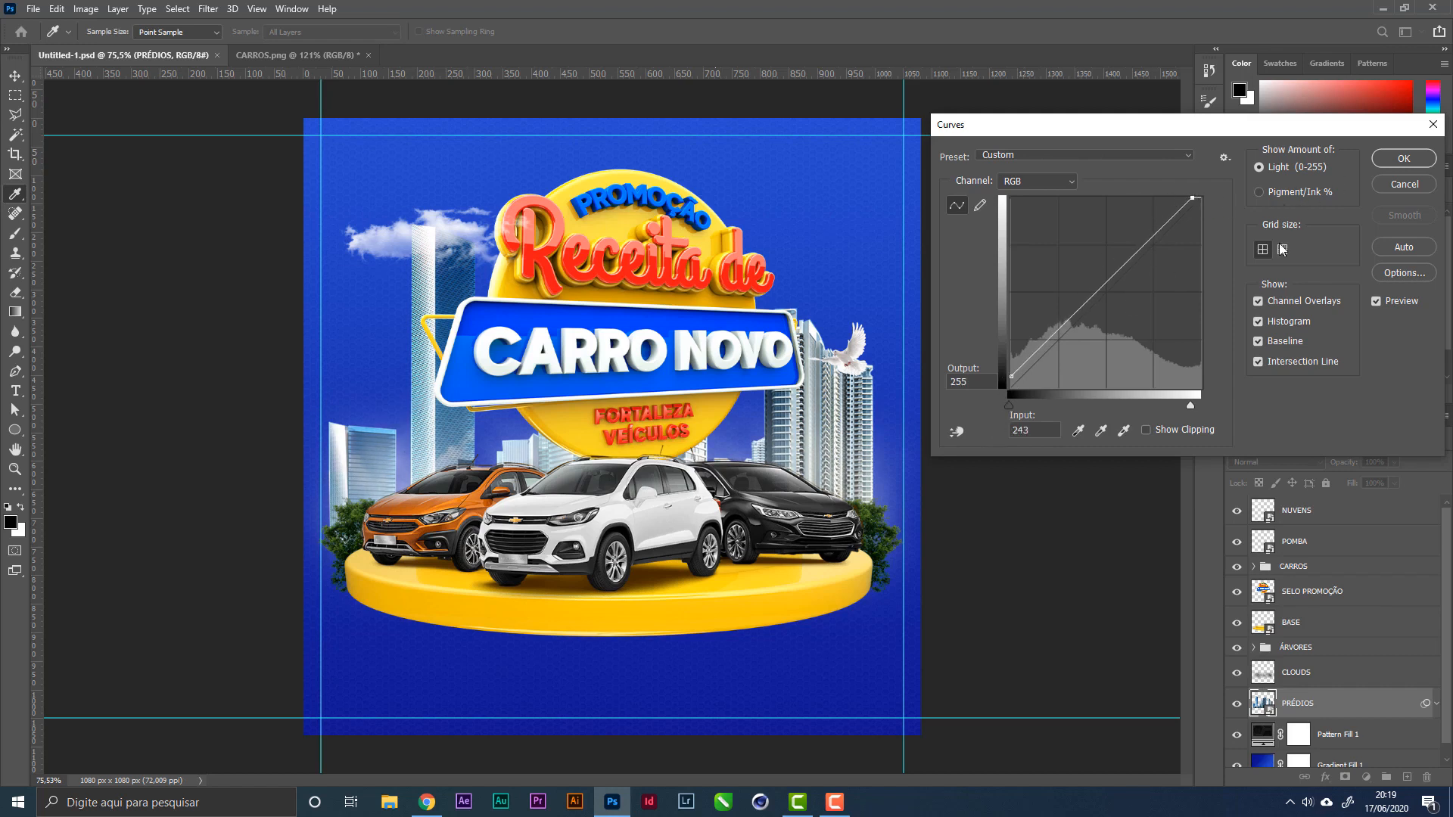
{"action": "left_click", "coordinate": [1400, 161]}
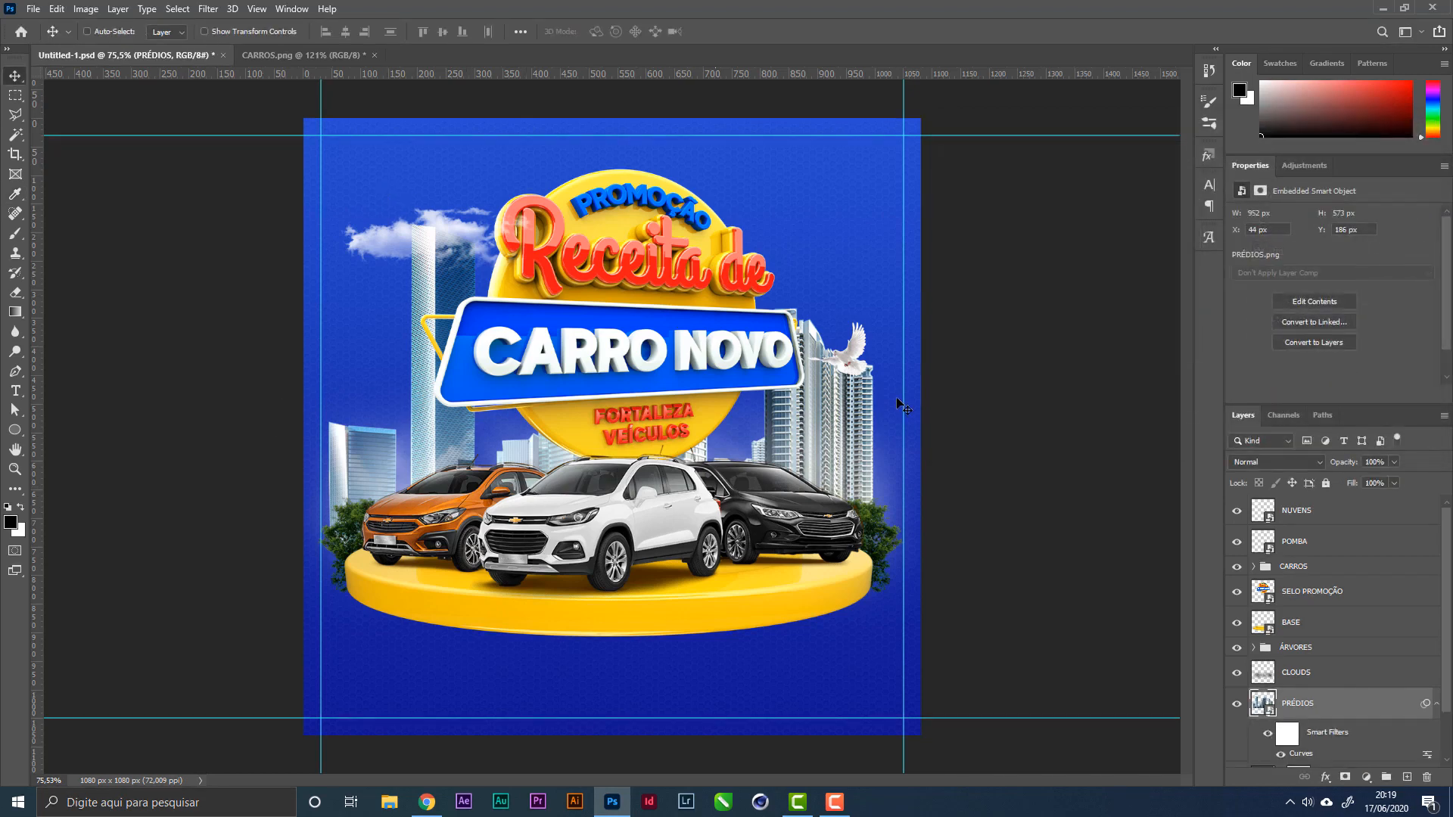
{"action": "key", "text": "ctrl+s"}
{"action": "left_click", "coordinate": [1432, 706]}
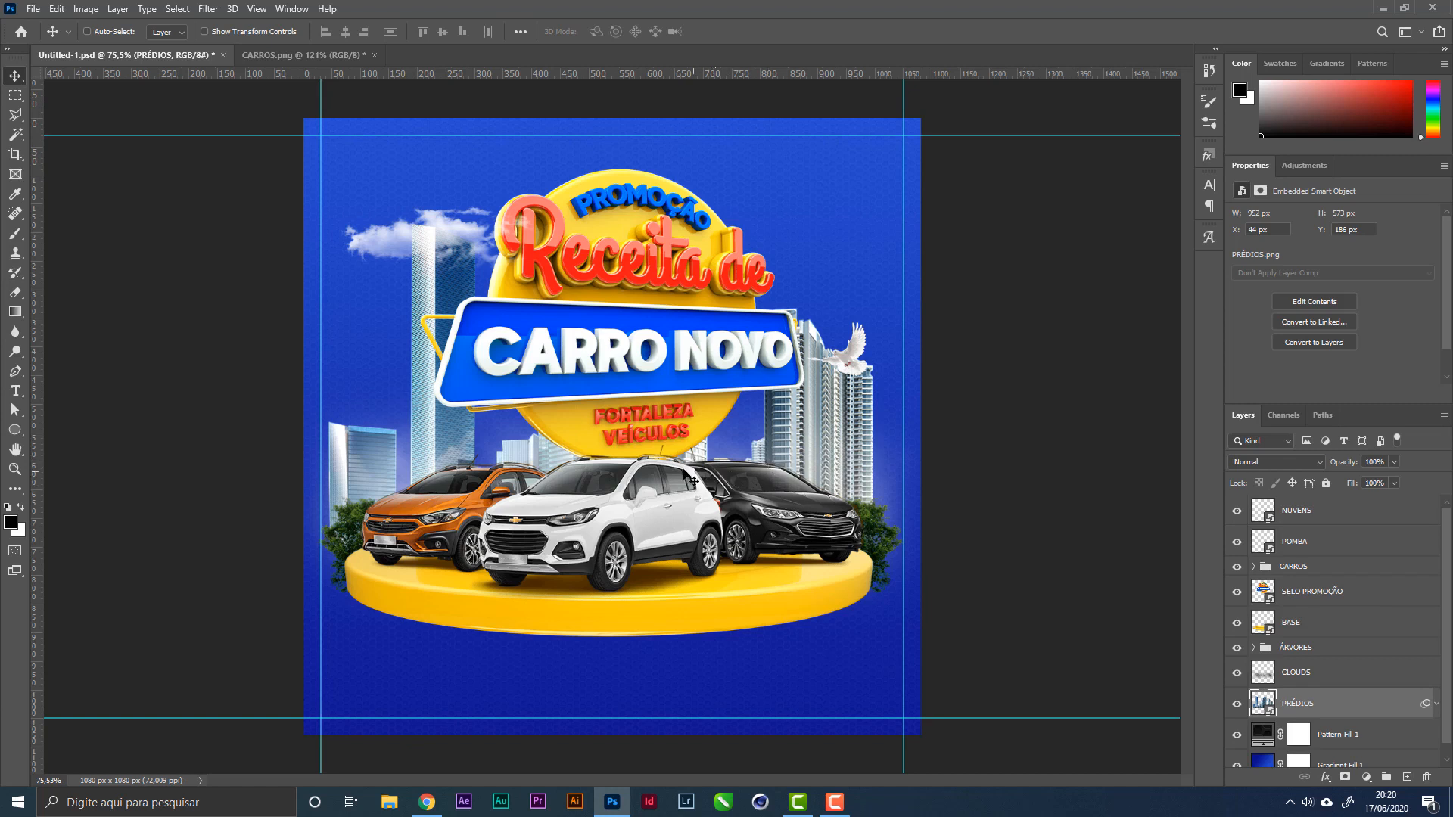
Step: Shift the NUVENS cloud to X 99 px, Y 175 px and place its layer directly beneath SELO PROMOÇÃO
{"action": "right_click", "coordinate": [454, 235]}
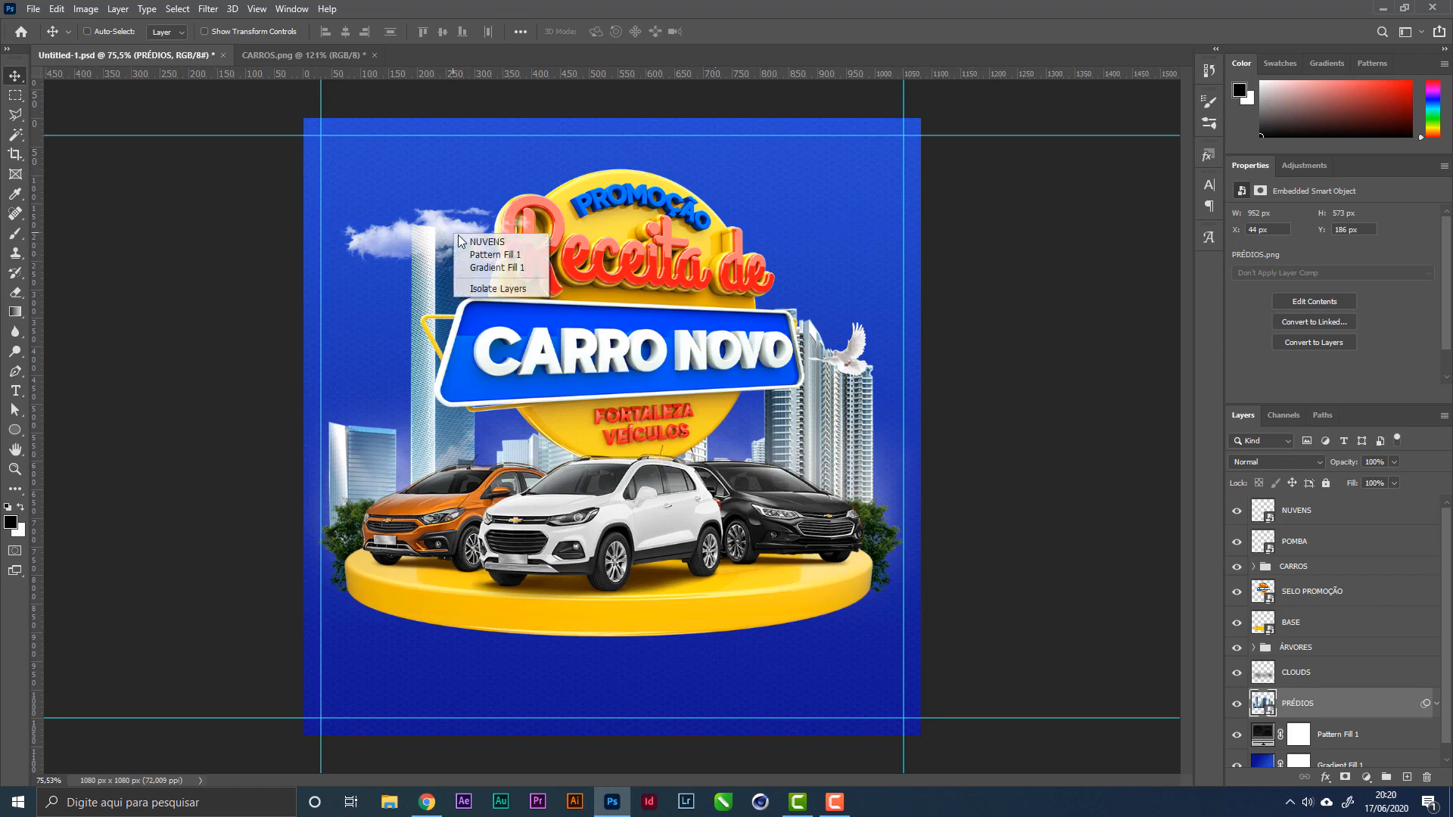
{"action": "left_click", "coordinate": [492, 241]}
{"action": "left_click_drag", "start_coordinate": [560, 395], "coordinate": [543, 350]}
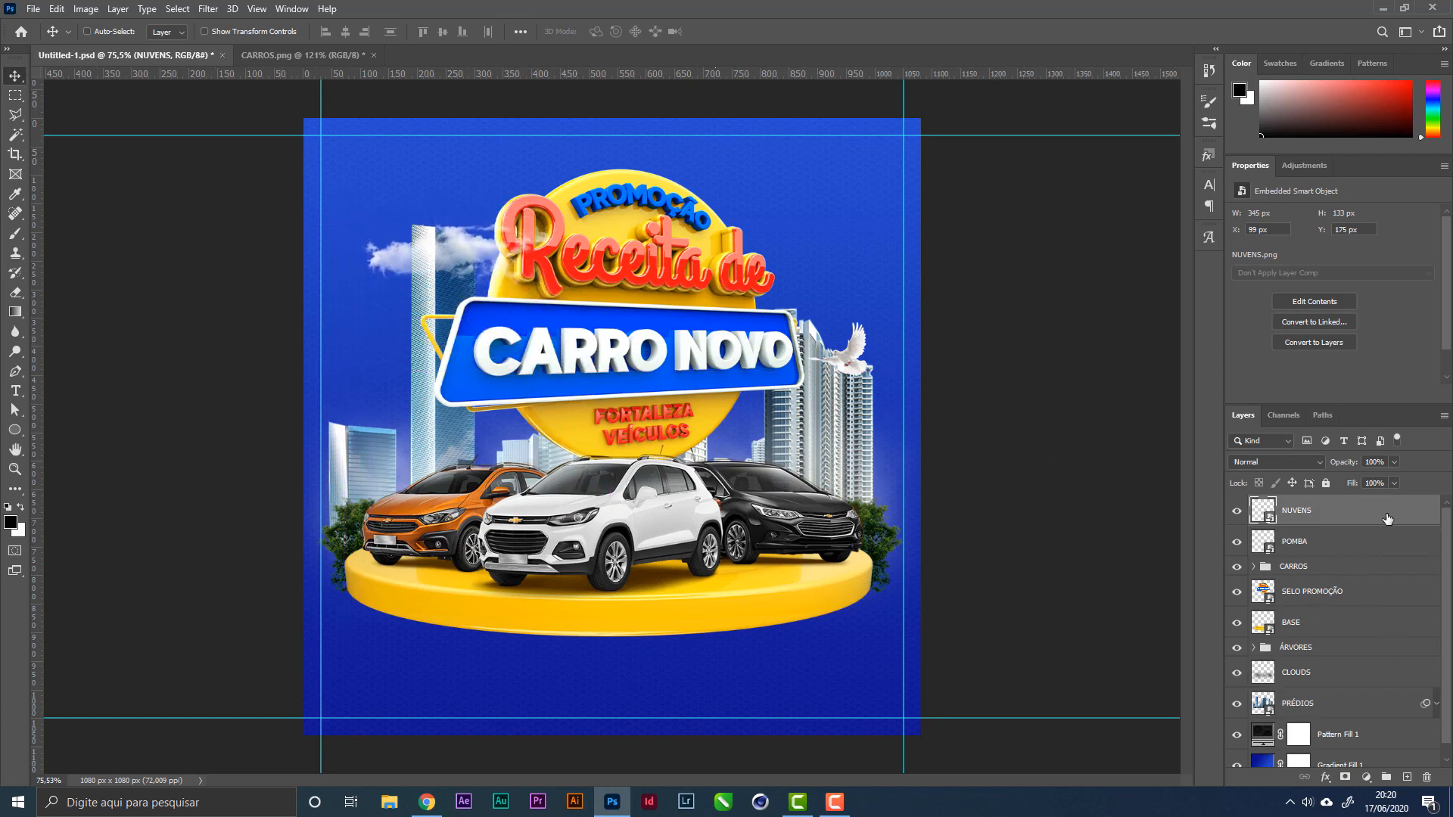
{"action": "left_click_drag", "start_coordinate": [1387, 518], "coordinate": [1380, 606]}
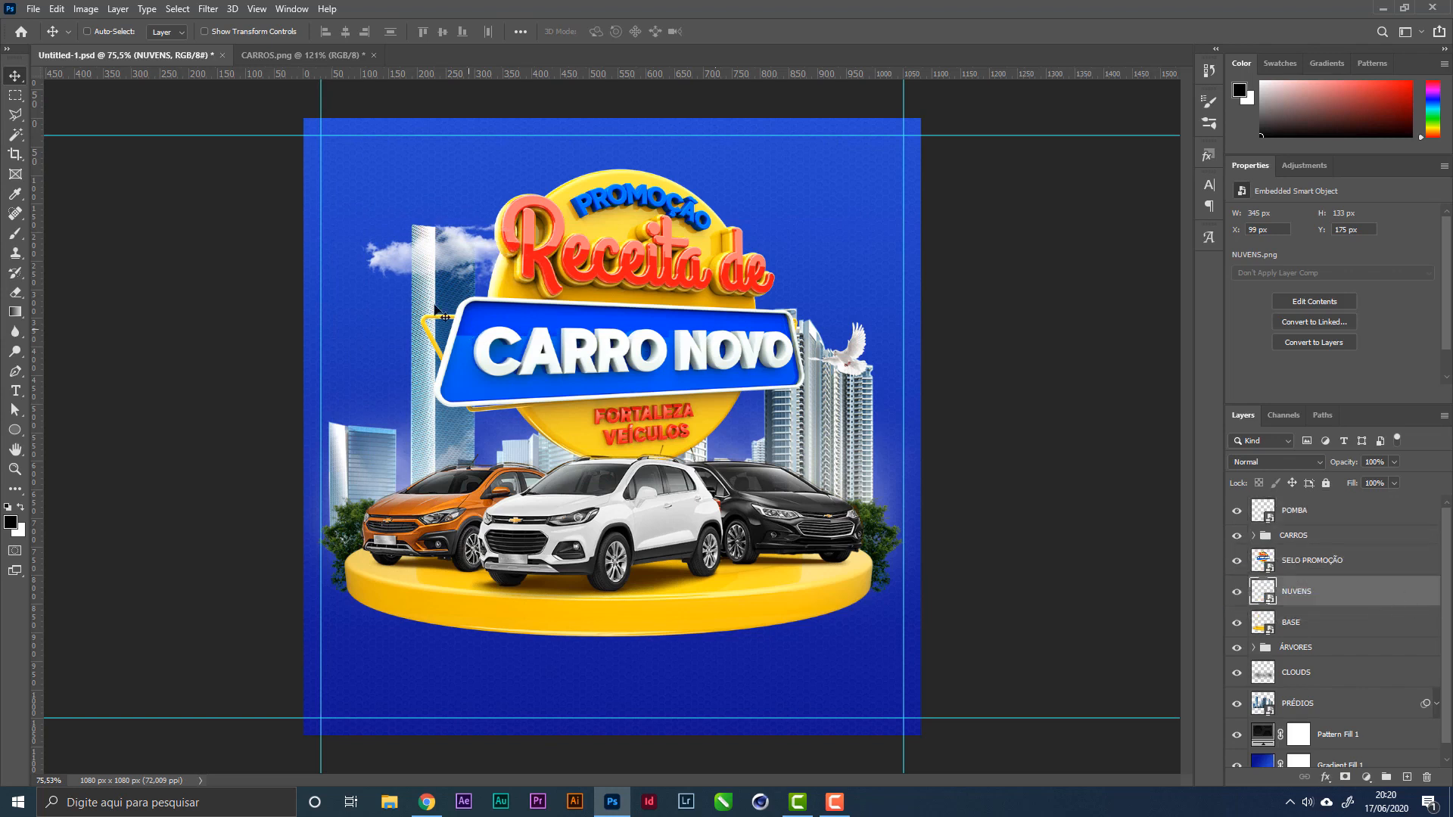
Step: Reposition the NUVENS cloud at X 71 px, Y 141 px and place a duplicate of it at X 634 px, Y 273 px
{"action": "key", "text": "ctrl+t"}
{"action": "left_click_drag", "start_coordinate": [480, 273], "coordinate": [464, 247]}
{"action": "key", "text": "Return"}
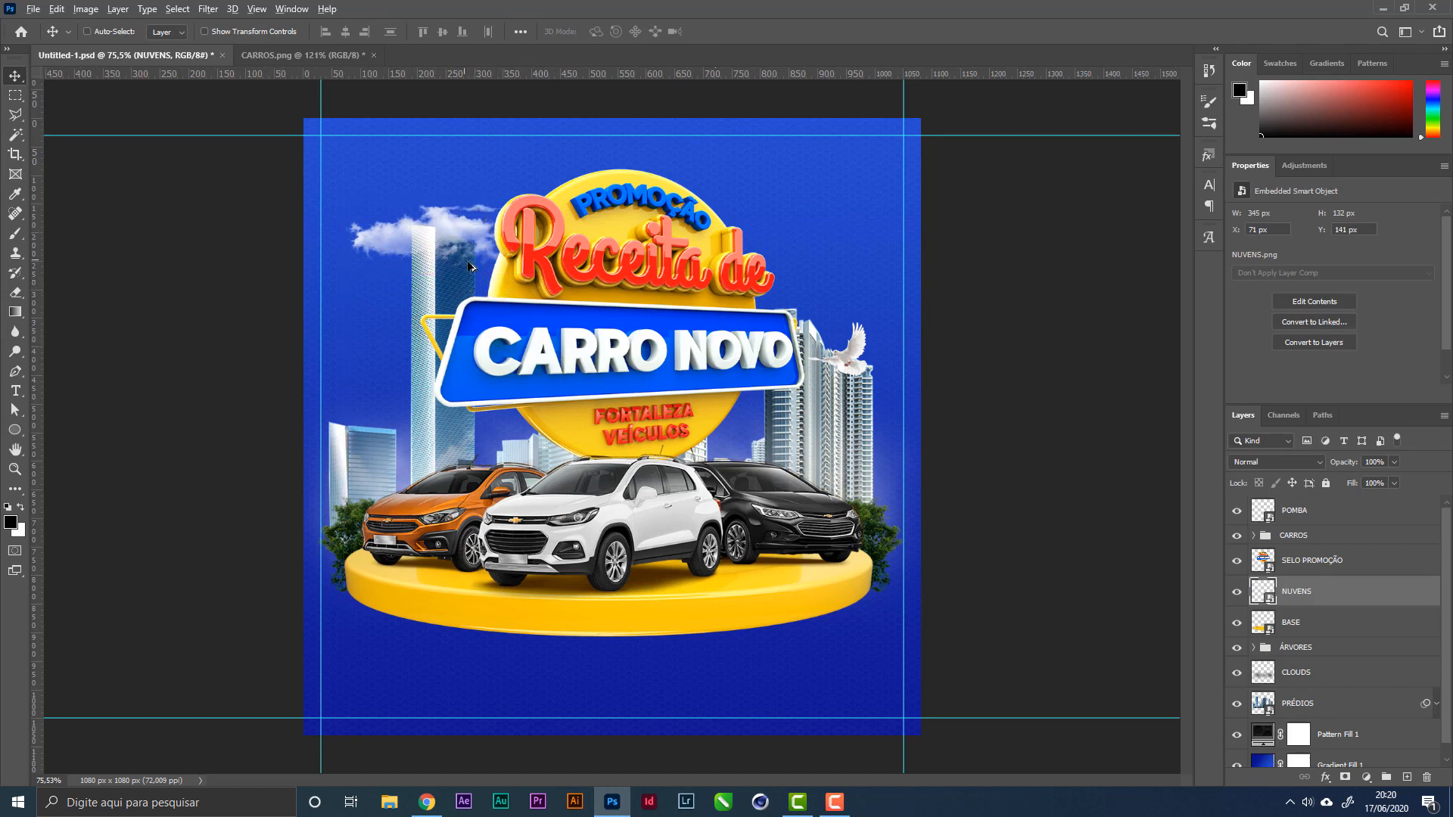
{"action": "left_click_drag", "start_coordinate": [469, 266], "coordinate": [874, 438]}
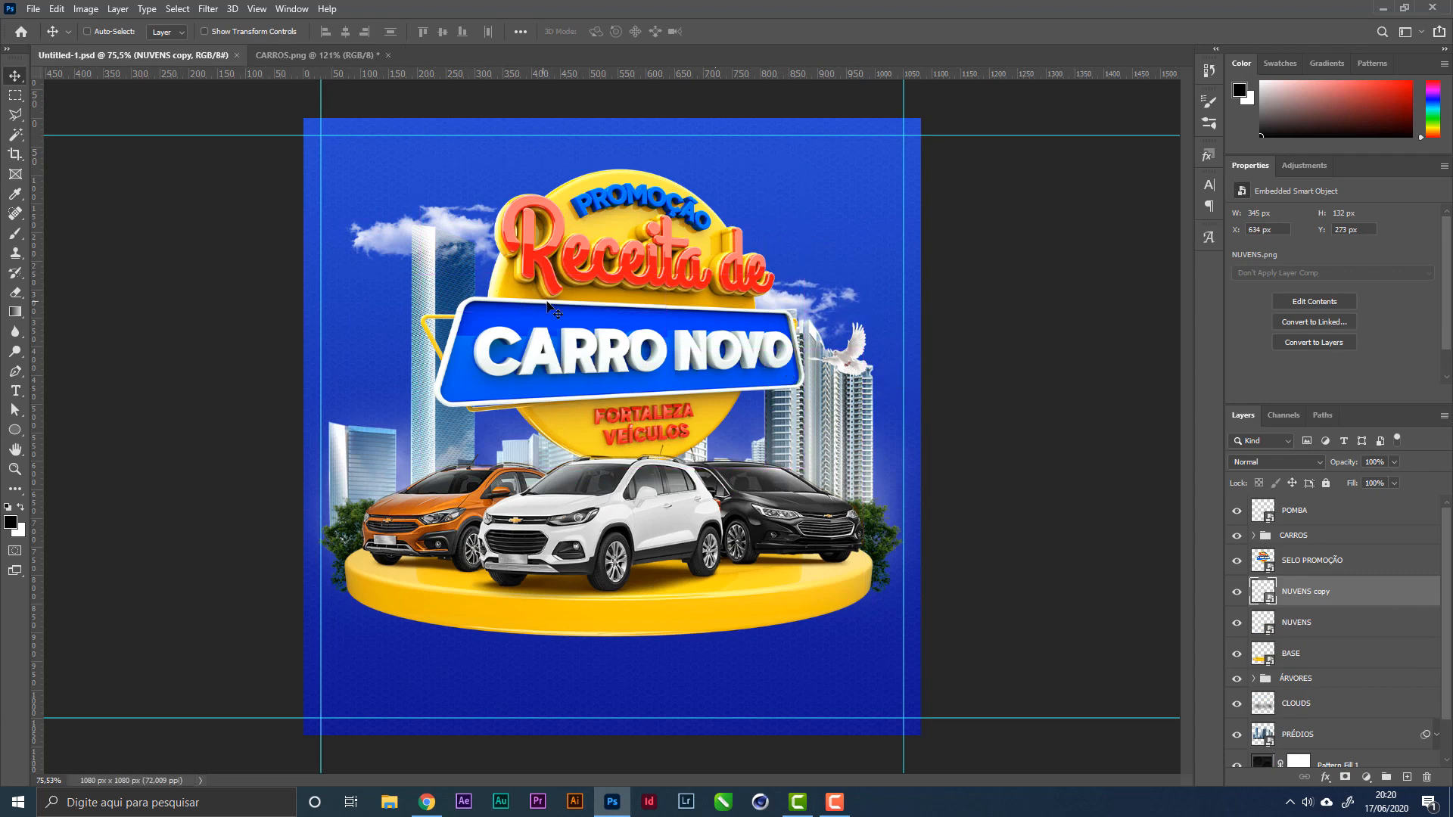
Step: Move the POMBA dove above the buildings beside the badge and scale it to 92 × 83 px at X 859 px, Y 166 px
{"action": "right_click", "coordinate": [863, 363]}
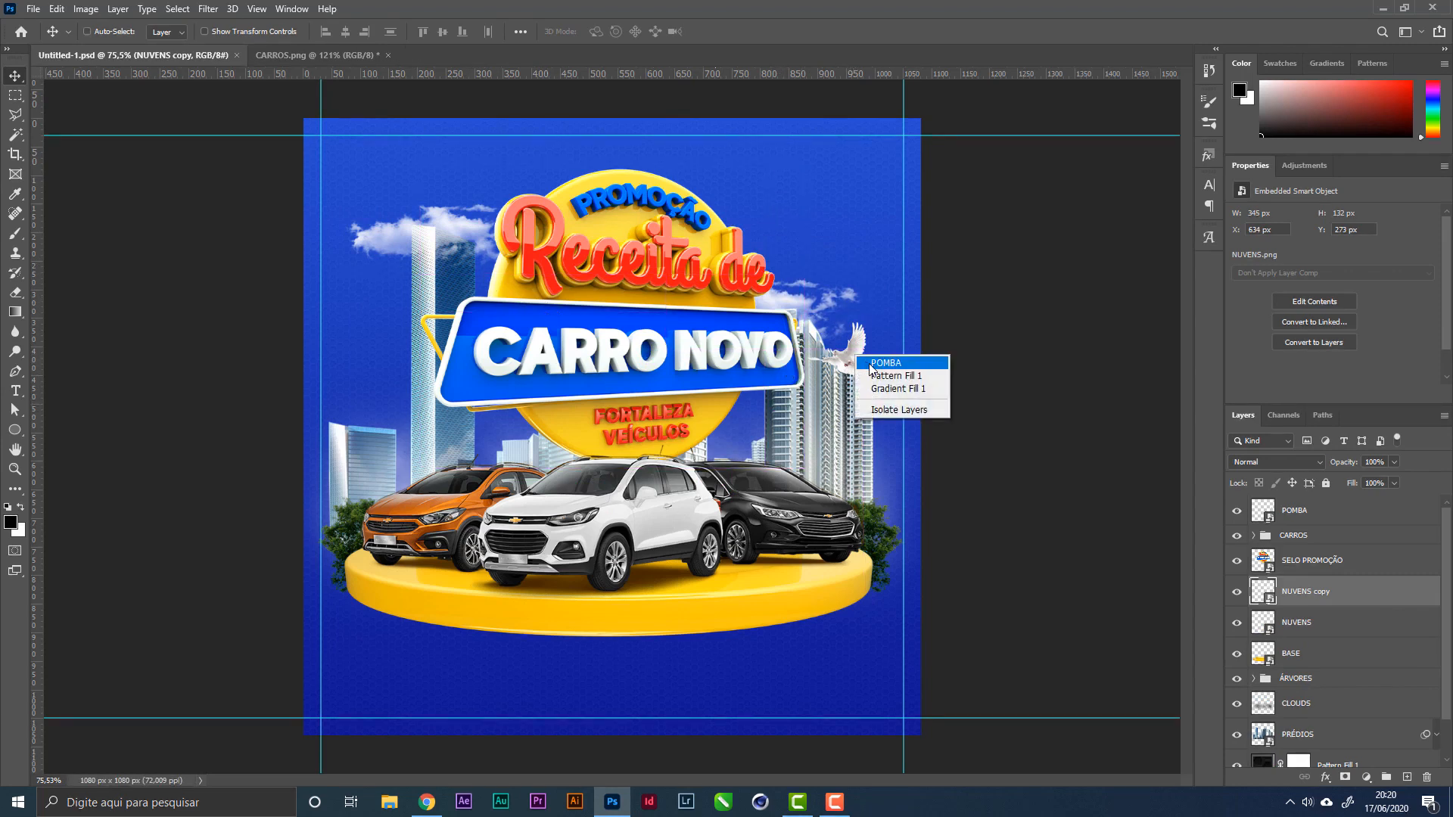
{"action": "left_click", "coordinate": [882, 364]}
{"action": "left_click_drag", "start_coordinate": [889, 521], "coordinate": [878, 393]}
{"action": "key", "text": "ctrl+t"}
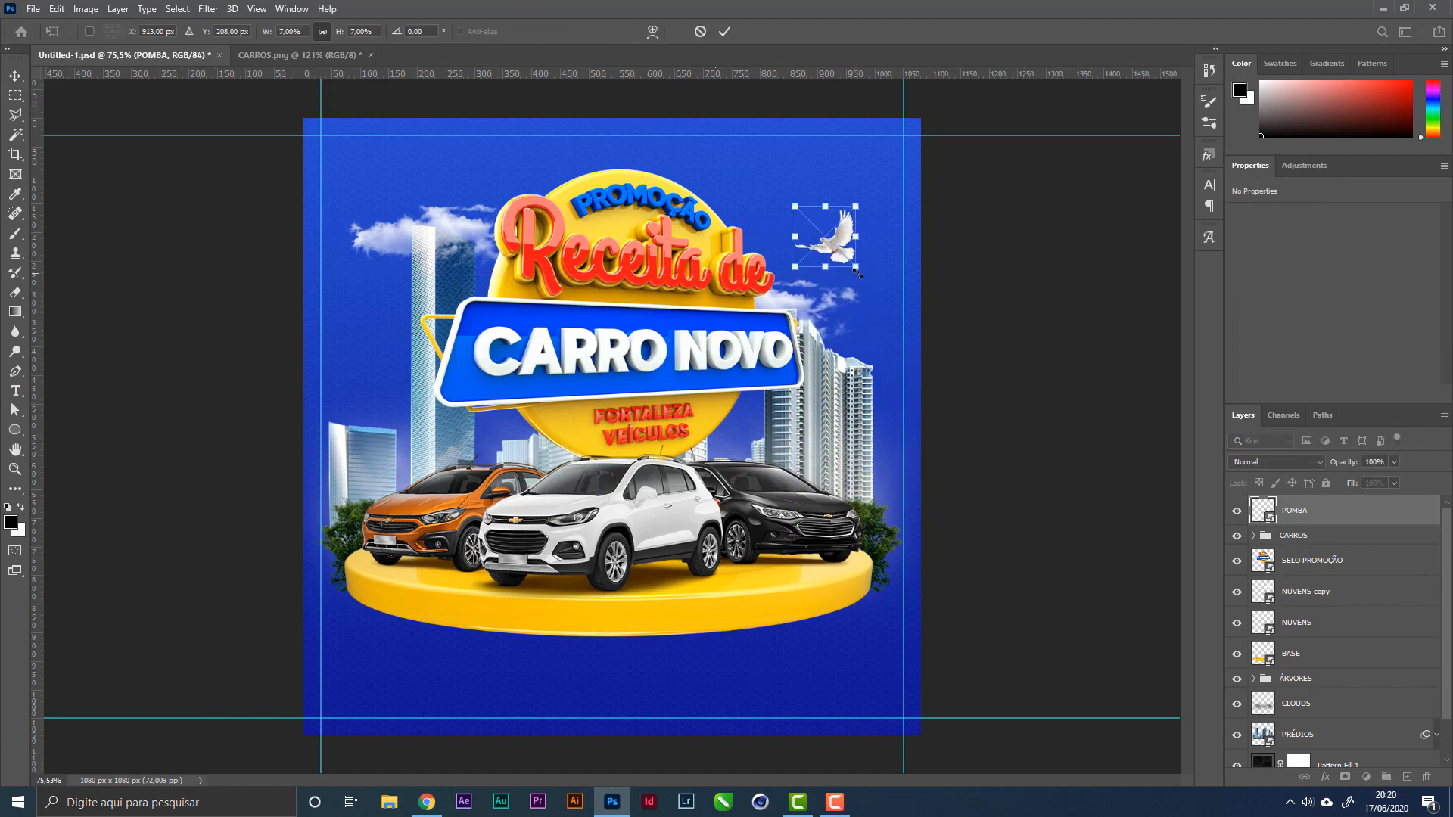
{"action": "mouse_move", "coordinate": [858, 273]}
{"action": "left_mouse_down"}
{"action": "mouse_move", "coordinate": [847, 261]}
{"action": "mouse_move", "coordinate": [850, 285]}
{"action": "left_mouse_up"}
{"action": "key", "text": "Return"}
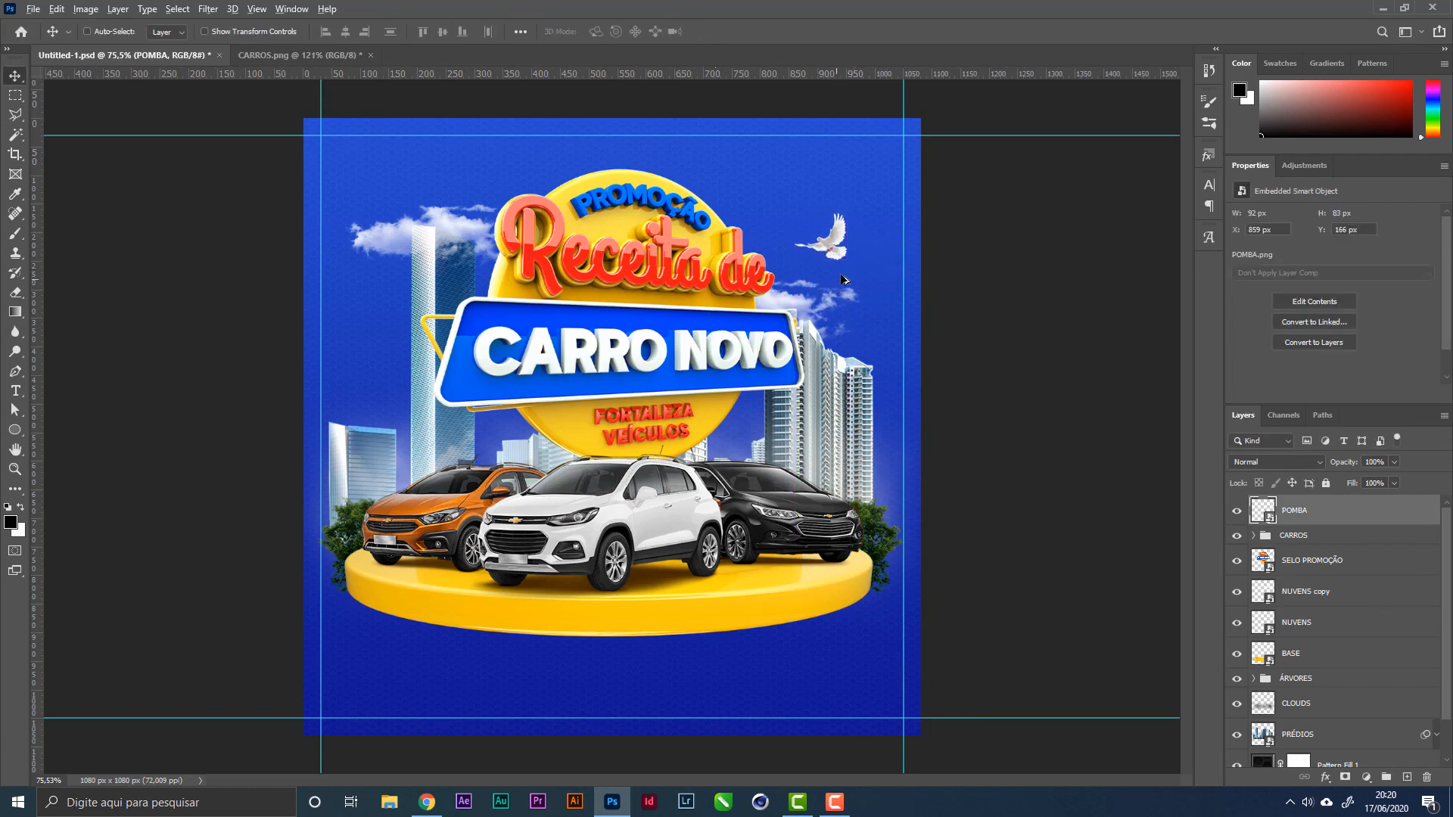
Step: Duplicate the POMBA dove to the badge's left, flip the copy horizontally and scale it to 55 × 50 px
{"action": "key", "text": "ctrl"}
{"action": "left_click_drag", "start_coordinate": [829, 240], "coordinate": [361, 385]}
{"action": "key", "text": "ctrl+t"}
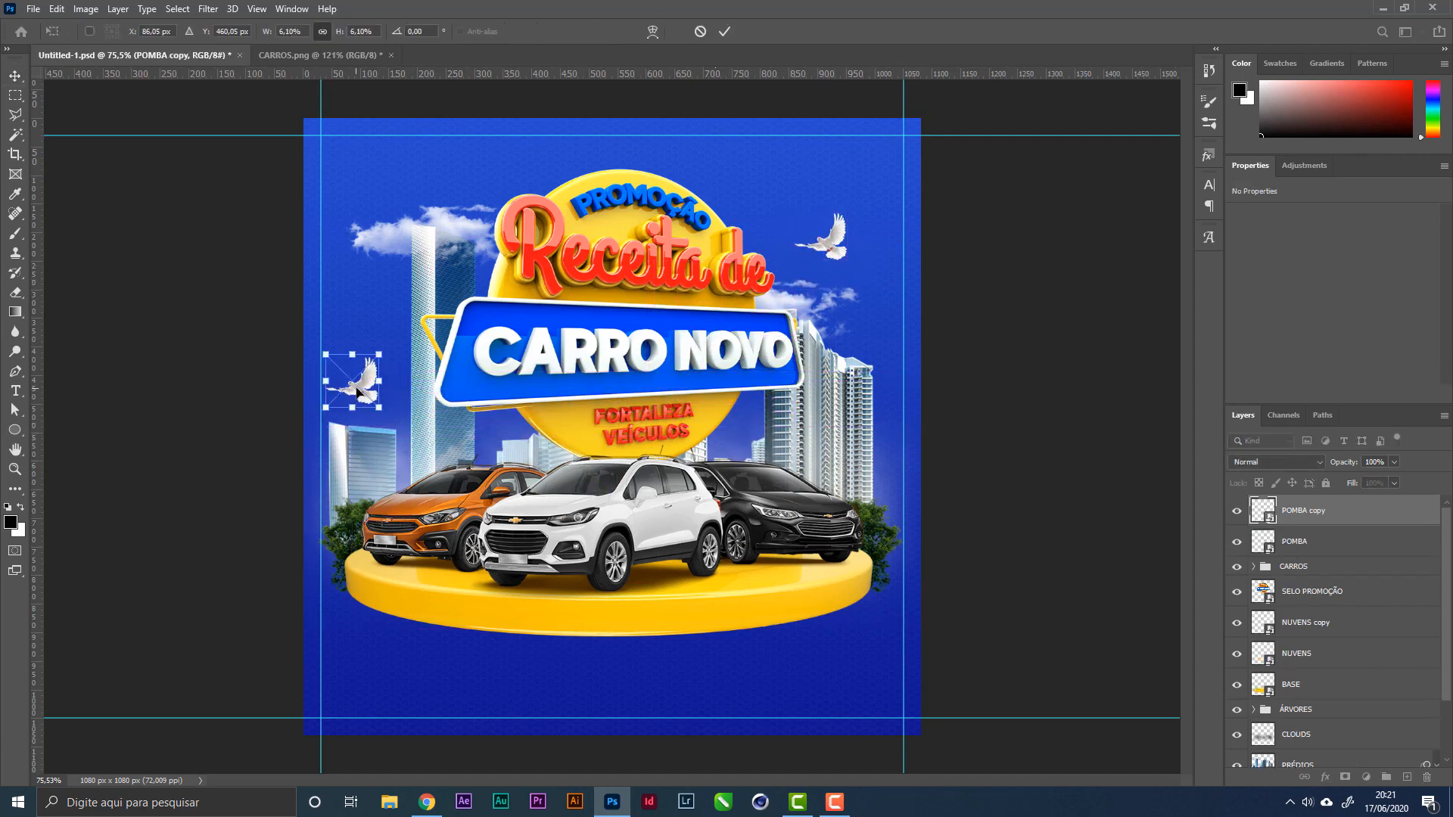
{"action": "right_click", "coordinate": [357, 391]}
{"action": "left_click", "coordinate": [401, 623]}
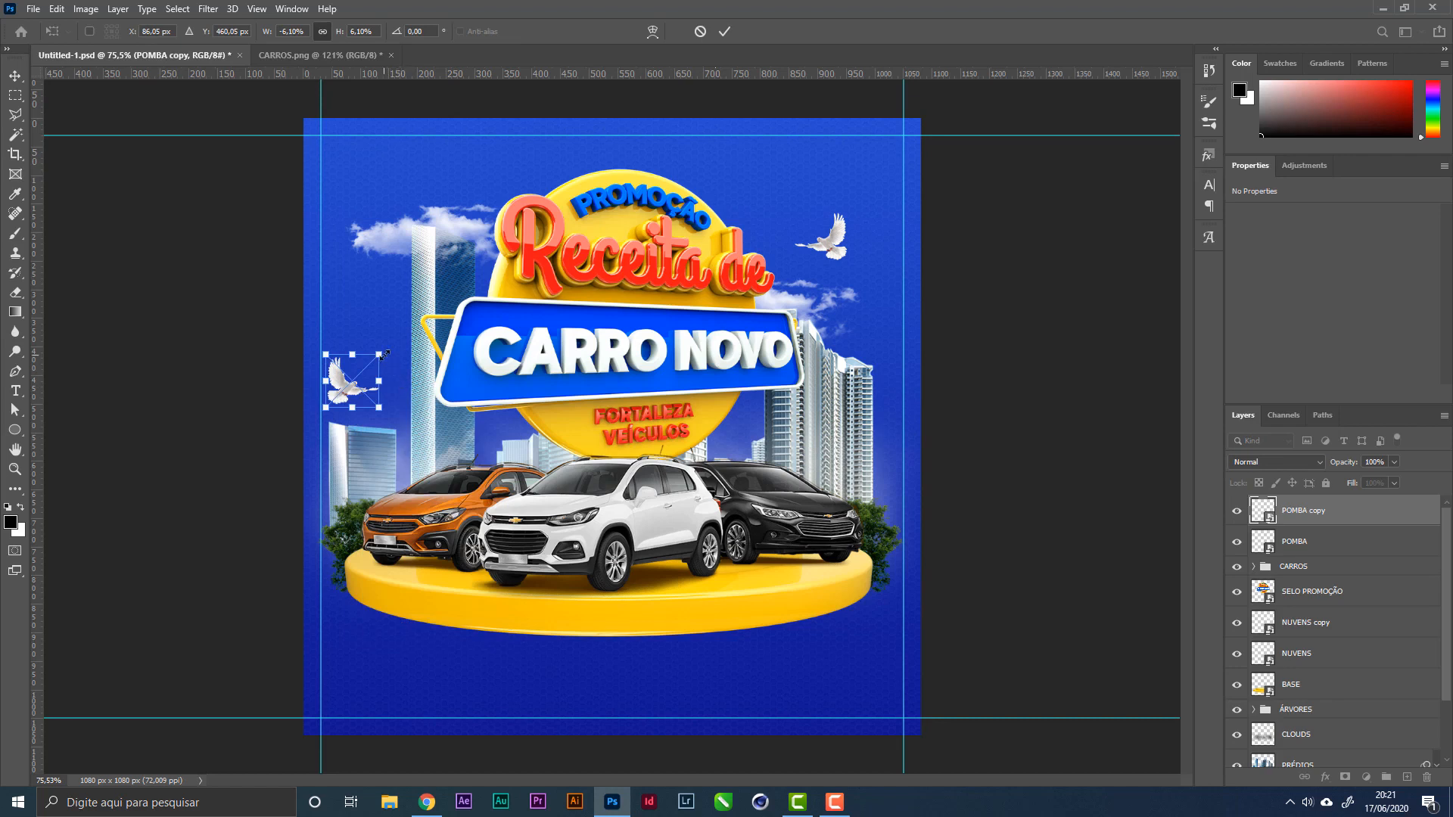
{"action": "left_click_drag", "start_coordinate": [384, 355], "coordinate": [358, 377]}
{"action": "key", "text": "Return"}
{"action": "key", "text": "ctrl+t"}
{"action": "key", "text": "Return"}
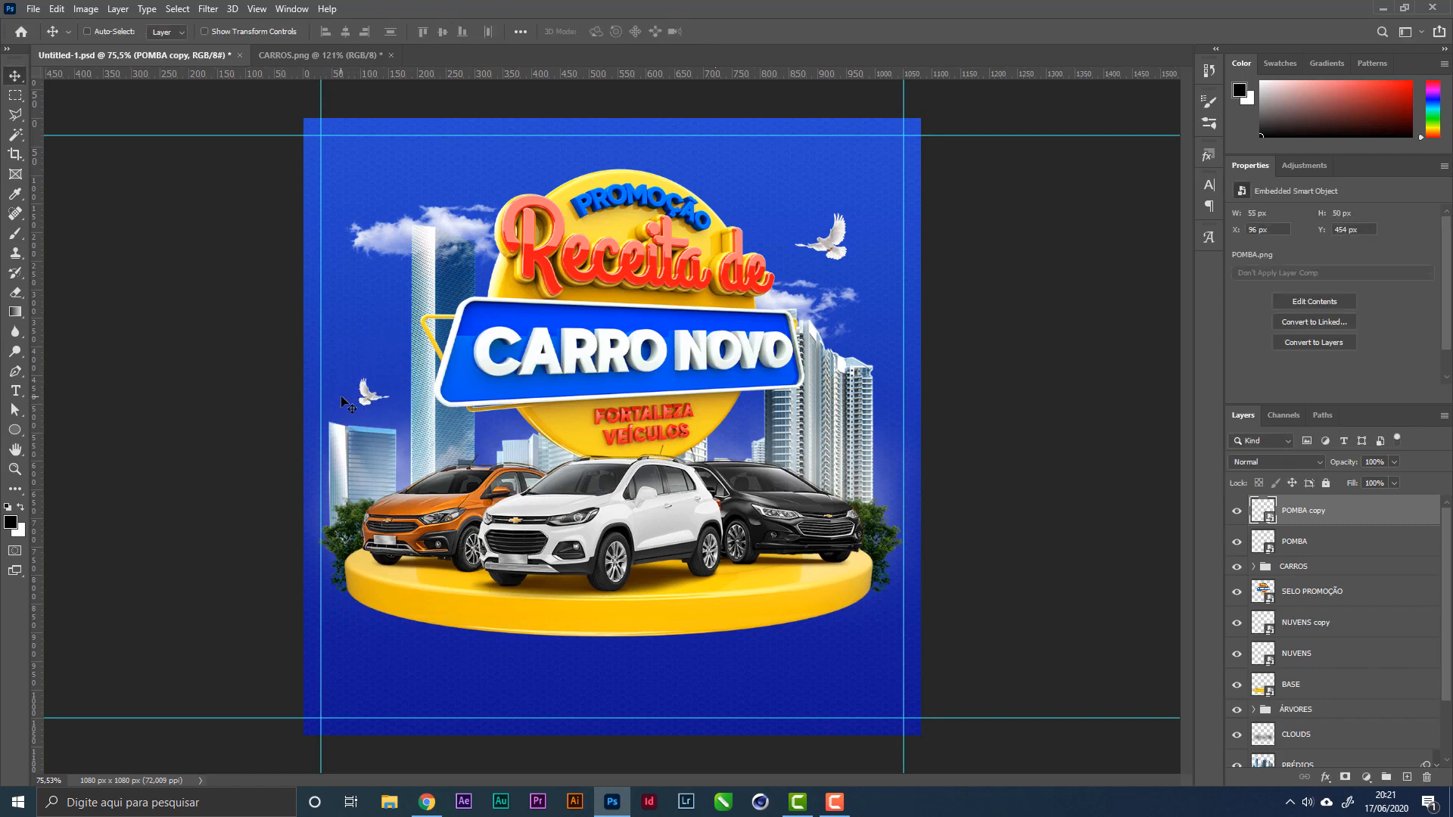
Step: Fine-tune the dove copy's position to X 99 px, Y 449 px and save the design
{"action": "left_click_drag", "start_coordinate": [480, 437], "coordinate": [482, 435]}
{"action": "key", "text": "Up"}
{"action": "key", "text": "Up"}
{"action": "key", "text": "Up"}
{"action": "key", "text": "ctrl+s"}
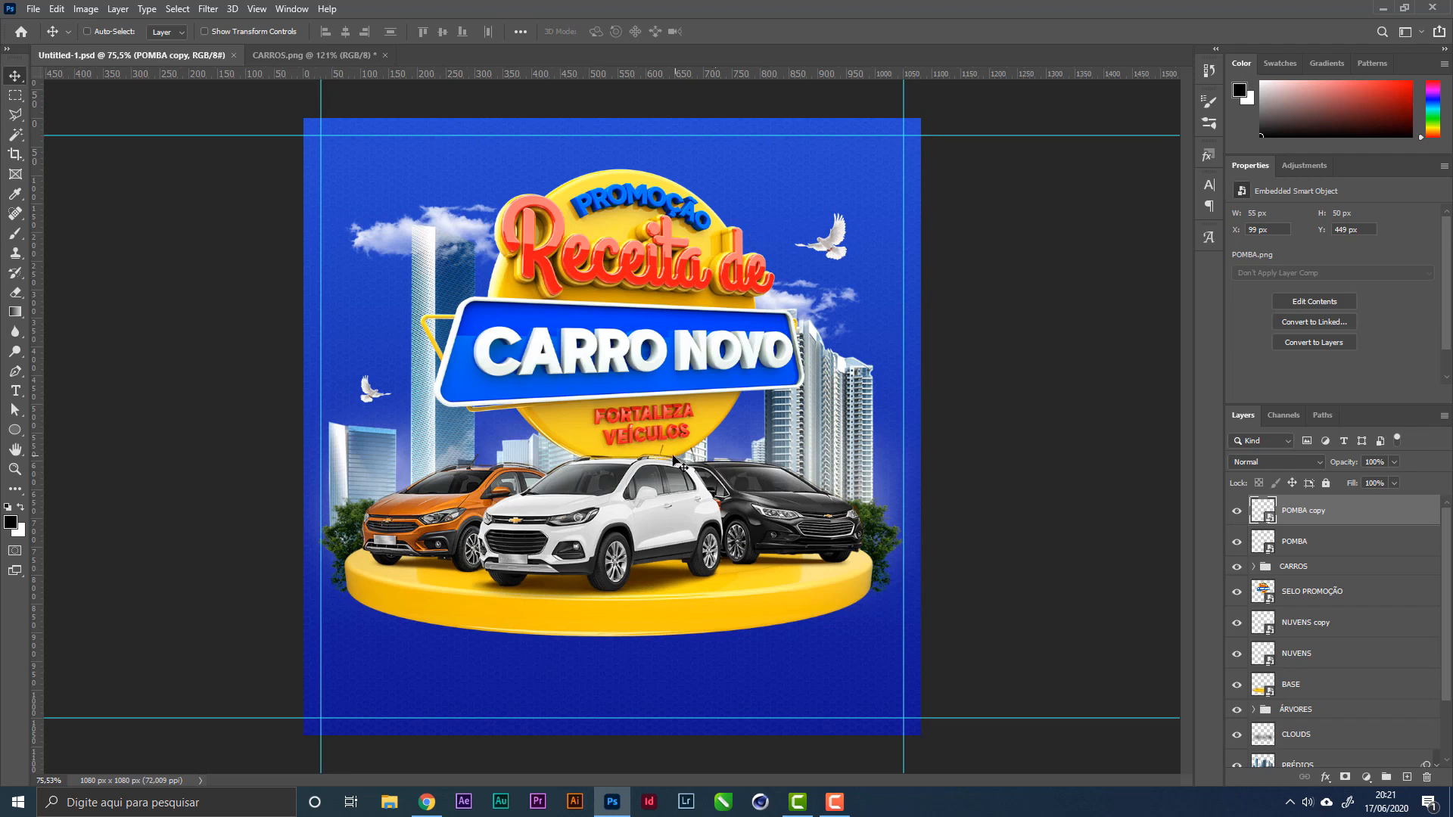
Step: Add a new empty layer directly above ARVORES copy inside the ÁRVORES group
{"action": "right_click", "coordinate": [347, 535]}
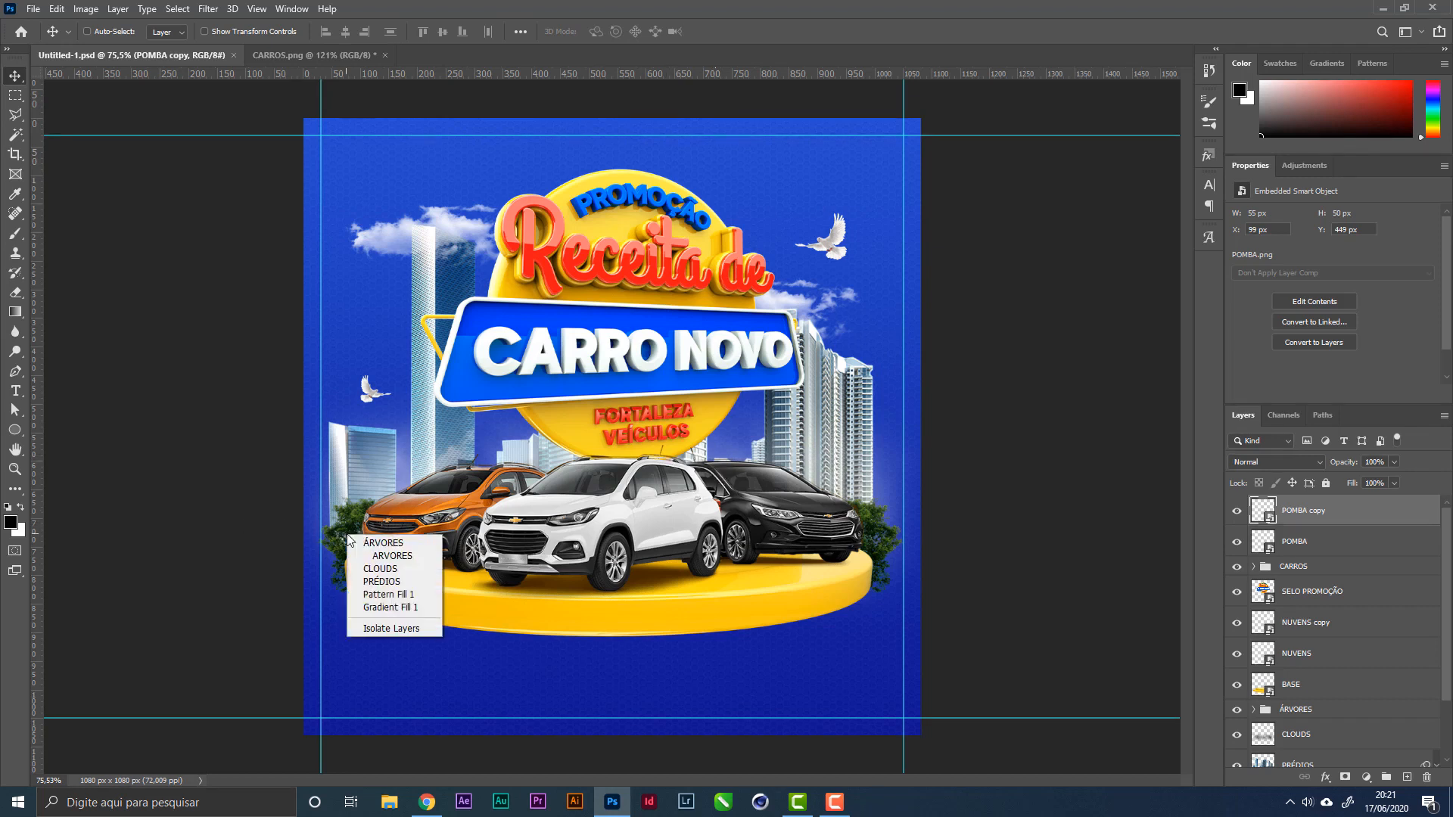
{"action": "left_click", "coordinate": [374, 555]}
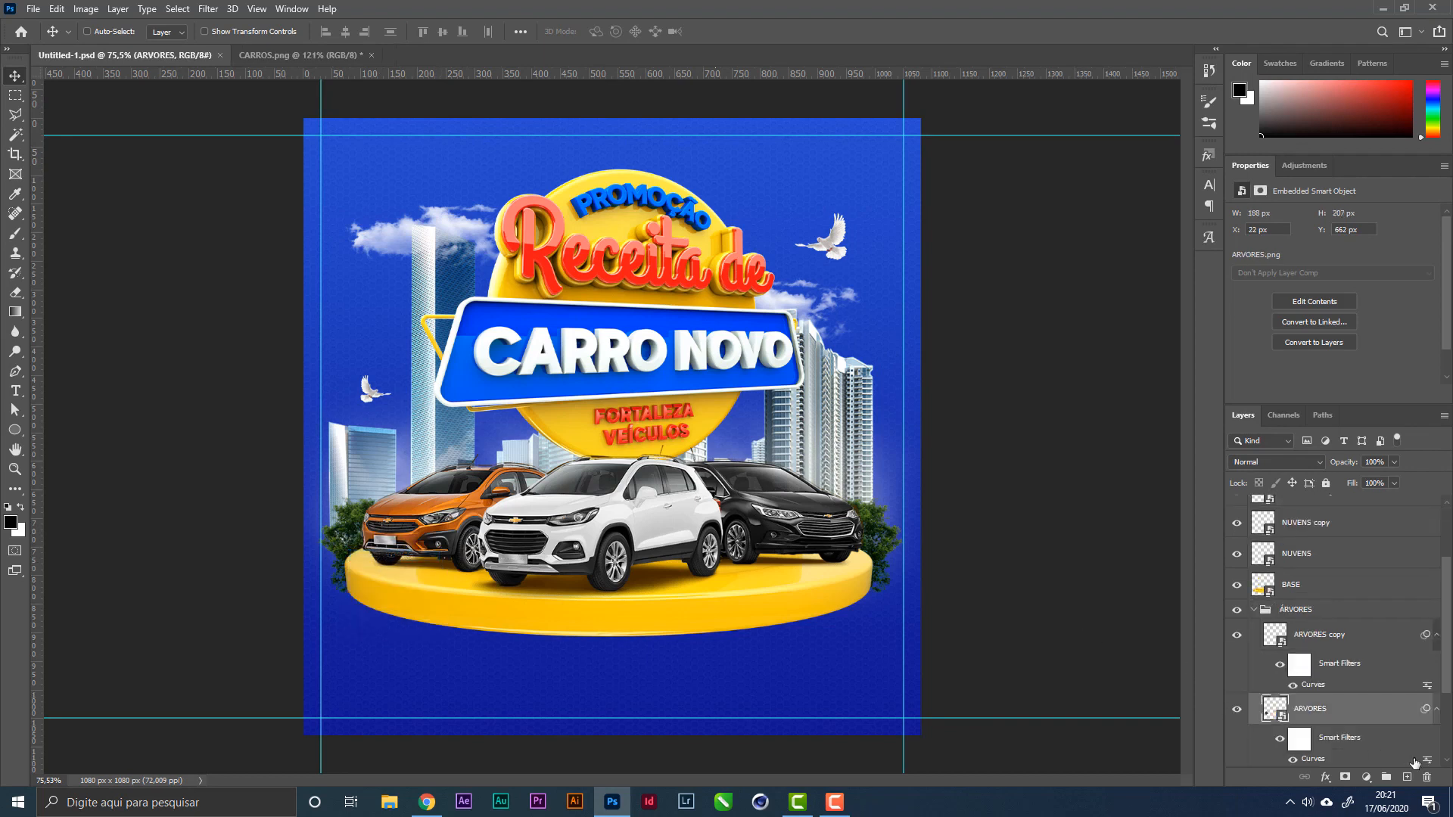
{"action": "left_click", "coordinate": [1386, 636]}
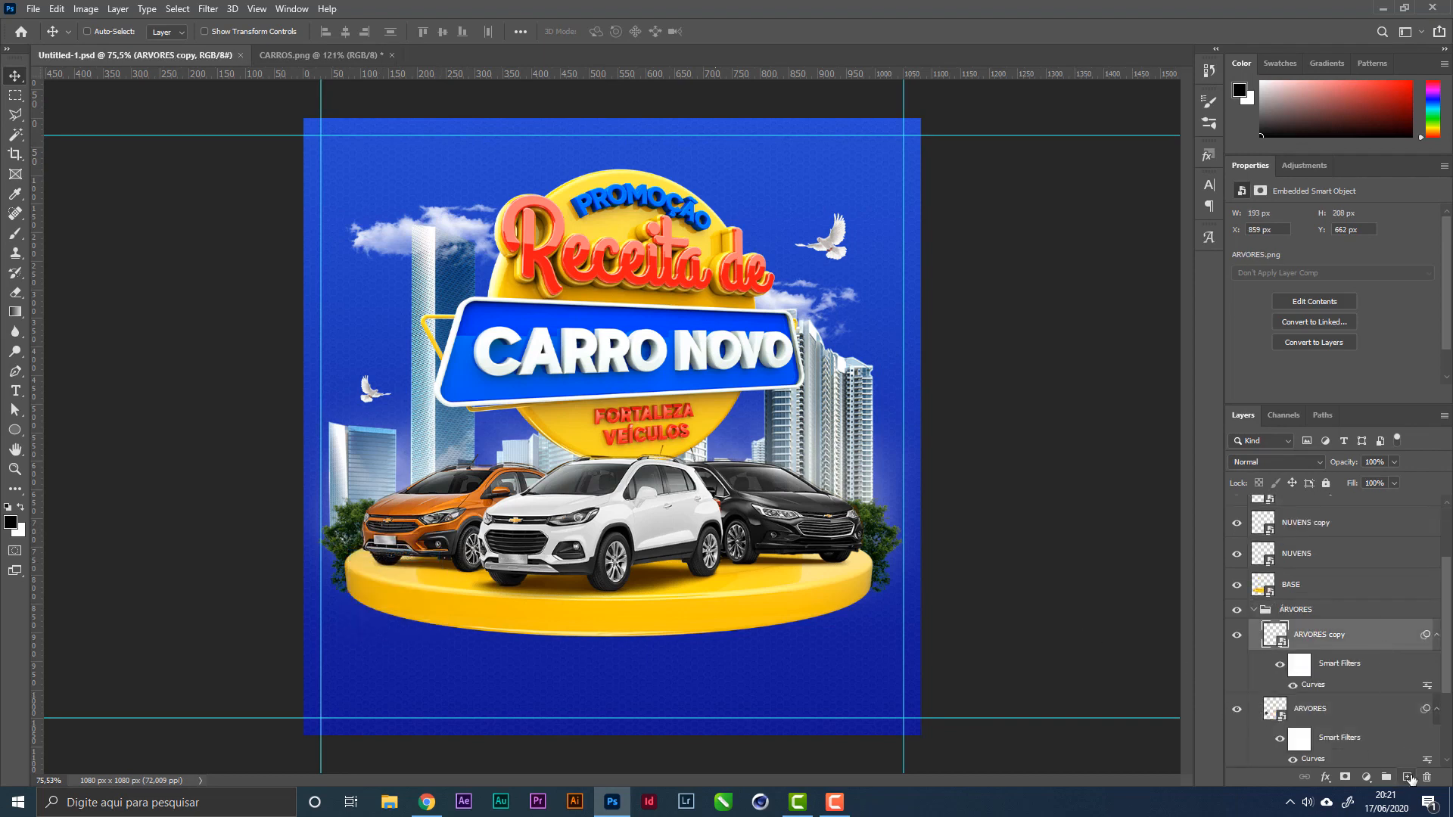
{"action": "left_click", "coordinate": [1407, 778]}
Step: Set the brush's foreground color to a very dark green, 0c1600, starting from a hue sampled off the tree beside the orange car
{"action": "key", "text": "b"}
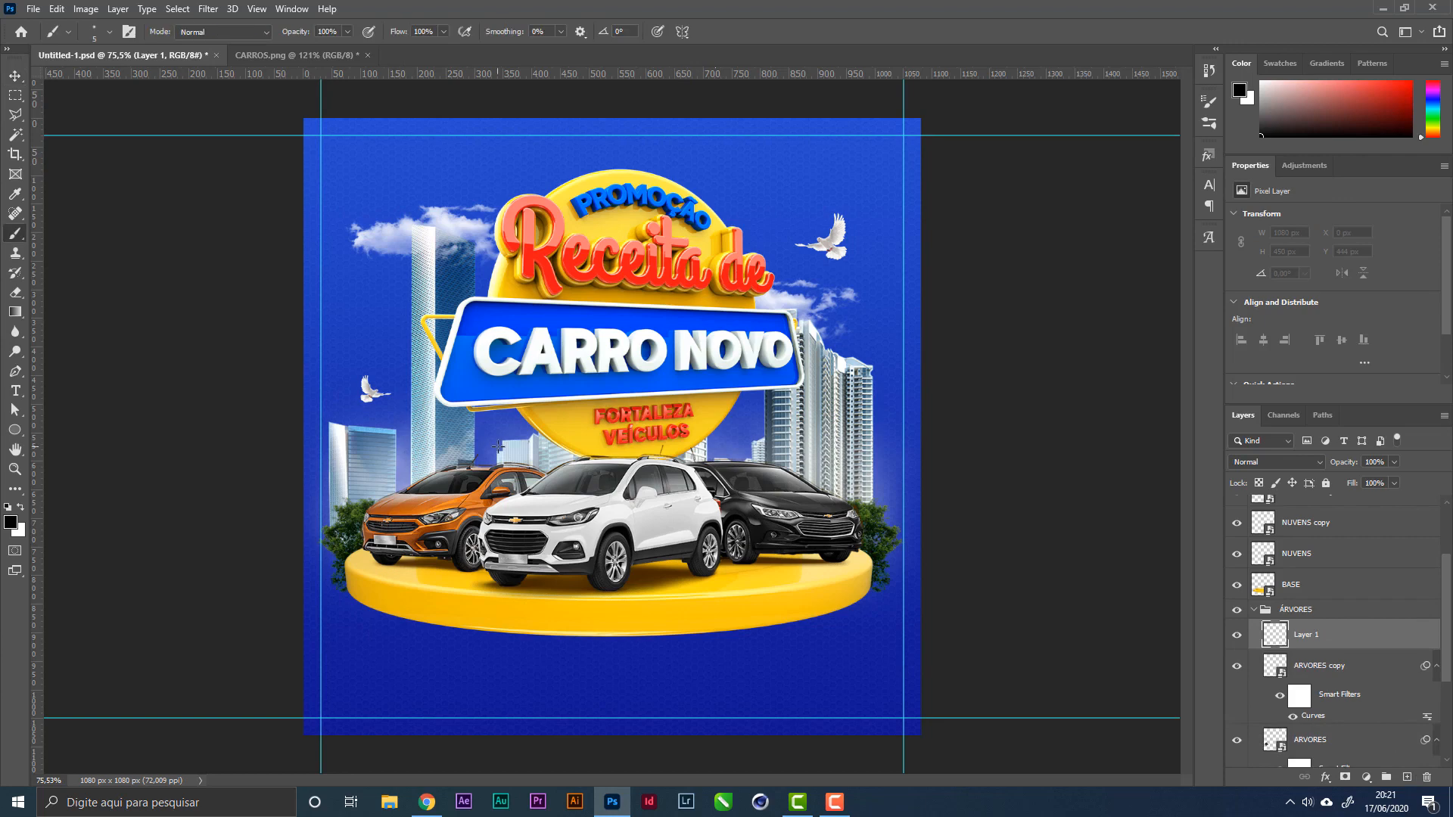
{"action": "left_click", "coordinate": [11, 522]}
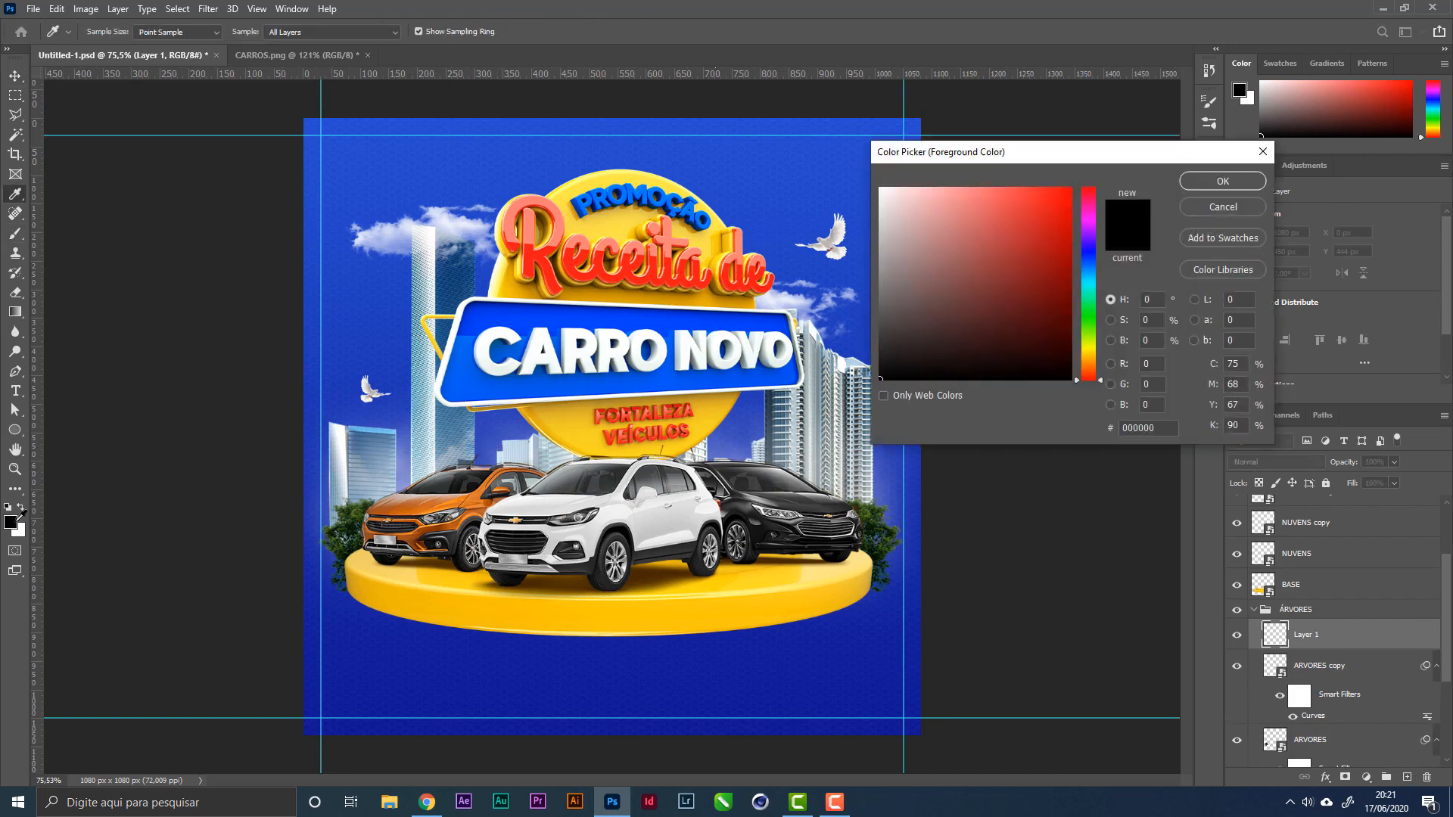
{"action": "left_click", "coordinate": [354, 518]}
{"action": "left_click_drag", "start_coordinate": [1044, 313], "coordinate": [1070, 364]}
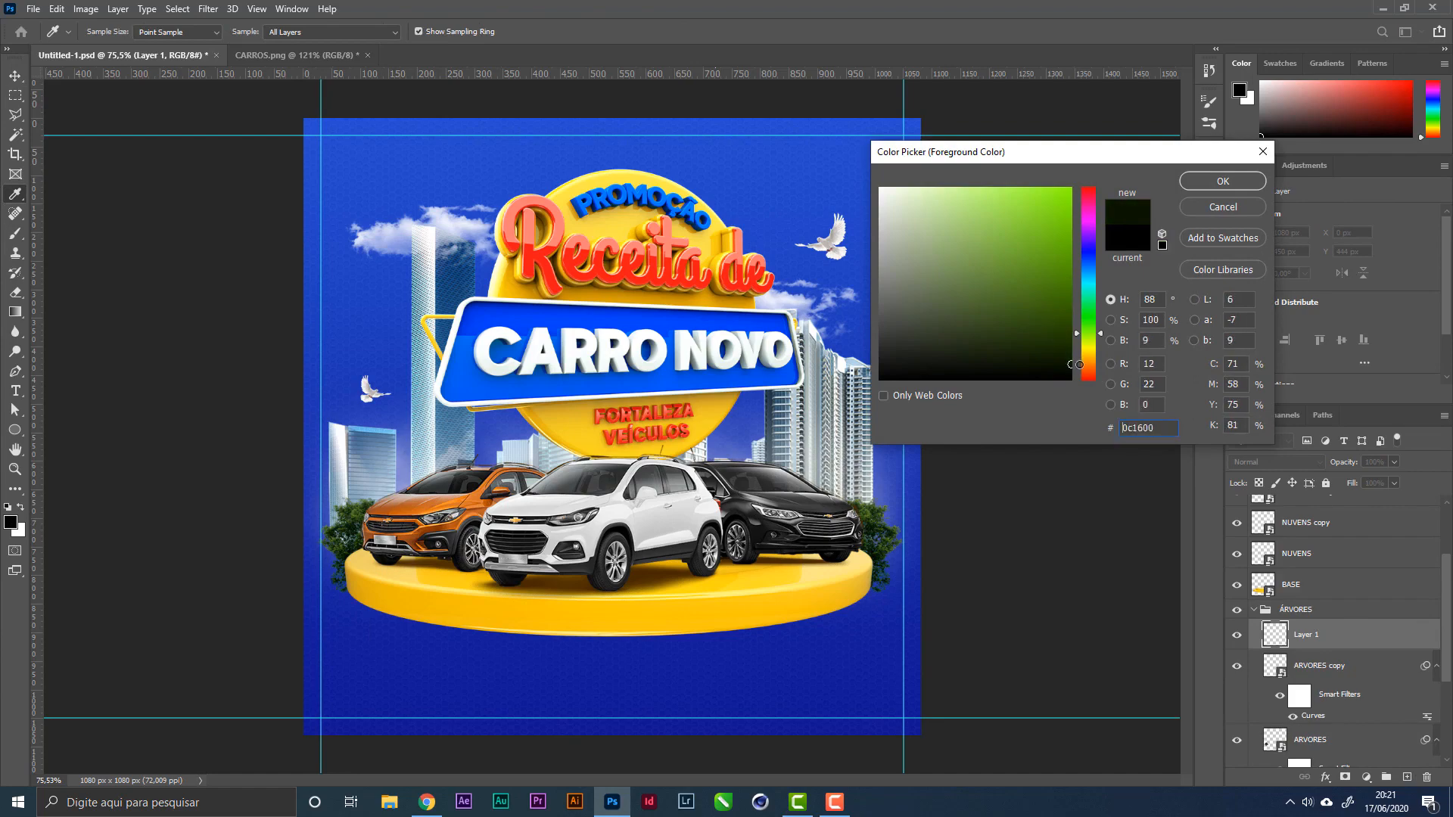
{"action": "left_click", "coordinate": [1214, 188]}
Step: Paint a soft dark-green shadow on the new layer where the tree meets the orange car, using a 150 px Redondo macio brush
{"action": "key", "text": "z"}
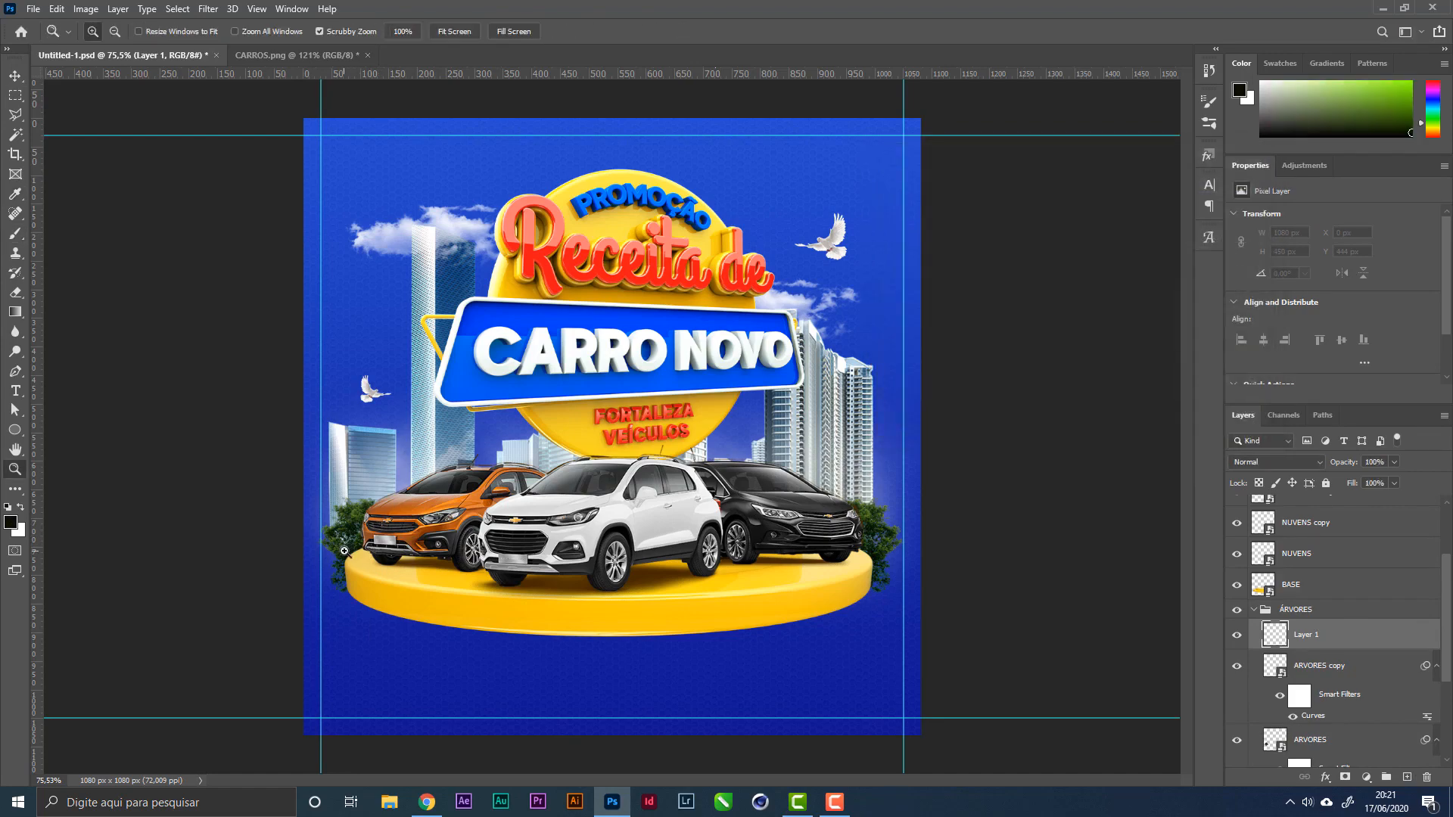
{"action": "left_click_drag", "start_coordinate": [354, 555], "coordinate": [420, 550]}
{"action": "key", "text": "b"}
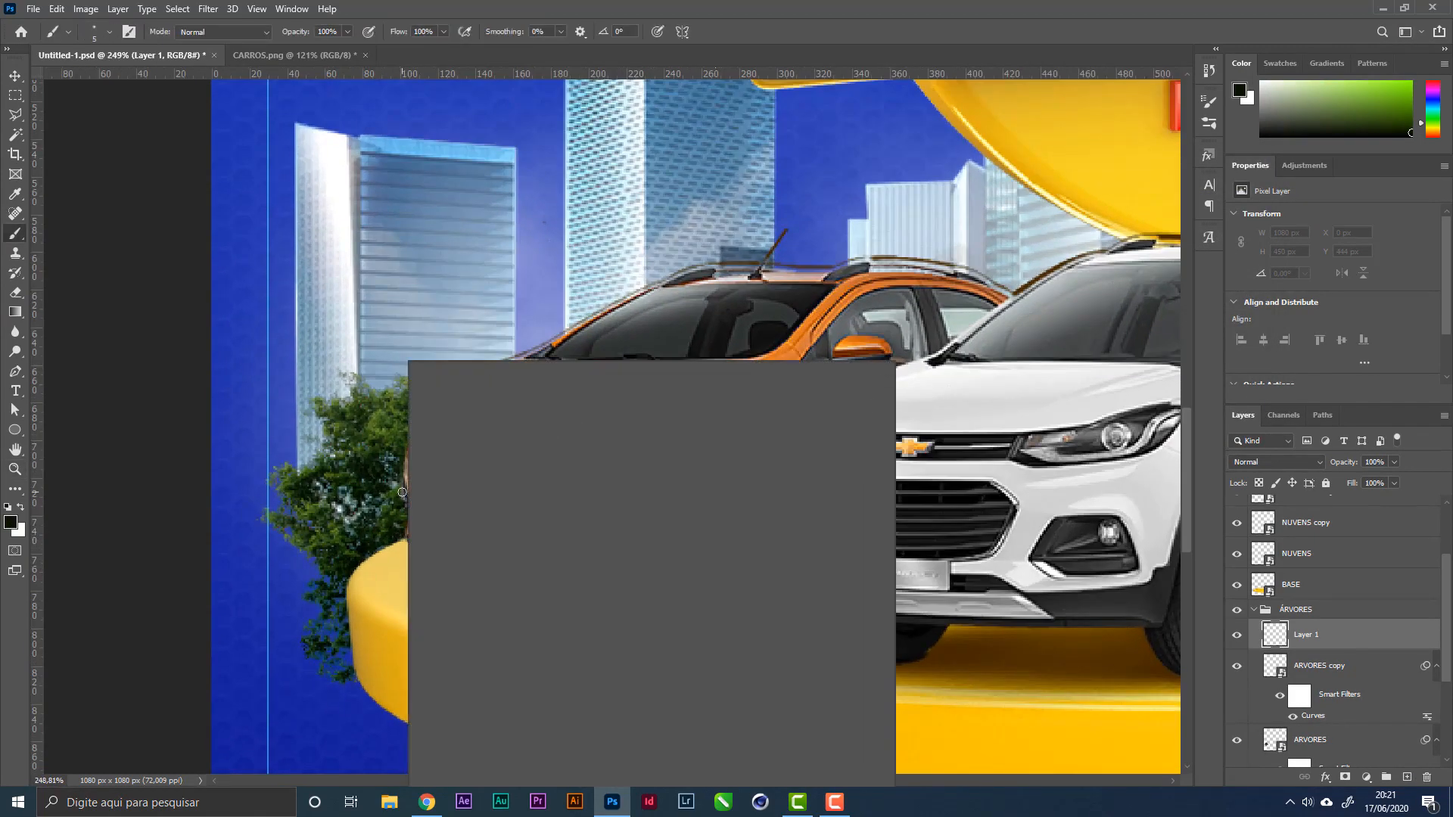
{"action": "right_click", "coordinate": [396, 524]}
{"action": "mouse_move", "coordinate": [548, 438]}
{"action": "left_mouse_down"}
{"action": "mouse_move", "coordinate": [483, 436]}
{"action": "mouse_move", "coordinate": [535, 392]}
{"action": "left_mouse_up"}
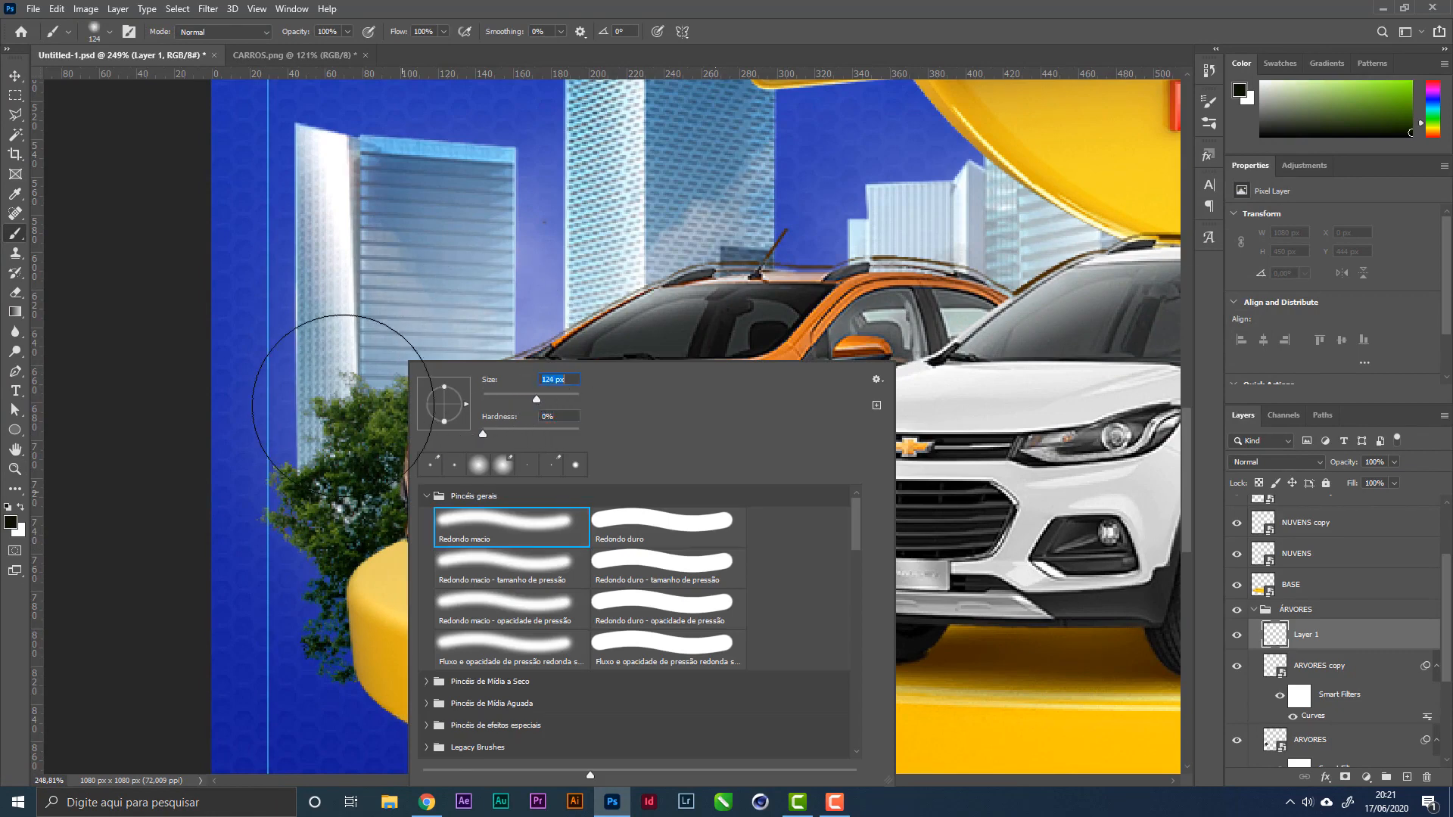
{"action": "left_click", "coordinate": [957, 3]}
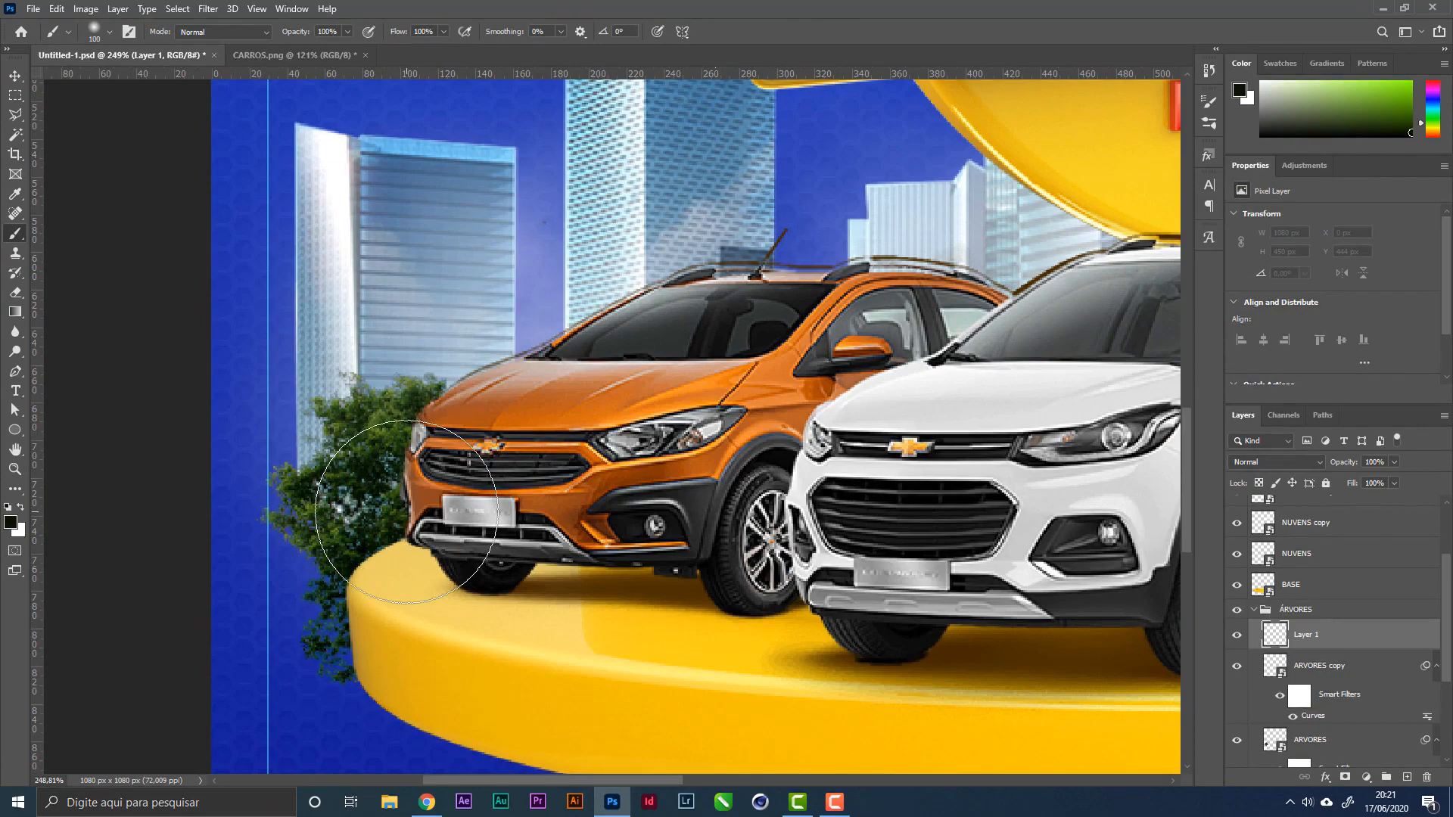
{"action": "key", "text": "bracketright"}
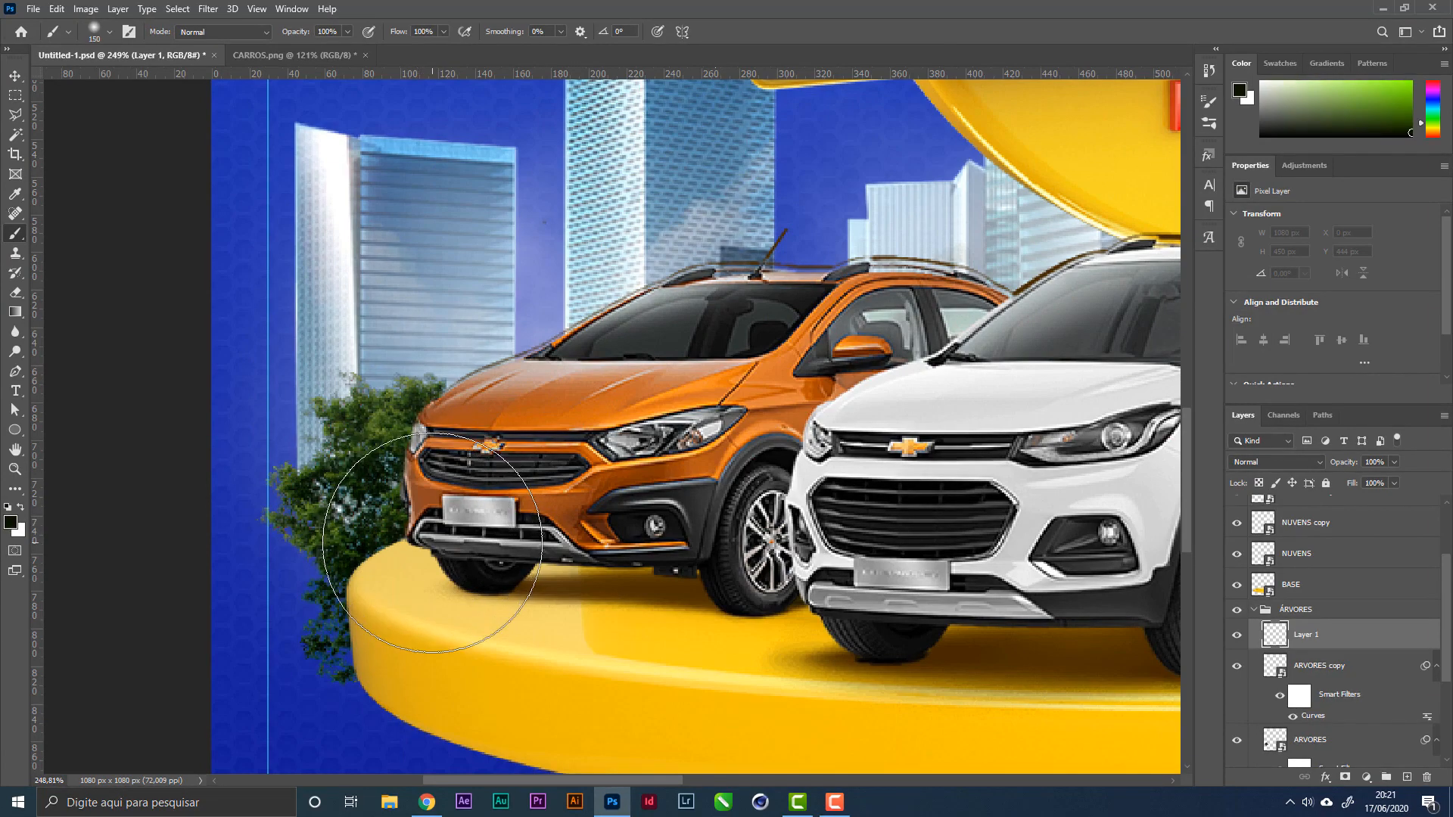
{"action": "left_click", "coordinate": [433, 544]}
Step: Paint the same soft dark-green shadow with the 150 px brush over the tree beside the black car
{"action": "key", "text": "z"}
{"action": "left_click_drag", "start_coordinate": [571, 515], "coordinate": [326, 519]}
{"action": "left_click_drag", "start_coordinate": [869, 581], "coordinate": [999, 587]}
{"action": "key", "text": "b"}
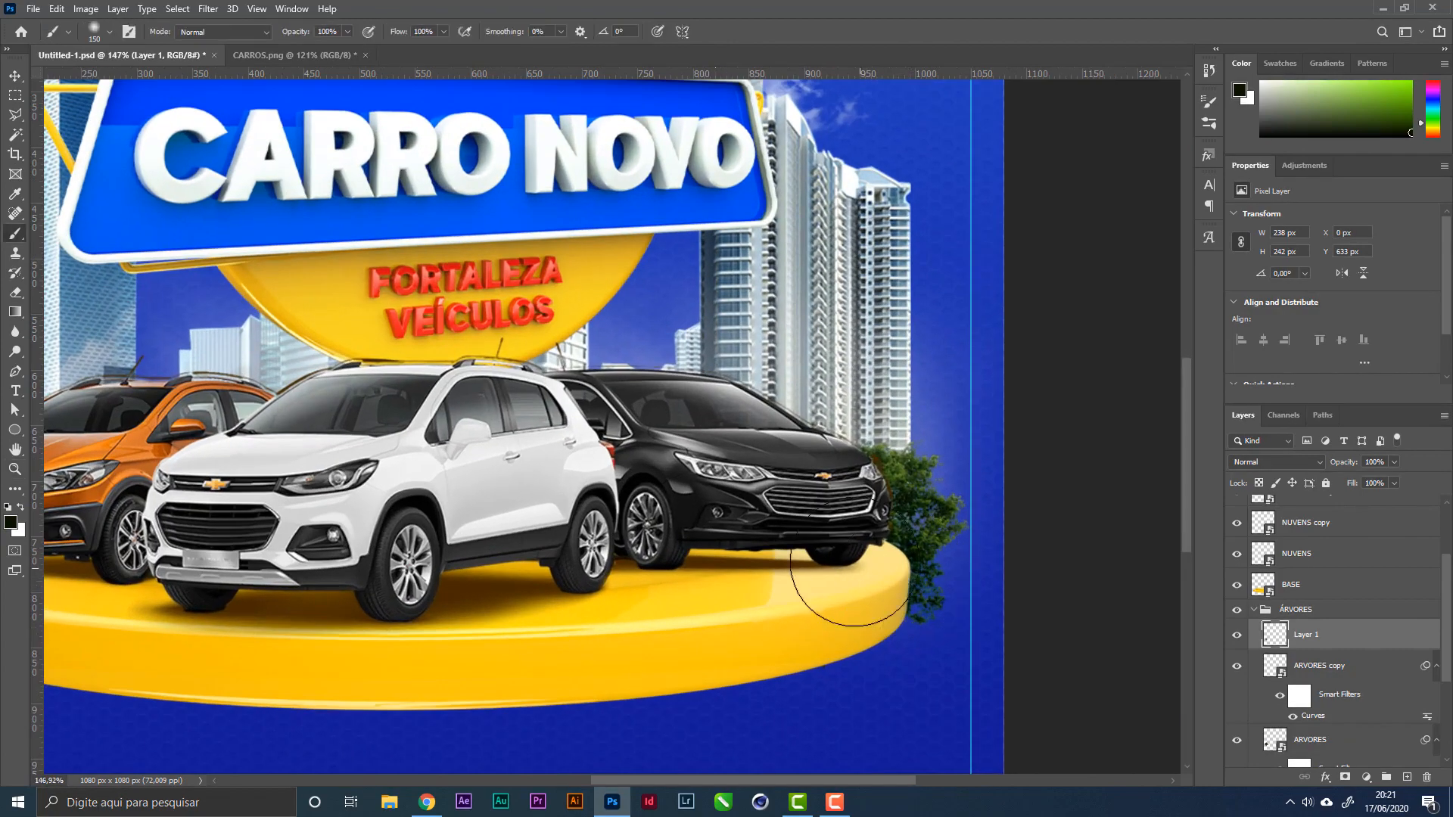
Step: Examine the black car's front edge against the tree and the layers of the ÁRVORES group
{"action": "key", "text": "z"}
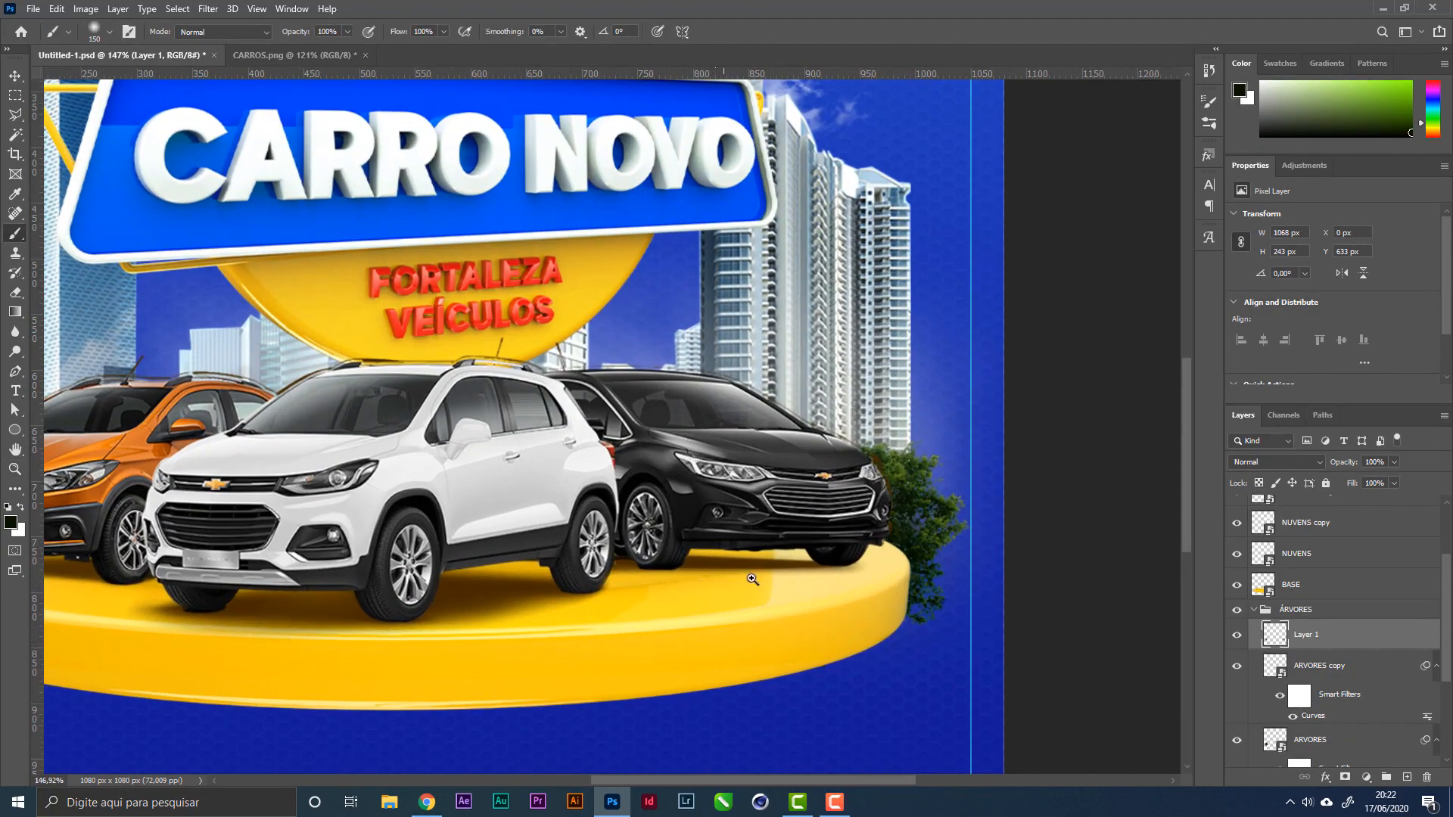
{"action": "mouse_move", "coordinate": [791, 563]}
{"action": "left_mouse_down"}
{"action": "mouse_move", "coordinate": [747, 557]}
{"action": "mouse_move", "coordinate": [789, 550]}
{"action": "mouse_move", "coordinate": [774, 551]}
{"action": "left_mouse_up"}
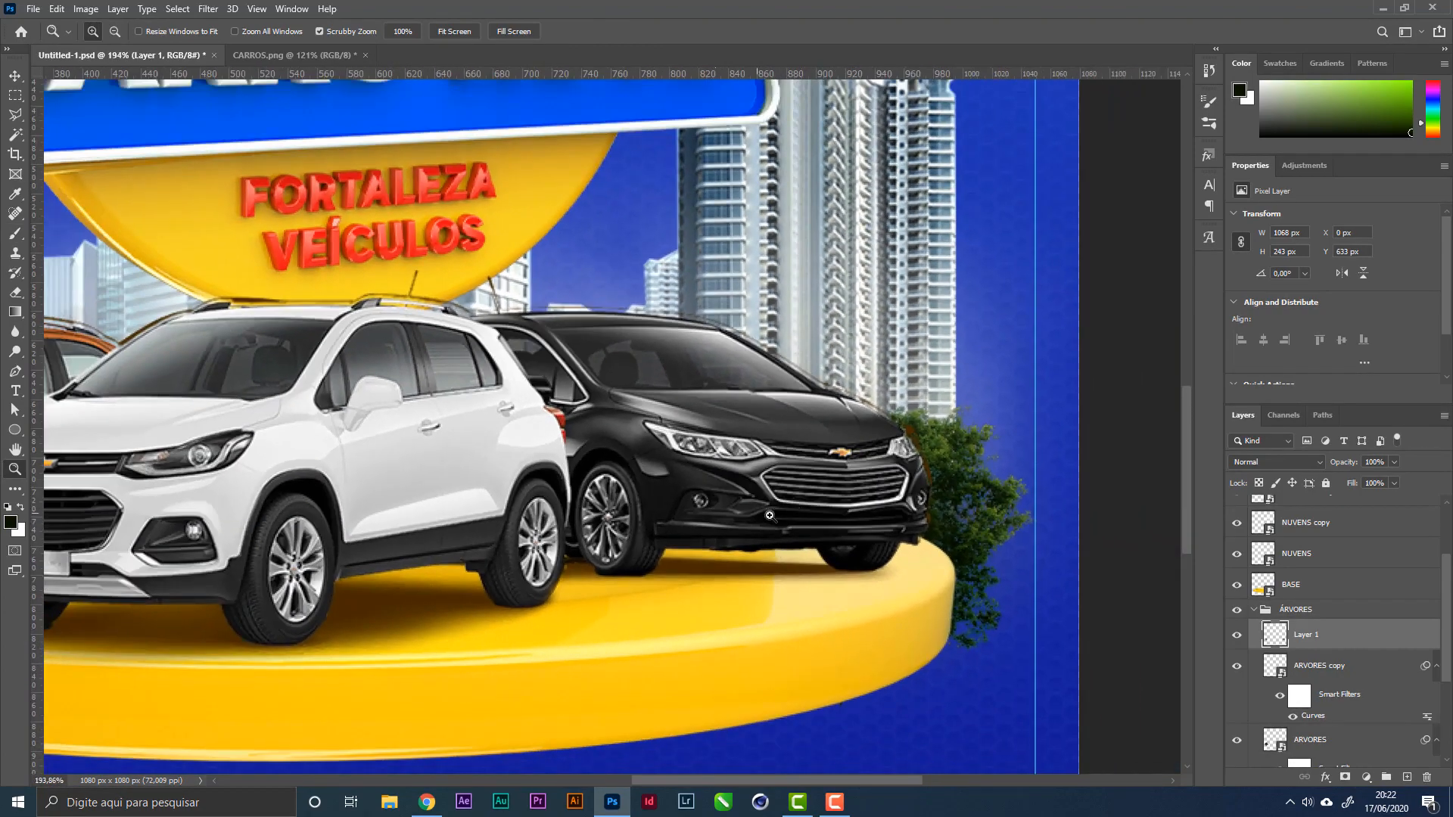
{"action": "left_click_drag", "start_coordinate": [906, 440], "coordinate": [935, 470]}
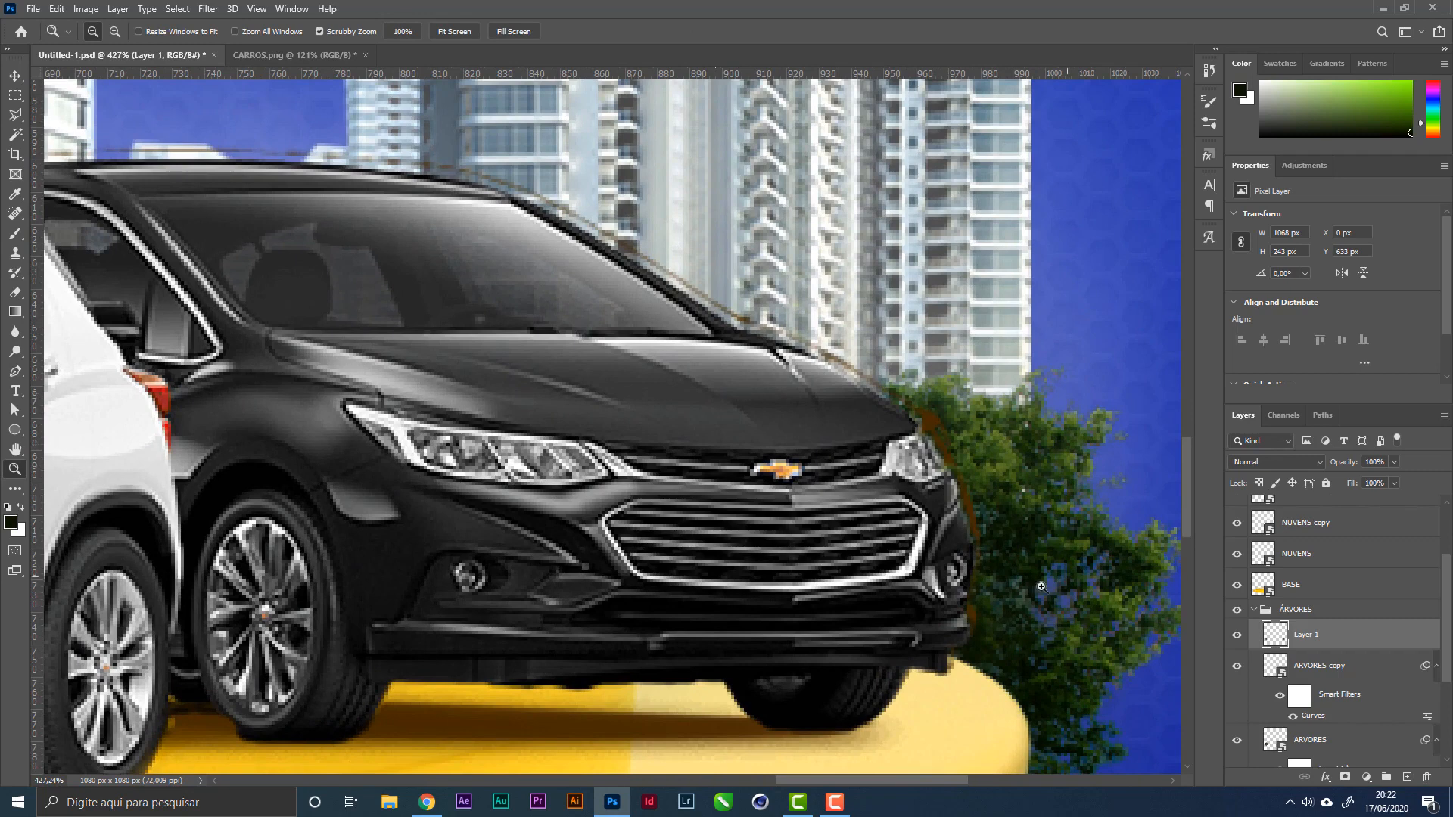
{"action": "scroll", "coordinate": [1349, 686], "scroll_direction": "down", "scroll_amount": 2}
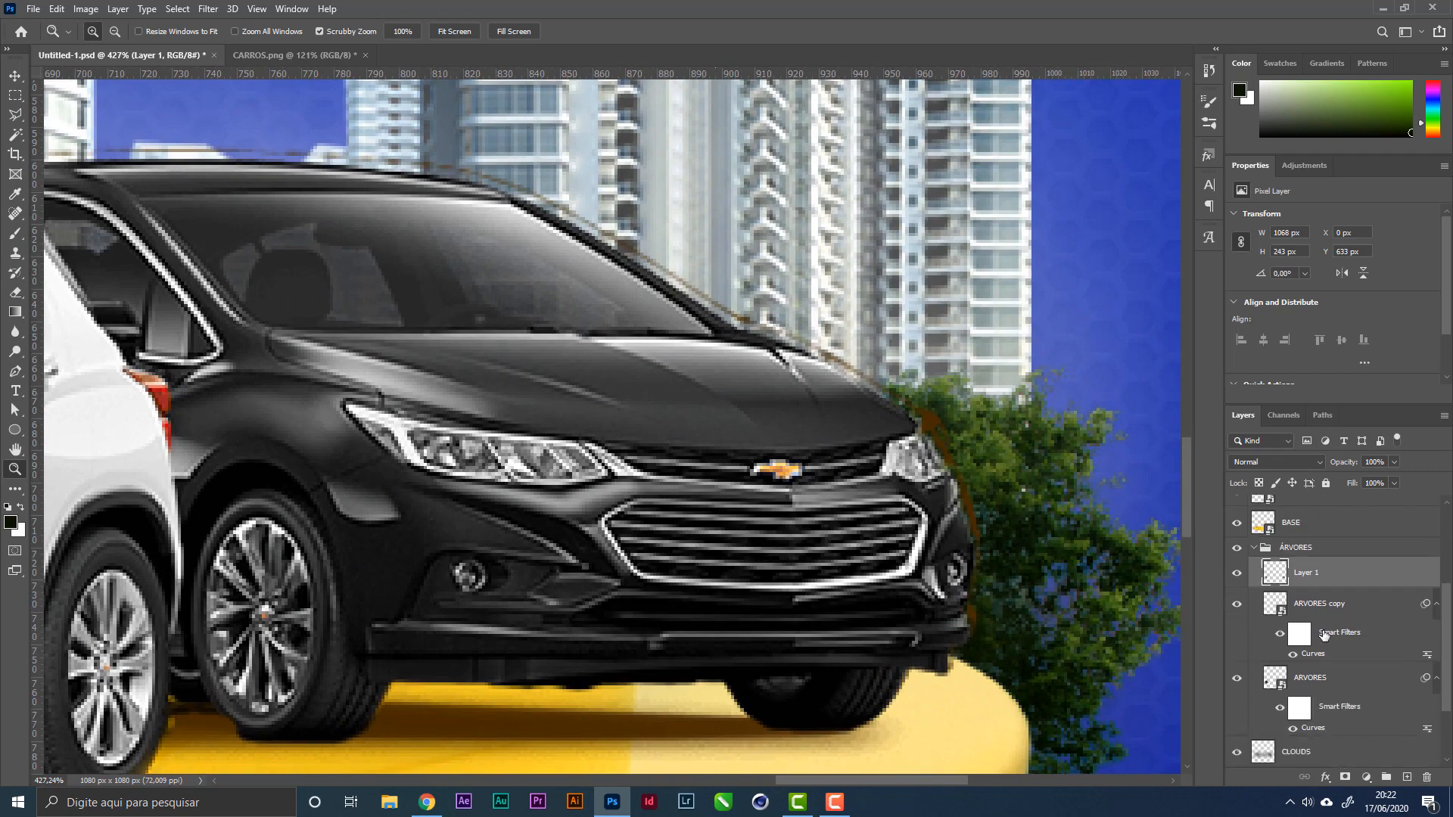
Step: Add a layer mask to the SOMBRA copy layer inside the CARROS group
{"action": "scroll", "coordinate": [1324, 635], "scroll_direction": "down", "scroll_amount": 3}
{"action": "scroll", "coordinate": [1319, 685], "scroll_direction": "up", "scroll_amount": 8}
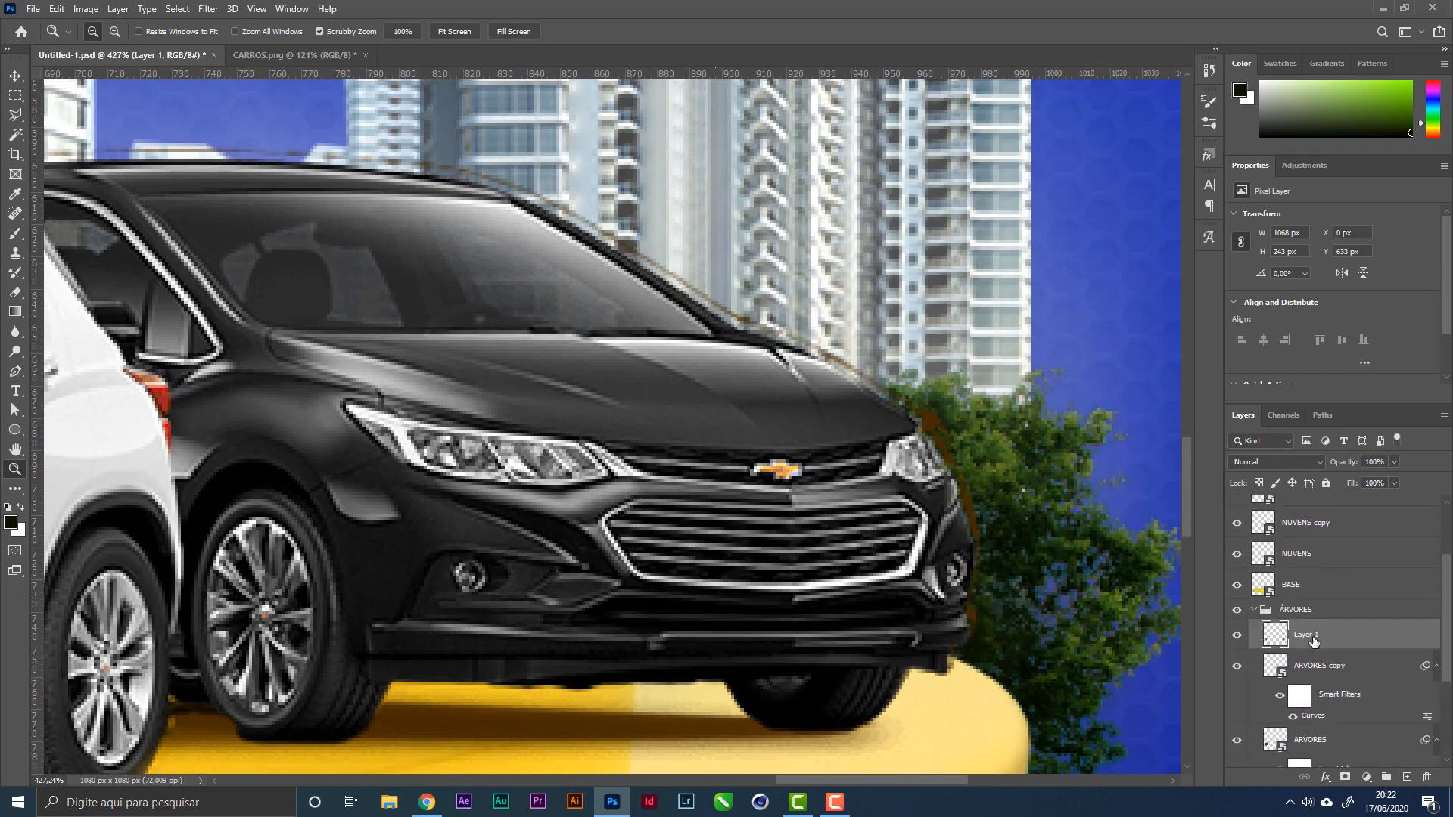
{"action": "left_click", "coordinate": [1238, 566]}
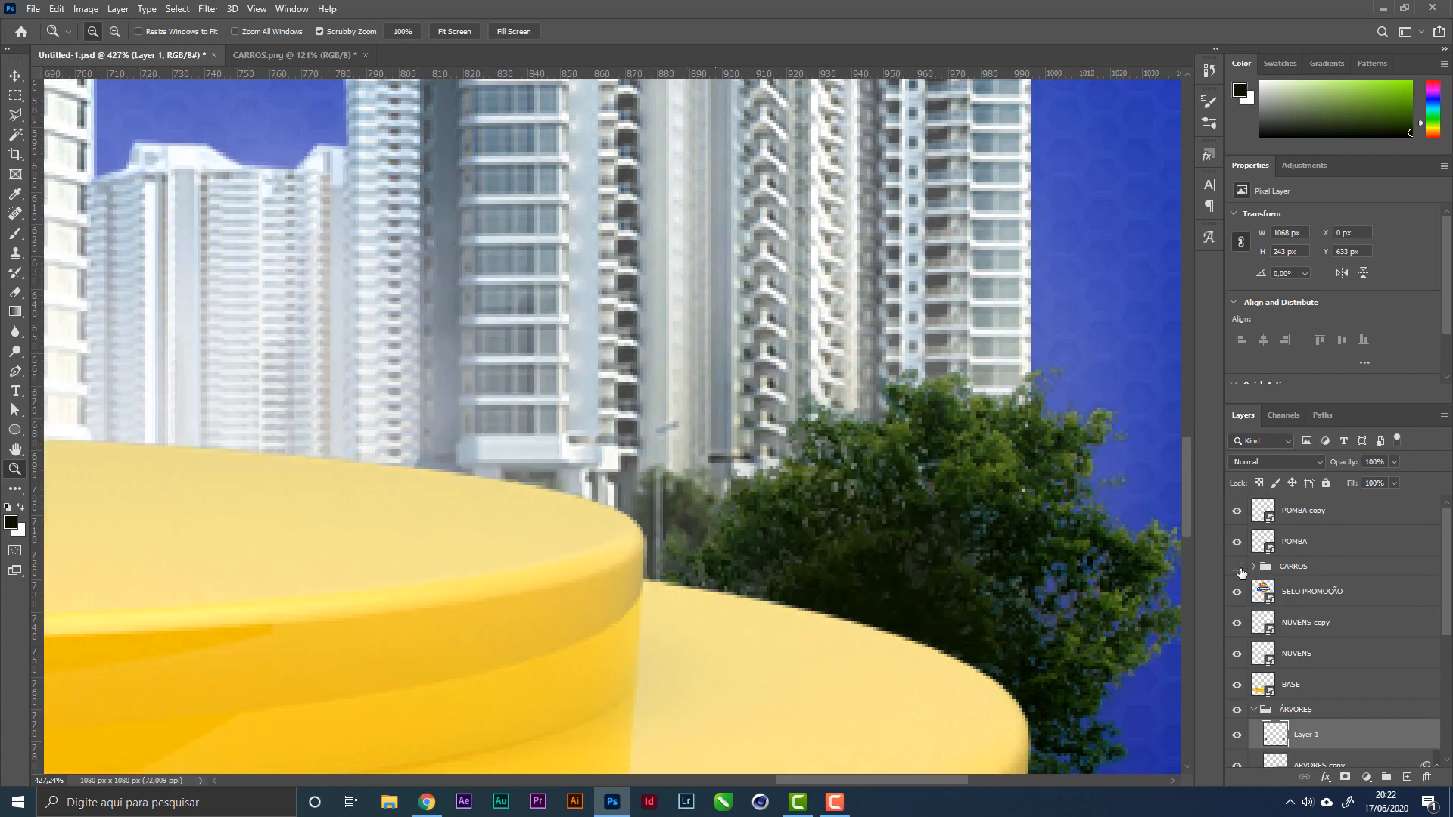
{"action": "left_click", "coordinate": [1238, 567]}
{"action": "left_click", "coordinate": [1255, 566]}
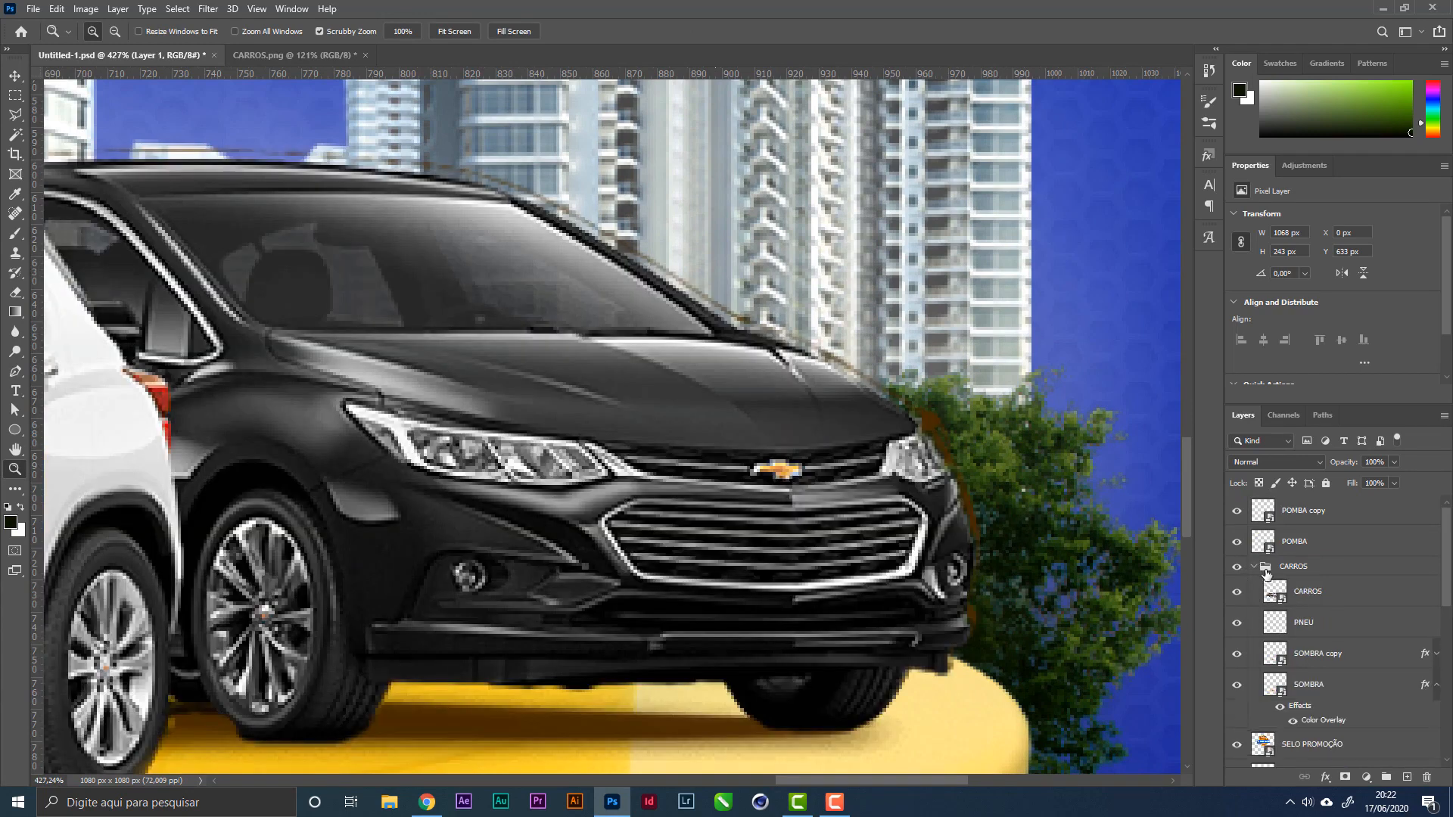
{"action": "left_click", "coordinate": [1360, 656]}
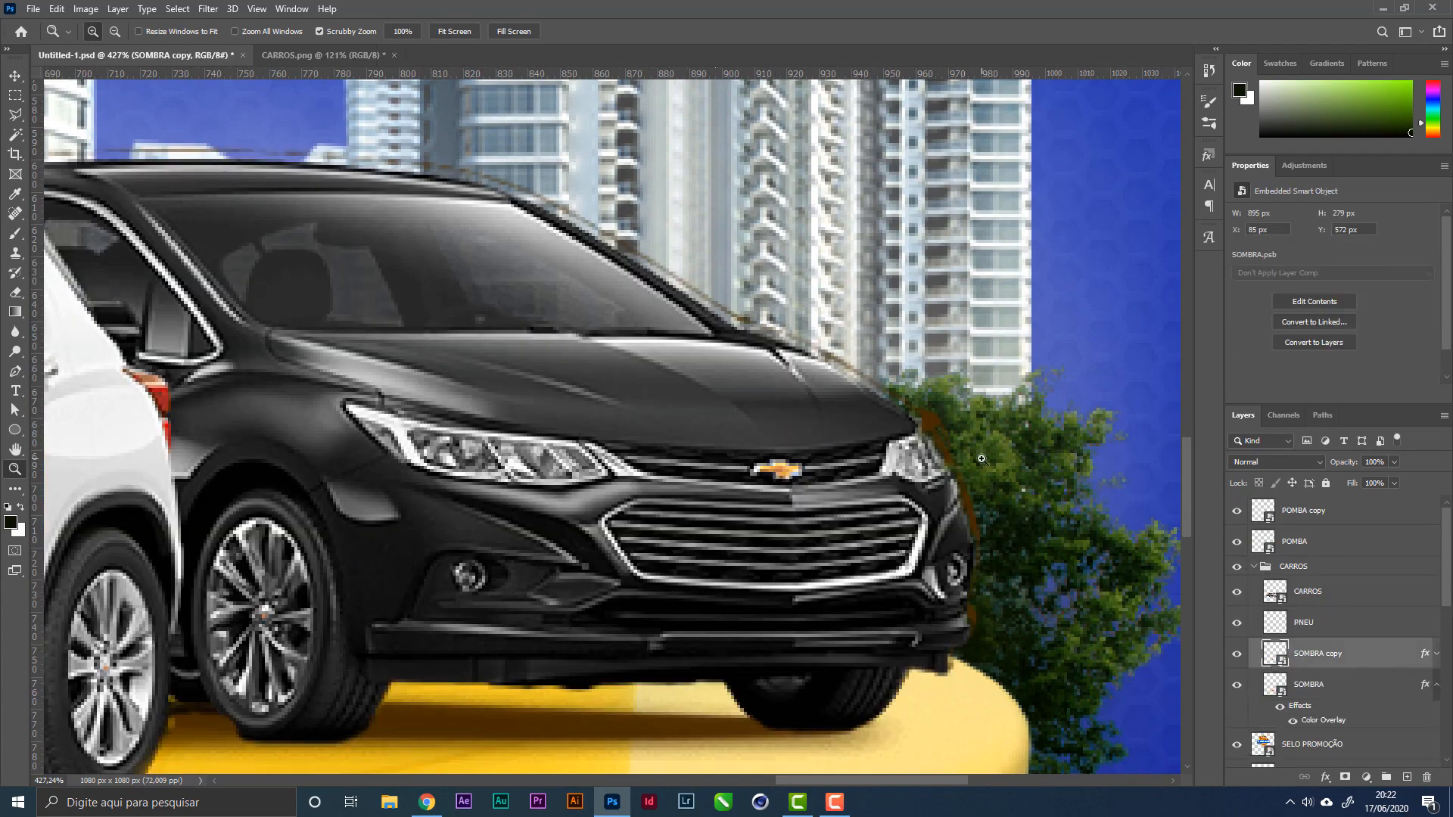
{"action": "left_click_drag", "start_coordinate": [983, 458], "coordinate": [916, 467]}
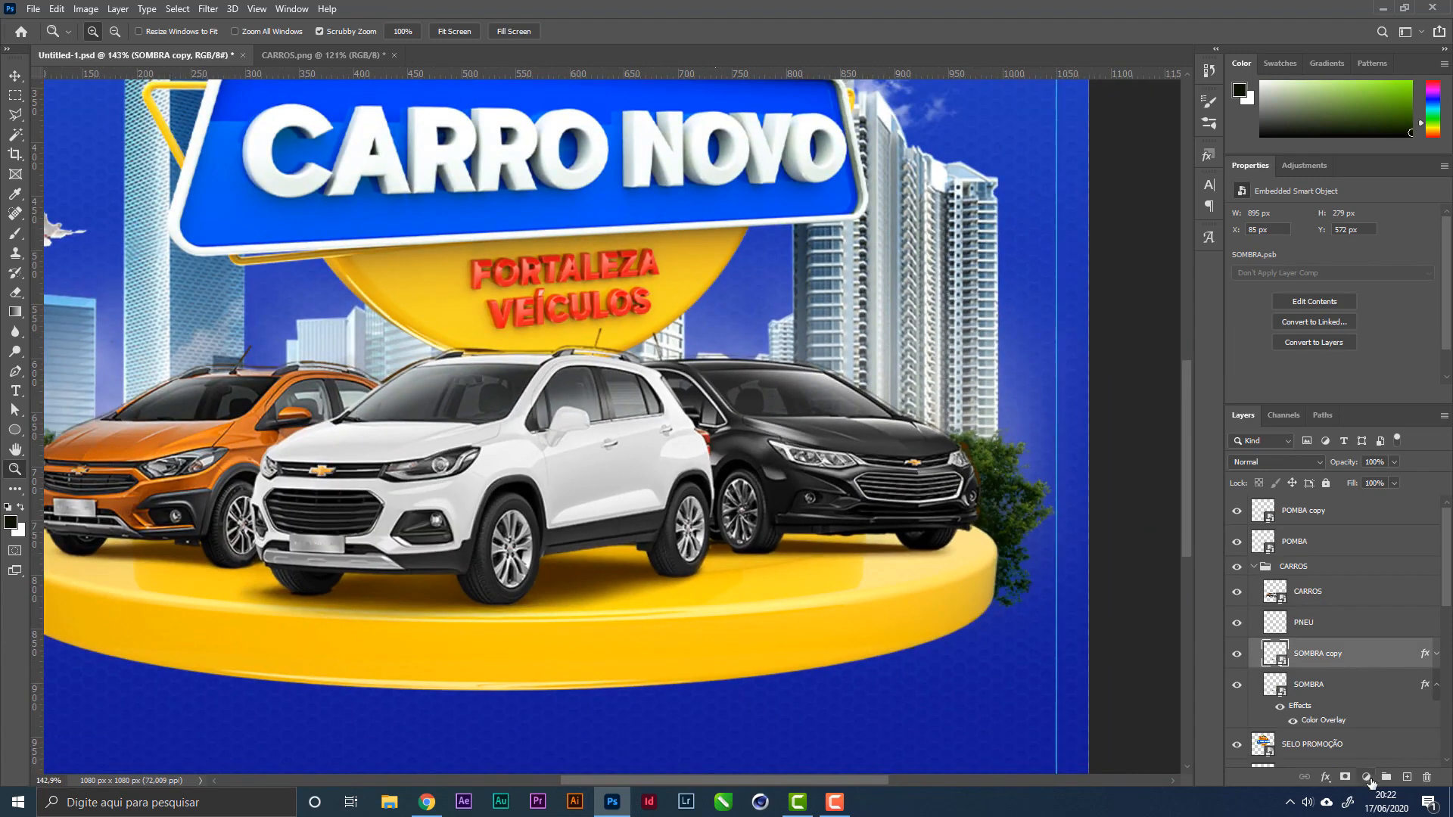
{"action": "left_click", "coordinate": [1345, 777]}
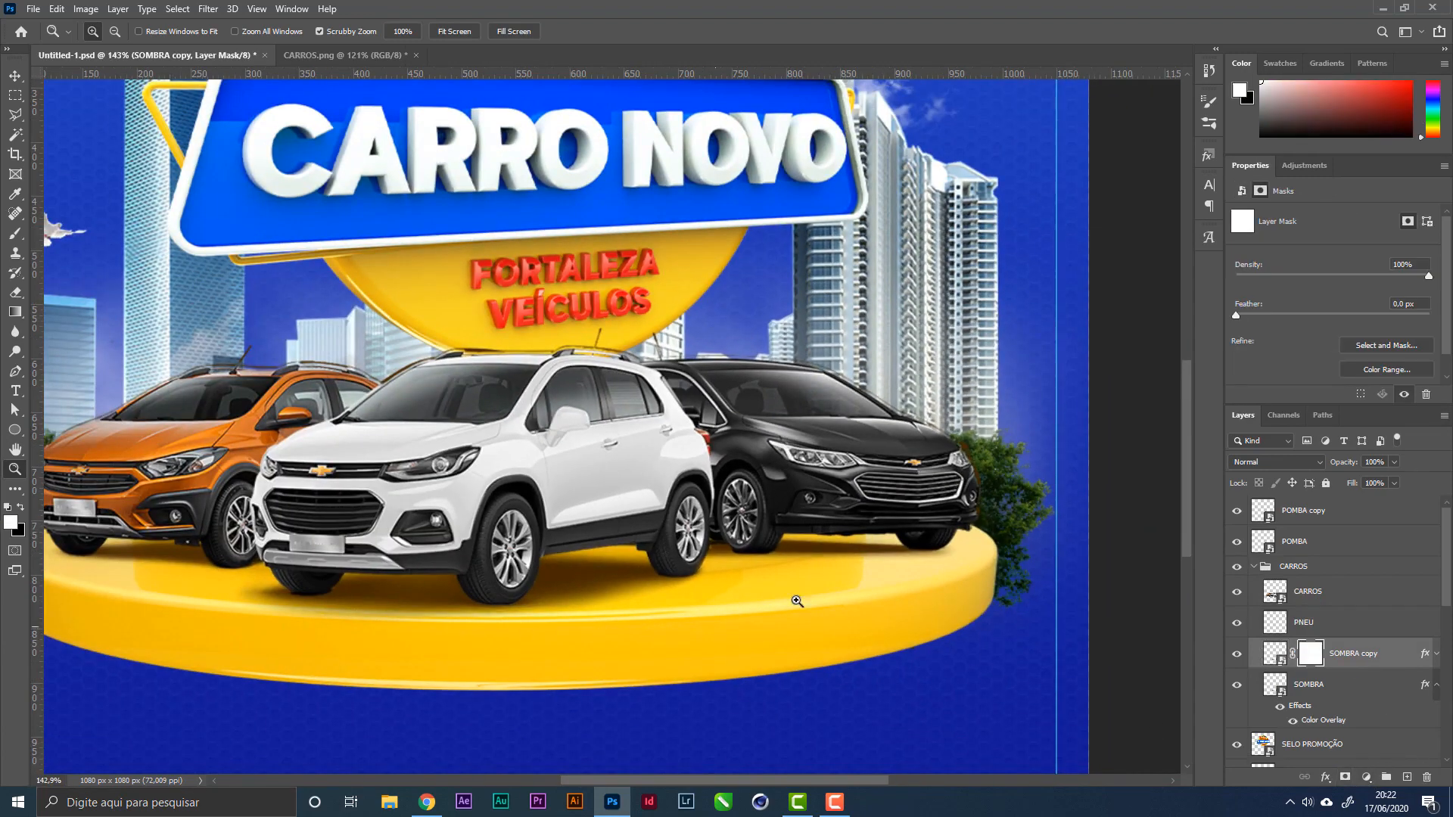
Step: Outline a closed Polygonal Lasso selection around the cars, running its lower edge across the bumpers and wheels just above the yellow base
{"action": "left_click", "coordinate": [18, 117]}
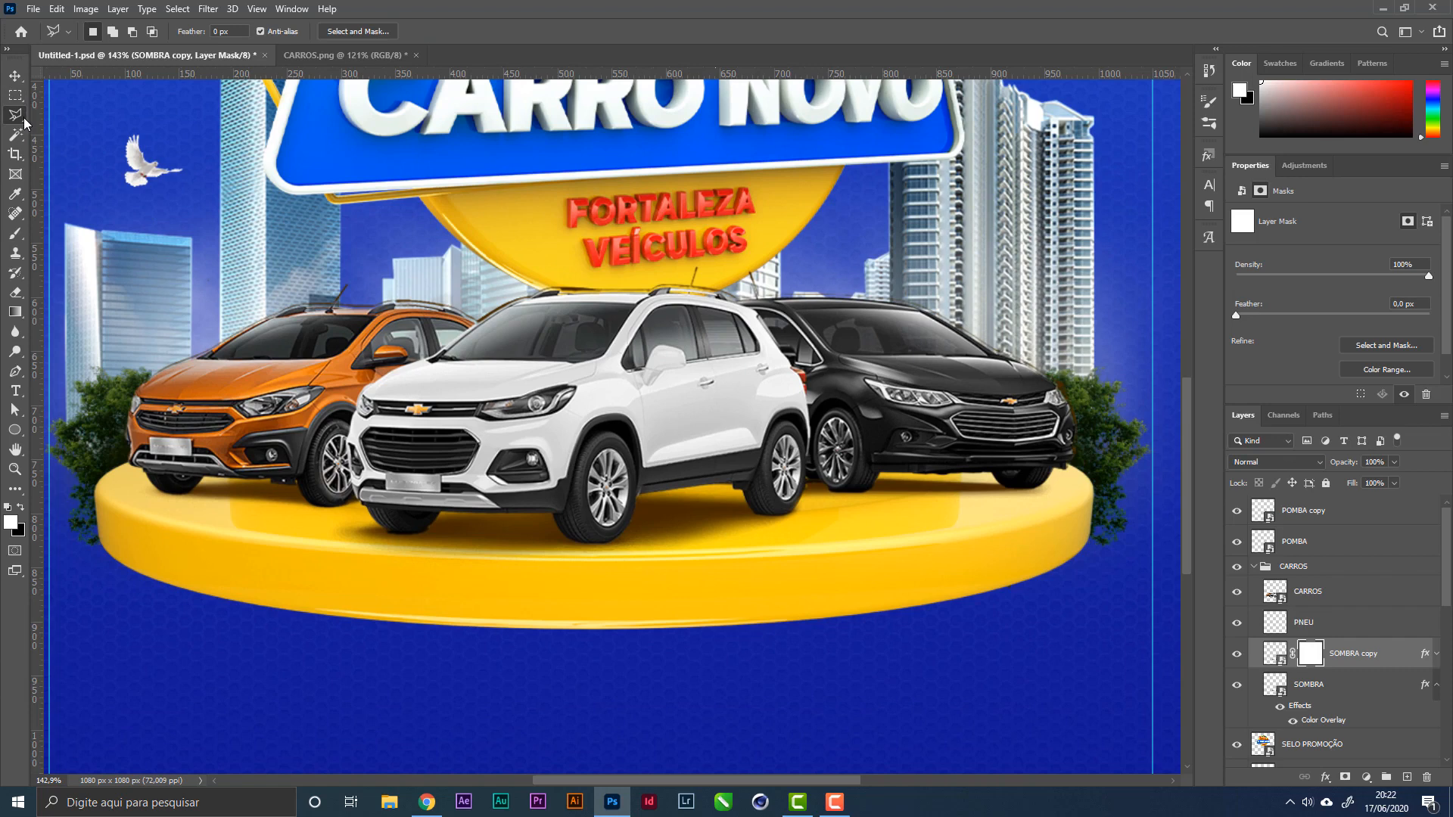
{"action": "left_click", "coordinate": [98, 441]}
{"action": "left_click", "coordinate": [134, 467]}
{"action": "left_click", "coordinate": [698, 471]}
{"action": "left_click", "coordinate": [788, 461]}
{"action": "left_click", "coordinate": [893, 452]}
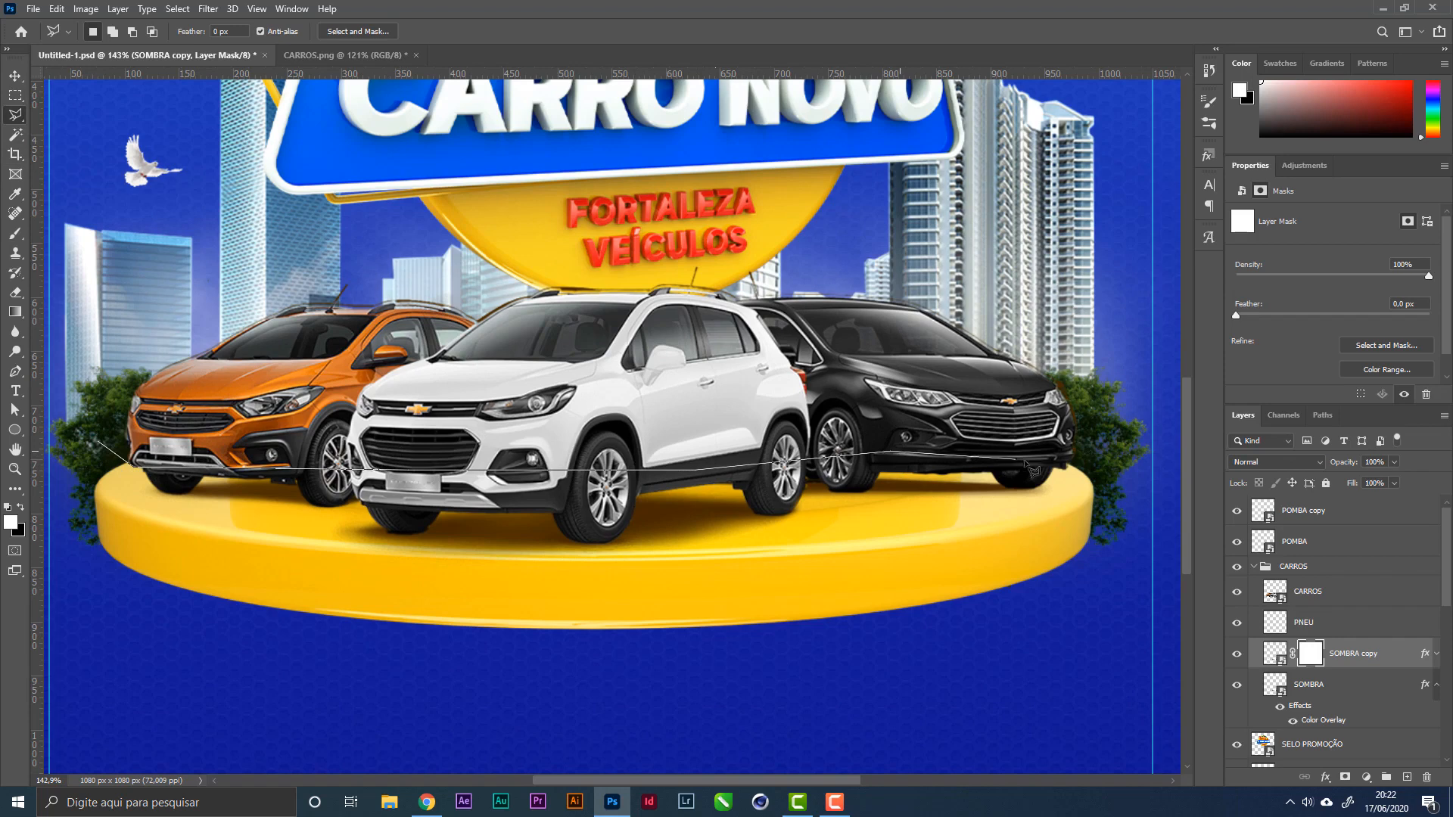
{"action": "left_click", "coordinate": [1064, 472]}
{"action": "left_click", "coordinate": [1079, 478]}
{"action": "left_click", "coordinate": [1142, 418]}
{"action": "left_click", "coordinate": [1052, 238]}
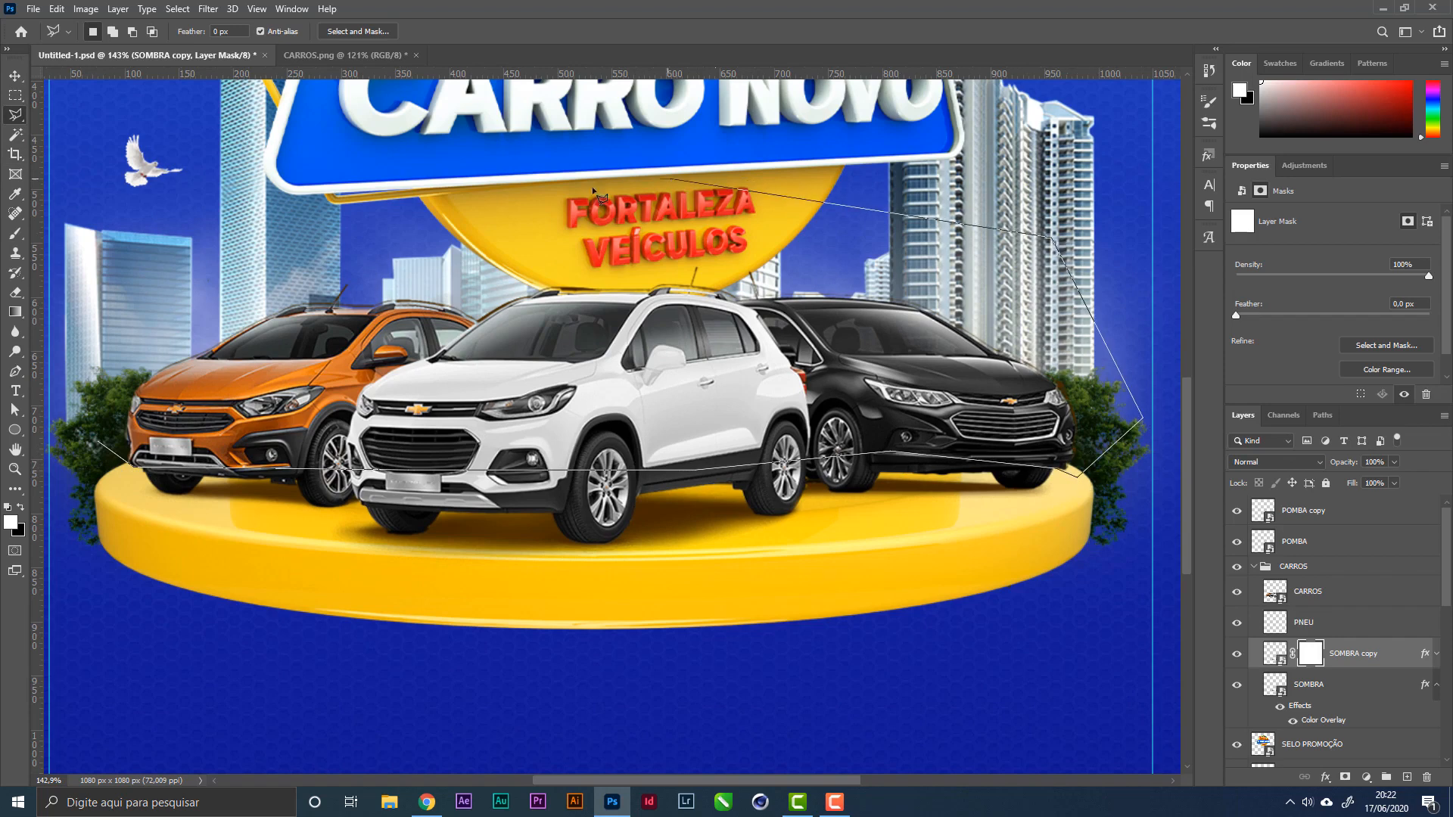
{"action": "left_click", "coordinate": [670, 180]}
{"action": "left_click", "coordinate": [311, 228]}
{"action": "left_click", "coordinate": [111, 287]}
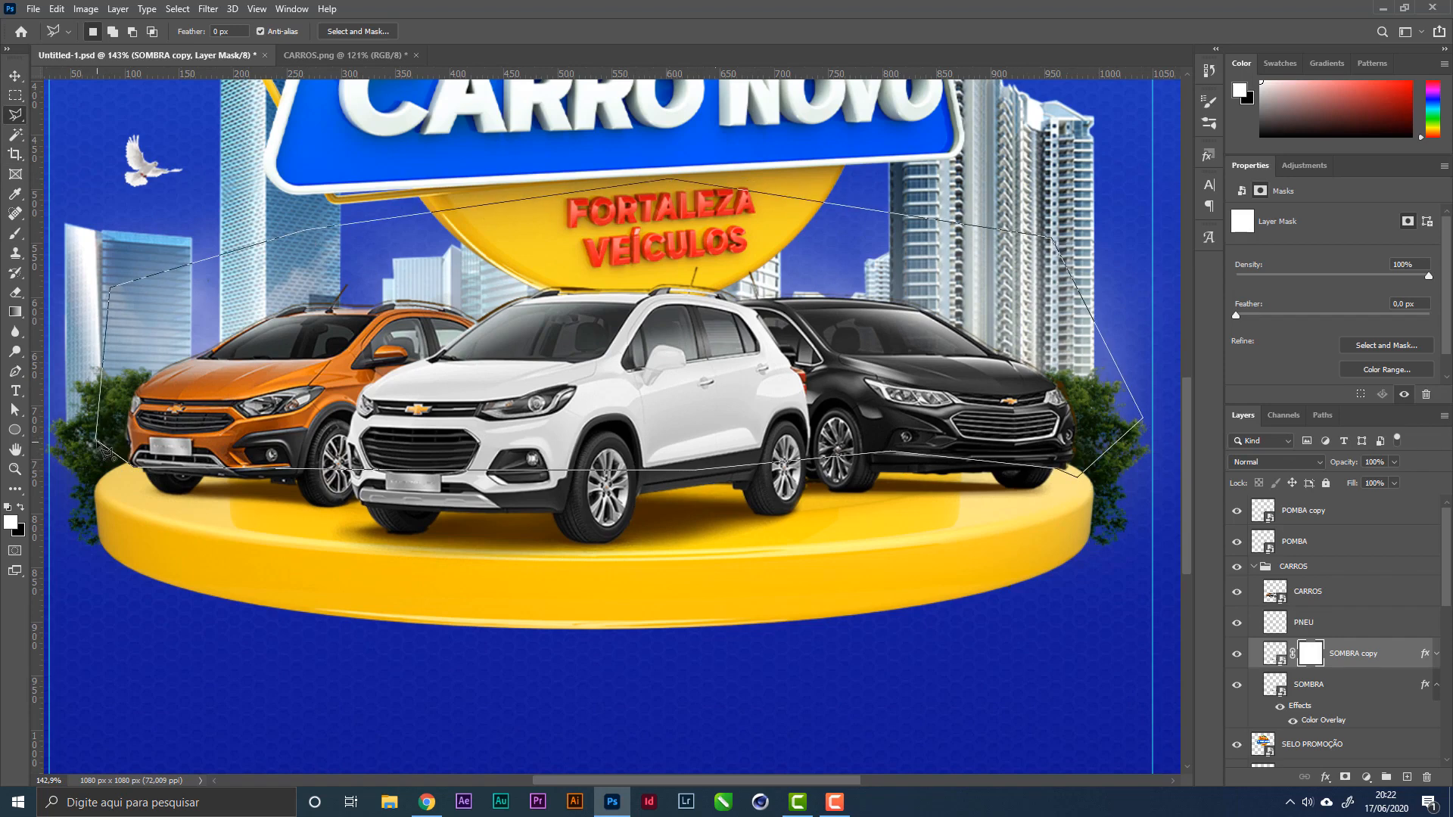
{"action": "left_click", "coordinate": [104, 451]}
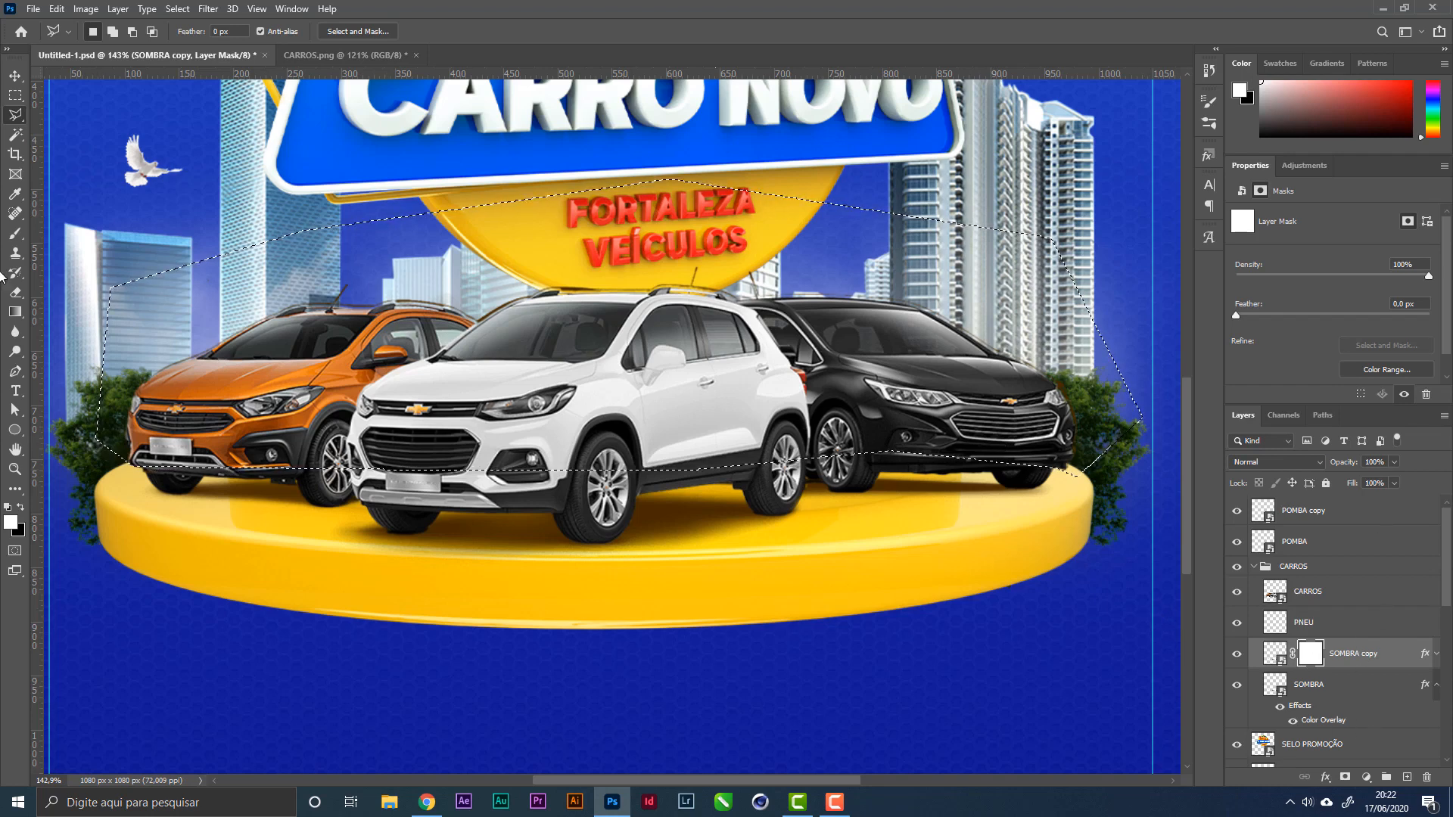
Step: Fill the selected area of the SOMBRA copy mask with black and deselect
{"action": "key", "text": "x"}
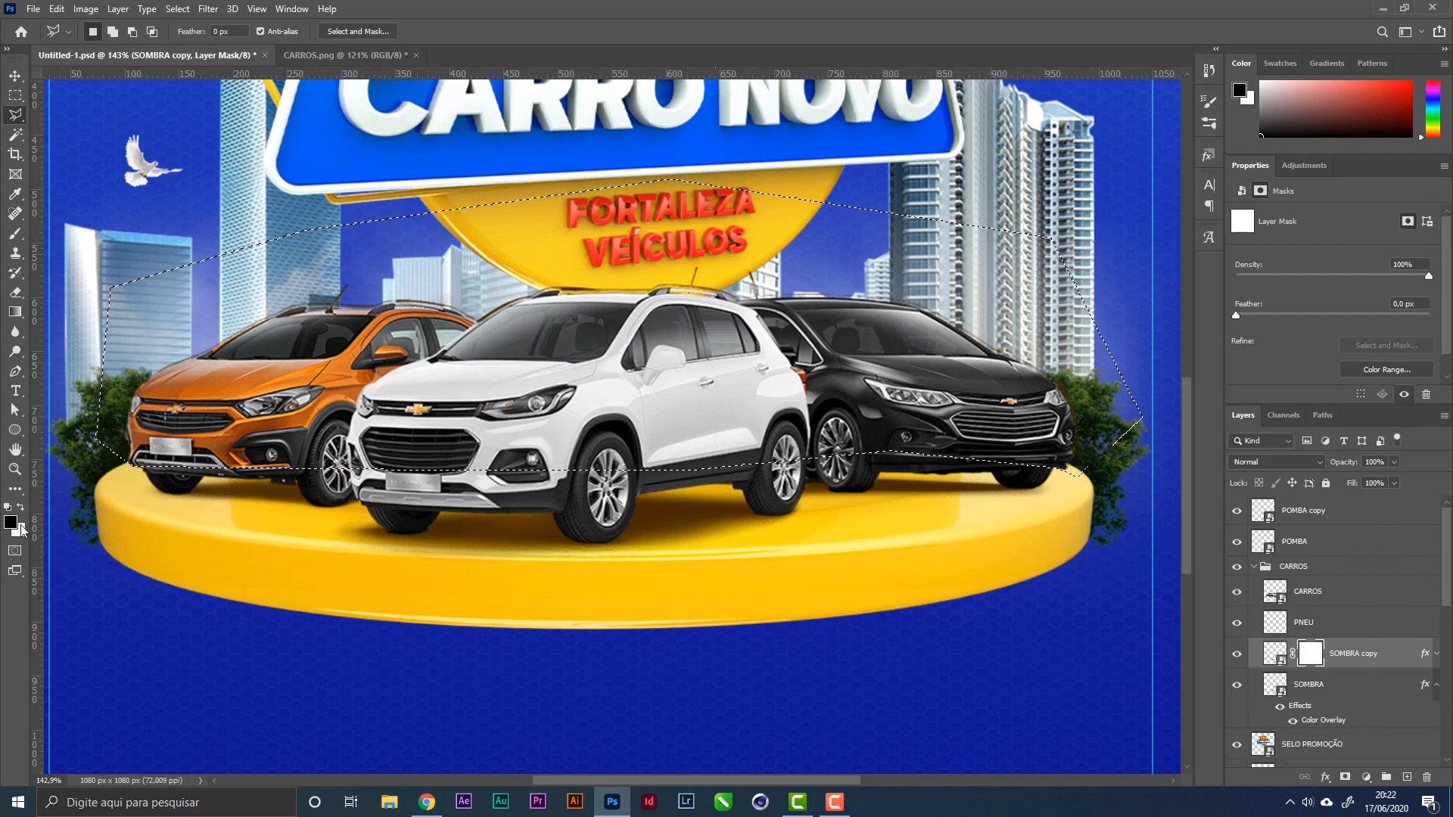
{"action": "key", "text": "alt+BackSpace"}
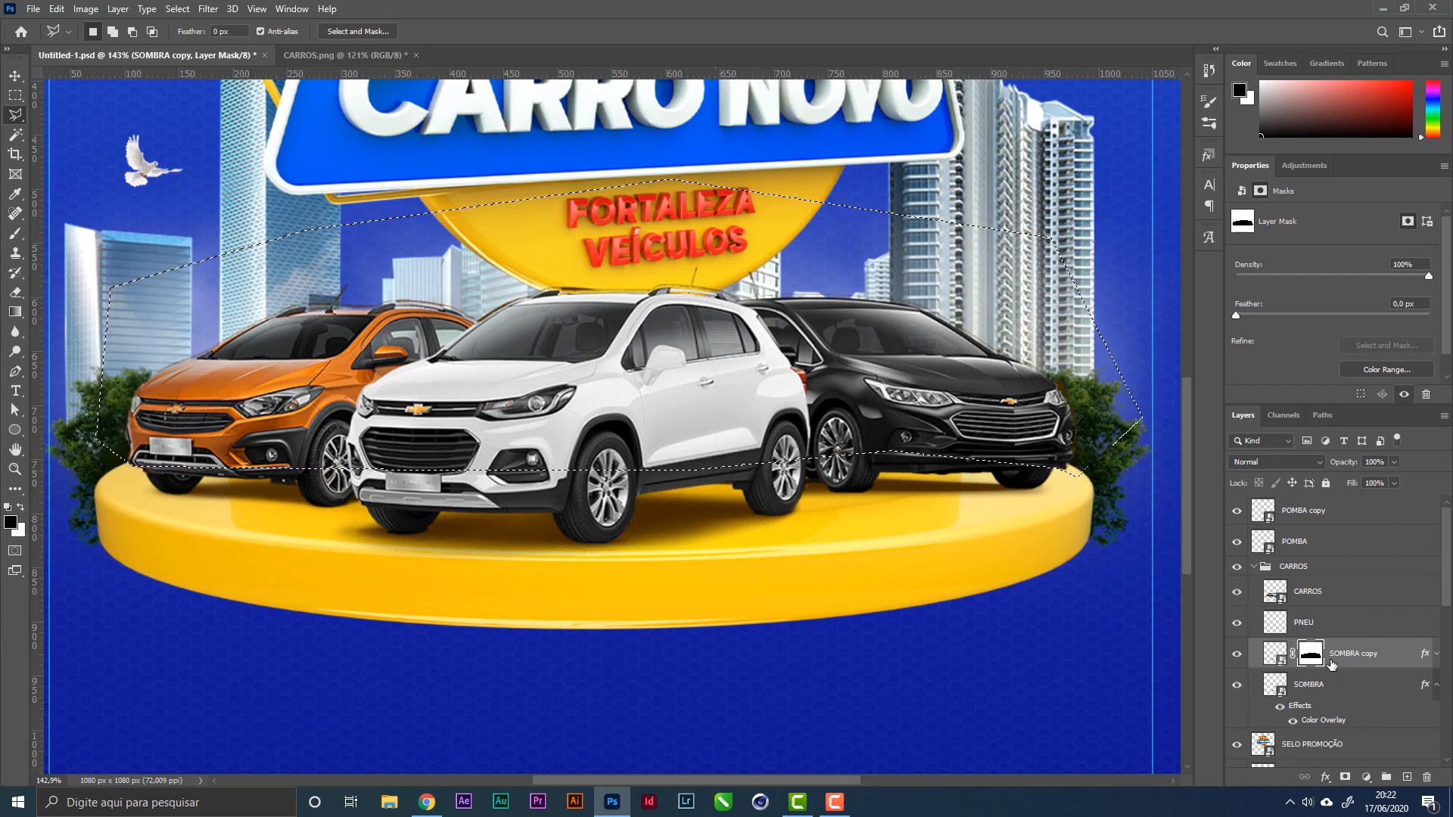
{"action": "key", "text": "ctrl+d"}
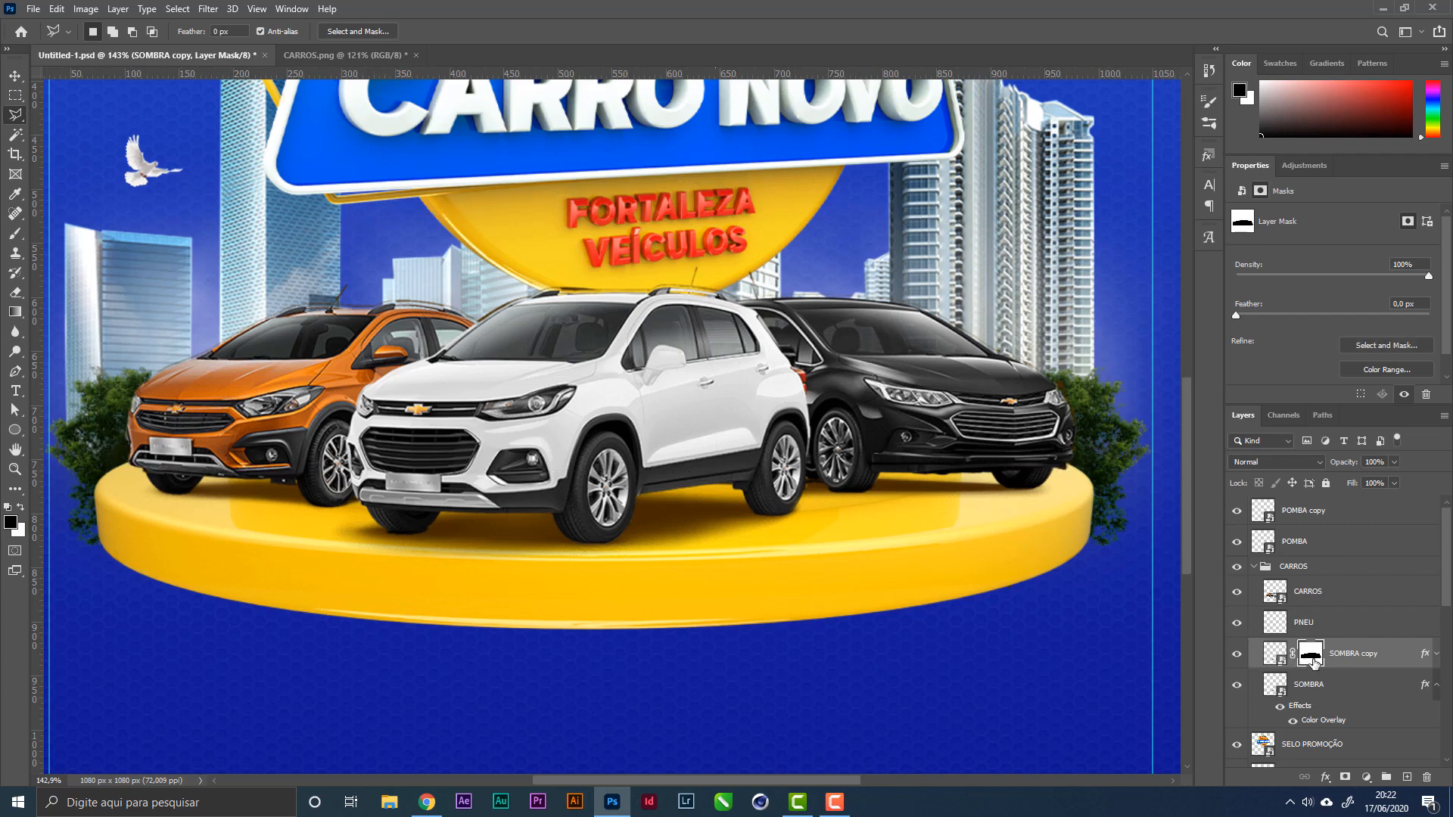
Step: Copy the SOMBRA copy layer's mask onto the SOMBRA layer and check the black car's edges
{"action": "left_click_drag", "start_coordinate": [1367, 663], "coordinate": [1318, 688]}
{"action": "key", "text": "z"}
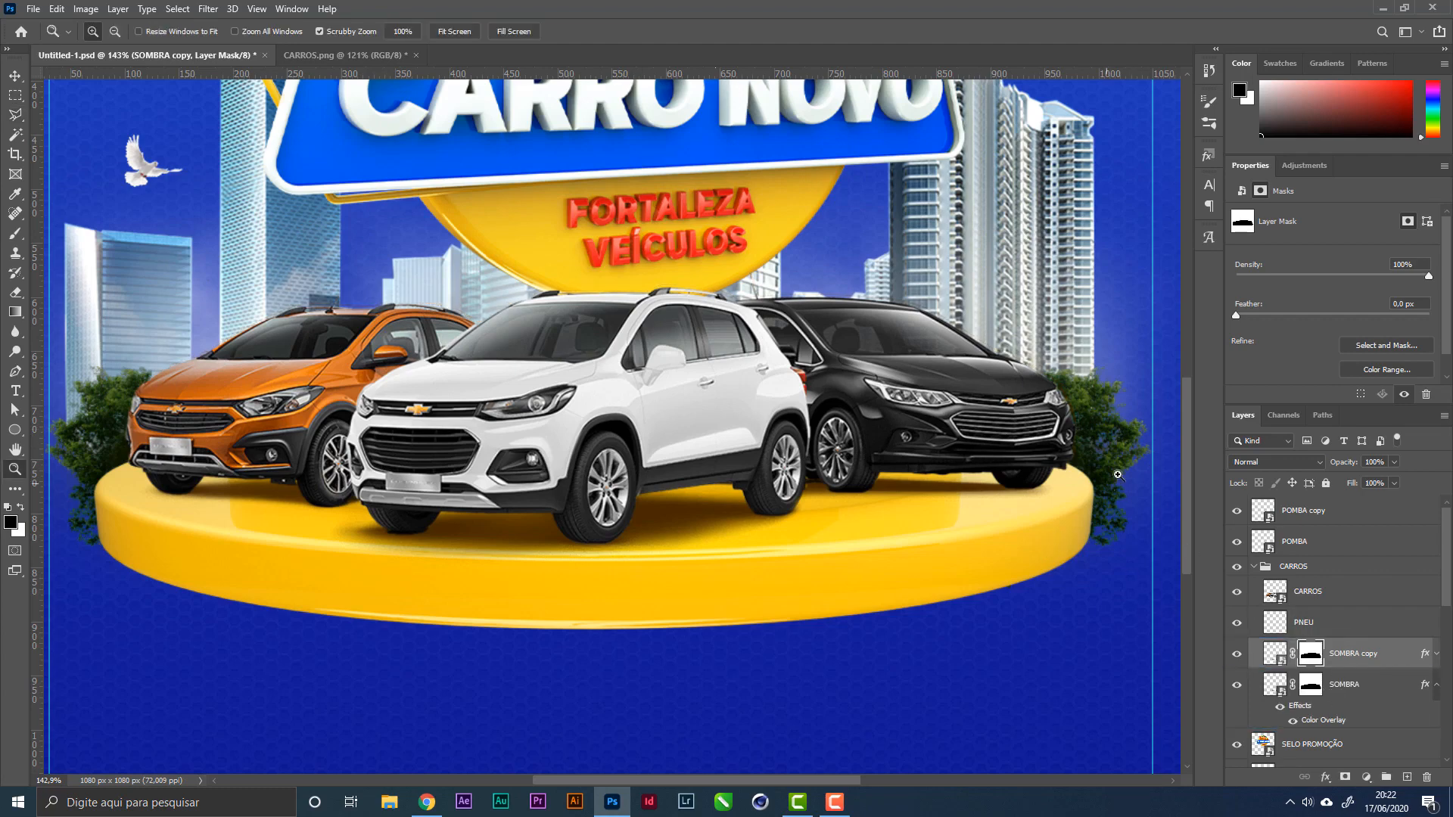
{"action": "left_click_drag", "start_coordinate": [1090, 439], "coordinate": [1123, 463]}
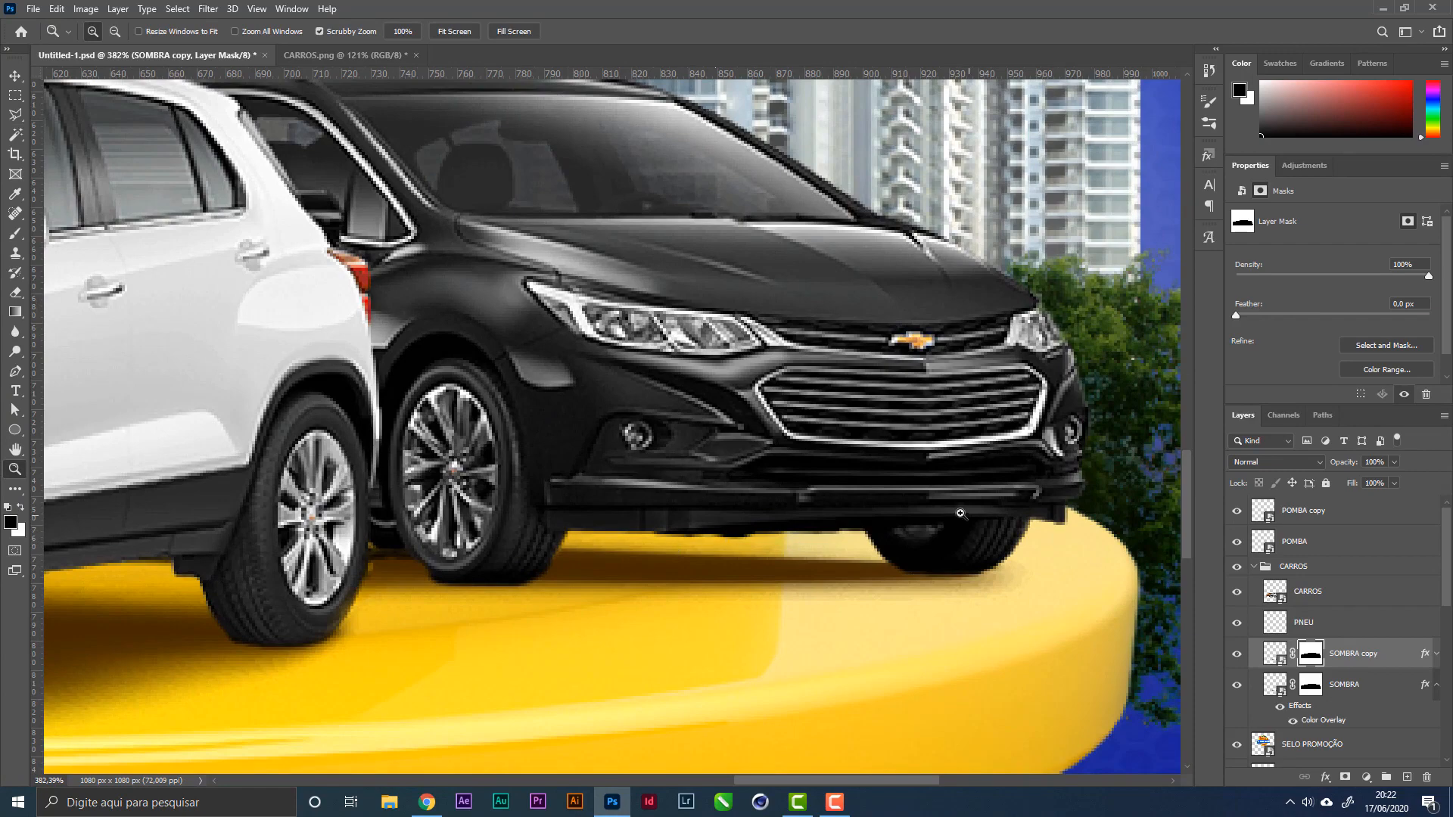
{"action": "left_click_drag", "start_coordinate": [963, 513], "coordinate": [901, 523]}
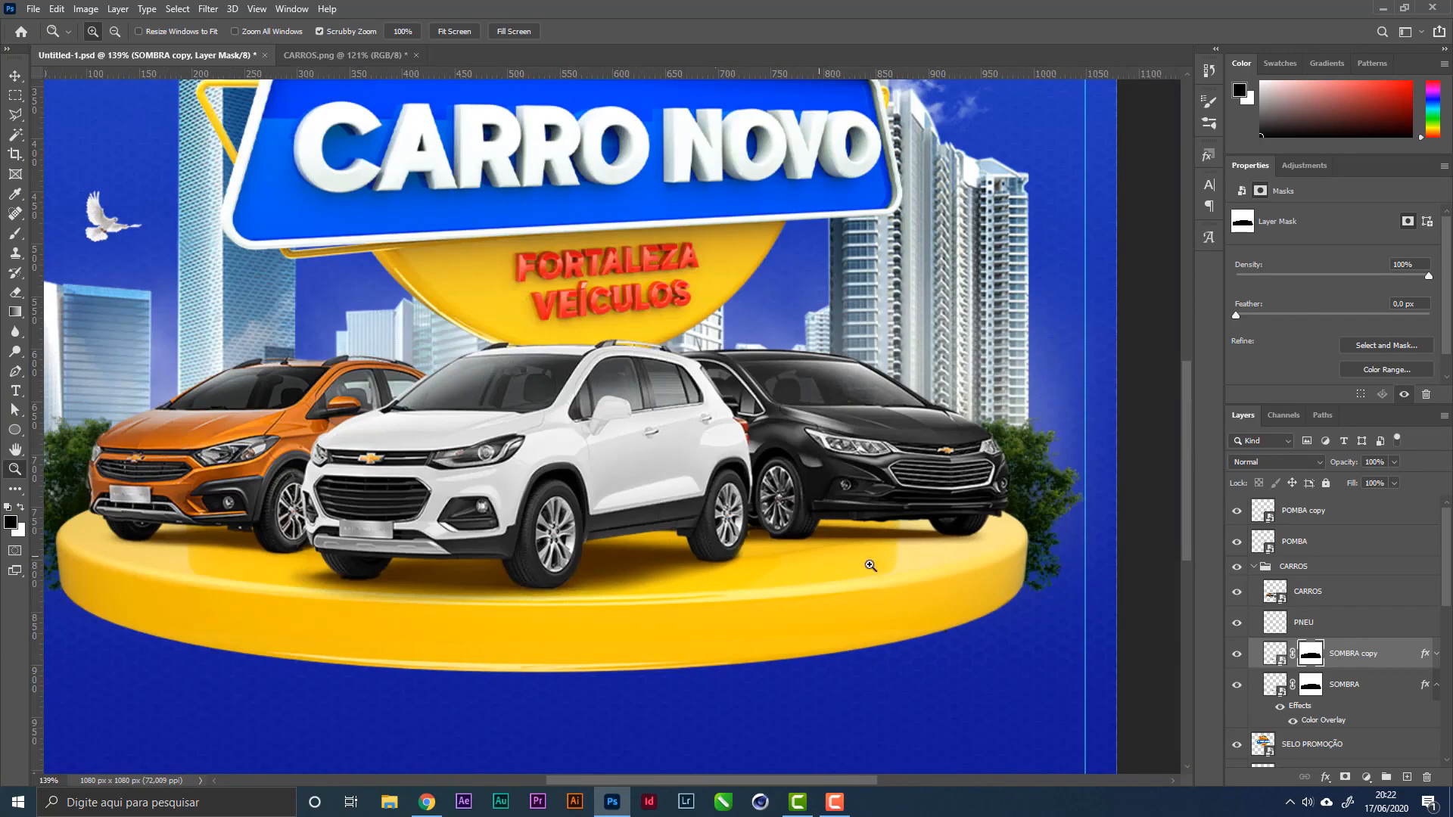
{"action": "left_click_drag", "start_coordinate": [984, 526], "coordinate": [823, 565]}
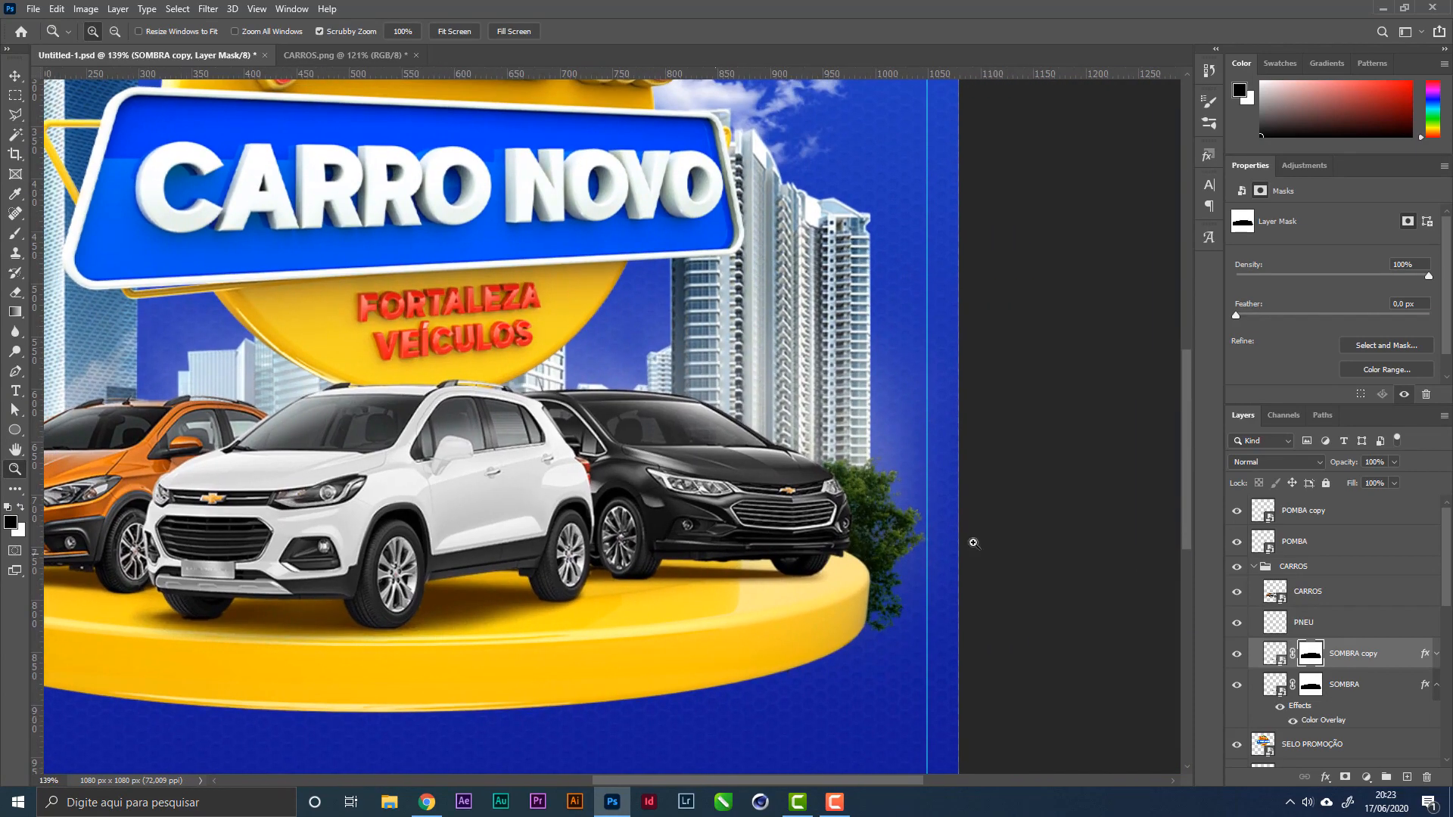
Step: Set Layer 1 in the ÁRVORES group to Multiply blending and rename it SOMBRA CARRO
{"action": "left_click", "coordinate": [15, 76]}
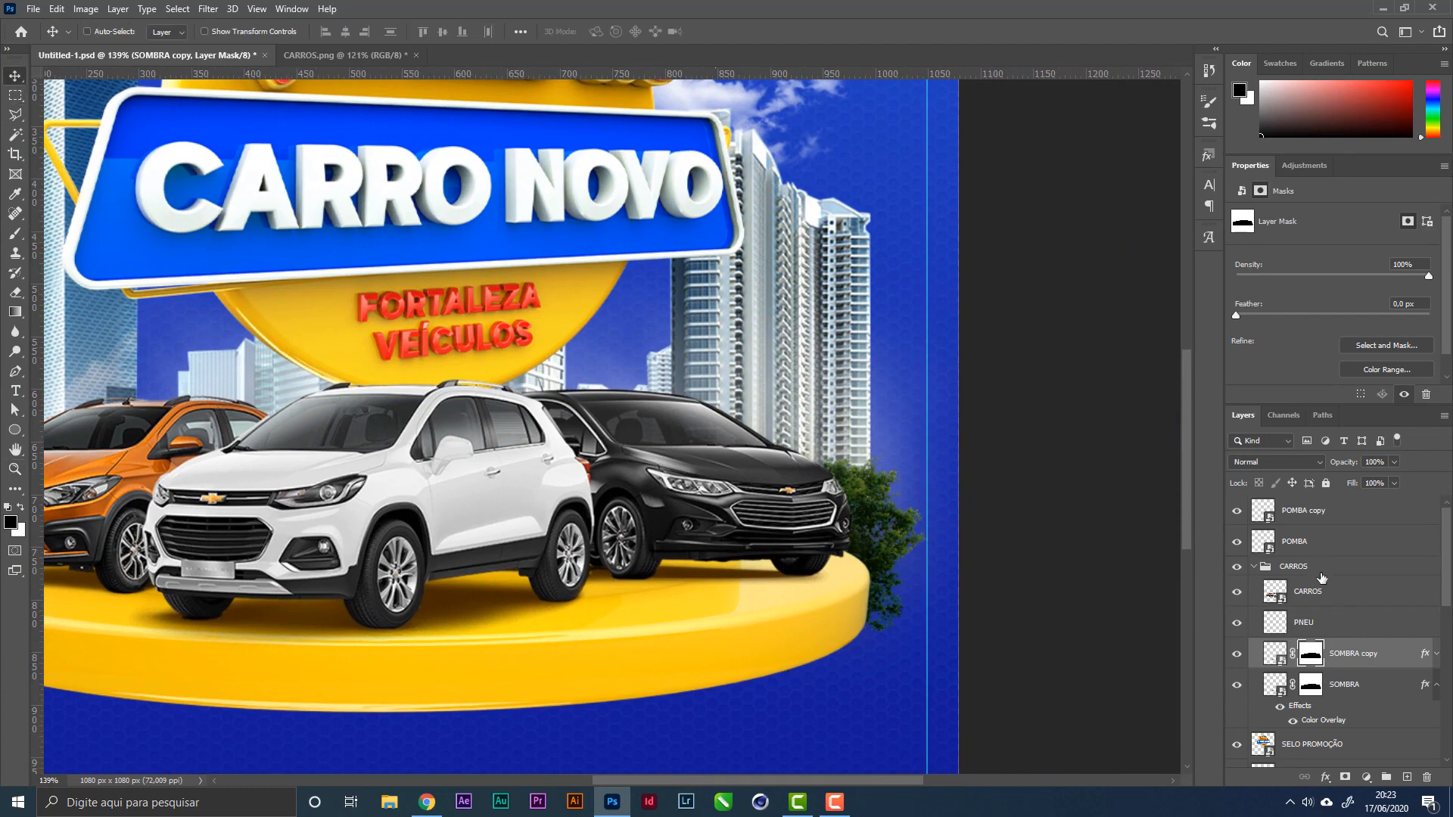
{"action": "scroll", "coordinate": [1322, 591], "scroll_direction": "down", "scroll_amount": 5}
{"action": "left_click", "coordinate": [1316, 672]}
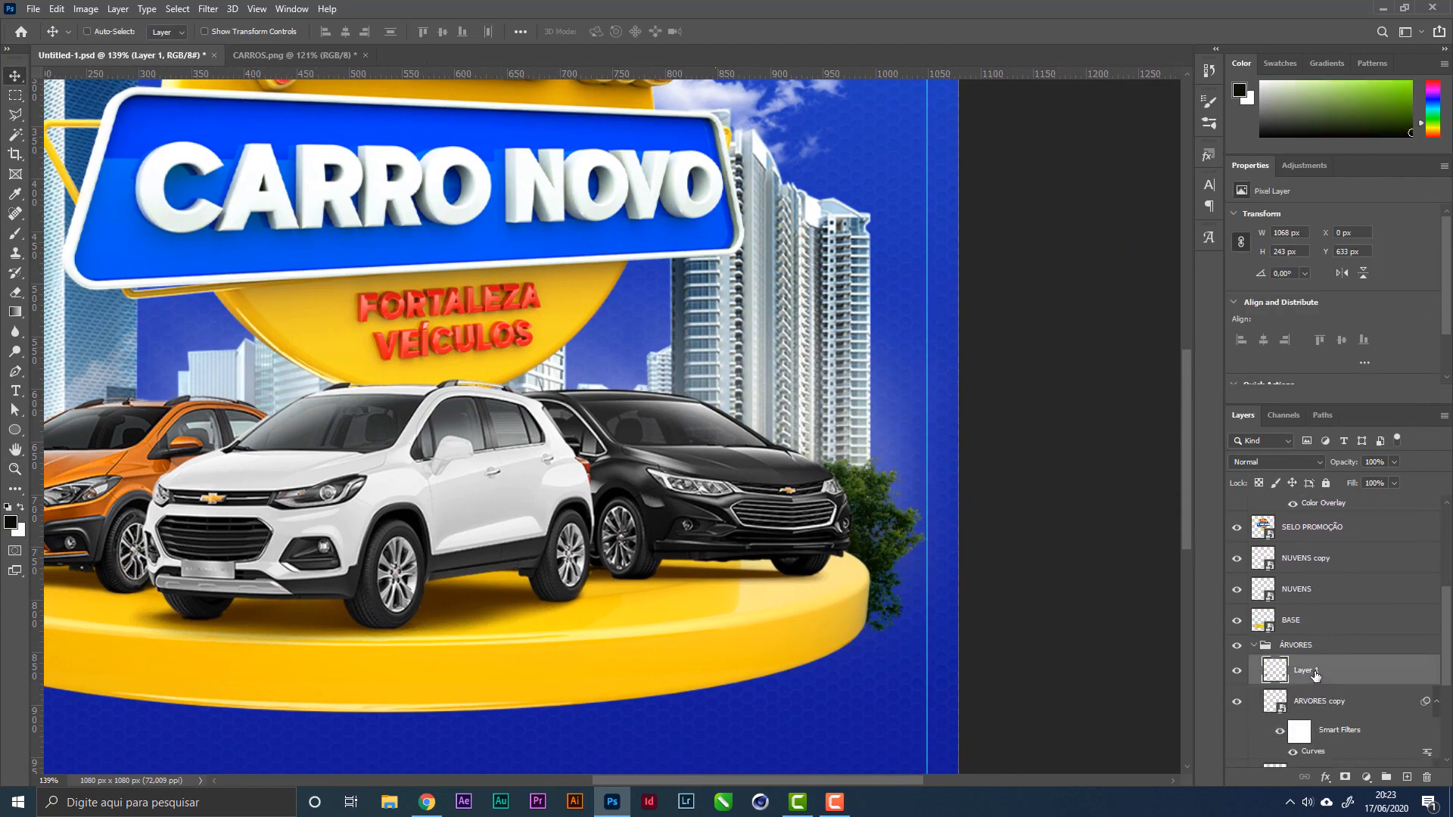
{"action": "left_click", "coordinate": [1278, 460]}
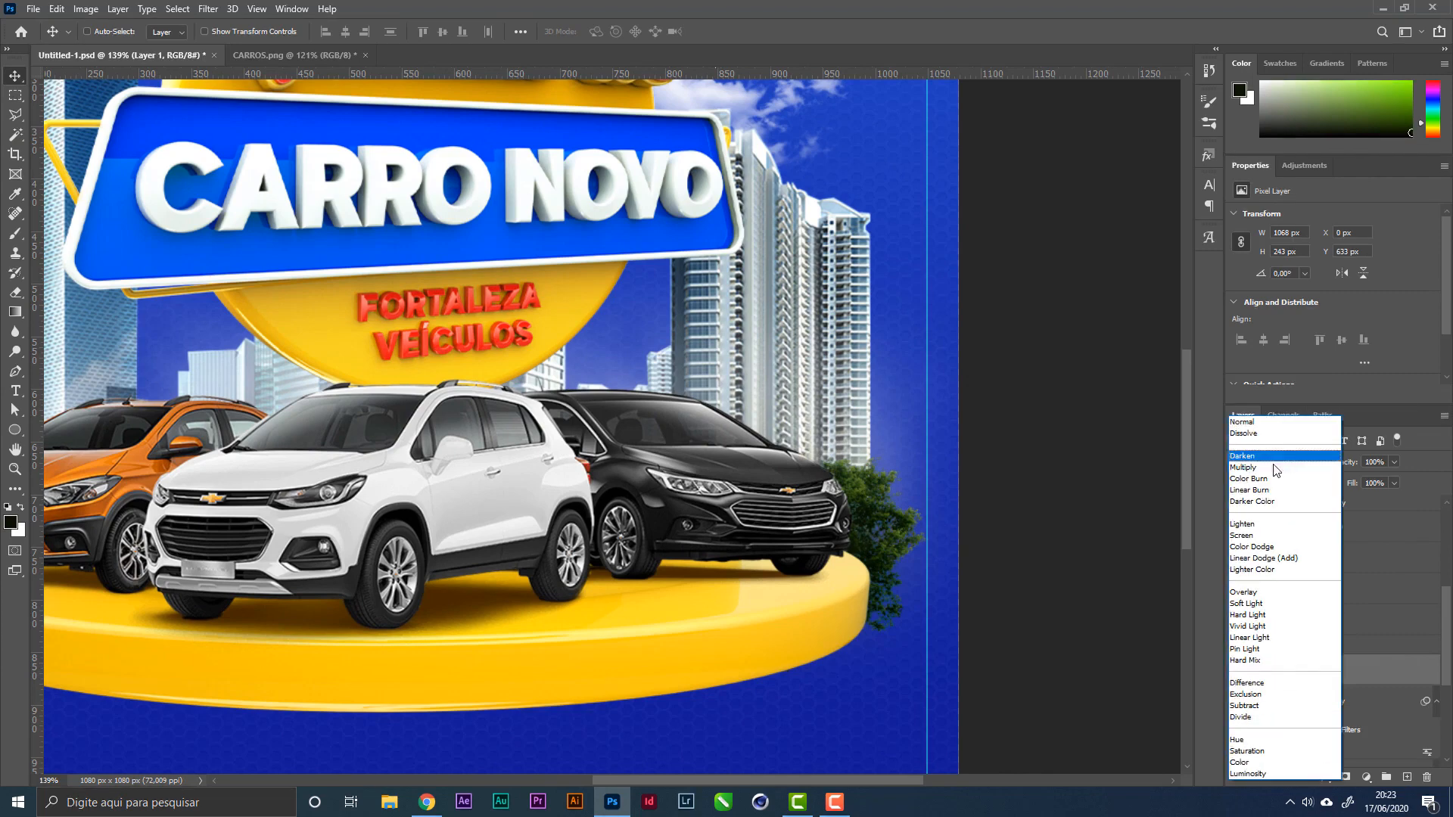
{"action": "left_click", "coordinate": [1274, 466]}
{"action": "double_click", "coordinate": [1311, 670]}
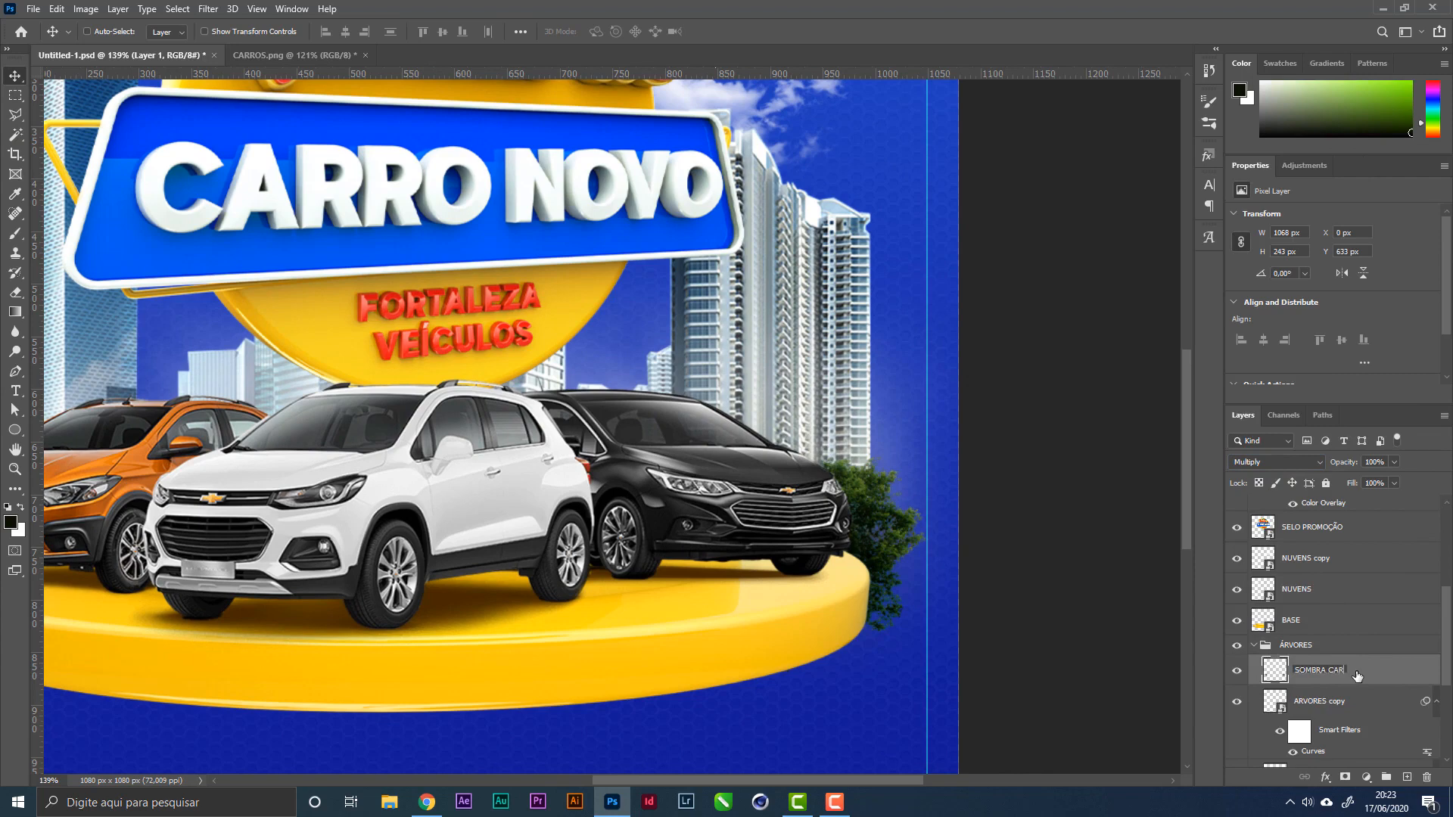
{"action": "key", "text": "Return"}
Step: Create a new empty layer directly above the CARROS layer inside the CARROS group
{"action": "key", "text": "z"}
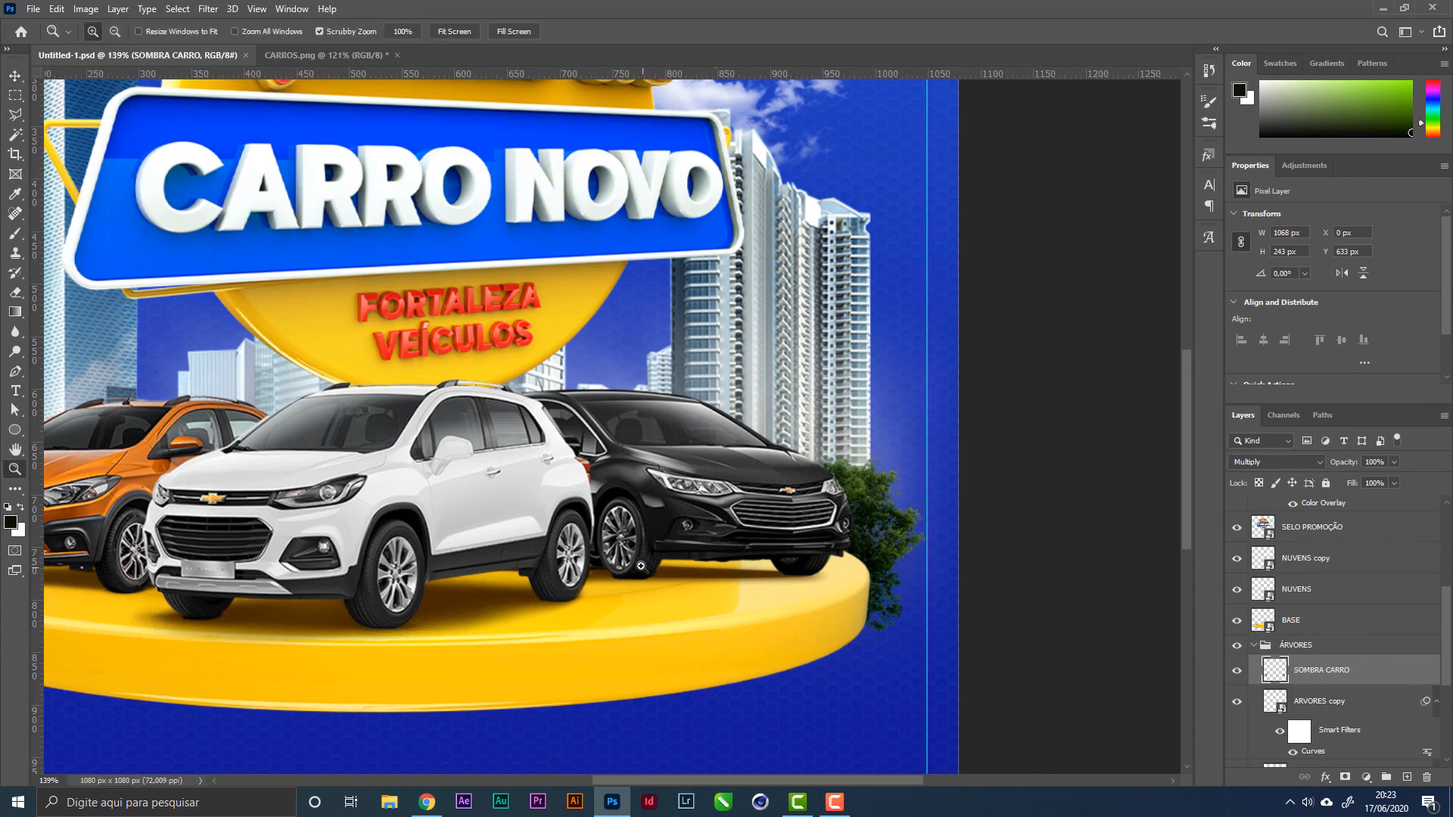
{"action": "left_click_drag", "start_coordinate": [642, 566], "coordinate": [590, 564]}
{"action": "scroll", "coordinate": [1327, 633], "scroll_direction": "up", "scroll_amount": 3}
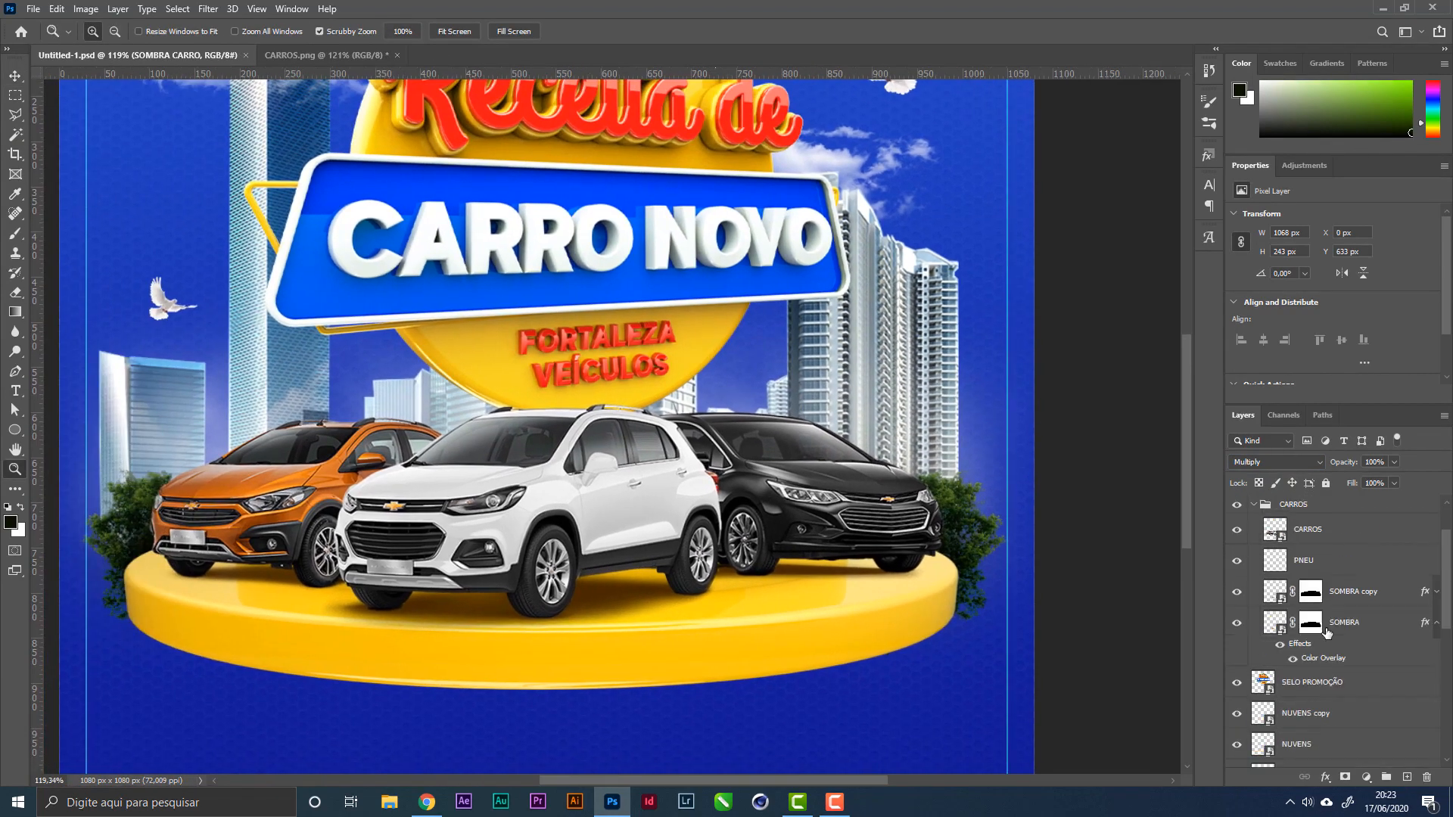
{"action": "left_click", "coordinate": [1299, 538]}
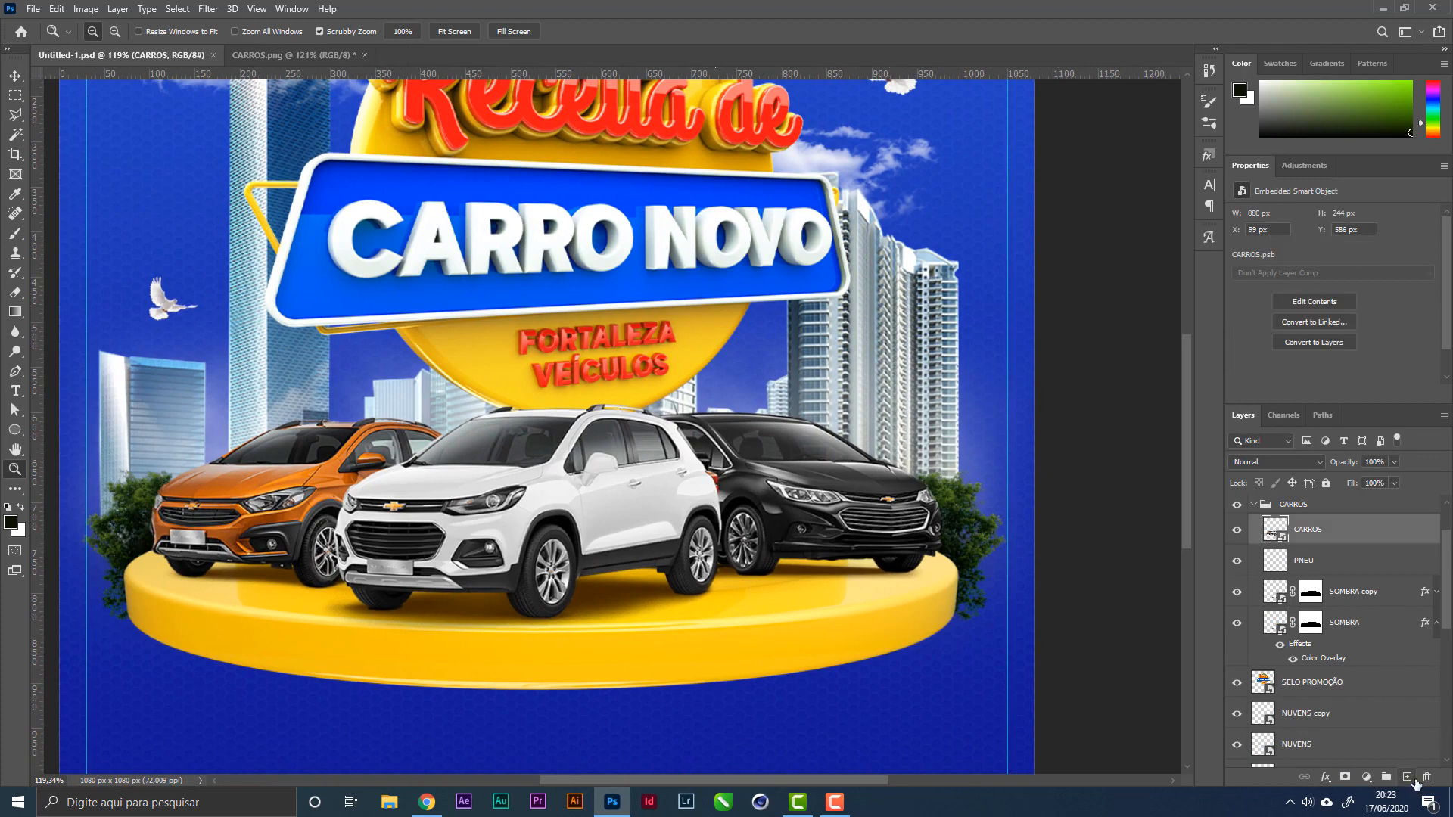
{"action": "left_click", "coordinate": [1407, 777]}
Step: Activate the Brush tool and set its foreground colour to the very light blue #eff8ff
{"action": "left_click_drag", "start_coordinate": [669, 500], "coordinate": [775, 500]}
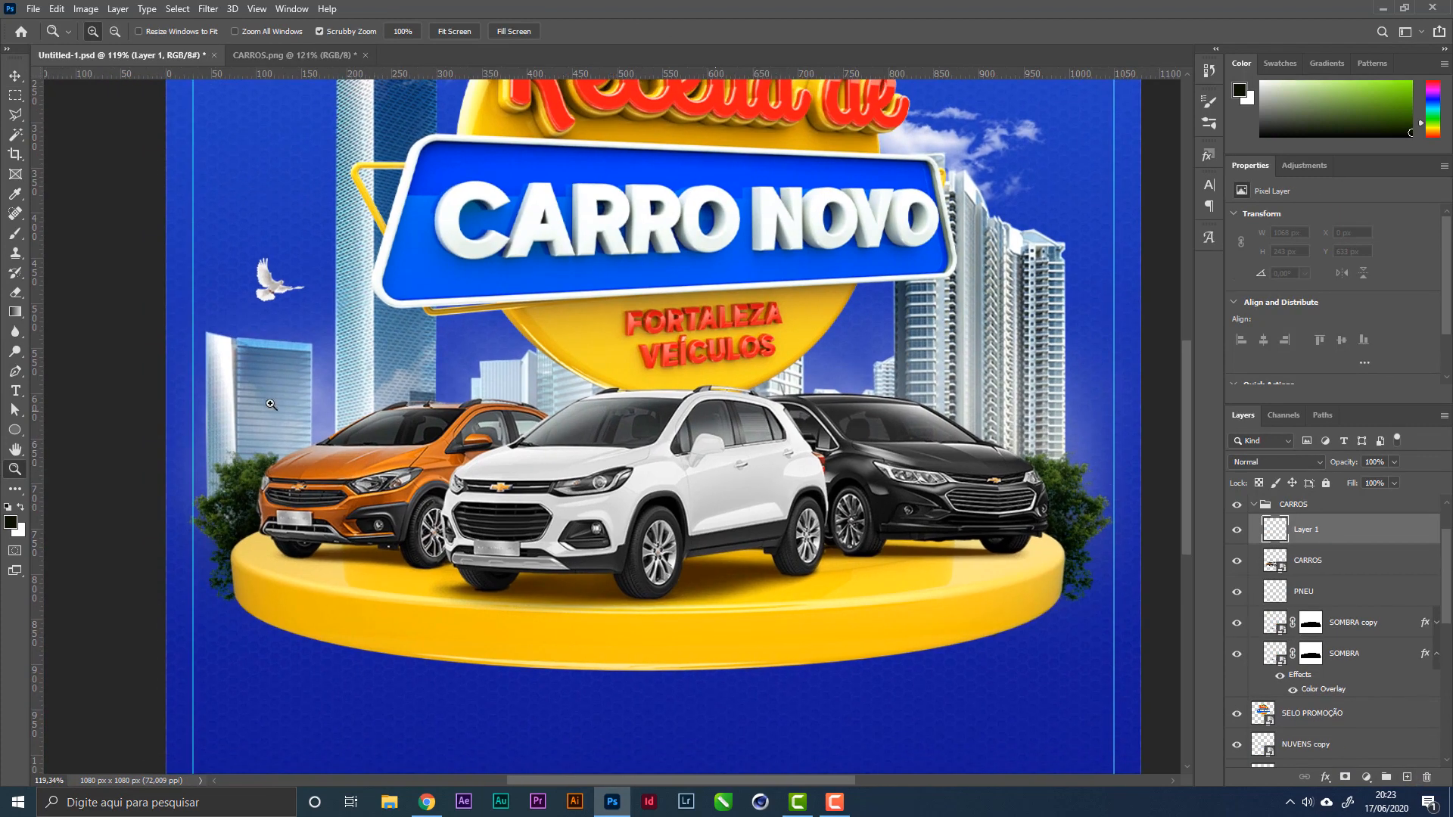
{"action": "key", "text": "b"}
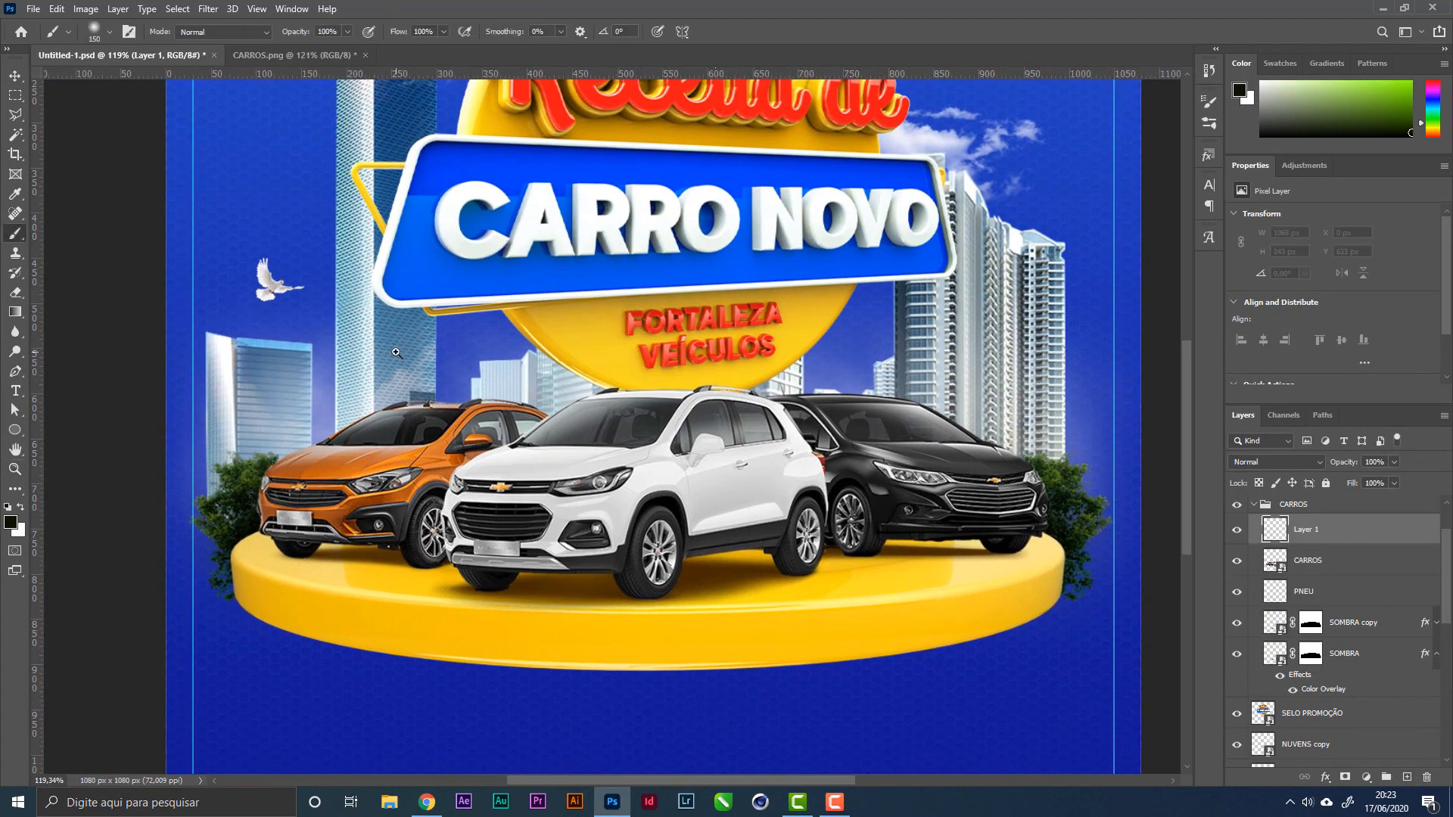
{"action": "left_click", "coordinate": [19, 508]}
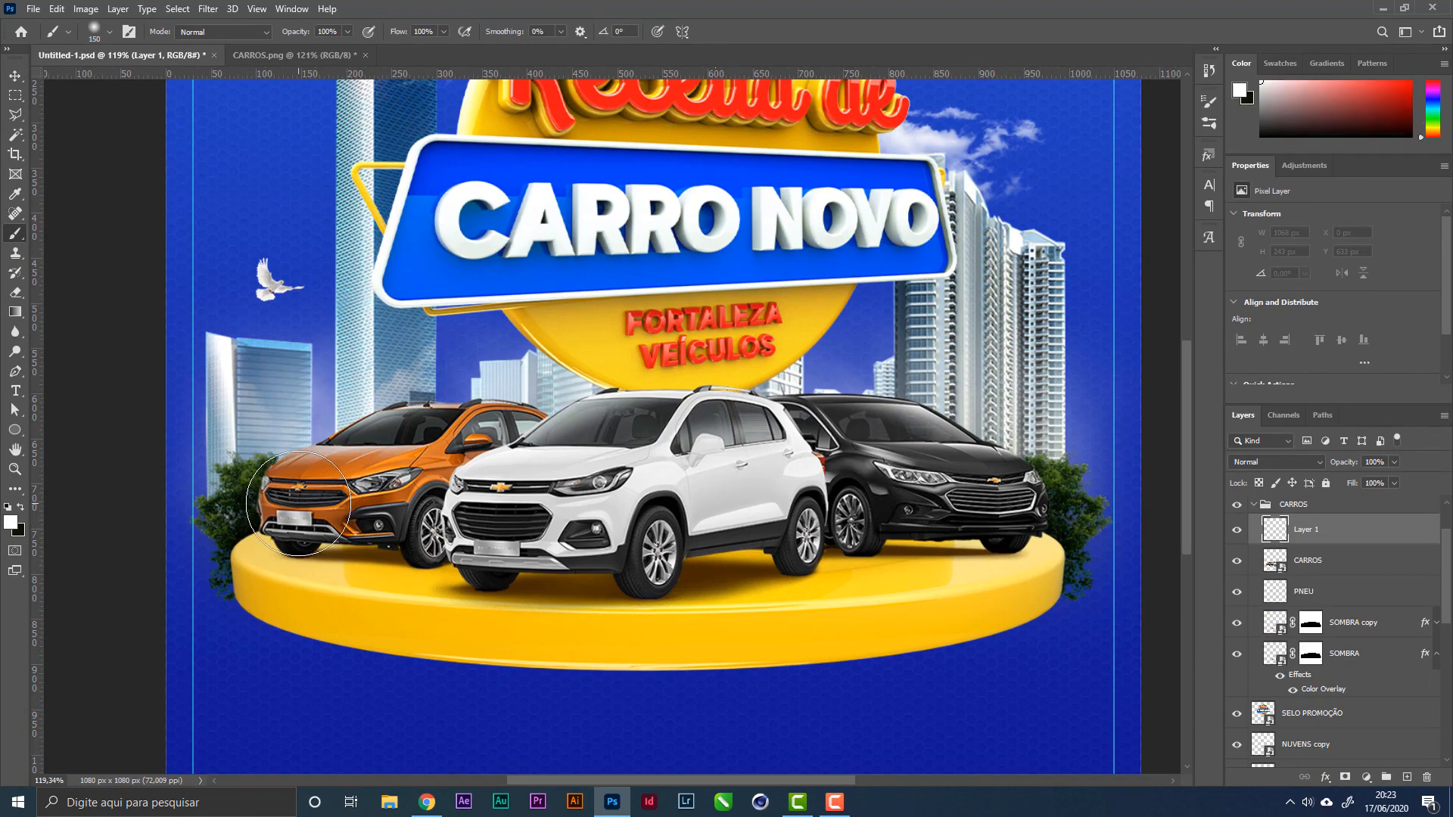
{"action": "left_click", "coordinate": [13, 520]}
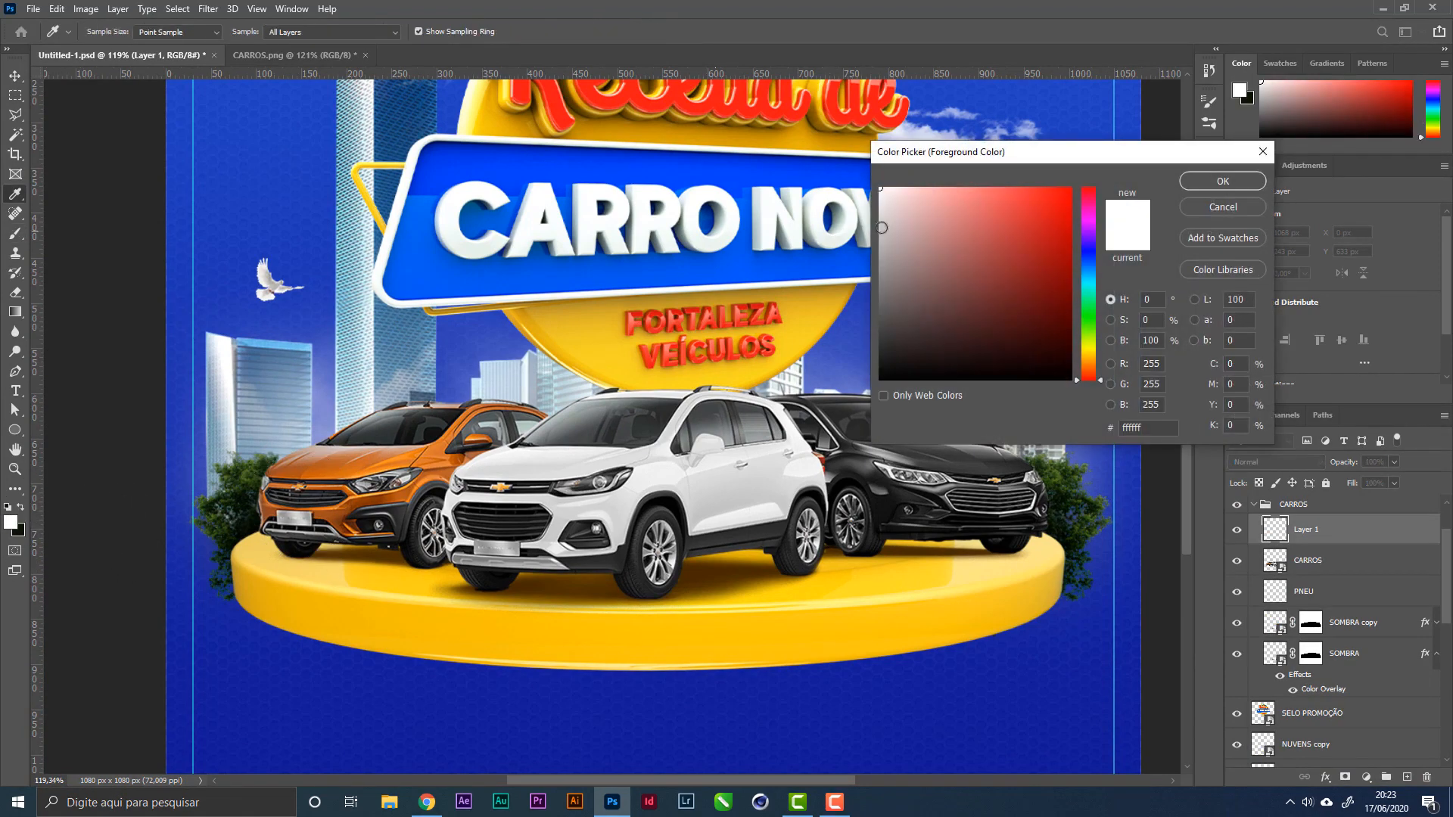
{"action": "mouse_move", "coordinate": [1090, 271]}
{"action": "left_mouse_down"}
{"action": "mouse_move", "coordinate": [1088, 256]}
{"action": "mouse_move", "coordinate": [1092, 269]}
{"action": "left_mouse_up"}
{"action": "left_click_drag", "start_coordinate": [908, 193], "coordinate": [893, 184]}
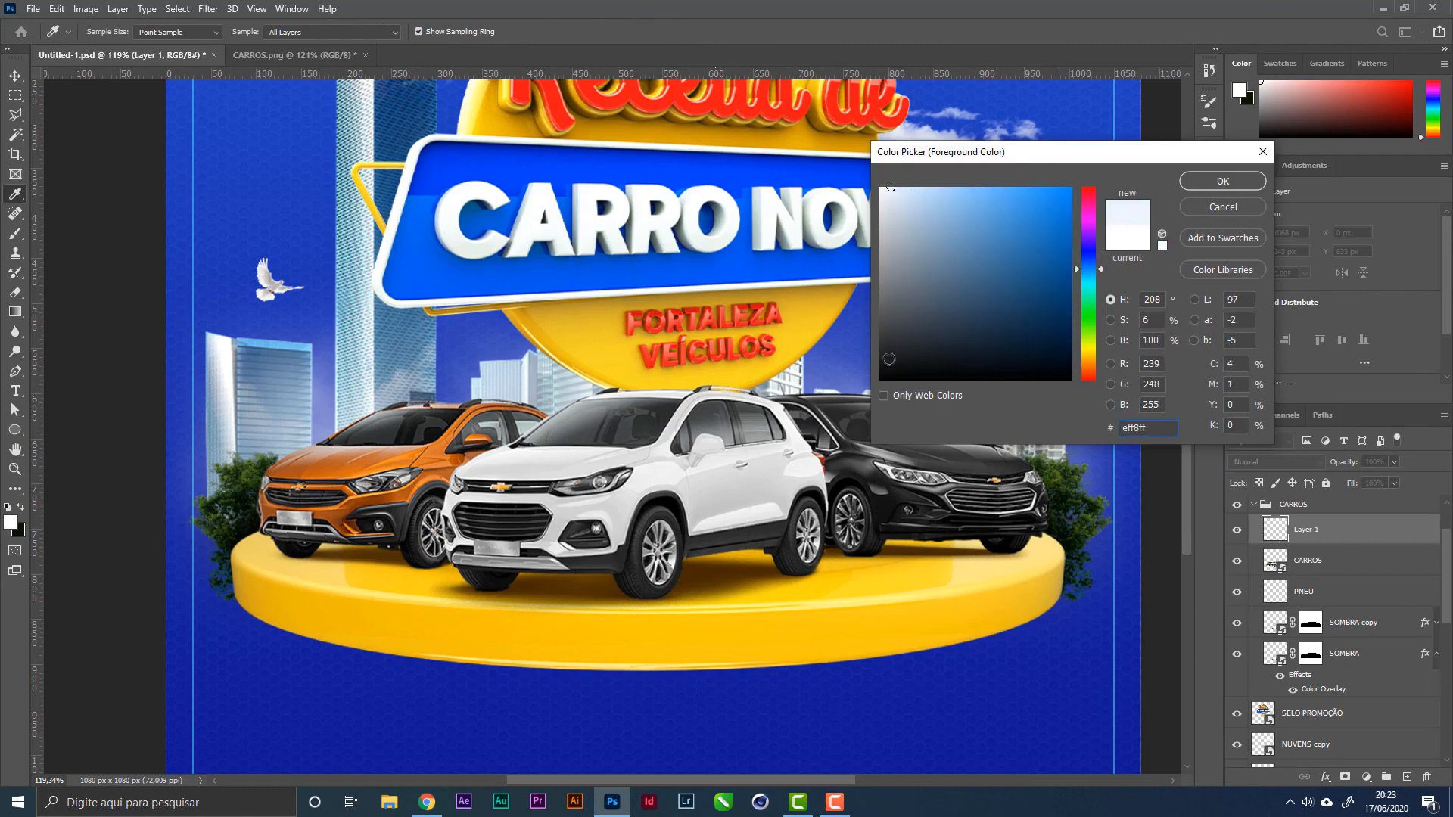
{"action": "left_click", "coordinate": [1211, 180]}
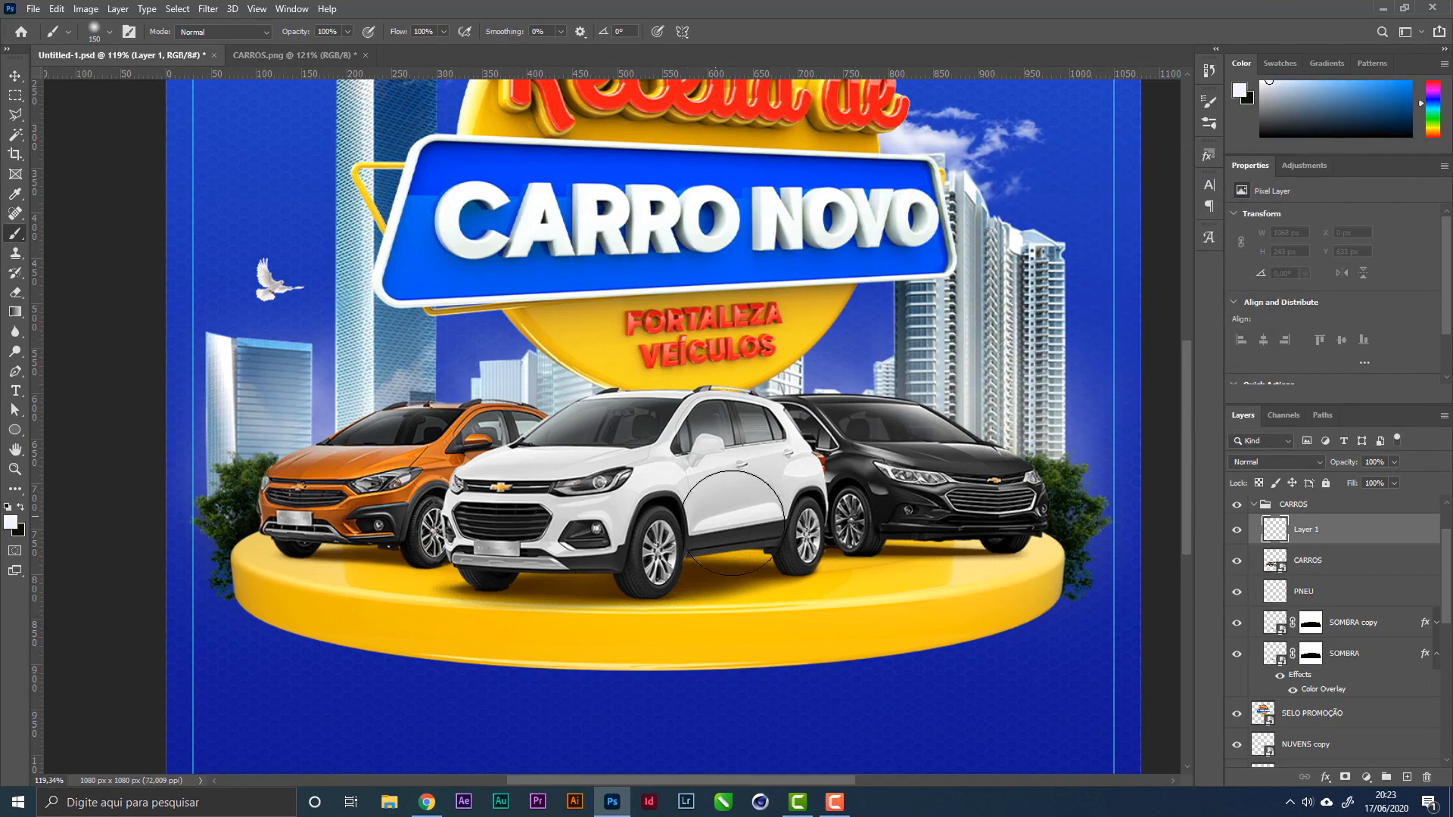
Step: Paint single soft glow dabs on both headlights of the white car, using a smaller brush for the far headlight
{"action": "key", "text": "bracketleft"}
{"action": "key", "text": "bracketleft"}
{"action": "left_click", "coordinate": [595, 483]}
{"action": "key", "text": "bracketleft"}
{"action": "key", "text": "bracketleft"}
{"action": "key", "text": "bracketleft"}
{"action": "key", "text": "bracketleft"}
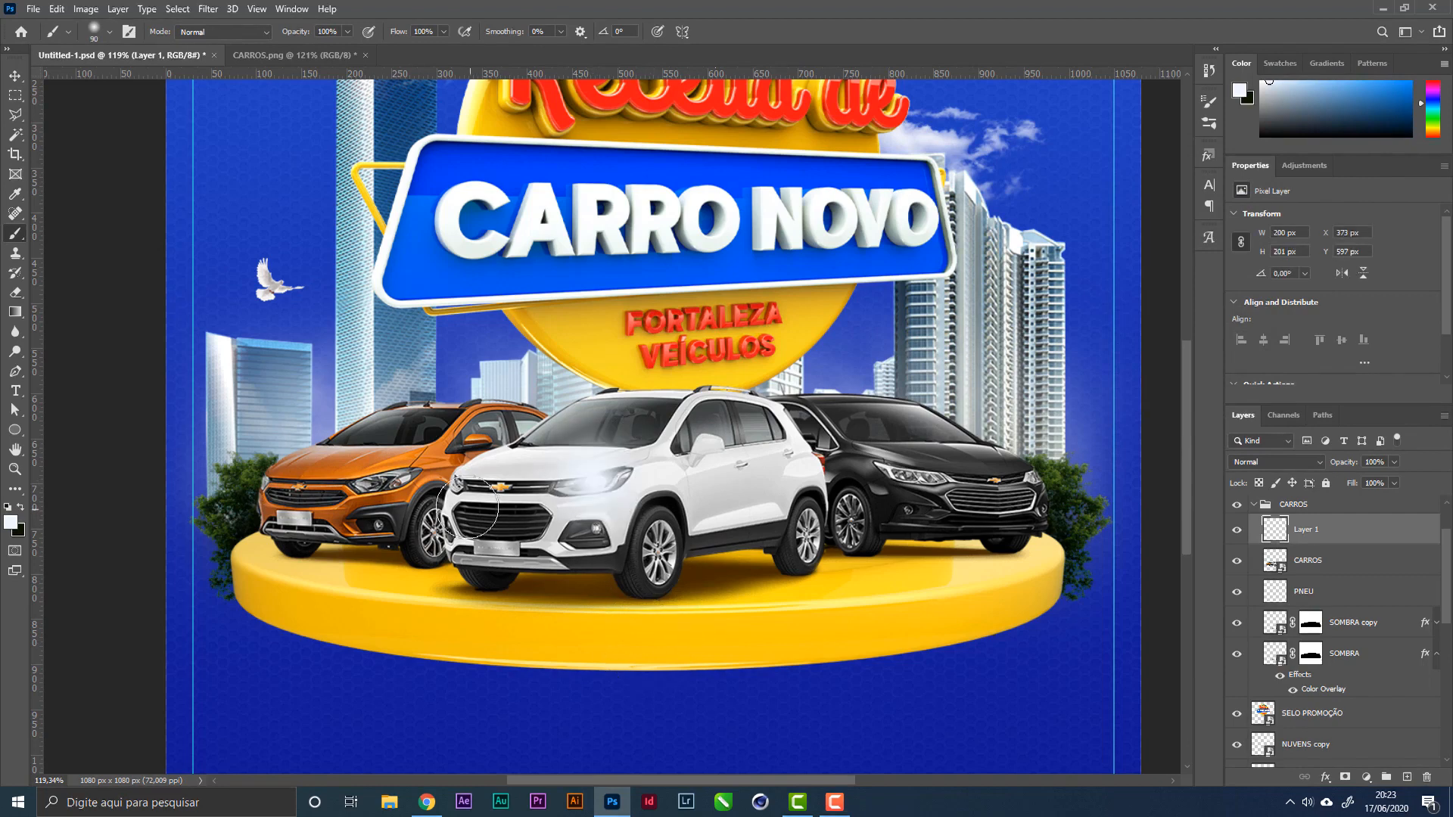
{"action": "key", "text": "bracketleft"}
{"action": "key", "text": "bracketleft"}
{"action": "key", "text": "bracketleft"}
{"action": "left_click", "coordinate": [459, 483]}
{"action": "key", "text": "bracketleft"}
{"action": "key", "text": "bracketleft"}
{"action": "key", "text": "bracketleft"}
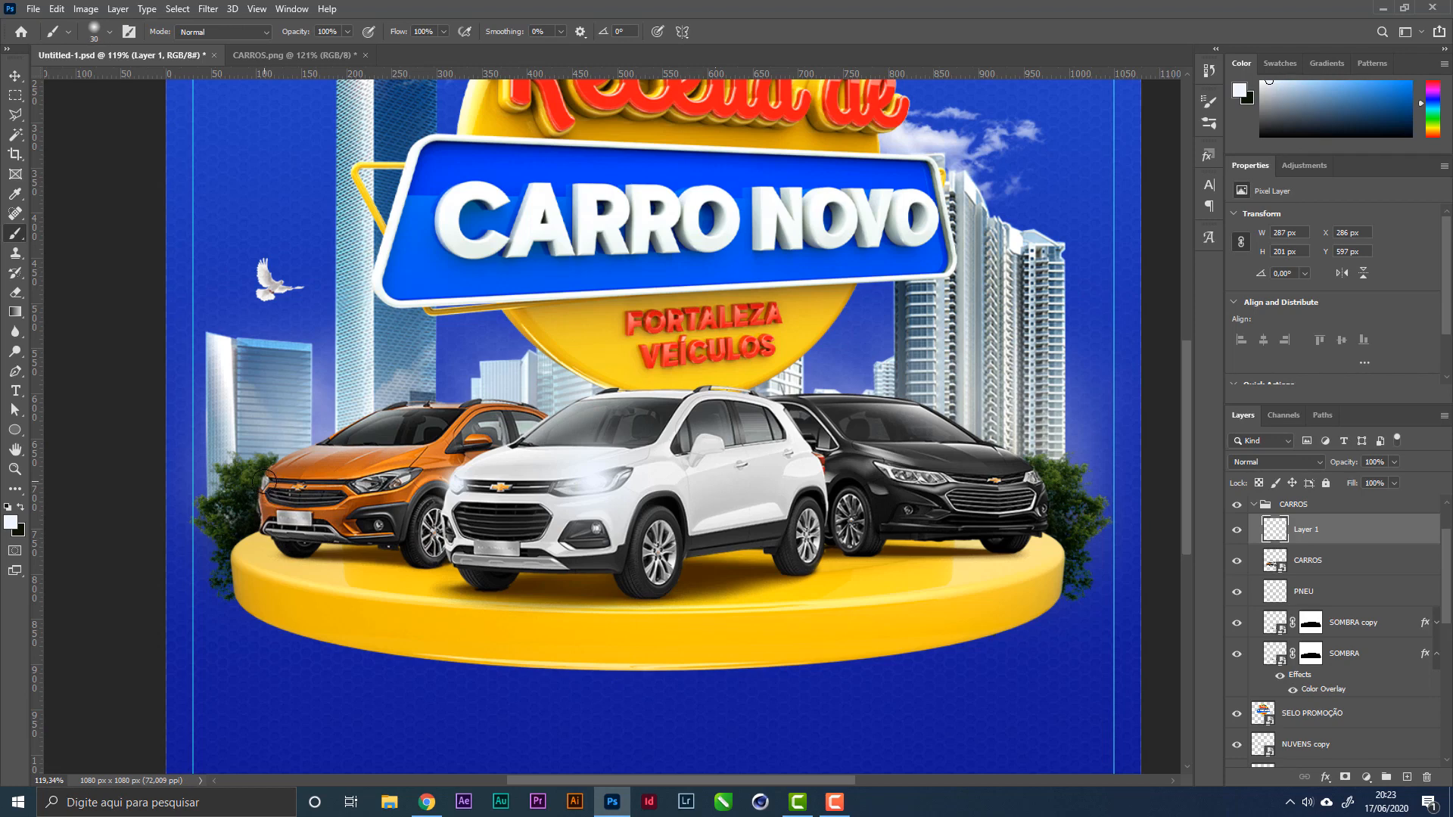
Step: Paint soft glow dabs on the orange car's headlights, with a 30 px brush on the far one and 80 px on the near one
{"action": "left_click", "coordinate": [261, 482]}
{"action": "key", "text": "bracketright"}
{"action": "key", "text": "bracketright"}
{"action": "key", "text": "bracketright"}
{"action": "key", "text": "bracketright"}
{"action": "key", "text": "bracketright"}
{"action": "left_click", "coordinate": [386, 482]}
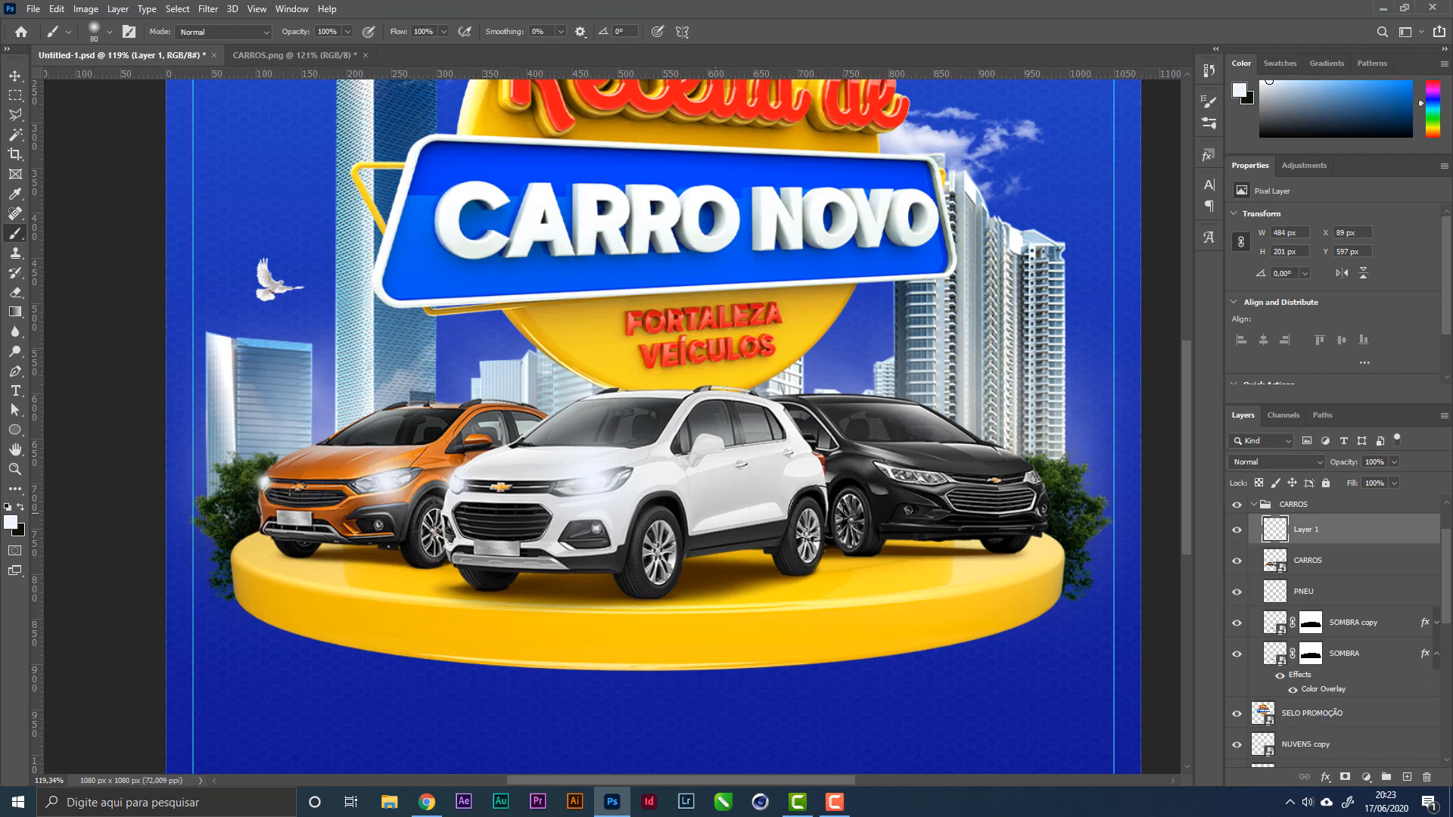
Step: Paint soft glow dabs on the black car's headlights, with an 80 px brush on the near one and 40 px on the far one
{"action": "left_click", "coordinate": [920, 475]}
{"action": "key", "text": "bracketleft"}
{"action": "key", "text": "bracketleft"}
{"action": "key", "text": "bracketleft"}
{"action": "key", "text": "bracketleft"}
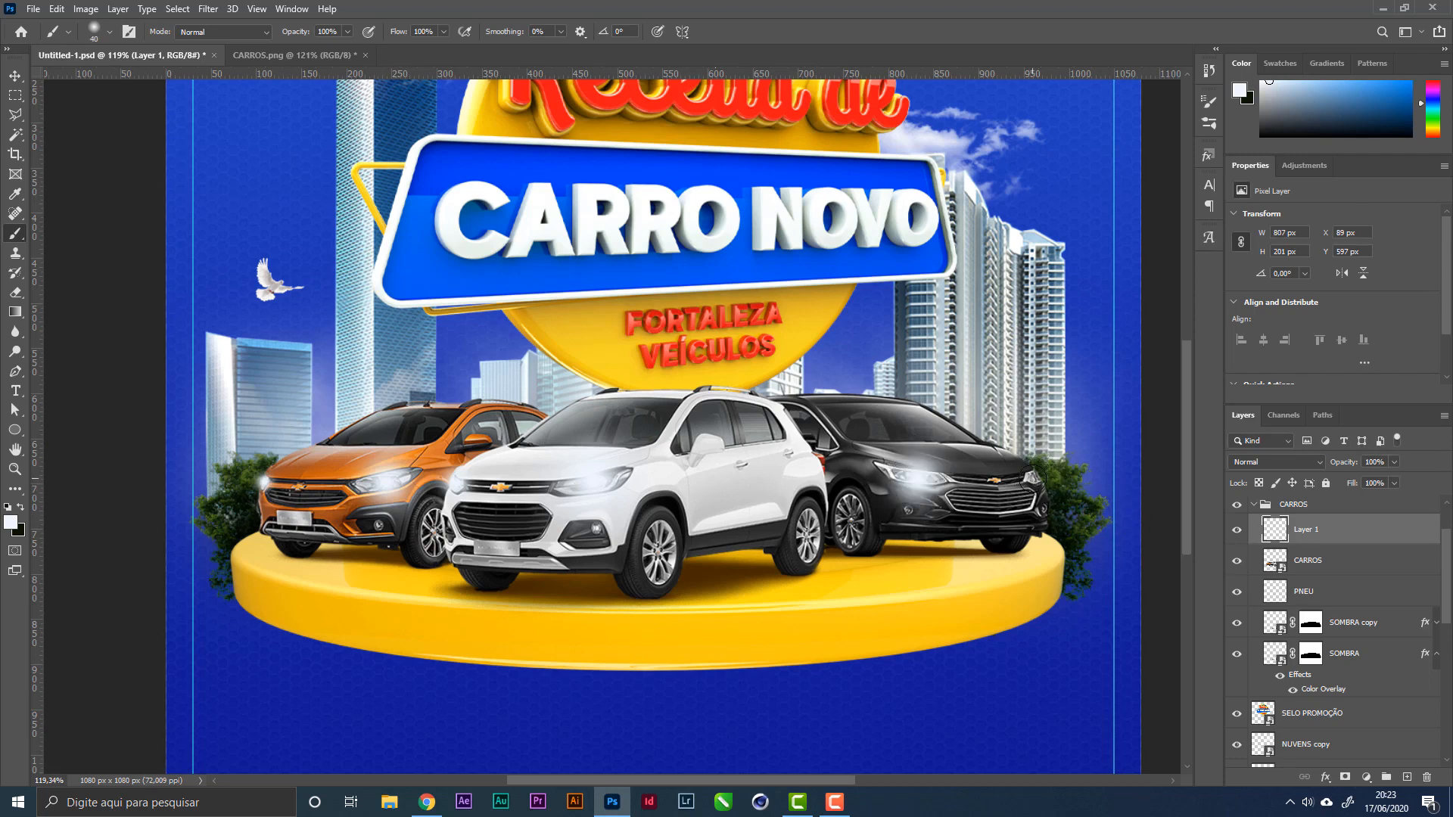
{"action": "left_click", "coordinate": [1034, 479]}
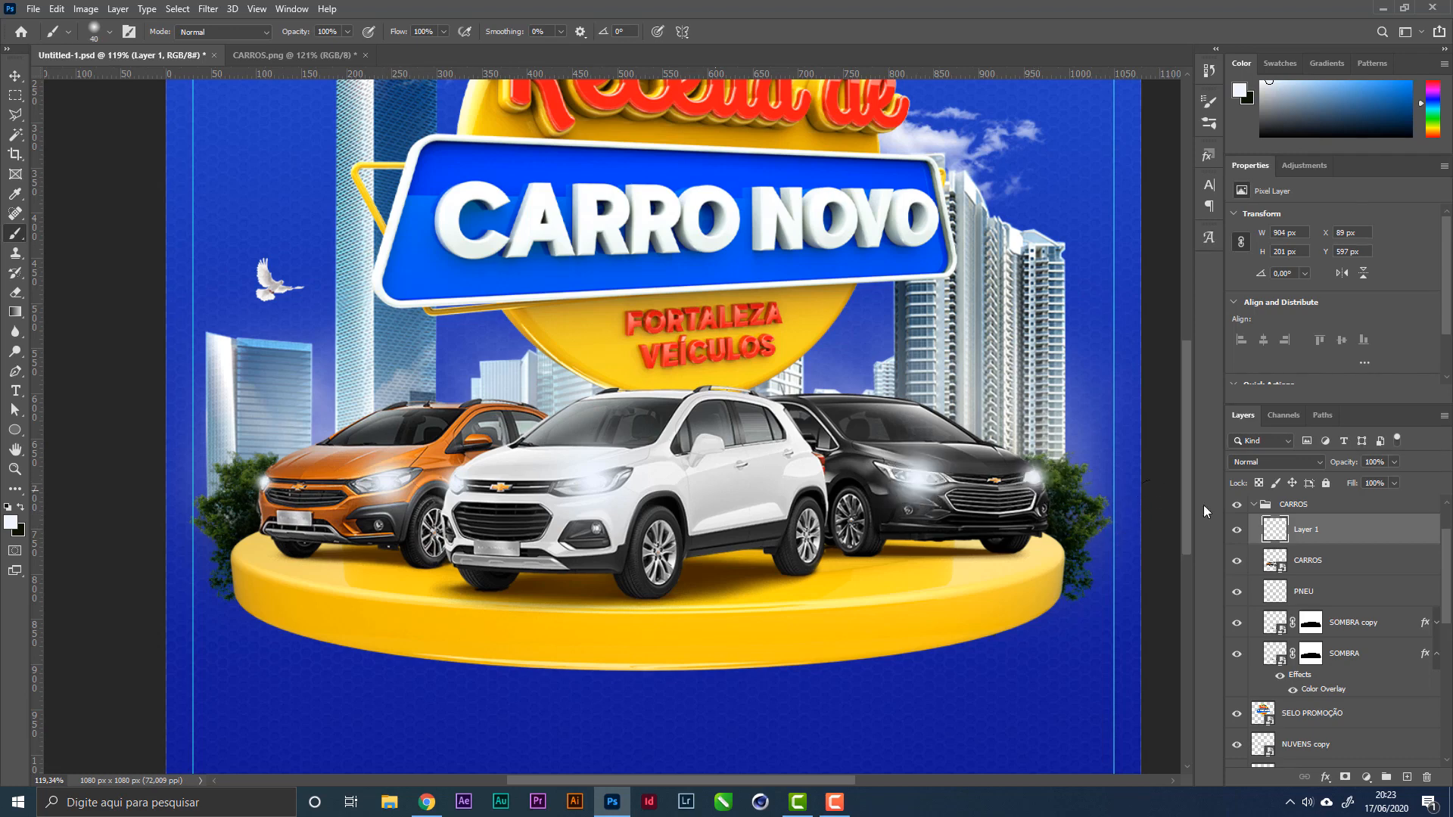
Step: Rename the headlight glow layer as FAROIS CARRO
{"action": "double_click", "coordinate": [1314, 529]}
{"action": "type", "text": "FAROIS CARROR"}
{"action": "key", "text": "Return"}
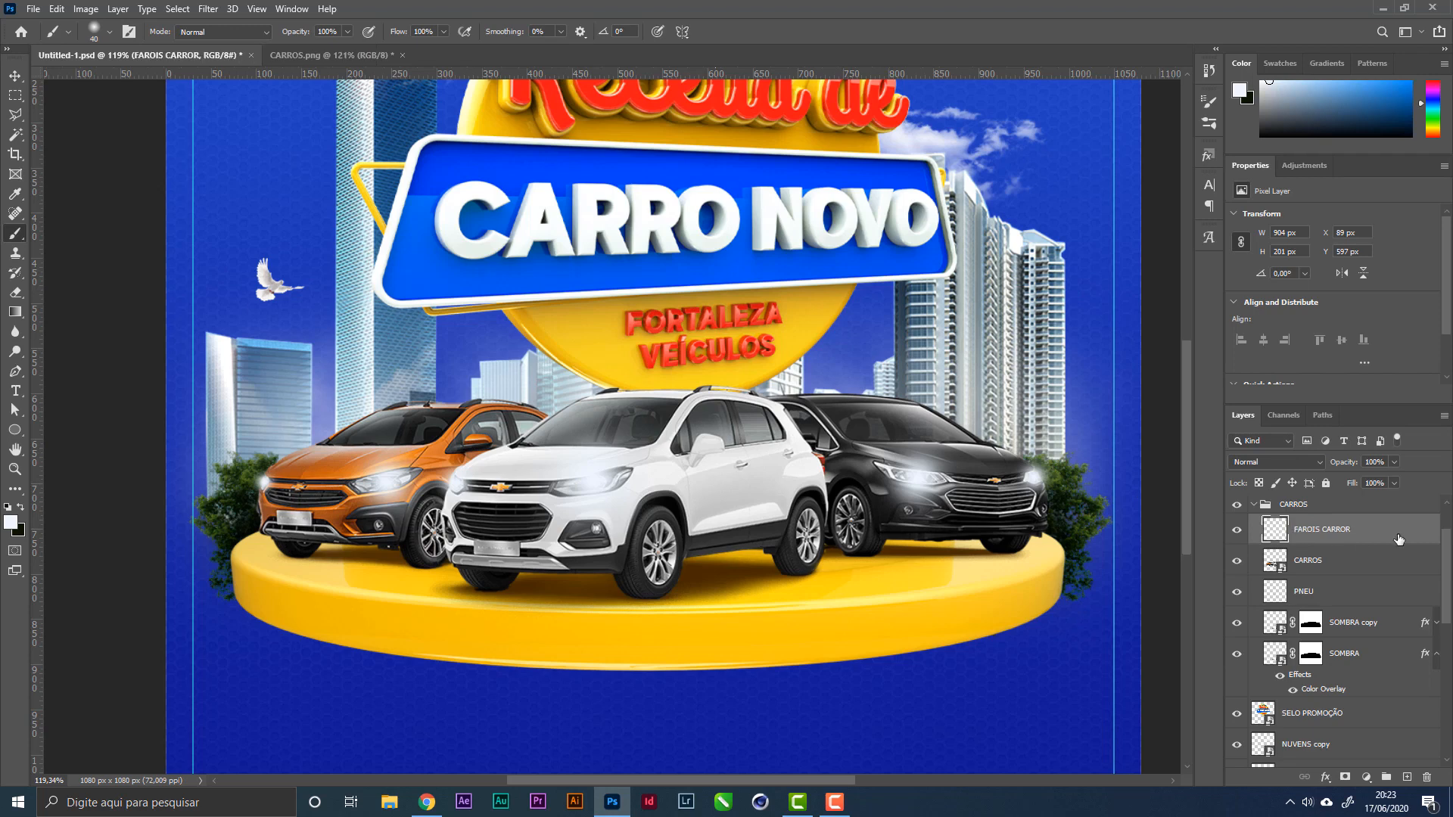
Step: Set the FAROIS CARRO layer to Hard Light blending with 65% opacity
{"action": "left_click", "coordinate": [1278, 462]}
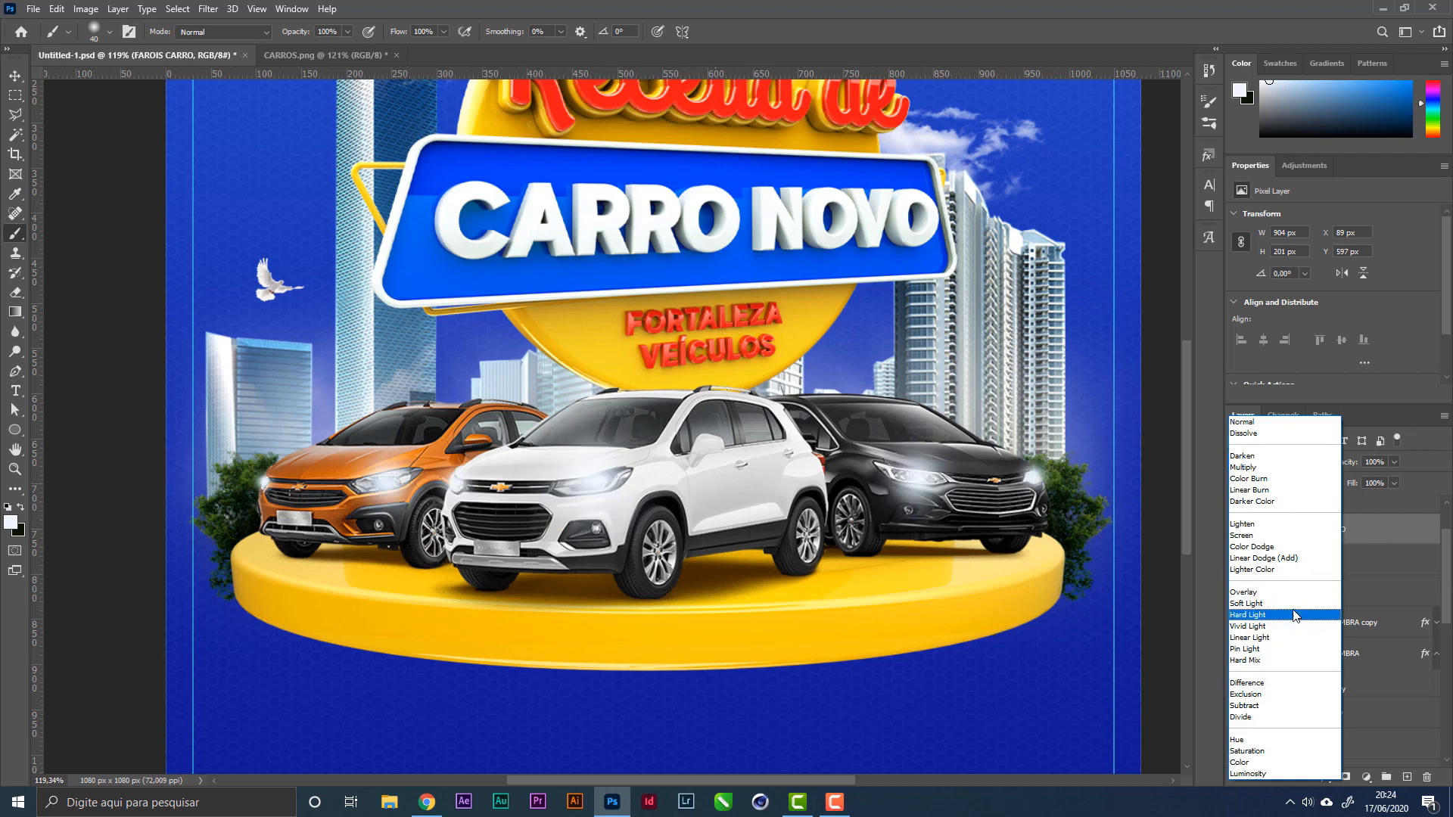
{"action": "left_click", "coordinate": [1287, 614]}
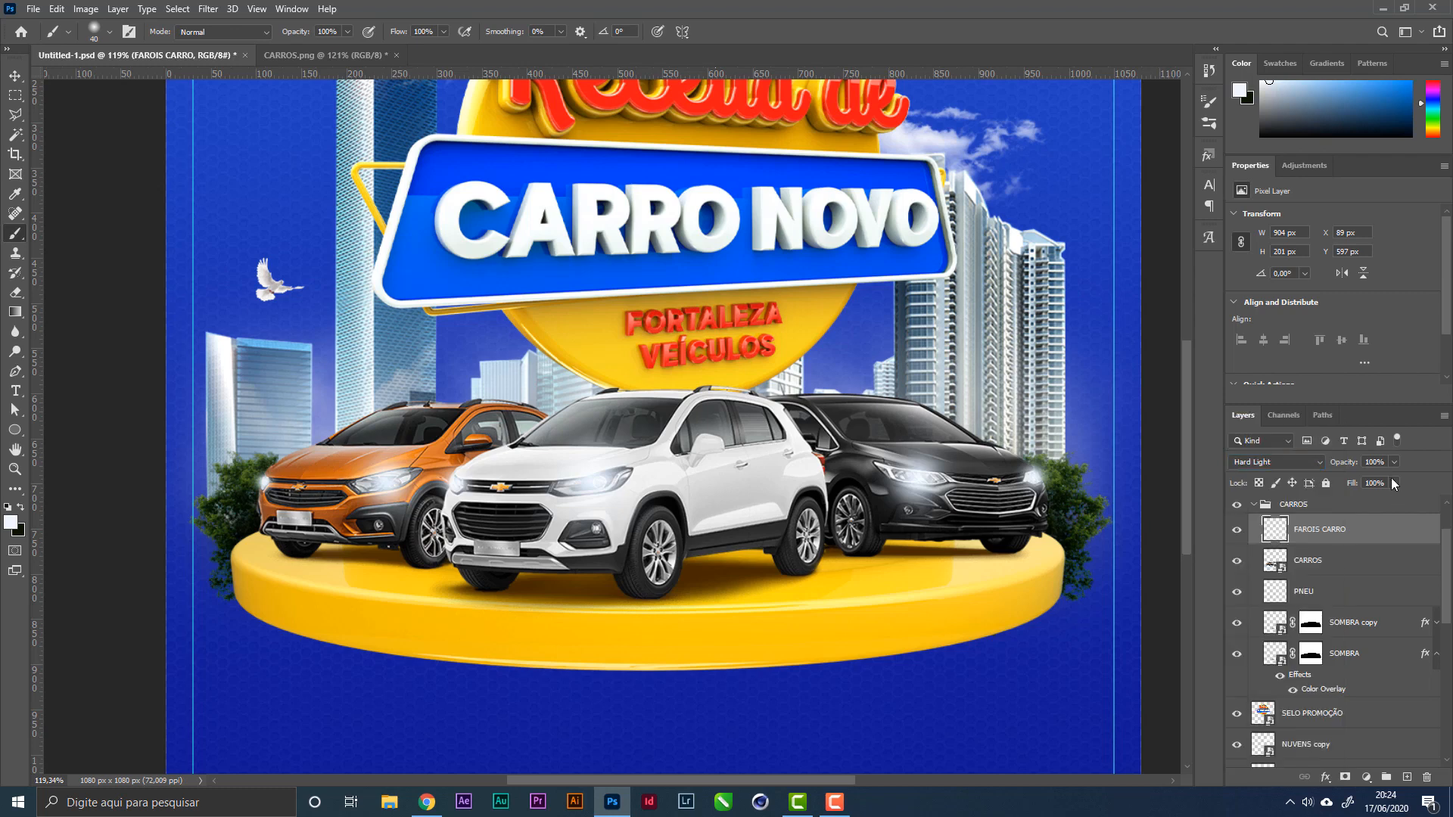
{"action": "left_click_drag", "start_coordinate": [1378, 481], "coordinate": [1378, 481]}
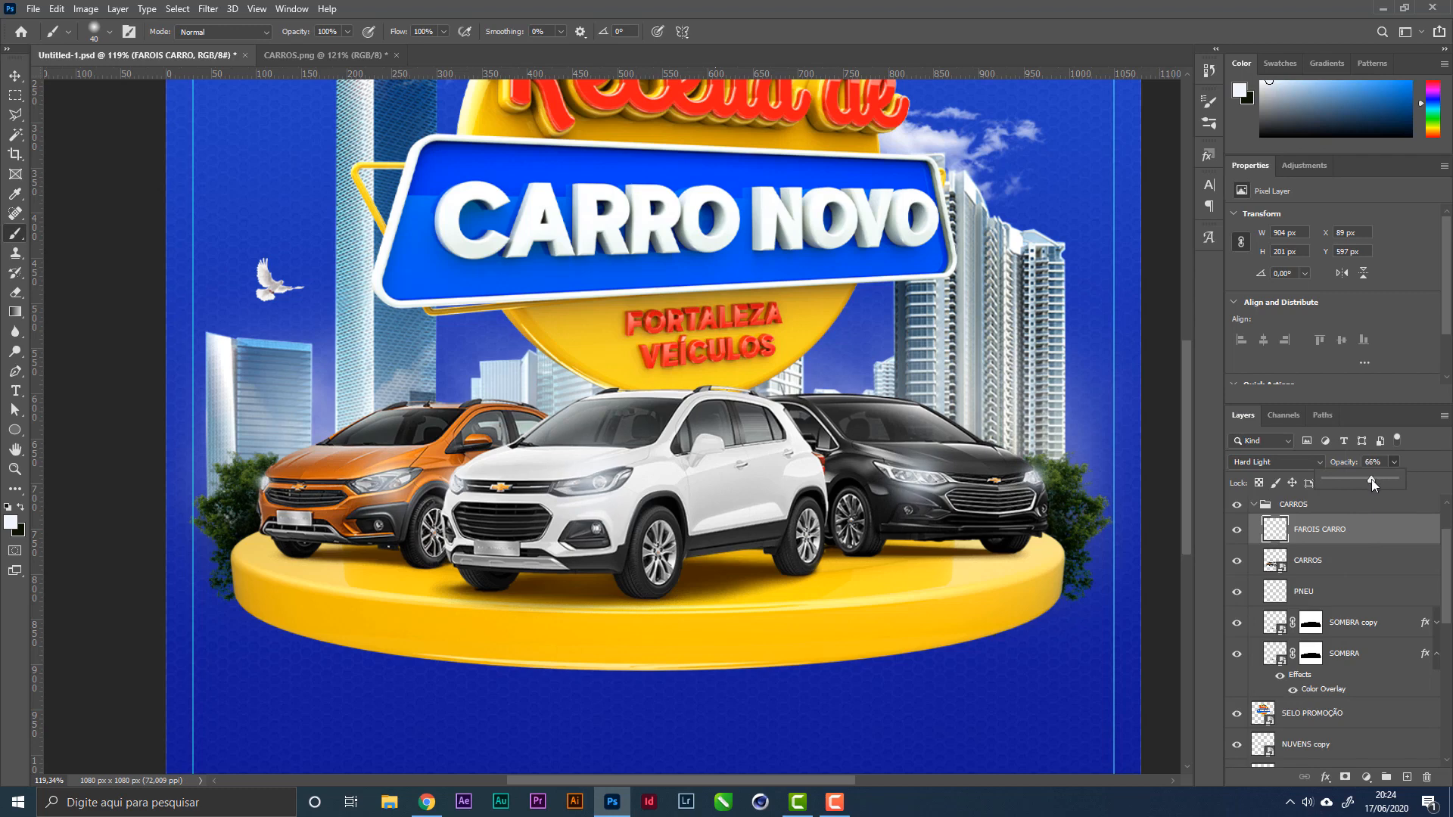
Step: Duplicate the FAROIS CARRO layer, set the copy's blend mode to Overlay, and toggle its visibility to compare the glow
{"action": "left_click", "coordinate": [1369, 543]}
{"action": "key", "text": "ctrl+j"}
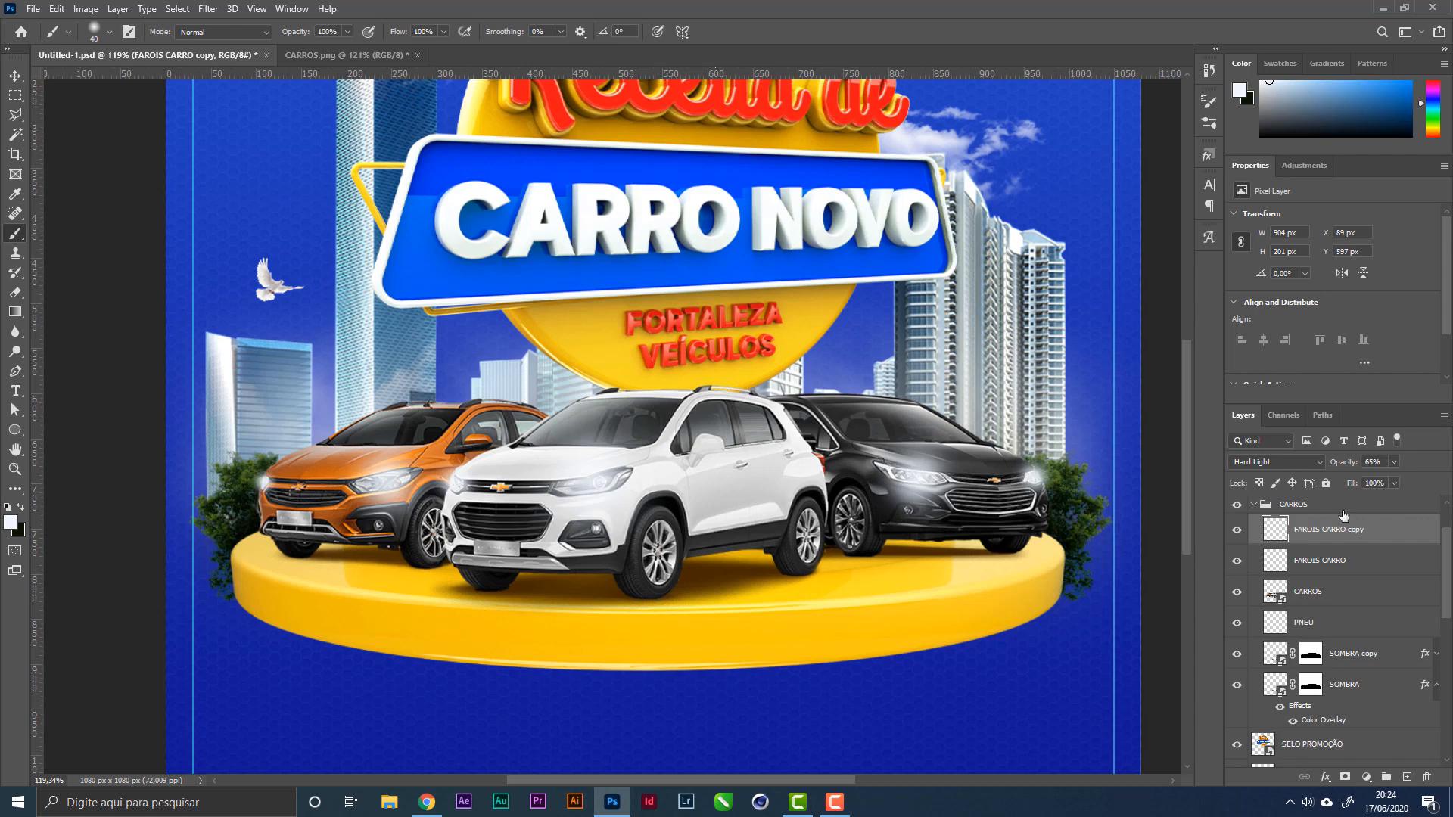
{"action": "left_click", "coordinate": [1267, 467]}
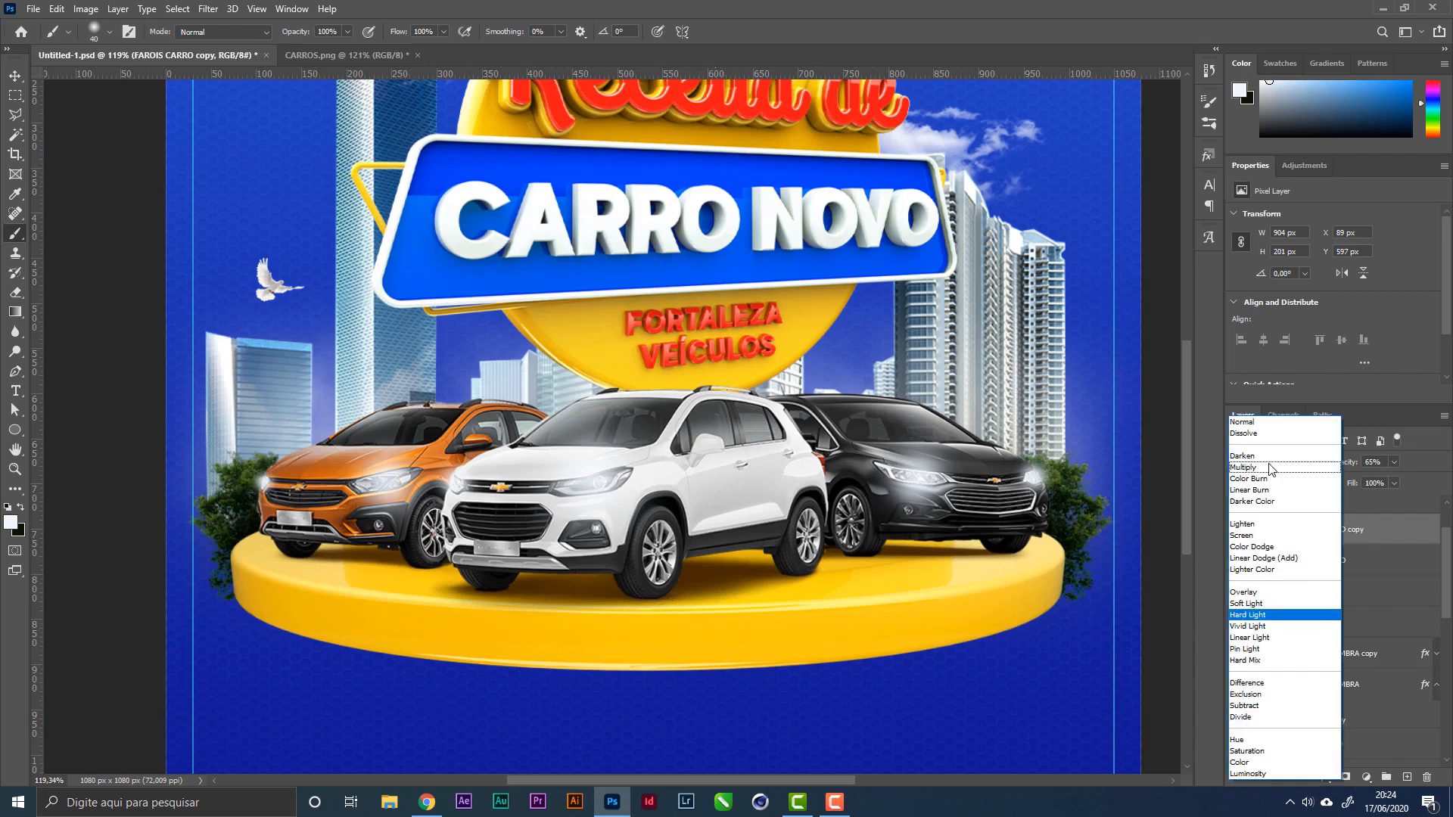
{"action": "left_click", "coordinate": [1285, 598]}
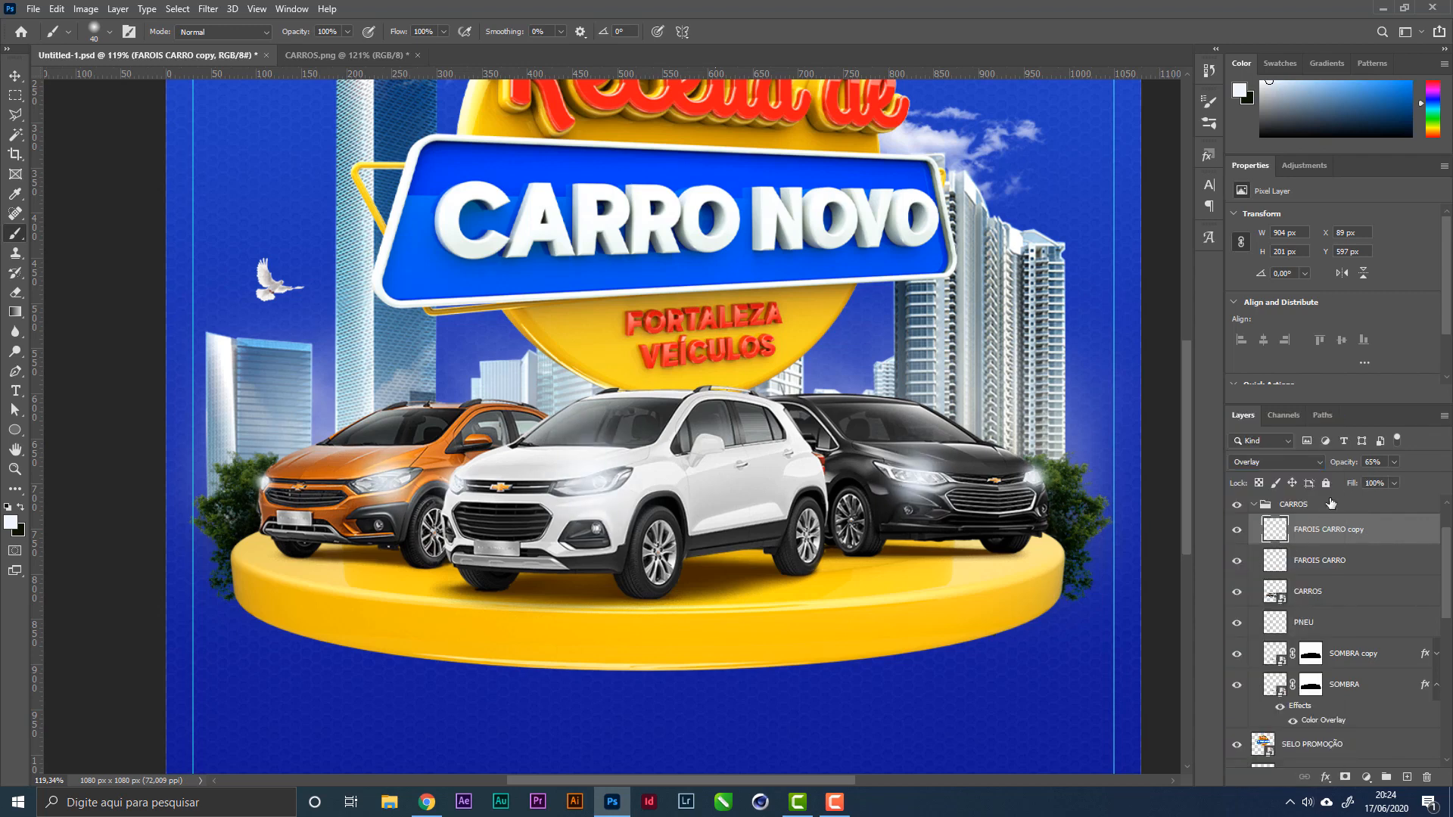
{"action": "left_click", "coordinate": [1237, 530]}
{"action": "left_click", "coordinate": [1237, 530]}
Step: Reduce the opacity of the original FAROIS CARRO layer to soften the headlight glow
{"action": "left_click", "coordinate": [1373, 576]}
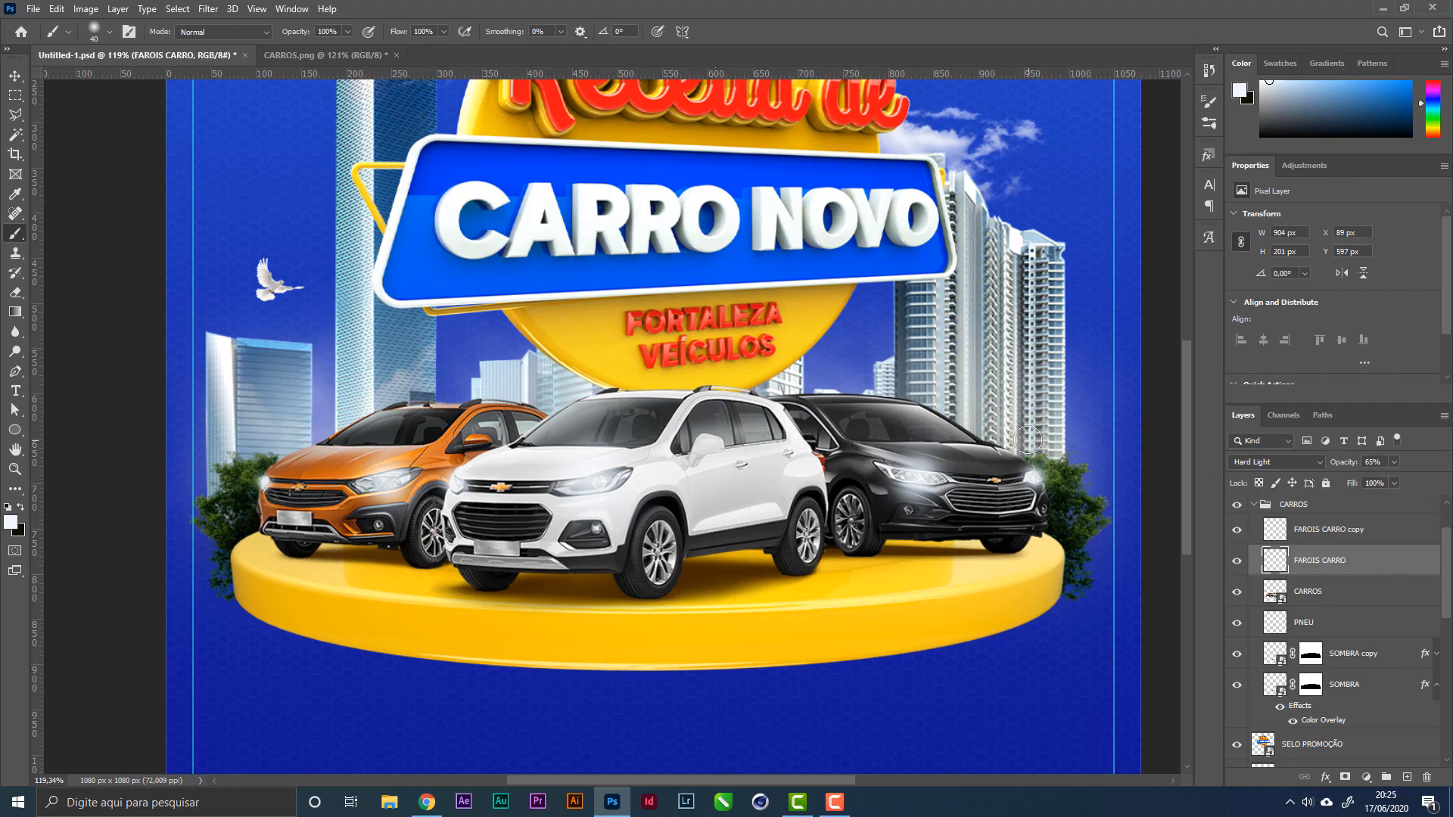
{"action": "key", "text": "z"}
{"action": "left_click_drag", "start_coordinate": [785, 418], "coordinate": [745, 422]}
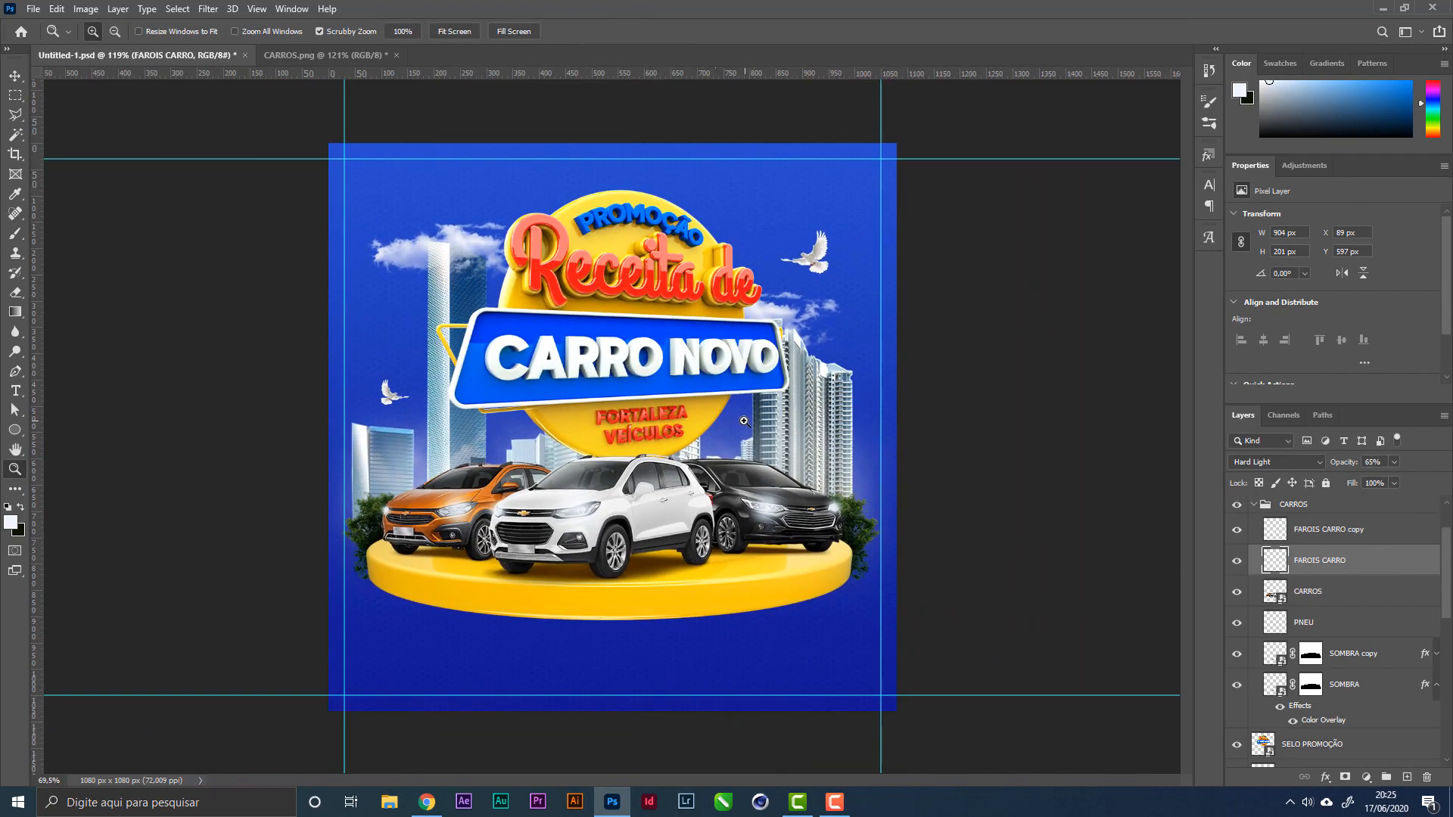
{"action": "left_click", "coordinate": [1371, 535]}
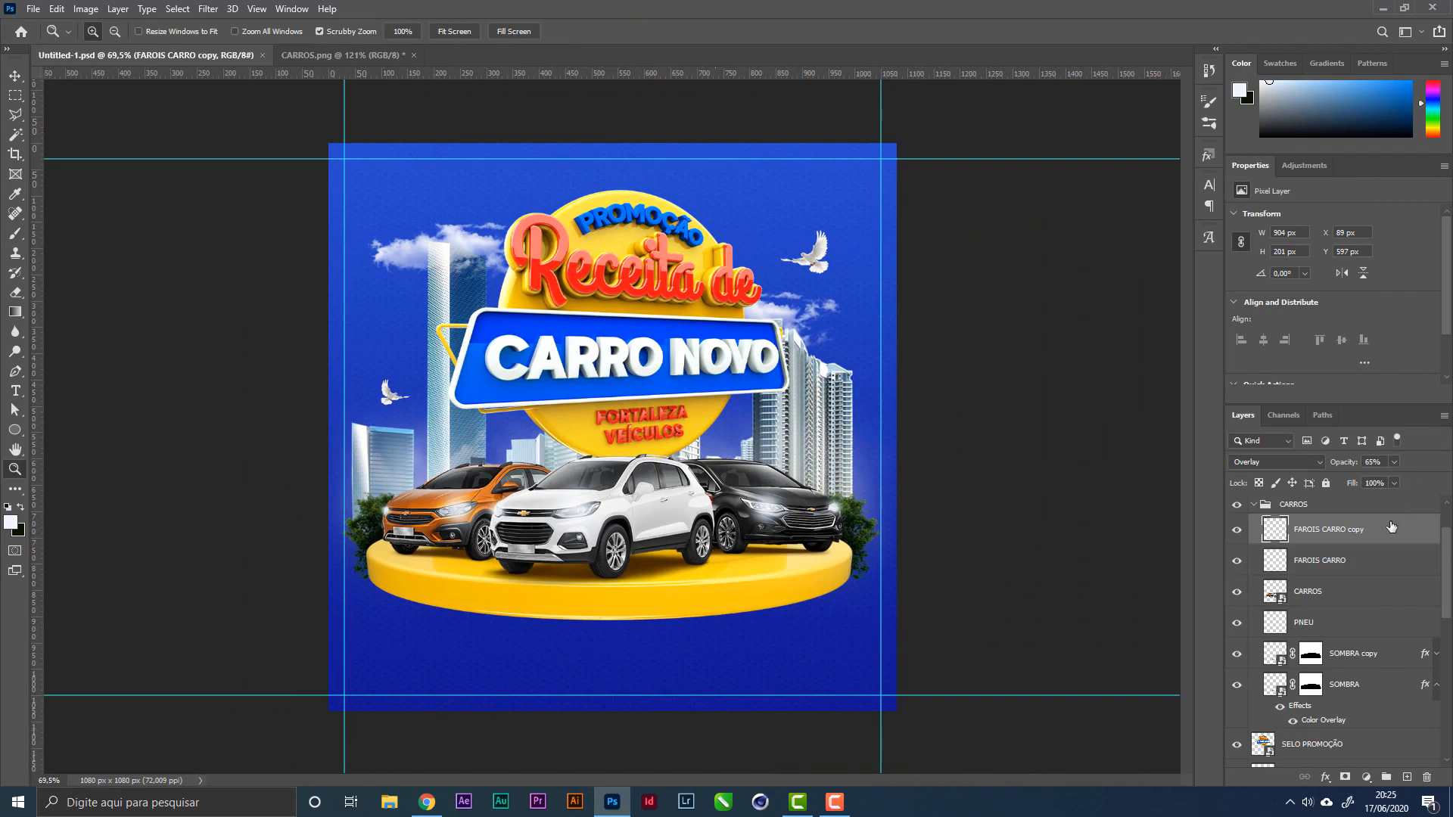
{"action": "left_click", "coordinate": [1381, 560]}
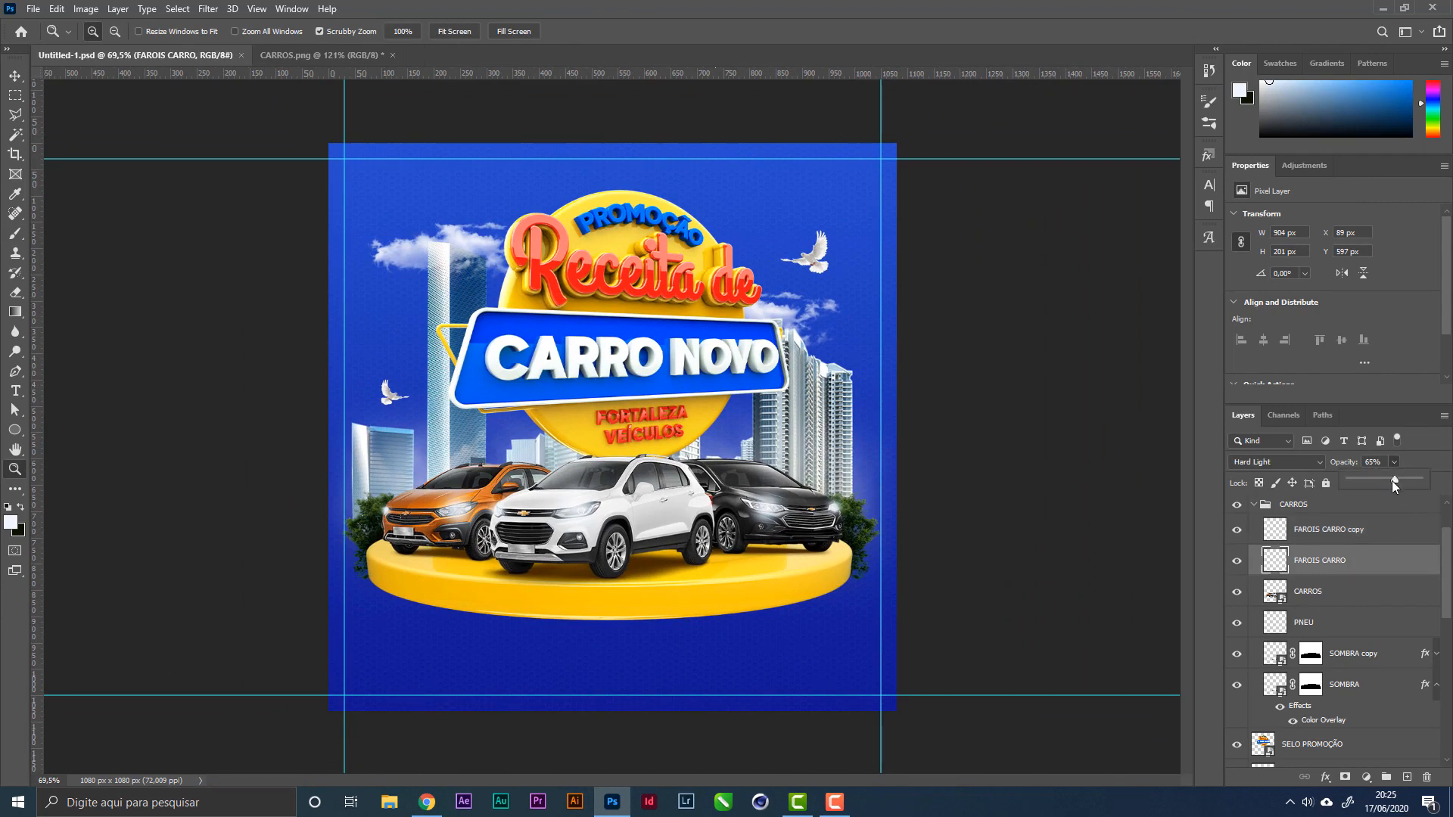
{"action": "left_click_drag", "start_coordinate": [1392, 480], "coordinate": [1383, 482]}
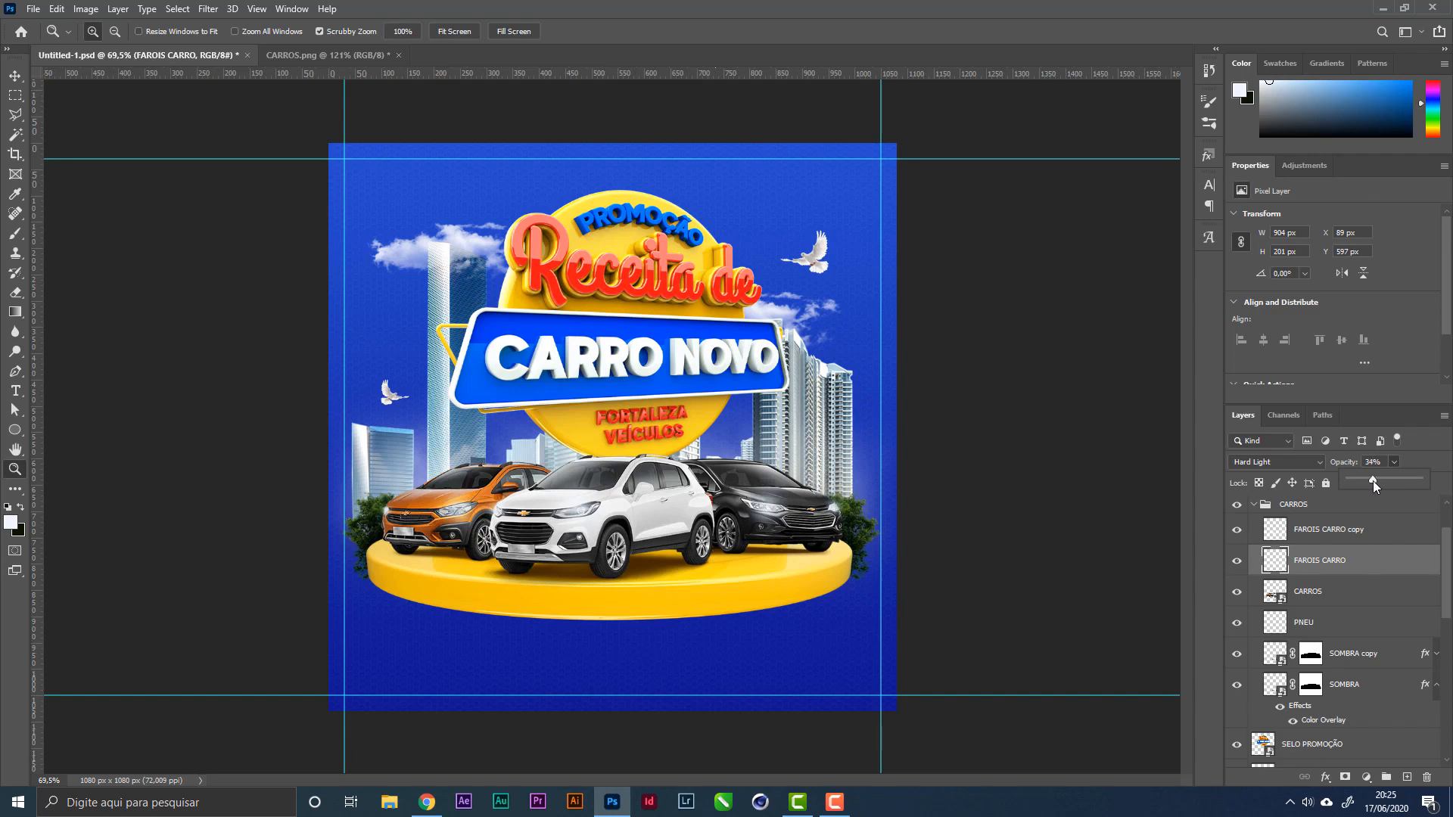
{"action": "left_click_drag", "start_coordinate": [1379, 480], "coordinate": [1382, 480]}
Step: Set the opacity of the FAROIS CARRO copy layer to 50% and check the headlights up close
{"action": "left_click", "coordinate": [1371, 544]}
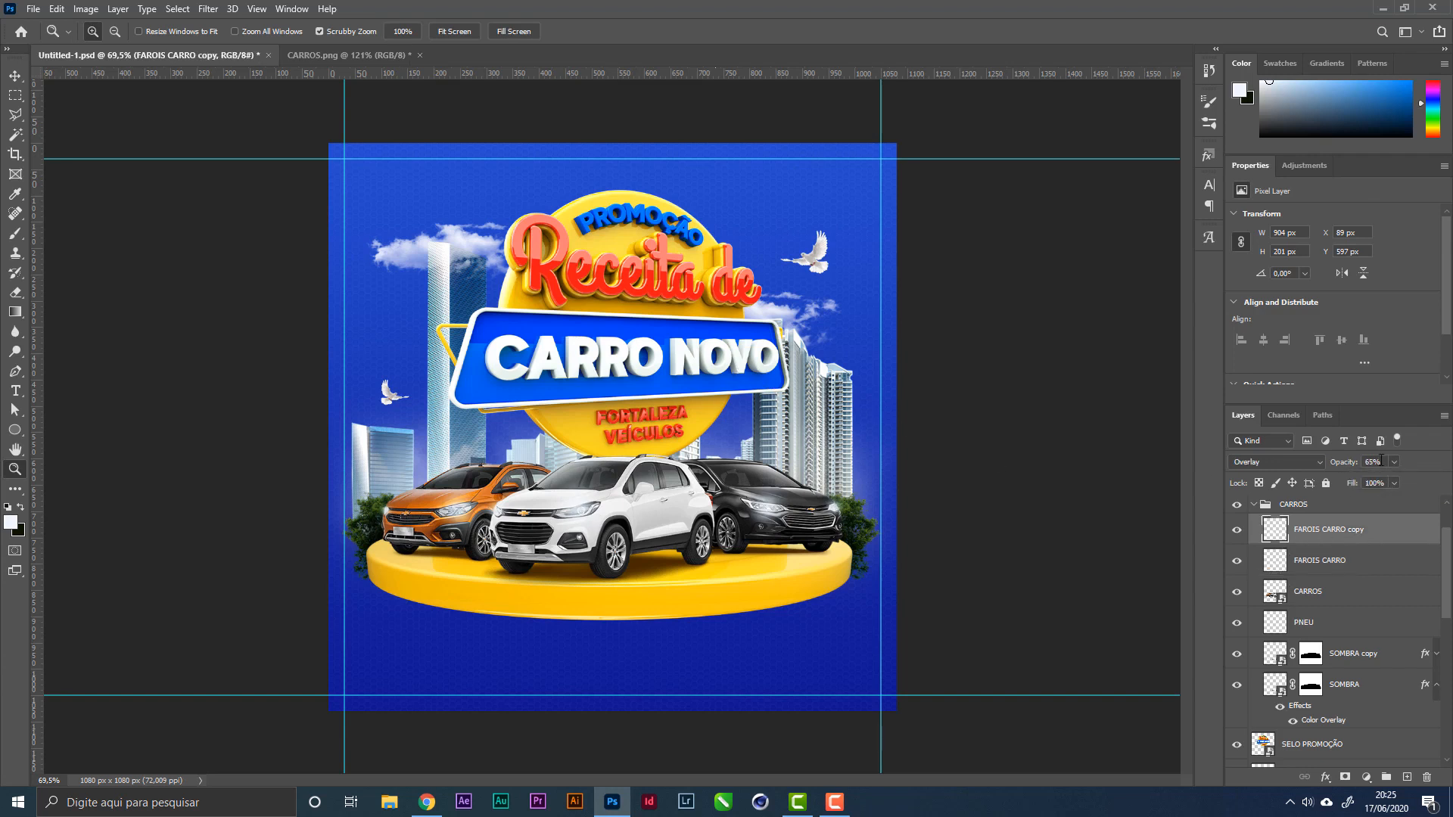
{"action": "type", "text": "50"}
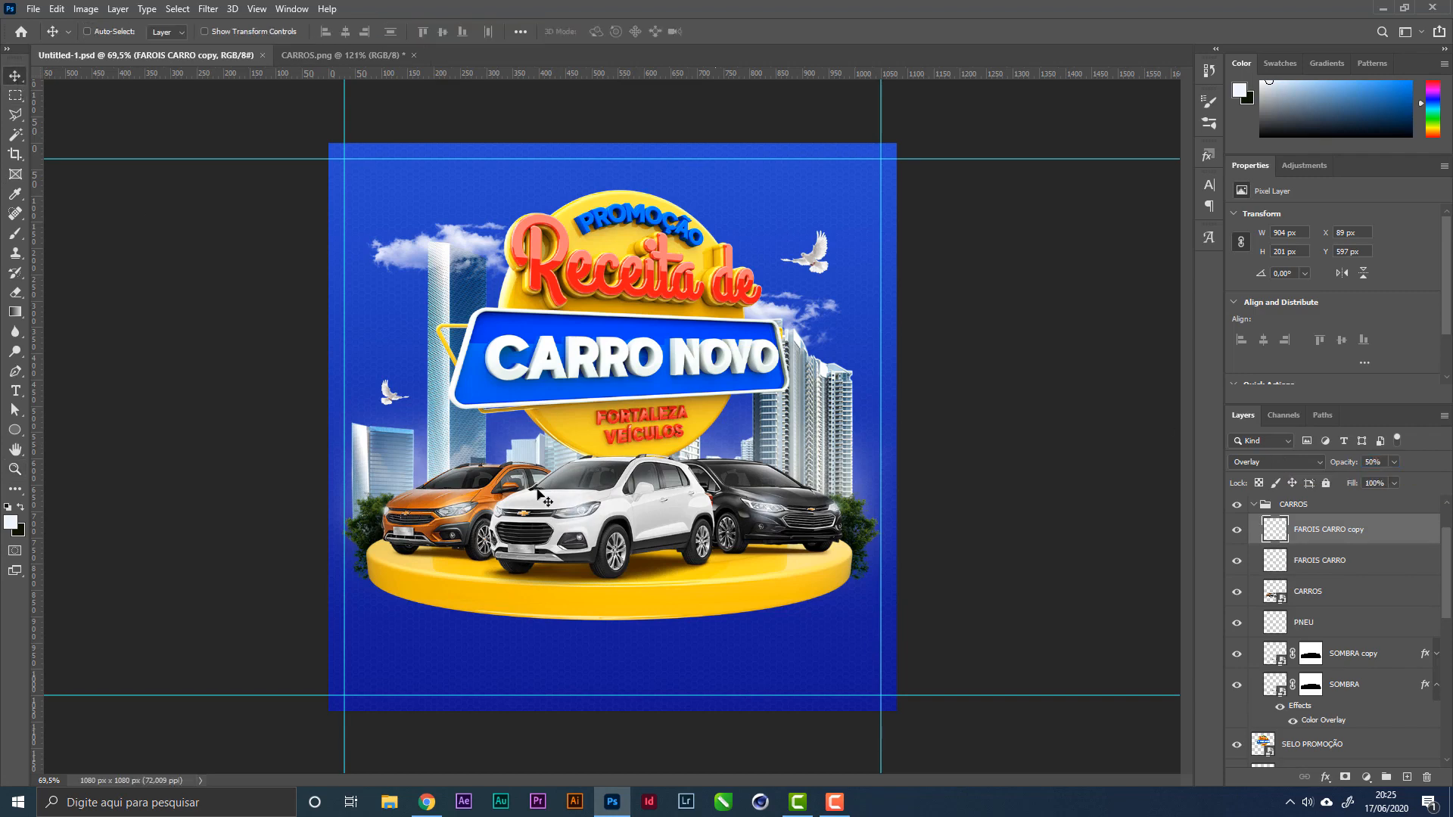
{"action": "left_click_drag", "start_coordinate": [526, 518], "coordinate": [573, 521]}
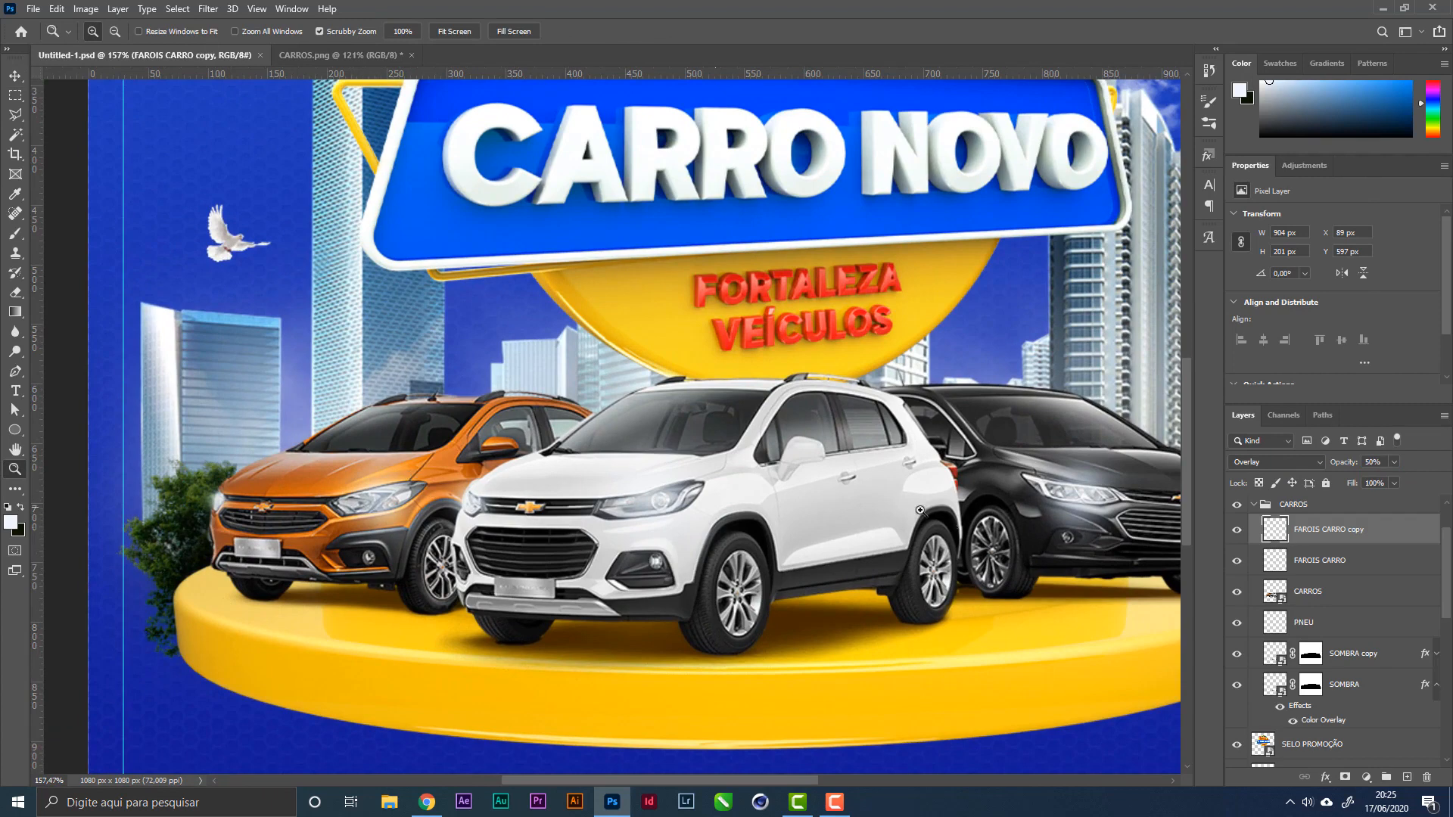
{"action": "scroll", "coordinate": [902, 518], "scroll_direction": "down", "scroll_amount": 8}
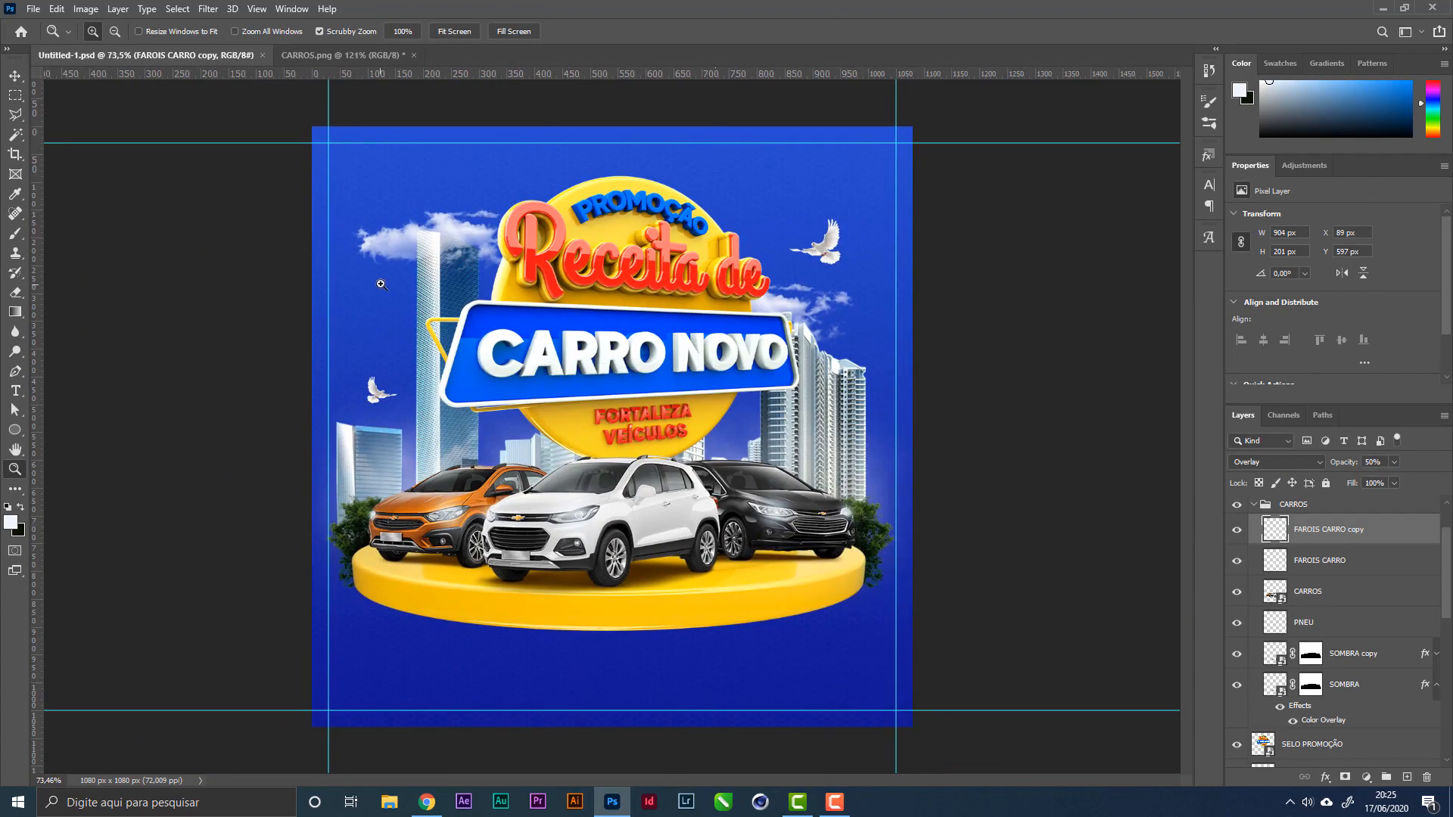
{"action": "left_click", "coordinate": [11, 80]}
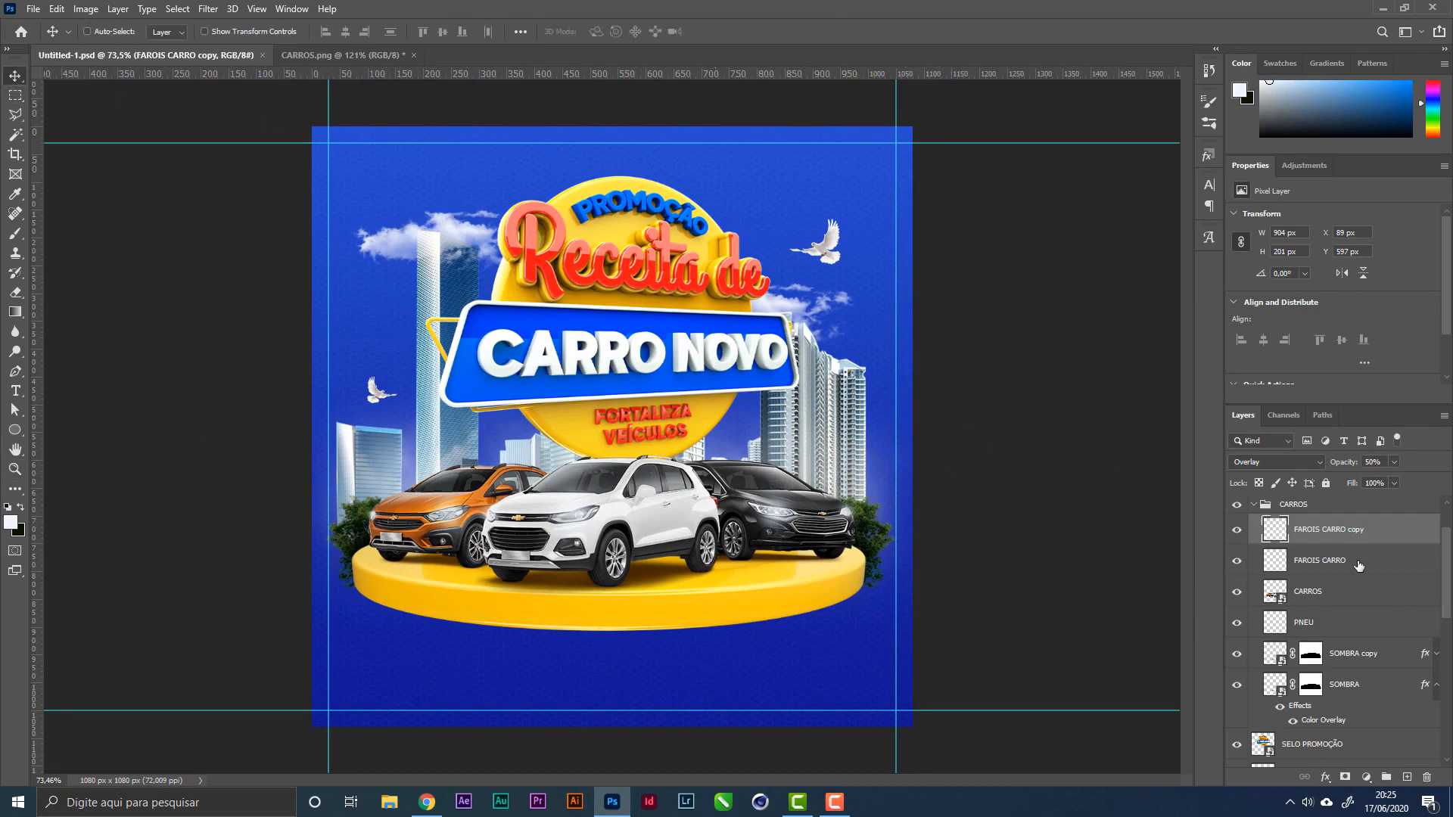
Step: Collapse the CARROS and ÁRVORES groups and create a new empty layer above the CARROS group
{"action": "left_click", "coordinate": [1254, 504]}
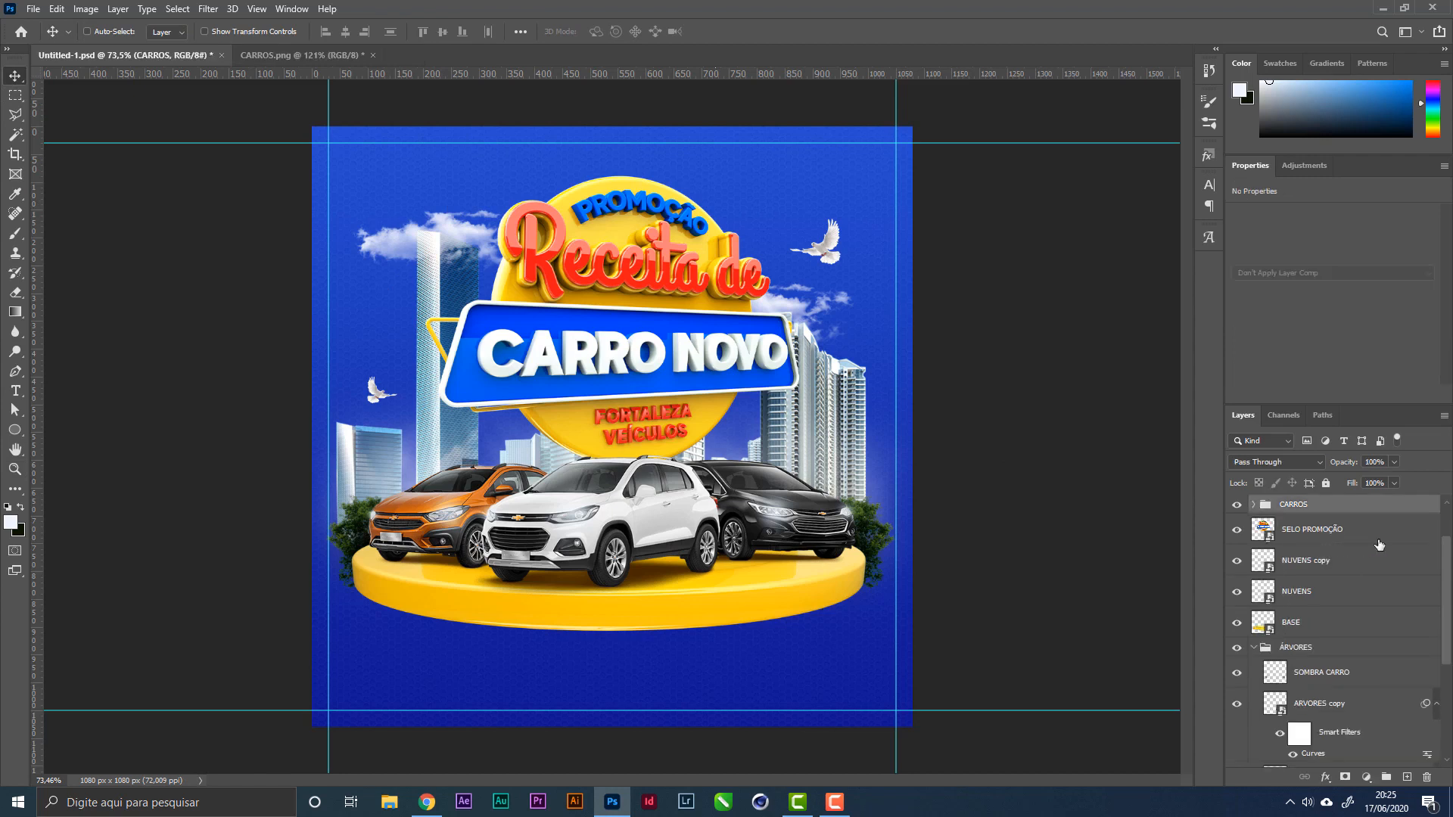
{"action": "left_click", "coordinate": [1379, 544]}
{"action": "left_click", "coordinate": [1253, 647]}
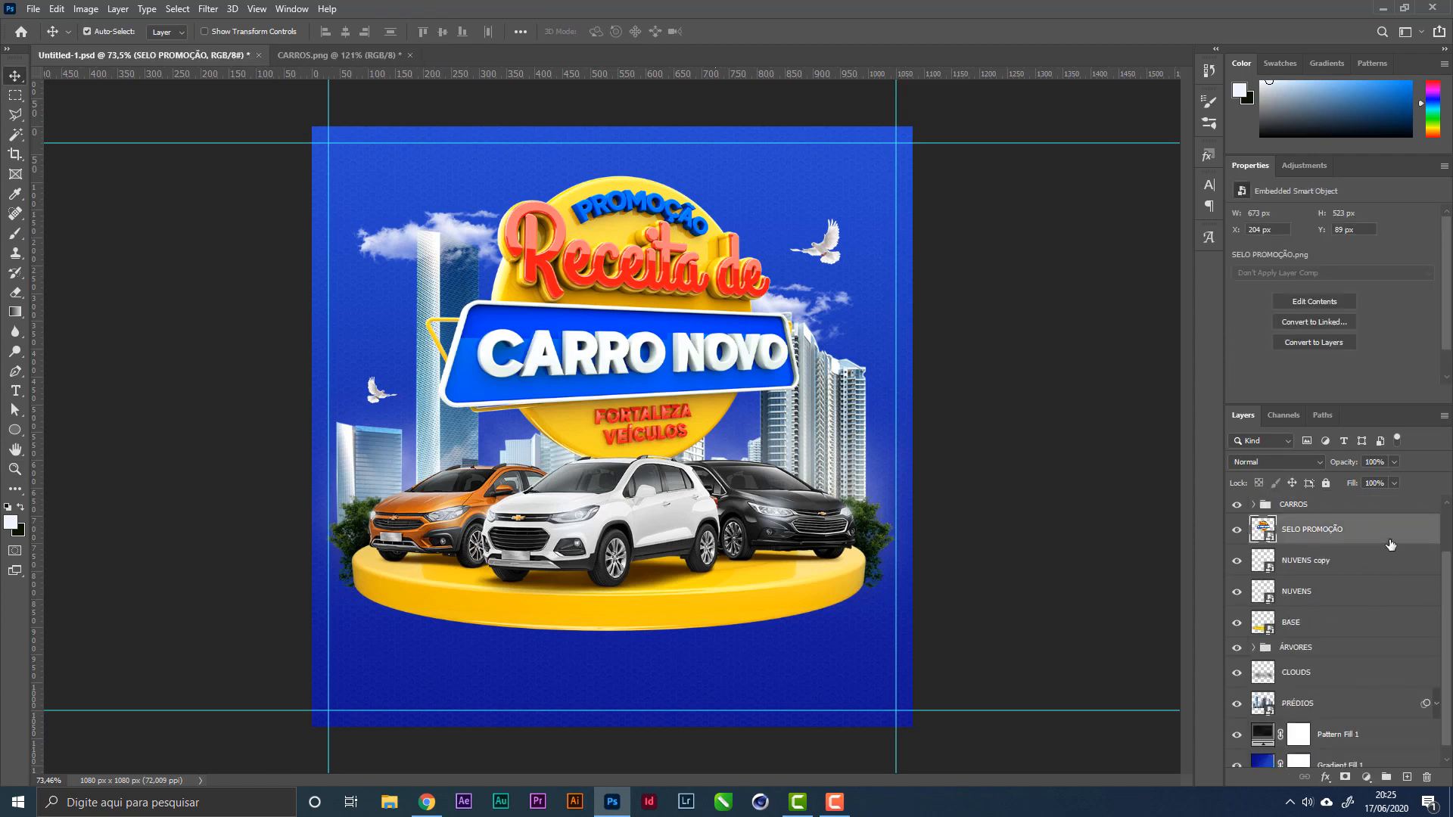
{"action": "left_click", "coordinate": [1359, 504]}
{"action": "left_click", "coordinate": [1407, 777]}
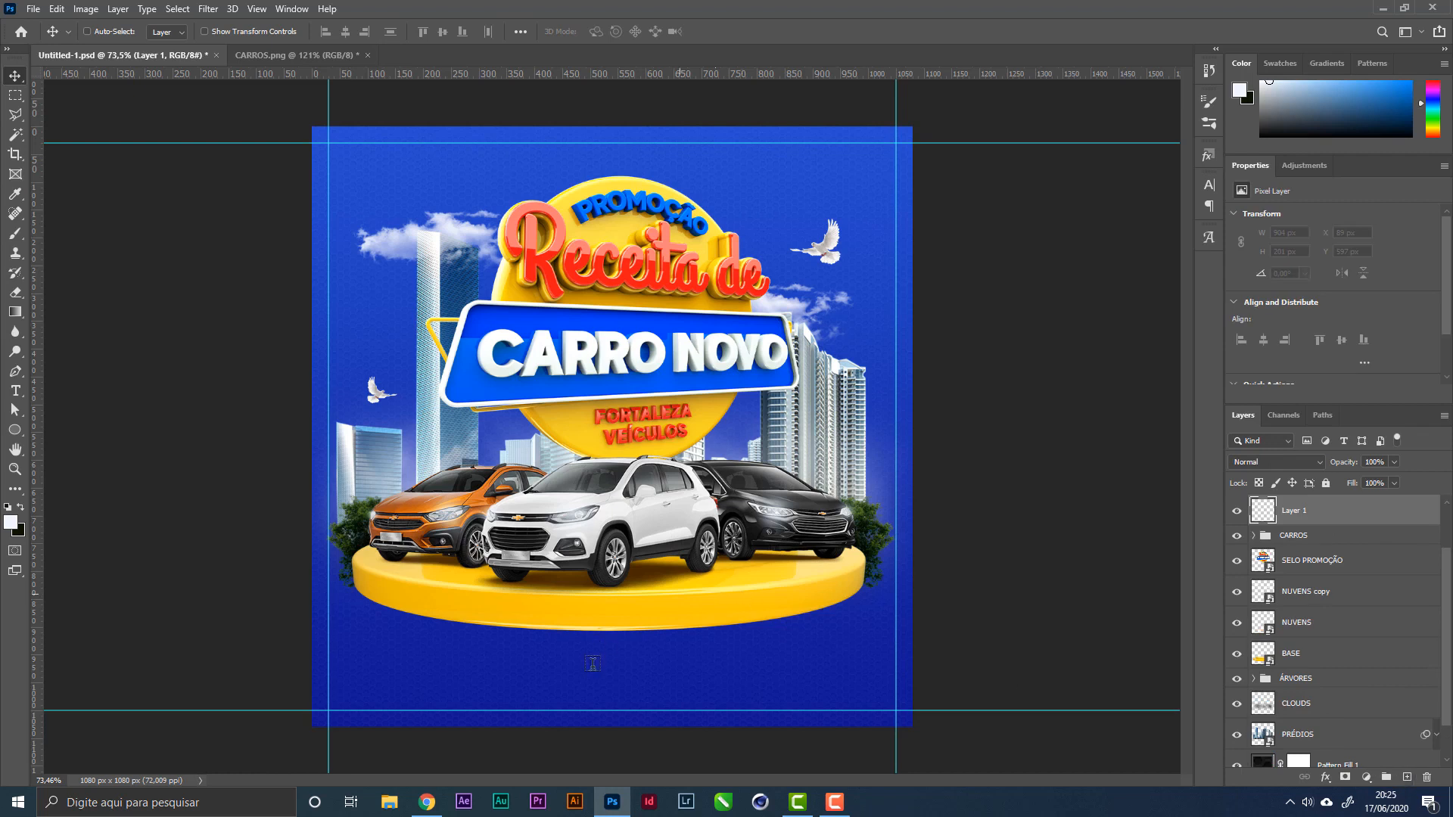
Step: Add the two-line text "concorra a" / "1 carro zero por dia" in the blue area below the yellow base
{"action": "key", "text": "t"}
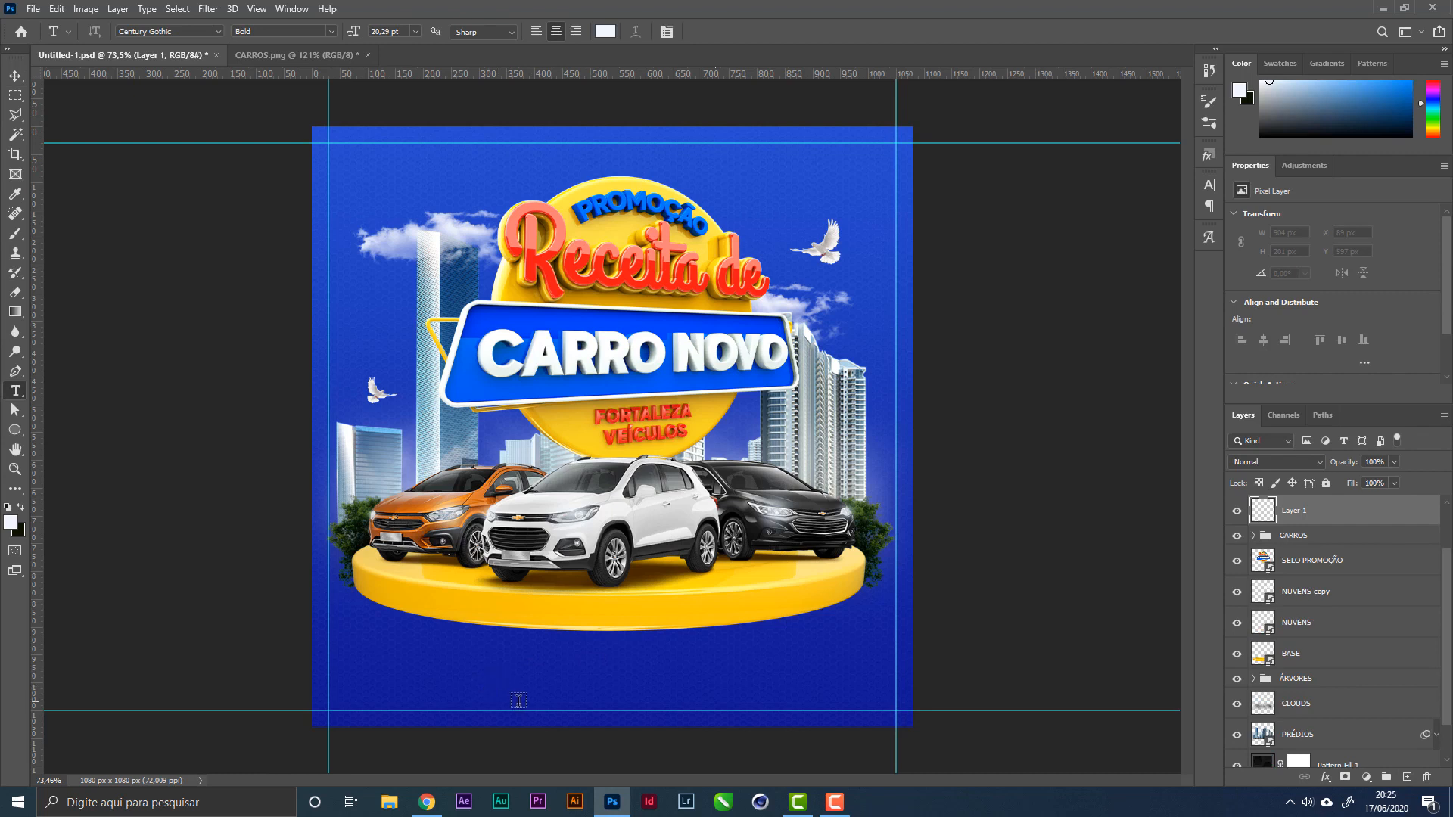
{"action": "left_click", "coordinate": [519, 673]}
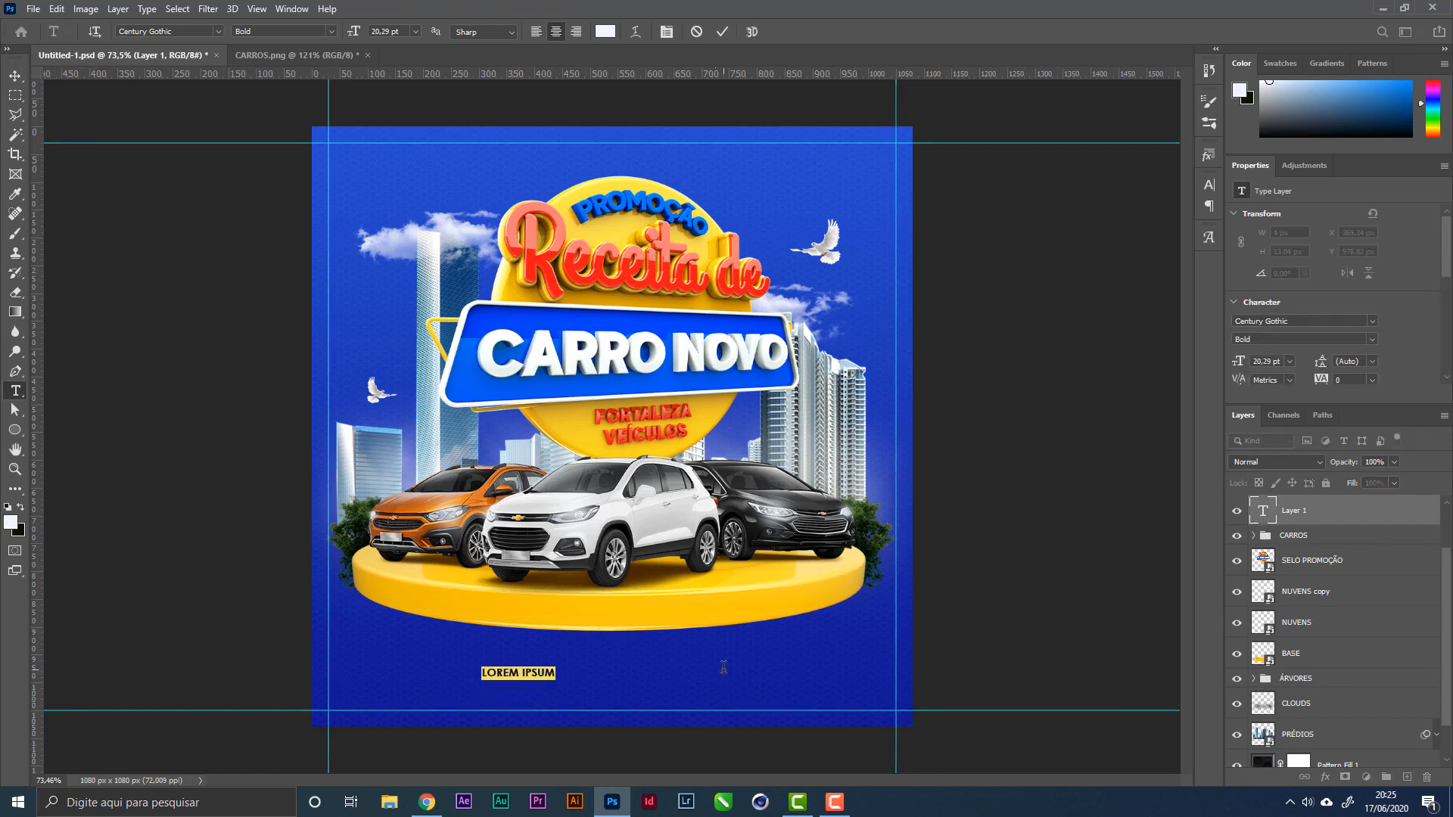
{"action": "type", "text": "concorra a"}
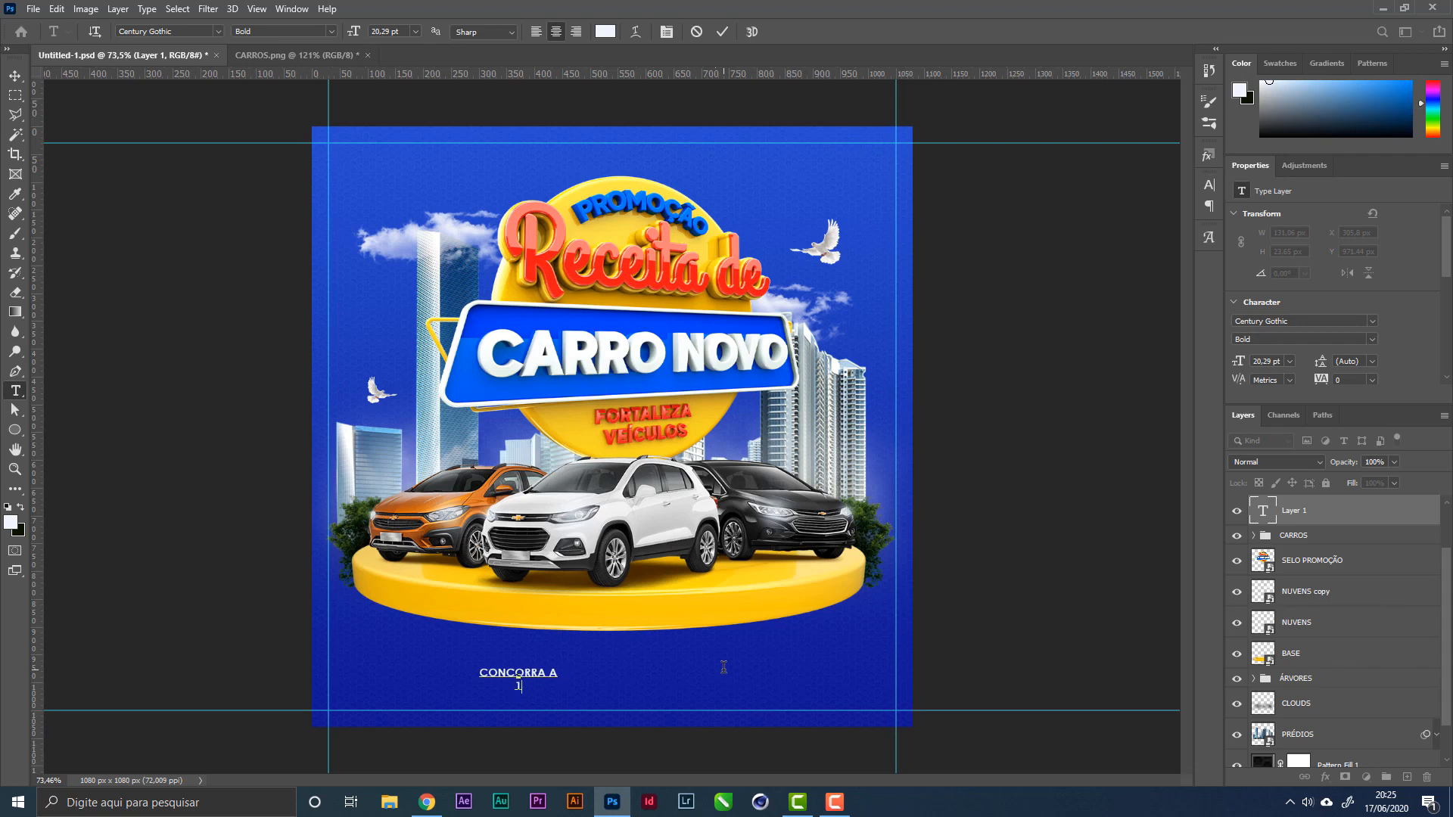
{"action": "type", "text": "1 carro zero por dia"}
{"action": "left_click", "coordinate": [15, 76]}
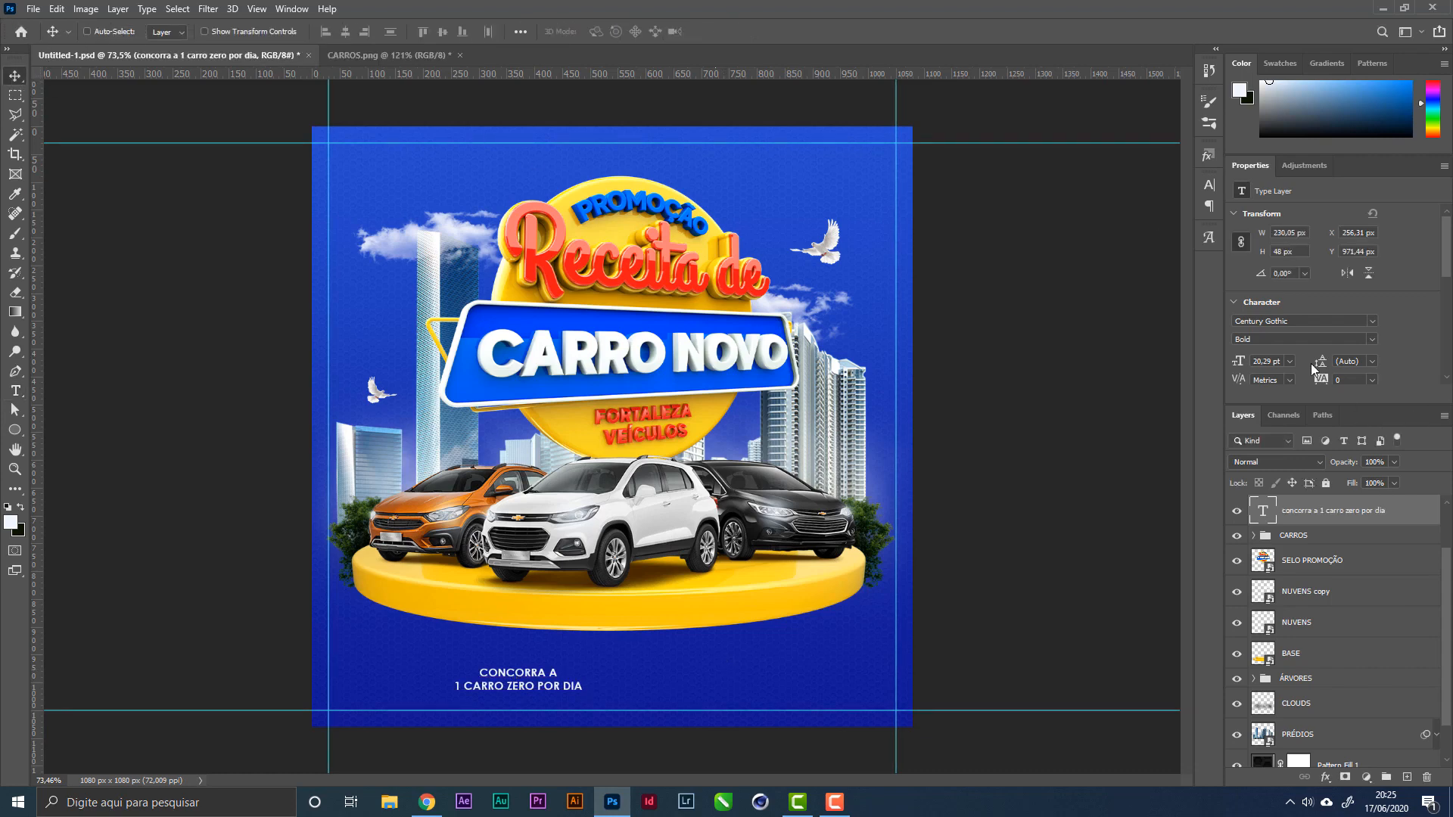
Step: Change the font of the "concorra a 1 carro zero por dia" text to Montserrat Black
{"action": "left_click", "coordinate": [1321, 323]}
{"action": "type", "text": "mont"}
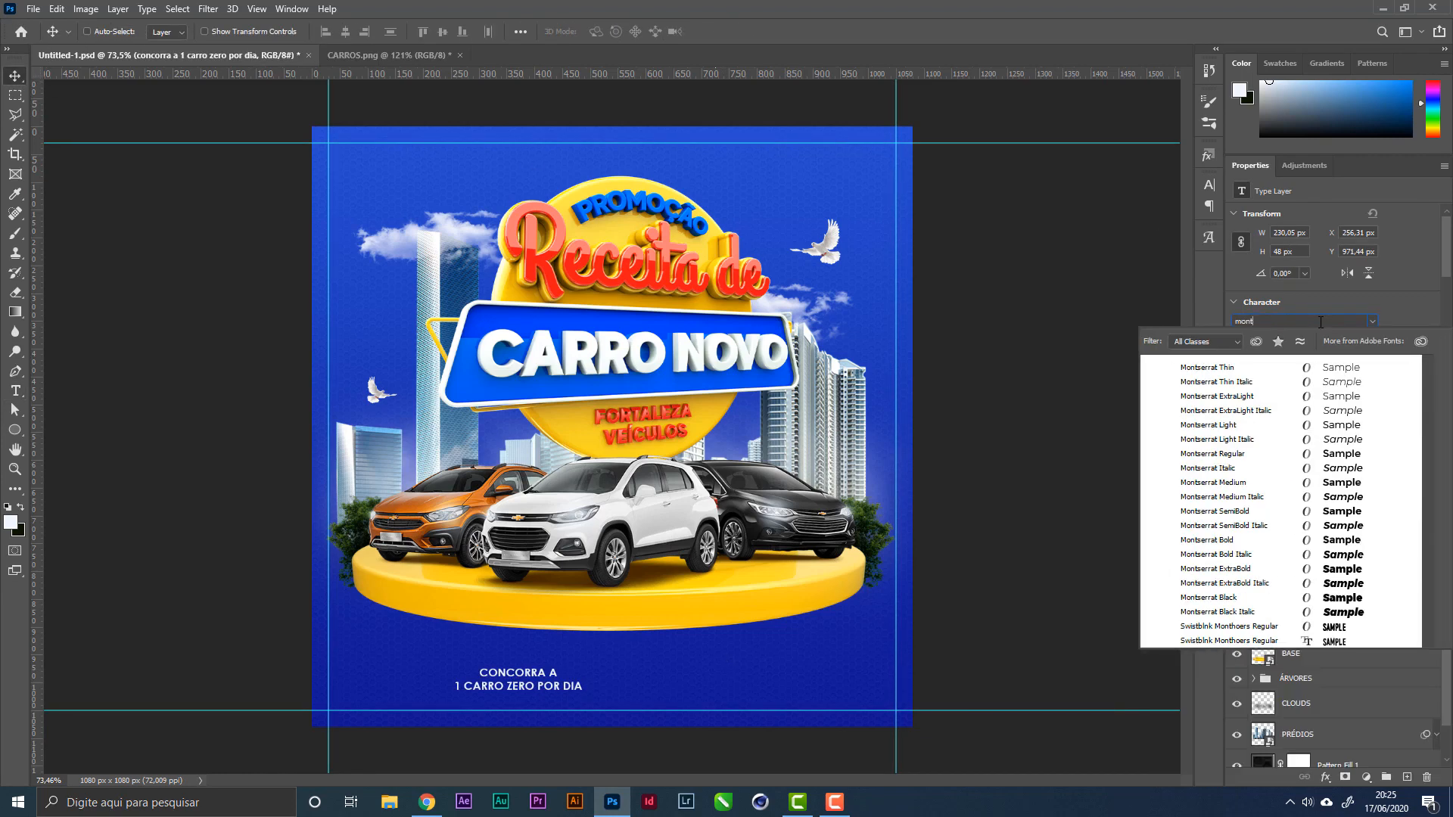
{"action": "left_click", "coordinate": [1366, 598]}
Step: Enlarge the text to about 30.64 pt, place it centrally below the yellow base just above the lower guide, and save the document
{"action": "mouse_move", "coordinate": [713, 697]}
{"action": "left_mouse_down"}
{"action": "mouse_move", "coordinate": [772, 691]}
{"action": "mouse_move", "coordinate": [705, 691]}
{"action": "left_mouse_up"}
{"action": "key", "text": "ctrl+t"}
{"action": "key", "text": "Return"}
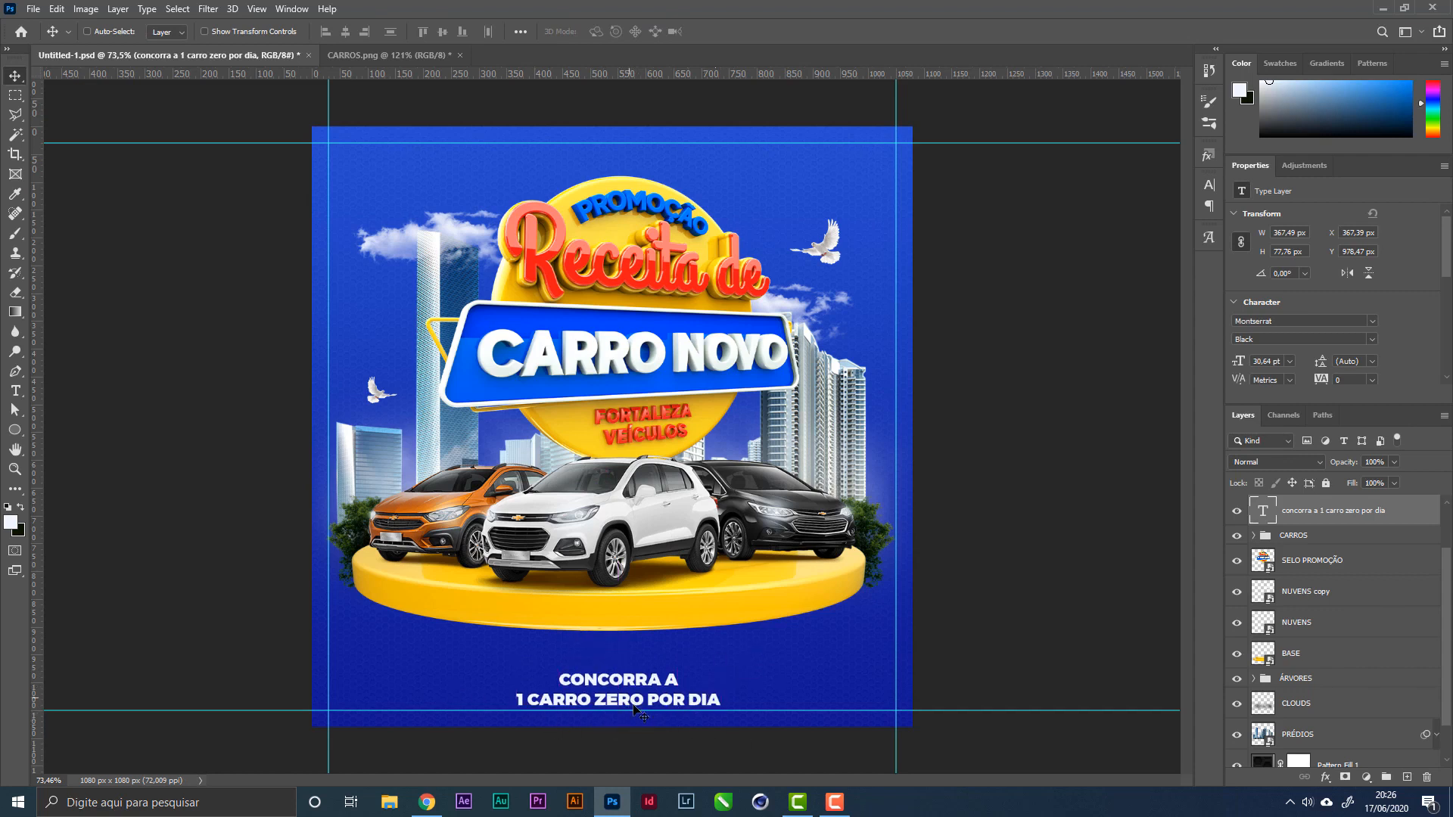
{"action": "key", "text": "ctrl+s"}
Step: Reduce the size of the text's first line, "CONCORRA A", to 23 pt
{"action": "key", "text": "t"}
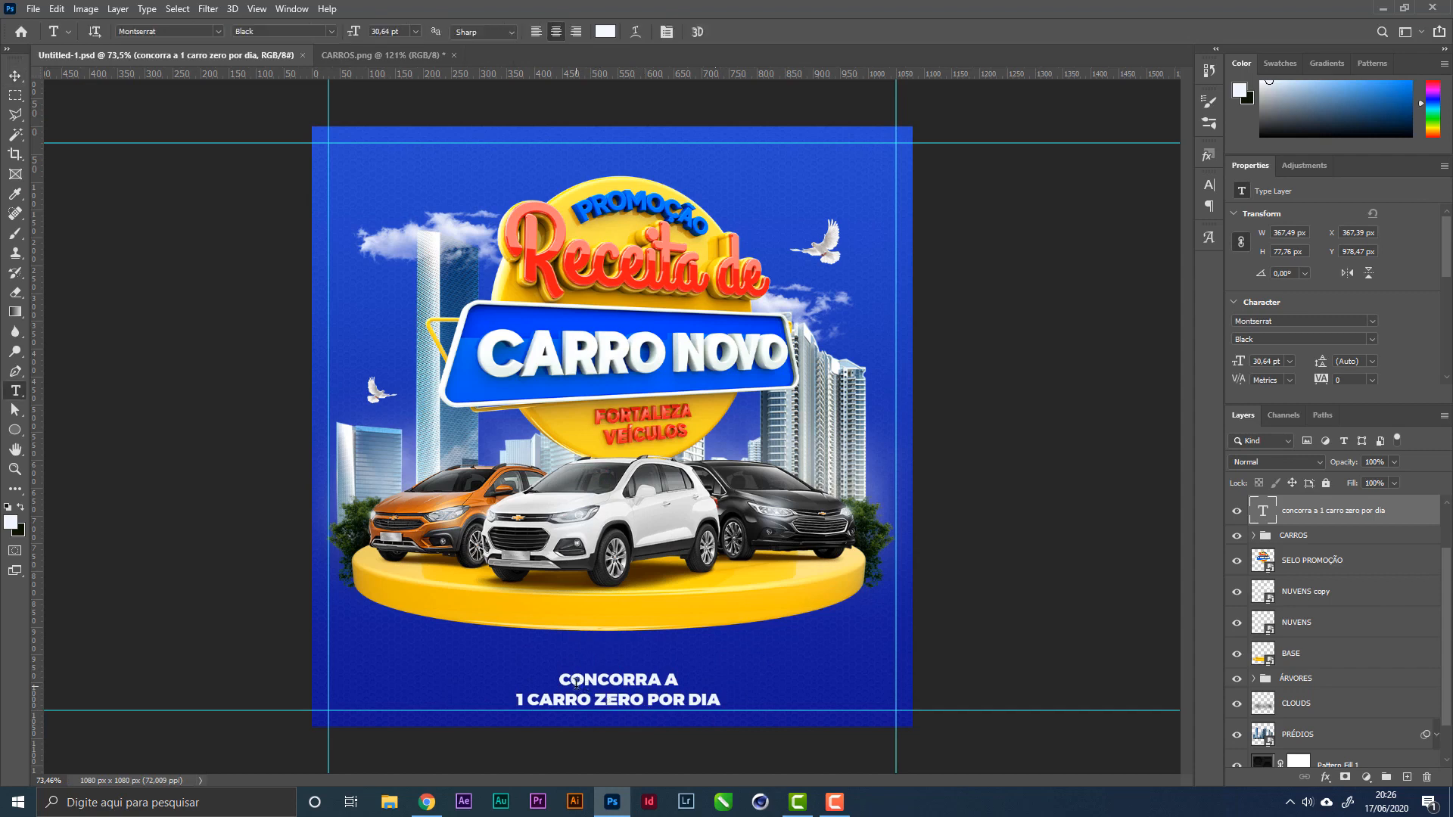
{"action": "left_click", "coordinate": [576, 684]}
{"action": "left_click_drag", "start_coordinate": [560, 681], "coordinate": [707, 681]}
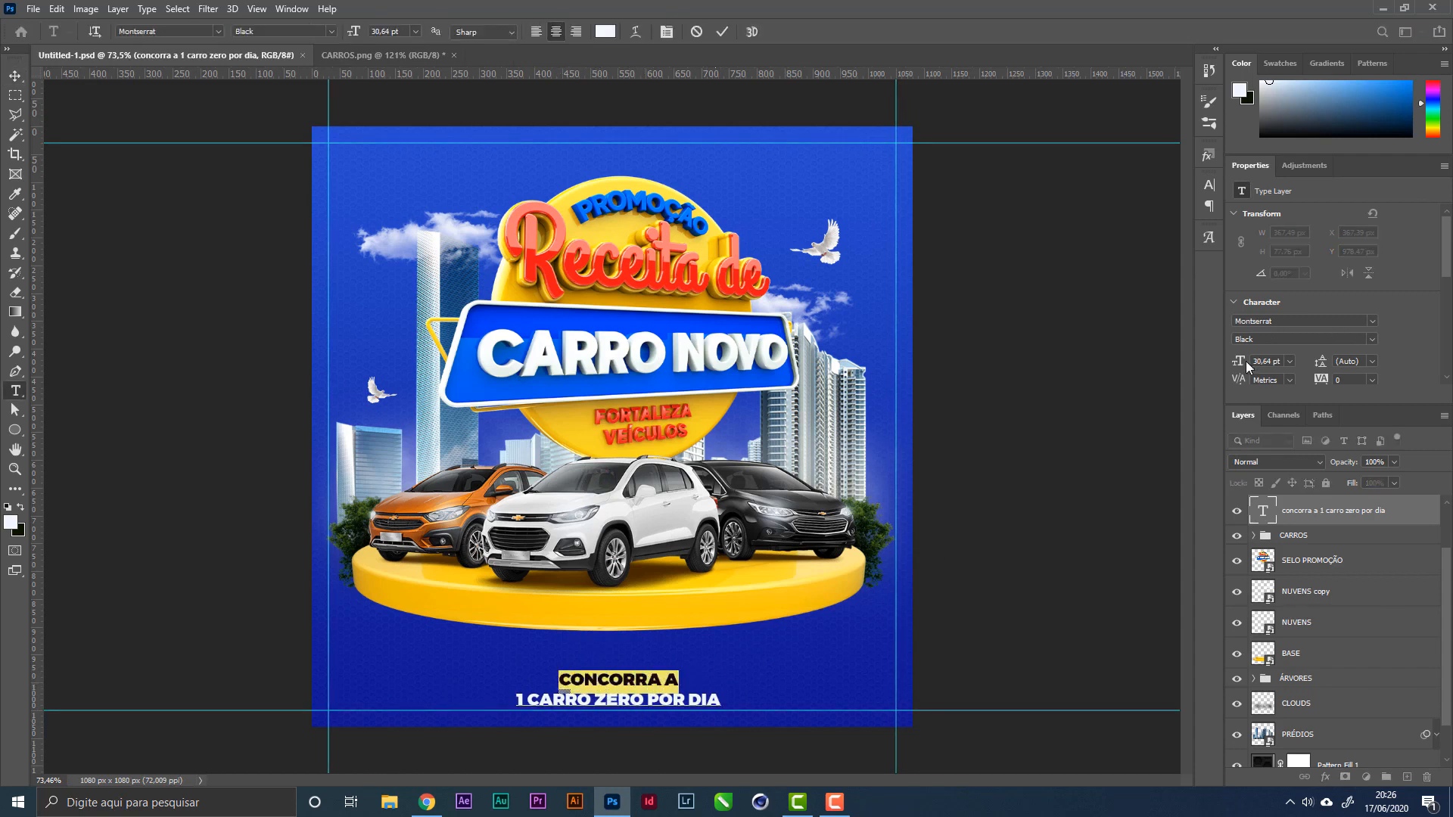
{"action": "left_click_drag", "start_coordinate": [1244, 365], "coordinate": [1238, 365]}
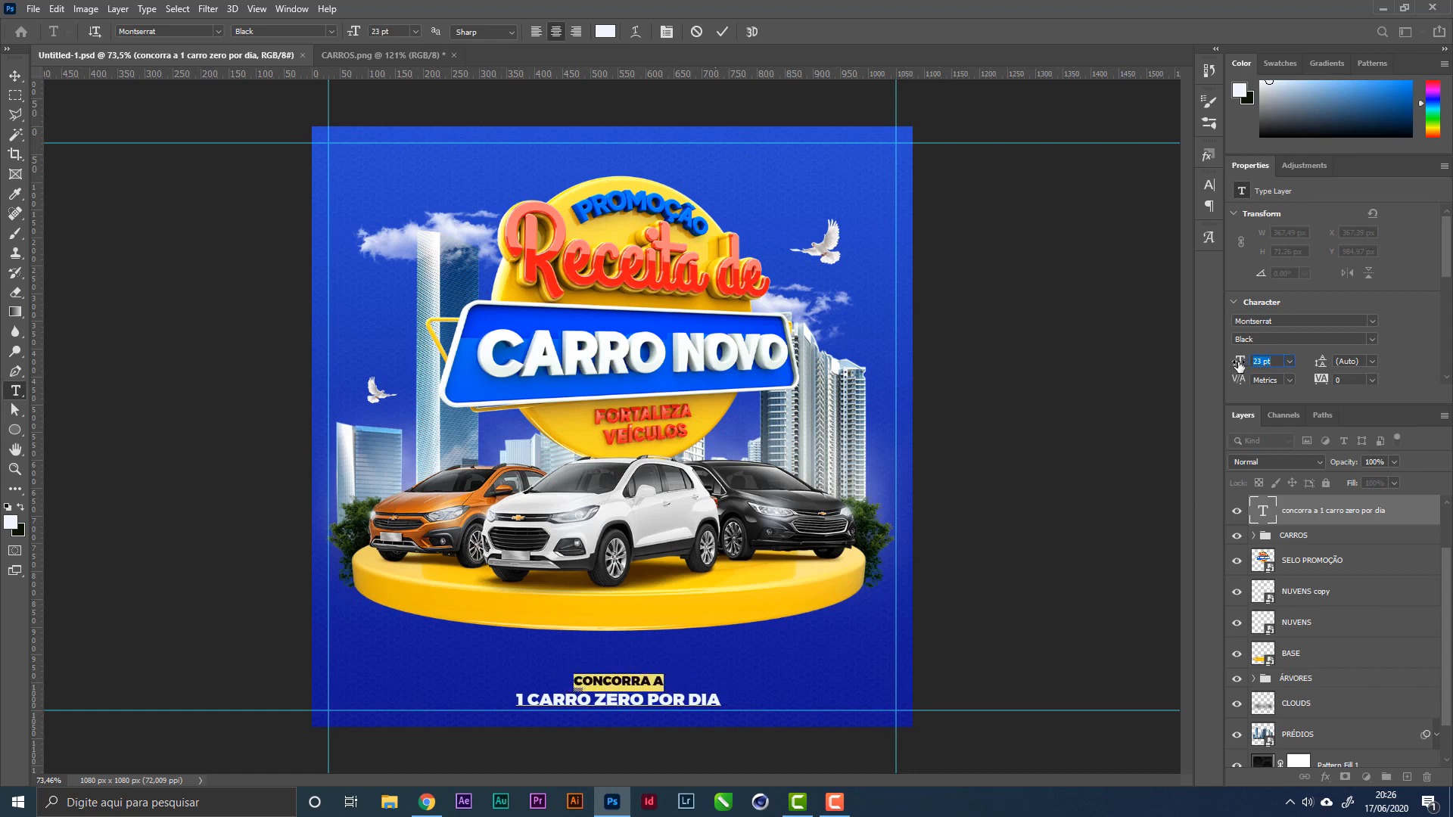
Step: Recolor the text's second line, "1 CARRO ZERO POR DIA", to yellow ffd200 and commit the text edit
{"action": "left_click", "coordinate": [591, 700]}
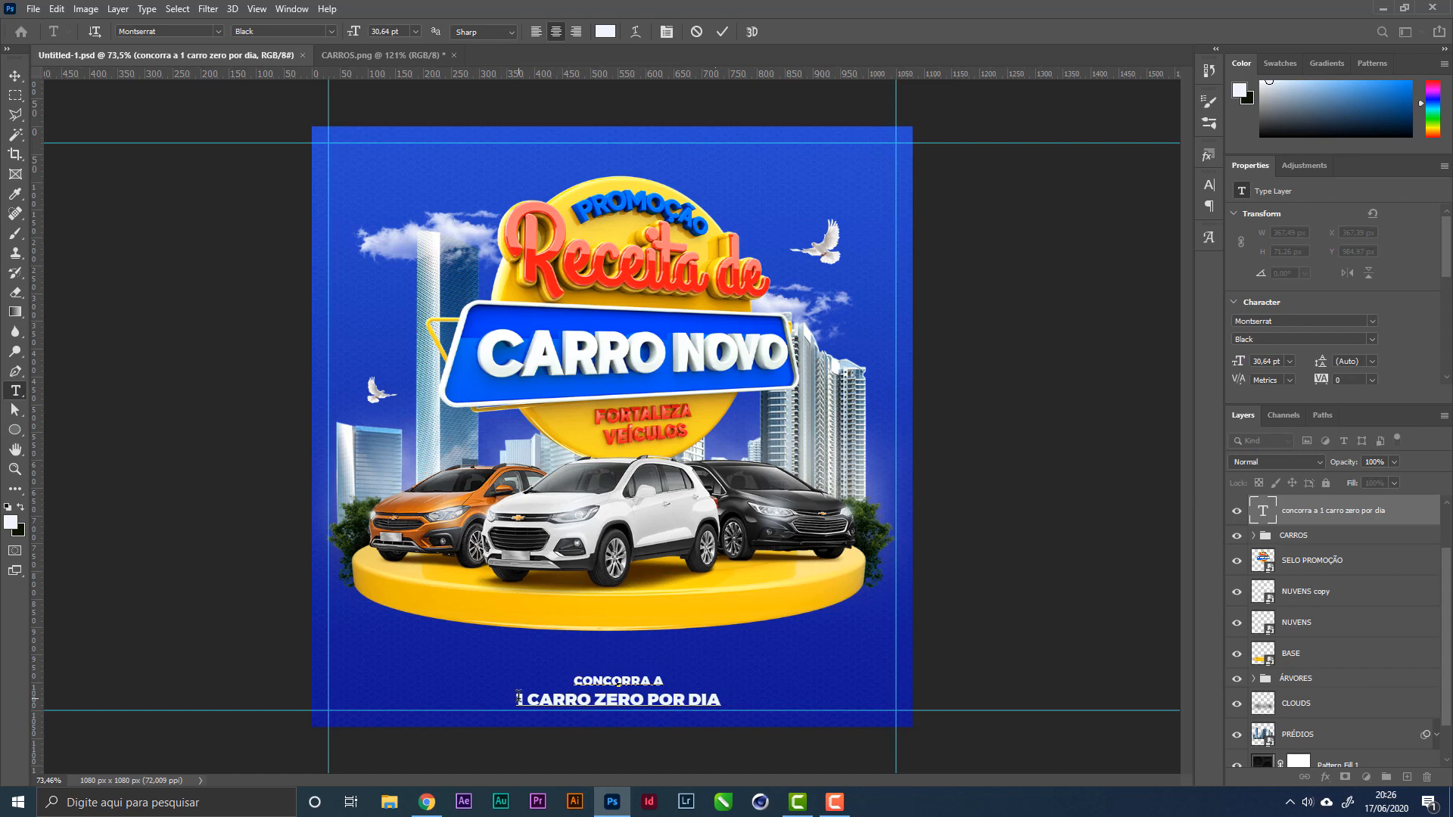
{"action": "left_click_drag", "start_coordinate": [518, 698], "coordinate": [763, 708]}
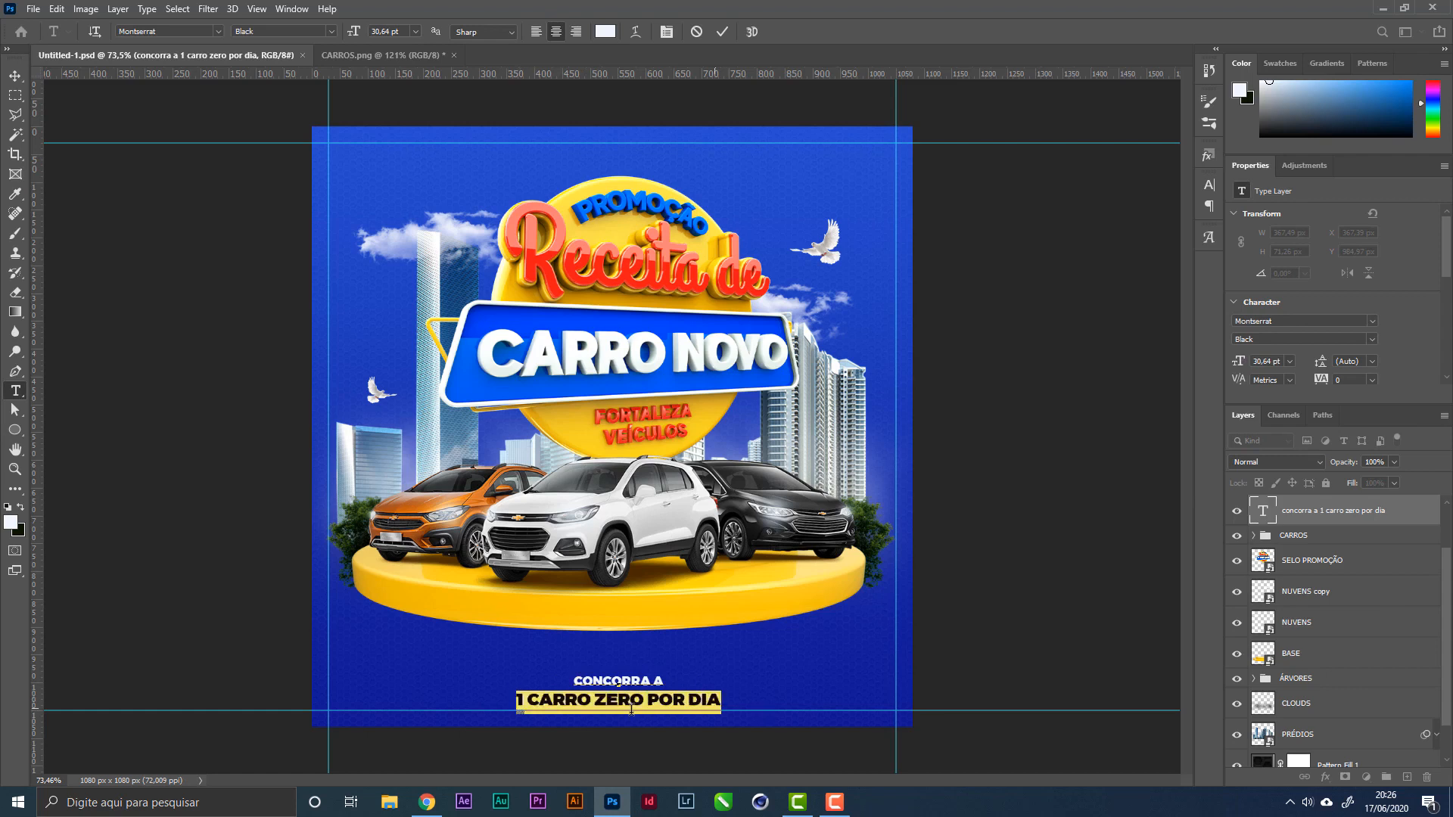
{"action": "scroll", "coordinate": [1403, 306], "scroll_direction": "down", "scroll_amount": 2}
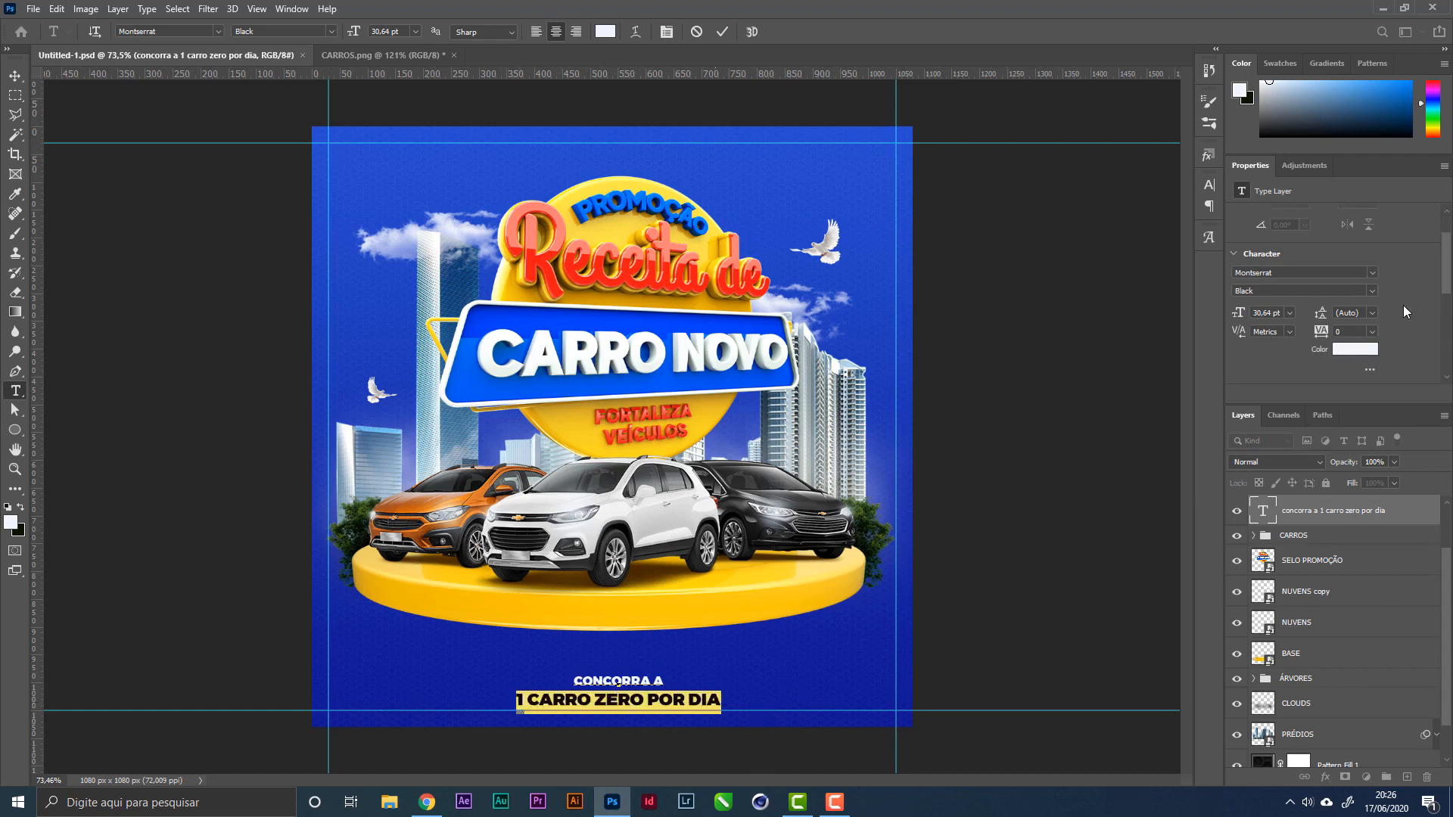
{"action": "left_click", "coordinate": [1355, 349]}
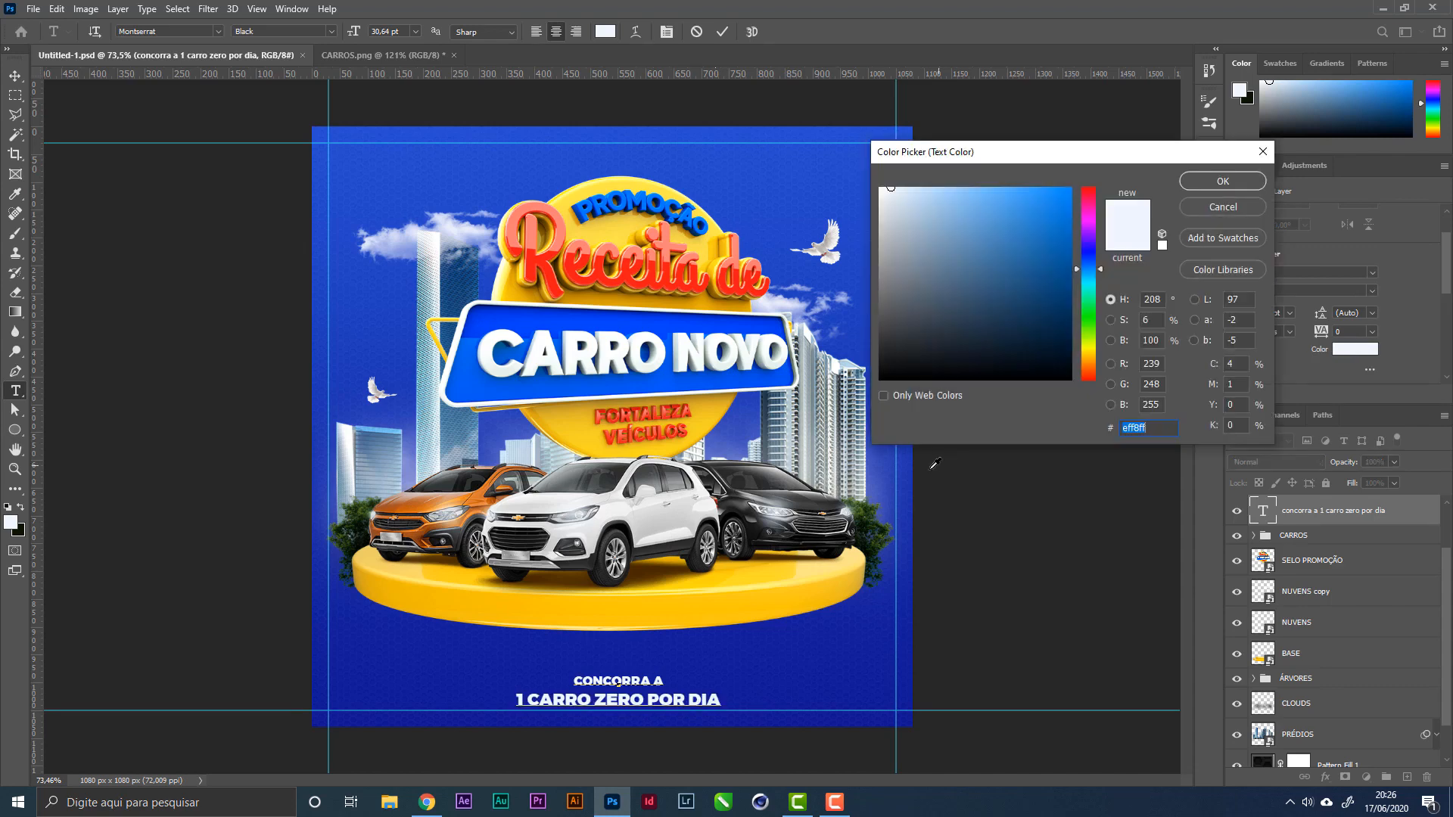
{"action": "left_click", "coordinate": [667, 607]}
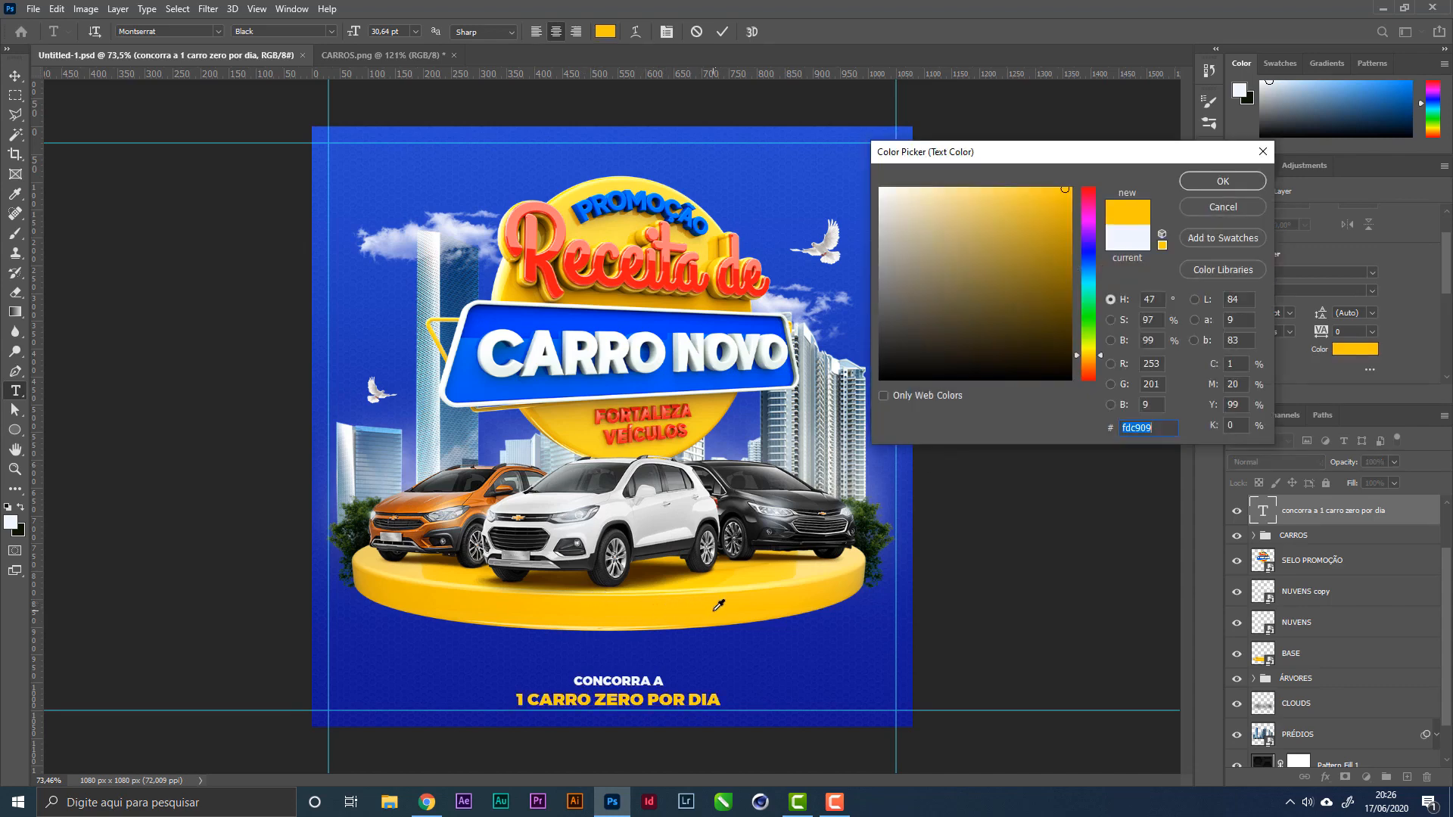
{"action": "left_click", "coordinate": [1076, 192]}
{"action": "left_click_drag", "start_coordinate": [1076, 192], "coordinate": [1102, 164]}
{"action": "left_click_drag", "start_coordinate": [1102, 357], "coordinate": [1106, 351]}
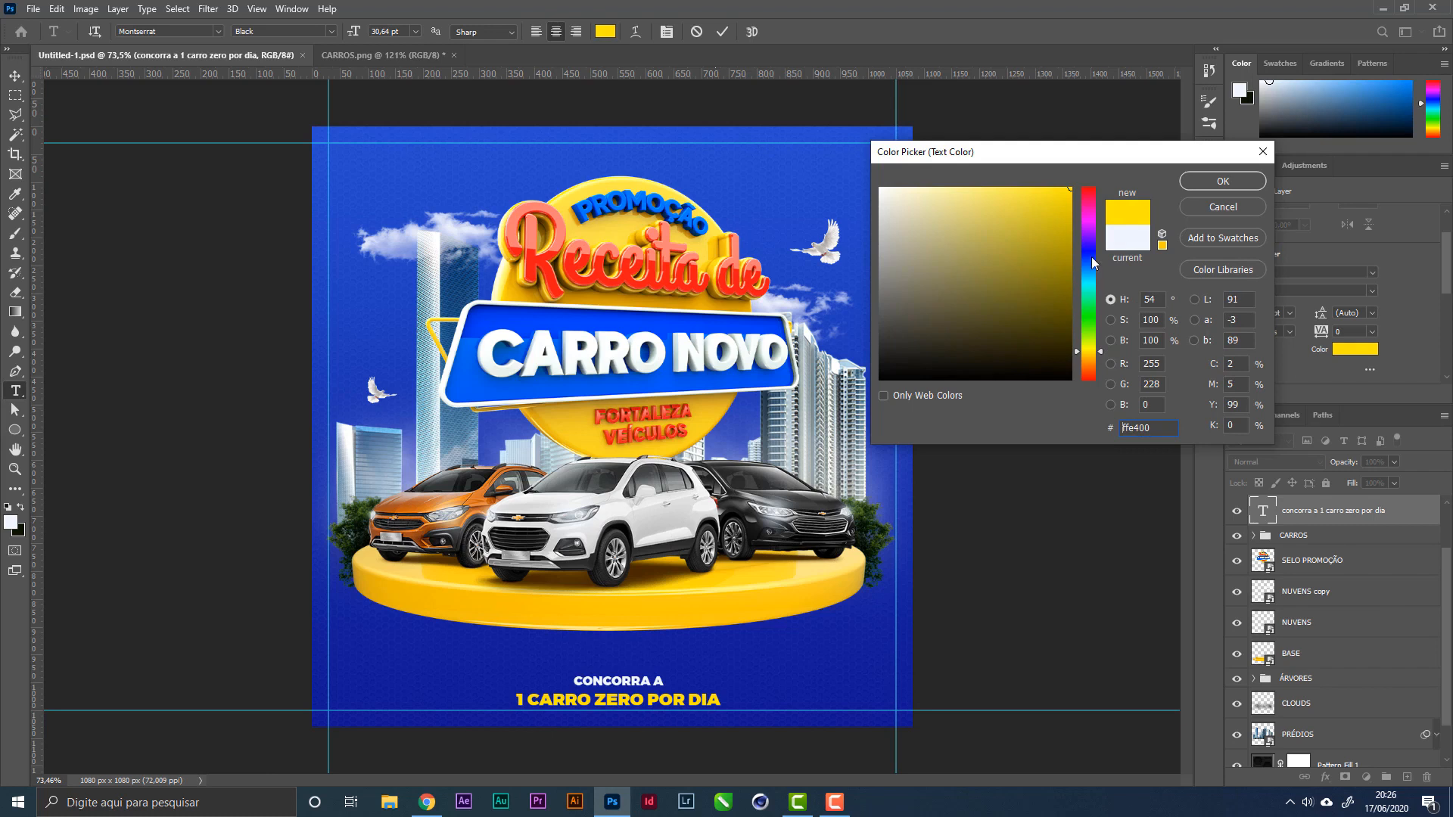
{"action": "left_click_drag", "start_coordinate": [1100, 351], "coordinate": [1101, 353]}
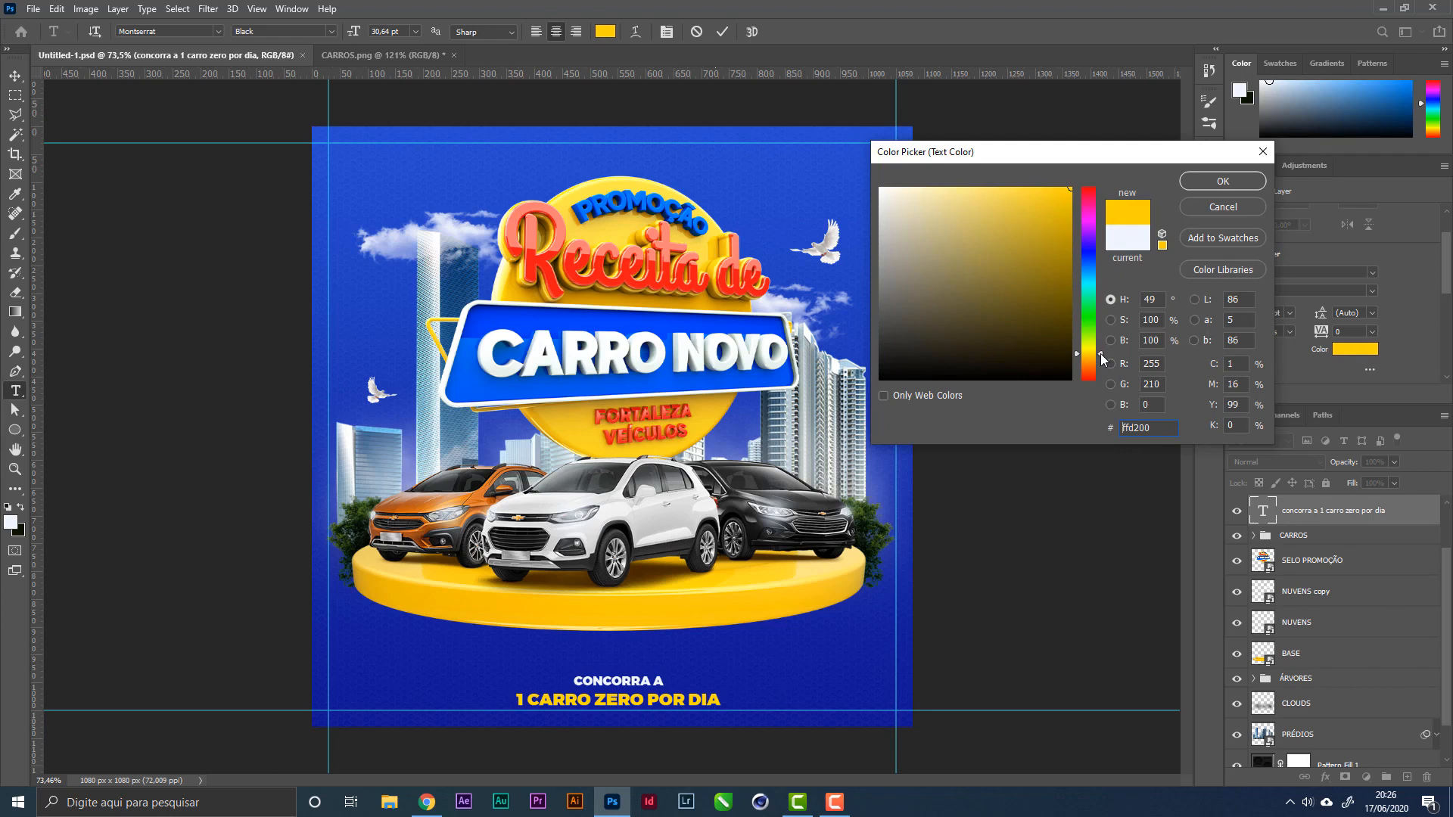
{"action": "left_click", "coordinate": [1245, 185]}
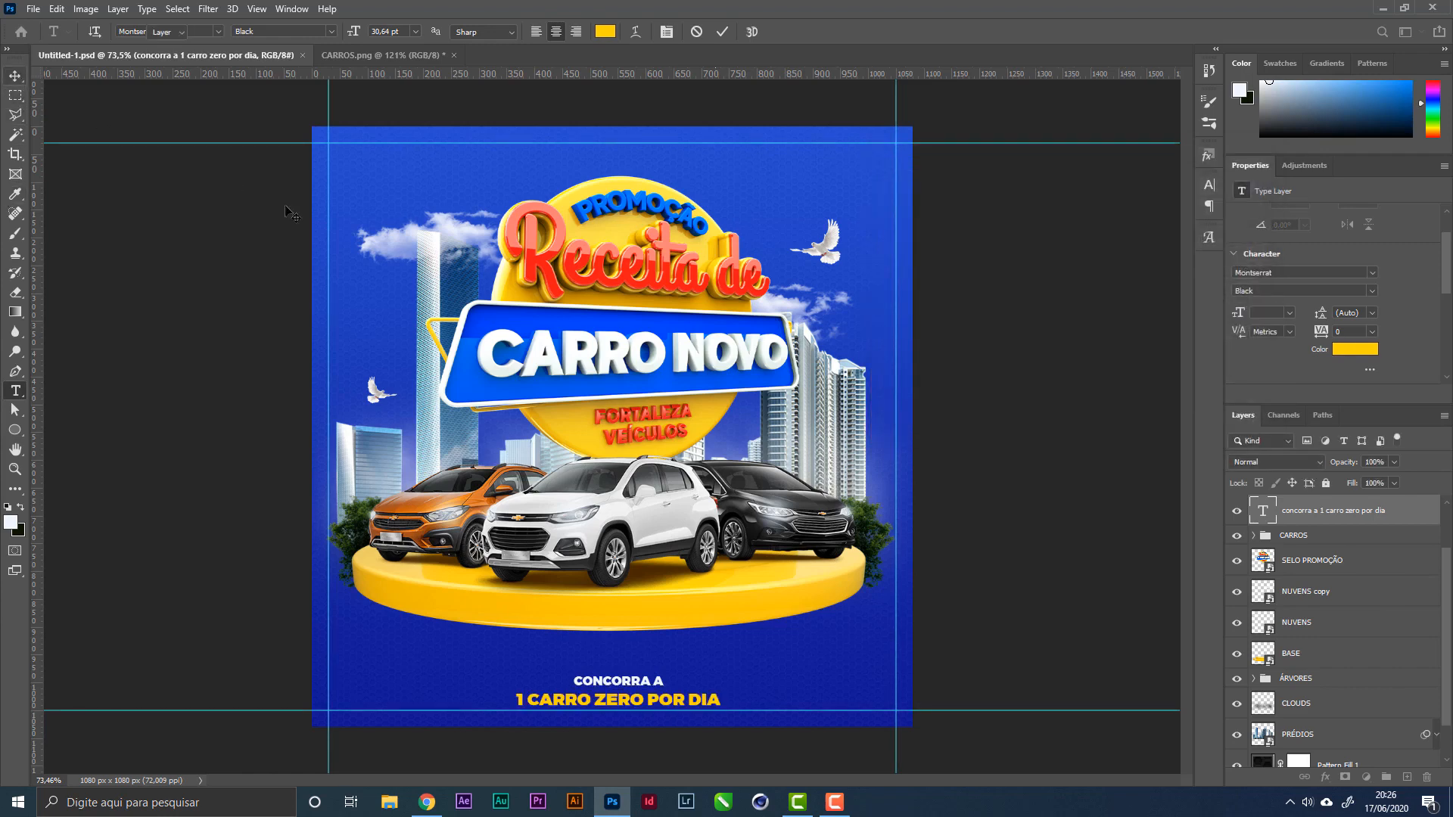
{"action": "key", "text": "ctrl+Return"}
{"action": "key", "text": "v"}
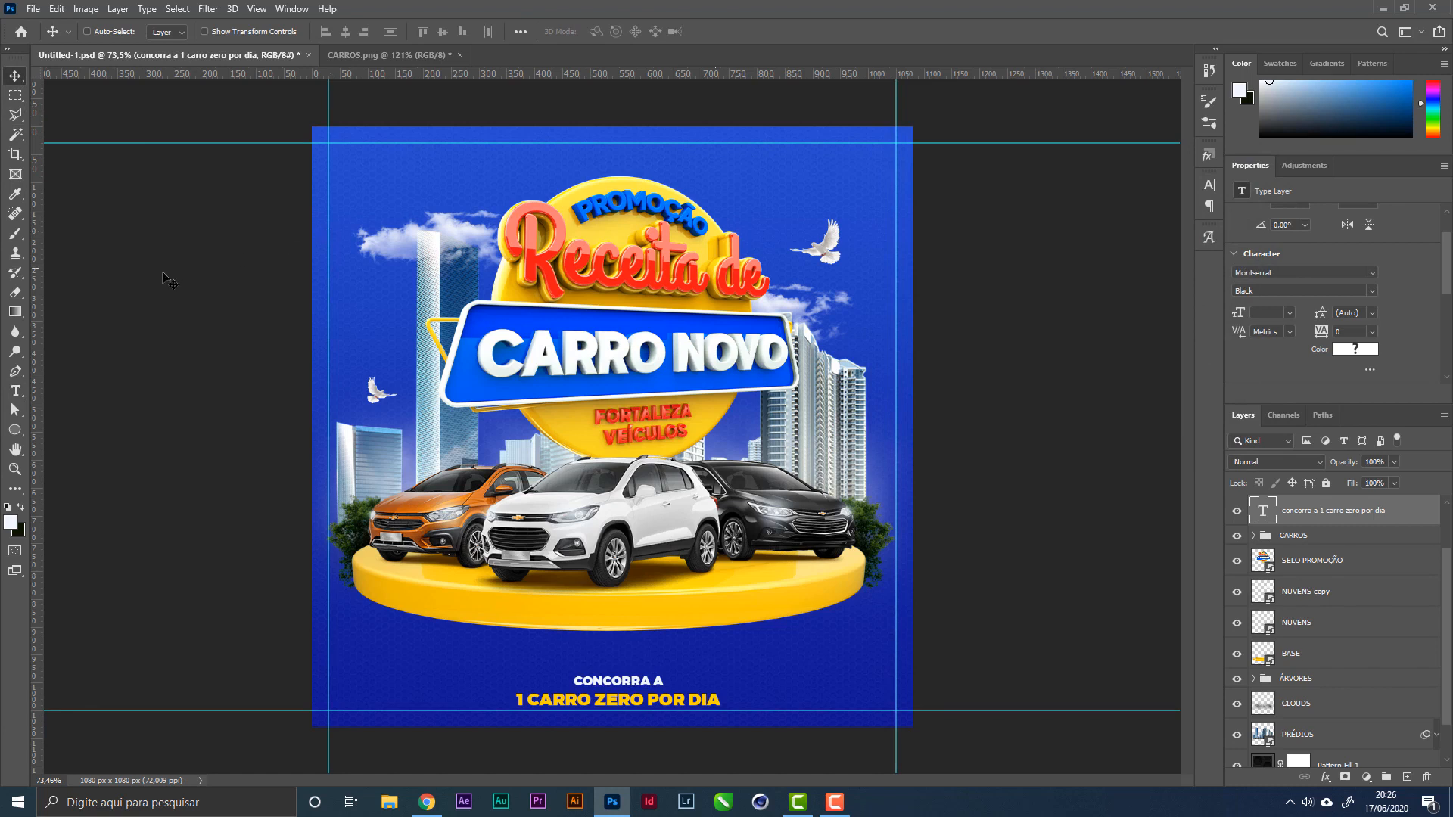
Step: Enlarge the whole "CONCORRA A 1 CARRO ZERO POR DIA" text block slightly around its center
{"action": "key", "text": "ctrl+t"}
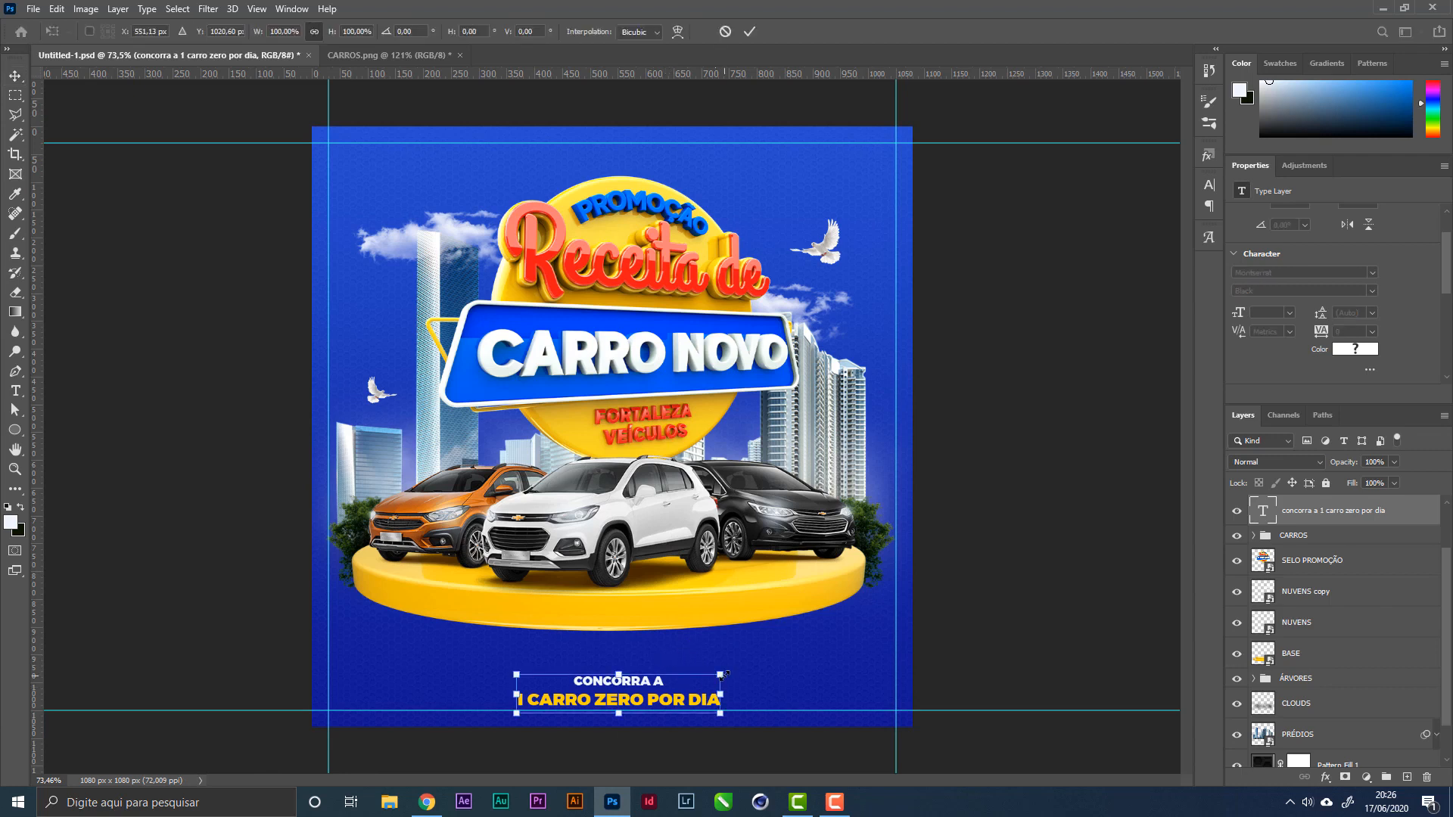
{"action": "left_click_drag", "start_coordinate": [725, 672], "coordinate": [733, 673]}
{"action": "key", "text": "Return"}
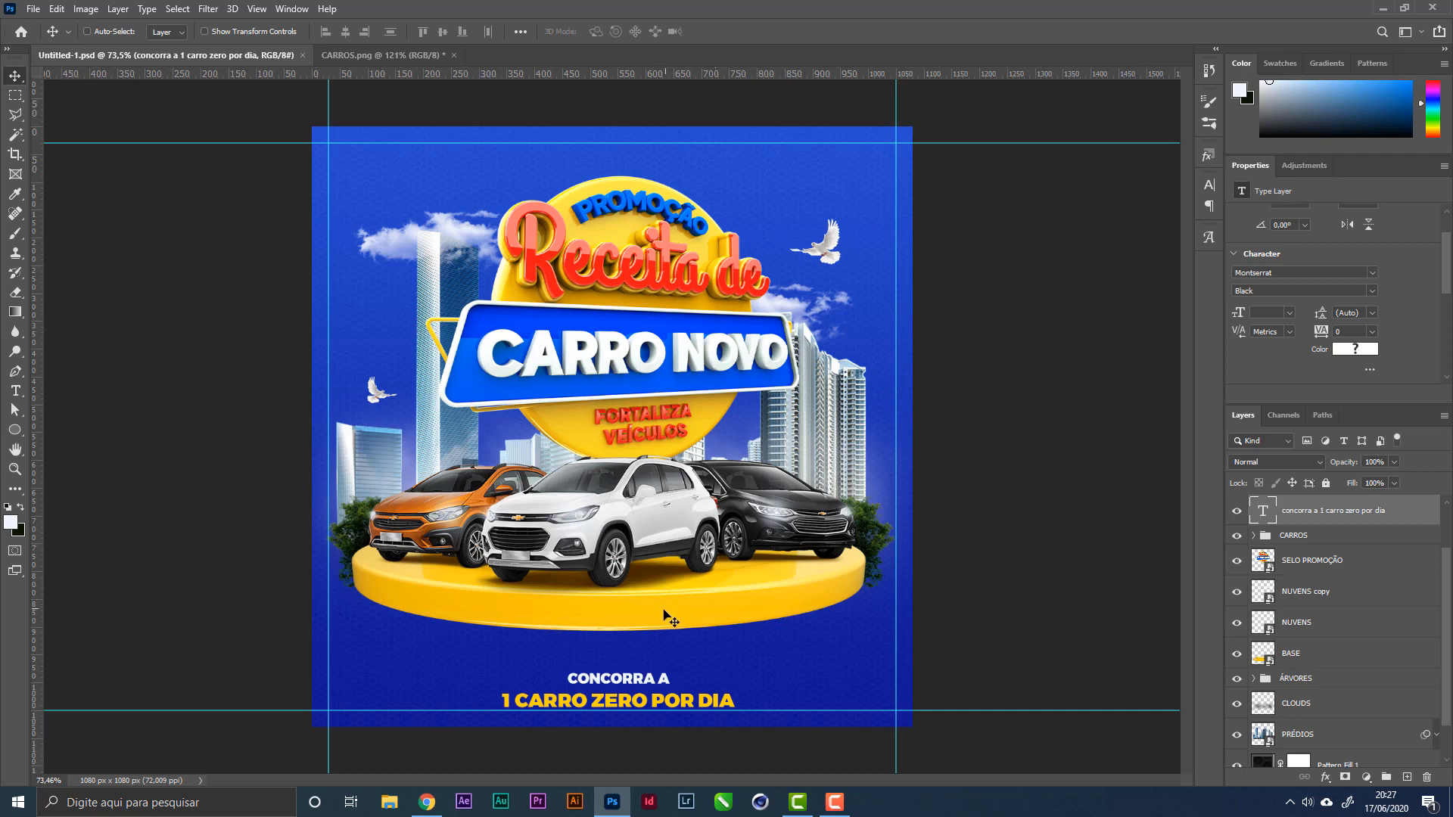
Step: Add a layer directly above ÁRVORES and draw an ellipse about 937 by 116 px behind the lower part of the yellow base
{"action": "right_click", "coordinate": [717, 612]}
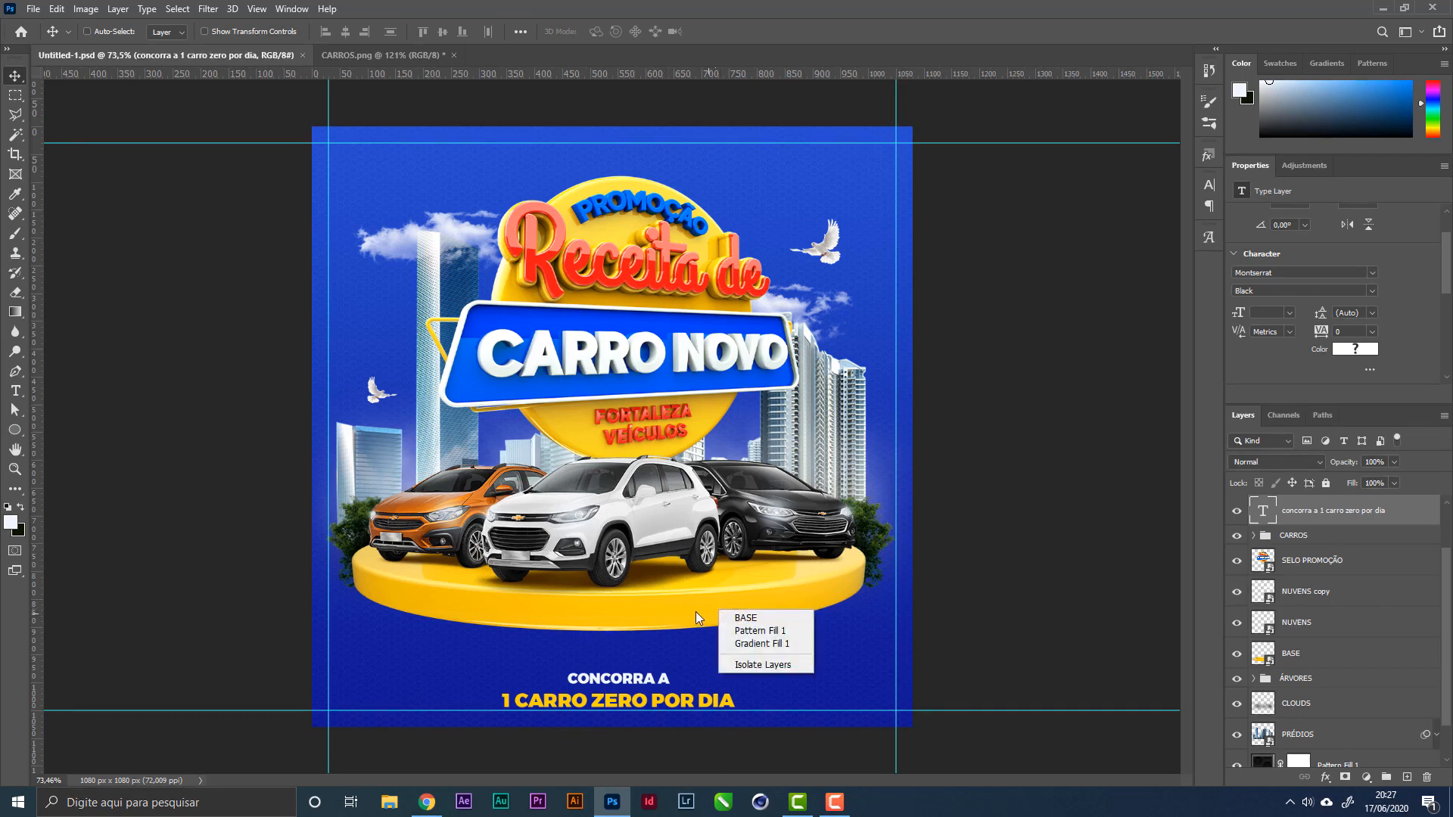
{"action": "left_click", "coordinate": [734, 616]}
{"action": "left_click", "coordinate": [1349, 680]}
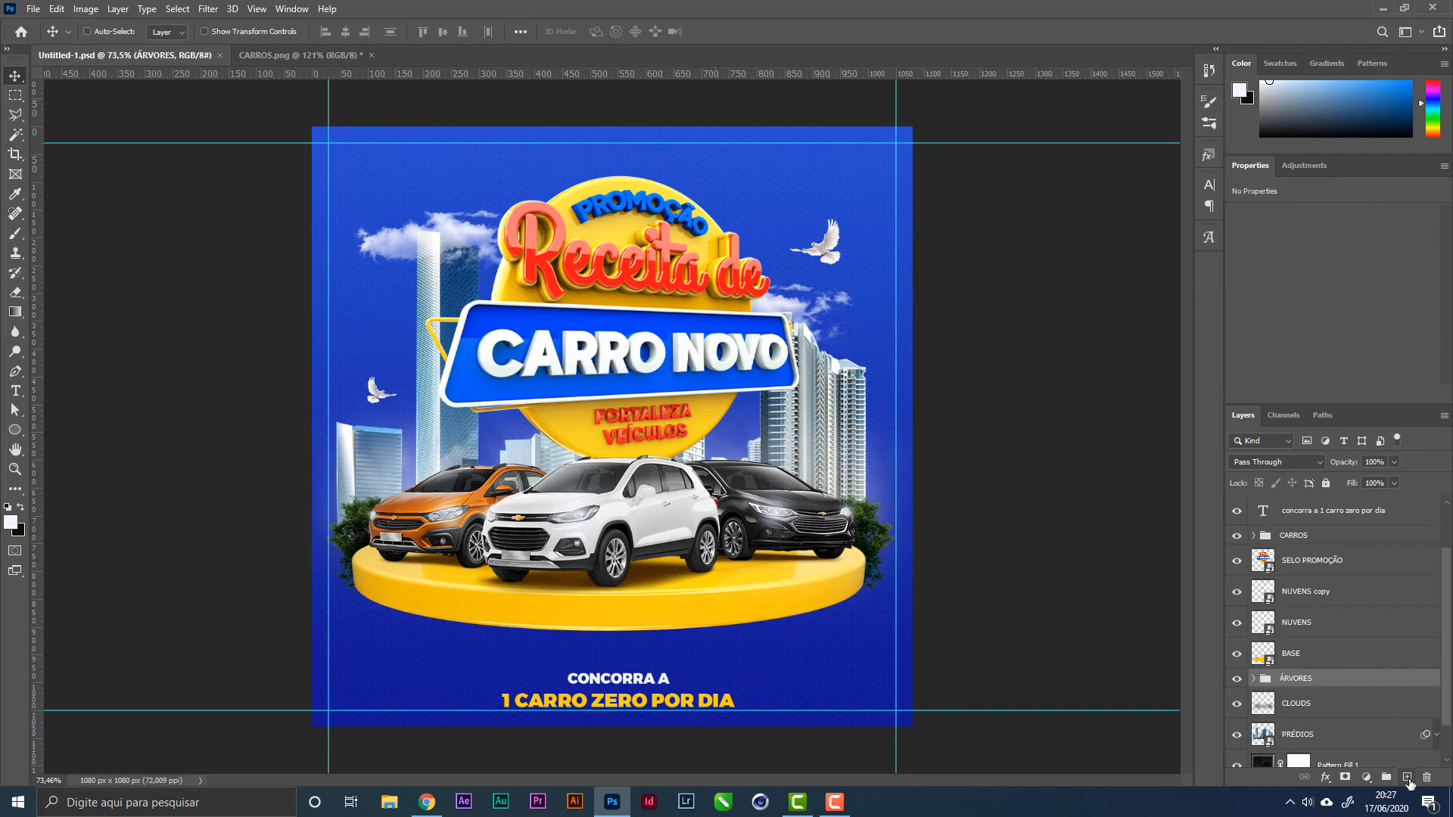
{"action": "left_click", "coordinate": [1409, 781]}
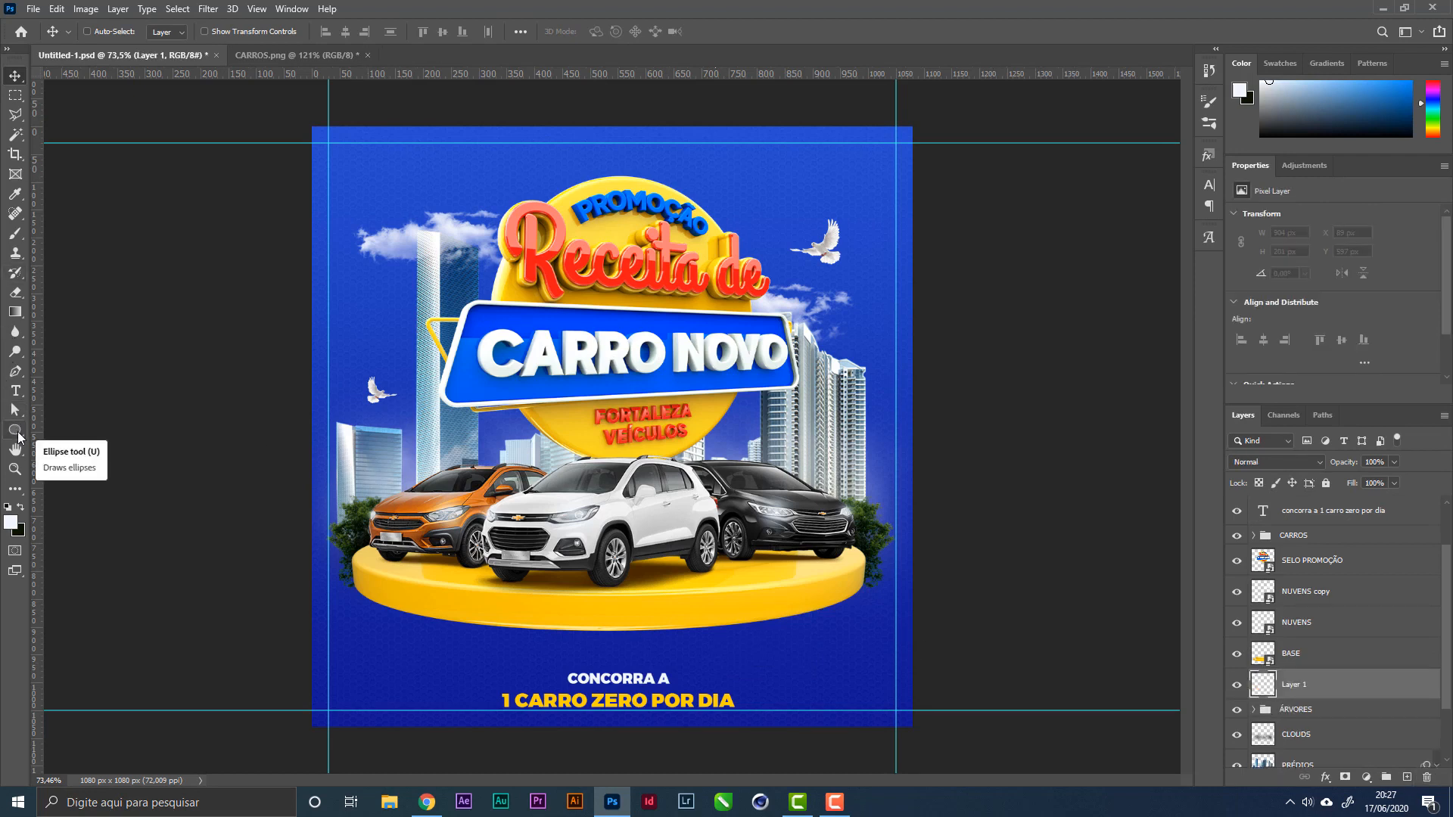
{"action": "left_click", "coordinate": [15, 431]}
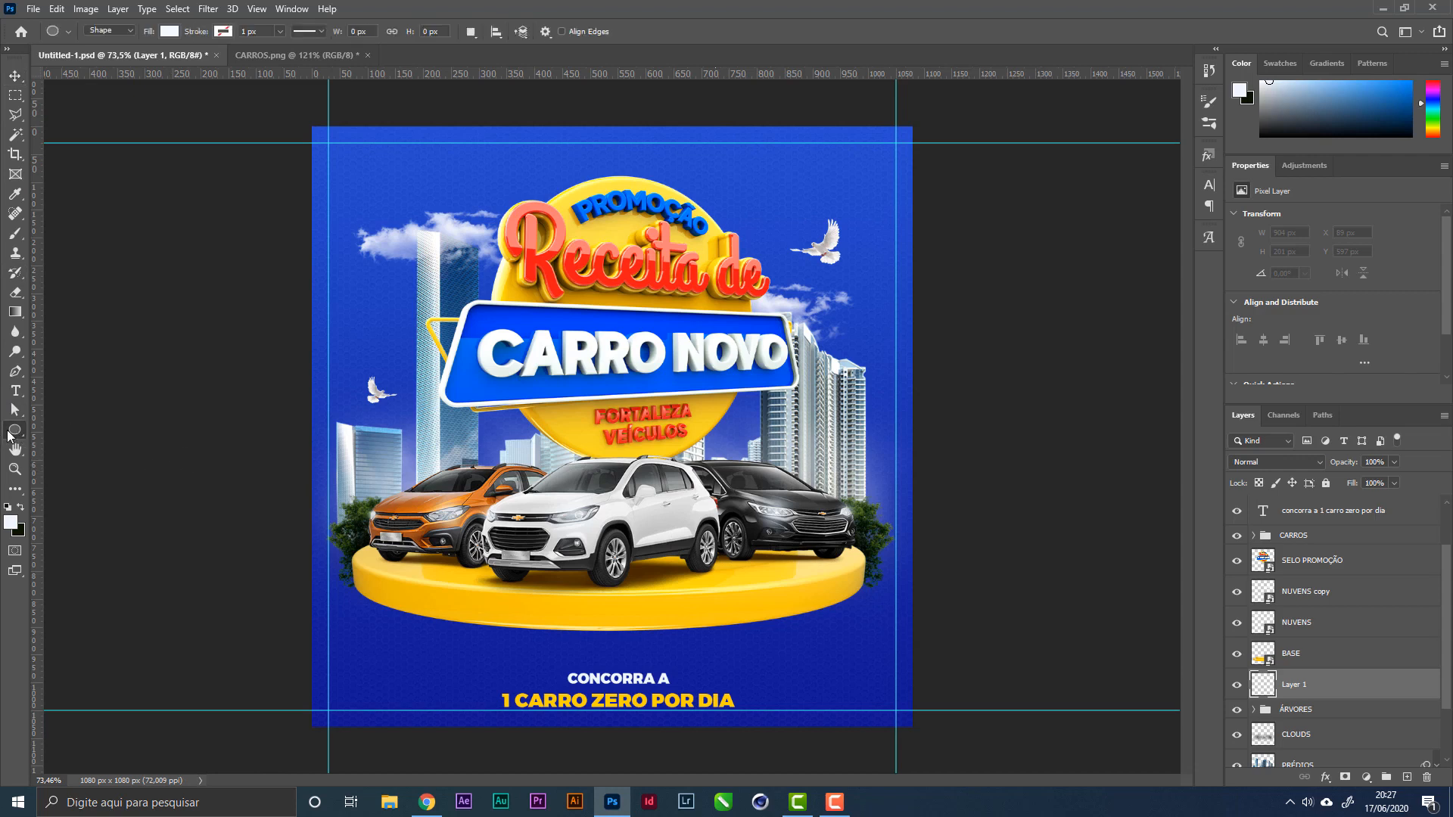
{"action": "left_click_drag", "start_coordinate": [338, 574], "coordinate": [866, 633]}
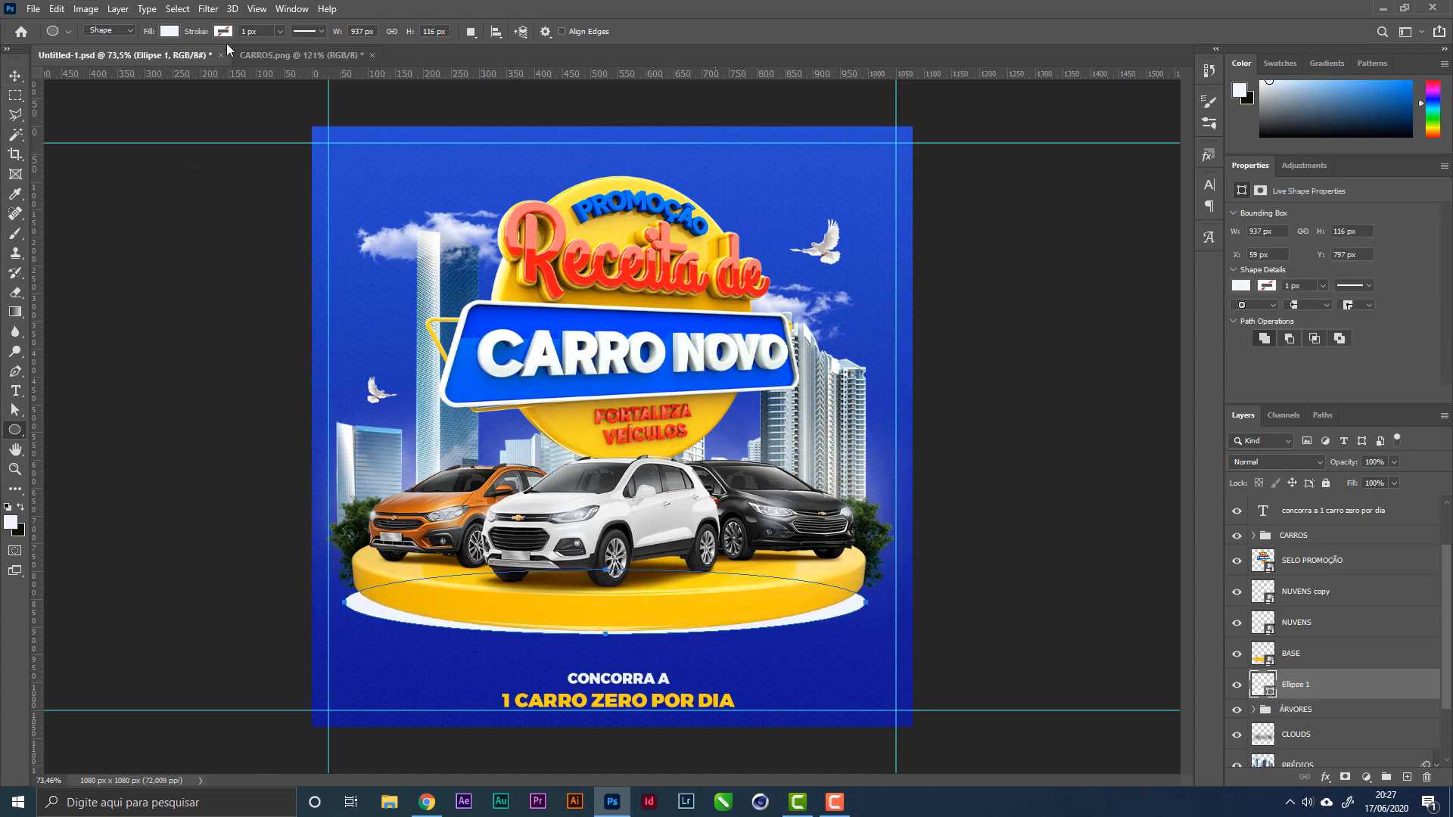
Step: Fill the ellipse behind the base with a very dark navy blue
{"action": "left_click", "coordinate": [175, 34]}
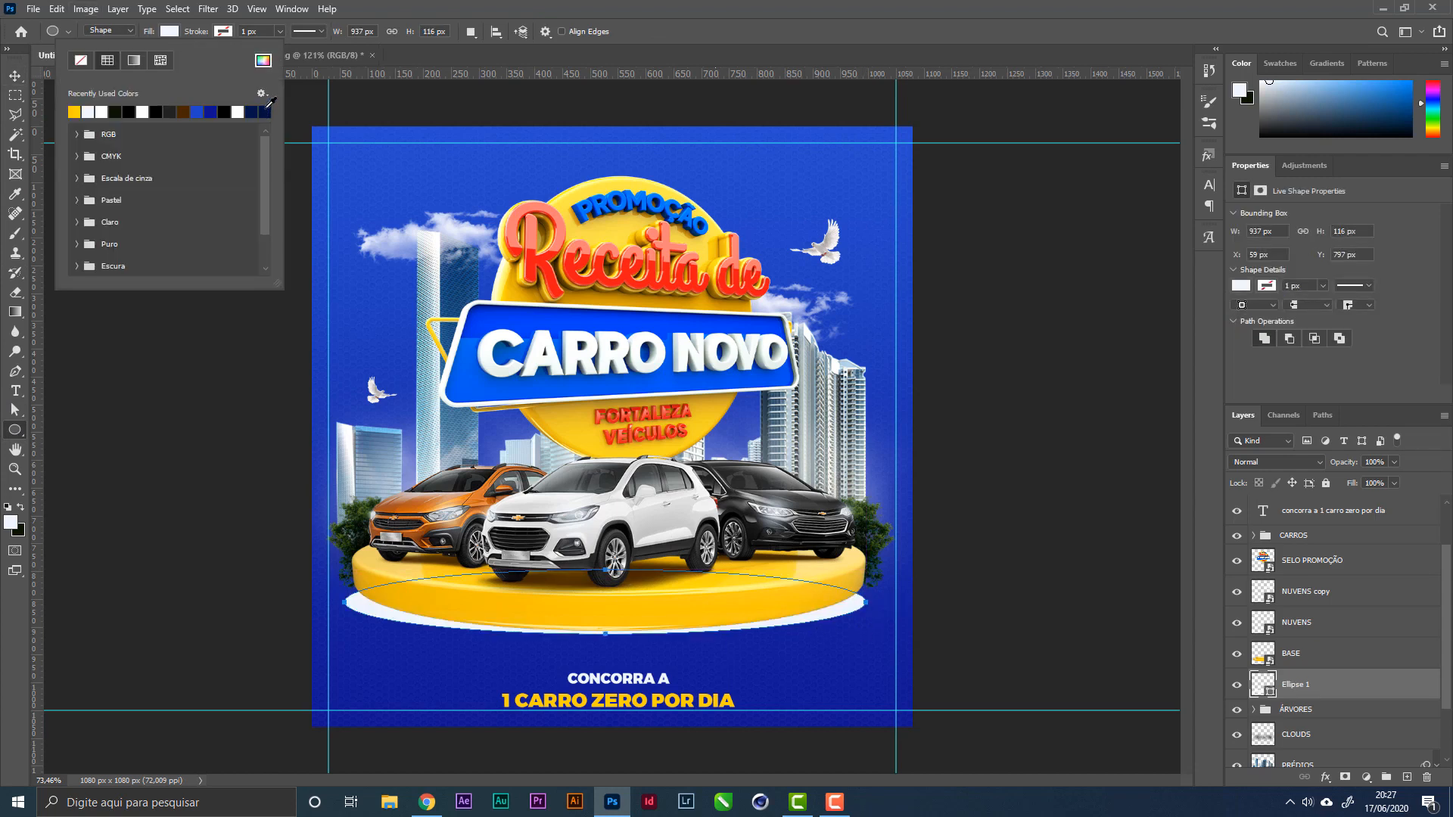
{"action": "left_click", "coordinate": [265, 112]}
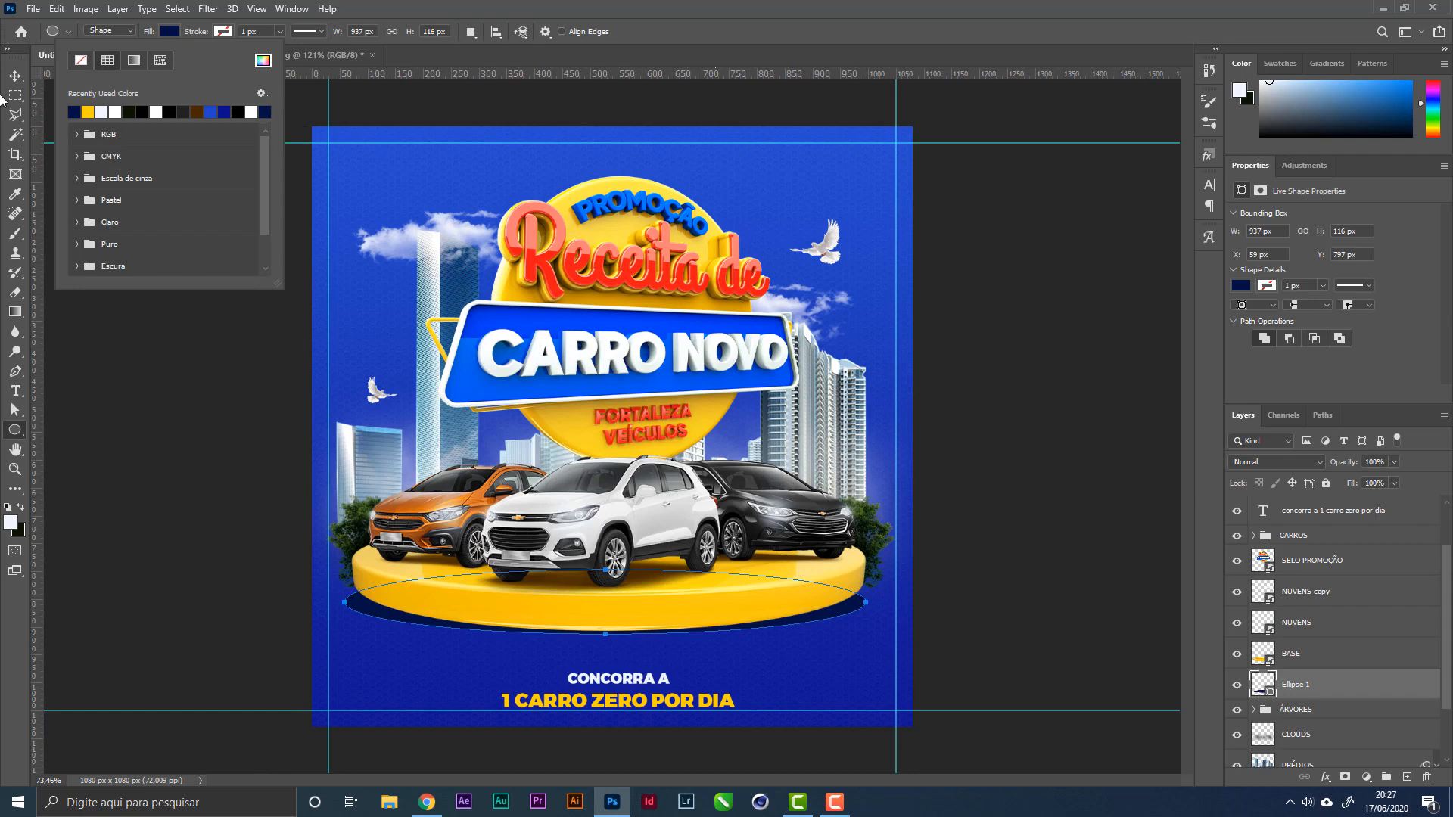
{"action": "left_click", "coordinate": [15, 75]}
{"action": "left_click", "coordinate": [1241, 285]}
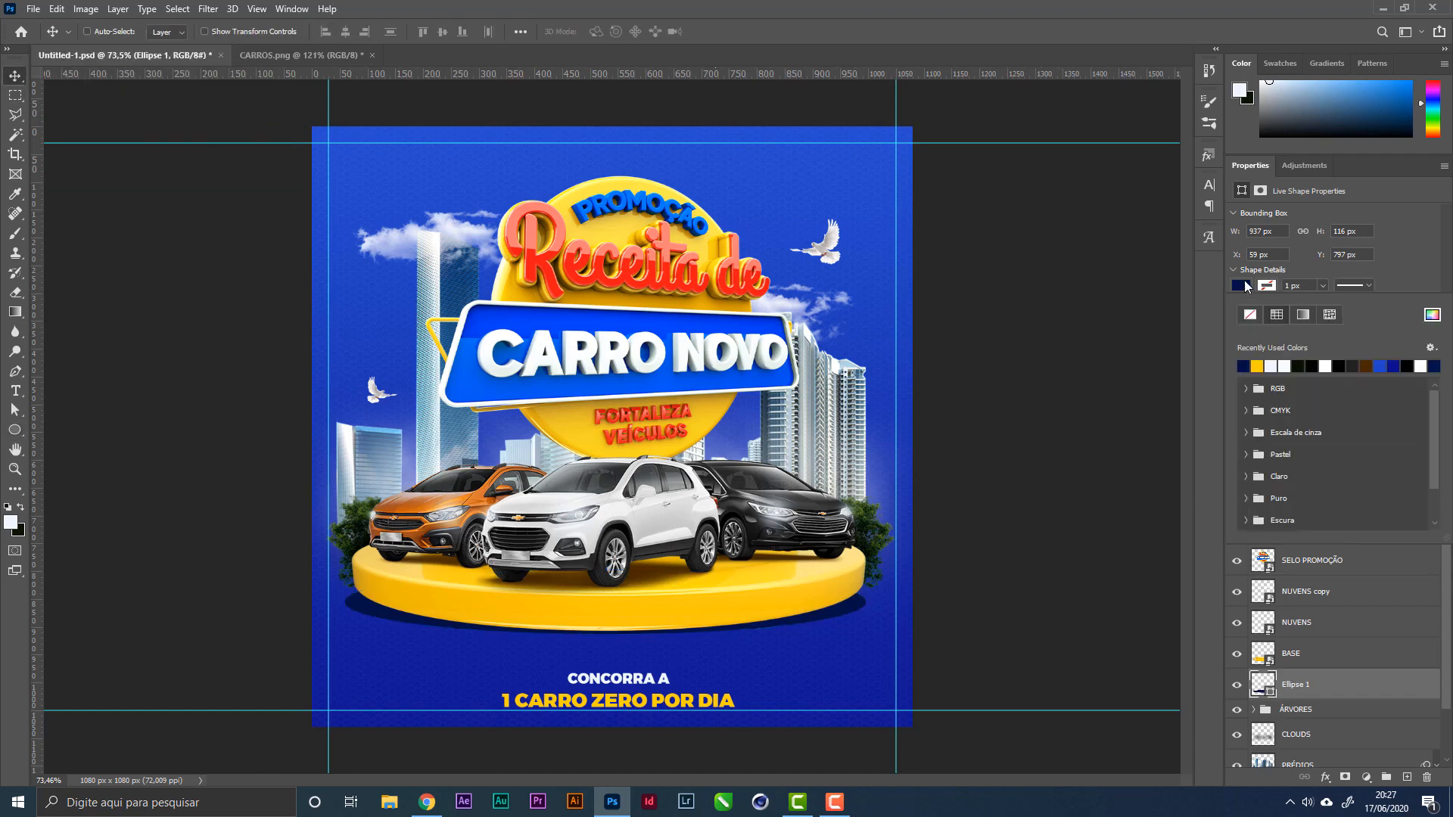
{"action": "left_click", "coordinate": [1433, 315]}
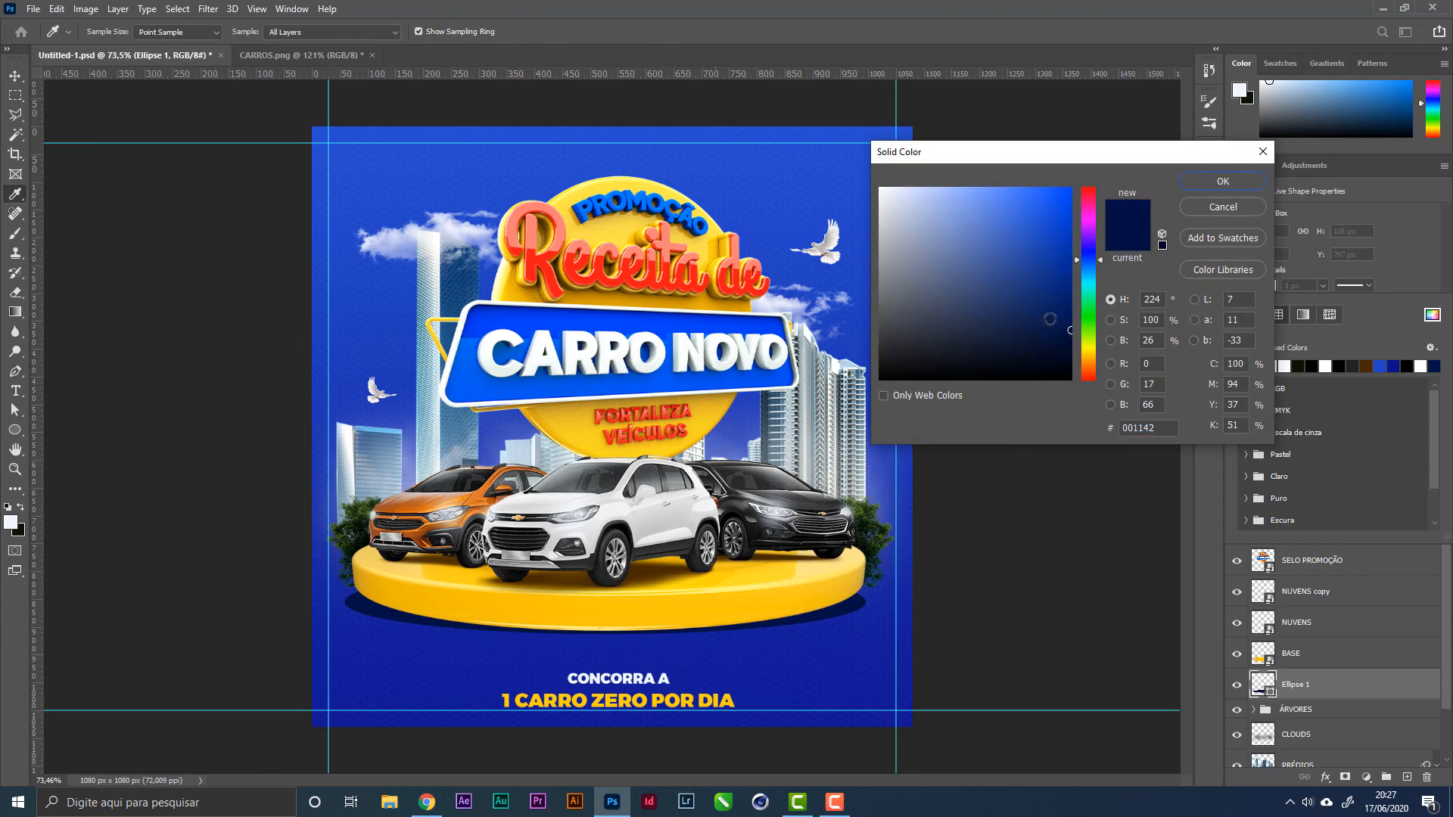
{"action": "left_click_drag", "start_coordinate": [1067, 333], "coordinate": [1073, 342]}
{"action": "left_click", "coordinate": [1251, 184]}
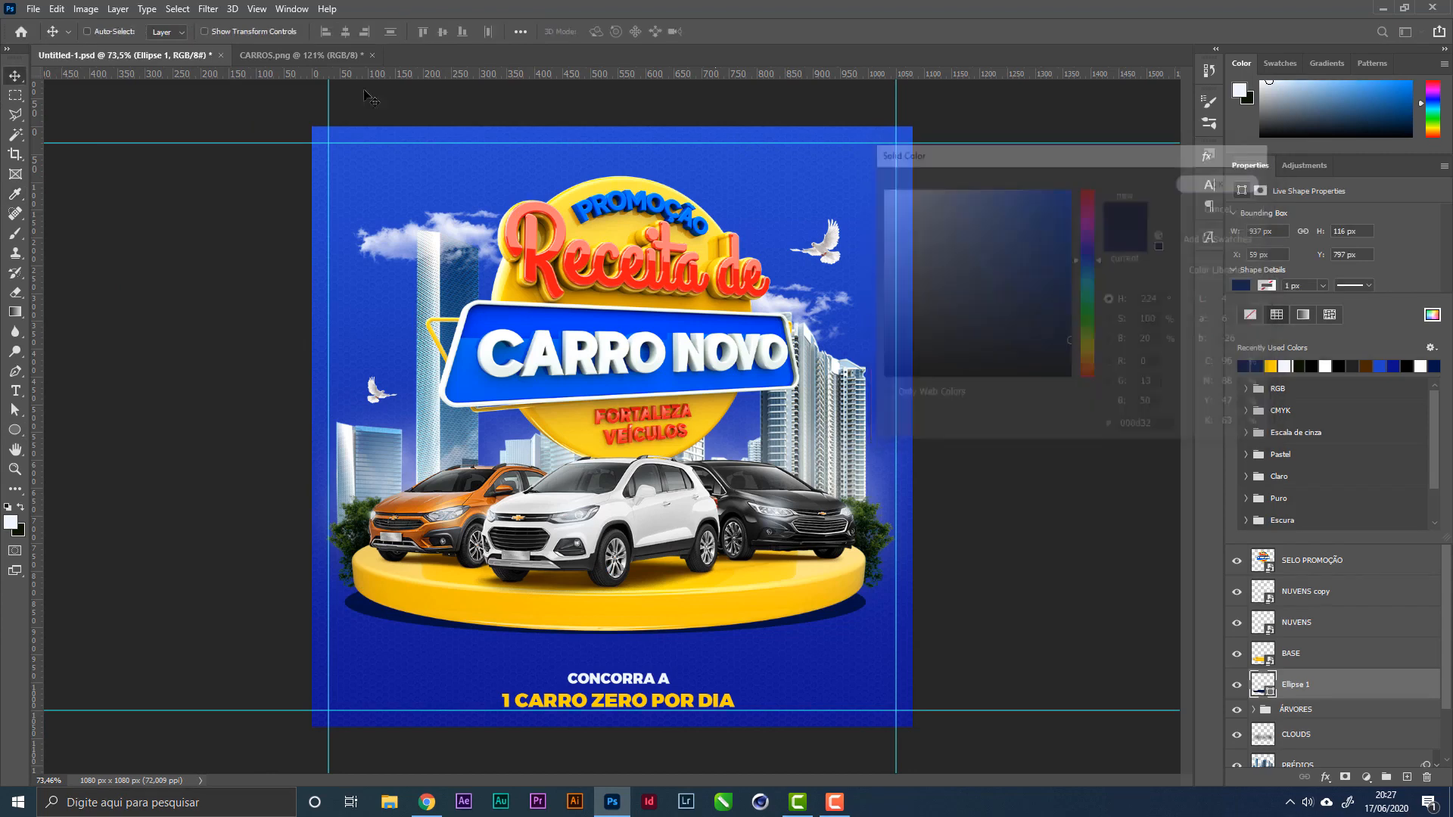
{"action": "key", "text": "v"}
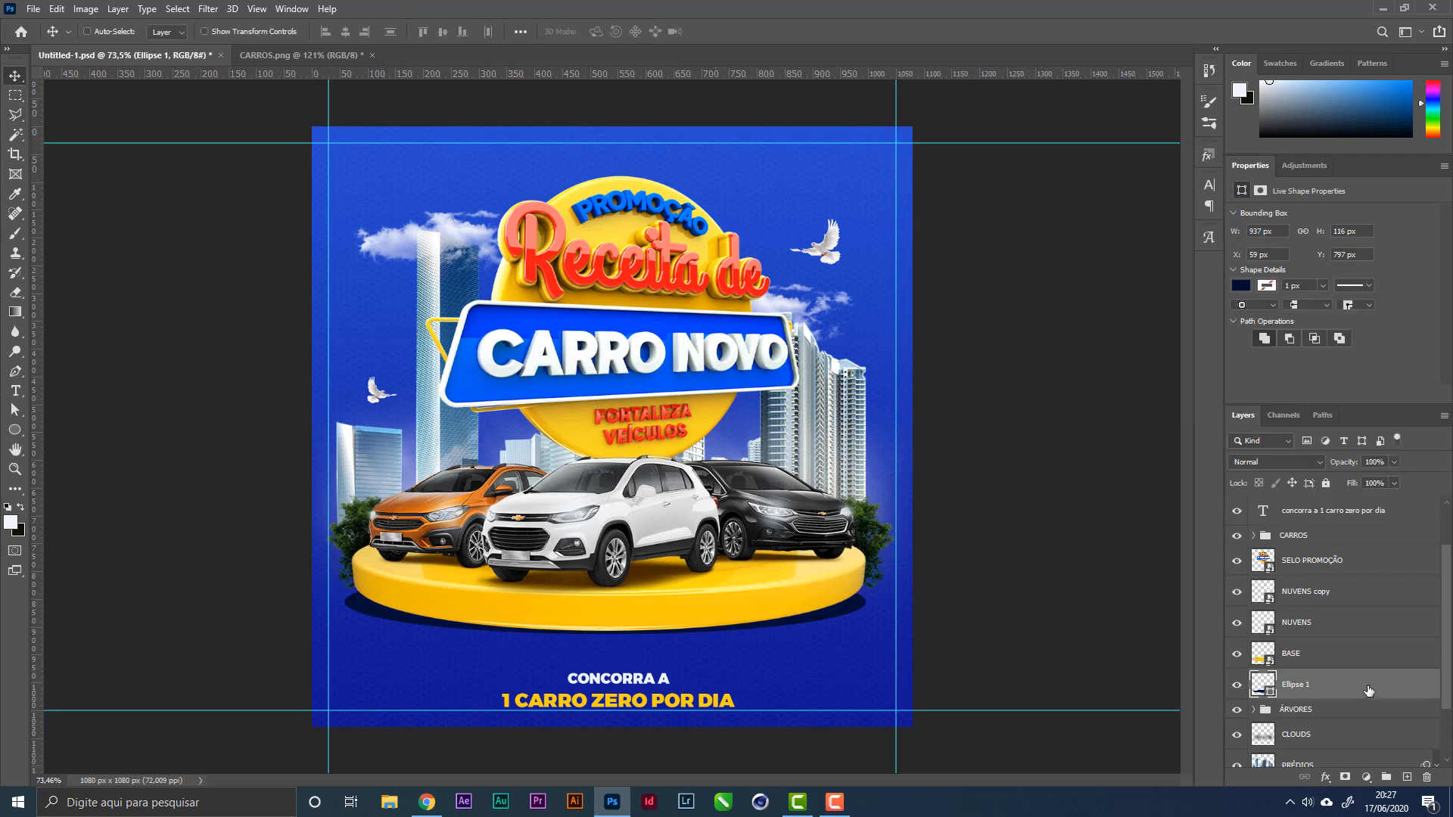
Step: Set the ellipse layer's blending mode to Multiply and convert it to a Smart Object
{"action": "left_click", "coordinate": [1274, 460]}
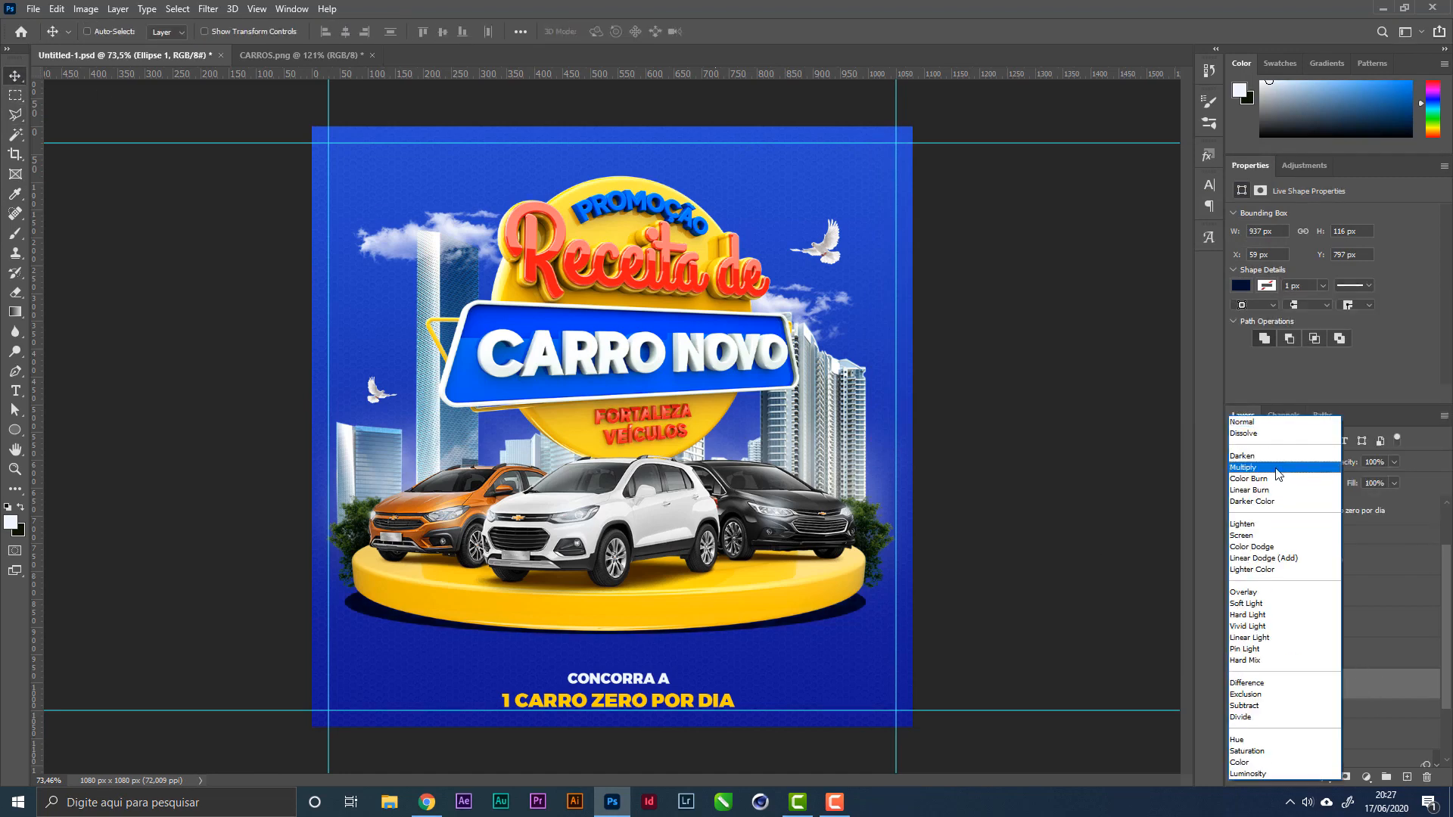
{"action": "left_click", "coordinate": [1261, 478]}
{"action": "right_click", "coordinate": [1368, 691]}
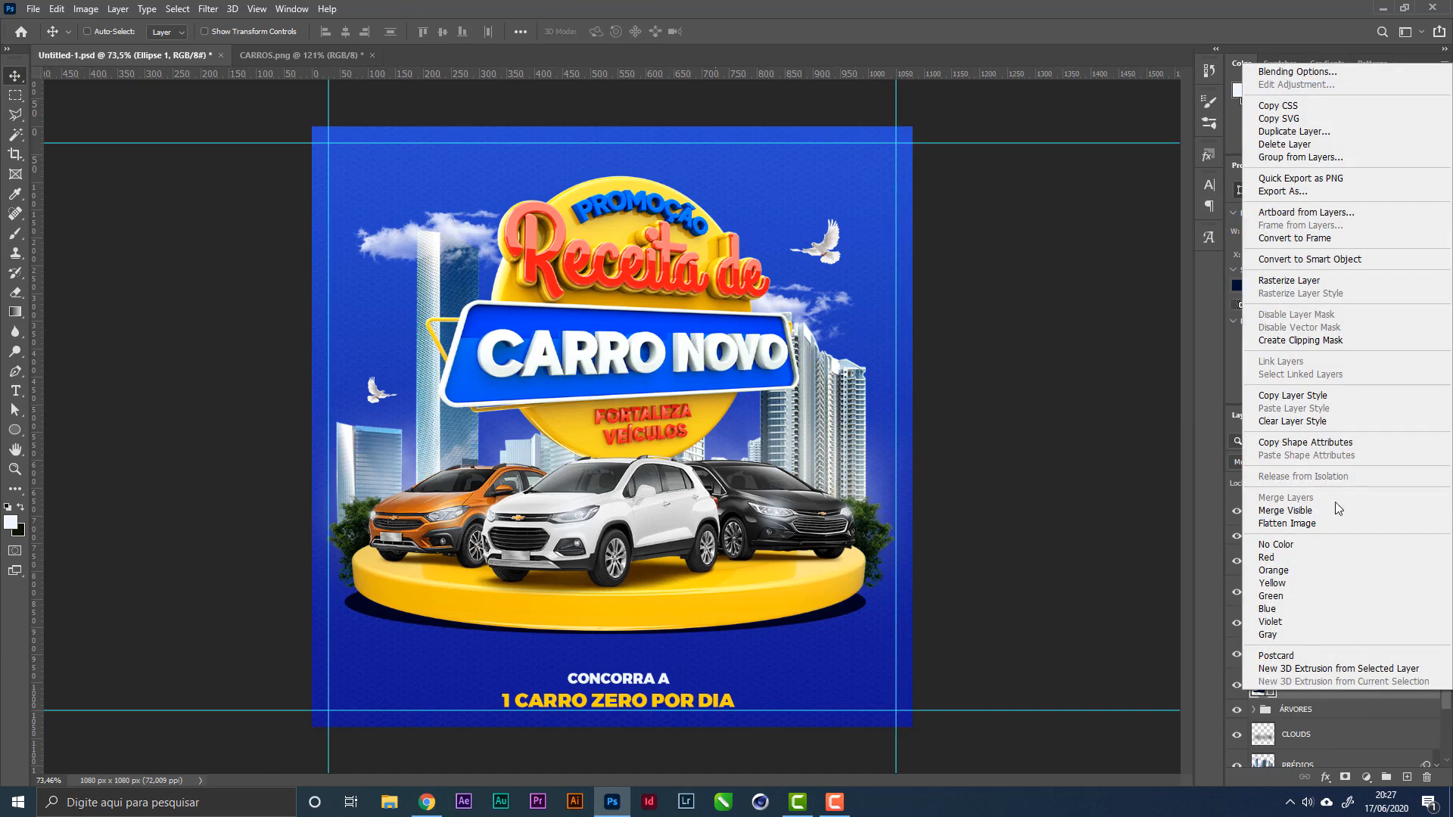
{"action": "left_click", "coordinate": [1350, 261]}
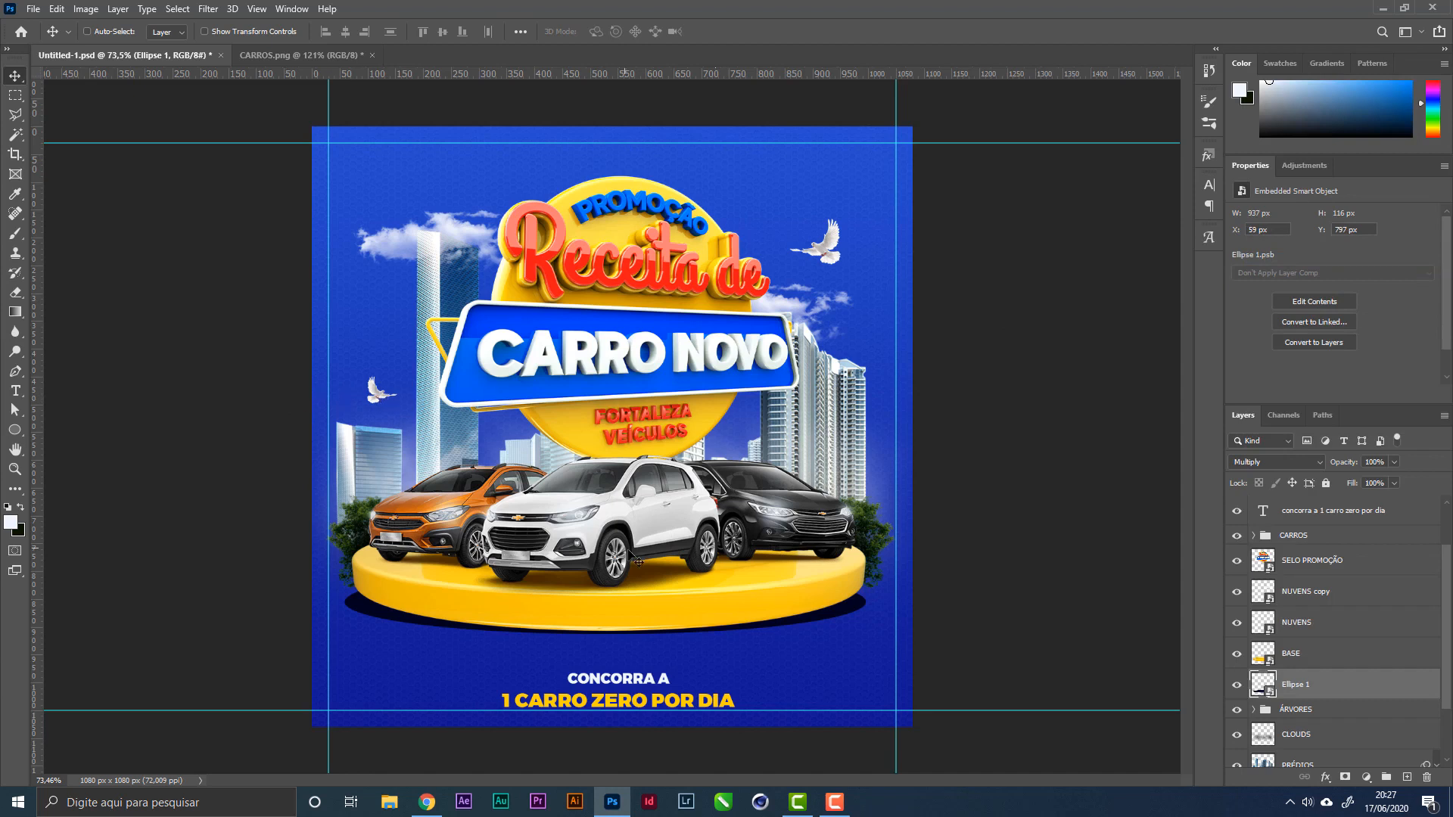
Step: Lower the ellipse layer's opacity to 80% and rename it SOMBRA BASE
{"action": "key", "text": "ctrl"}
{"action": "left_click", "coordinate": [1395, 483]}
{"action": "left_click", "coordinate": [1315, 688]}
{"action": "double_click", "coordinate": [1299, 686]}
{"action": "type", "text": "SOMBRA BASE"}
{"action": "key", "text": "Return"}
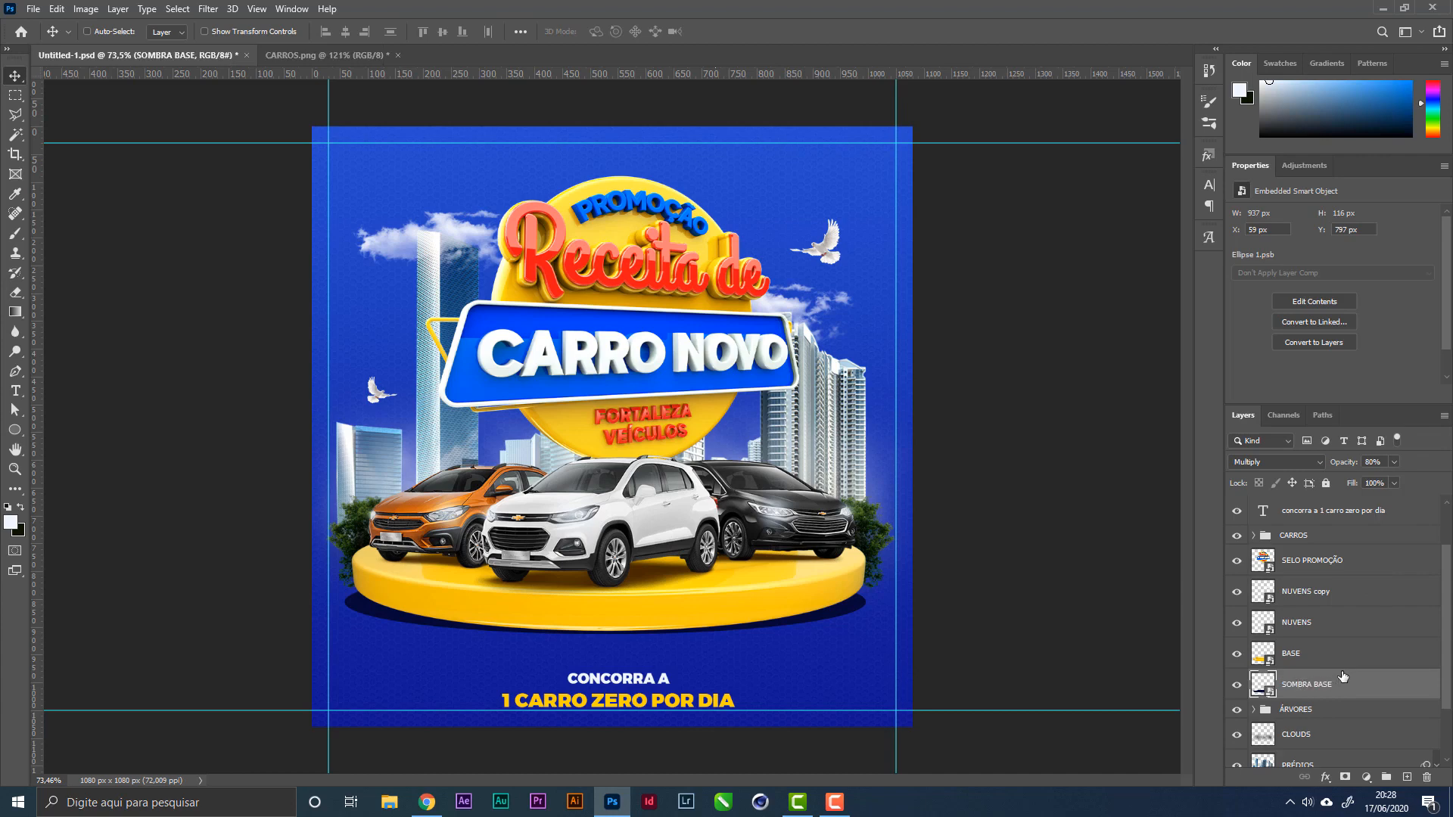
Step: Apply a Gaussian Blur with a 4-pixel radius to the SOMBRA BASE layer
{"action": "left_click", "coordinate": [215, 12]}
{"action": "mouse_move", "coordinate": [293, 178]}
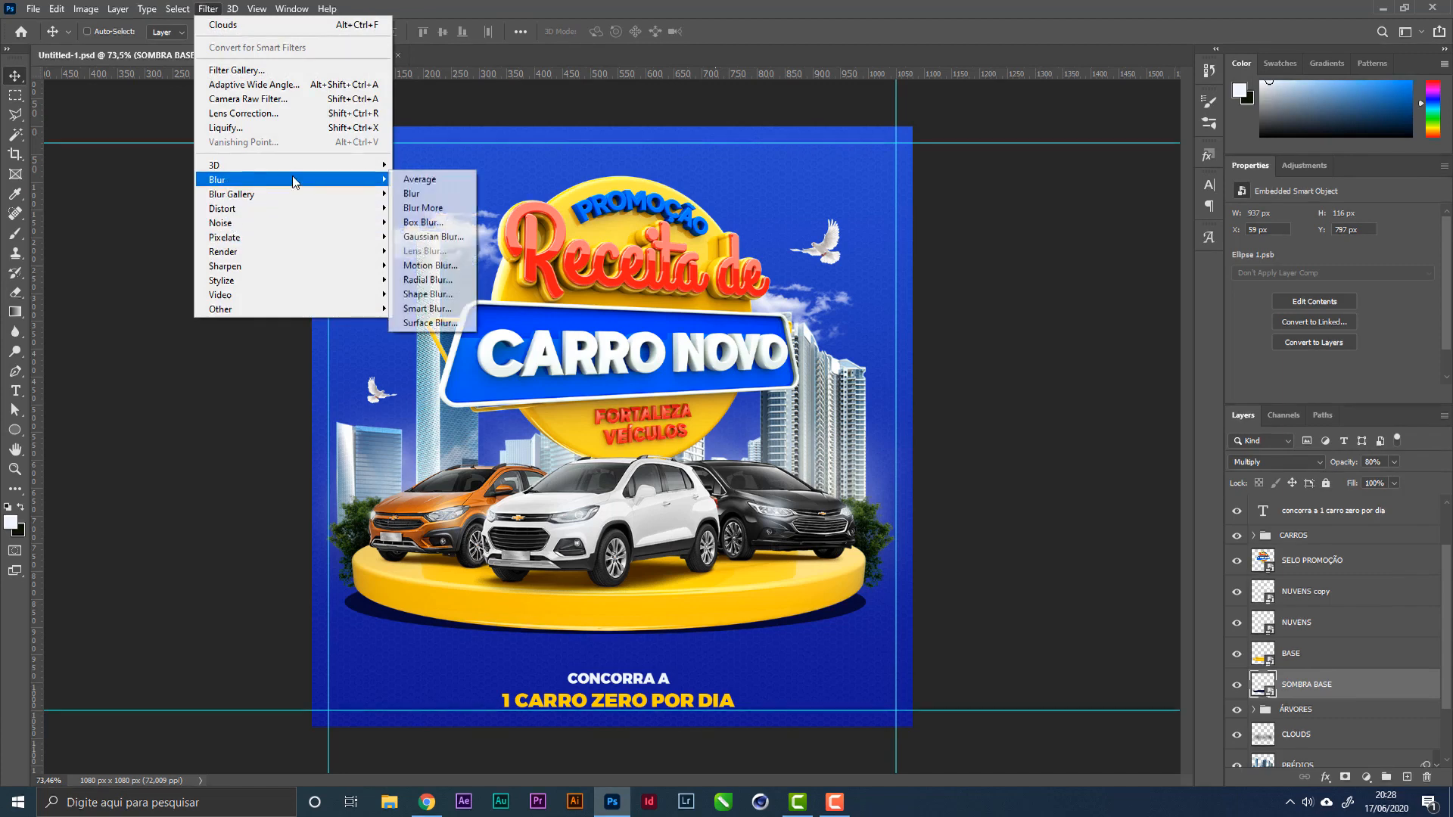
{"action": "left_click", "coordinate": [433, 236]}
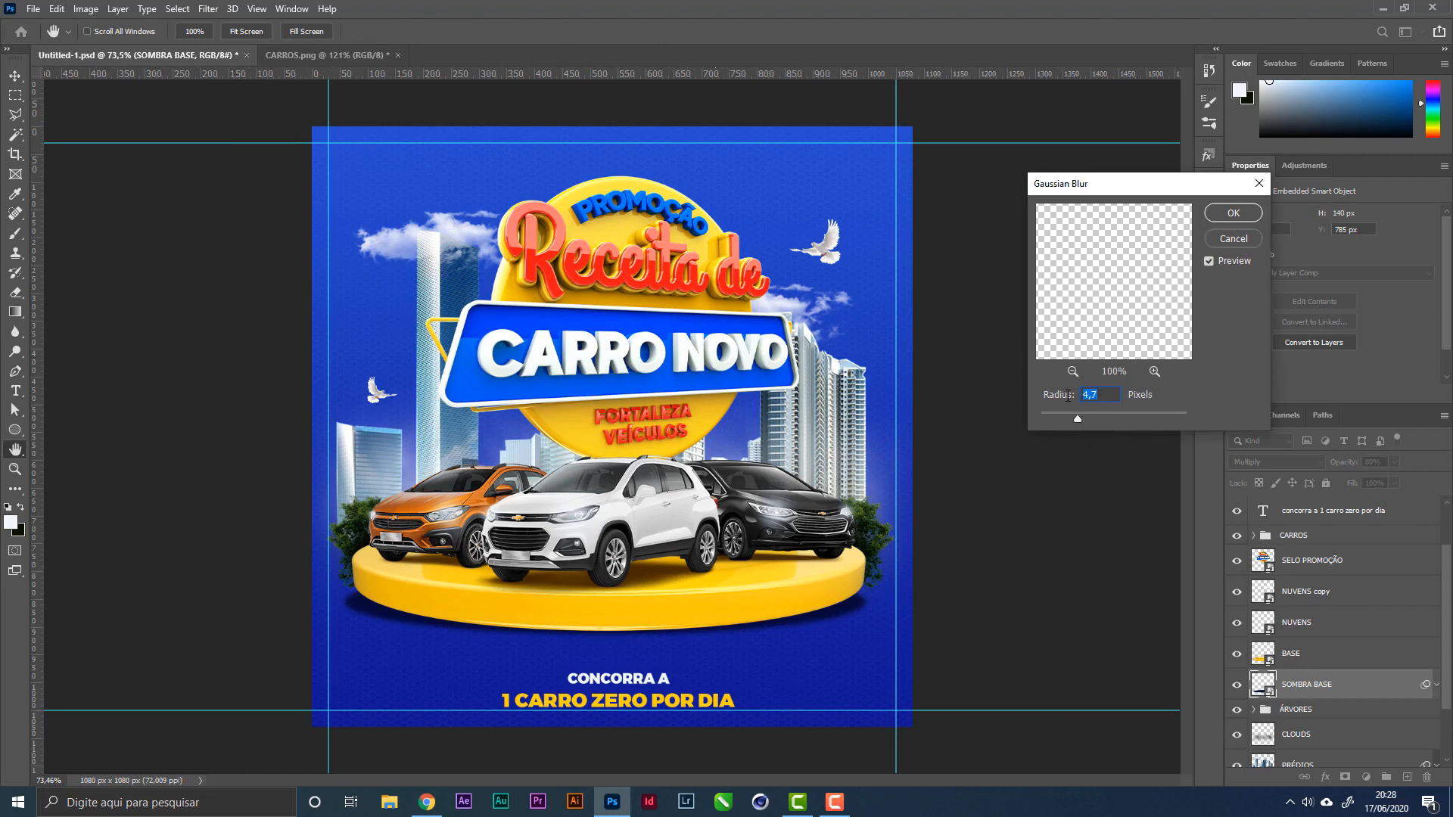
{"action": "type", "text": "4"}
{"action": "left_click", "coordinate": [1228, 215]}
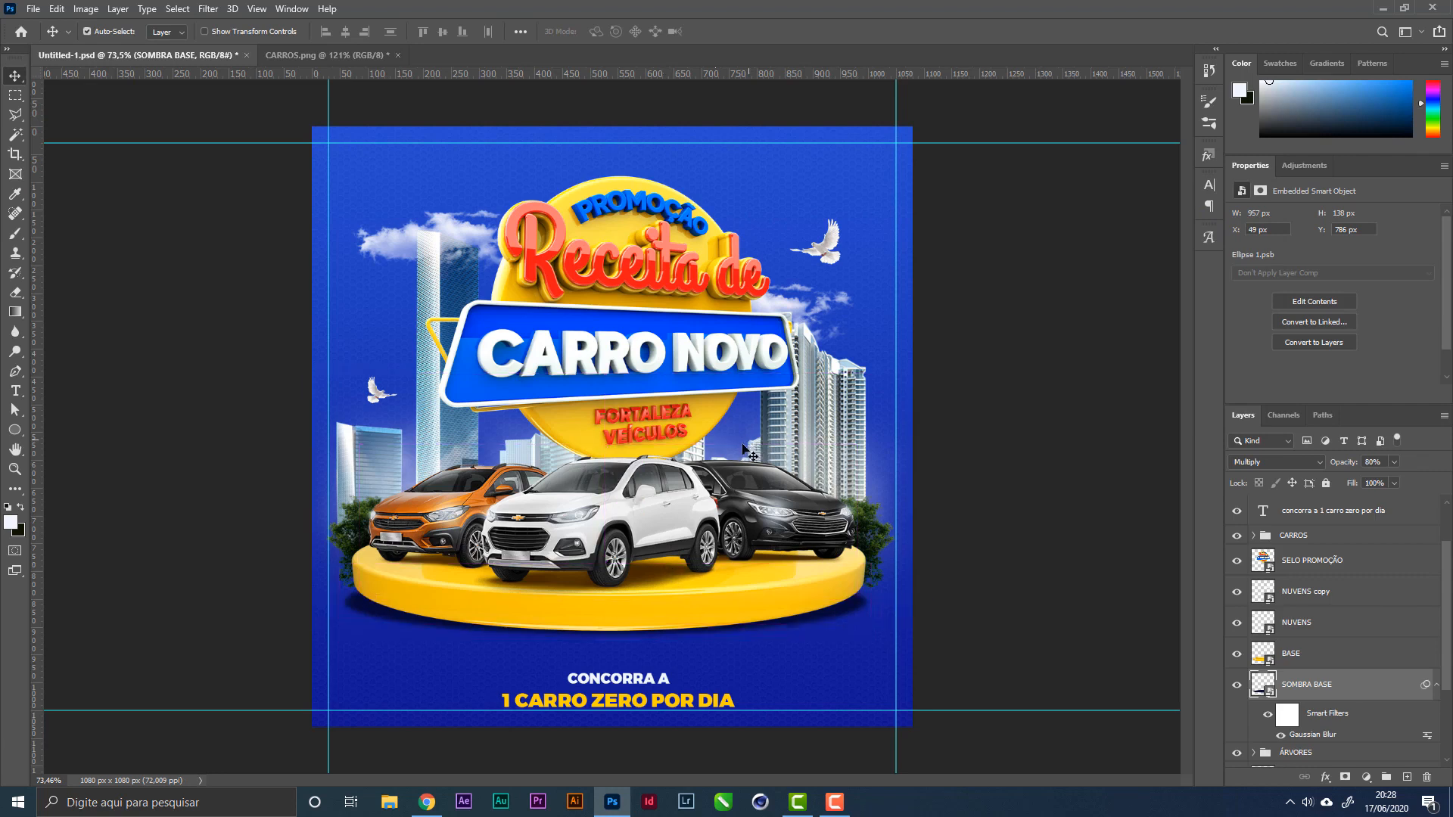
Step: Stretch the base shadow upward to about 148% of its height and reduce its opacity to 61%
{"action": "key", "text": "ctrl+t"}
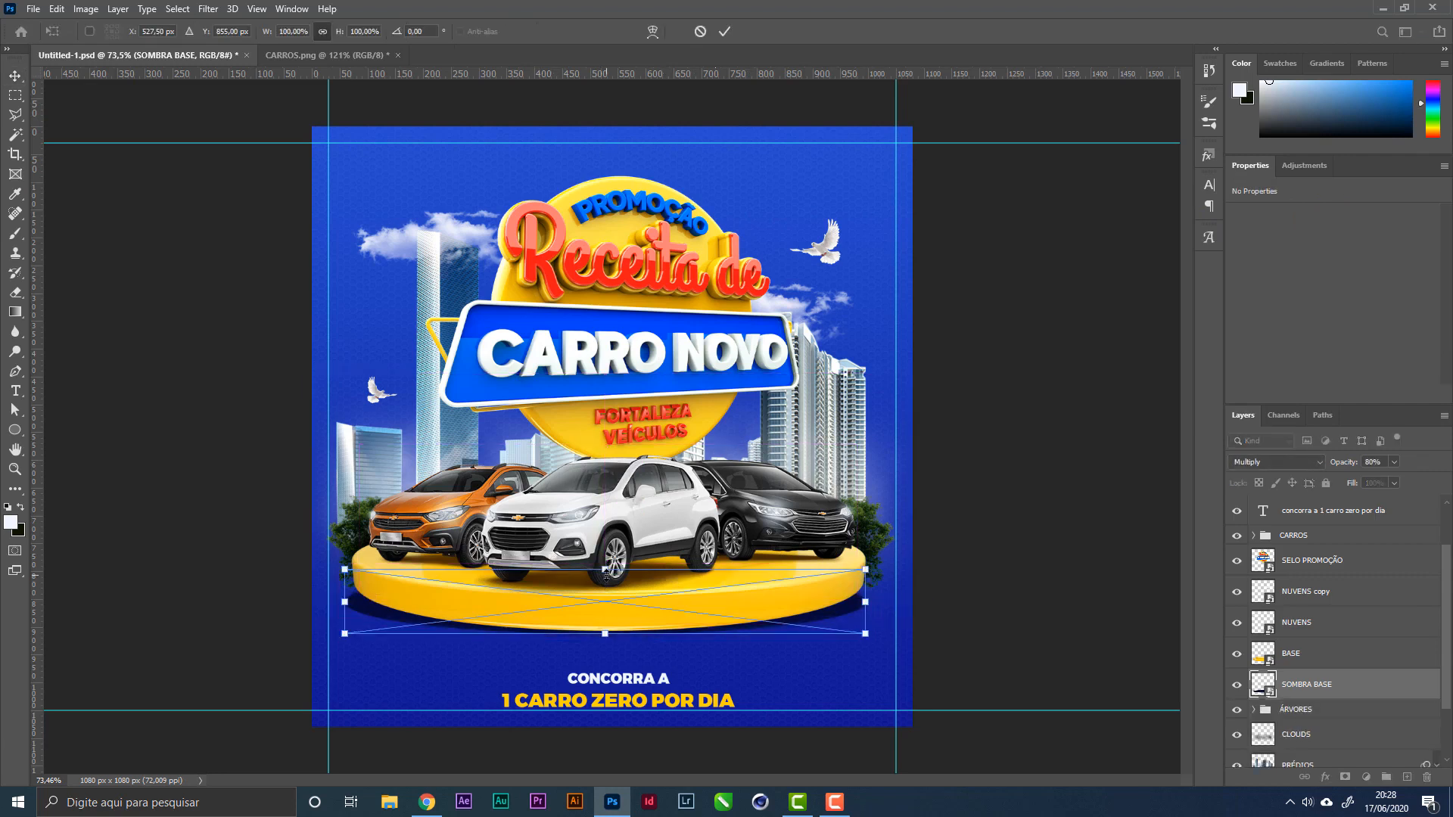
{"action": "left_click_drag", "start_coordinate": [605, 574], "coordinate": [603, 543]}
{"action": "key", "text": "Return"}
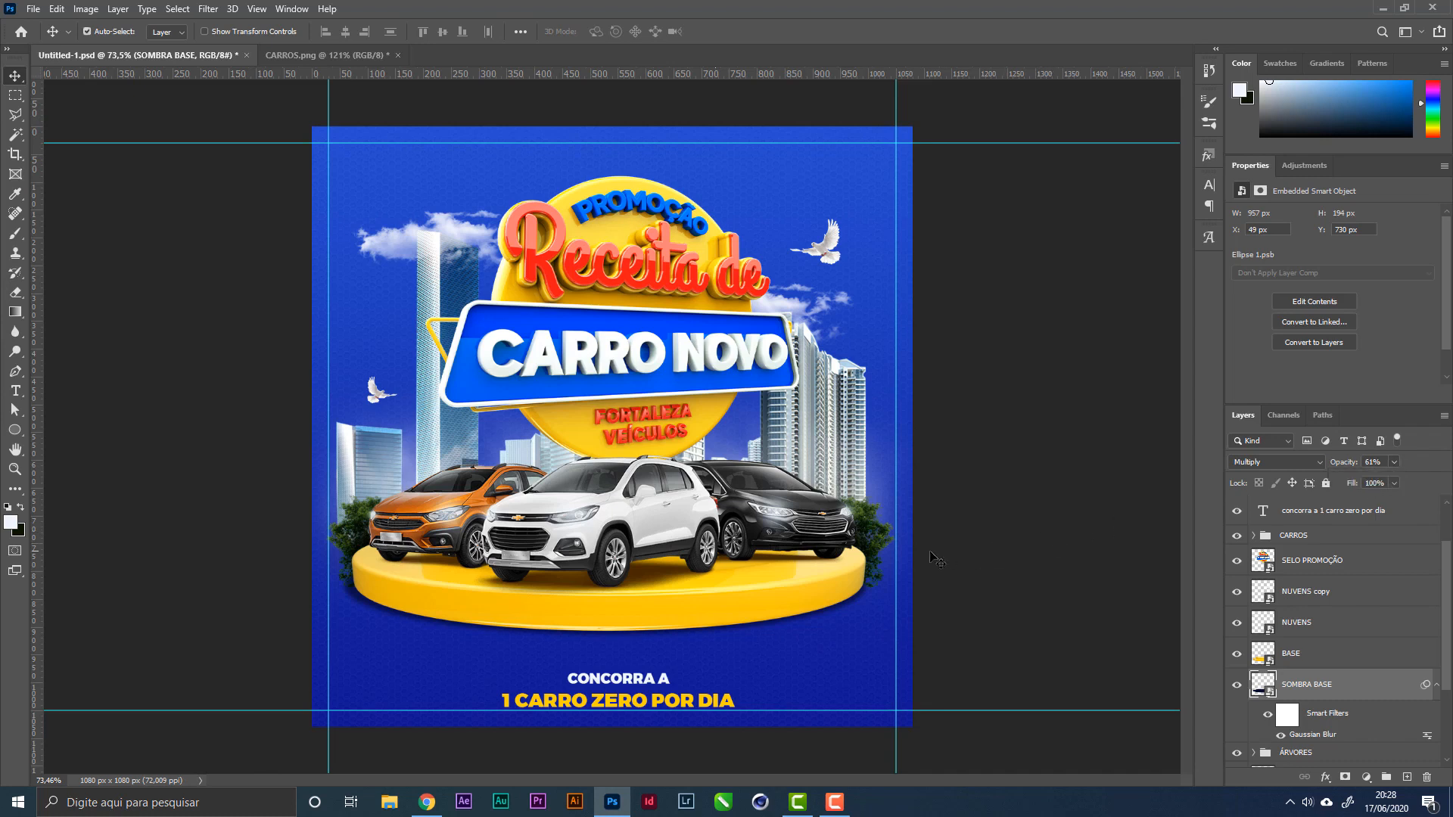
Step: Narrow the base shadow to about 923 px wide and center it horizontally on the canvas
{"action": "key", "text": "ctrl+t"}
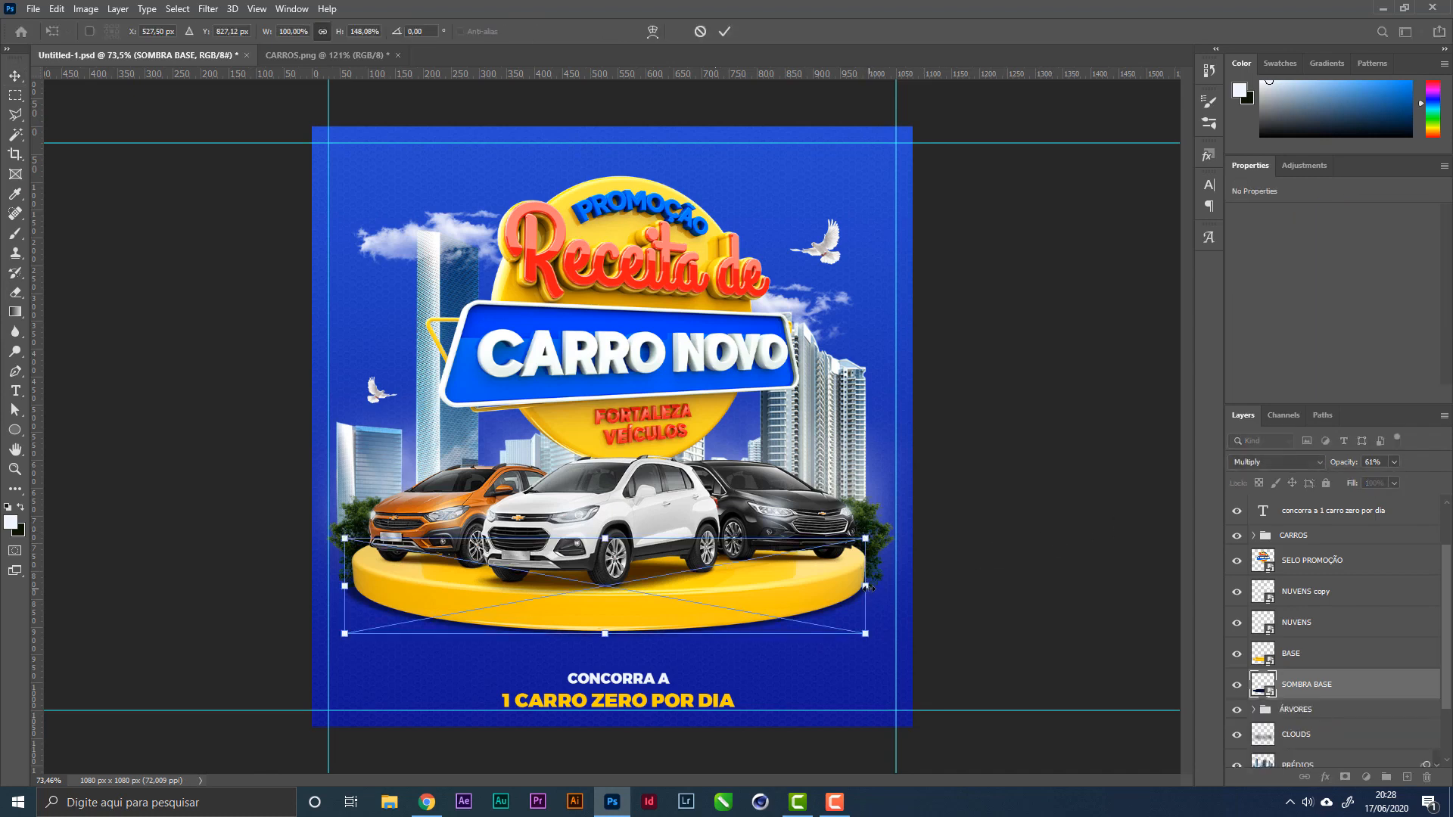
{"action": "left_click_drag", "start_coordinate": [867, 587], "coordinate": [857, 586]}
{"action": "key", "text": "Return"}
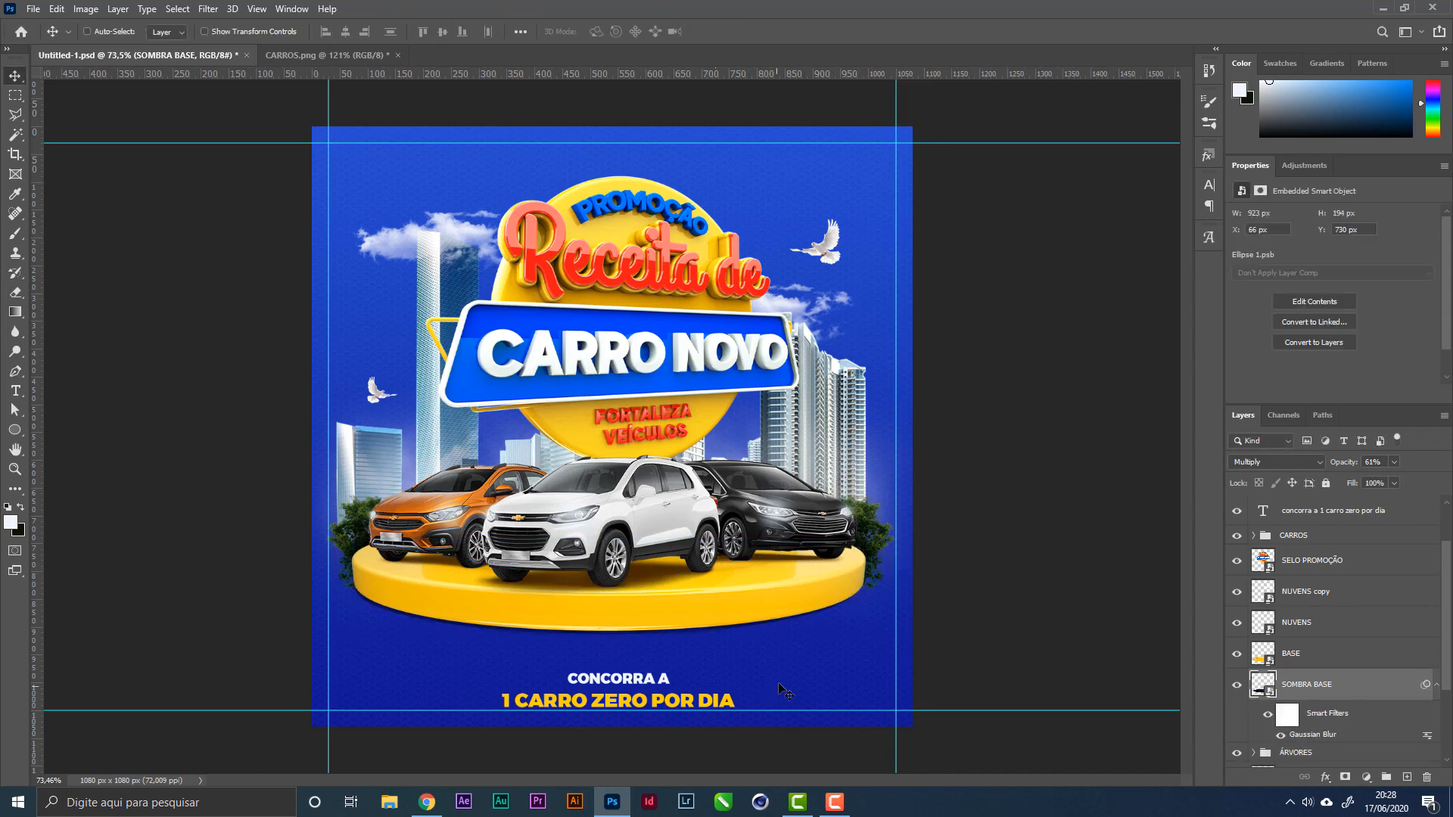
{"action": "key", "text": "ctrl+a"}
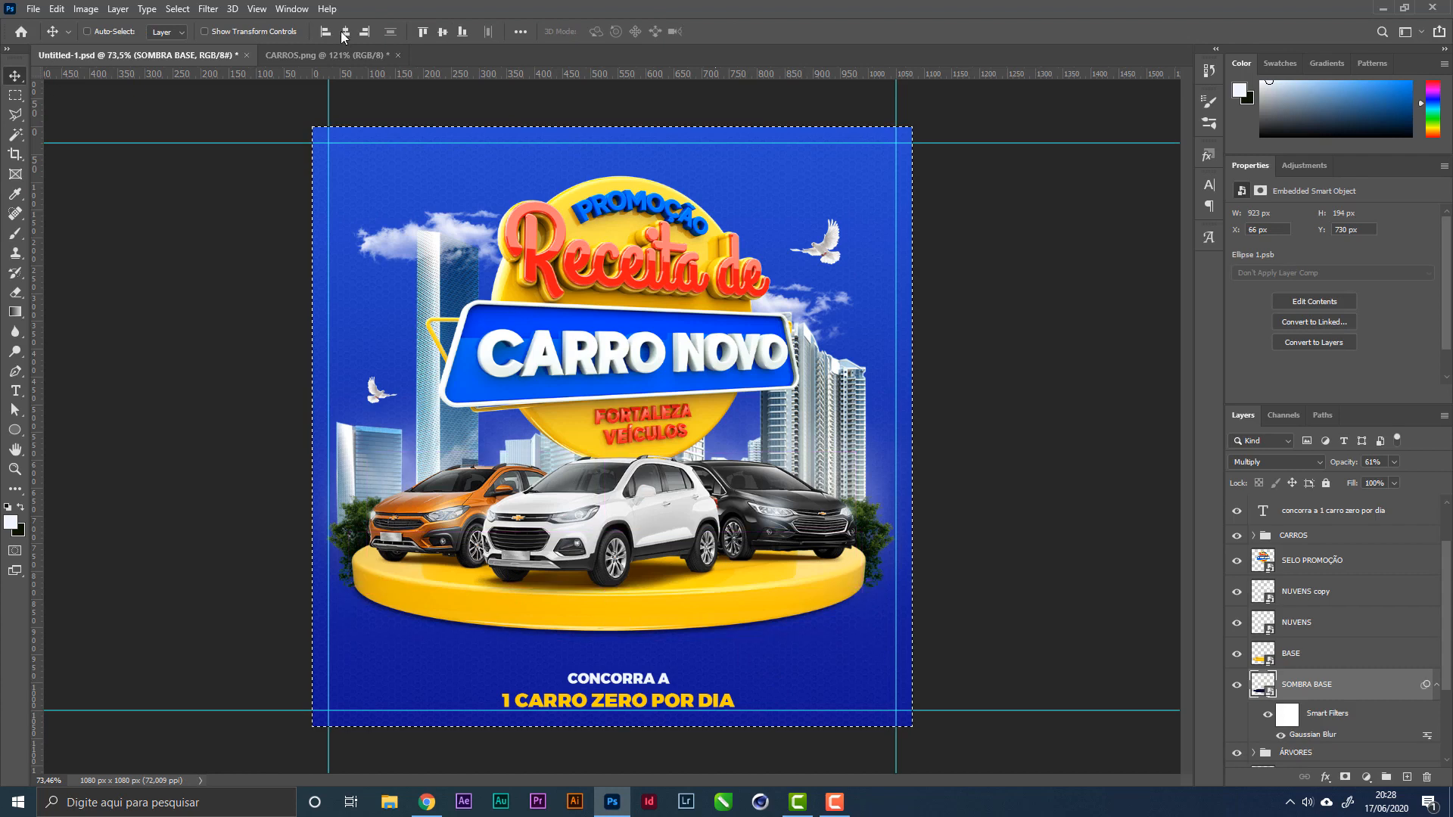
{"action": "left_click", "coordinate": [345, 32]}
{"action": "key", "text": "ctrl+d"}
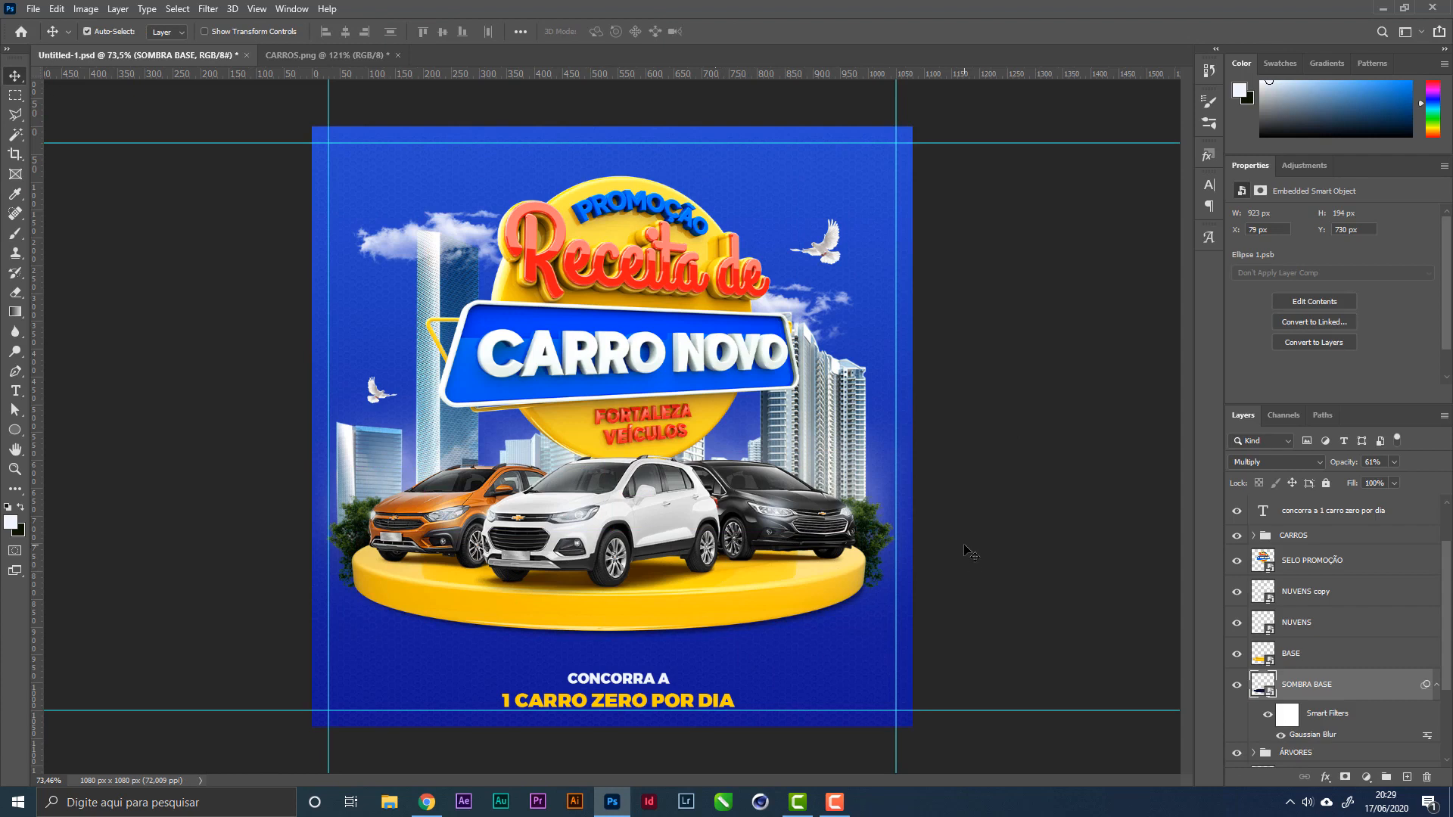
Step: Group the BASE and SOMBRA BASE layers together and name the group BASE
{"action": "key", "text": "ctrl+s"}
{"action": "left_click", "coordinate": [1437, 685]}
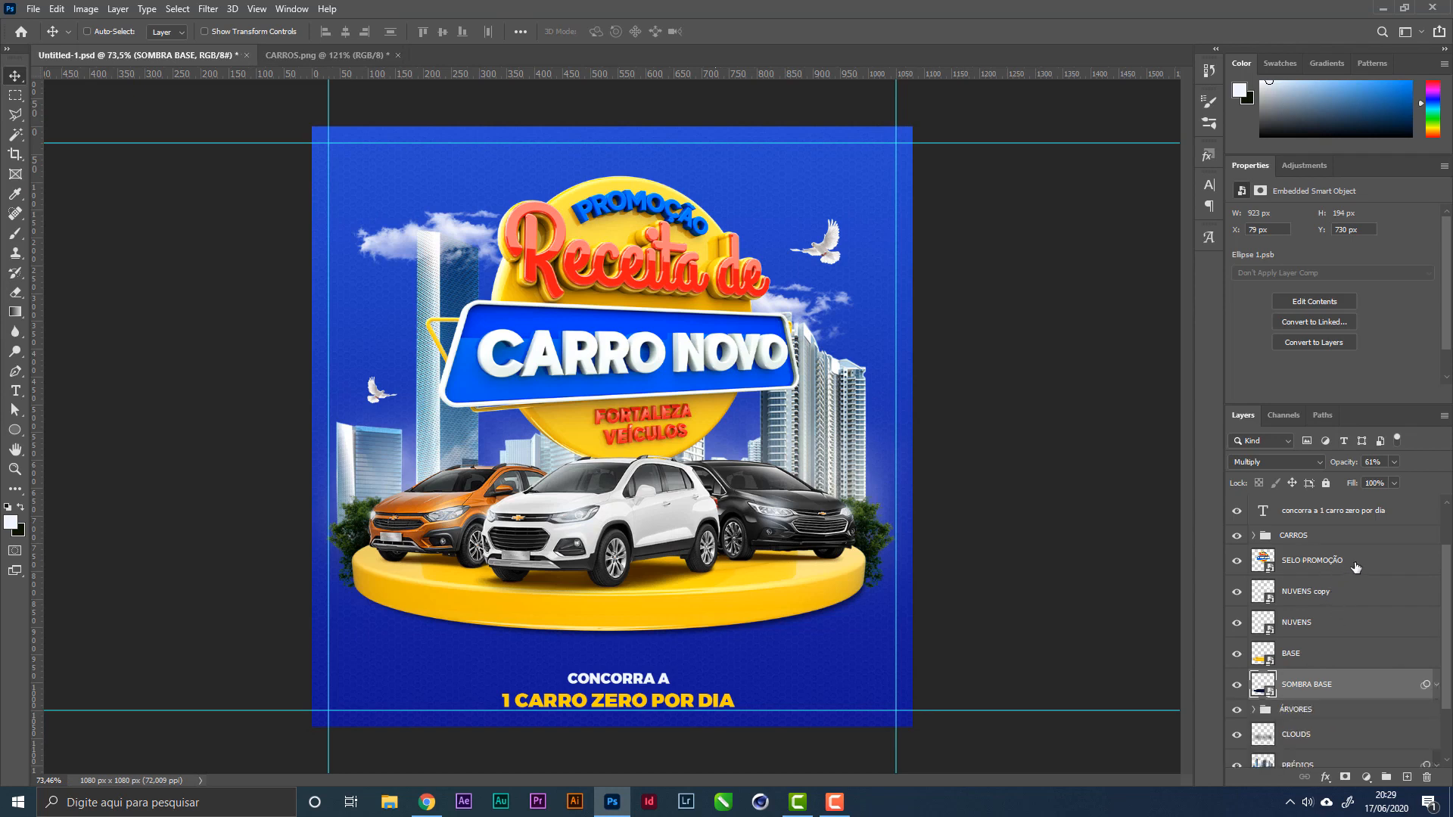
{"action": "left_click", "coordinate": [1334, 660], "text": "ctrl"}
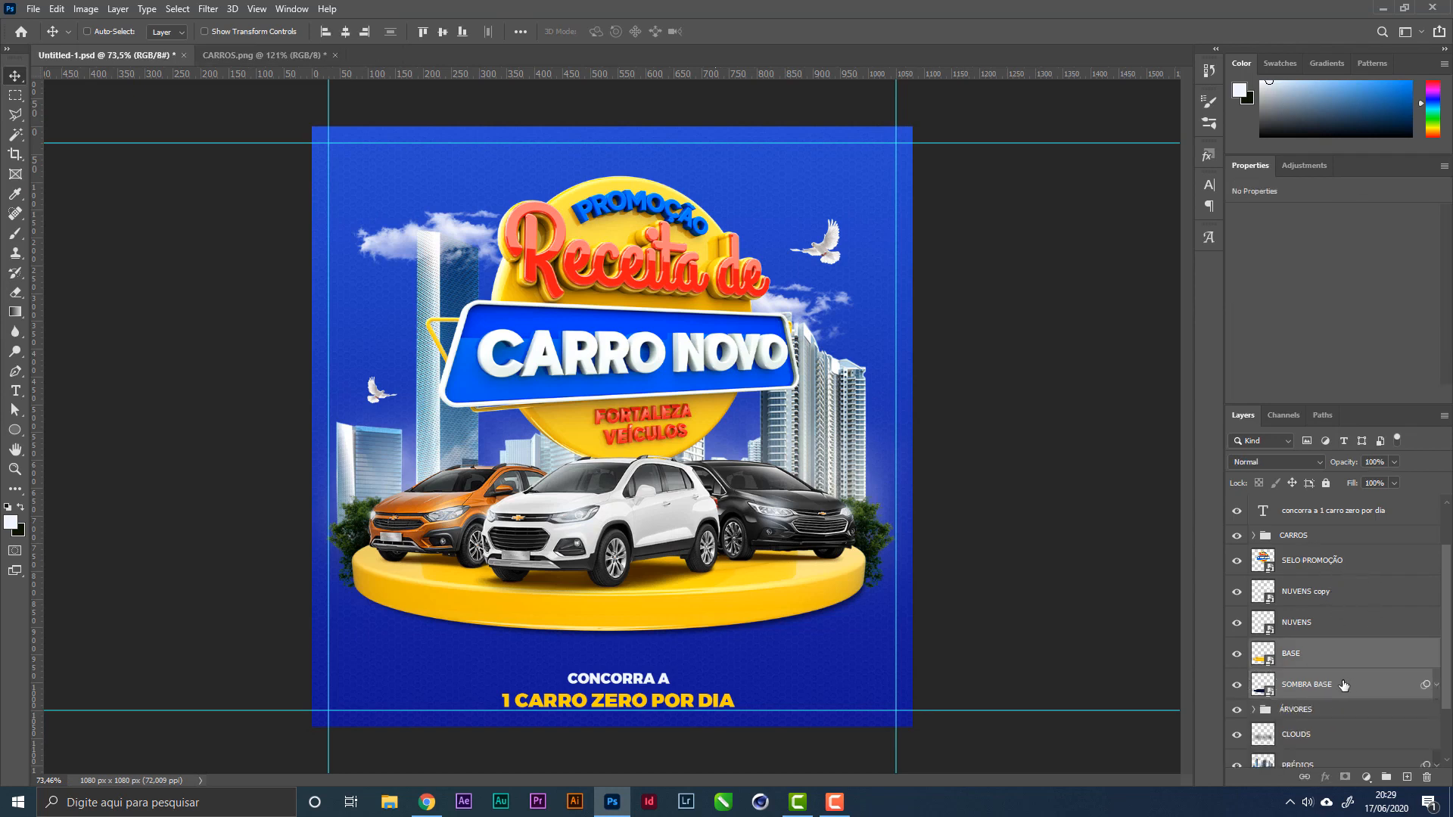
{"action": "scroll", "coordinate": [1348, 681], "scroll_direction": "up", "scroll_amount": 1}
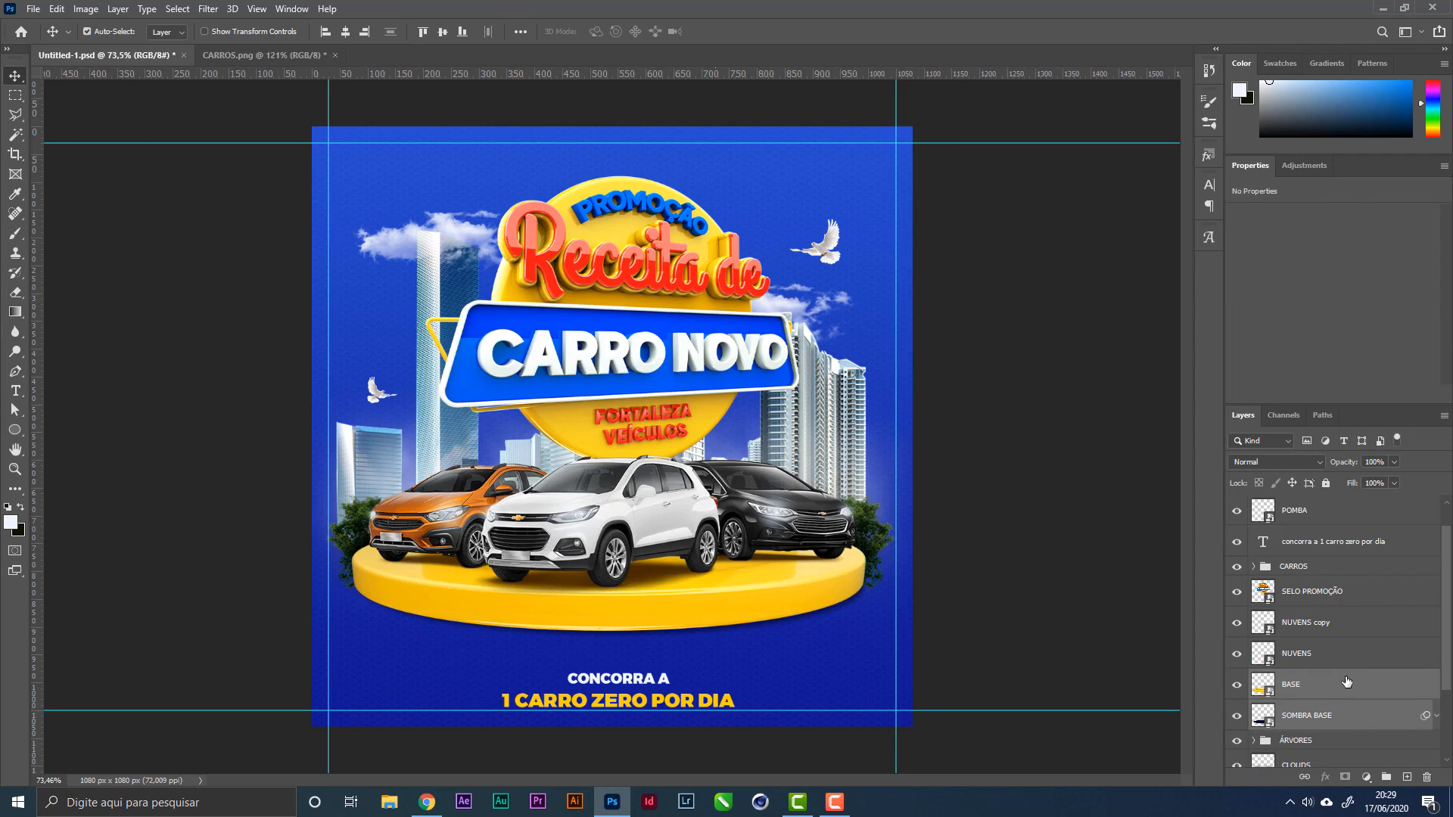
{"action": "key", "text": "ctrl+g"}
{"action": "type", "text": "ba"}
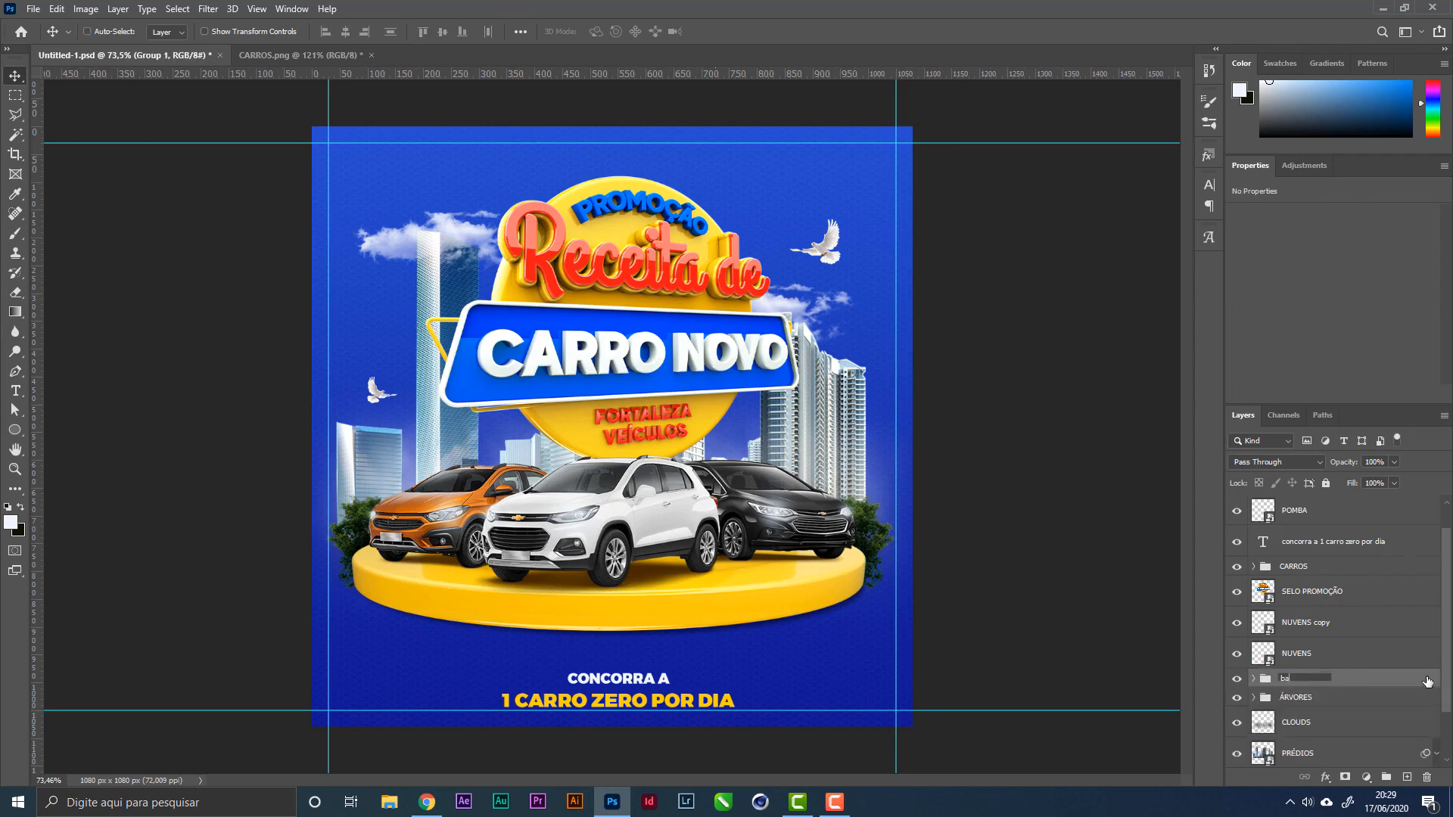
{"action": "type", "text": "SE"}
{"action": "key", "text": "Return"}
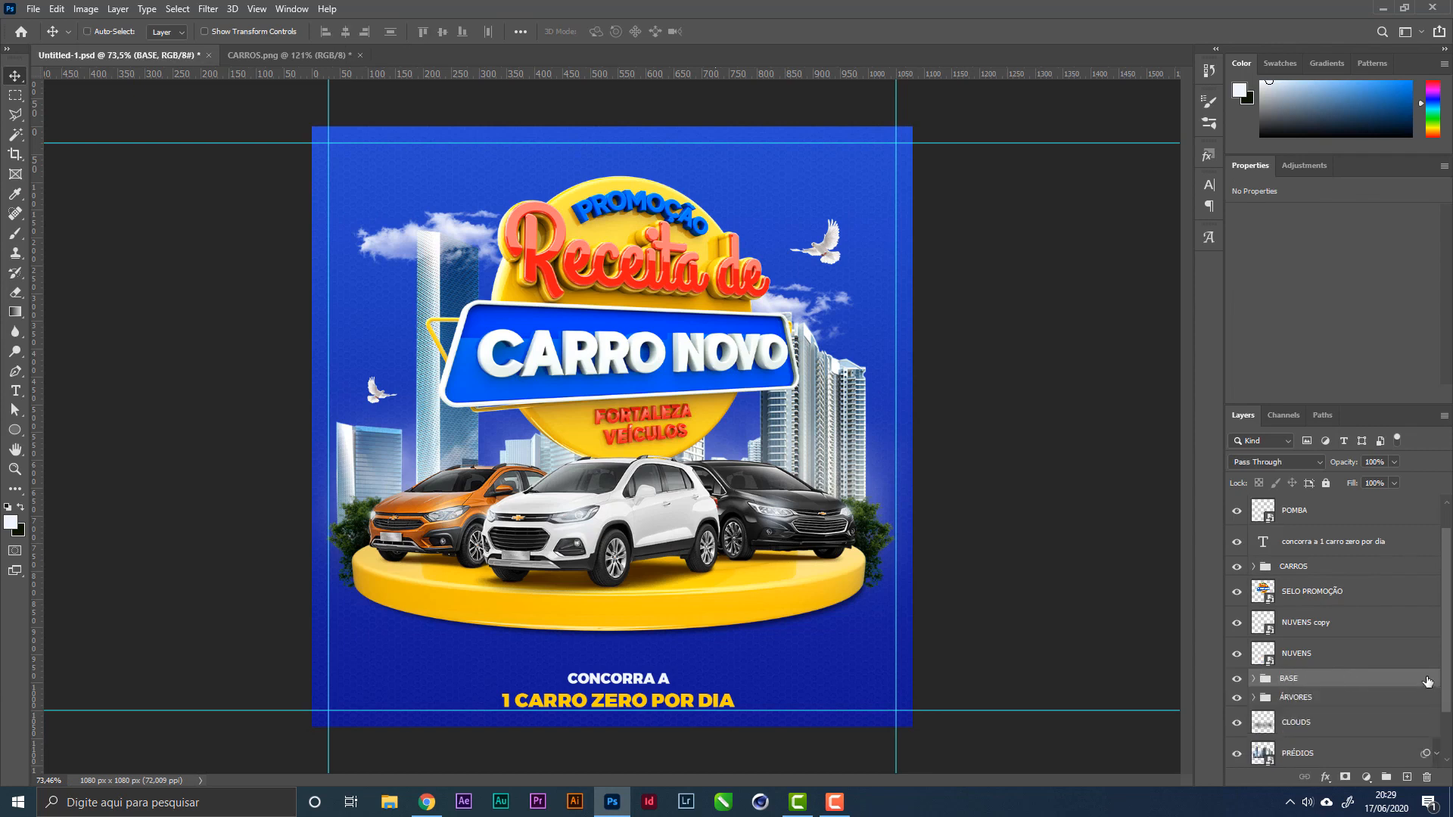
Step: Move the CARROS and BASE groups together about 38 px down the canvas
{"action": "scroll", "coordinate": [1324, 706], "scroll_direction": "down", "scroll_amount": 2}
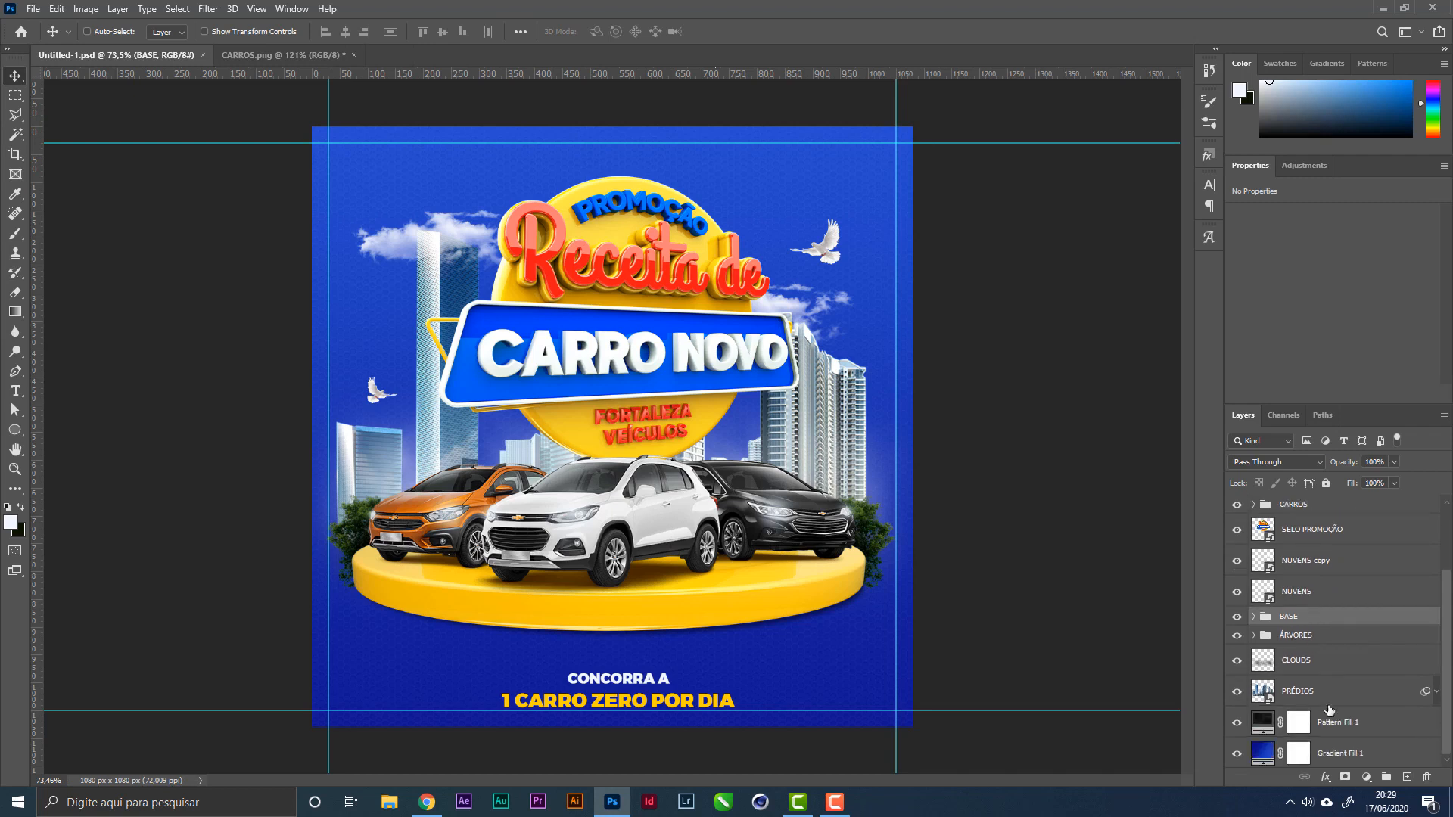
{"action": "scroll", "coordinate": [1349, 589], "scroll_direction": "up", "scroll_amount": 3}
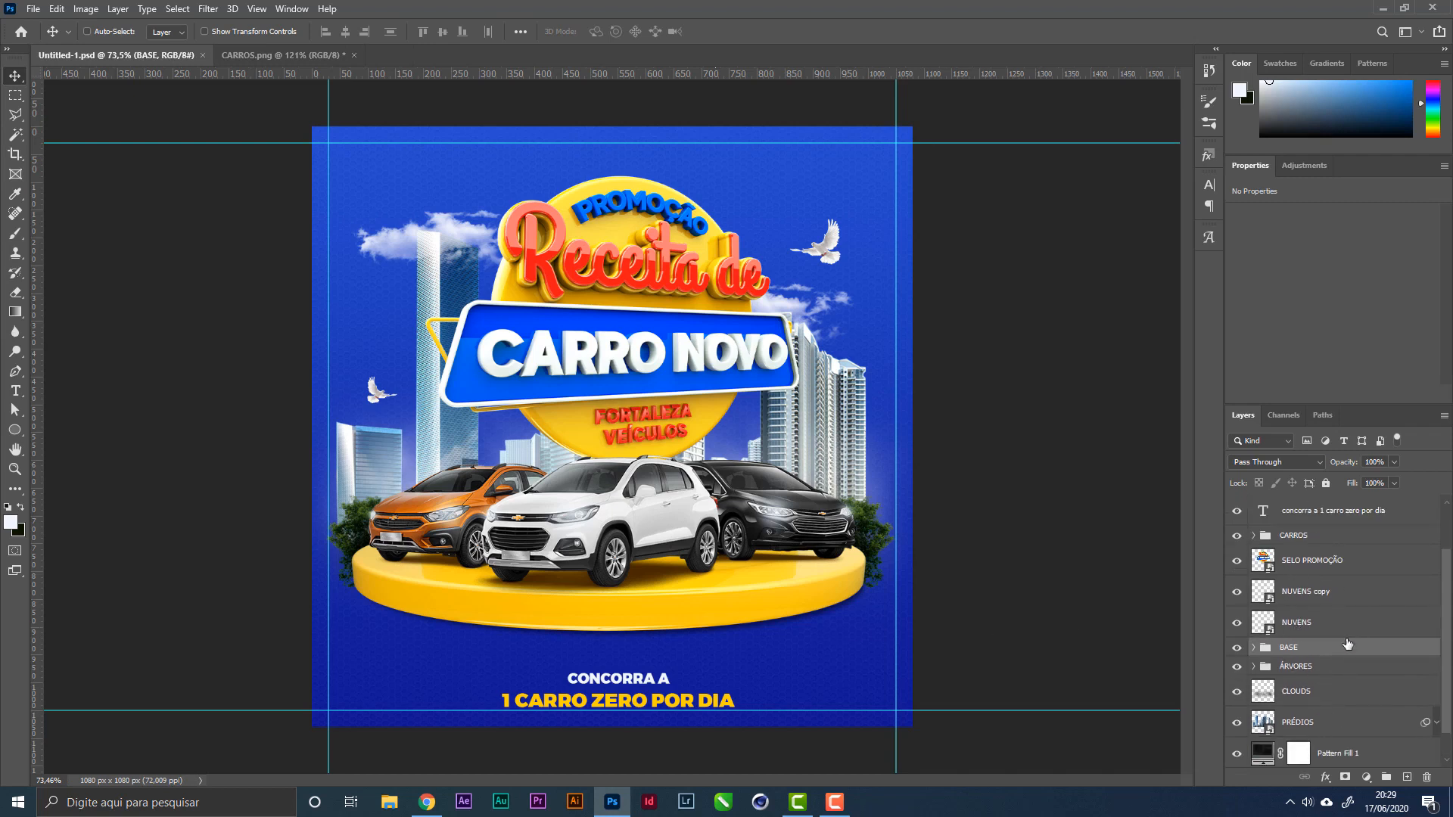
{"action": "left_click", "coordinate": [1289, 598], "text": "ctrl"}
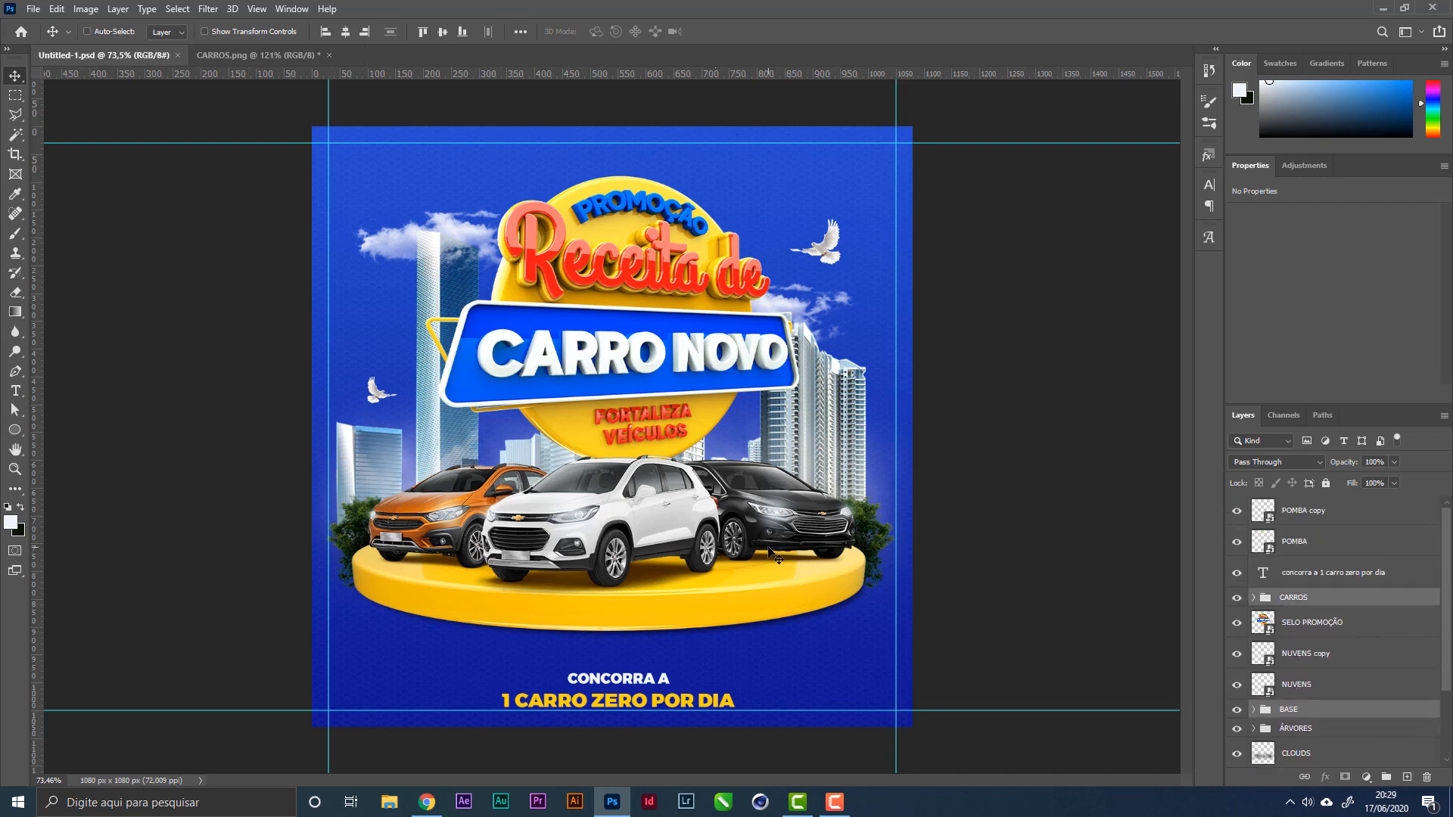
{"action": "left_click_drag", "start_coordinate": [769, 552], "coordinate": [767, 573]}
Step: Enlarge the SELO PROMOÇÃO seal proportionally to about 737 by 573 px and save the document
{"action": "right_click", "coordinate": [655, 362]}
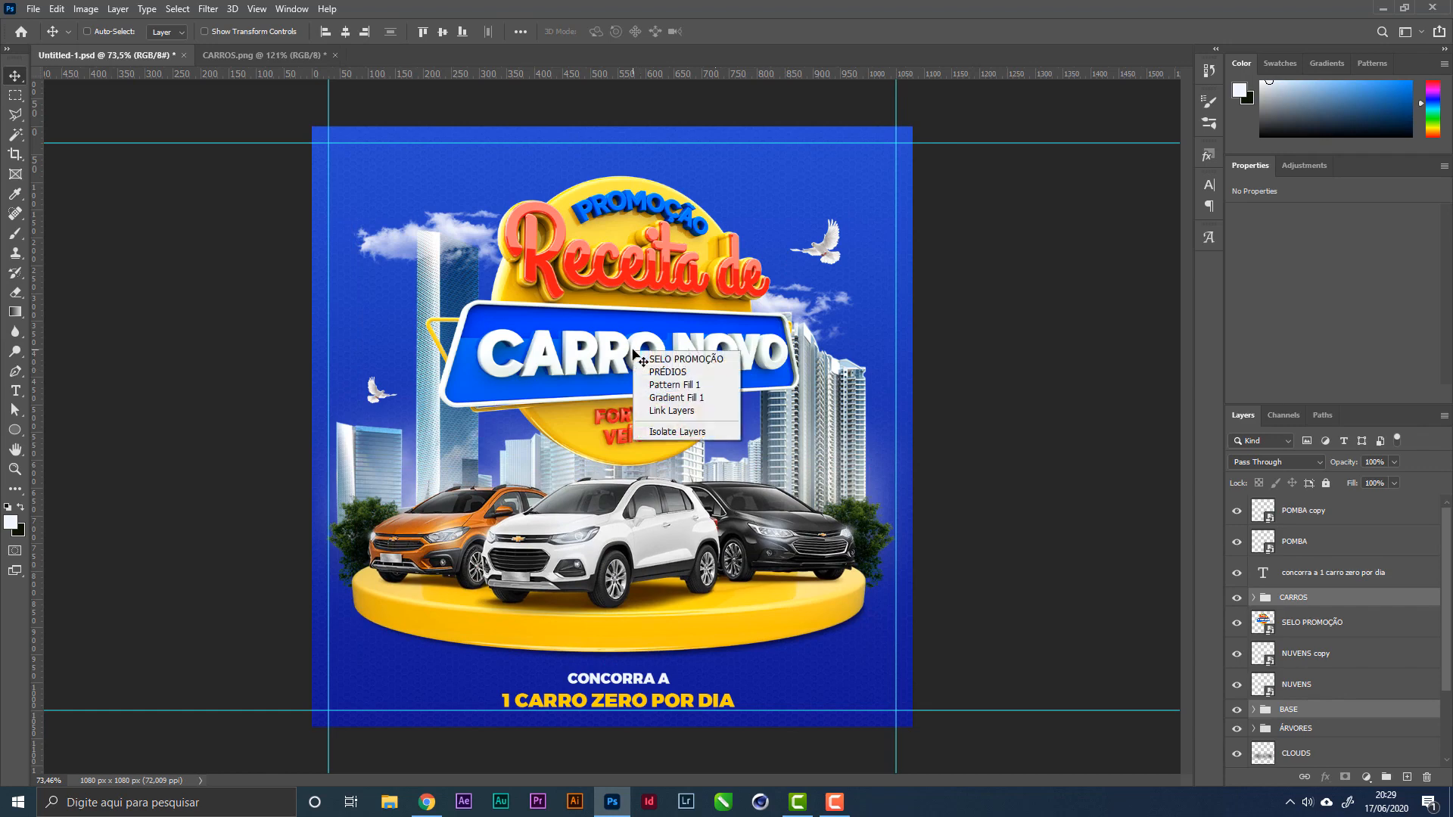
{"action": "left_click", "coordinate": [682, 358]}
{"action": "key", "text": "ctrl+t"}
{"action": "left_click_drag", "start_coordinate": [615, 463], "coordinate": [613, 492]}
{"action": "key", "text": "Return"}
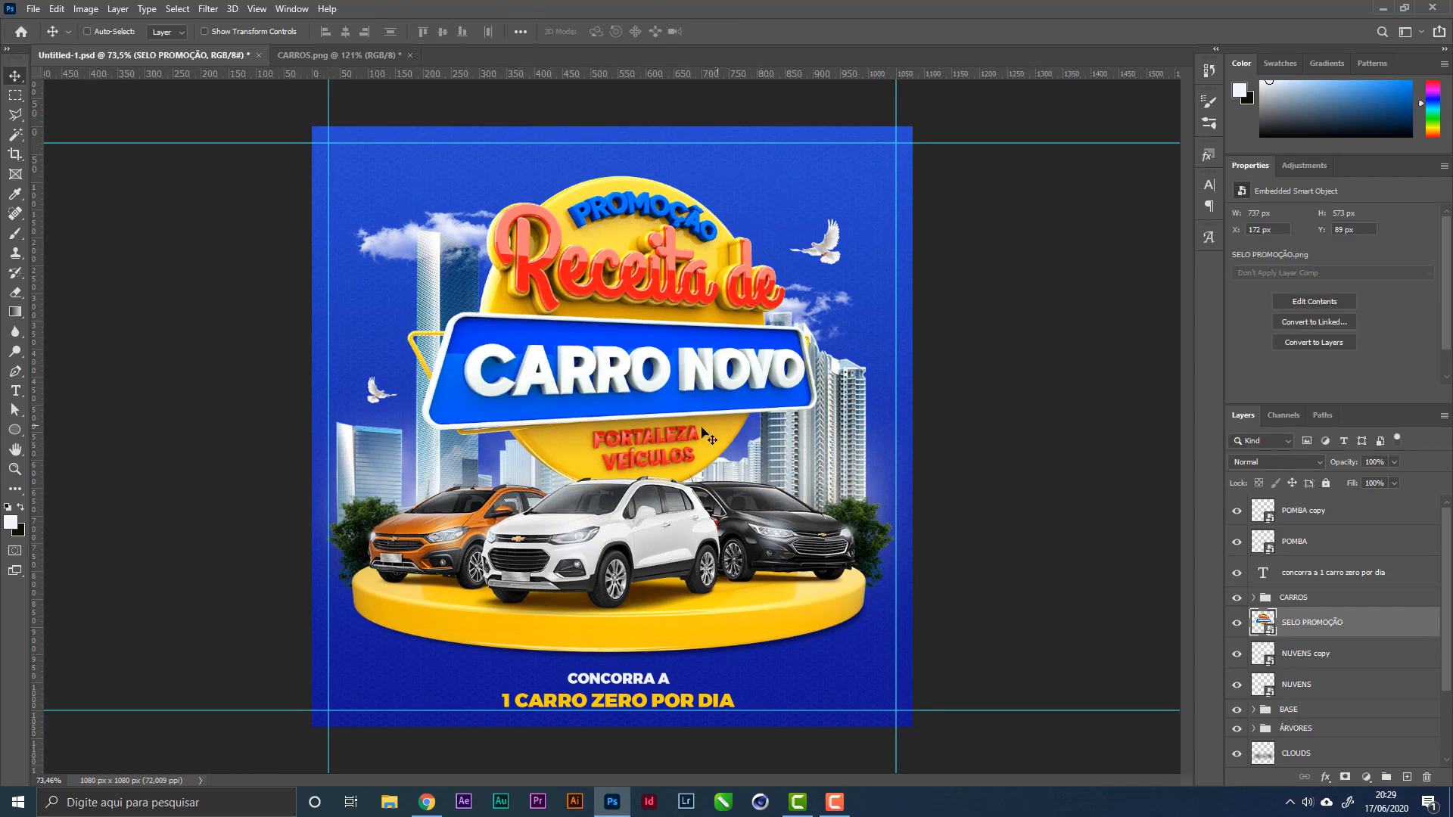
{"action": "key", "text": "ctrl+s"}
Step: Darken the starting color stop of the Gradient Fill 1 background to hex 03086b
{"action": "scroll", "coordinate": [1278, 698], "scroll_direction": "down", "scroll_amount": 3}
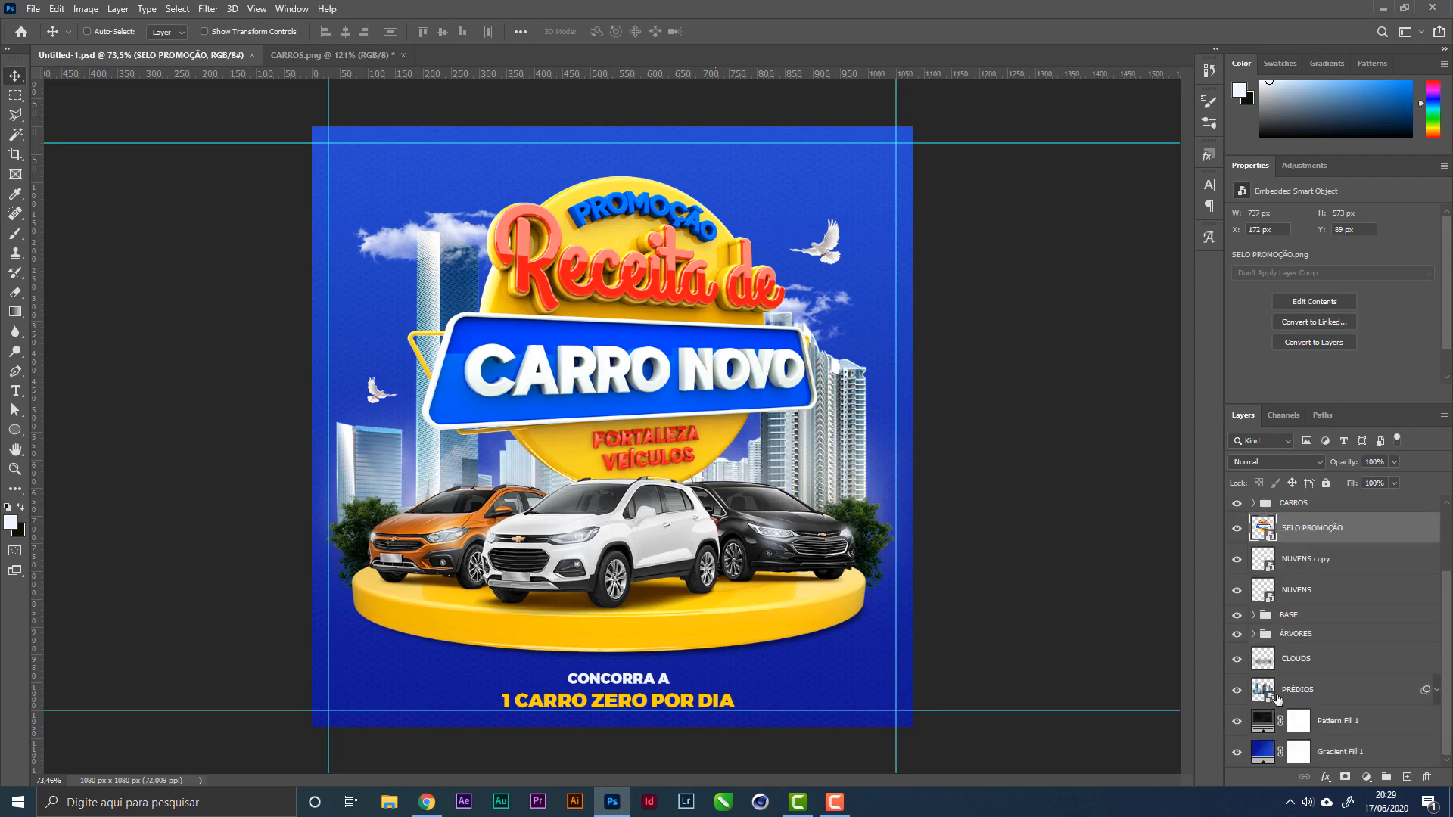
{"action": "double_click", "coordinate": [1262, 751]}
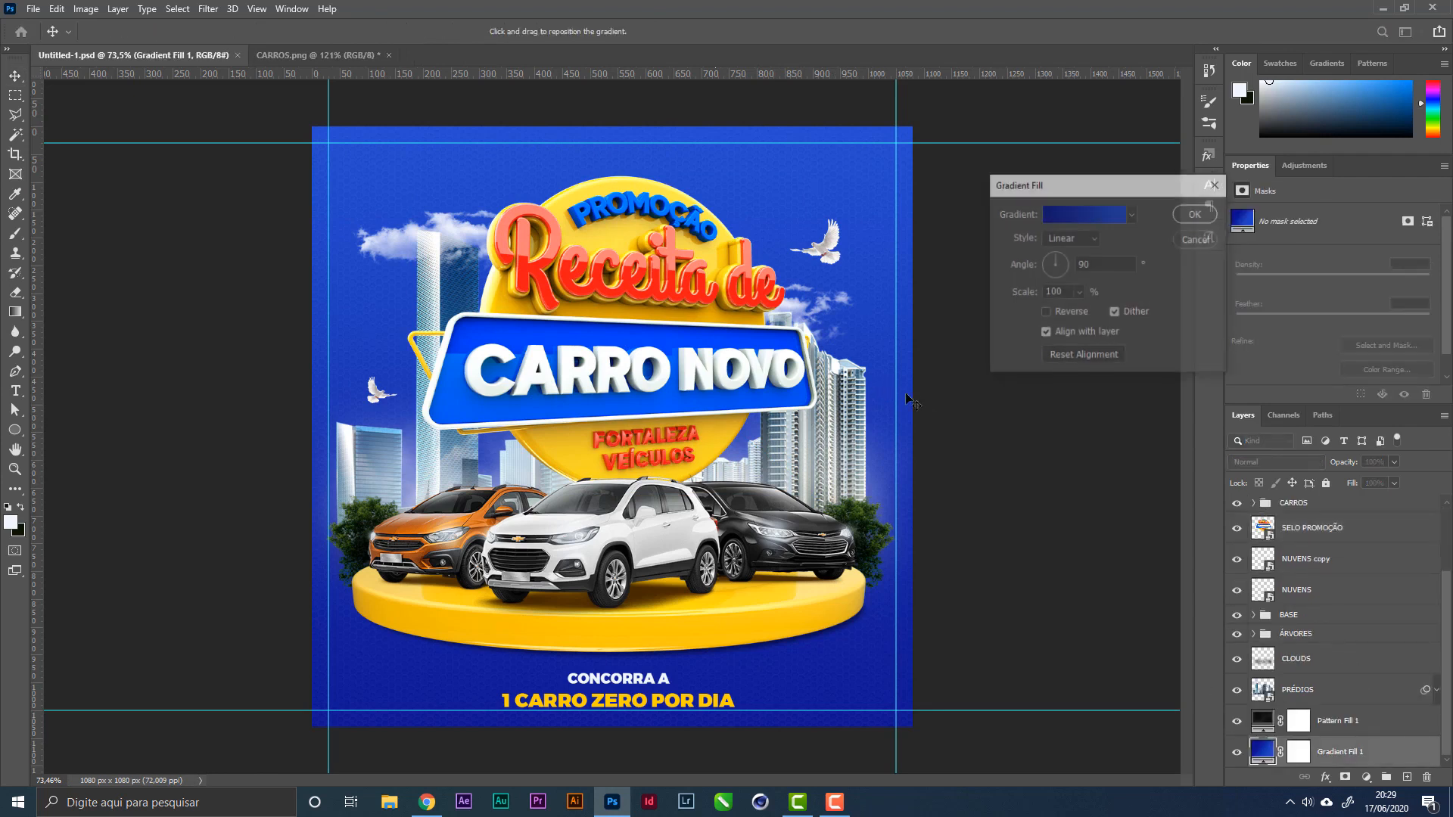
{"action": "left_click", "coordinate": [1110, 220]}
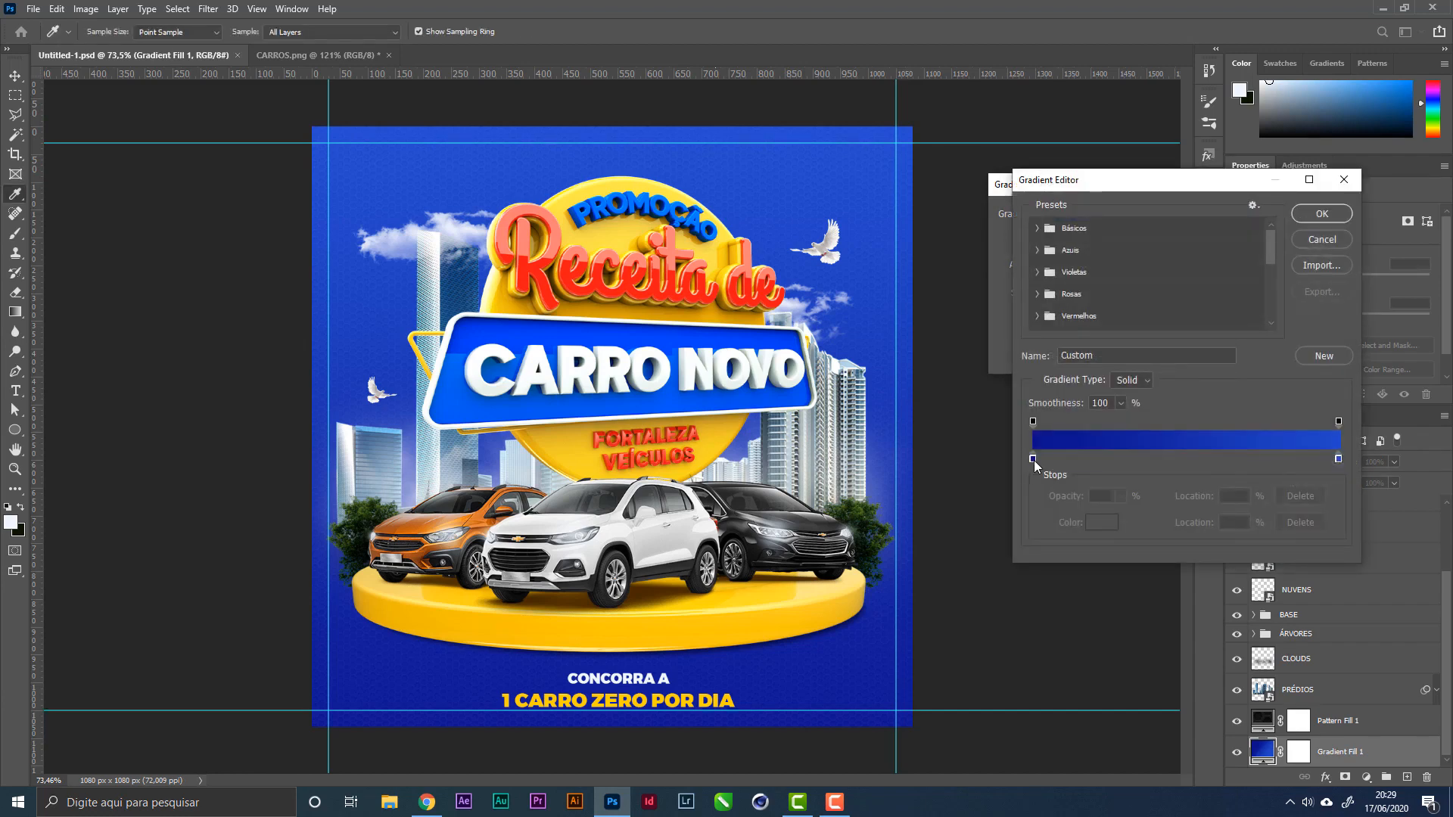
{"action": "left_click", "coordinate": [1033, 459]}
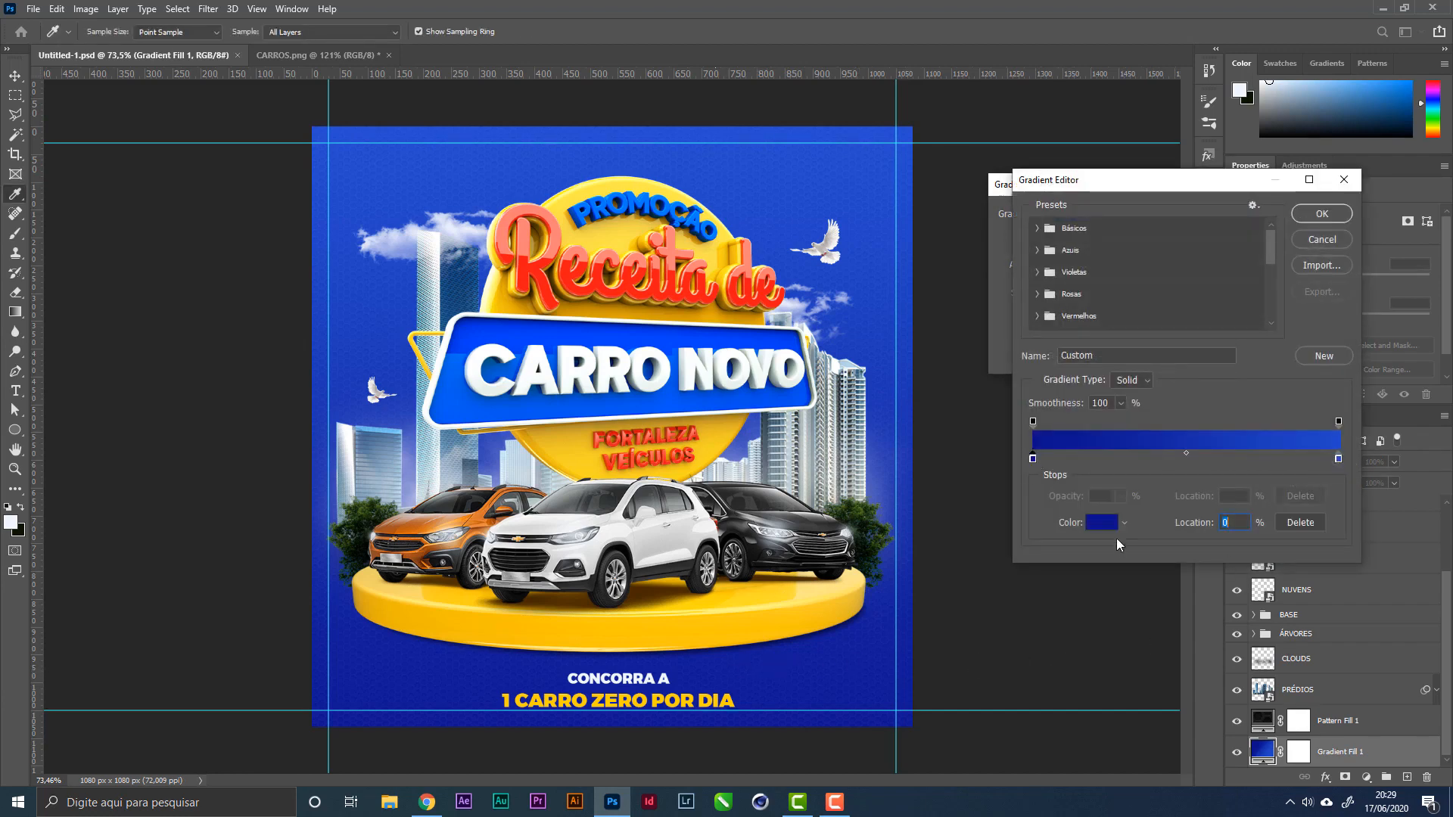
{"action": "left_click", "coordinate": [1107, 523]}
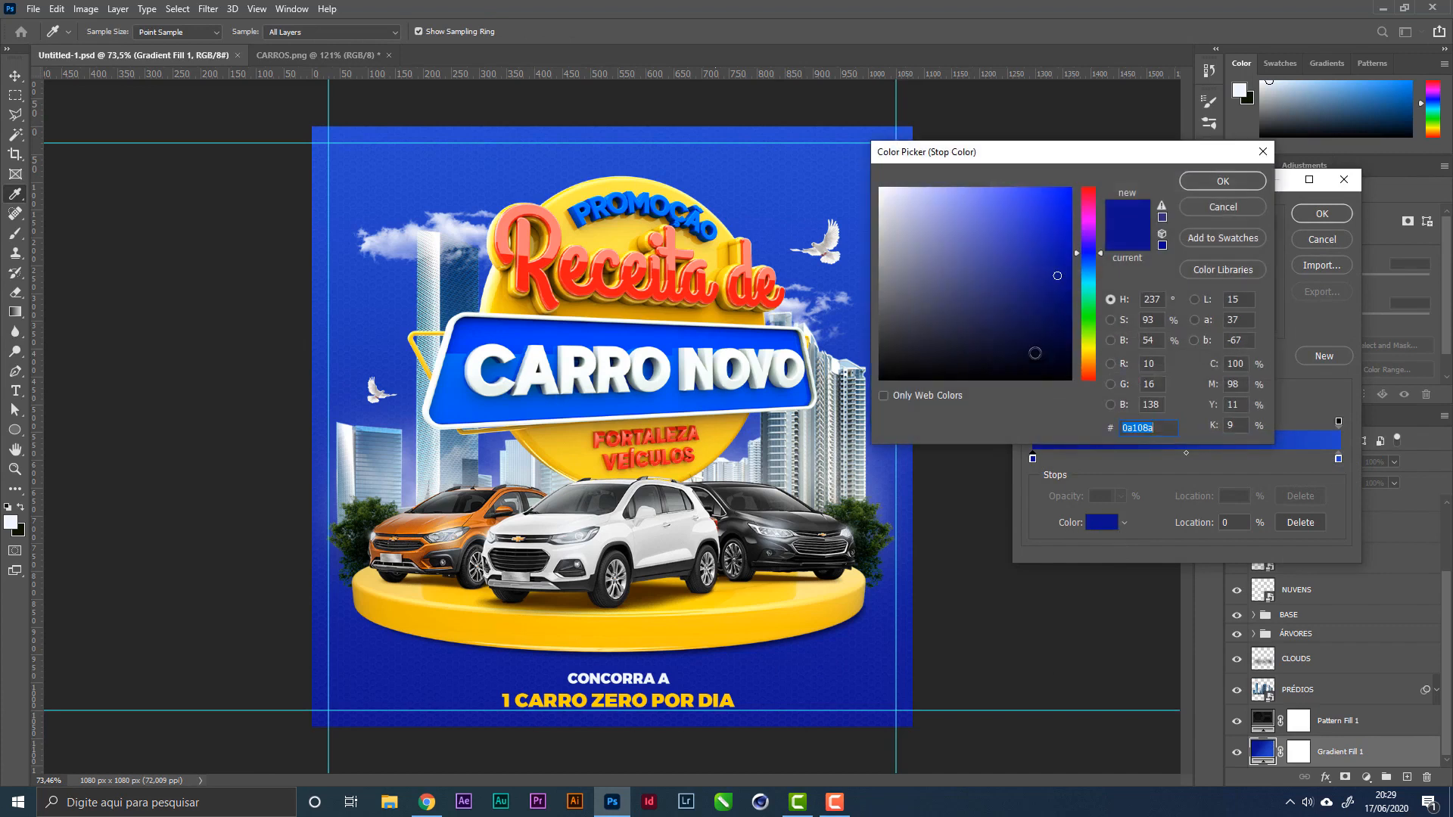
{"action": "mouse_move", "coordinate": [1056, 298]}
{"action": "left_mouse_down"}
{"action": "mouse_move", "coordinate": [1059, 319]}
{"action": "mouse_move", "coordinate": [1066, 300]}
{"action": "left_mouse_up"}
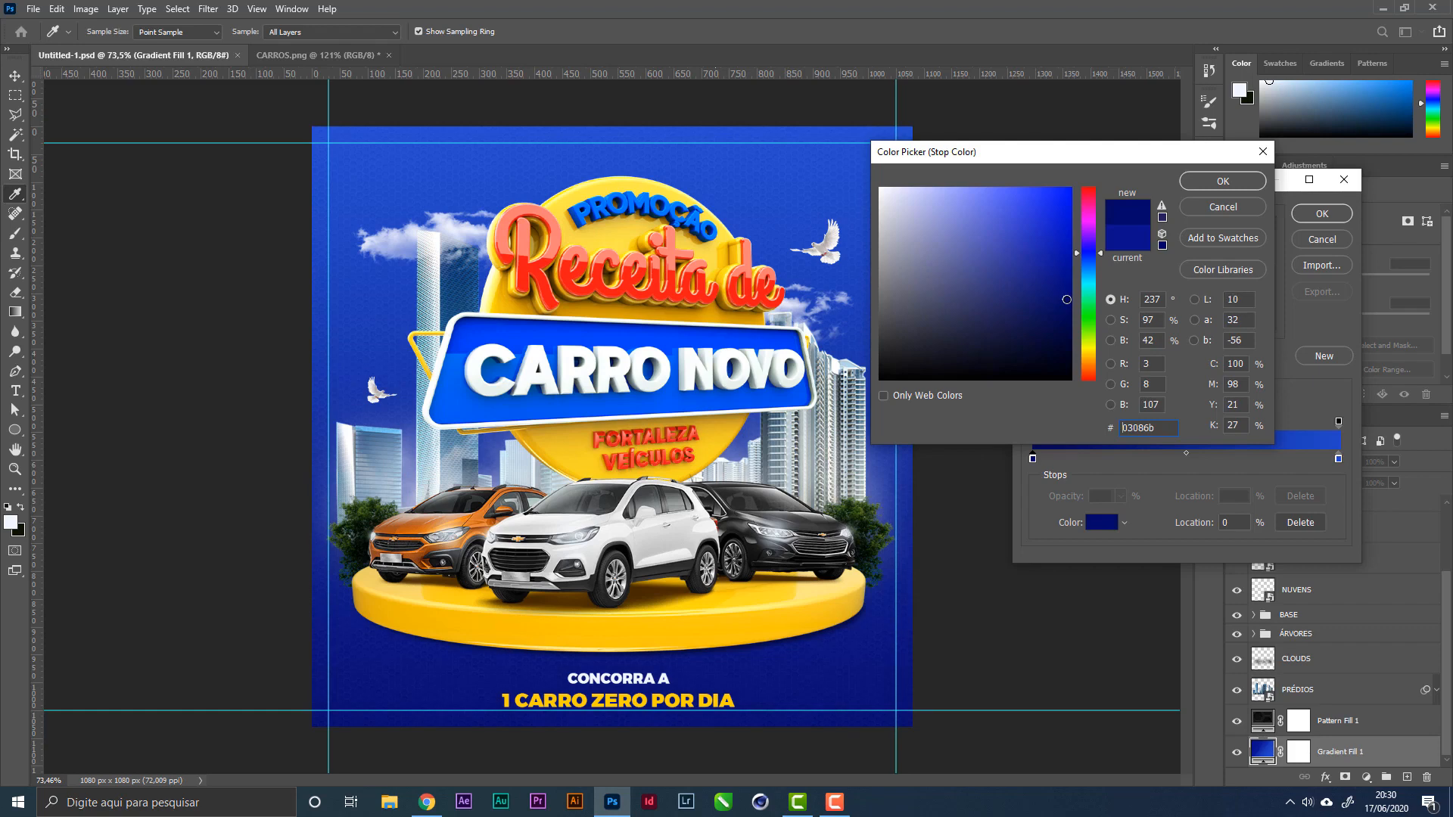
{"action": "left_click", "coordinate": [1248, 185]}
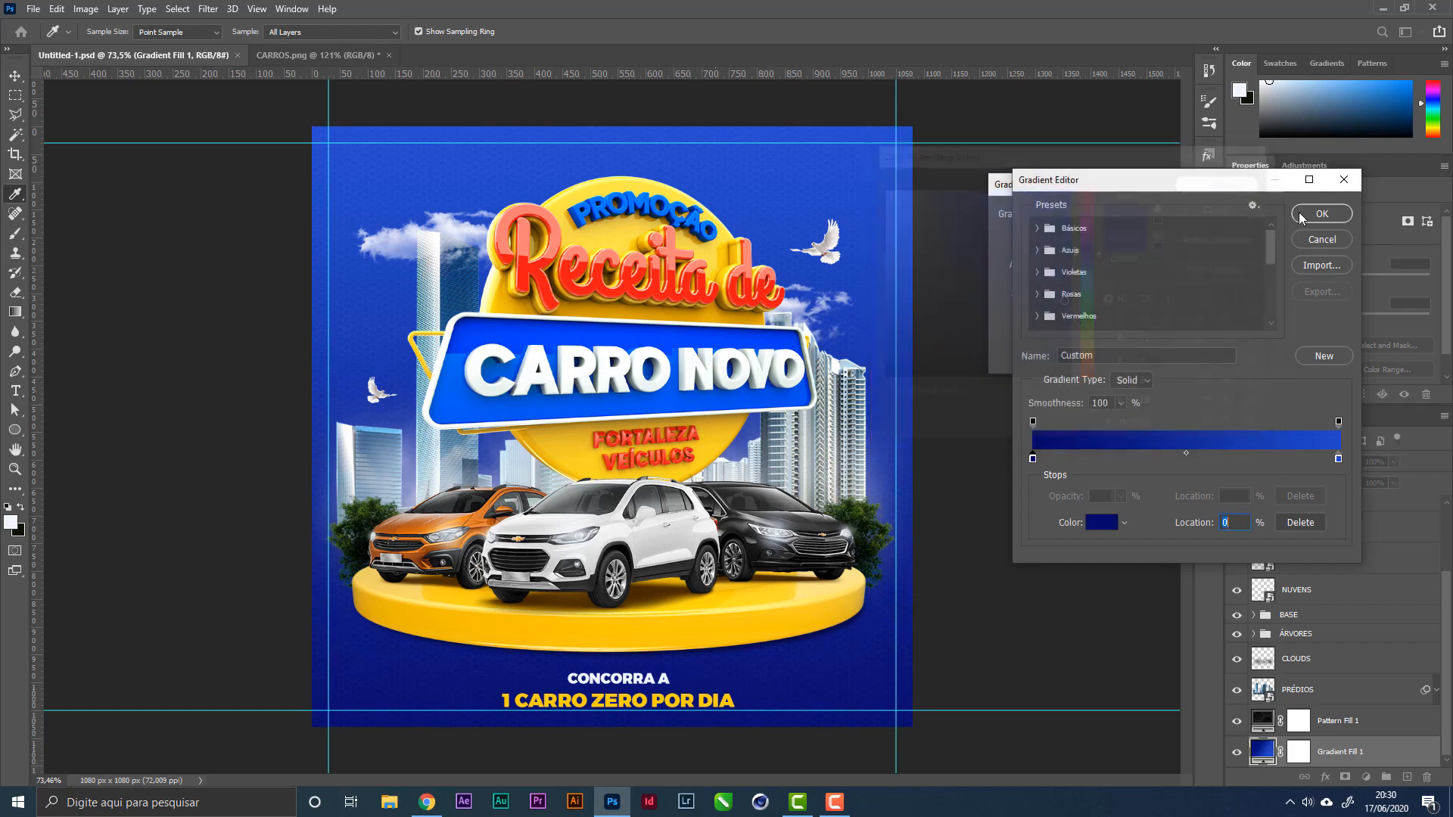
{"action": "left_click", "coordinate": [1315, 215]}
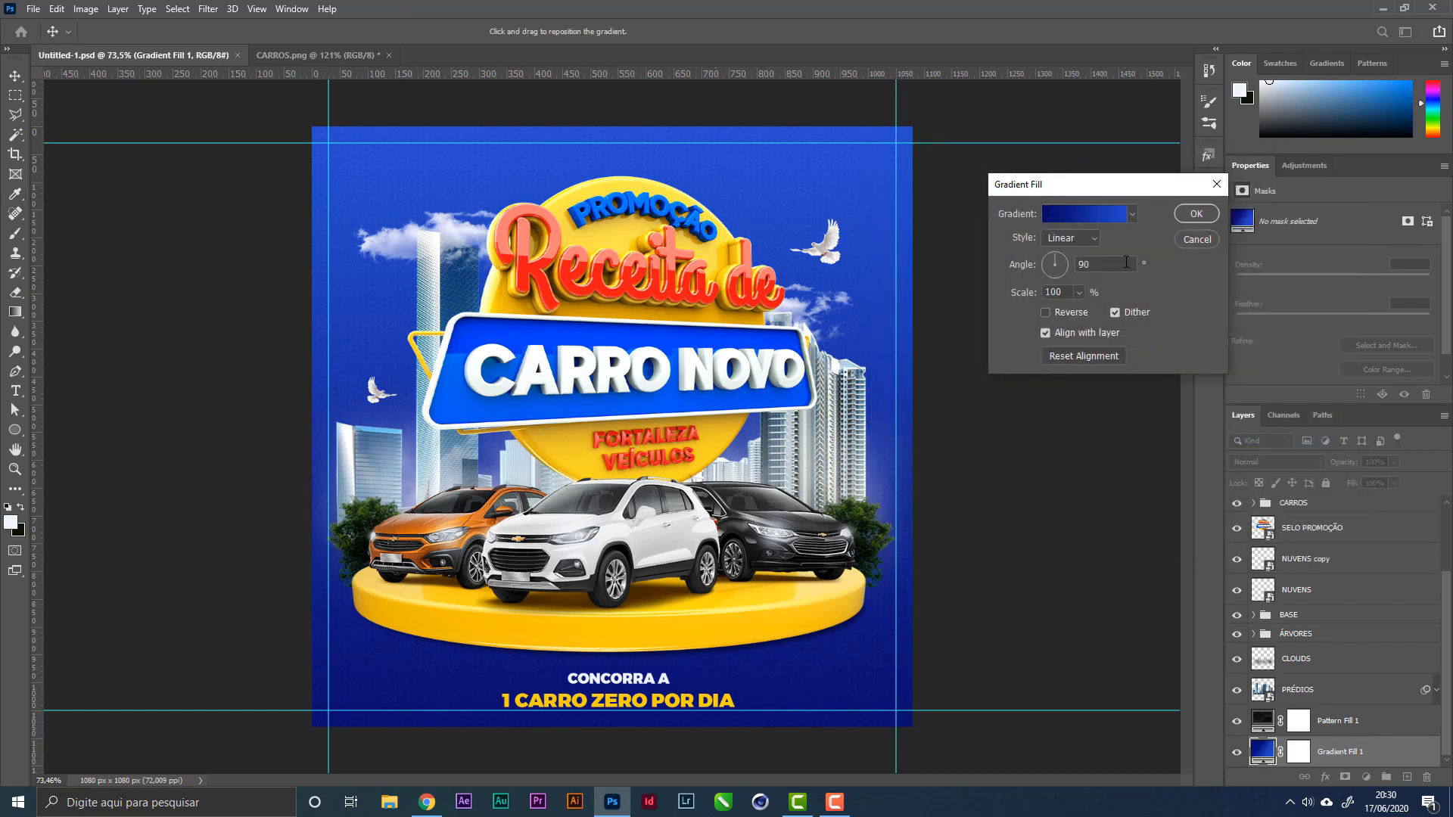
{"action": "left_click", "coordinate": [1203, 216]}
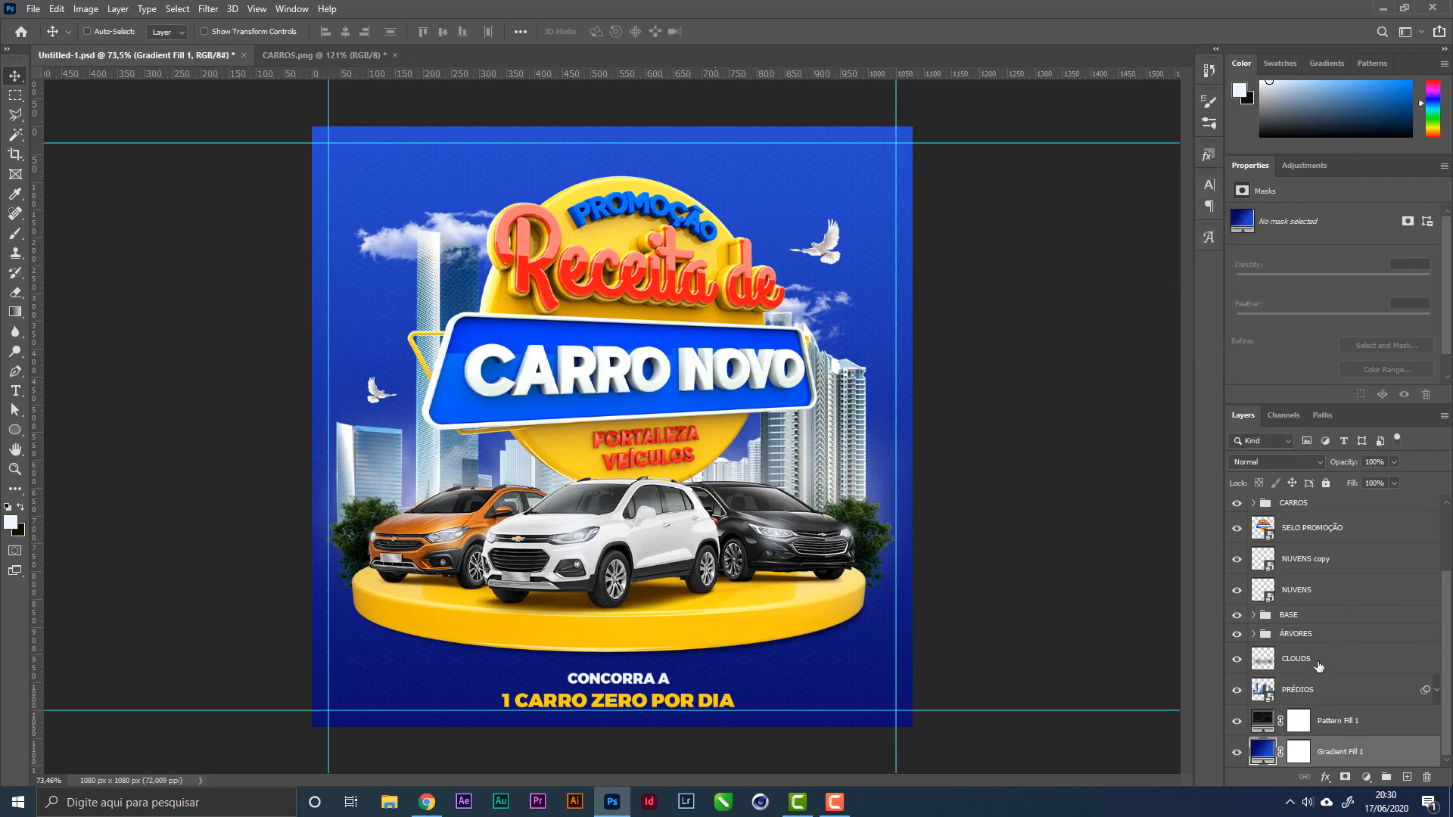
Step: Lower the SOMBRA BASE layer's opacity to 30% and nudge the shadow slightly downward
{"action": "left_click", "coordinate": [1254, 615]}
{"action": "left_click", "coordinate": [1353, 670]}
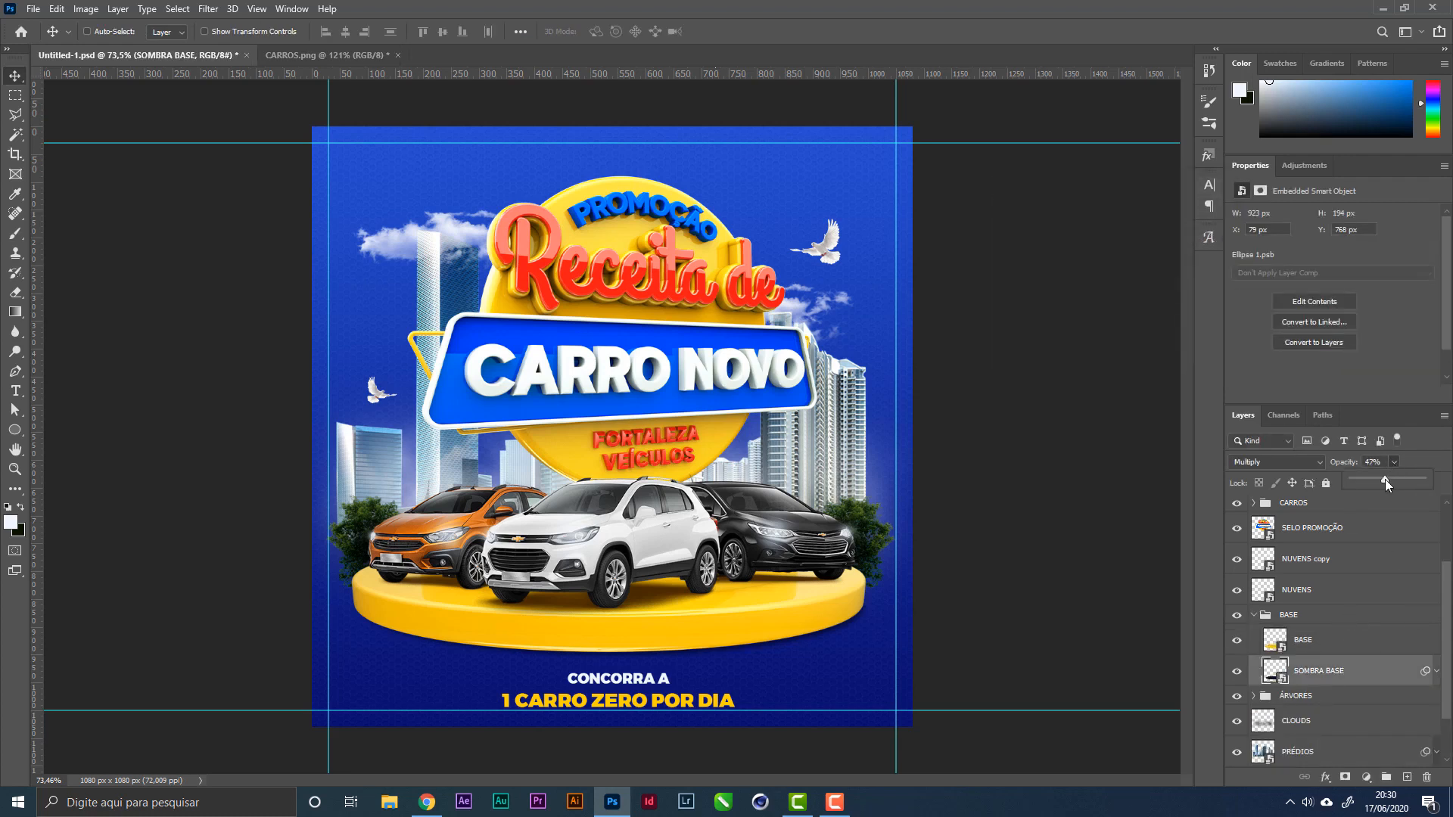
{"action": "left_click", "coordinate": [831, 530]}
{"action": "key", "text": "Down"}
{"action": "key", "text": "Down"}
{"action": "key", "text": "Down"}
{"action": "key", "text": "Down"}
{"action": "key", "text": "Down"}
{"action": "key", "text": "Down"}
{"action": "key", "text": "Down"}
{"action": "key", "text": "Down"}
{"action": "key", "text": "Down"}
{"action": "key", "text": "Down"}
{"action": "key", "text": "Down"}
{"action": "key", "text": "Down"}
{"action": "key", "text": "Down"}
{"action": "left_click", "coordinate": [931, 514]}
Step: Narrow the base shadow to about 875 px wide around its center, nudge it slightly up and save
{"action": "key", "text": "ctrl+t"}
{"action": "left_click_drag", "start_coordinate": [867, 614], "coordinate": [850, 616]}
{"action": "key", "text": "Return"}
{"action": "key", "text": "Up"}
{"action": "key", "text": "Up"}
{"action": "key", "text": "ctrl+s"}
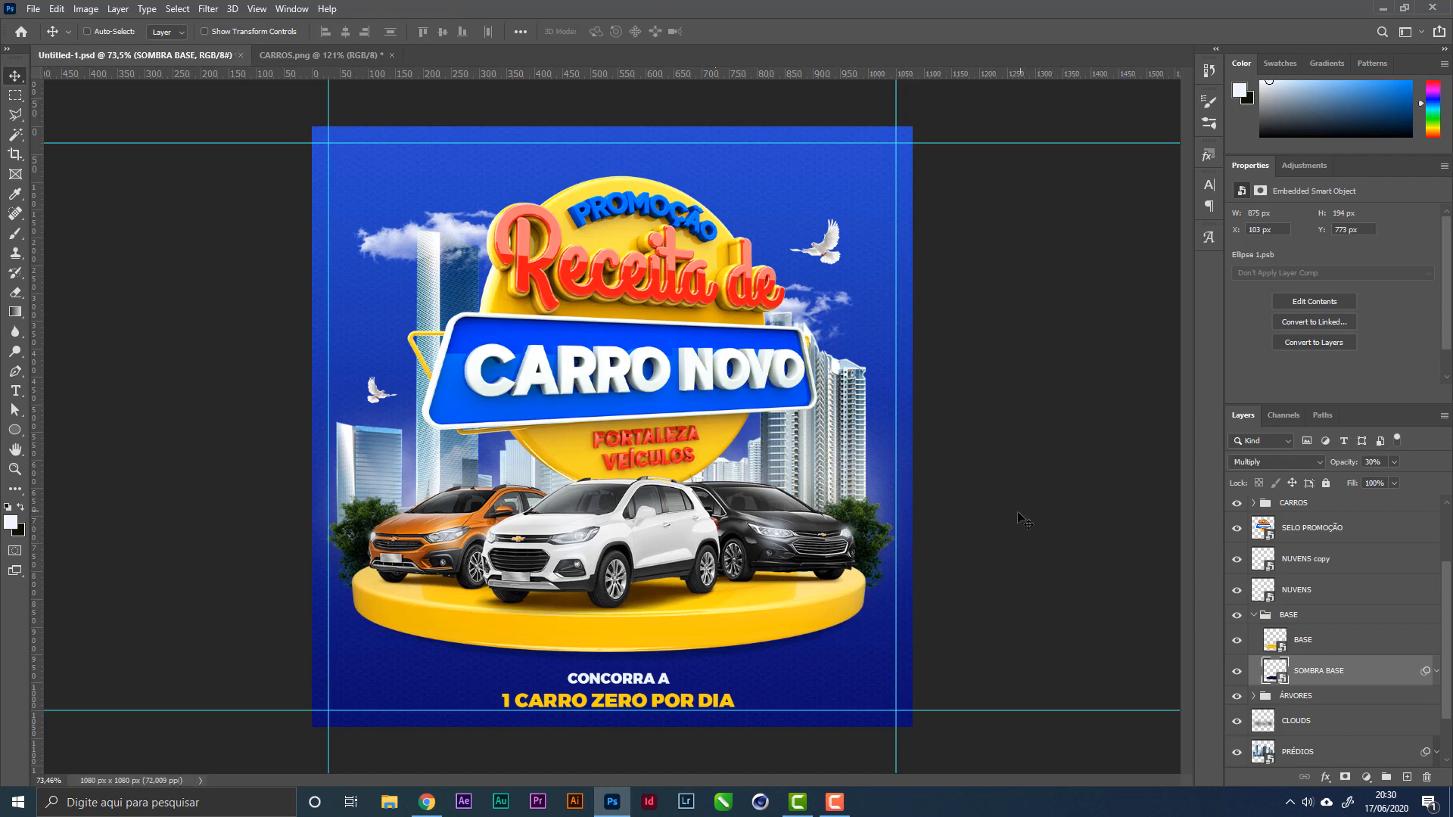
Step: Place the LOGO CHEVROLET image from the PROMOÇÃO DE CARROS folder as an embedded object
{"action": "left_click", "coordinate": [33, 9]}
{"action": "left_click", "coordinate": [103, 312]}
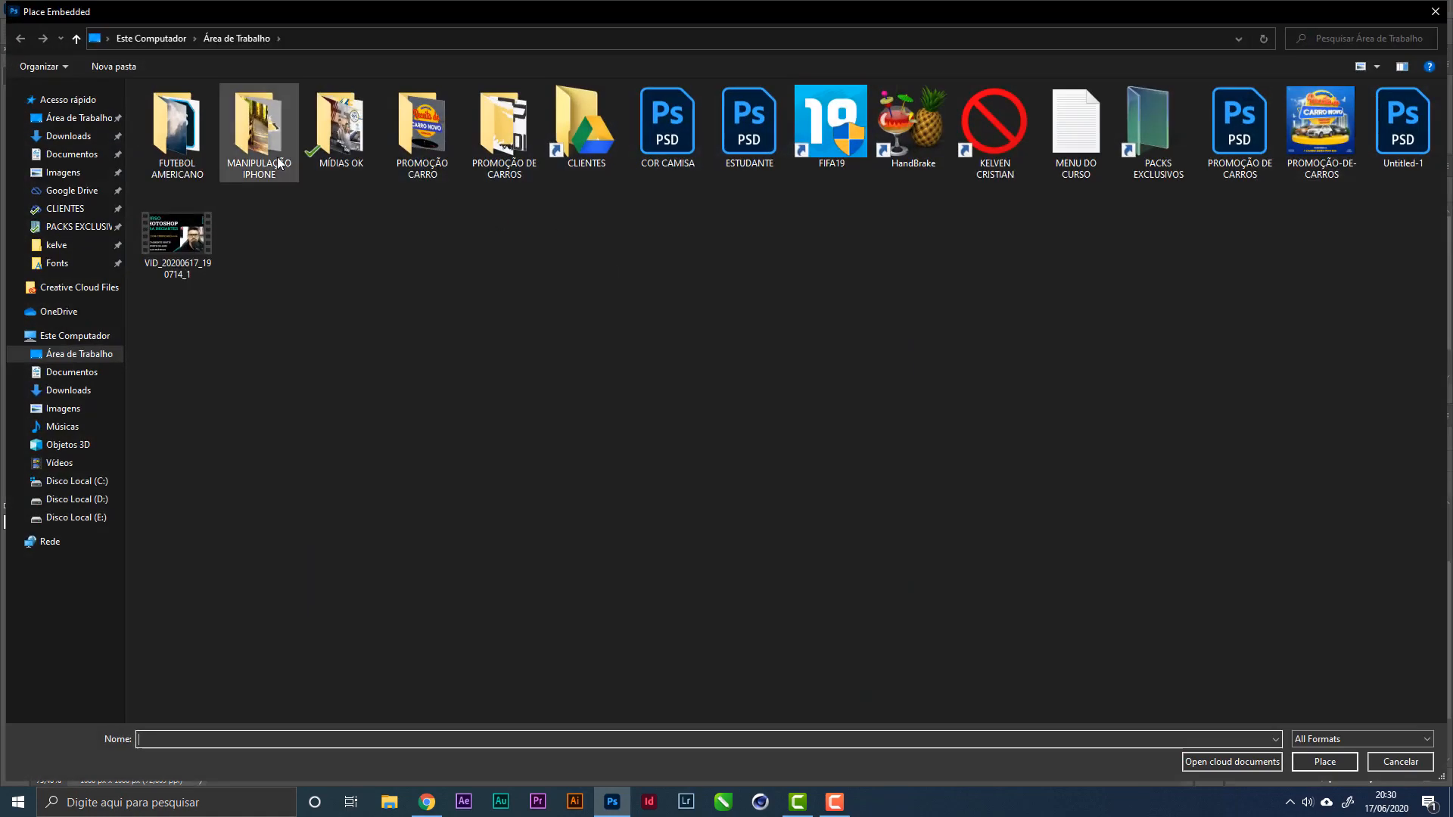
{"action": "double_click", "coordinate": [497, 121]}
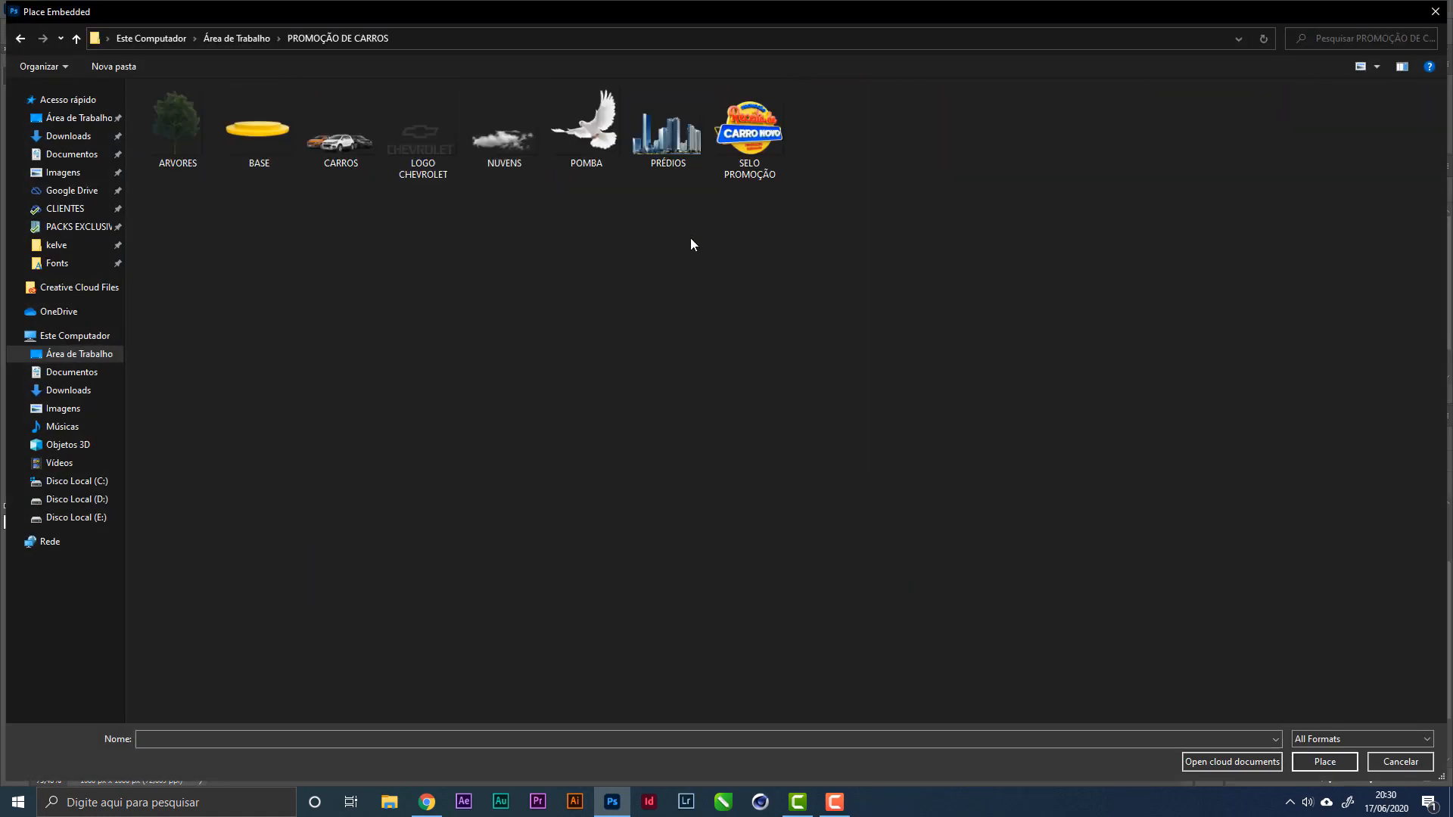
{"action": "double_click", "coordinate": [428, 139]}
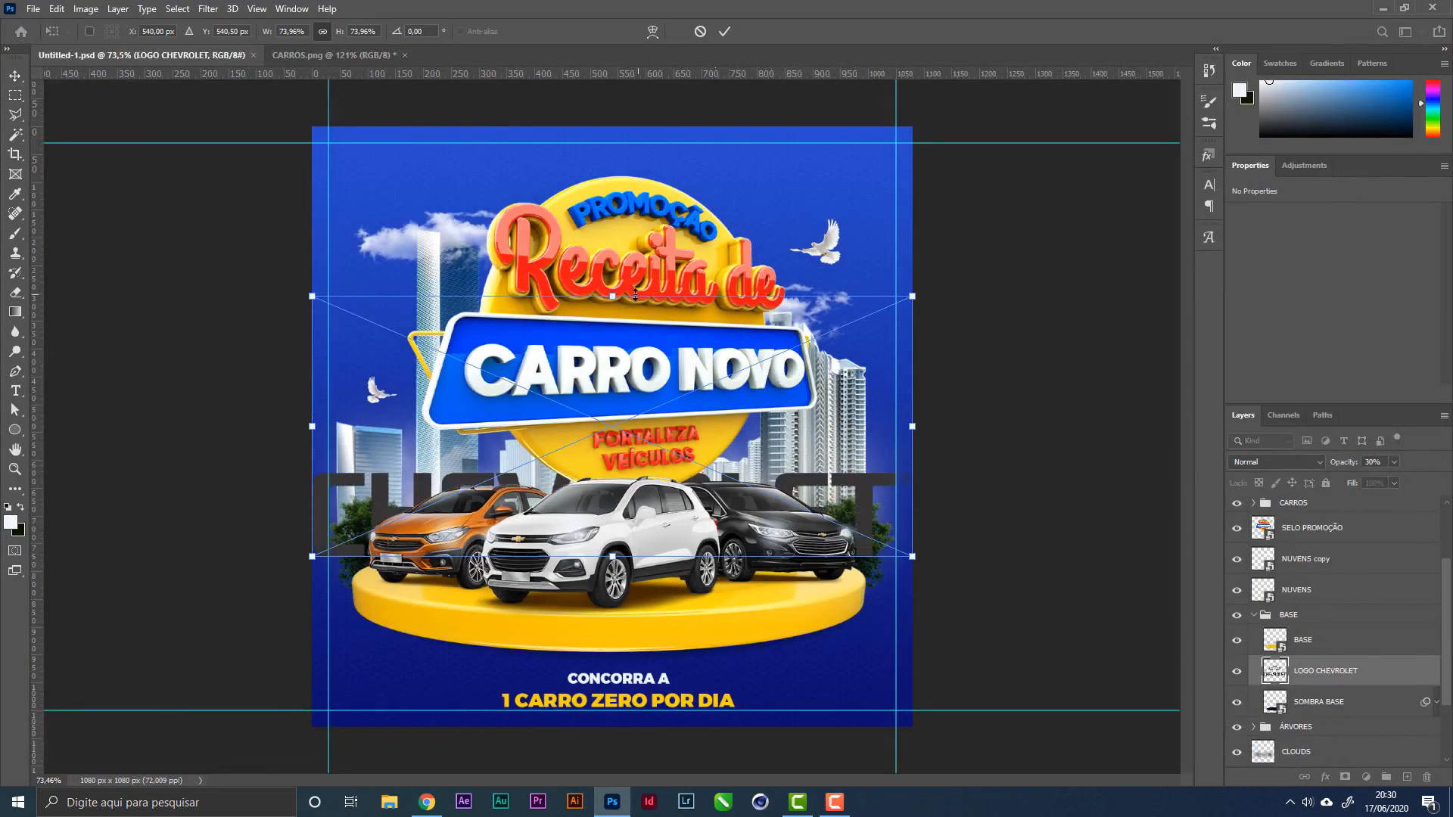
Step: Shrink the Chevrolet logo to about 66 px wide in the canvas's lower-right corner and move its layer to the top of the stack
{"action": "left_click_drag", "start_coordinate": [635, 295], "coordinate": [903, 704]}
{"action": "key", "text": "Return"}
{"action": "left_click_drag", "start_coordinate": [1362, 664], "coordinate": [1400, 511]}
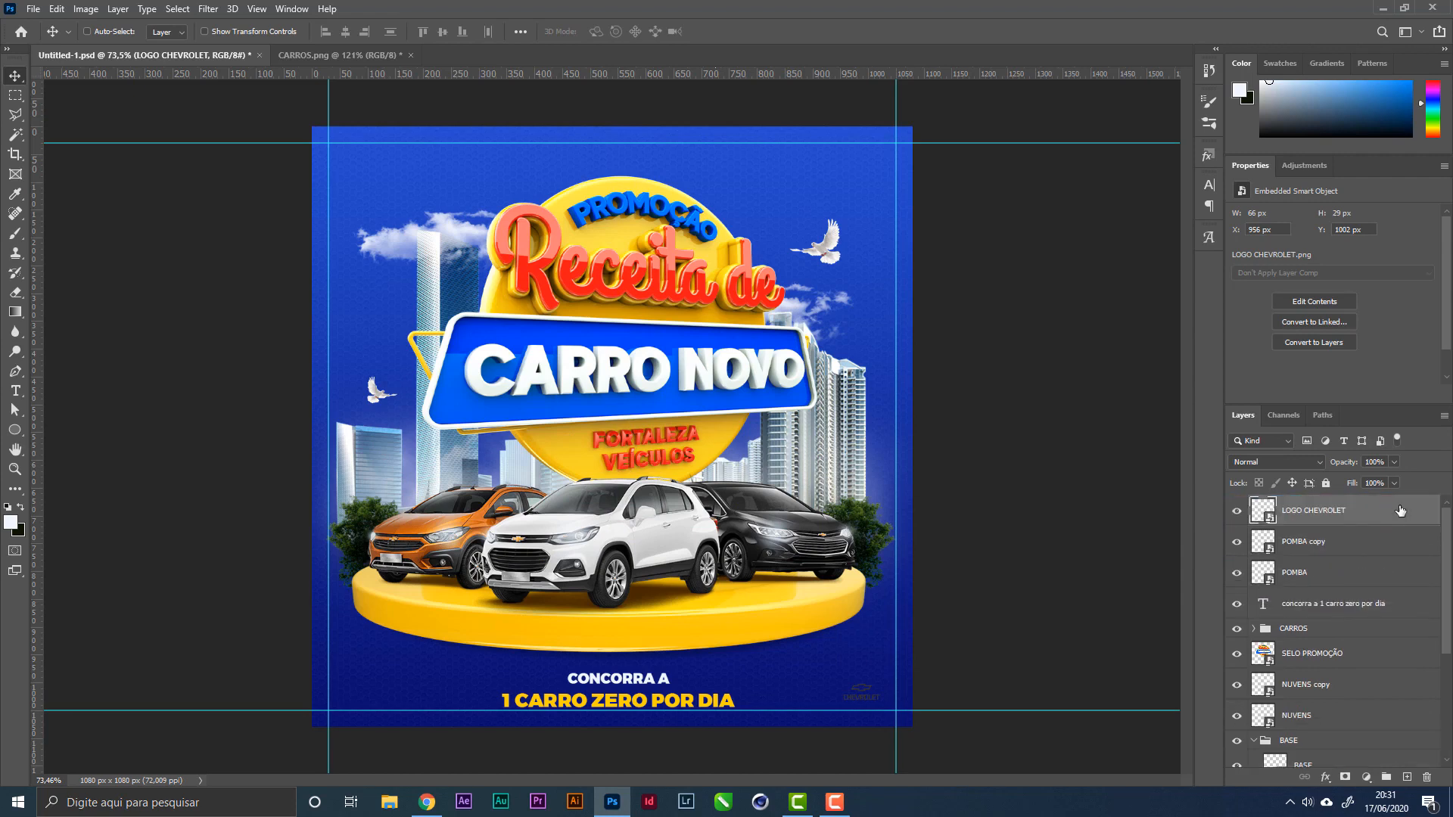
Step: Apply a white (ffffff) Color Overlay to the LOGO CHEVROLET layer
{"action": "double_click", "coordinate": [1328, 516]}
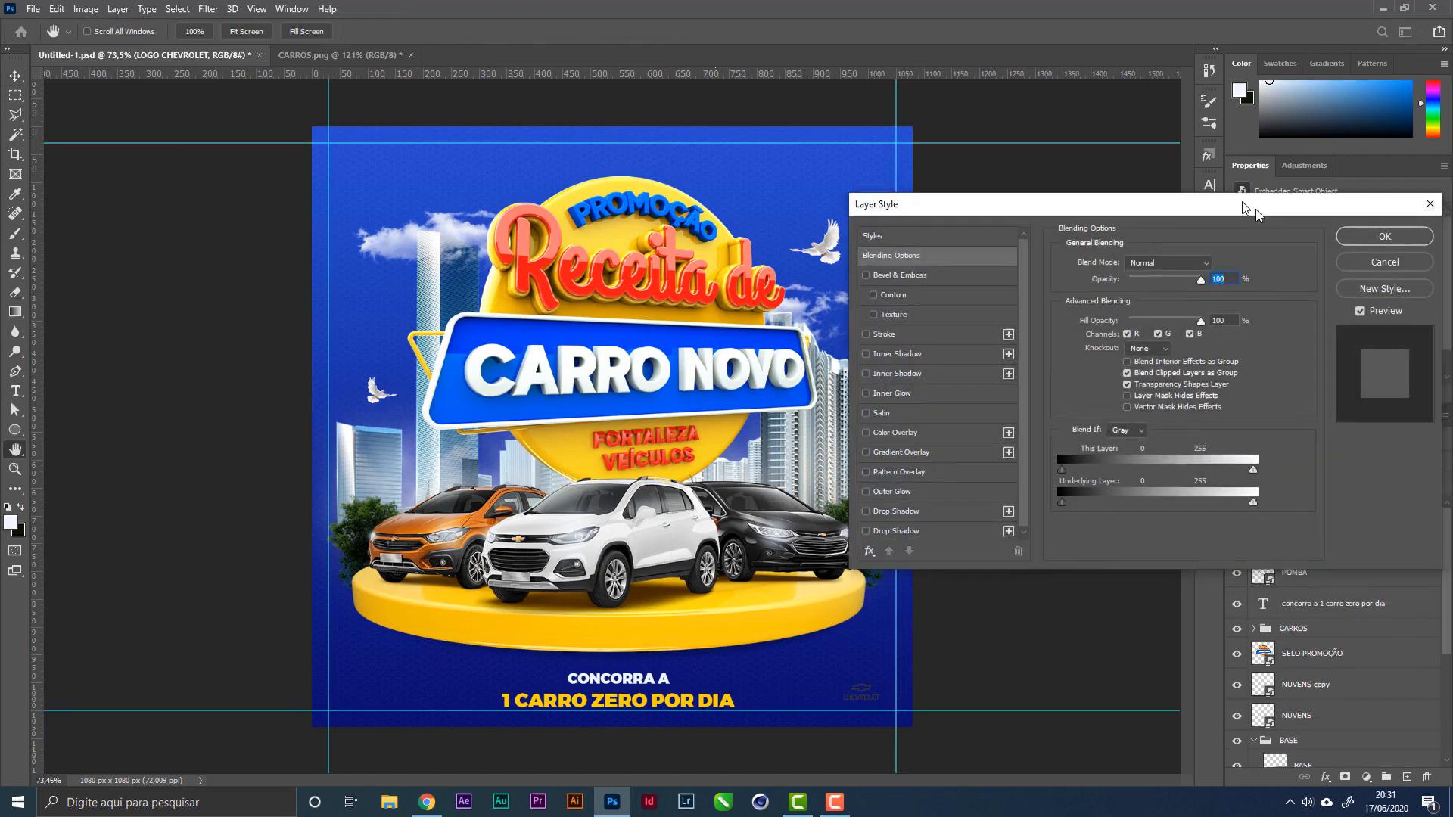
{"action": "left_click_drag", "start_coordinate": [1245, 208], "coordinate": [1105, 141]}
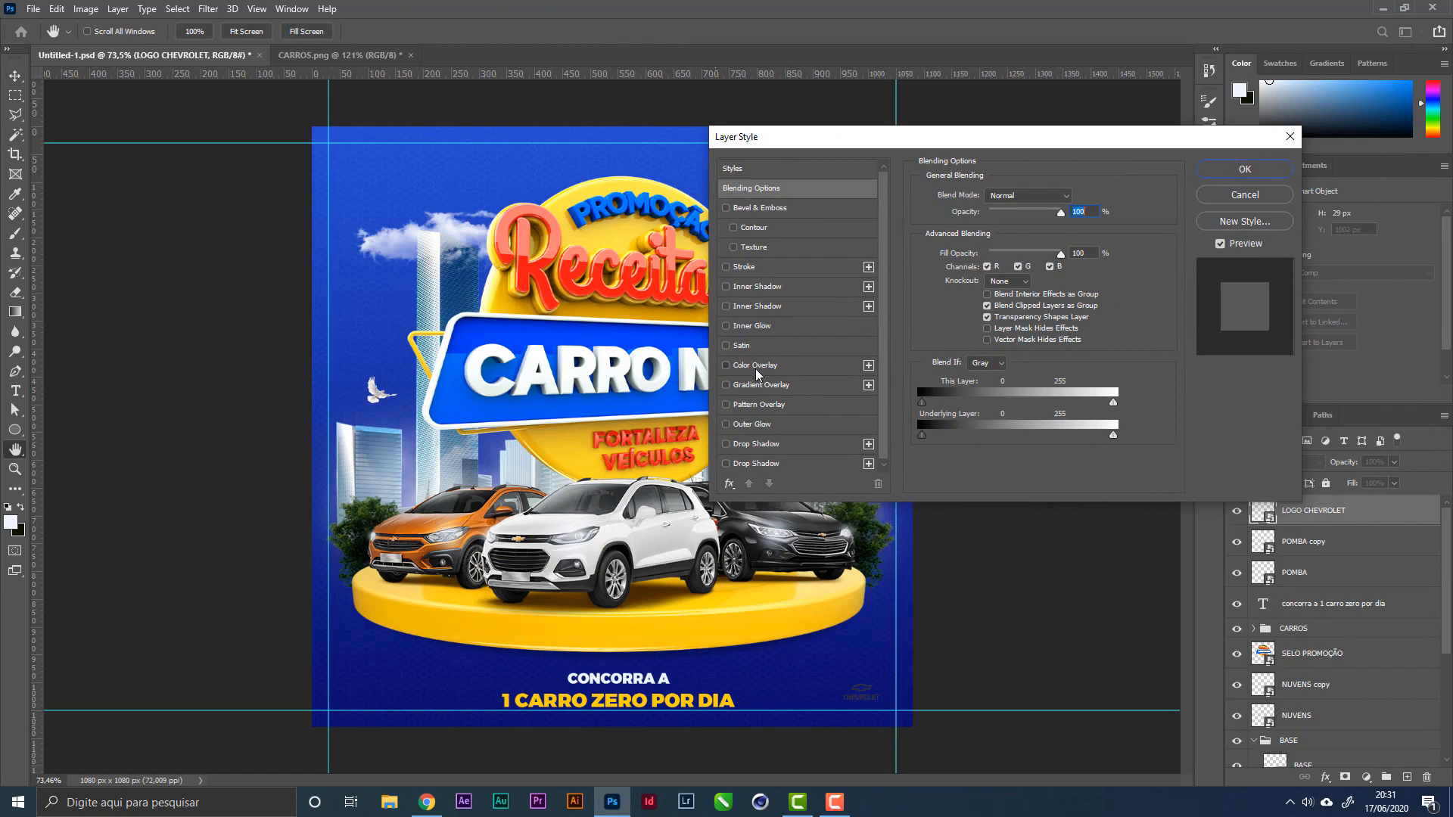
{"action": "left_click", "coordinate": [754, 365]}
{"action": "left_click", "coordinate": [1081, 206]}
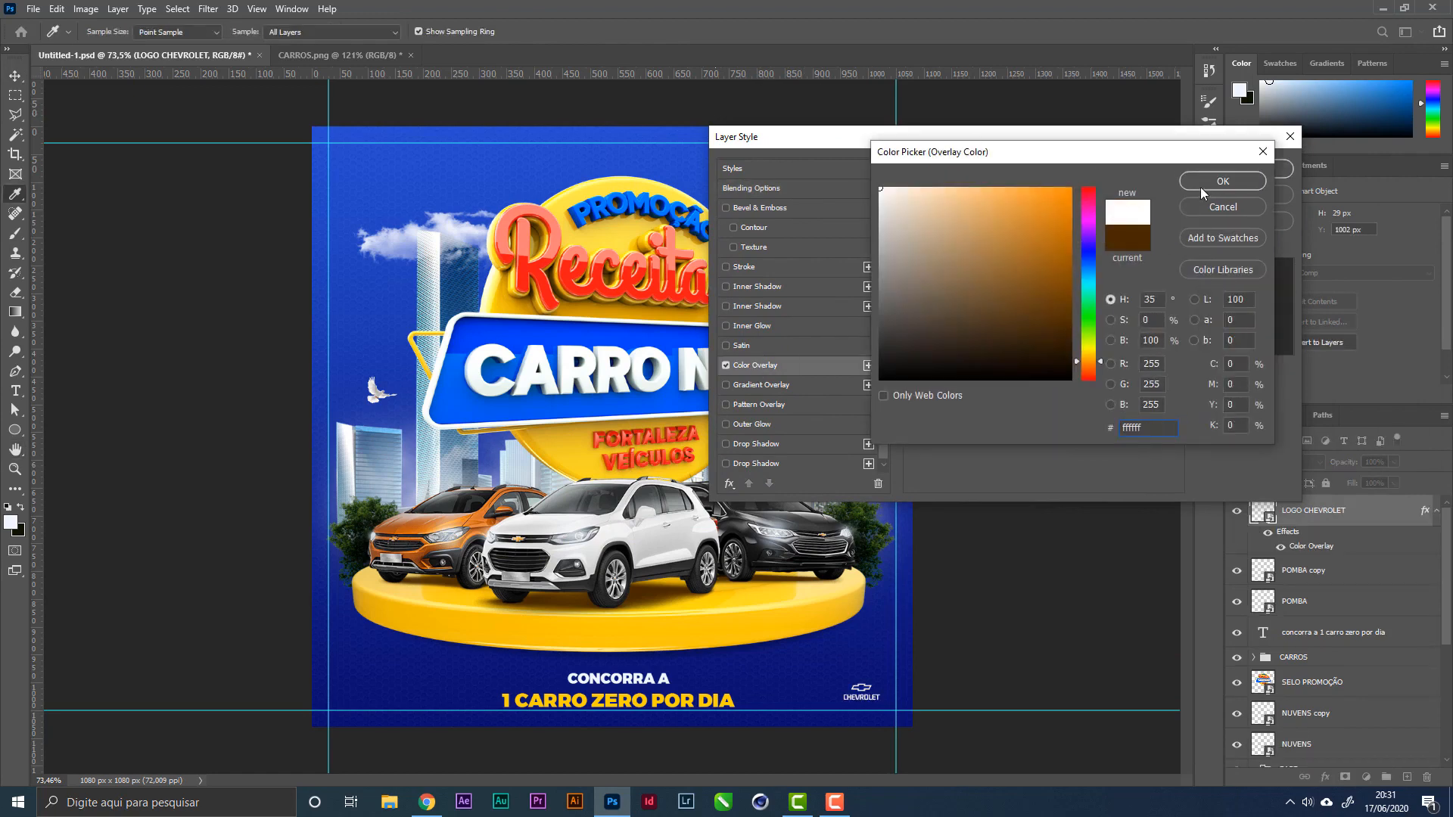
{"action": "left_click", "coordinate": [1200, 188]}
{"action": "key", "text": "Return"}
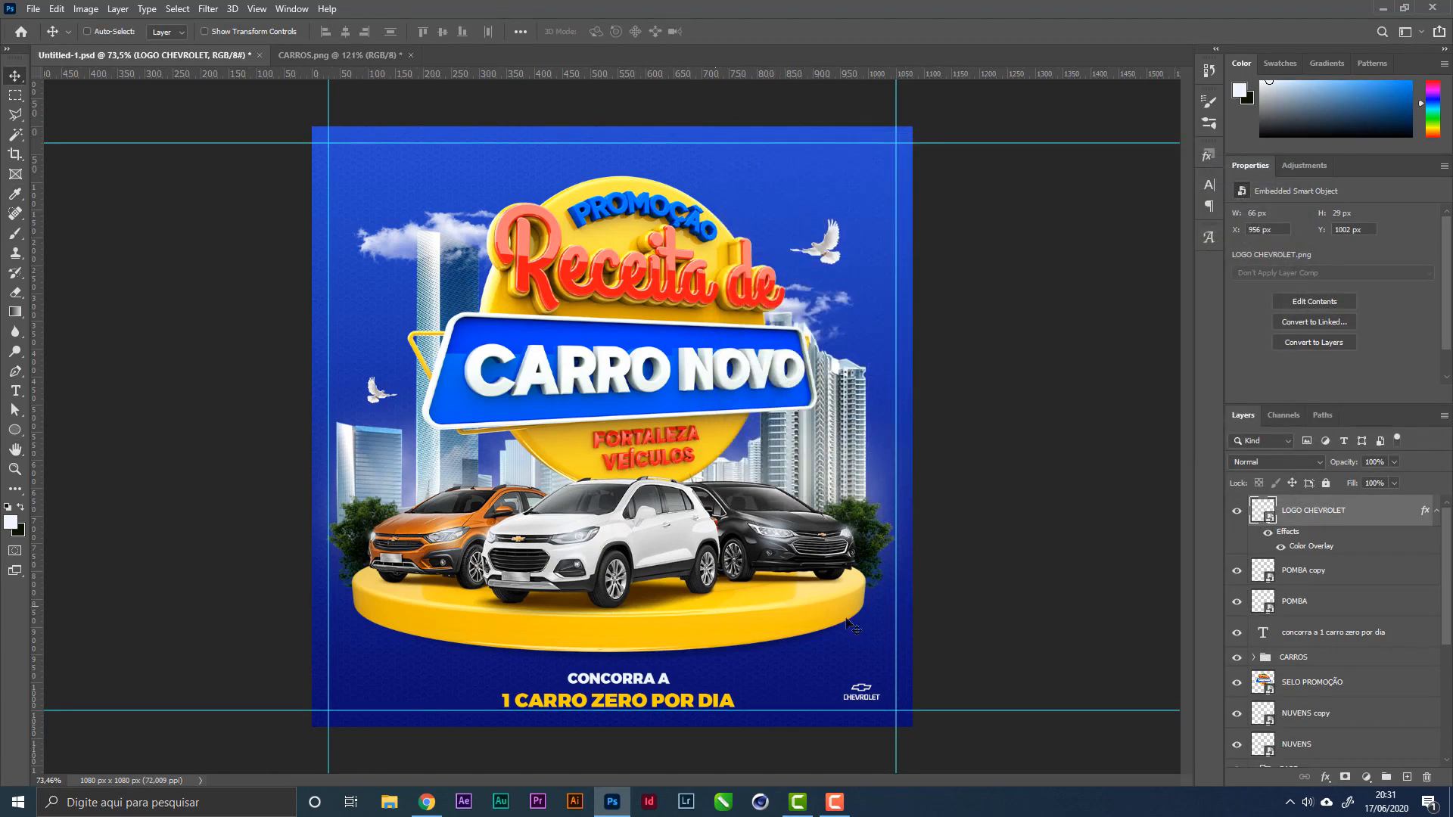
Step: Align the Chevrolet logo near the right and lower guides at about X 975, Y 1008 px and save
{"action": "left_click_drag", "start_coordinate": [939, 648], "coordinate": [946, 649]}
{"action": "key", "text": "shift+Right"}
{"action": "key", "text": "shift+Right"}
{"action": "key", "text": "shift+Left"}
{"action": "key", "text": "Down"}
{"action": "key", "text": "Down"}
{"action": "key", "text": "Down"}
{"action": "key", "text": "Down"}
{"action": "key", "text": "Down"}
{"action": "key", "text": "Down"}
{"action": "key", "text": "ctrl+s"}
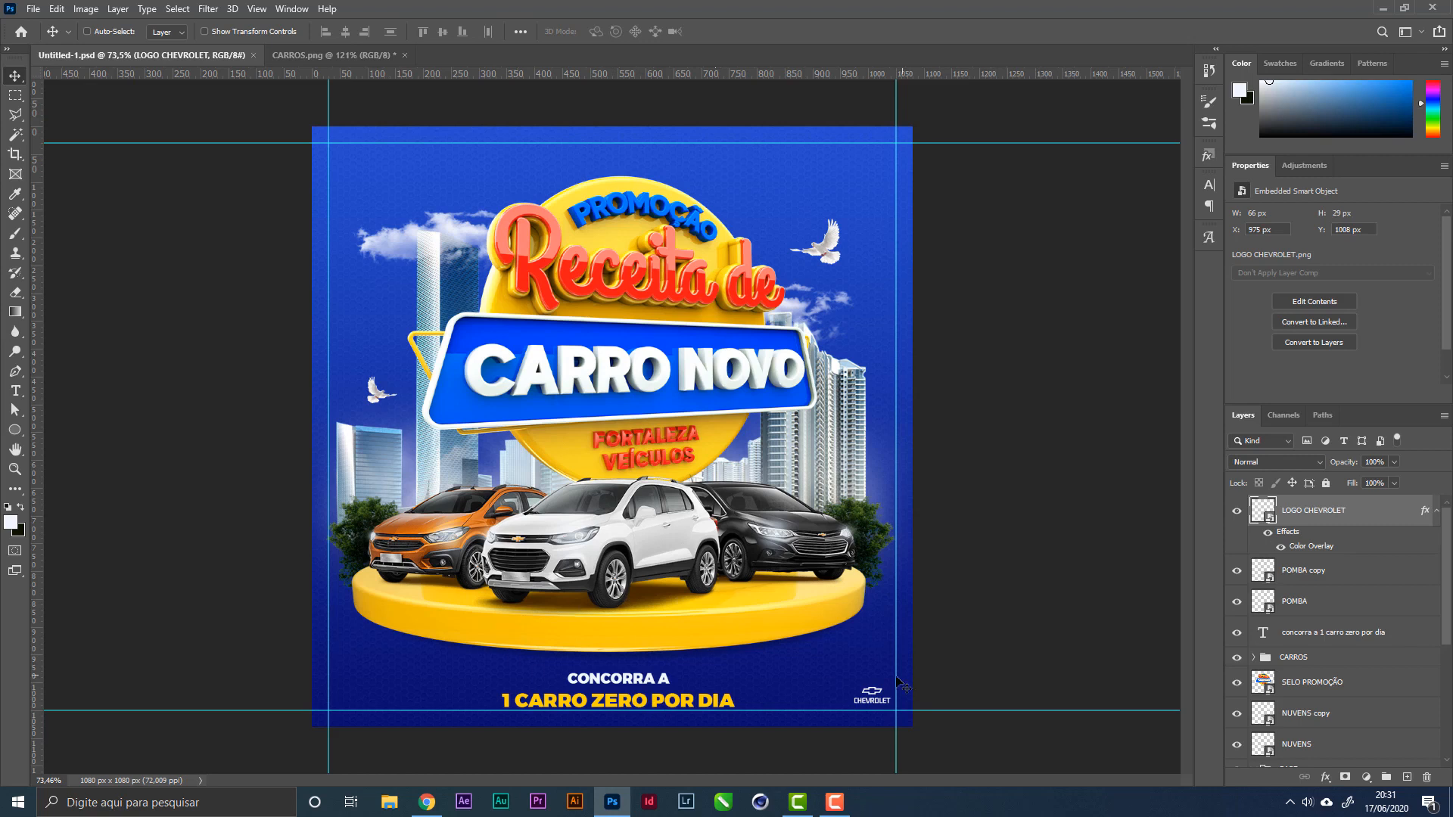
Step: Add the two-line text FORTALEZA VEÍCULOS in the canvas's lower-left corner
{"action": "key", "text": "t"}
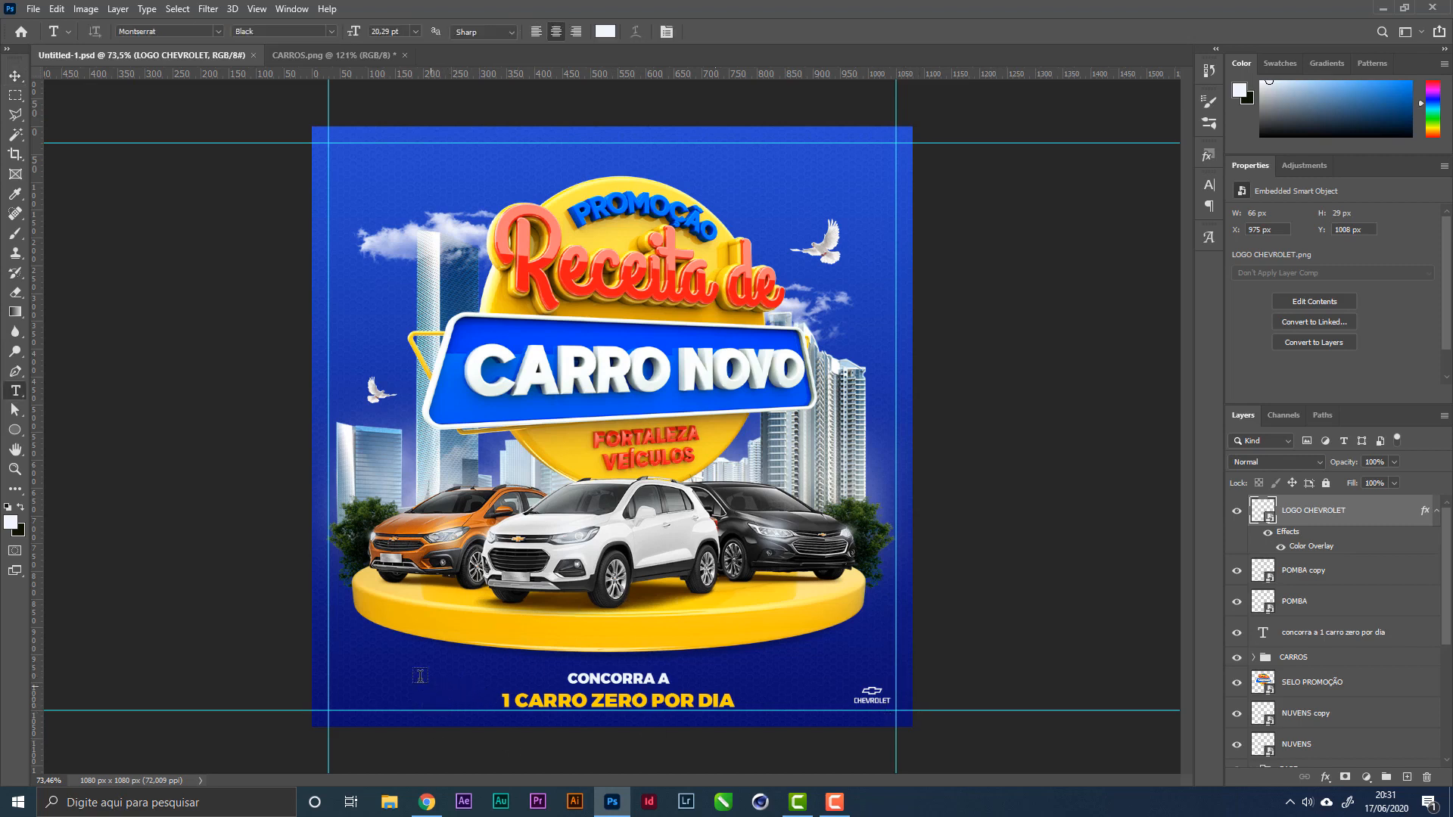
{"action": "left_click", "coordinate": [378, 675]}
{"action": "type", "text": "FOR"}
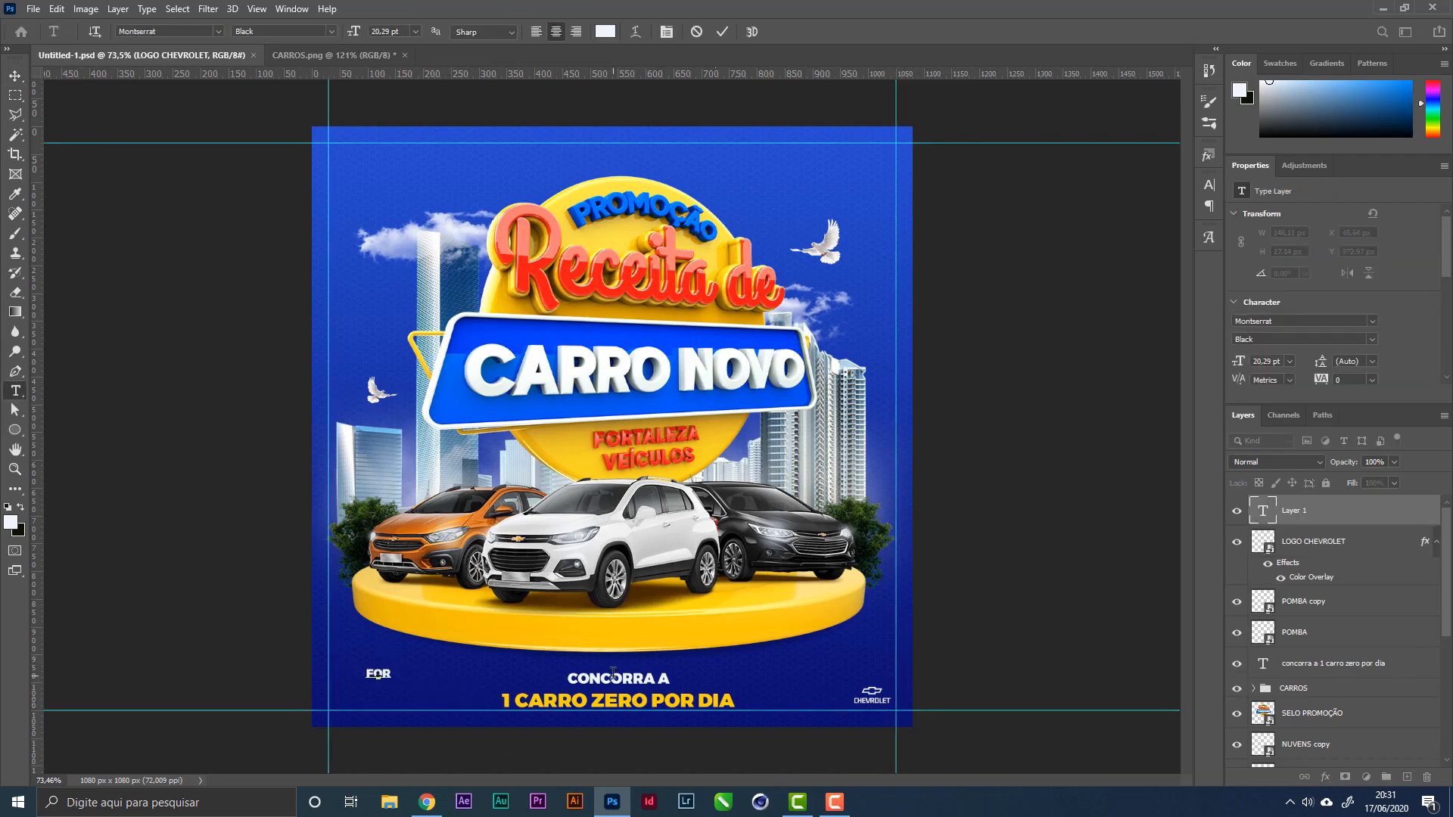
{"action": "type", "text": "TELK"}
{"action": "key", "text": "BackSpace"}
{"action": "type", "text": "ZE"}
{"action": "key", "text": "BackSpace"}
{"action": "key", "text": "BackSpace"}
{"action": "type", "text": "EZA VEÍCULOS"}
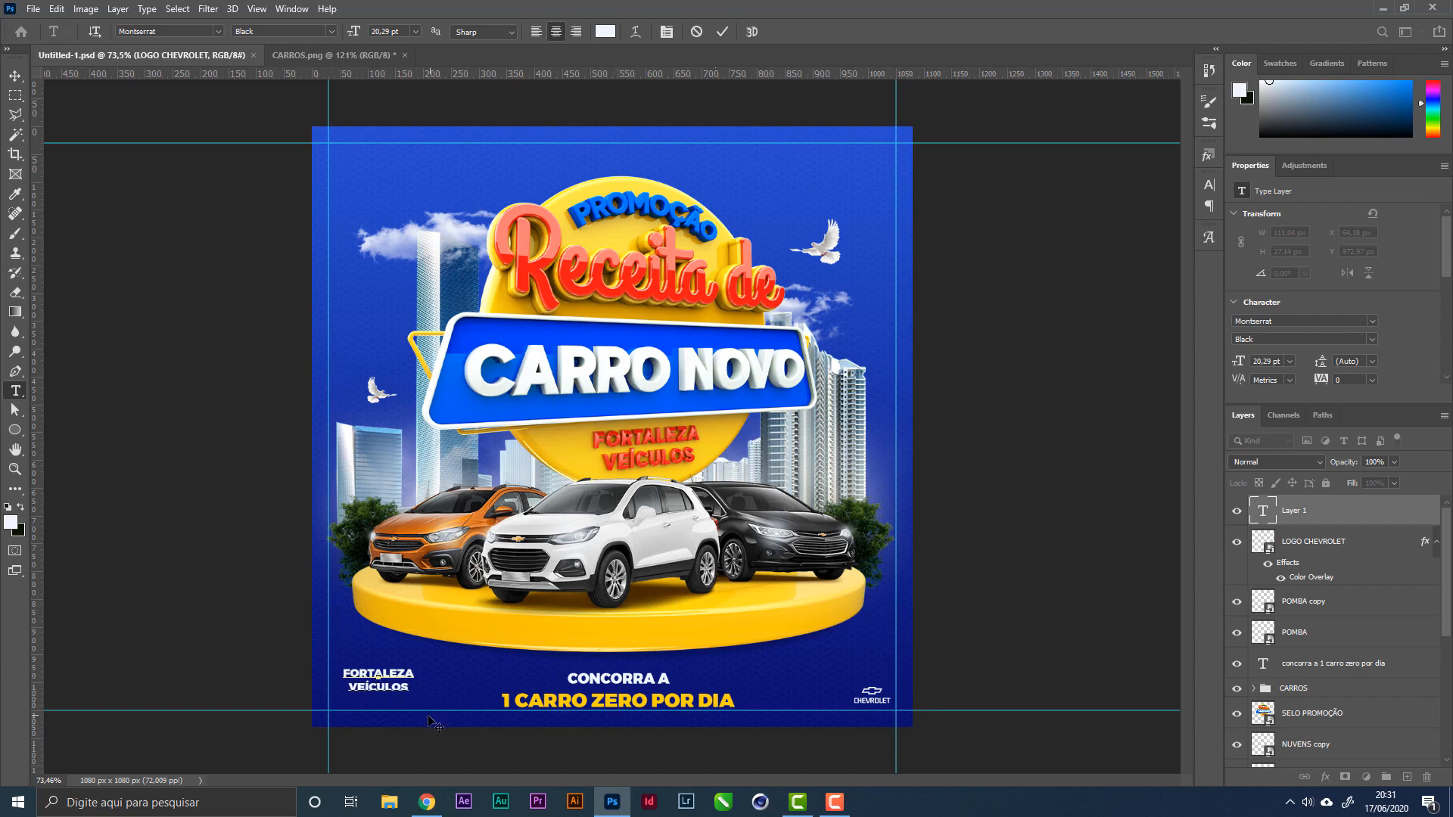
{"action": "left_click", "coordinate": [15, 76]}
Step: Set the FORTALEZA VEÍCULOS footer text to MADE Evolve Sans Bold with a tracking of 30
{"action": "left_click", "coordinate": [1337, 322]}
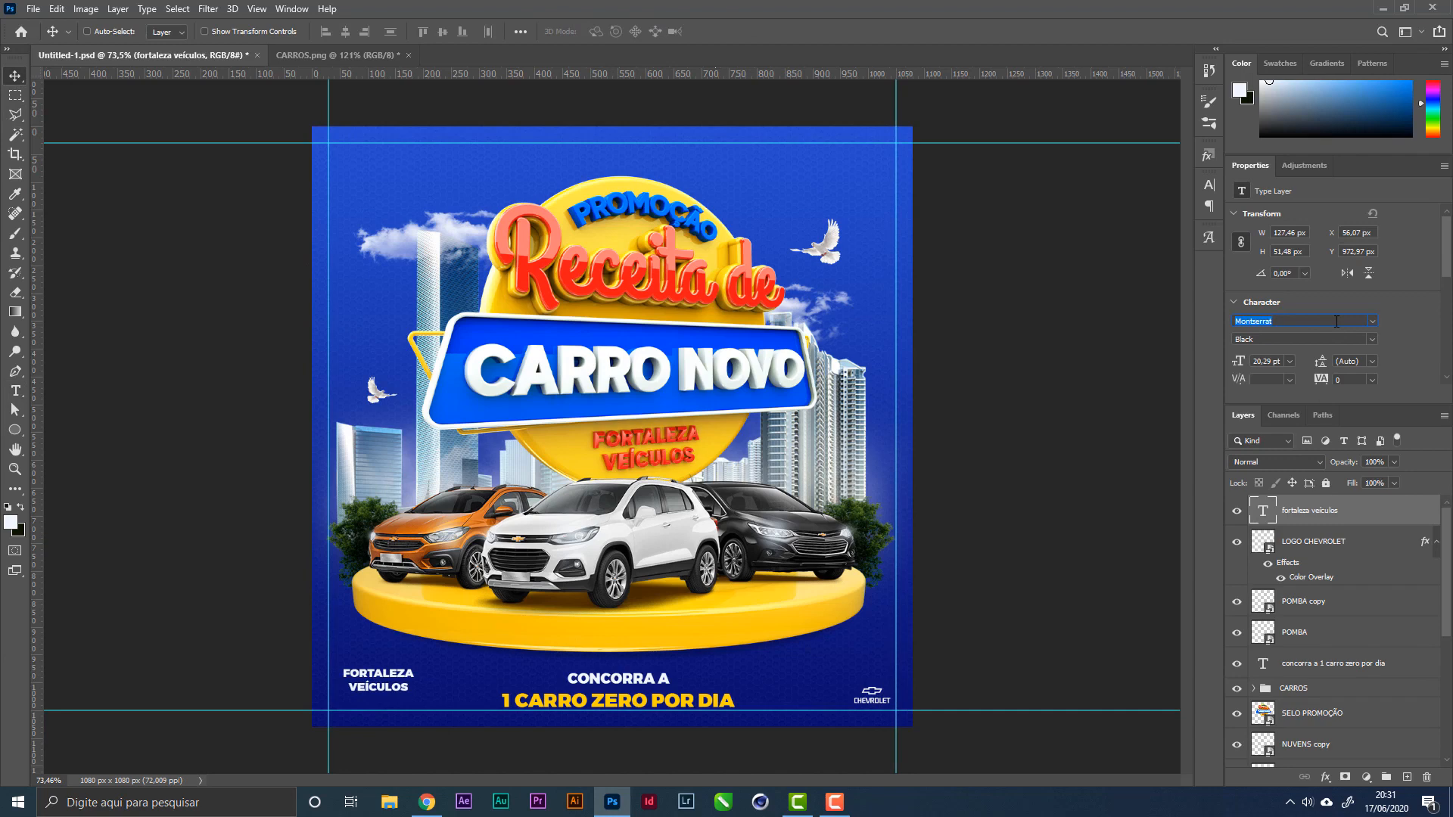
{"action": "type", "text": "made"}
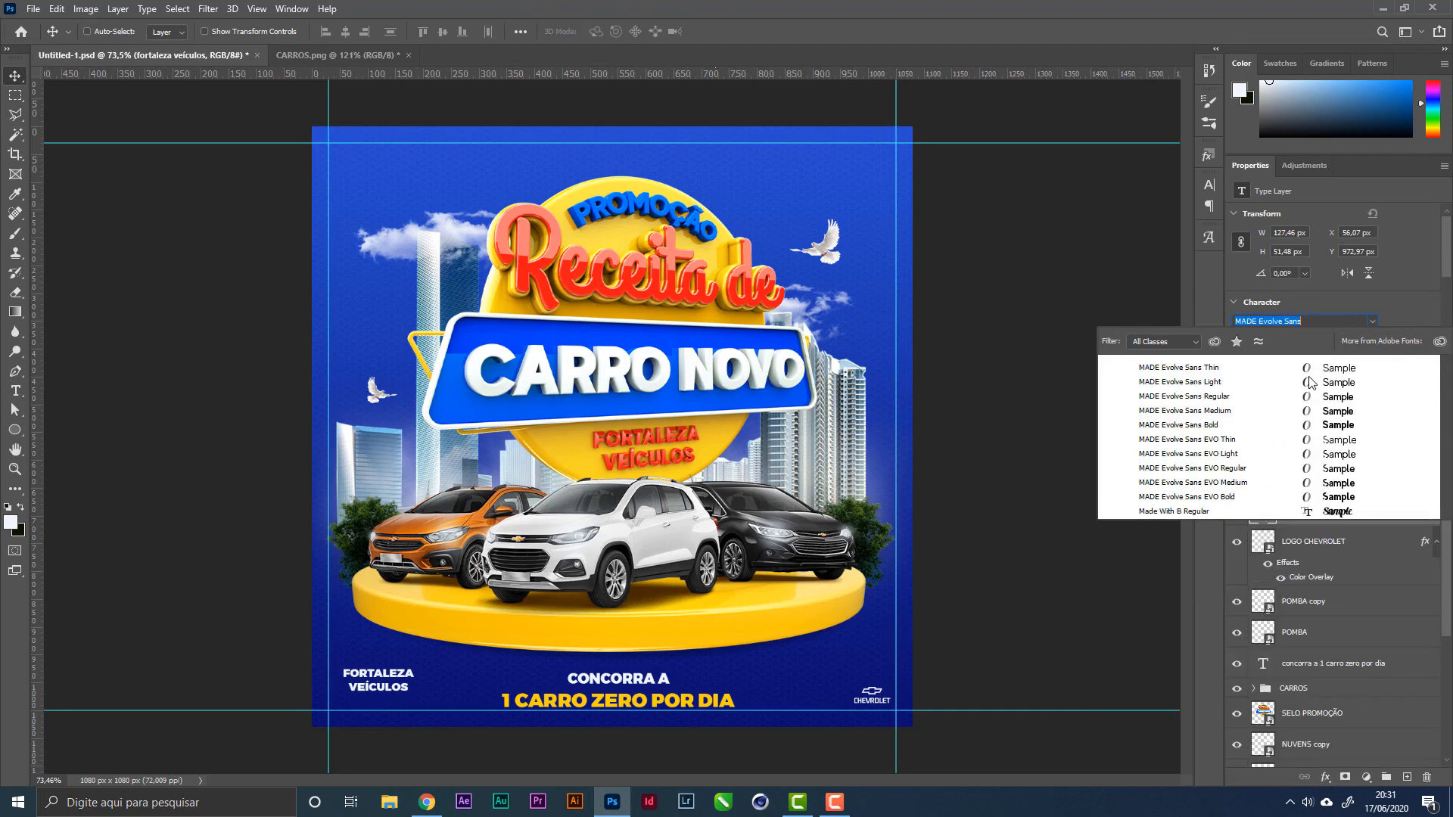
{"action": "left_click", "coordinate": [1317, 425]}
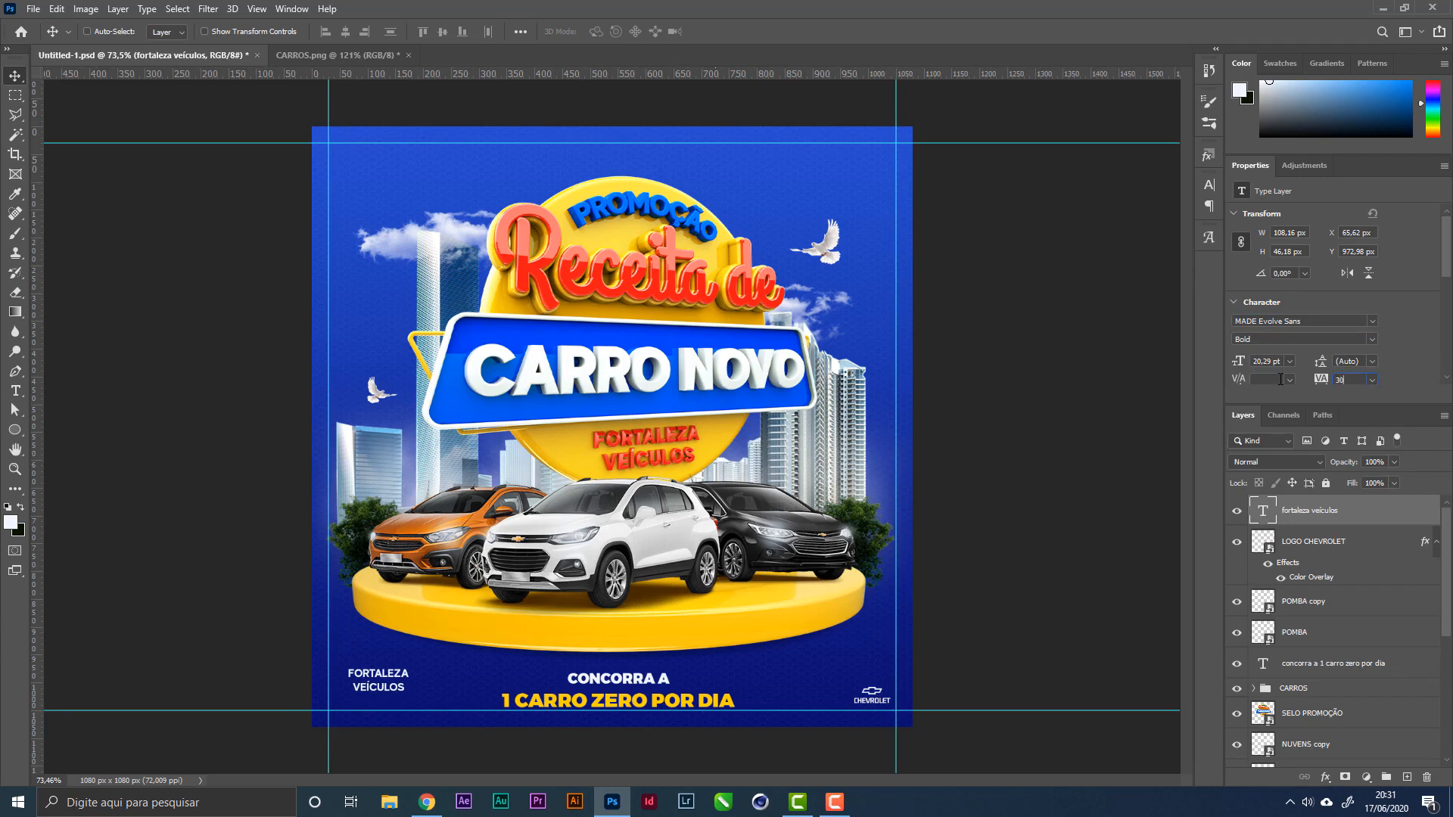
{"action": "key", "text": "Return"}
Step: Shrink the FORTALEZA VEÍCULOS text to about 67 px wide and place it near the left and lower guides at about X 39, Y 1019 px
{"action": "left_click_drag", "start_coordinate": [484, 695], "coordinate": [966, 678]}
{"action": "key", "text": "ctrl+t"}
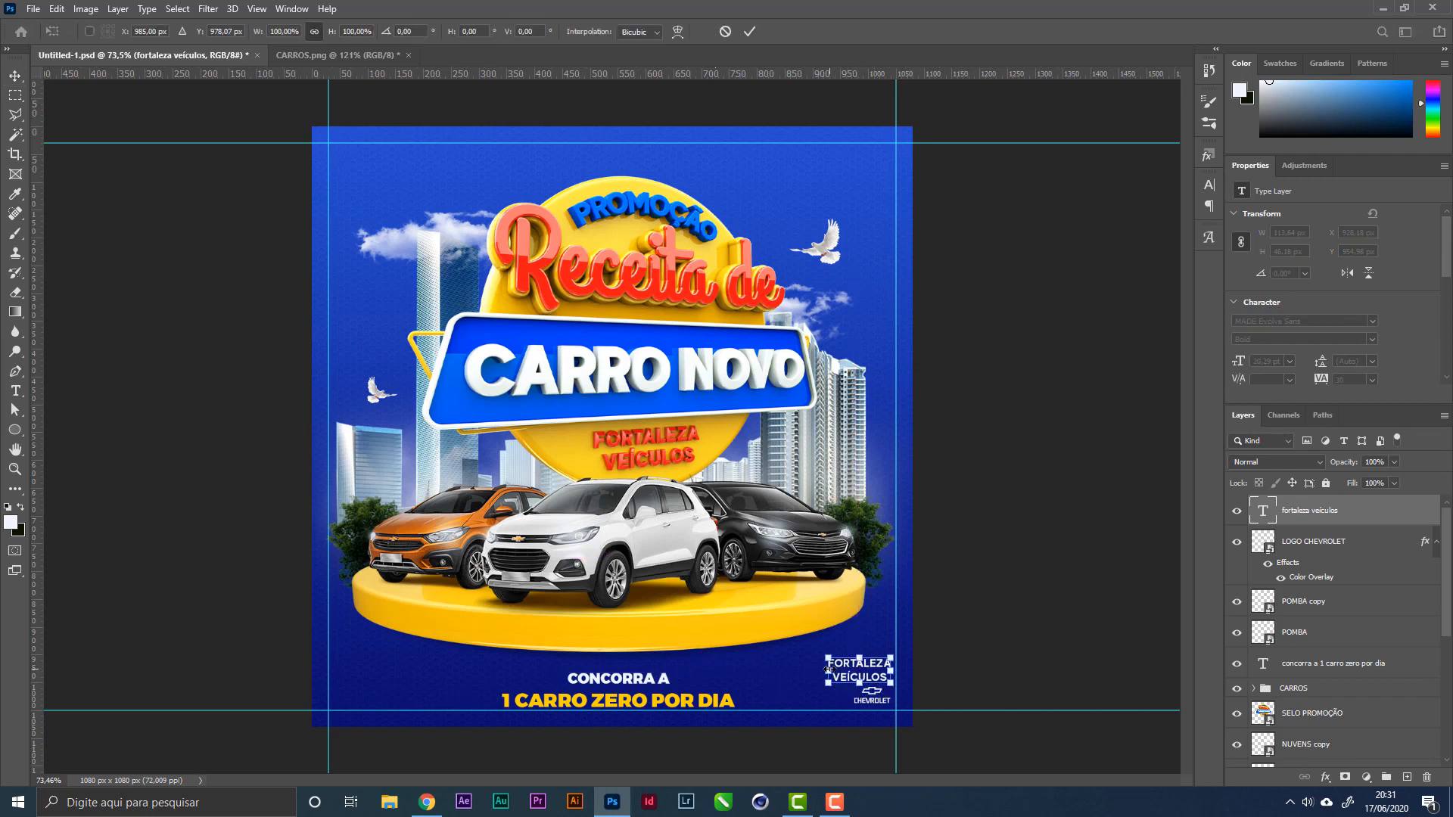
{"action": "left_click_drag", "start_coordinate": [828, 669], "coordinate": [367, 719]}
{"action": "key", "text": "Return"}
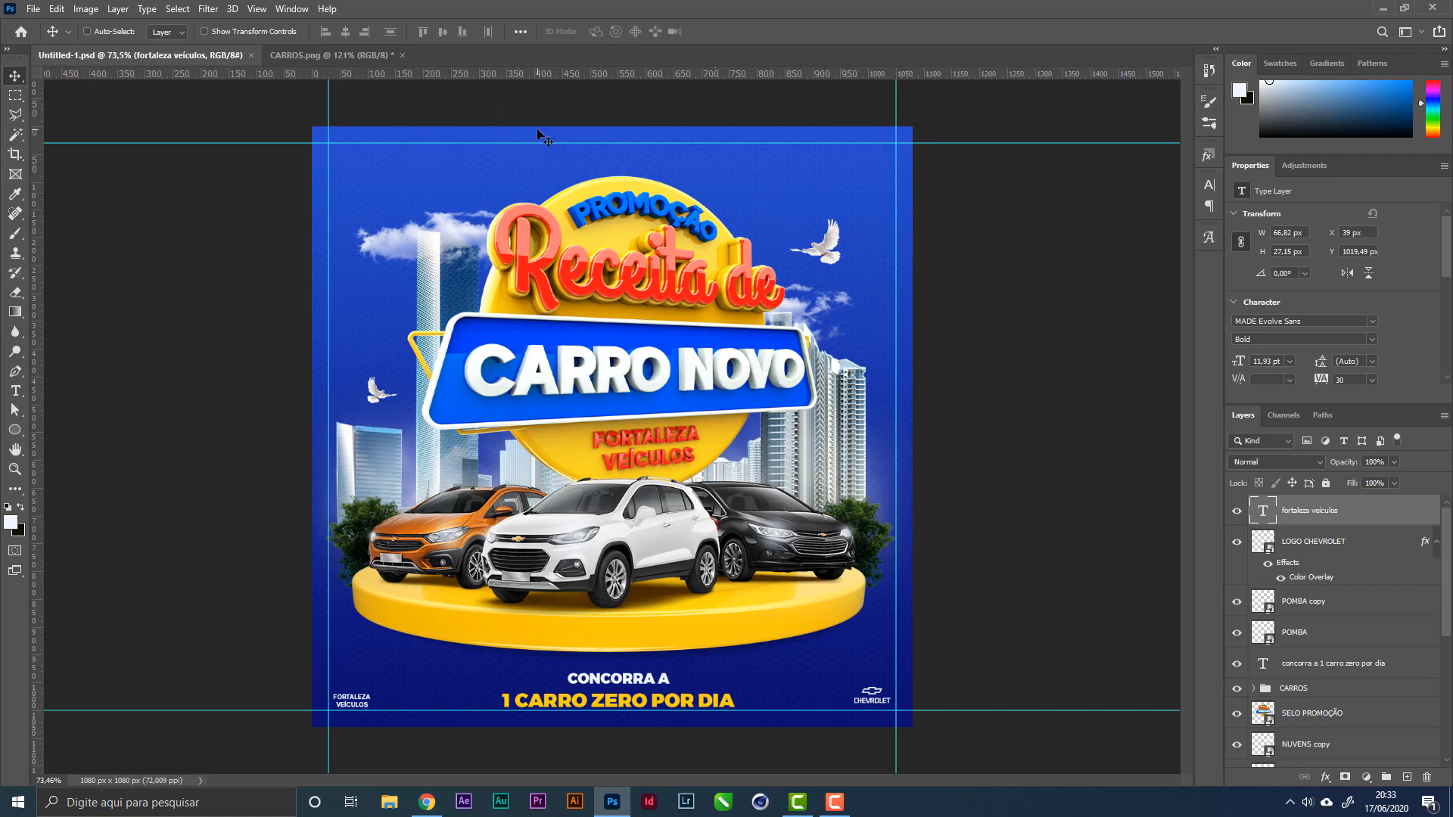
Step: Enlarge the SELO PROMOÇÃO seal upward to about 63.6% scale, 765 px wide, and save the document
{"action": "key", "text": "ctrl"}
{"action": "left_click", "coordinate": [589, 206], "text": "ctrl"}
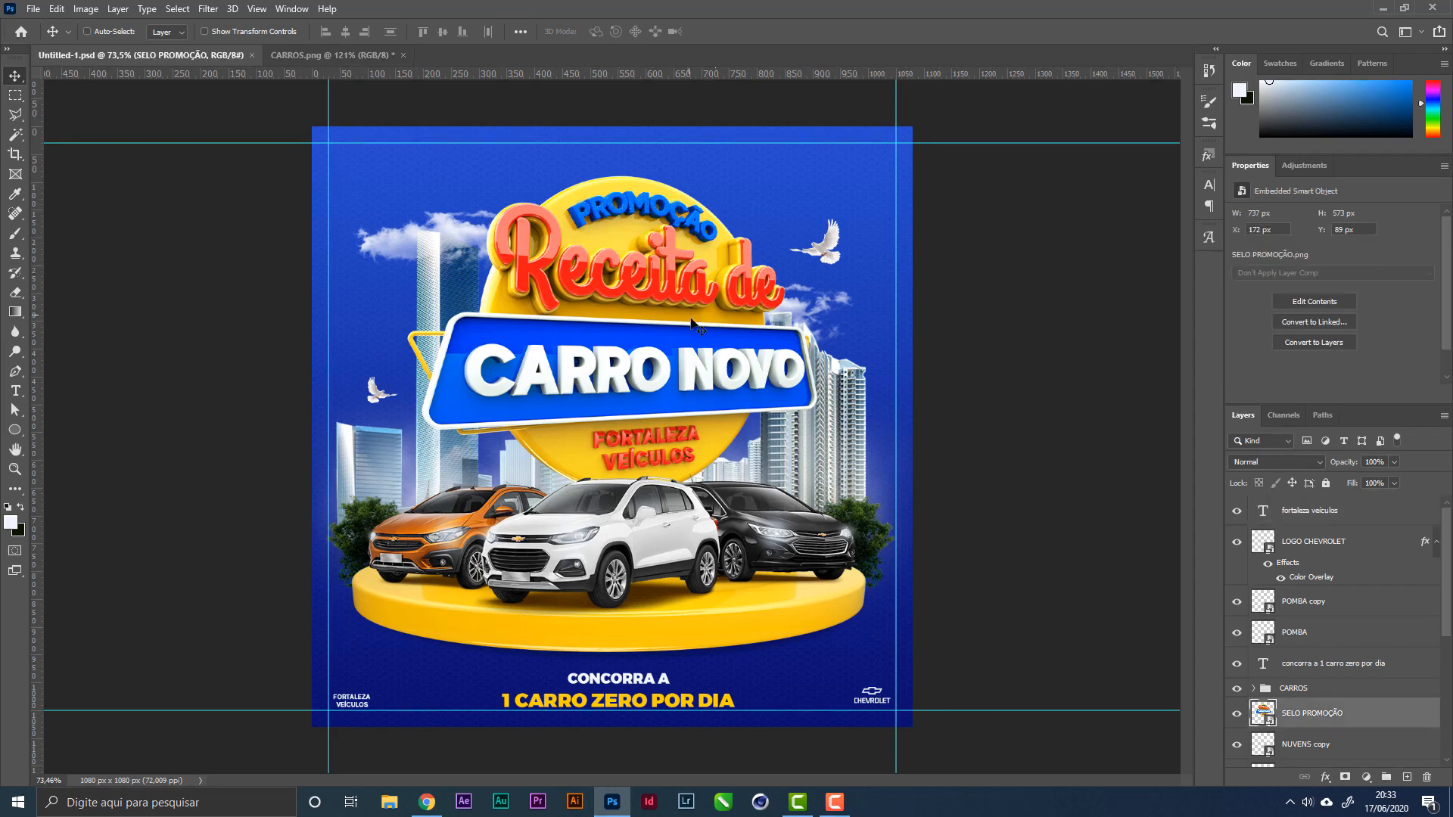
{"action": "key", "text": "ctrl+t"}
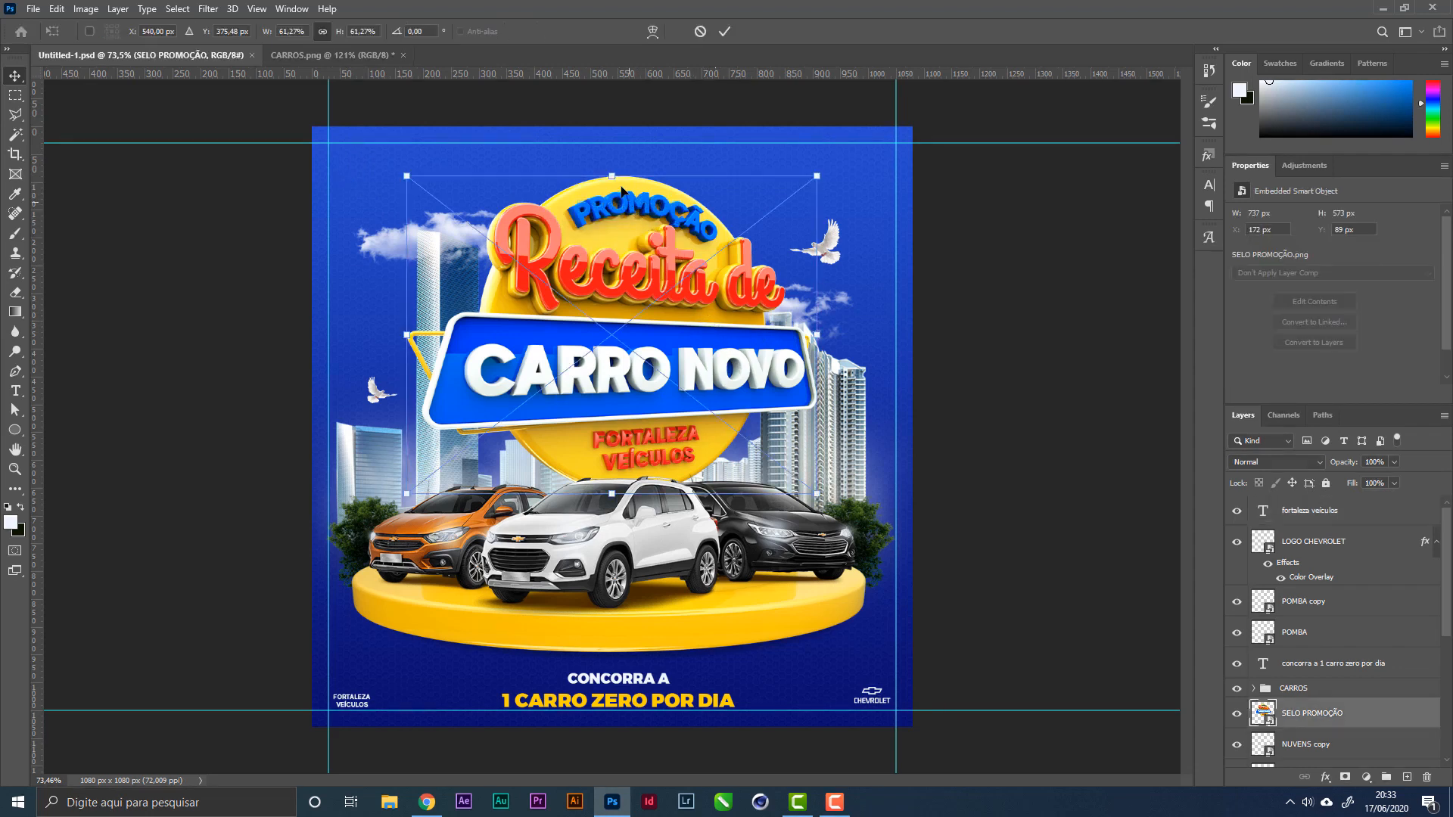
{"action": "left_click_drag", "start_coordinate": [612, 175], "coordinate": [613, 167]}
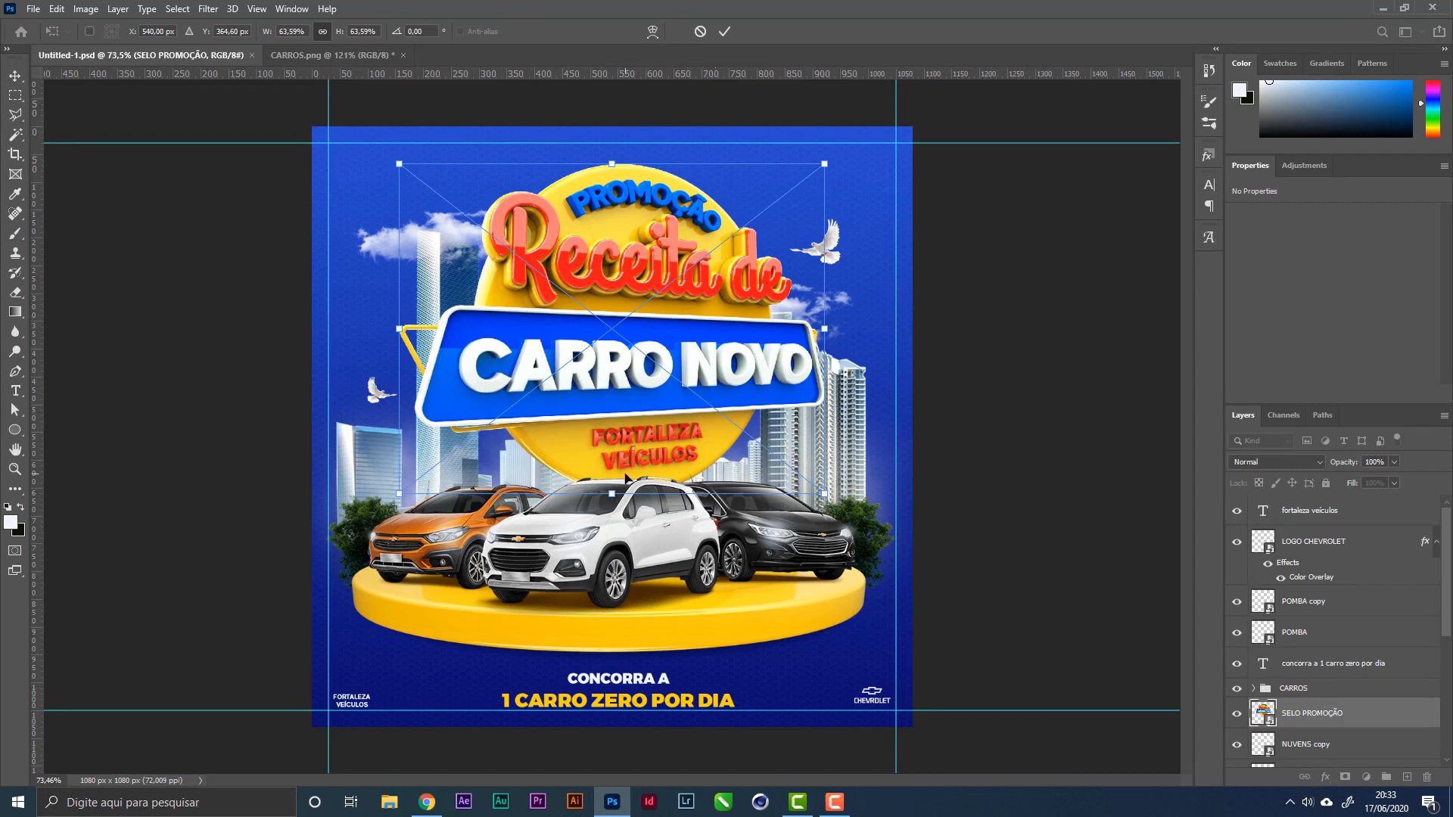
{"action": "key", "text": "Return"}
{"action": "key", "text": "ctrl+s"}
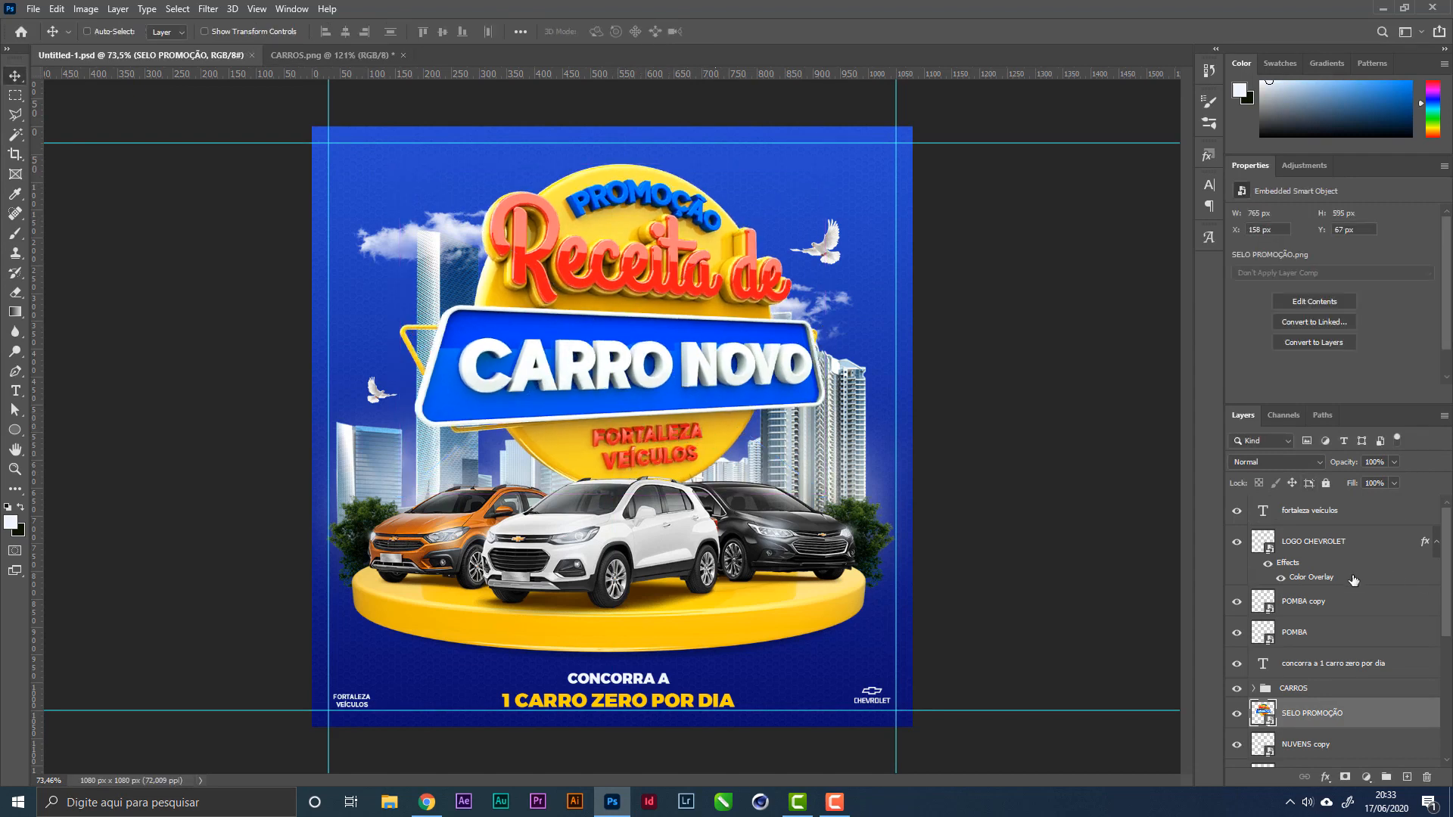
Step: Group the POMBA, POMBA copy, CARROS, SELO PROMOÇÃO, NUVENS, NUVENS copy, BASE, ÁRVORES, CLOUDS and PRÉDIOS layers, leaving out the texts, logo and fills
{"action": "left_click", "coordinate": [1354, 525]}
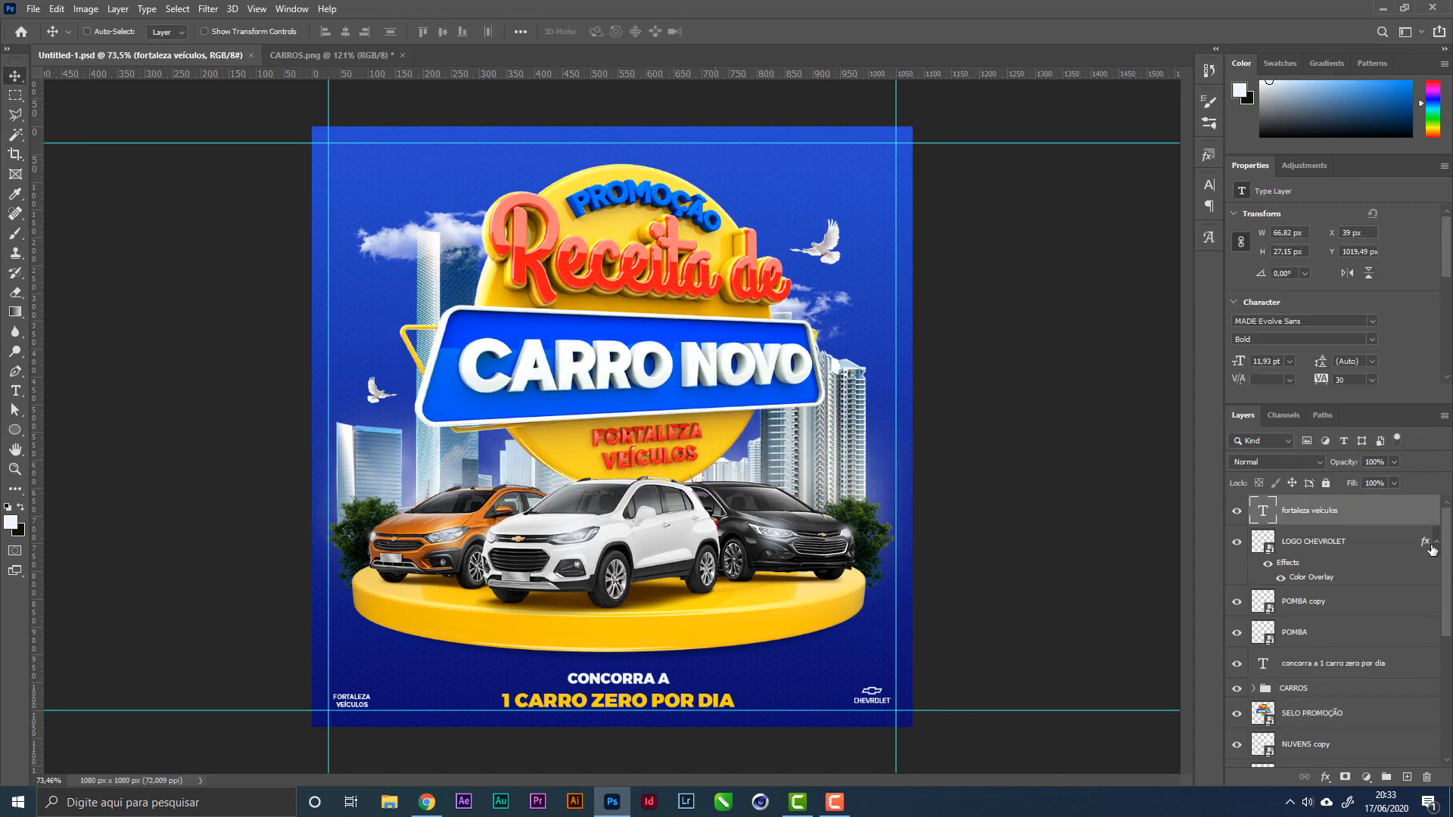
{"action": "left_click", "coordinate": [1436, 542]}
{"action": "left_click", "coordinate": [1353, 575]}
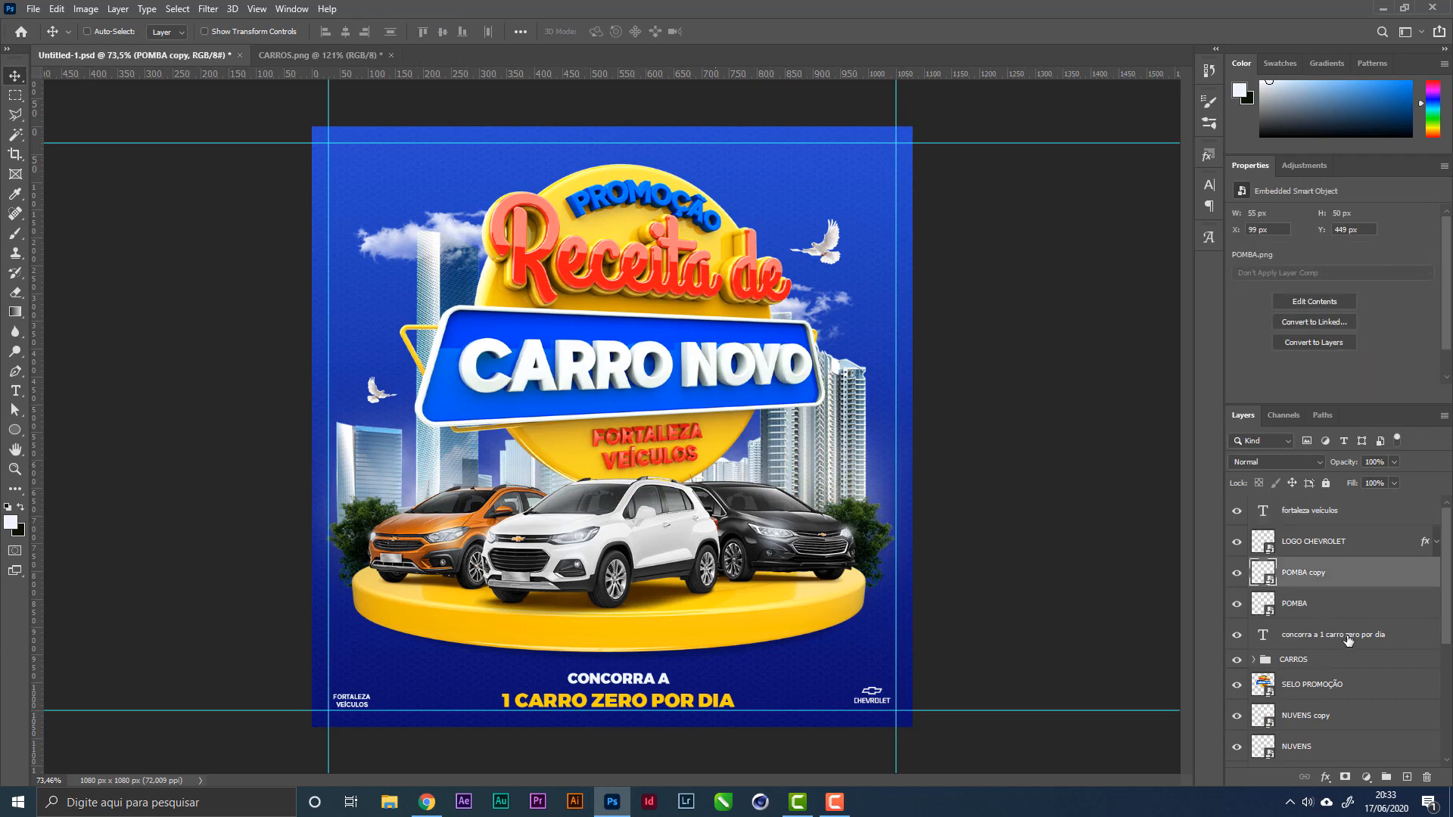
{"action": "left_click", "coordinate": [1340, 611], "text": "shift"}
{"action": "scroll", "coordinate": [1338, 651], "scroll_direction": "down", "scroll_amount": 3}
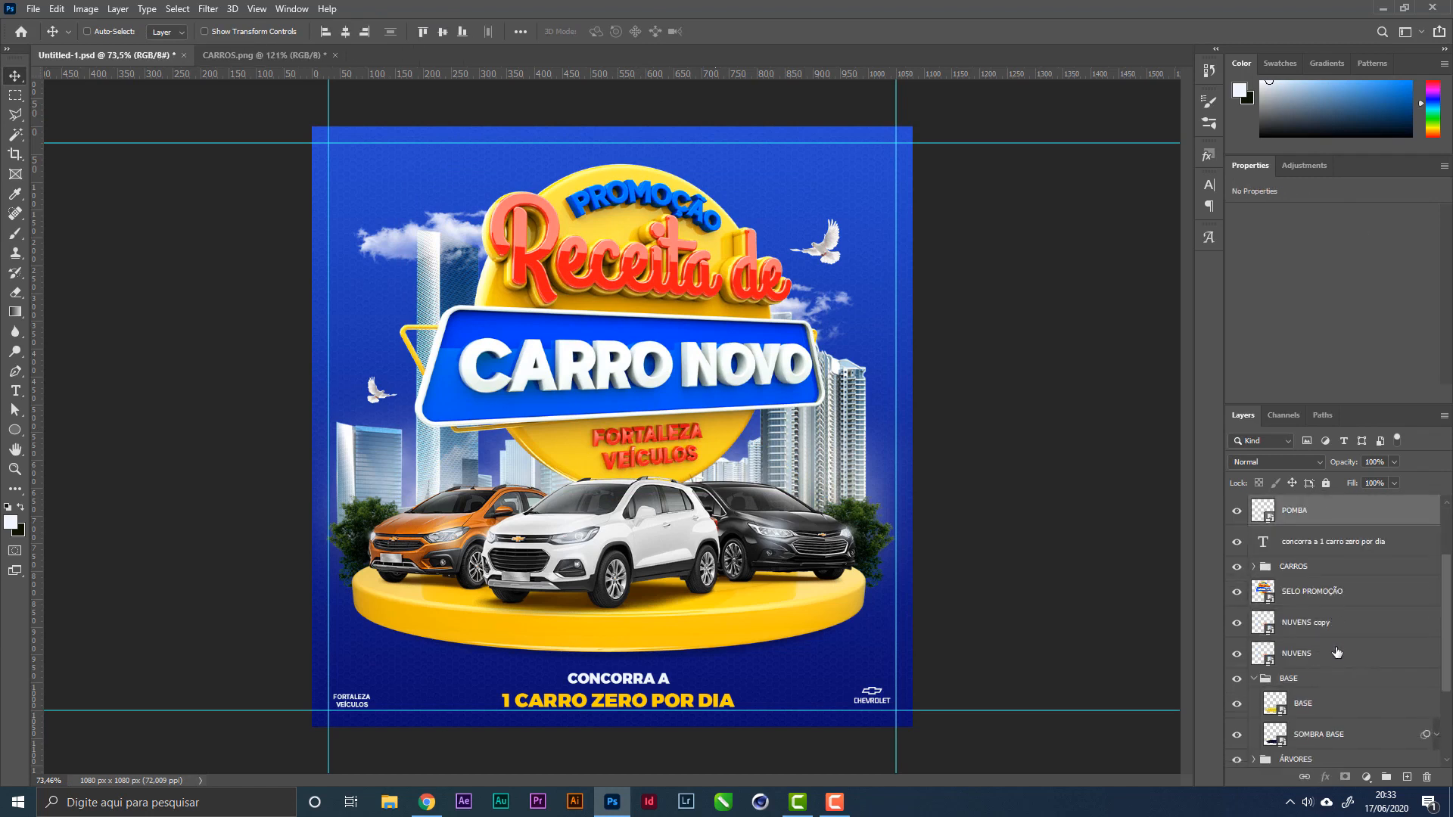
{"action": "scroll", "coordinate": [1338, 652], "scroll_direction": "up", "scroll_amount": 3}
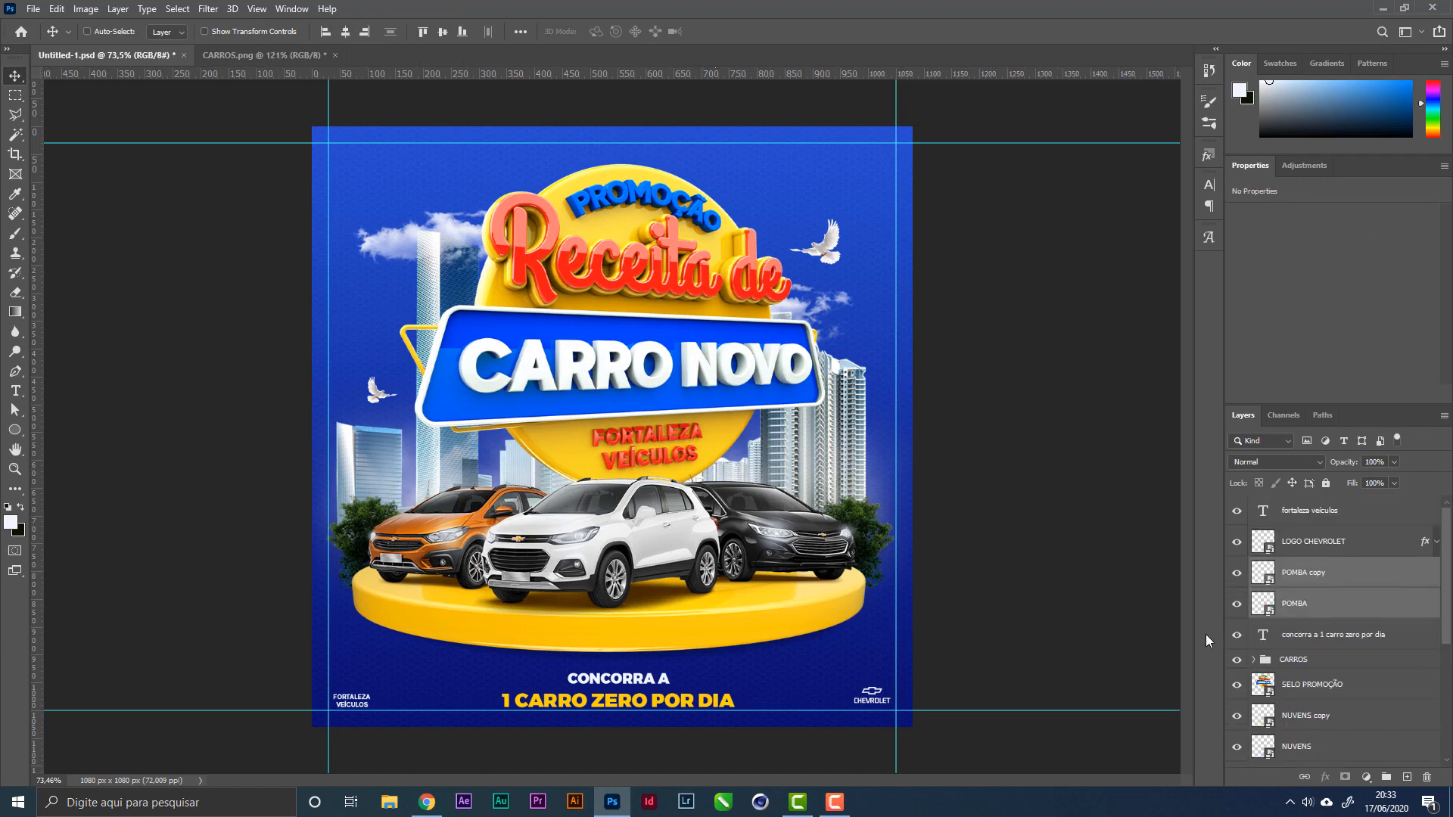
{"action": "scroll", "coordinate": [1348, 636], "scroll_direction": "down", "scroll_amount": 1}
{"action": "left_click", "coordinate": [1349, 635], "text": "ctrl"}
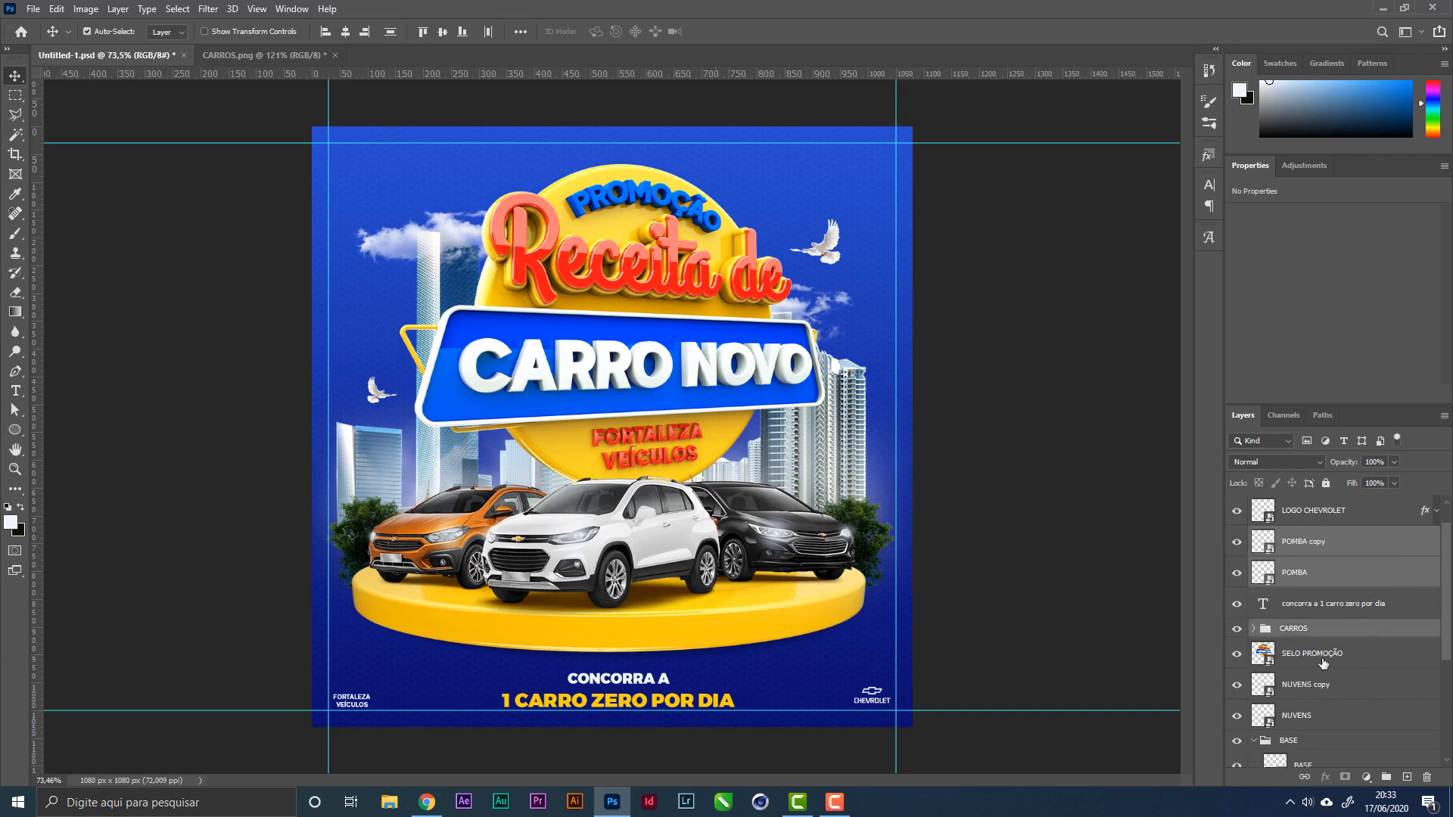
{"action": "left_click", "coordinate": [1336, 660], "text": "ctrl"}
{"action": "left_click", "coordinate": [1330, 696], "text": "ctrl"}
{"action": "left_click", "coordinate": [1323, 719], "text": "ctrl"}
{"action": "scroll", "coordinate": [1302, 715], "scroll_direction": "down", "scroll_amount": 1}
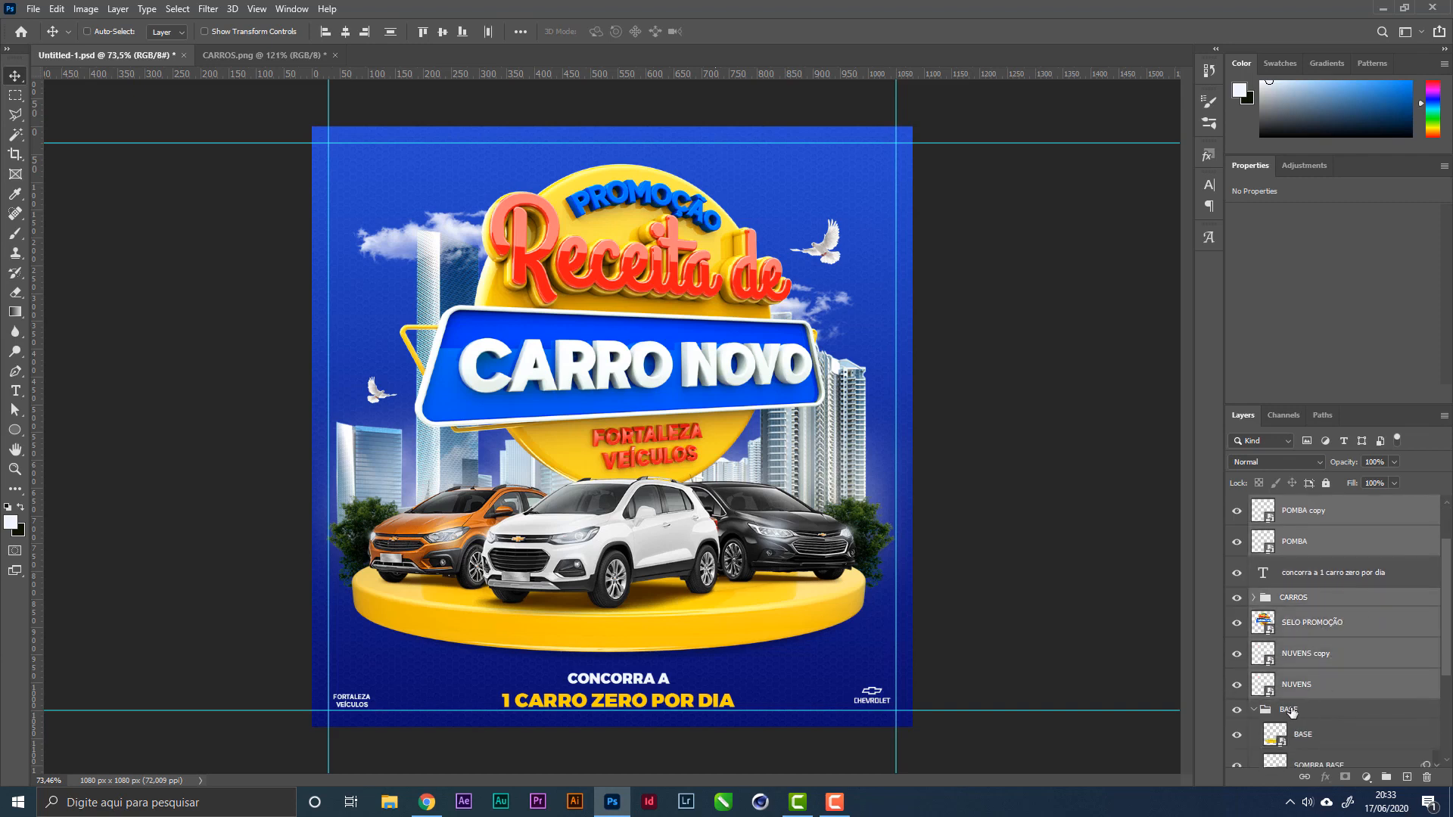
{"action": "left_click", "coordinate": [1255, 711]}
{"action": "left_click", "coordinate": [1298, 711], "text": "ctrl"}
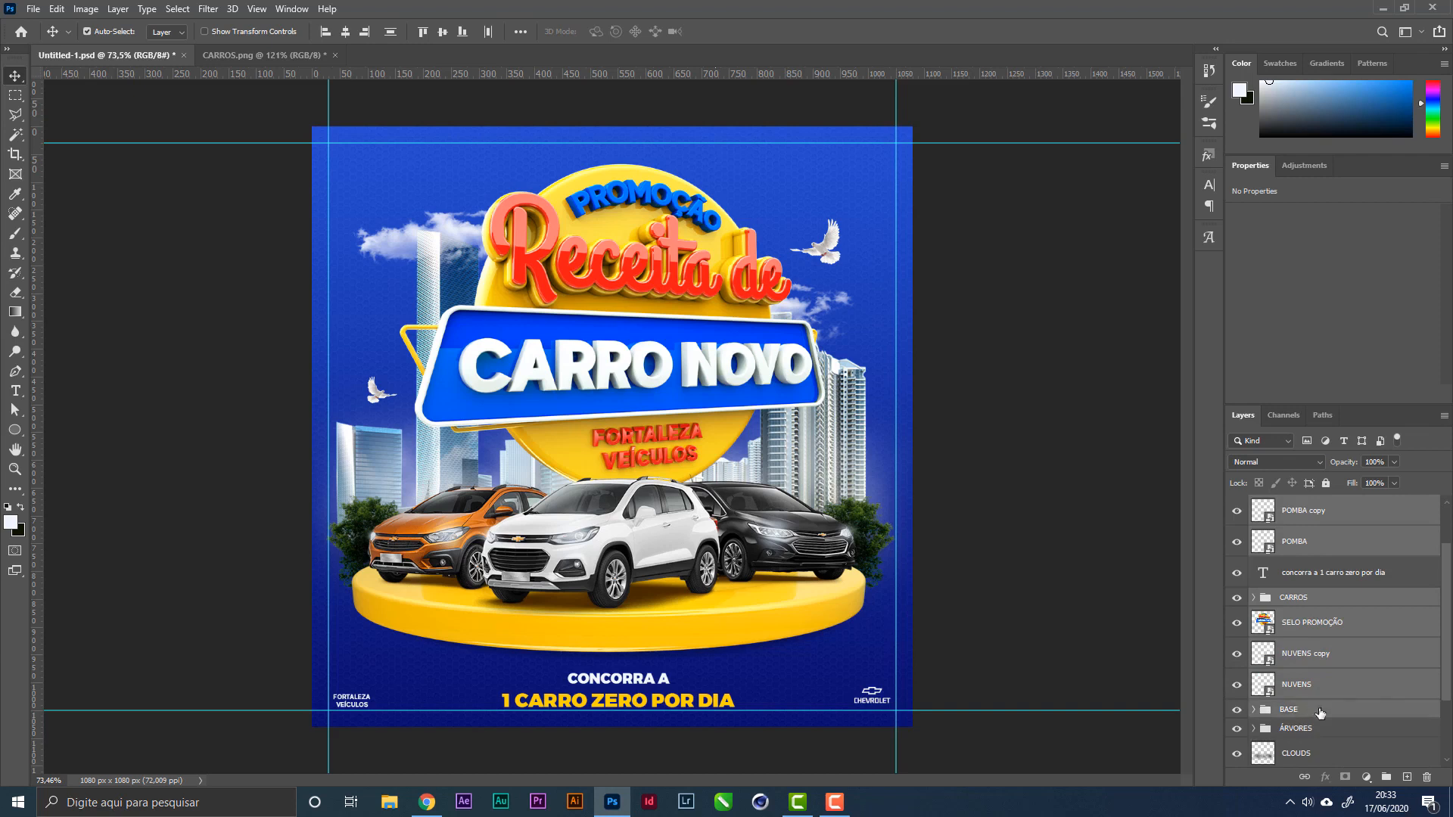
{"action": "left_click", "coordinate": [1321, 731], "text": "ctrl"}
{"action": "scroll", "coordinate": [1315, 692], "scroll_direction": "down", "scroll_amount": 2}
{"action": "left_click", "coordinate": [1329, 700], "text": "ctrl"}
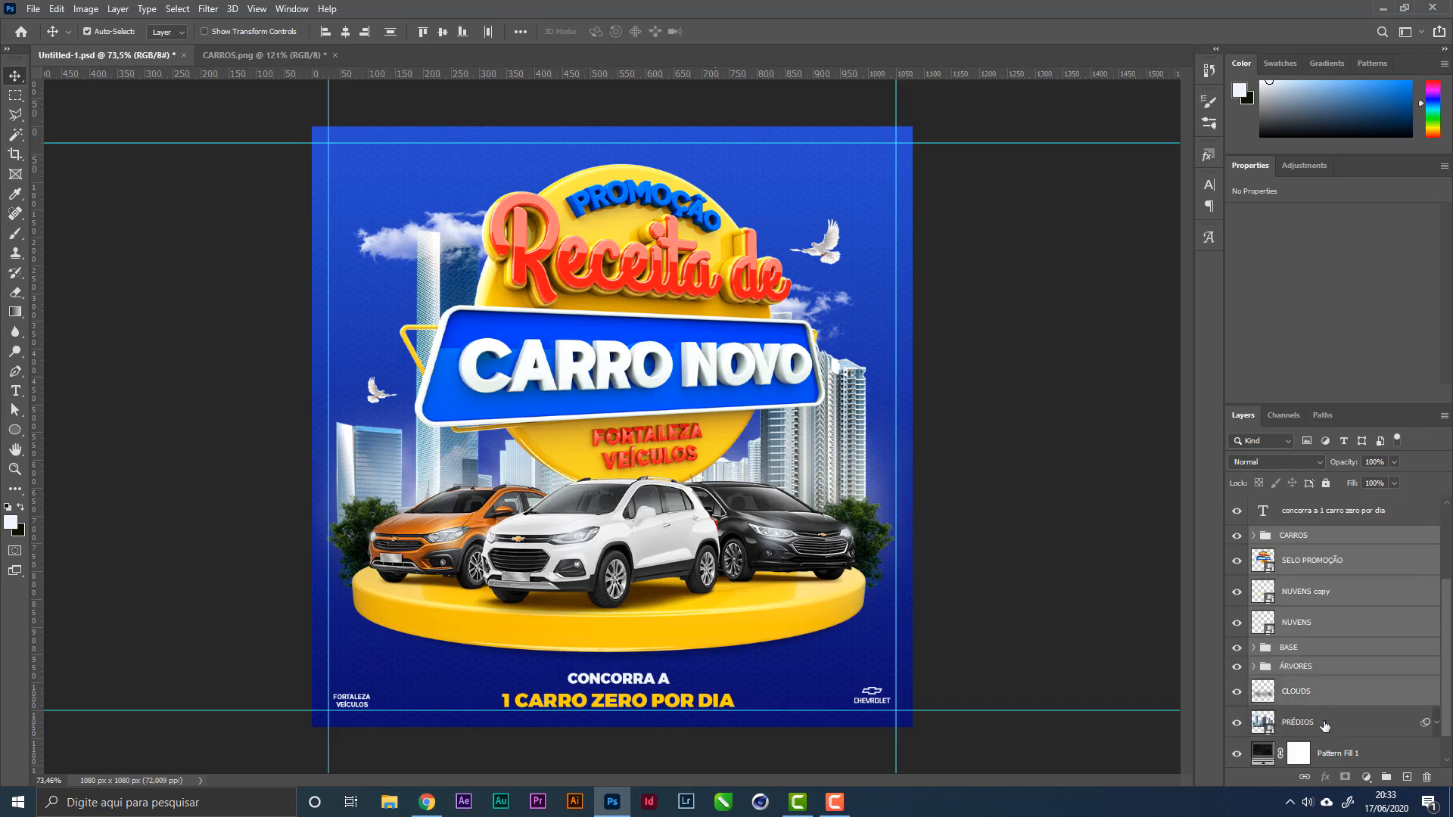
{"action": "left_click", "coordinate": [1328, 723], "text": "ctrl"}
{"action": "scroll", "coordinate": [1362, 693], "scroll_direction": "down", "scroll_amount": 1}
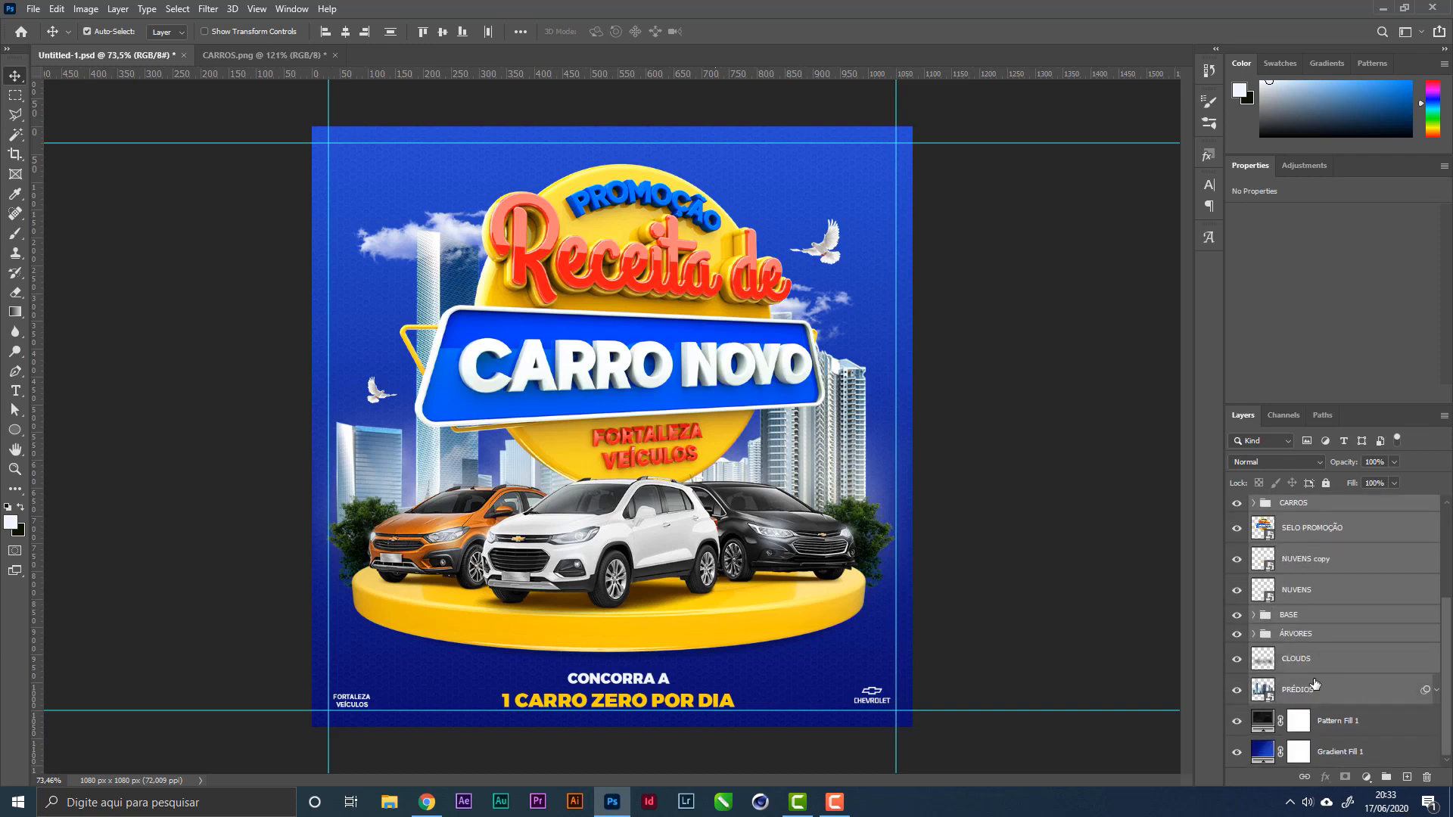
{"action": "key", "text": "ctrl+g"}
Step: Rename the new artwork group as CHAMADA
{"action": "double_click", "coordinate": [1290, 568]}
{"action": "type", "text": "C"}
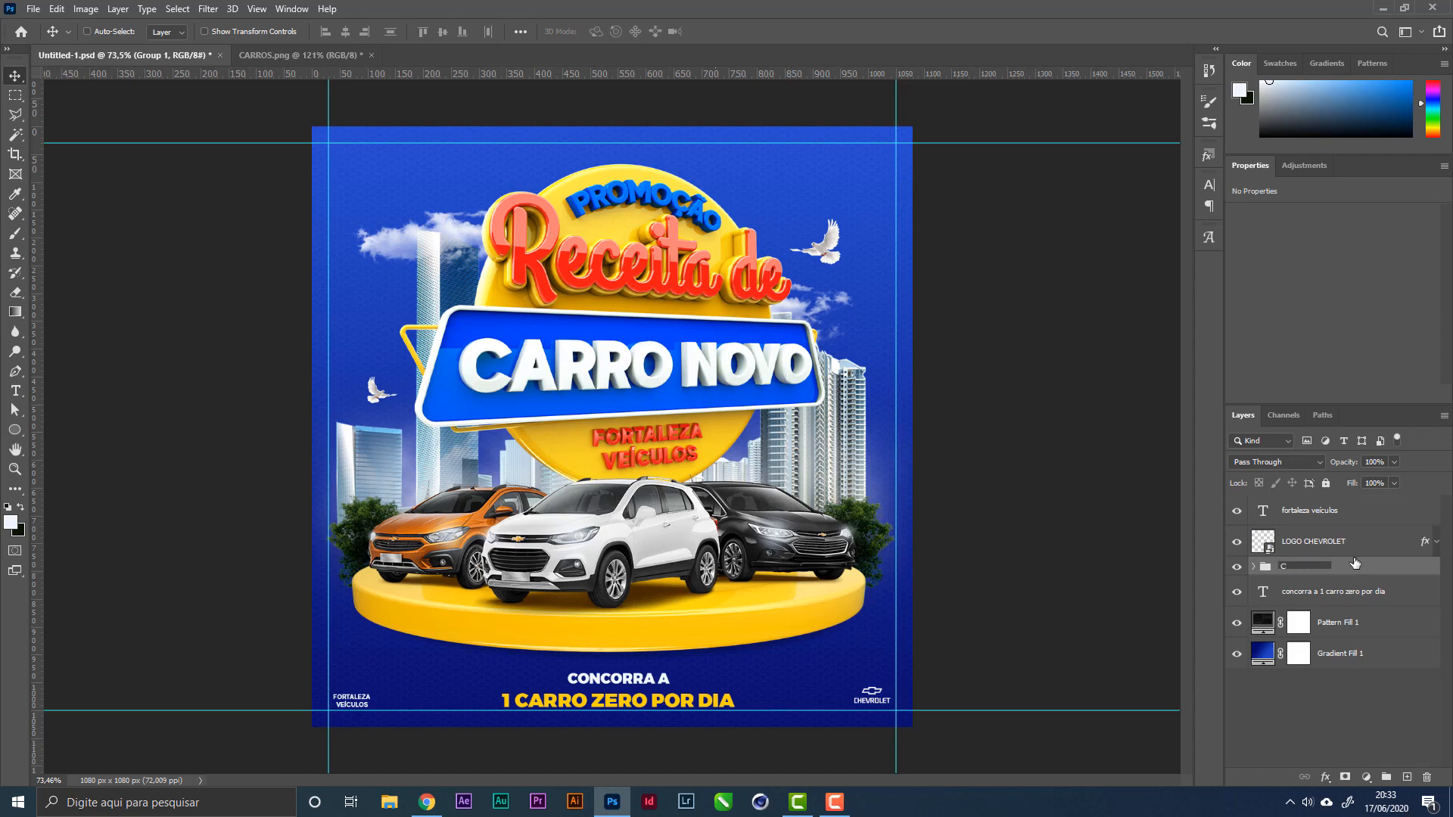
{"action": "type", "text": "HAMADA"}
{"action": "key", "text": "Return"}
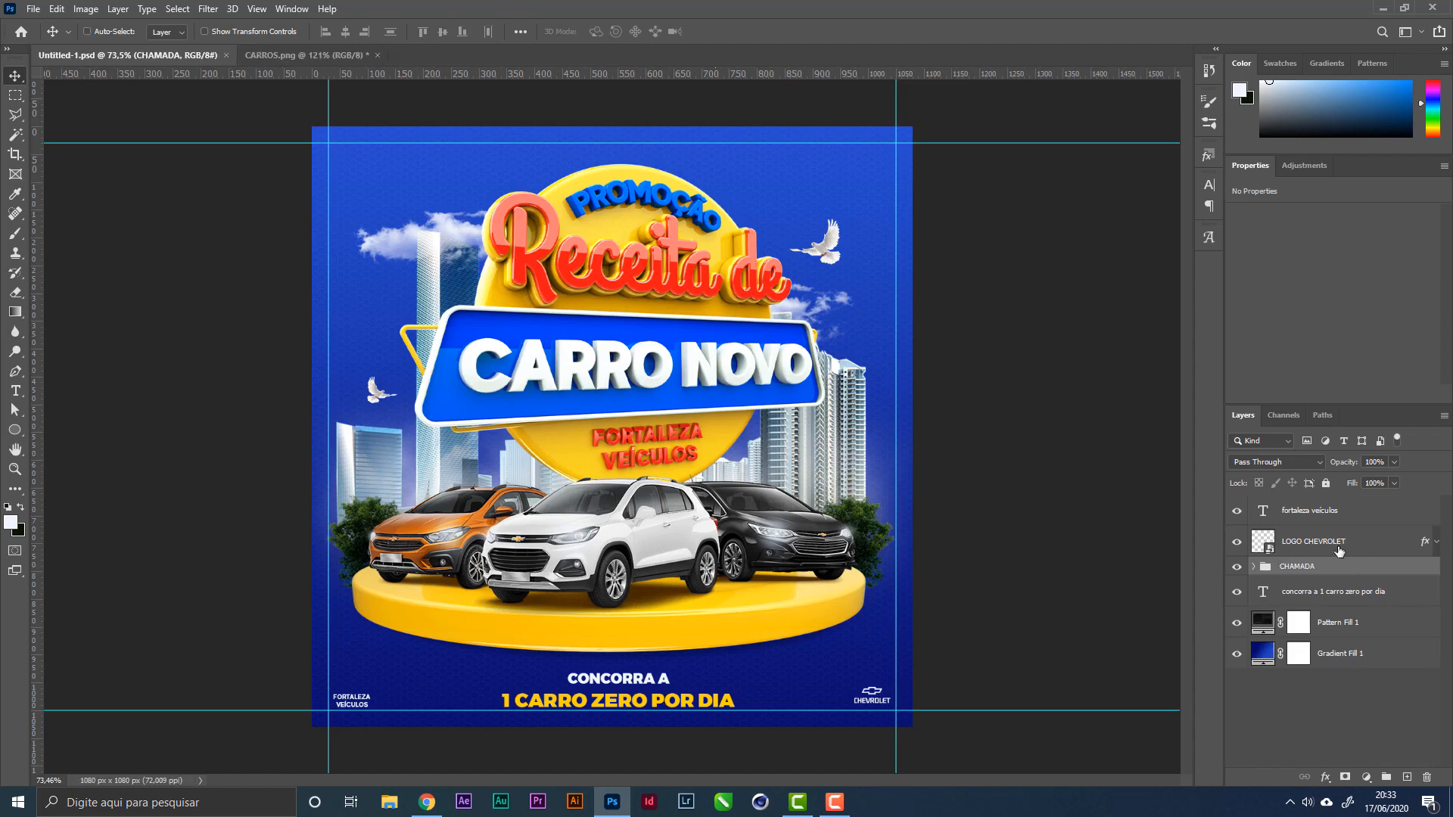
Step: Group the fortaleza veículos text, LOGO CHEVROLET and concorra a 1 carro zero por dia text as INFORMAÇÕES
{"action": "left_click", "coordinate": [1334, 523]}
{"action": "left_click", "coordinate": [1336, 540], "text": "ctrl"}
{"action": "left_click", "coordinate": [1350, 589], "text": "ctrl"}
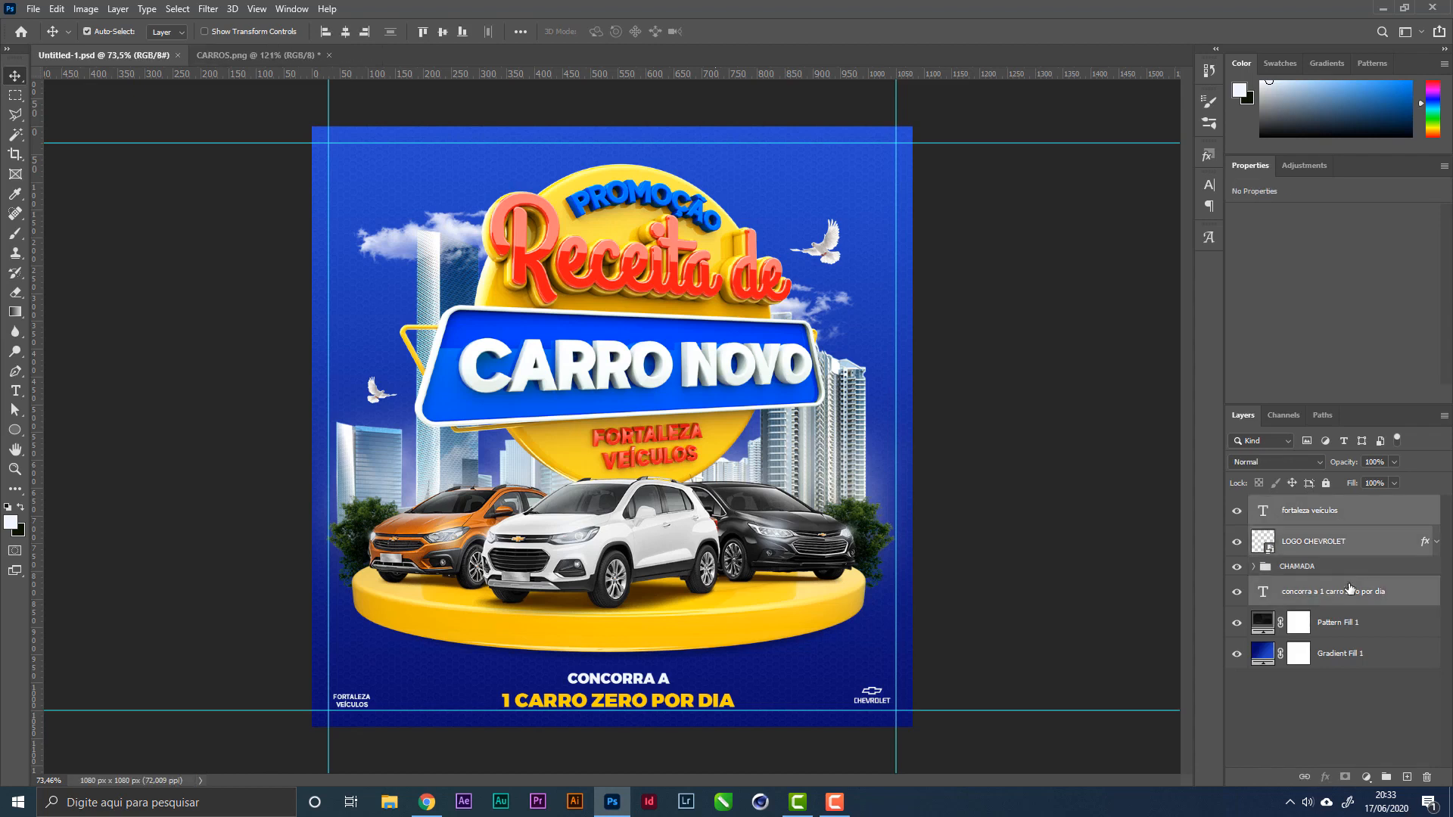
{"action": "key", "text": "ctrl+g"}
{"action": "double_click", "coordinate": [1306, 506]}
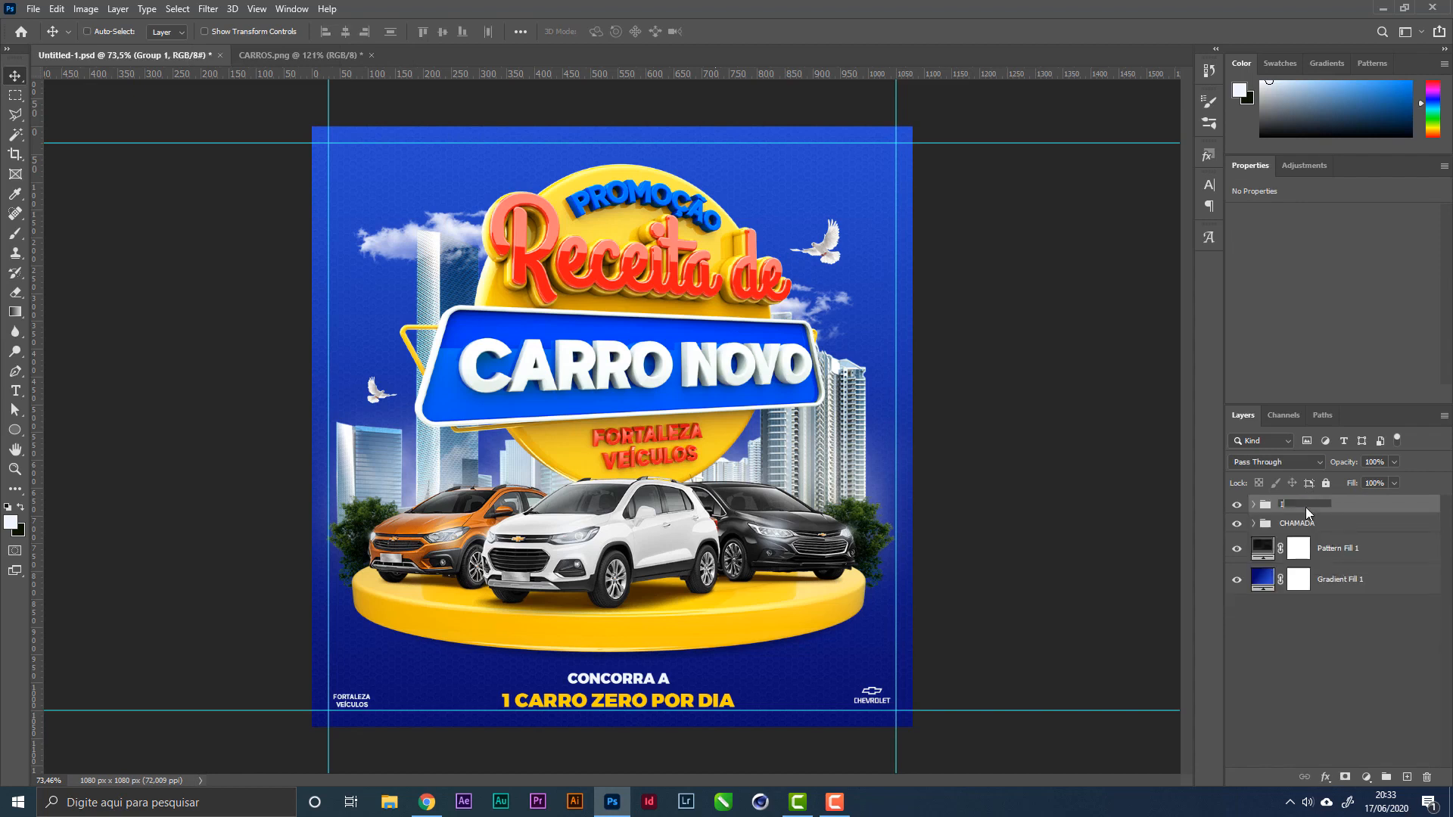
{"action": "type", "text": "INFORMAÇÕES"}
{"action": "key", "text": "Return"}
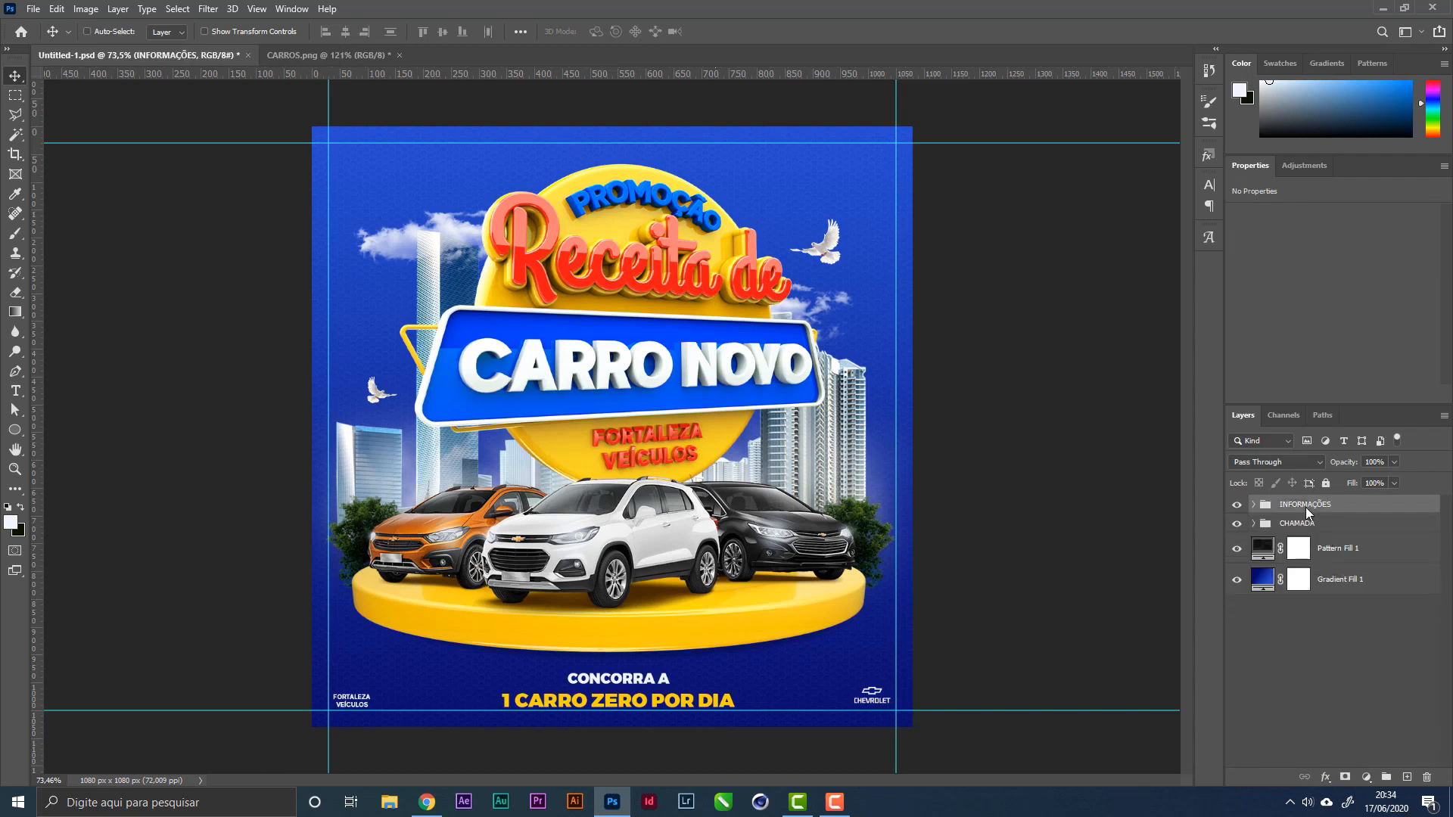
Step: Group the Pattern Fill 1 and Gradient Fill 1 layers as BACKGROUND and save the document
{"action": "left_click", "coordinate": [1359, 549]}
{"action": "left_click", "coordinate": [1358, 586], "text": "ctrl"}
{"action": "key", "text": "ctrl+g"}
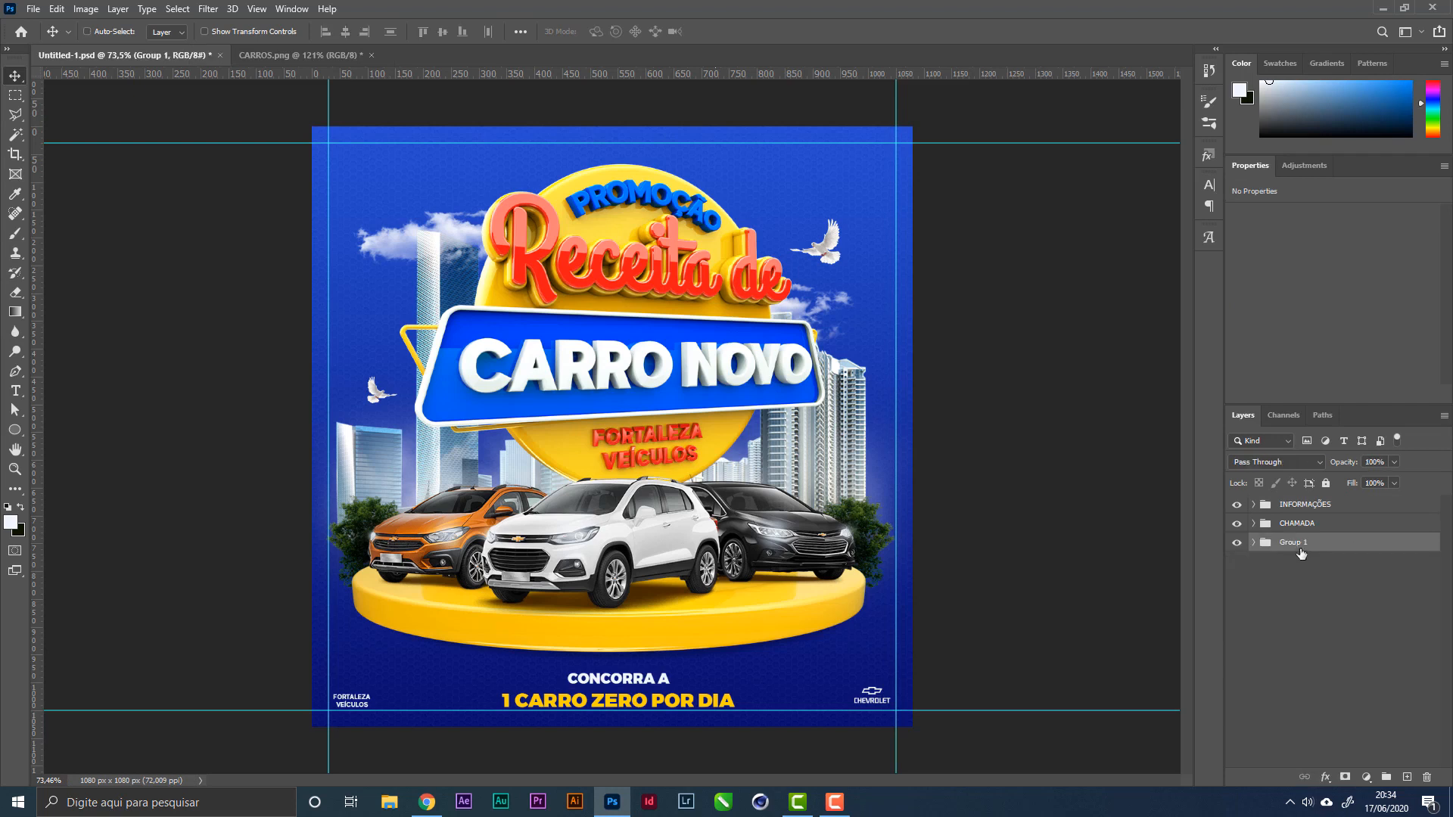
{"action": "double_click", "coordinate": [1295, 543]}
{"action": "type", "text": "b"}
{"action": "type", "text": "ACKGROUND"}
{"action": "key", "text": "Return"}
{"action": "key", "text": "ctrl+s"}
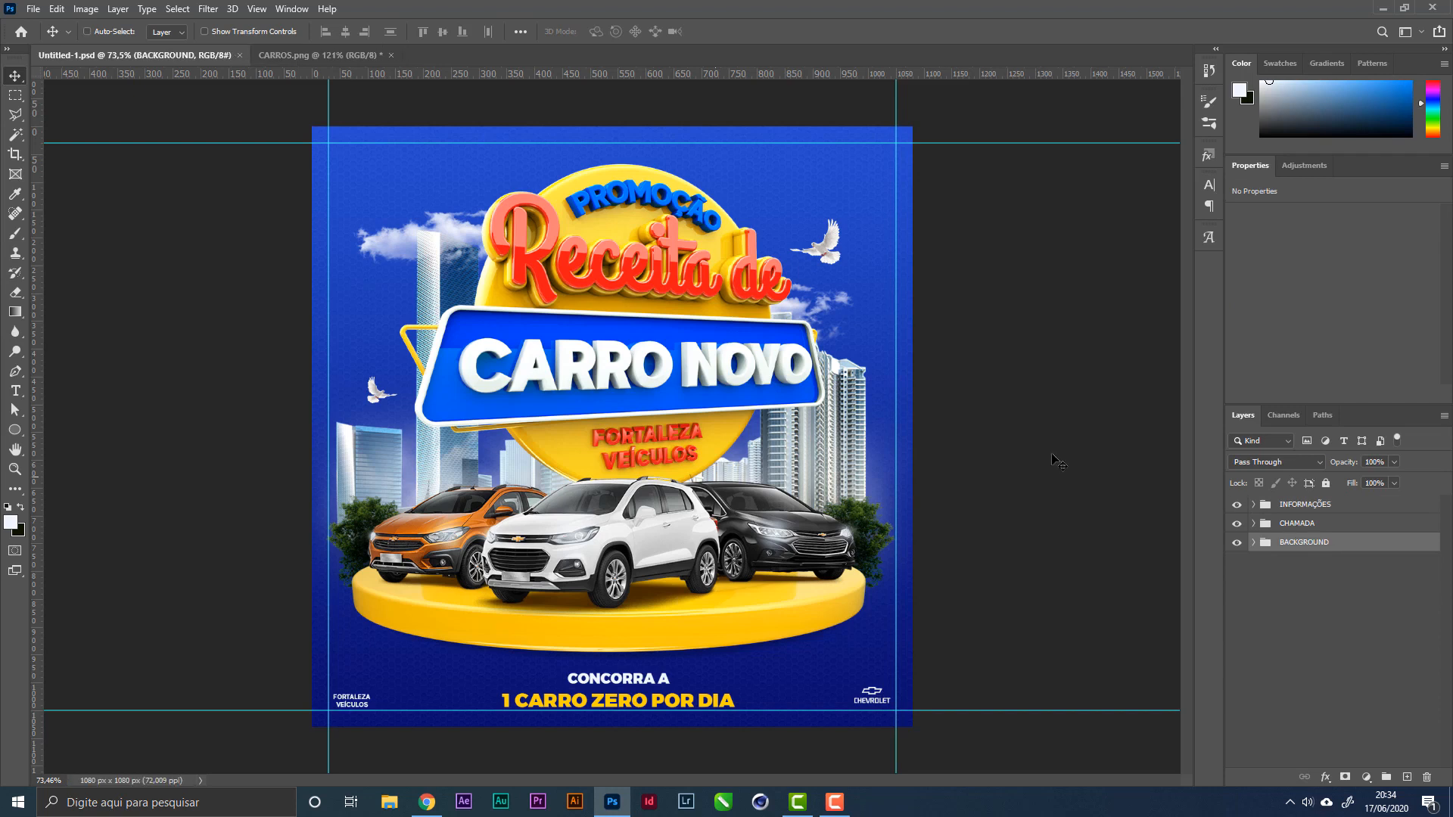
Step: Scale the CHAMADA group down slightly around its centre so it clears the side margins, and save the document
{"action": "right_click", "coordinate": [679, 452]}
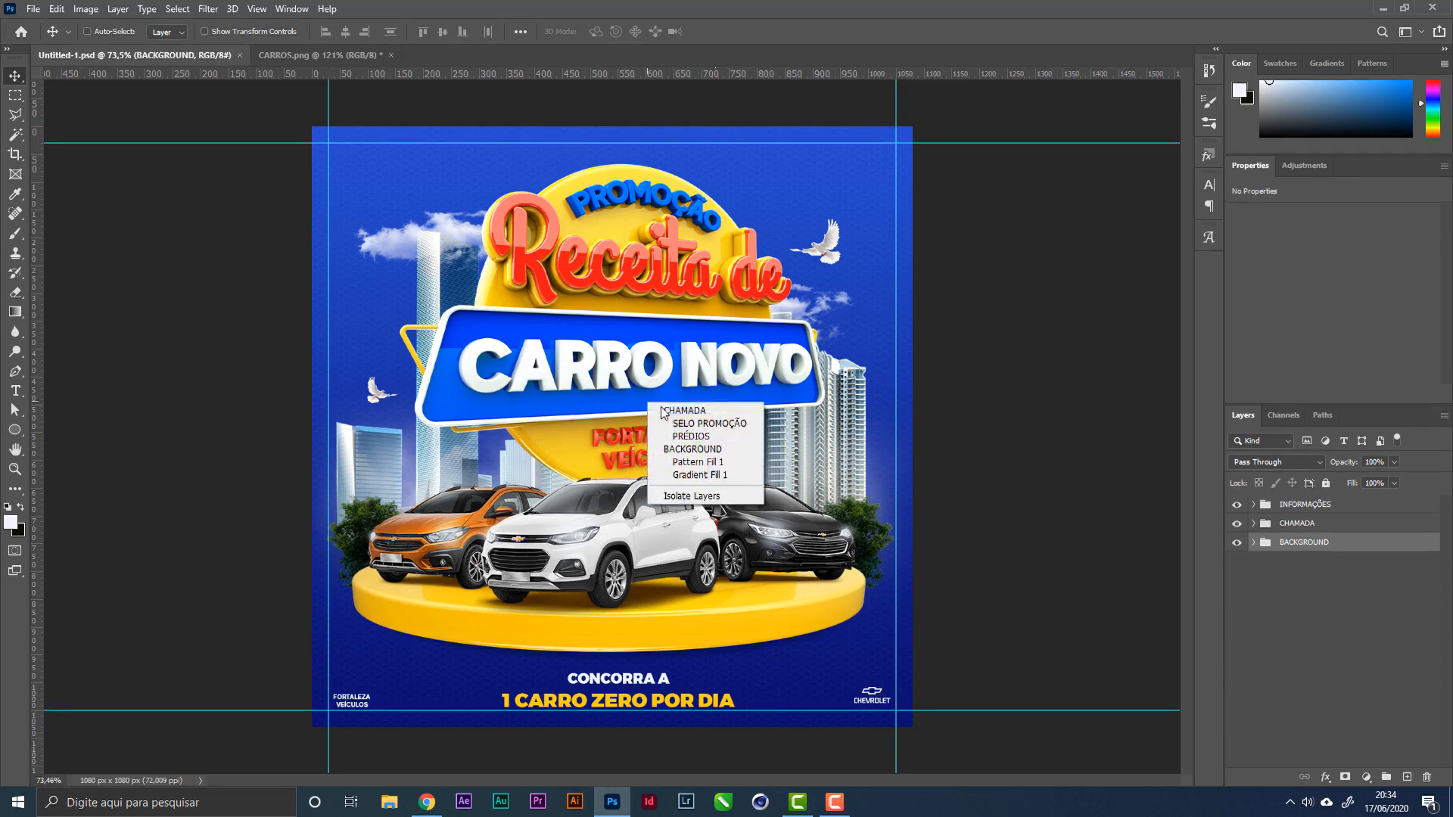
{"action": "left_click", "coordinate": [704, 415]}
{"action": "key", "text": "ctrl+t"}
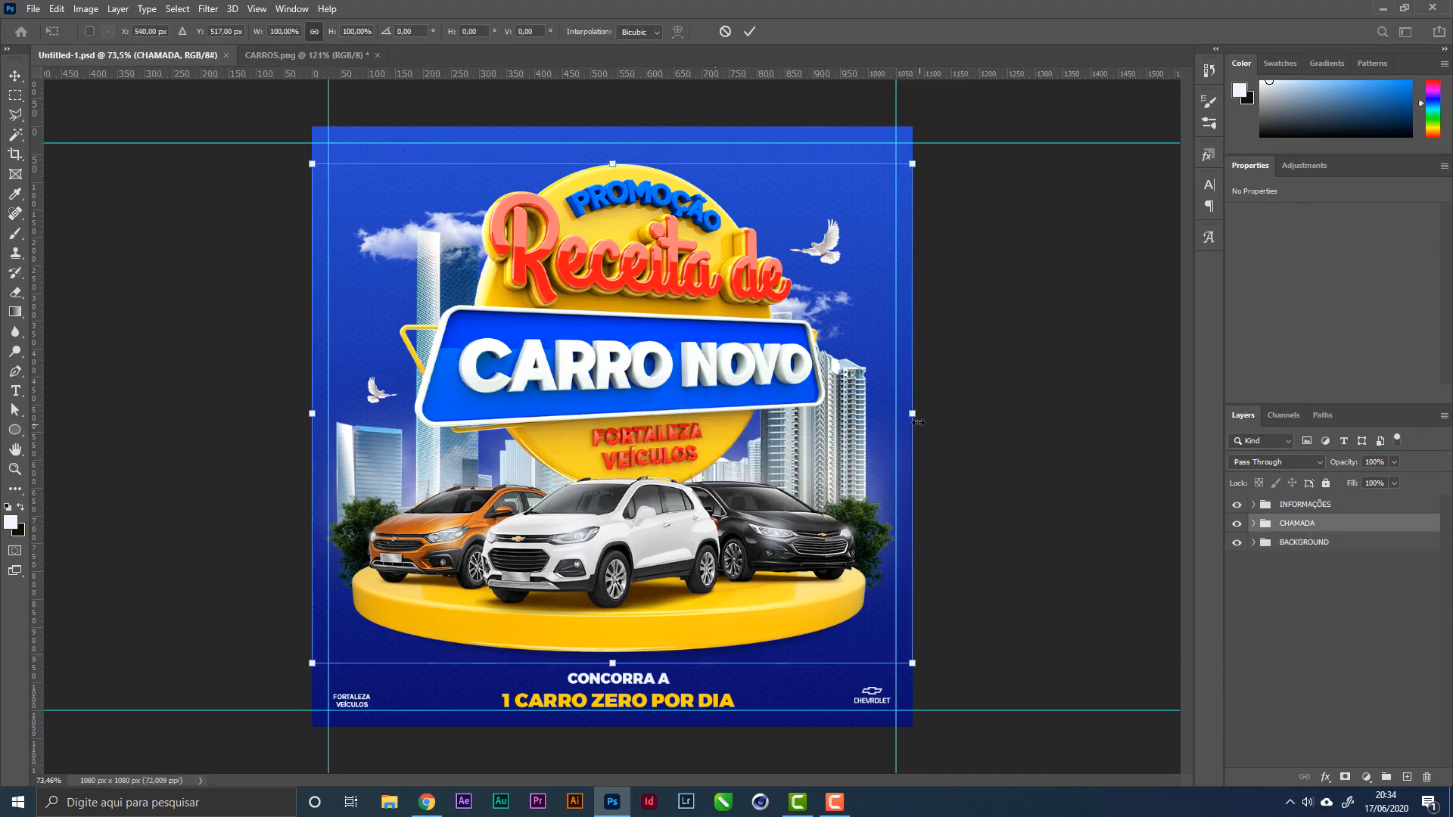
{"action": "left_click_drag", "start_coordinate": [917, 420], "coordinate": [909, 420]}
{"action": "key", "text": "Return"}
{"action": "key", "text": "ctrl+s"}
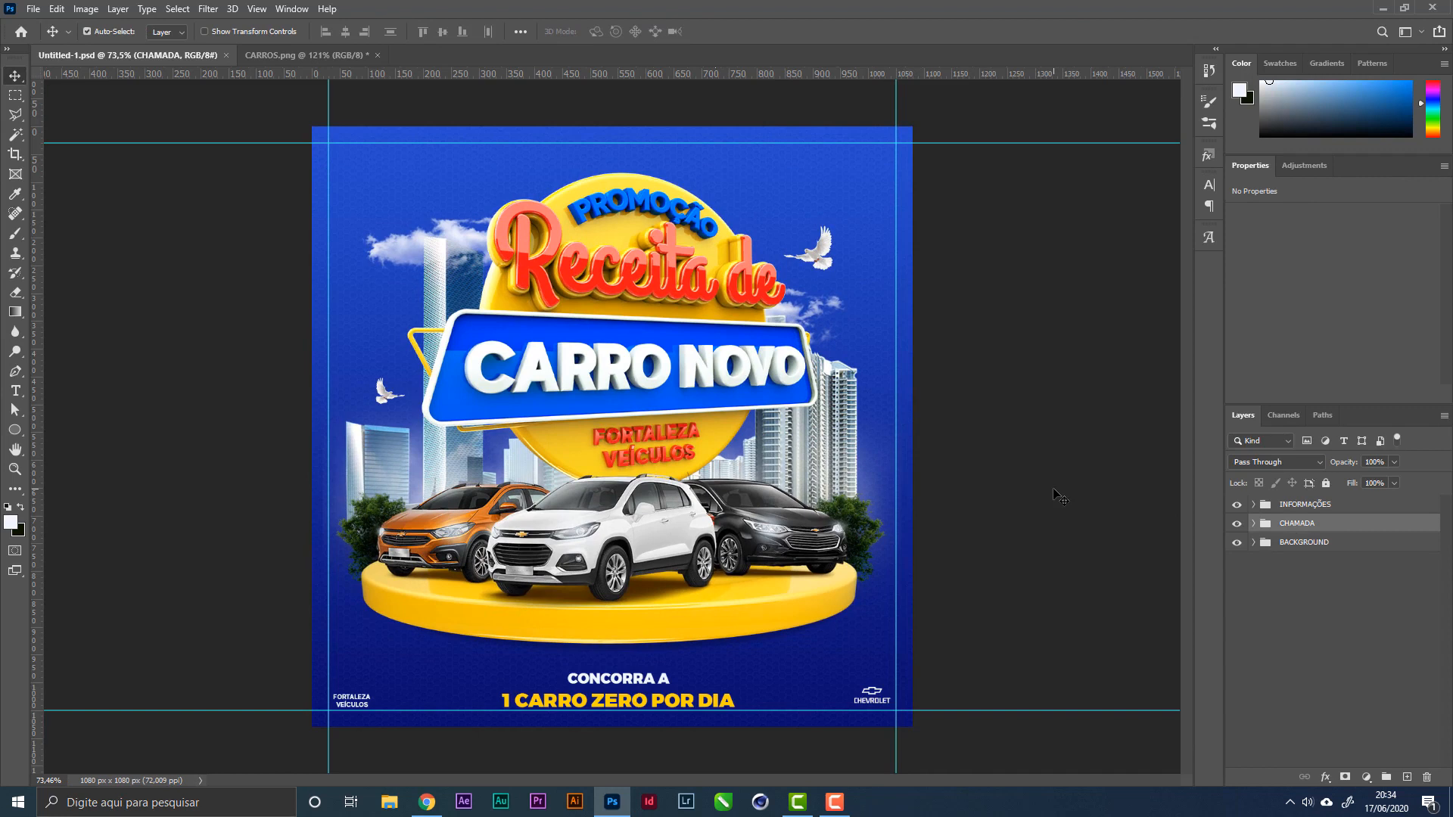
Step: Hide the guides and select the CLOUDS layer from the glow beside the buildings
{"action": "key", "text": "ctrl+h"}
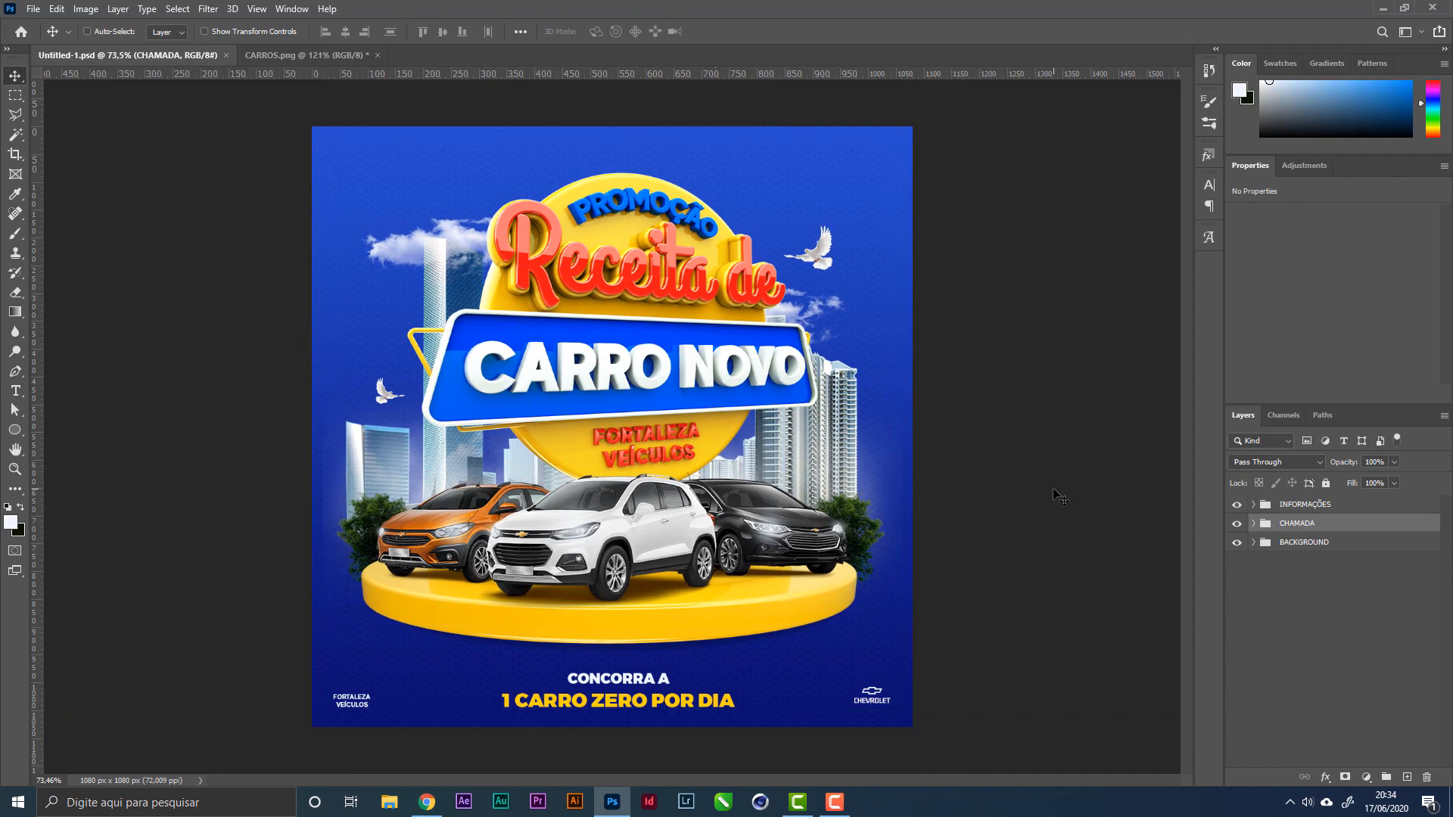
{"action": "right_click", "coordinate": [870, 471]}
{"action": "left_click", "coordinate": [822, 464]}
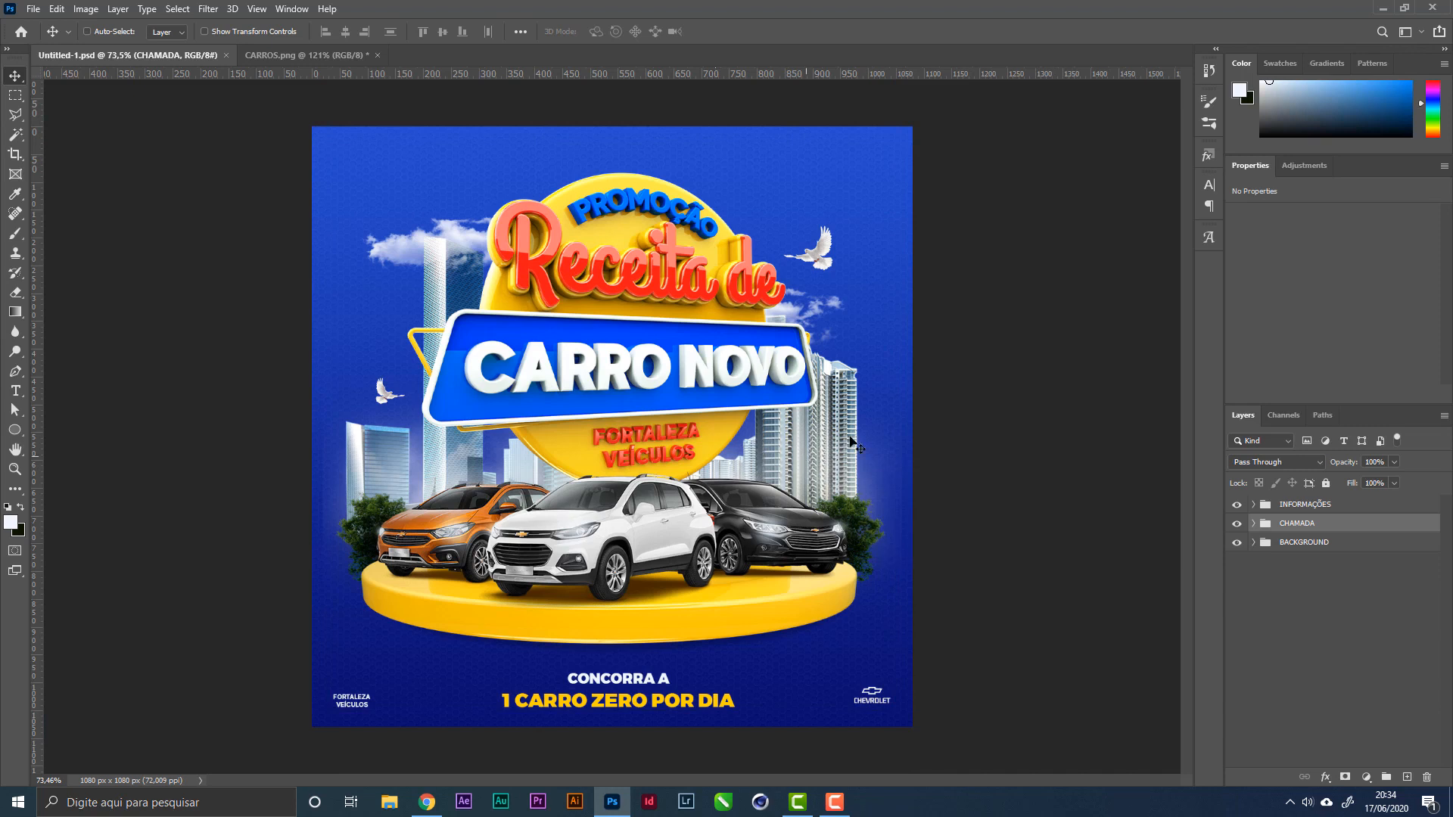
{"action": "right_click", "coordinate": [901, 479]}
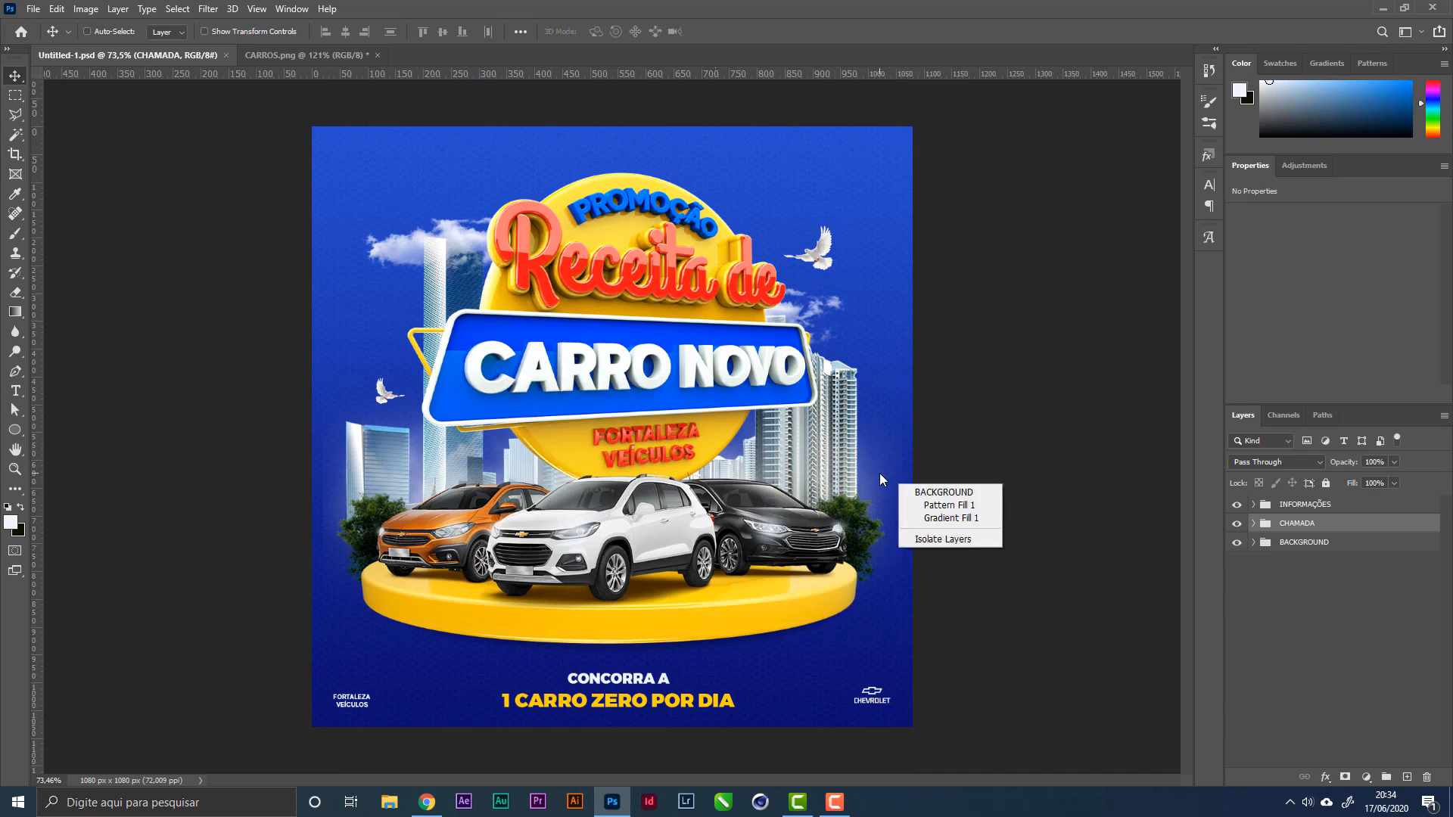
{"action": "left_click", "coordinate": [879, 473]}
{"action": "right_click", "coordinate": [876, 471]}
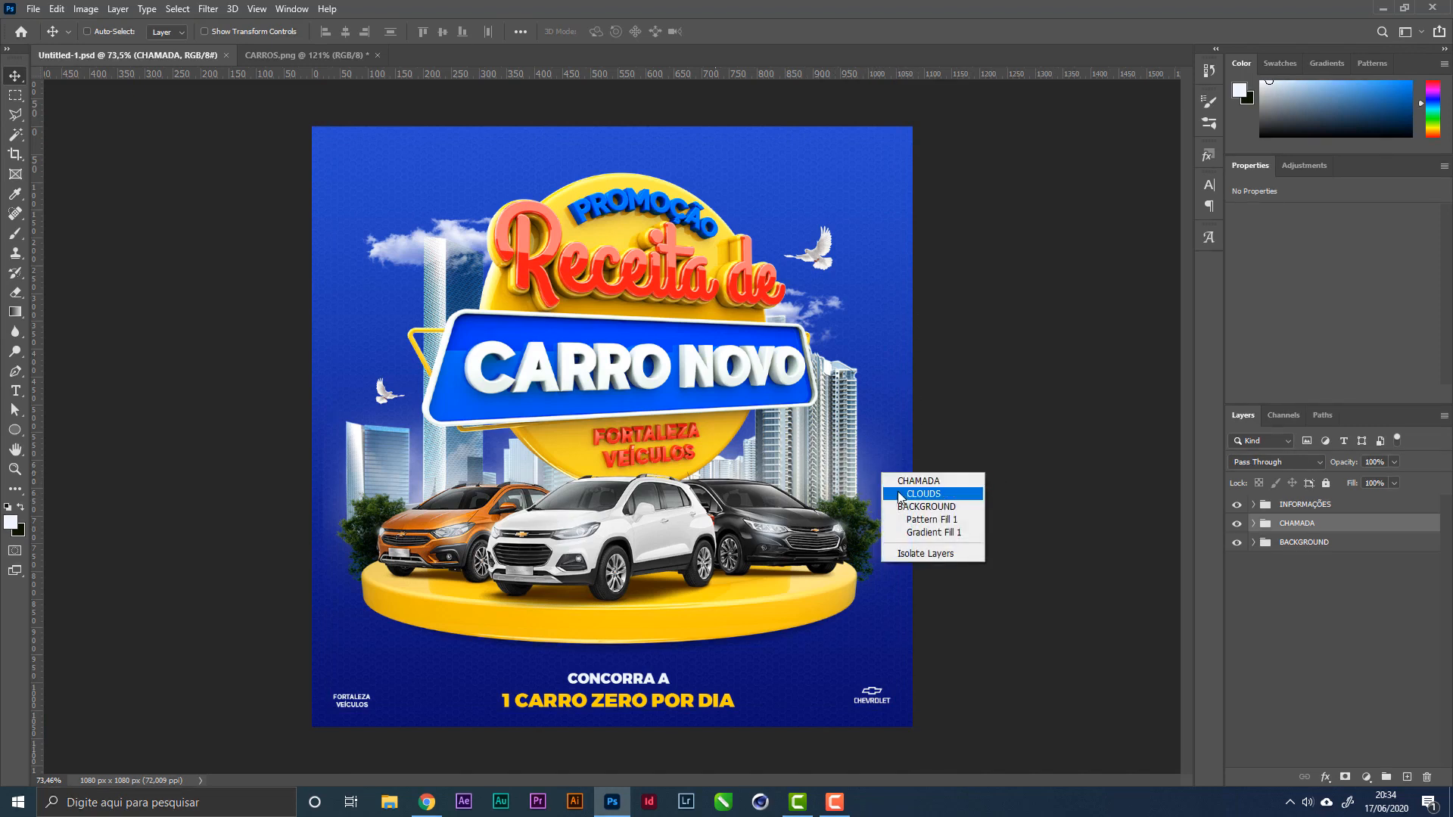
{"action": "left_click", "coordinate": [902, 493]}
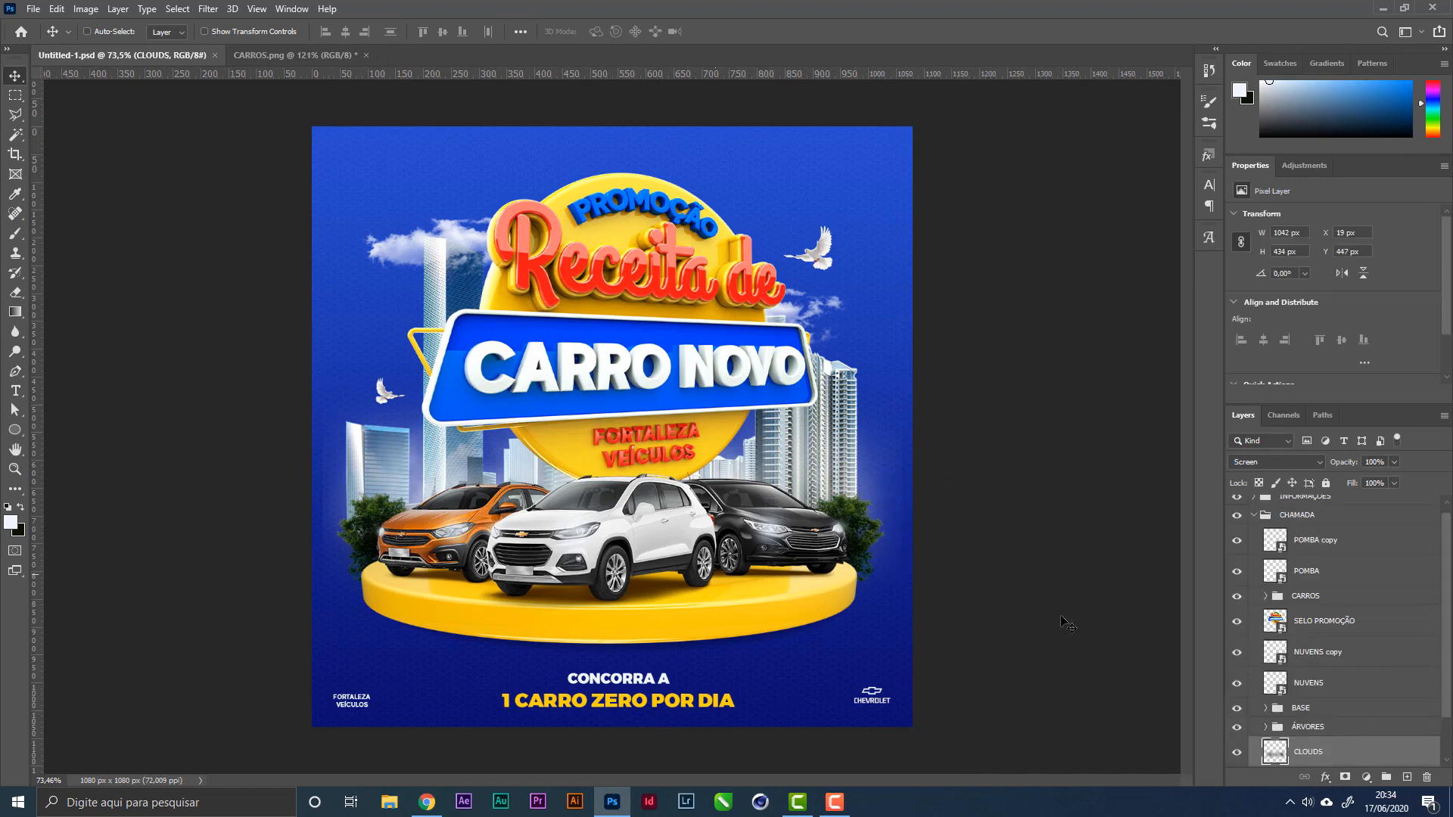
Step: Compare the artwork with the CLOUDS layer hidden and shown, set its opacity to 84%, and activate the Eraser tool
{"action": "left_click", "coordinate": [1240, 755]}
{"action": "left_click", "coordinate": [1239, 754]}
{"action": "left_click", "coordinate": [1395, 463]}
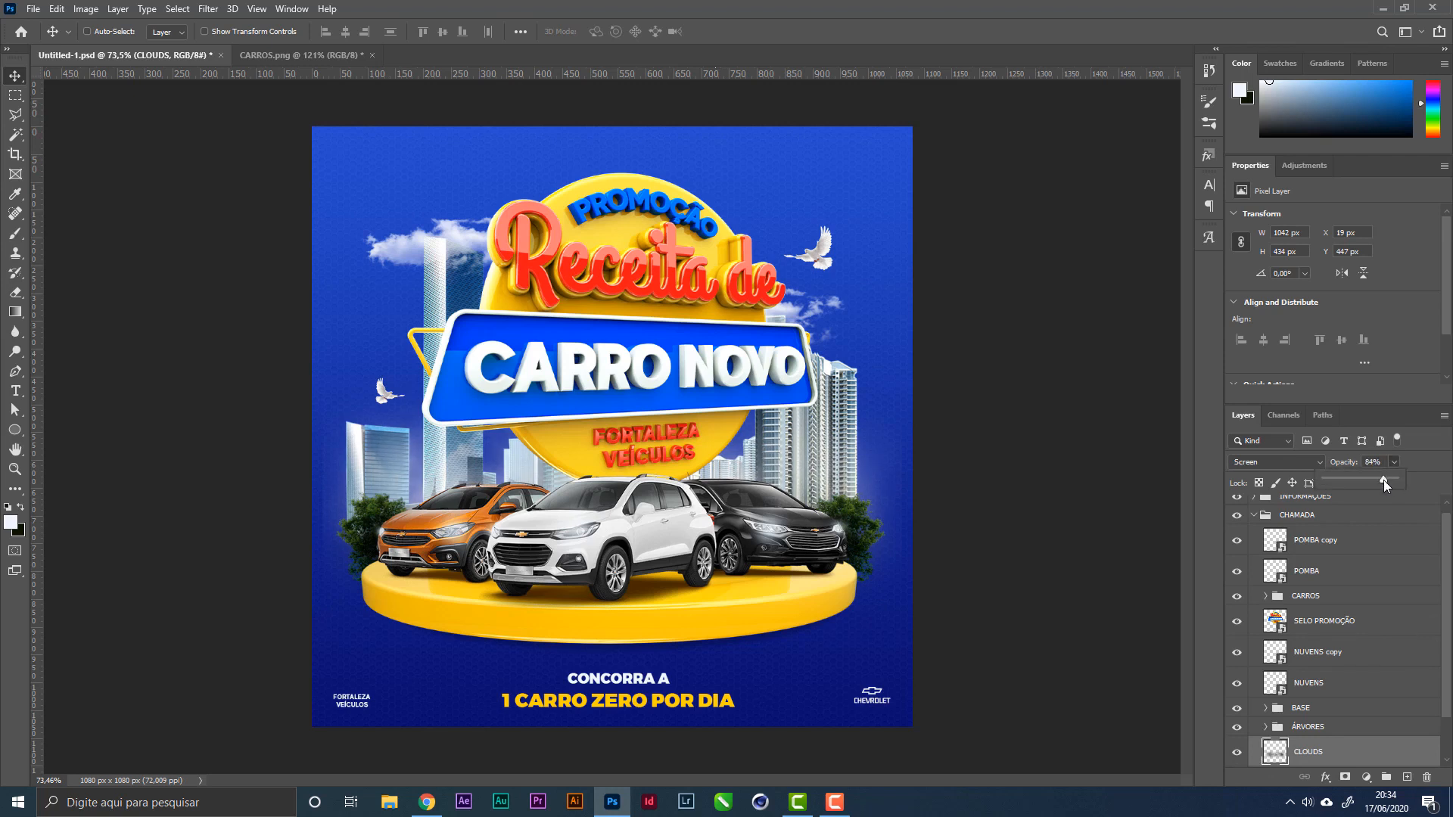
{"action": "left_click", "coordinate": [1317, 747]}
{"action": "key", "text": "e"}
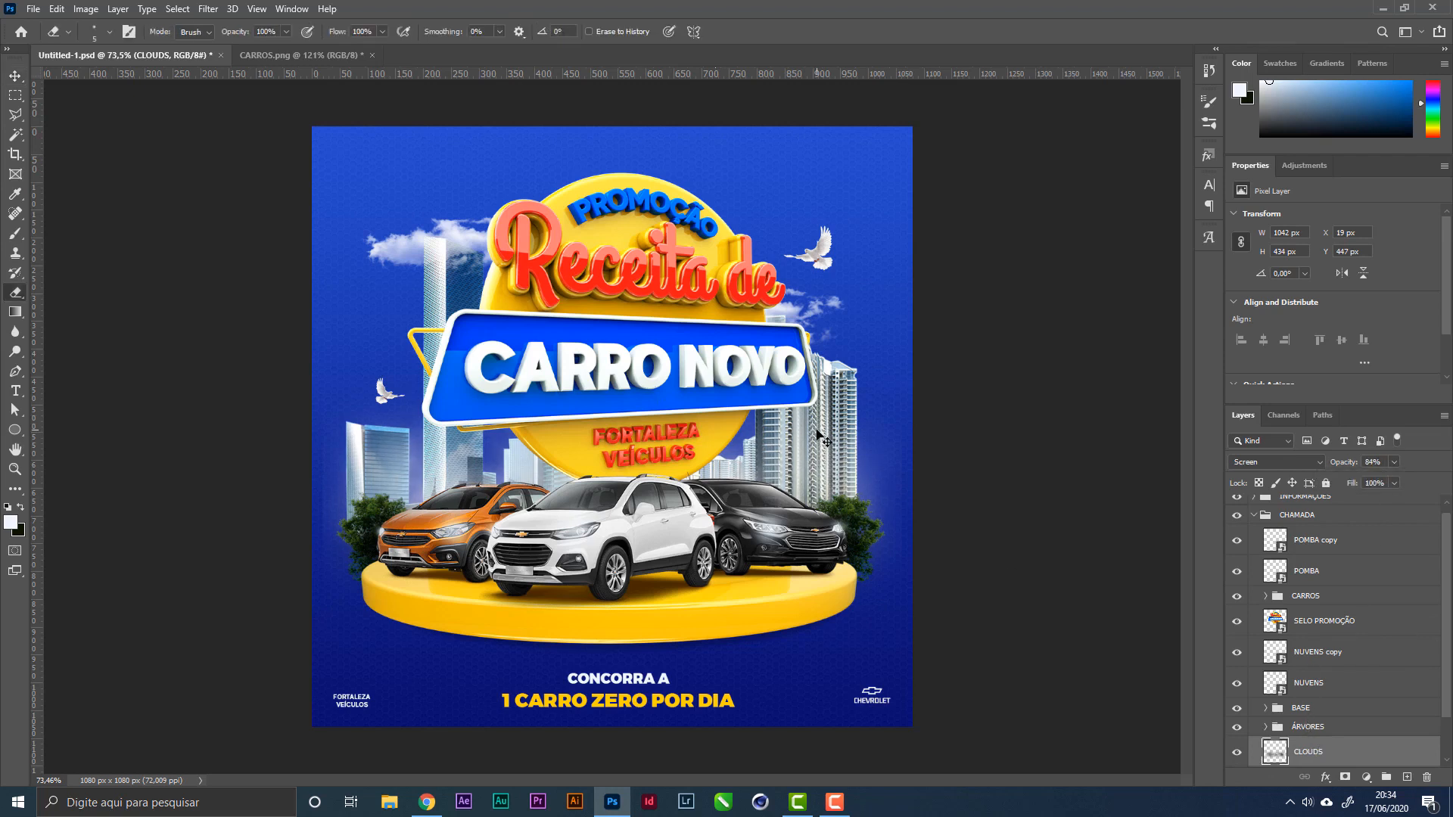
Step: Enlarge the Eraser to a soft brush of about 150 px for the CLOUDS layer
{"action": "right_click", "coordinate": [817, 401]}
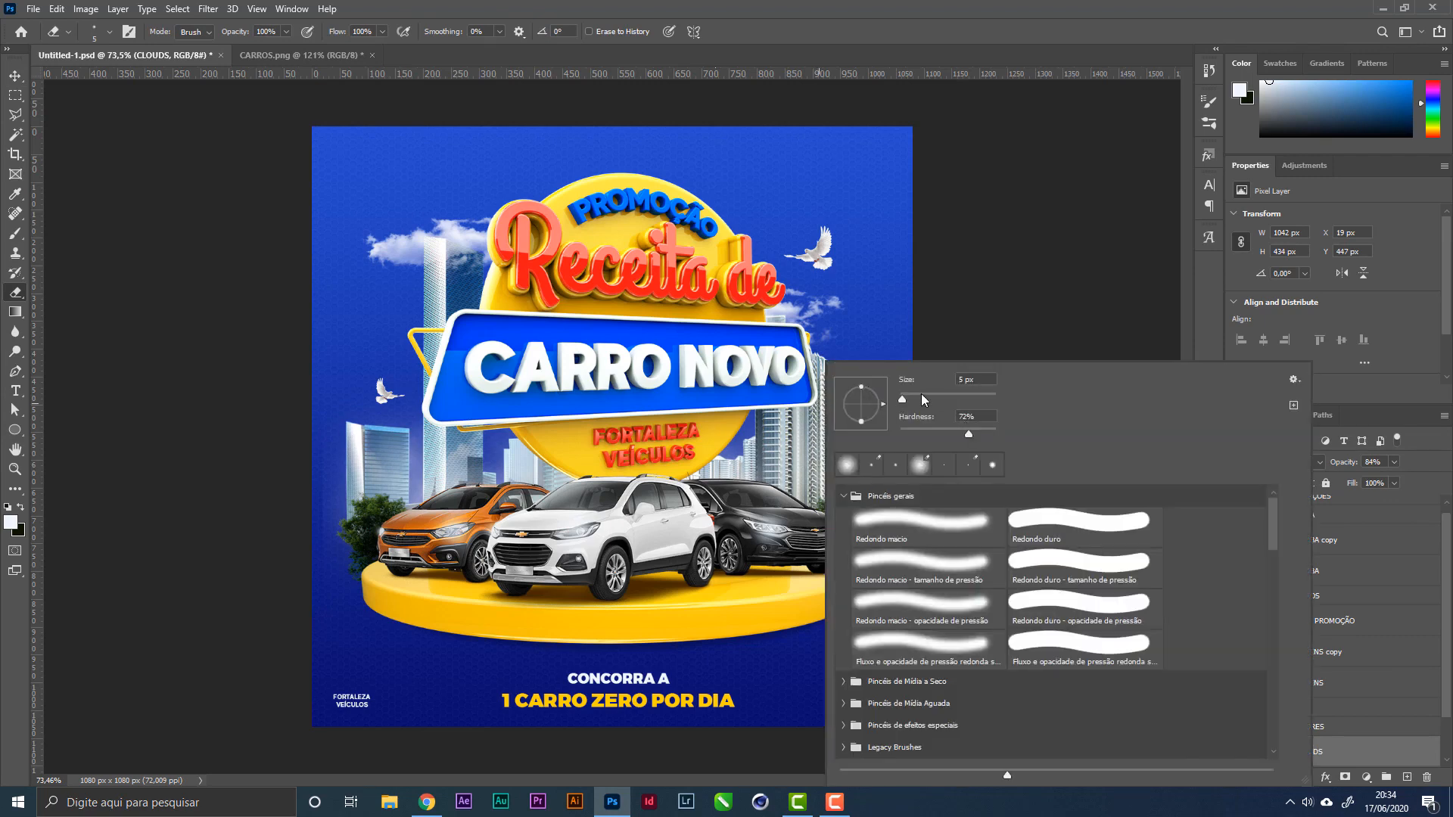
{"action": "mouse_move", "coordinate": [921, 397]}
{"action": "left_mouse_down"}
{"action": "mouse_move", "coordinate": [960, 399]}
{"action": "mouse_move", "coordinate": [810, 417]}
{"action": "left_mouse_up"}
{"action": "left_click", "coordinate": [1049, 3]}
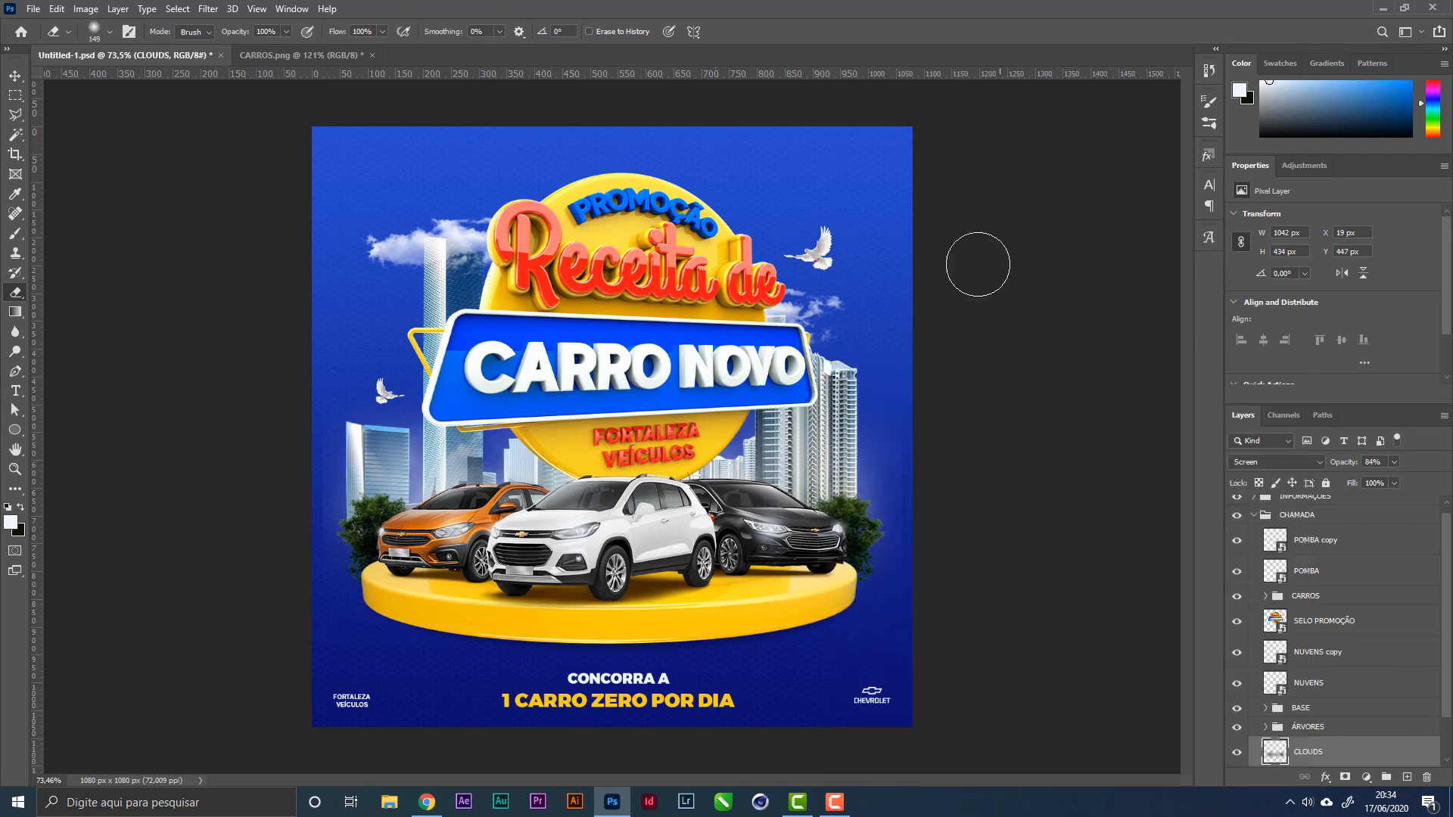
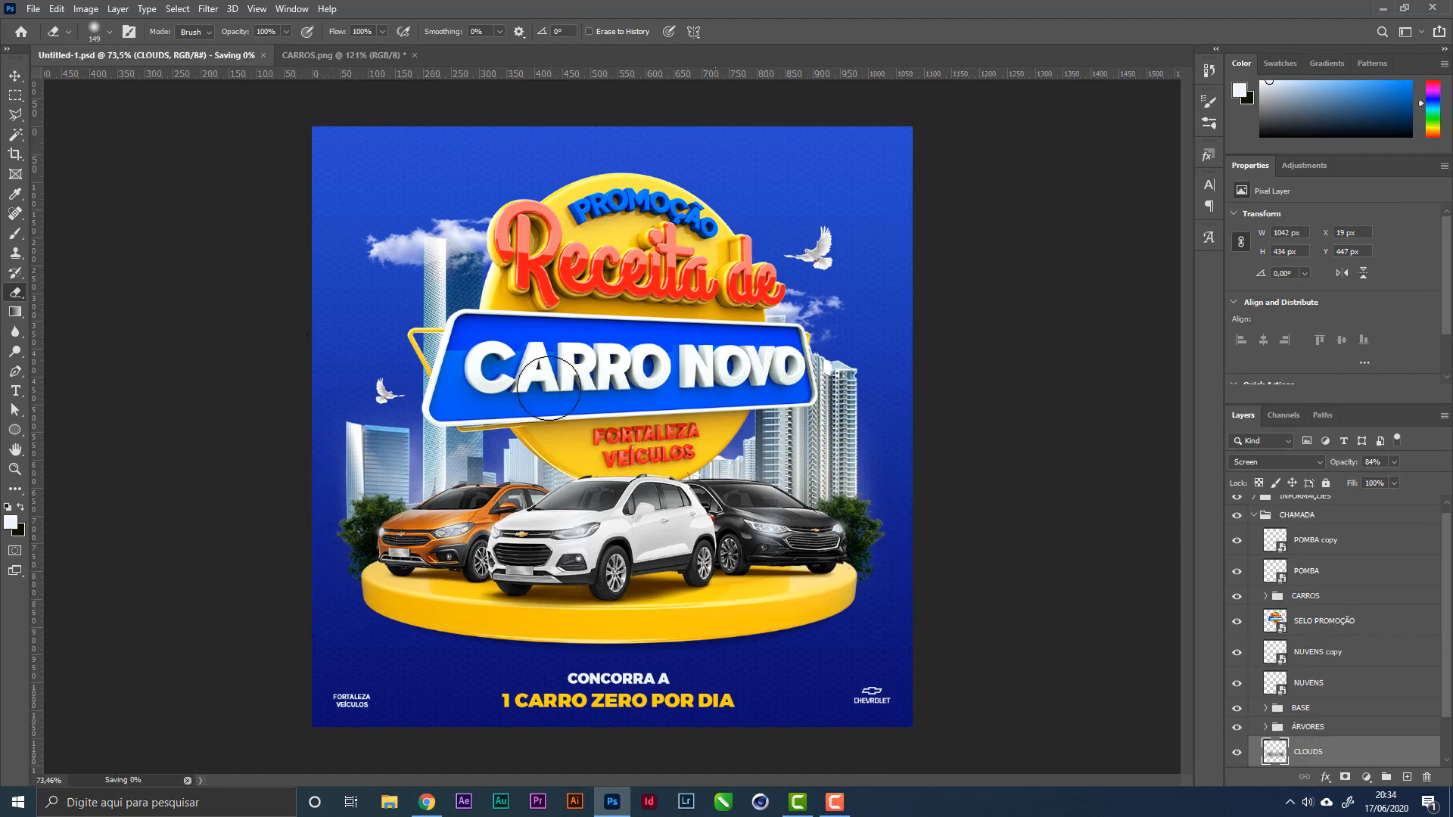
Step: Collapse the CHAMADA group, move the whole group slightly upward in the artwork, and save the document
{"action": "left_click", "coordinate": [15, 76]}
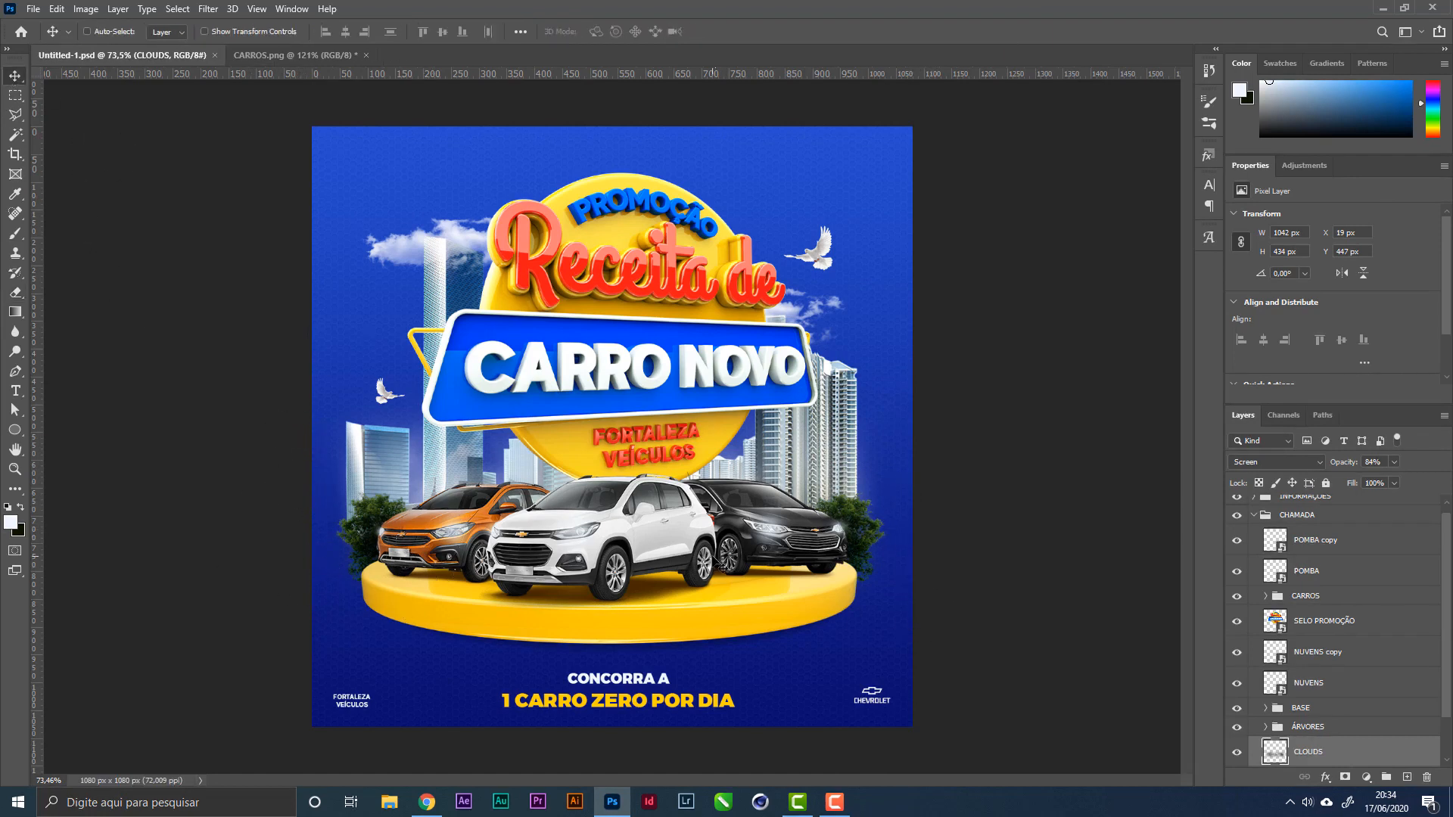
{"action": "scroll", "coordinate": [1393, 628], "scroll_direction": "up", "scroll_amount": 1}
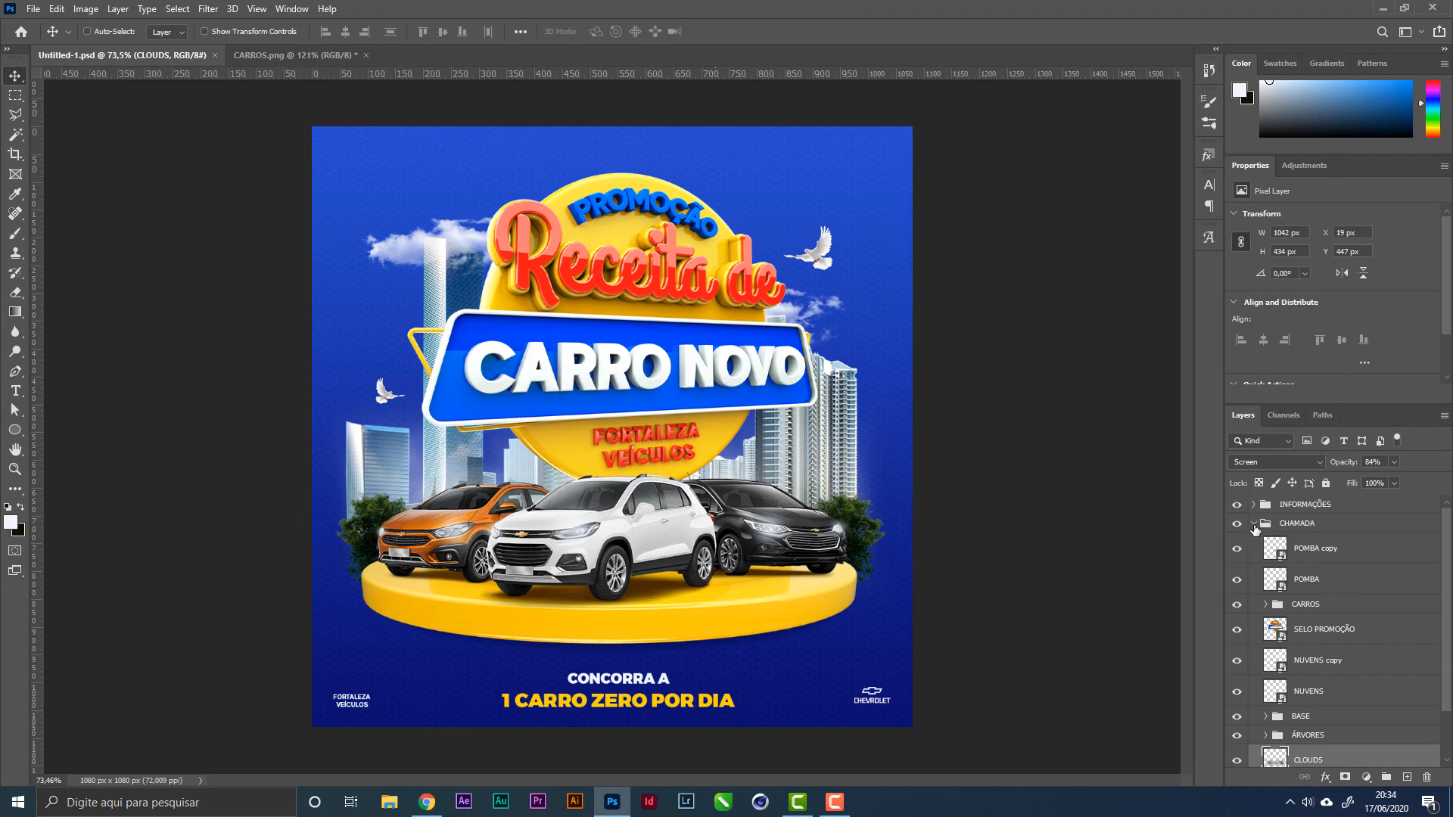
{"action": "left_click", "coordinate": [1252, 526]}
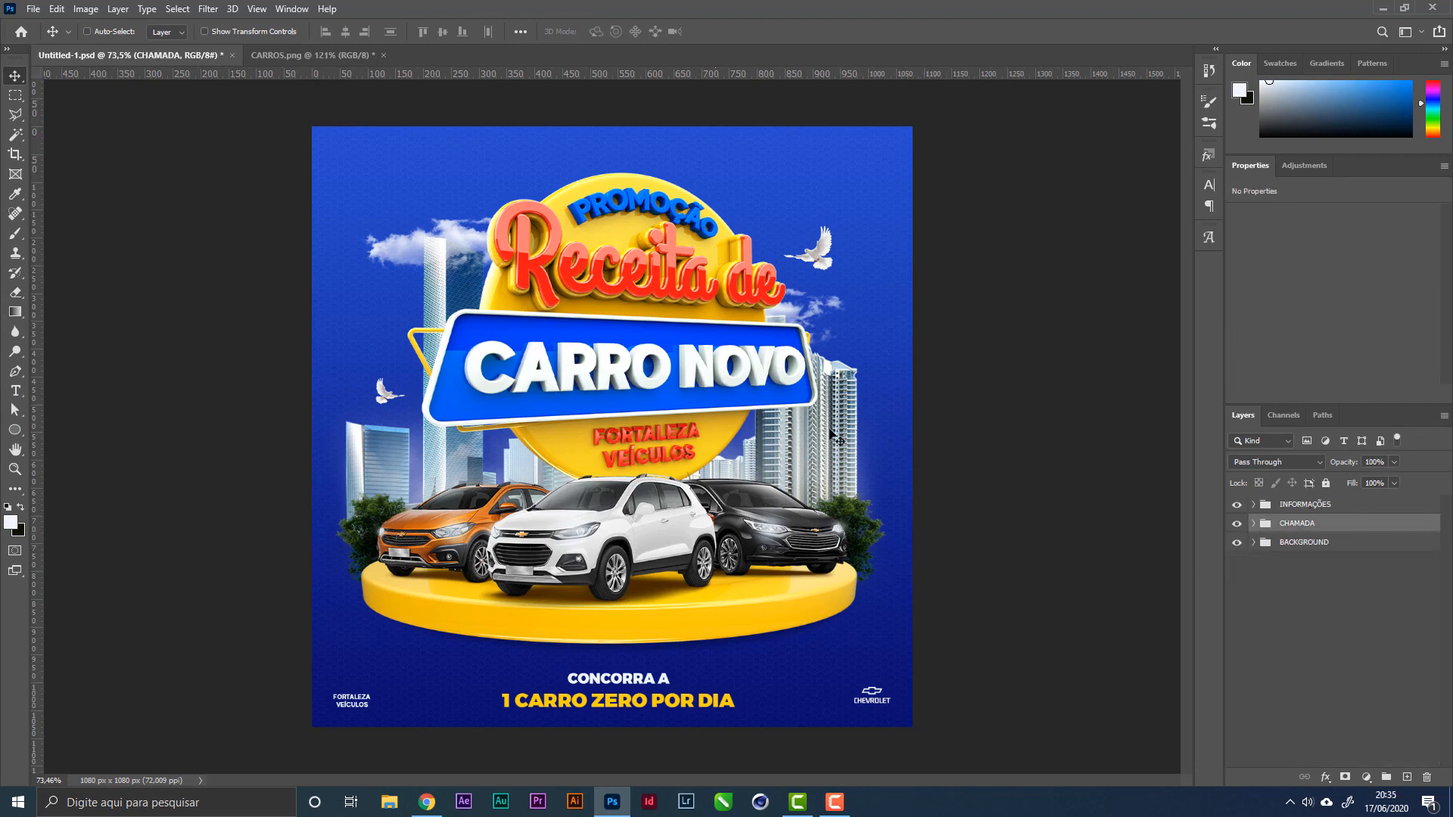
{"action": "left_click_drag", "start_coordinate": [664, 383], "coordinate": [665, 379]}
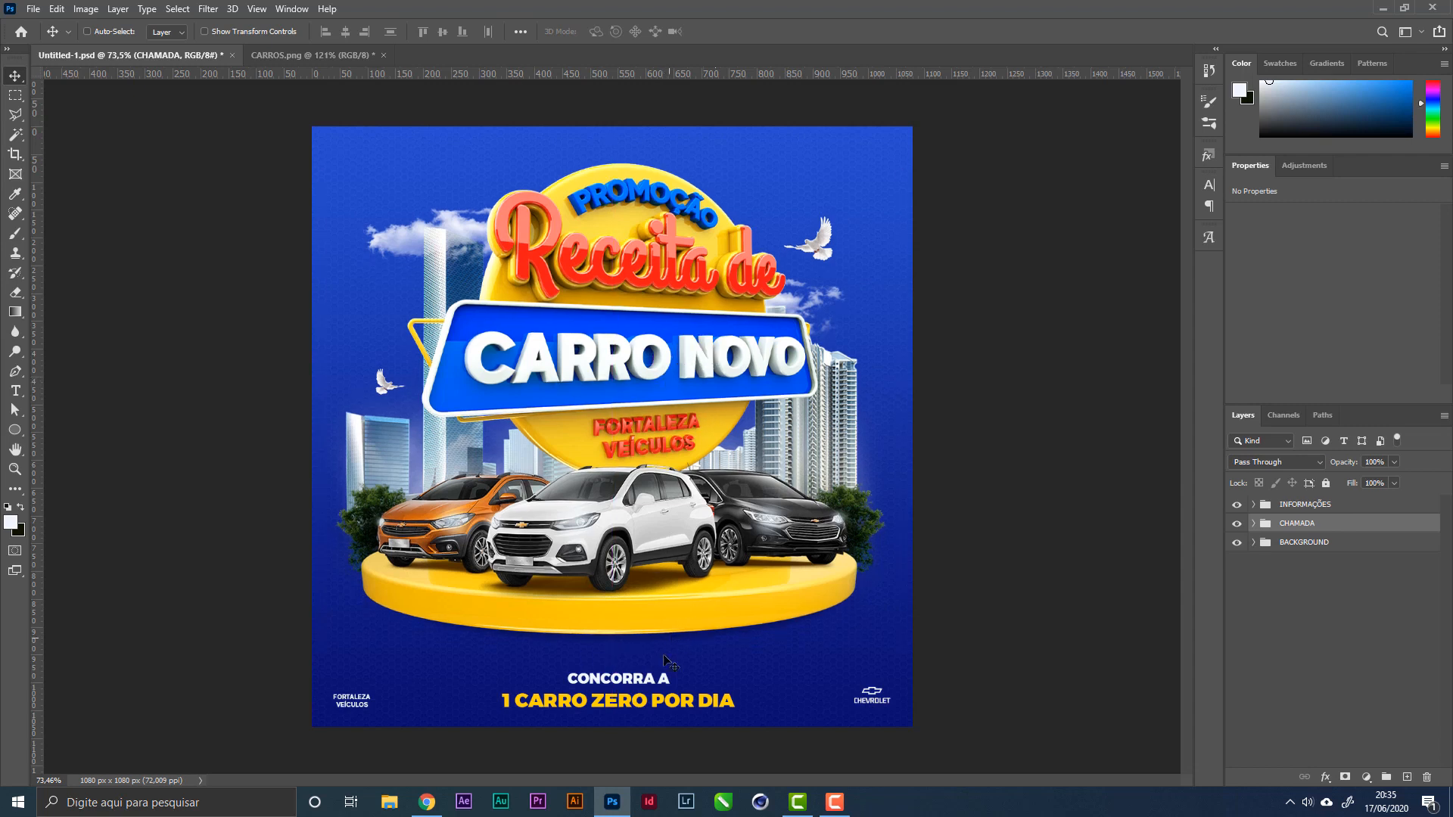
{"action": "key", "text": "ctrl"}
{"action": "key", "text": "ctrl+s"}
{"action": "mouse_move", "coordinate": [843, 560]}
Step: Add a new layer above the INFORMAÇÕES group and set the Brush to a soft round tip of 1000 px
{"action": "left_click", "coordinate": [1362, 505]}
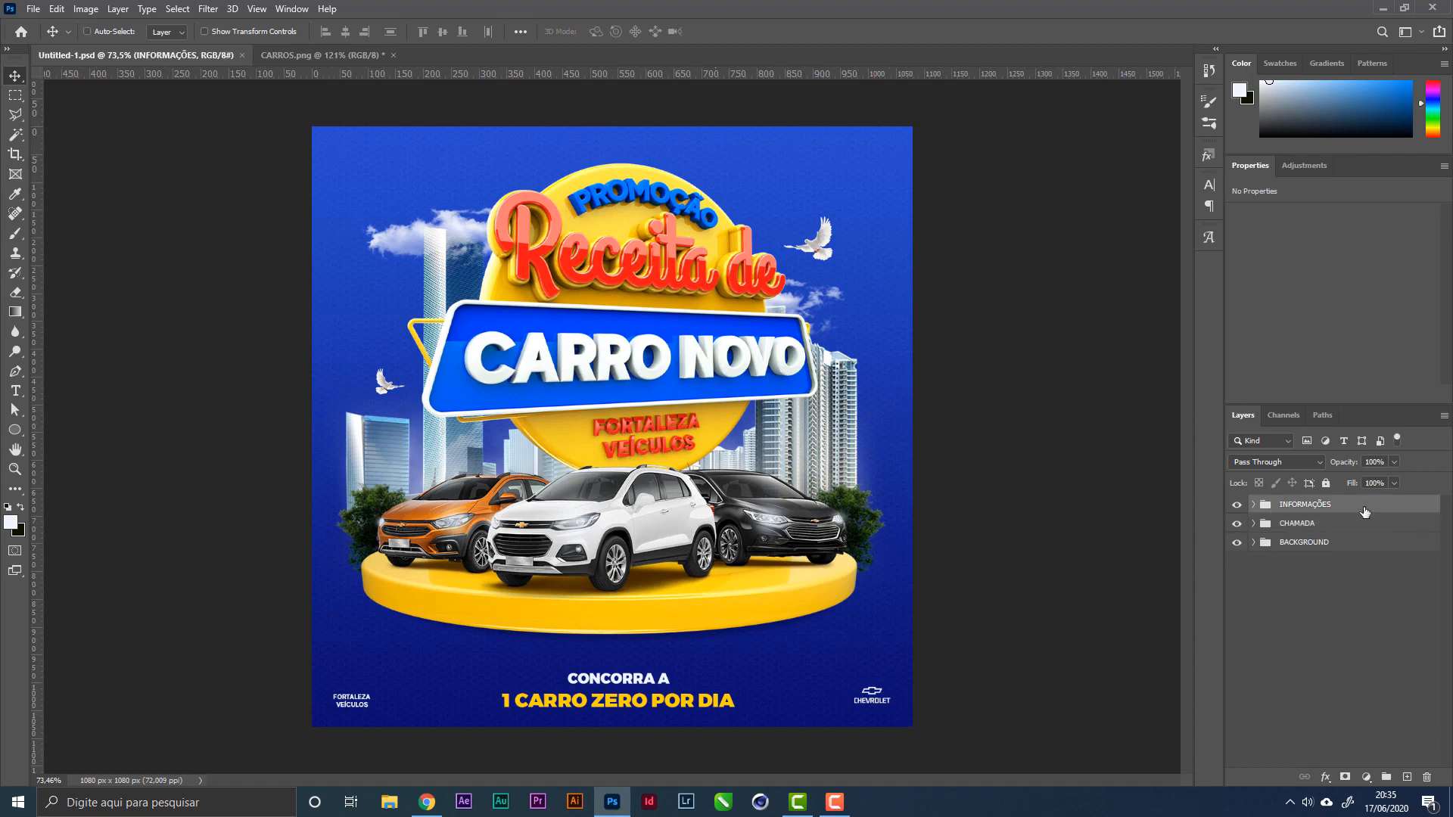
{"action": "left_click", "coordinate": [1407, 777]}
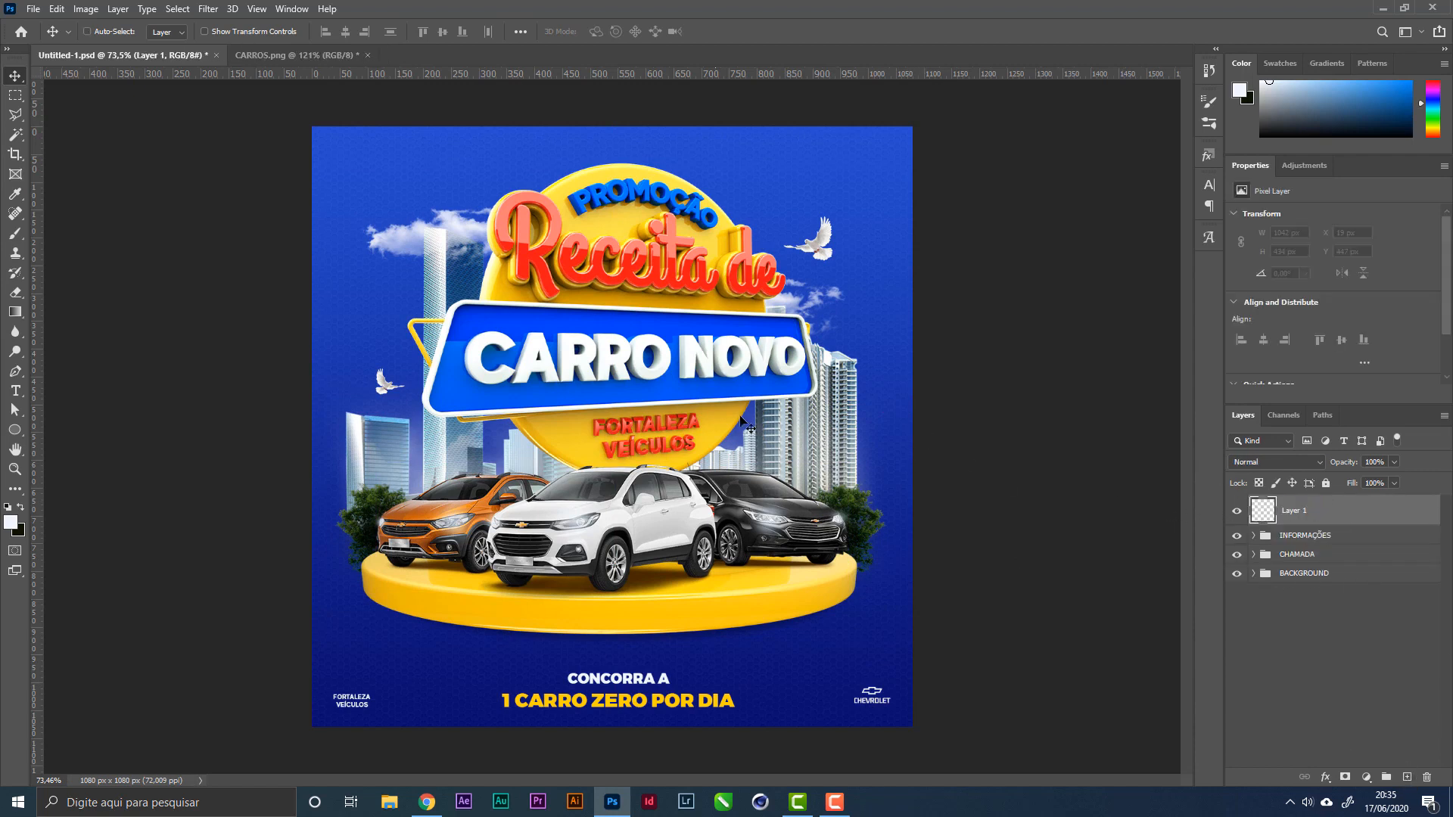
{"action": "key", "text": "b"}
{"action": "right_click", "coordinate": [659, 354]}
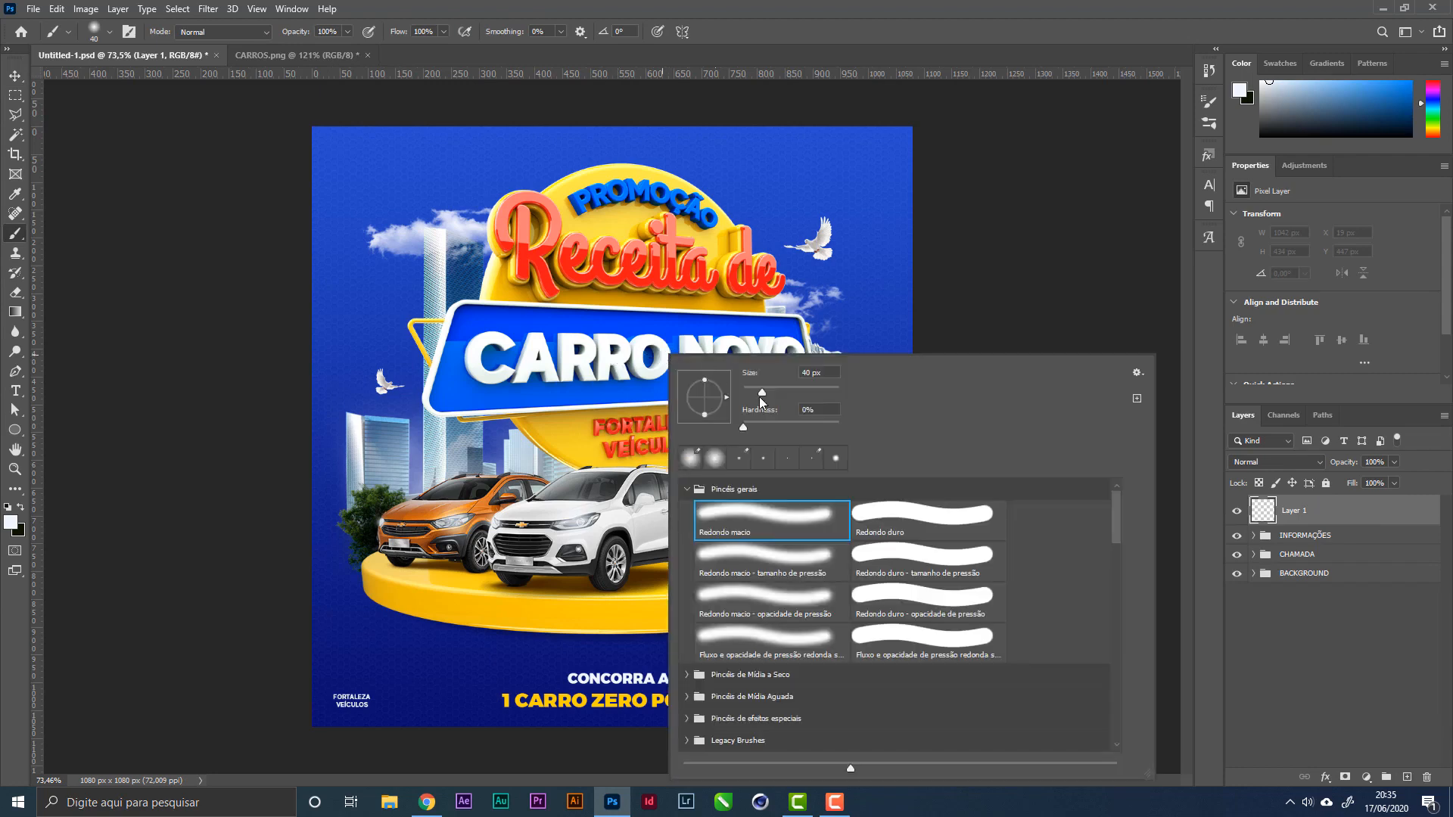
{"action": "left_click_drag", "start_coordinate": [764, 391], "coordinate": [802, 393]}
{"action": "left_click", "coordinate": [901, 40]}
{"action": "key", "text": "bracketright"}
{"action": "key", "text": "bracketright"}
{"action": "key", "text": "bracketright"}
{"action": "key", "text": "bracketright"}
{"action": "key", "text": "bracketright"}
{"action": "key", "text": "bracketright"}
{"action": "key", "text": "bracketright"}
{"action": "key", "text": "bracketright"}
{"action": "key", "text": "bracketright"}
{"action": "key", "text": "bracketright"}
{"action": "key", "text": "bracketright"}
{"action": "key", "text": "bracketright"}
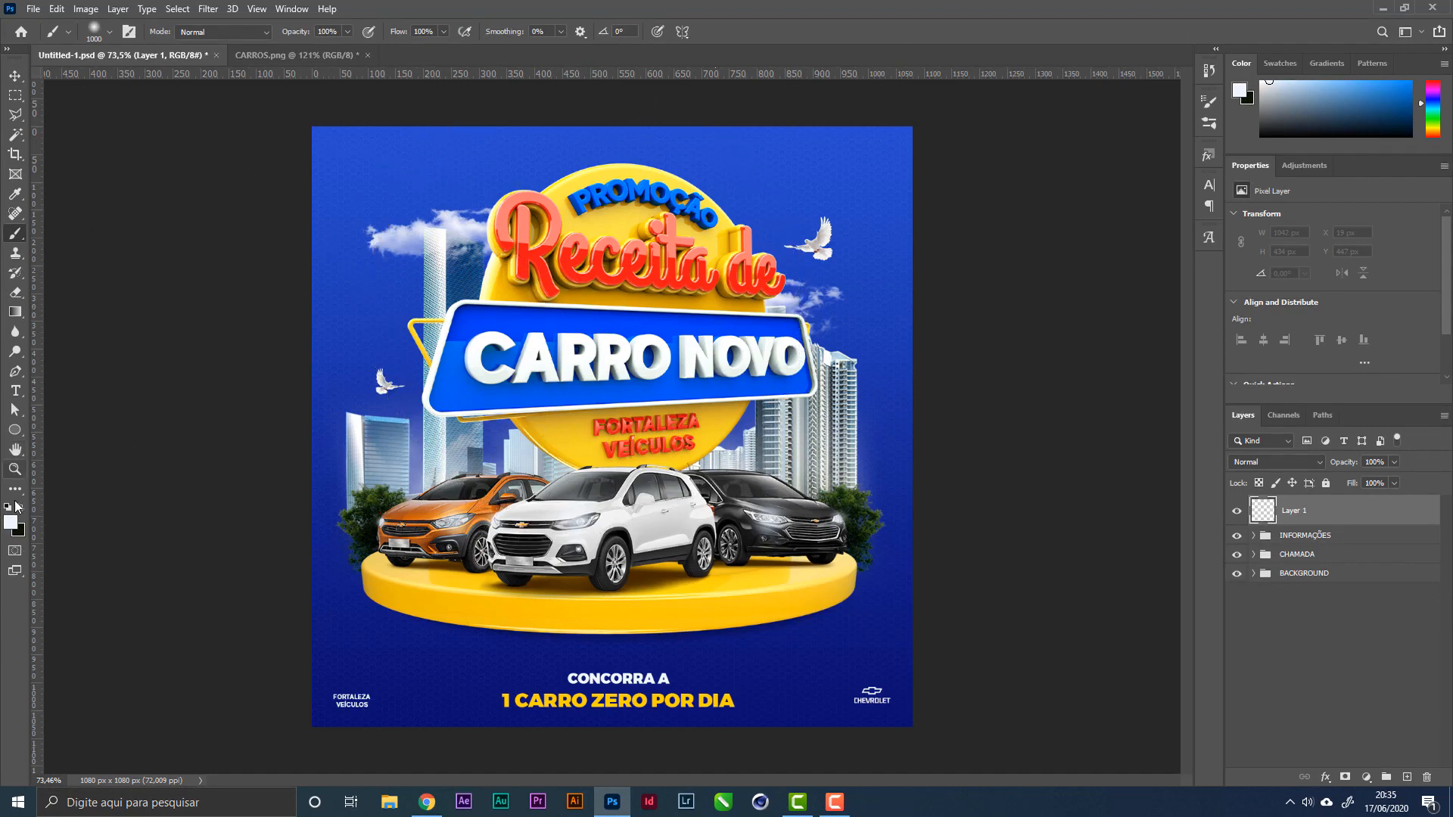
Step: Sample the seal's yellow, lighten it to the cream foreground colour fff9e1, and reactivate the Brush tool
{"action": "left_click", "coordinate": [12, 525]}
{"action": "left_click", "coordinate": [580, 435]}
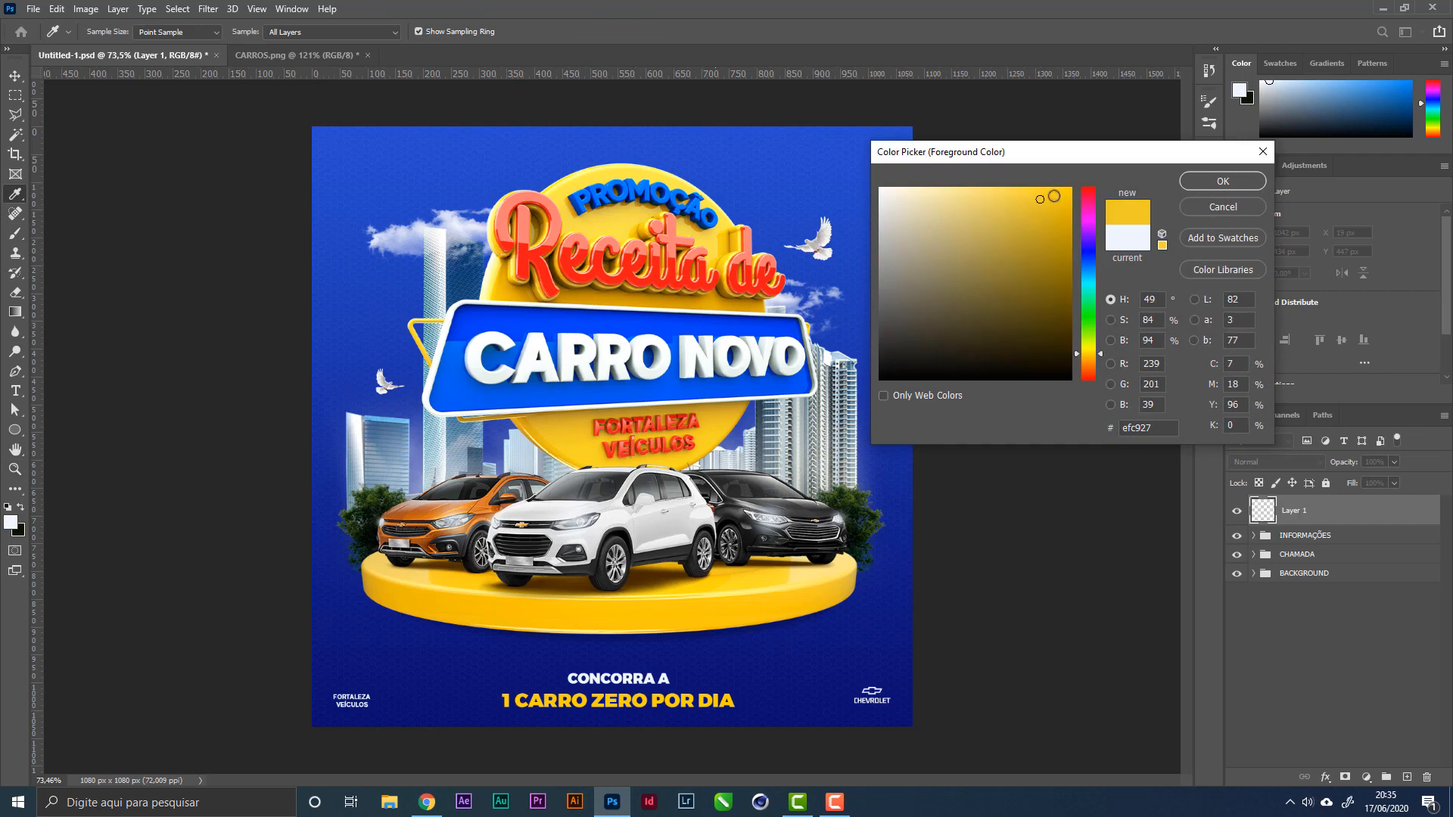
{"action": "left_click", "coordinate": [968, 186]}
{"action": "left_click_drag", "start_coordinate": [959, 176], "coordinate": [901, 138]}
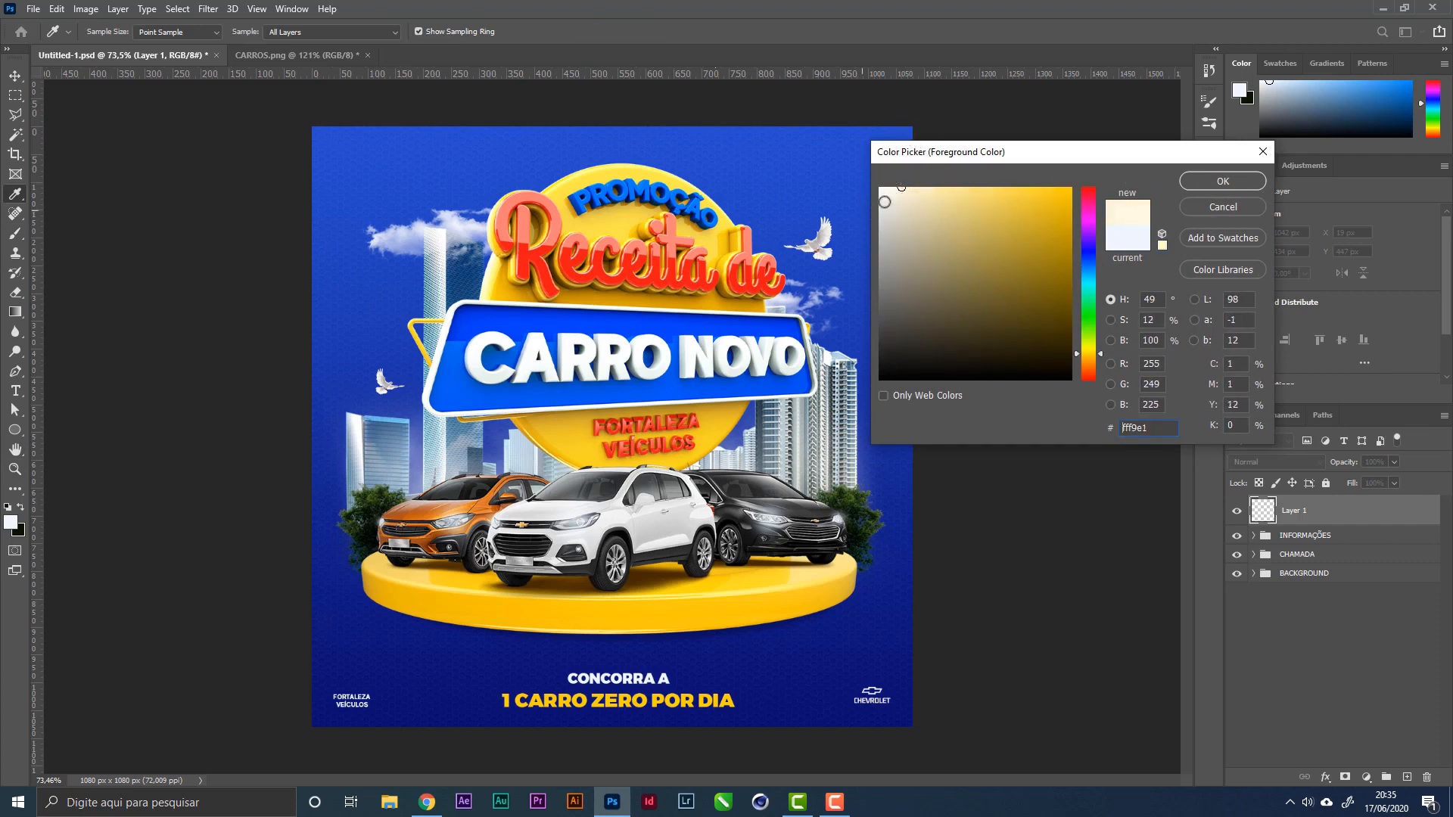
{"action": "left_click", "coordinate": [1214, 184]}
{"action": "key", "text": "b"}
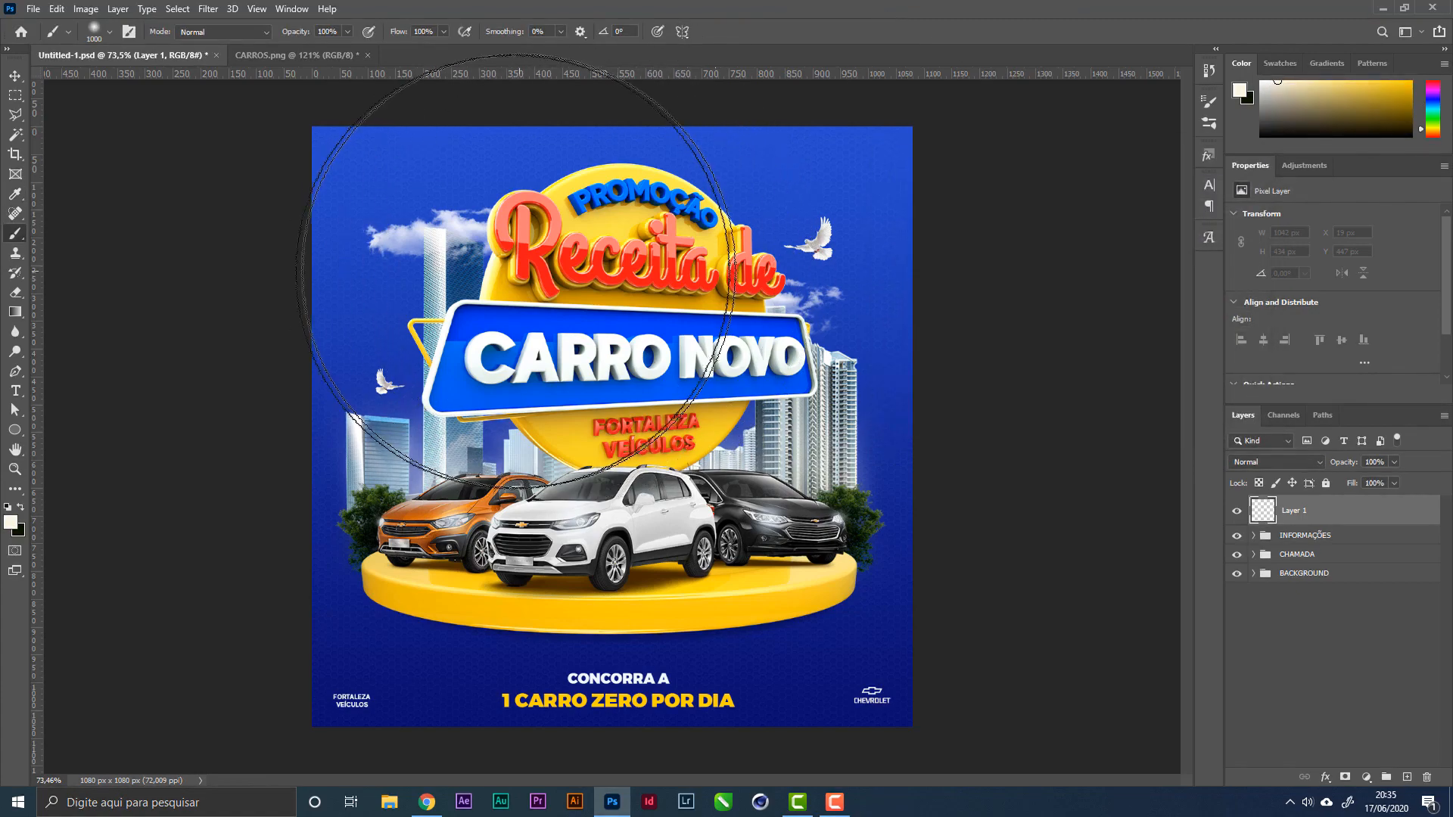
Step: Try cream glow dabs with the 1000 px brush, replacing the first with one over the start of the Receita de lettering
{"action": "left_click", "coordinate": [489, 261]}
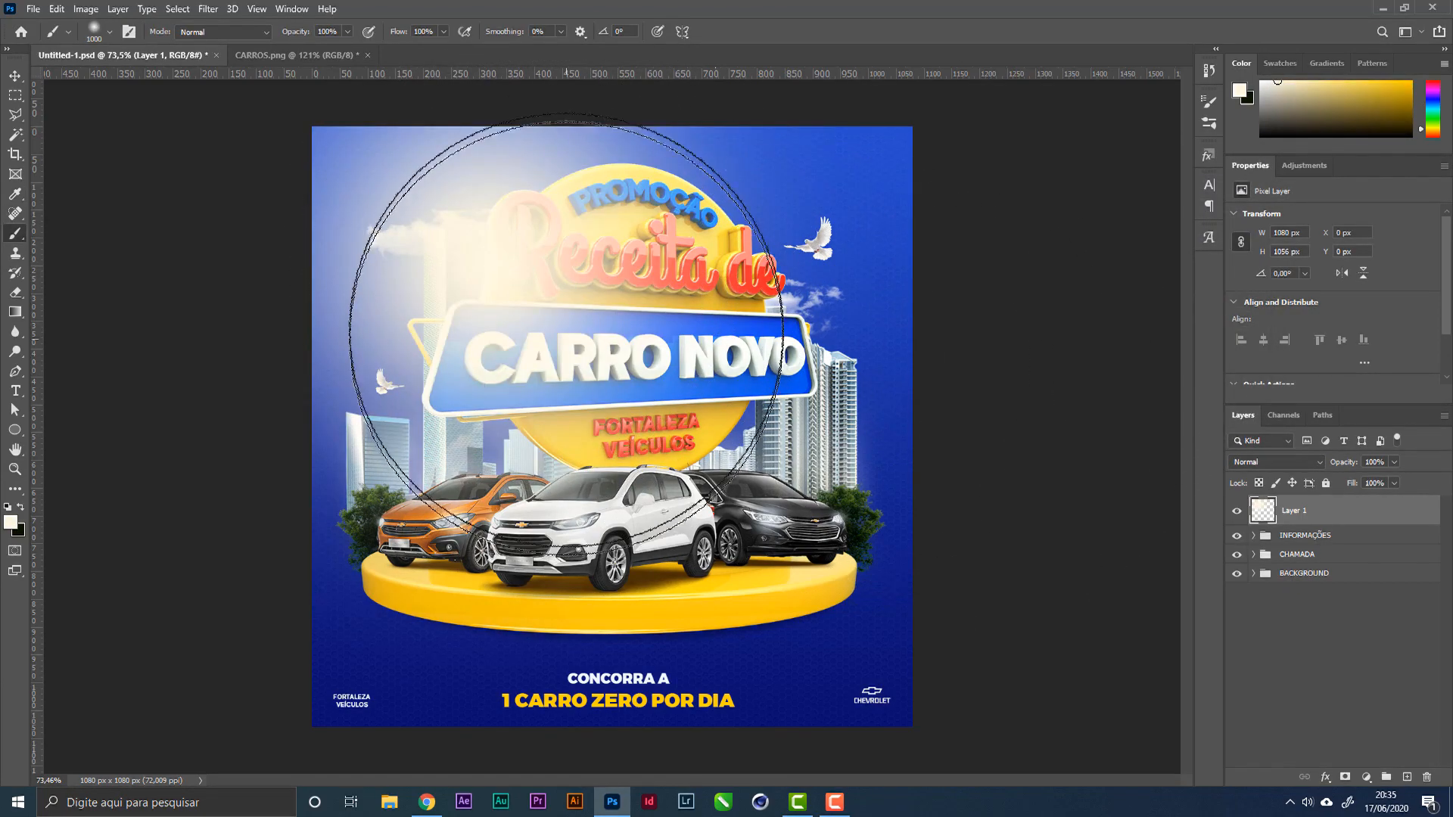
{"action": "key", "text": "ctrl+z"}
{"action": "left_click", "coordinate": [562, 288]}
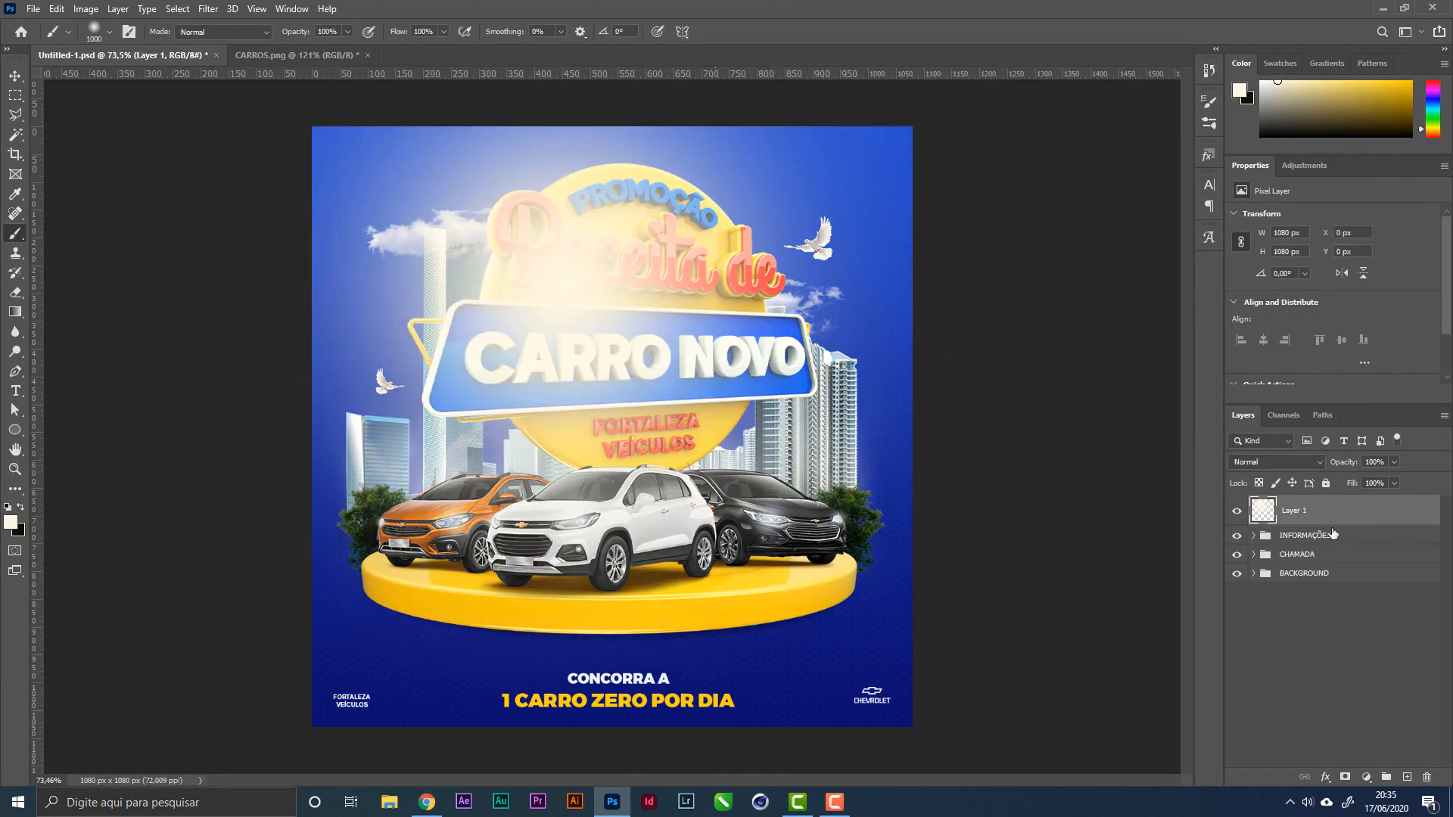
Step: Try the glow layer in Screen mode at 32% opacity, and switch its blending to Overlay
{"action": "left_click", "coordinate": [1291, 458]}
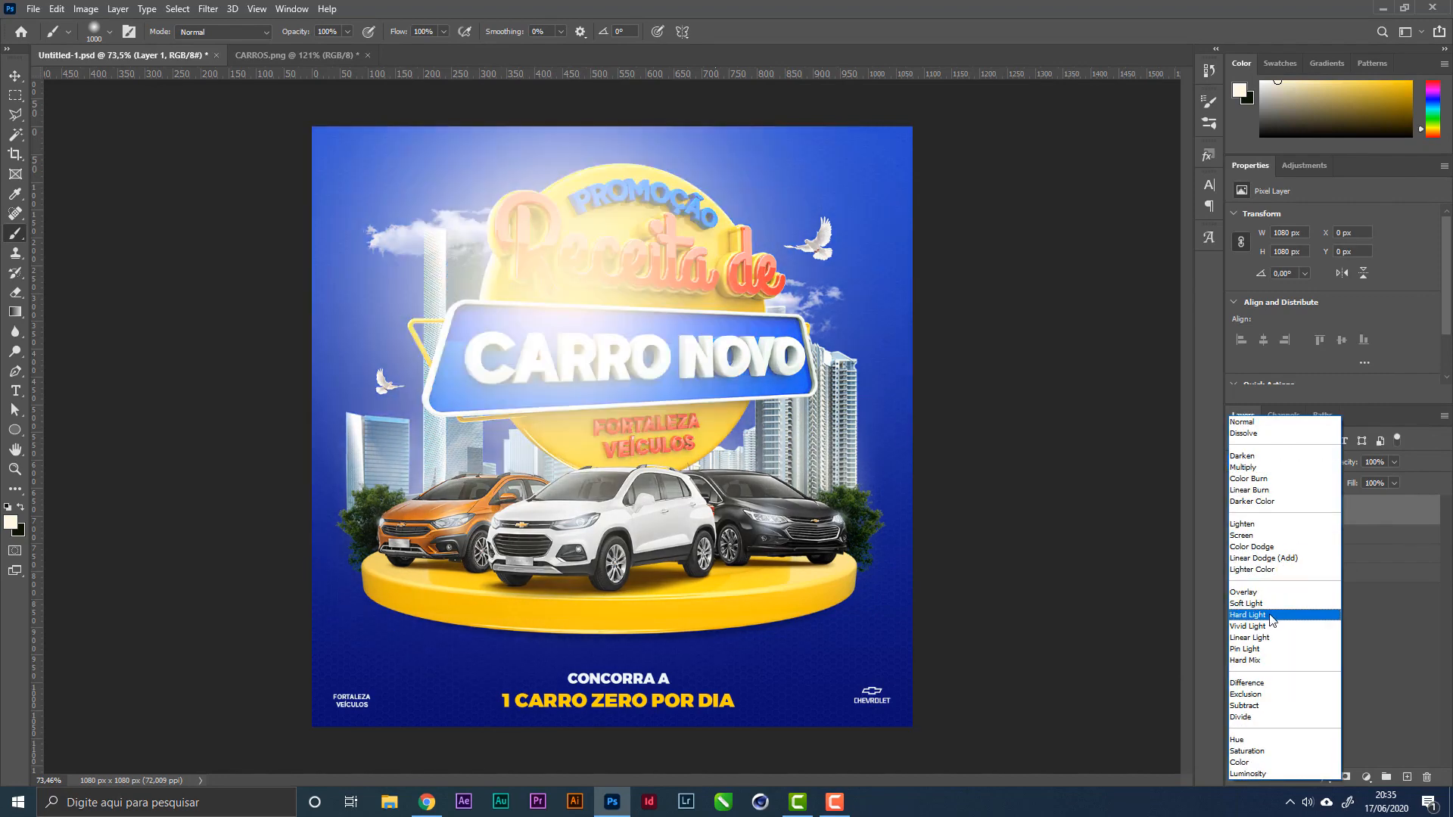
{"action": "left_click", "coordinate": [1261, 535]}
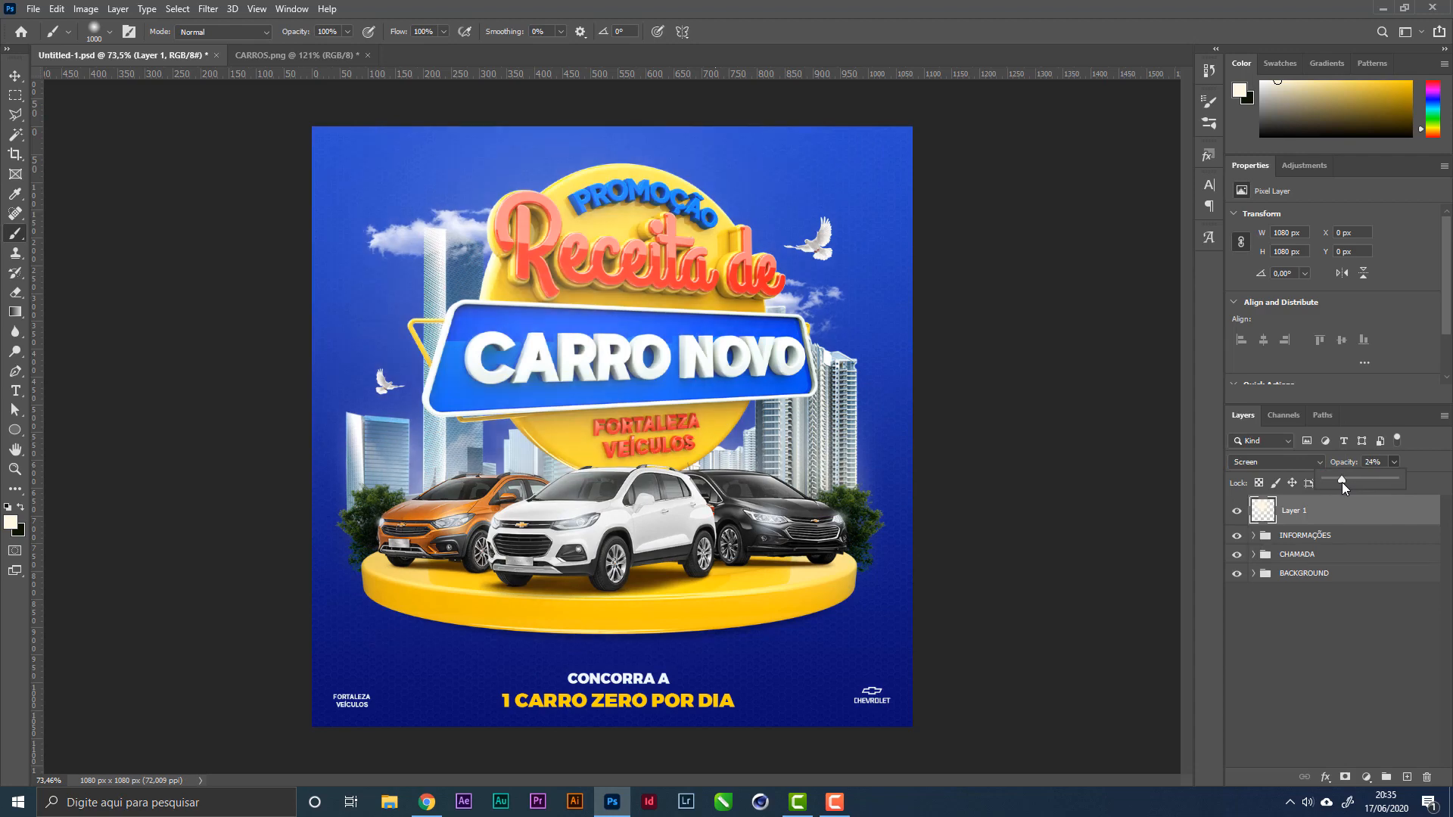
{"action": "left_click_drag", "start_coordinate": [1347, 482], "coordinate": [1351, 483]}
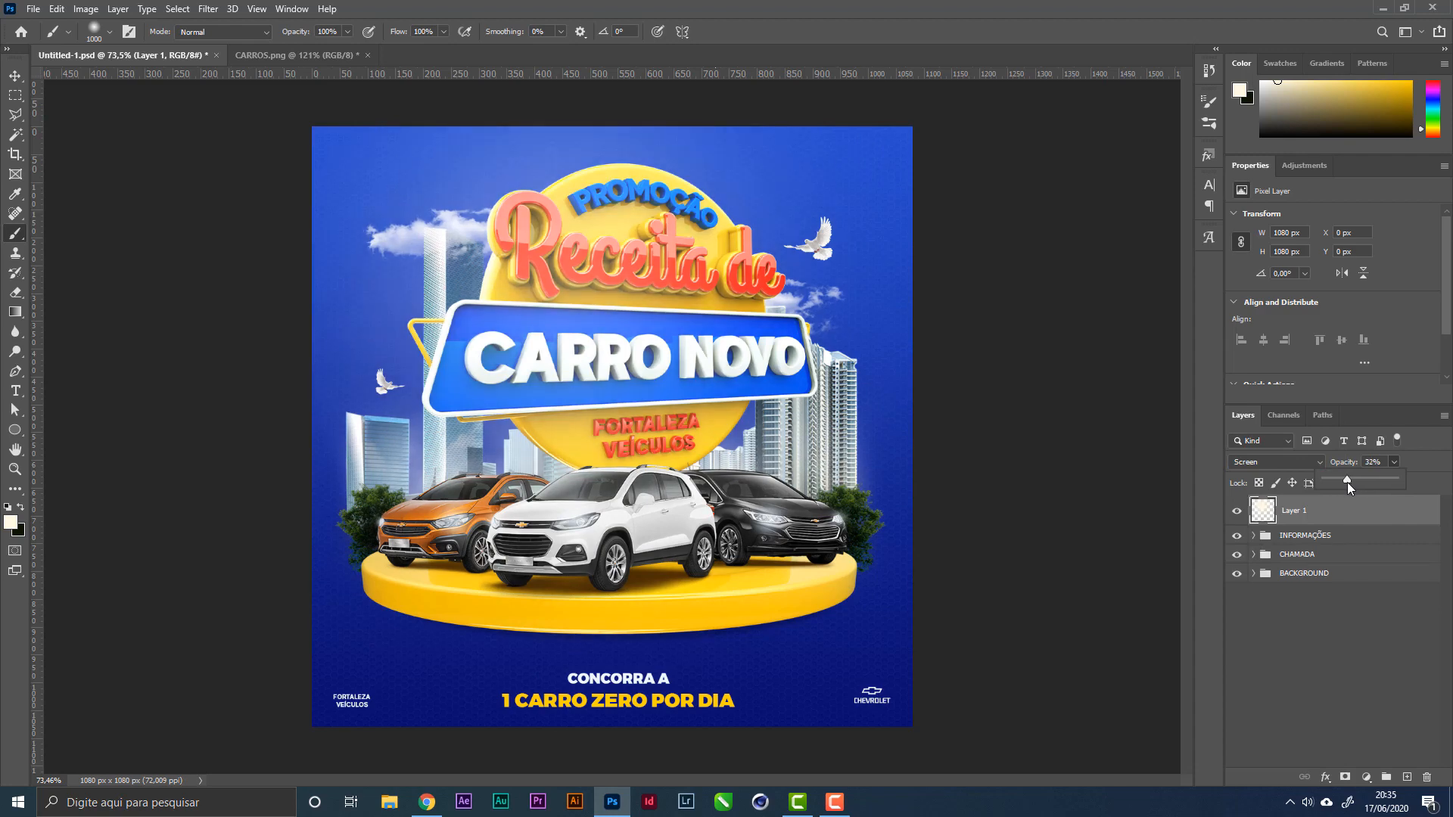
{"action": "left_click", "coordinate": [1291, 465]}
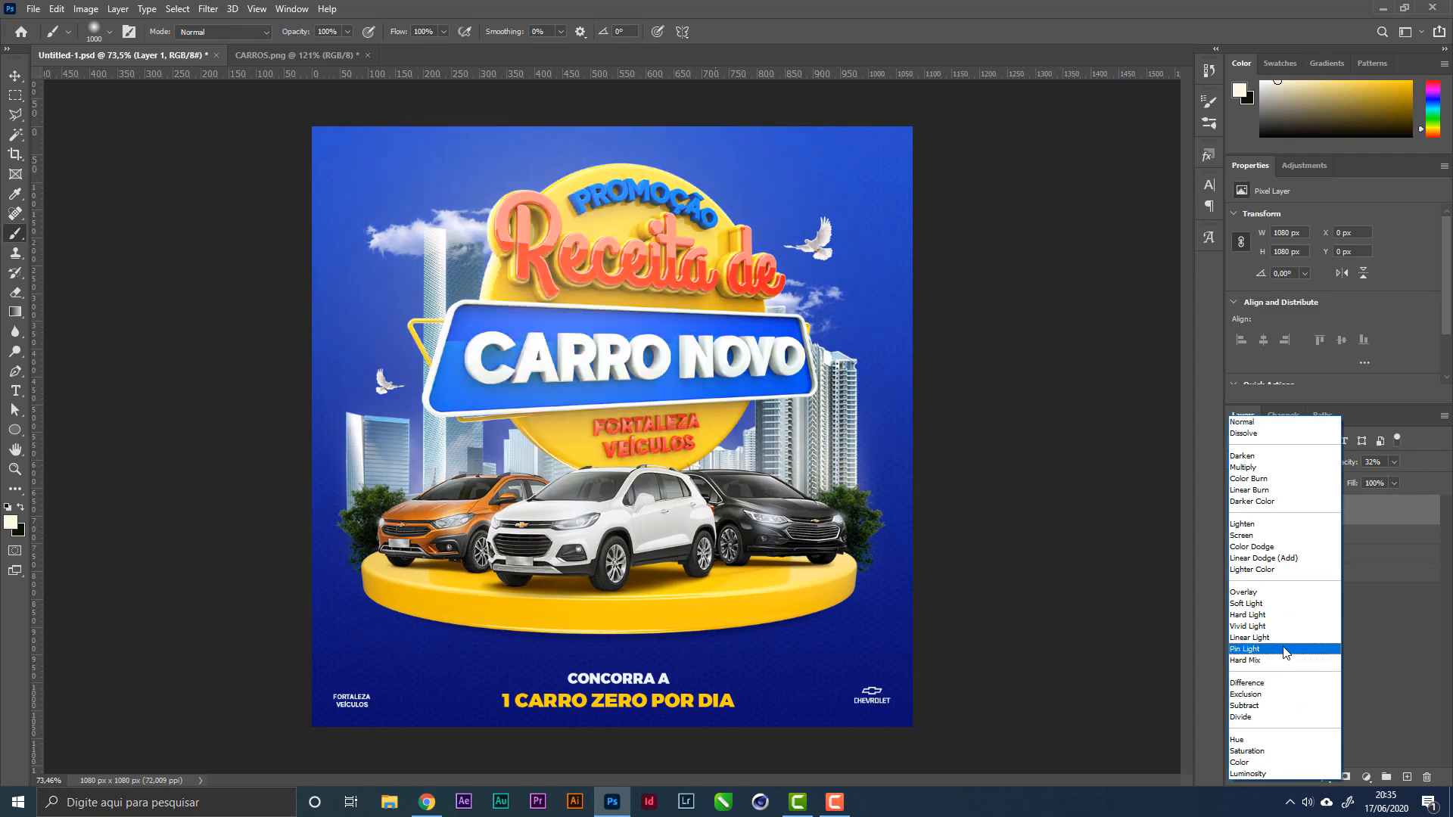
{"action": "left_click", "coordinate": [1292, 601]}
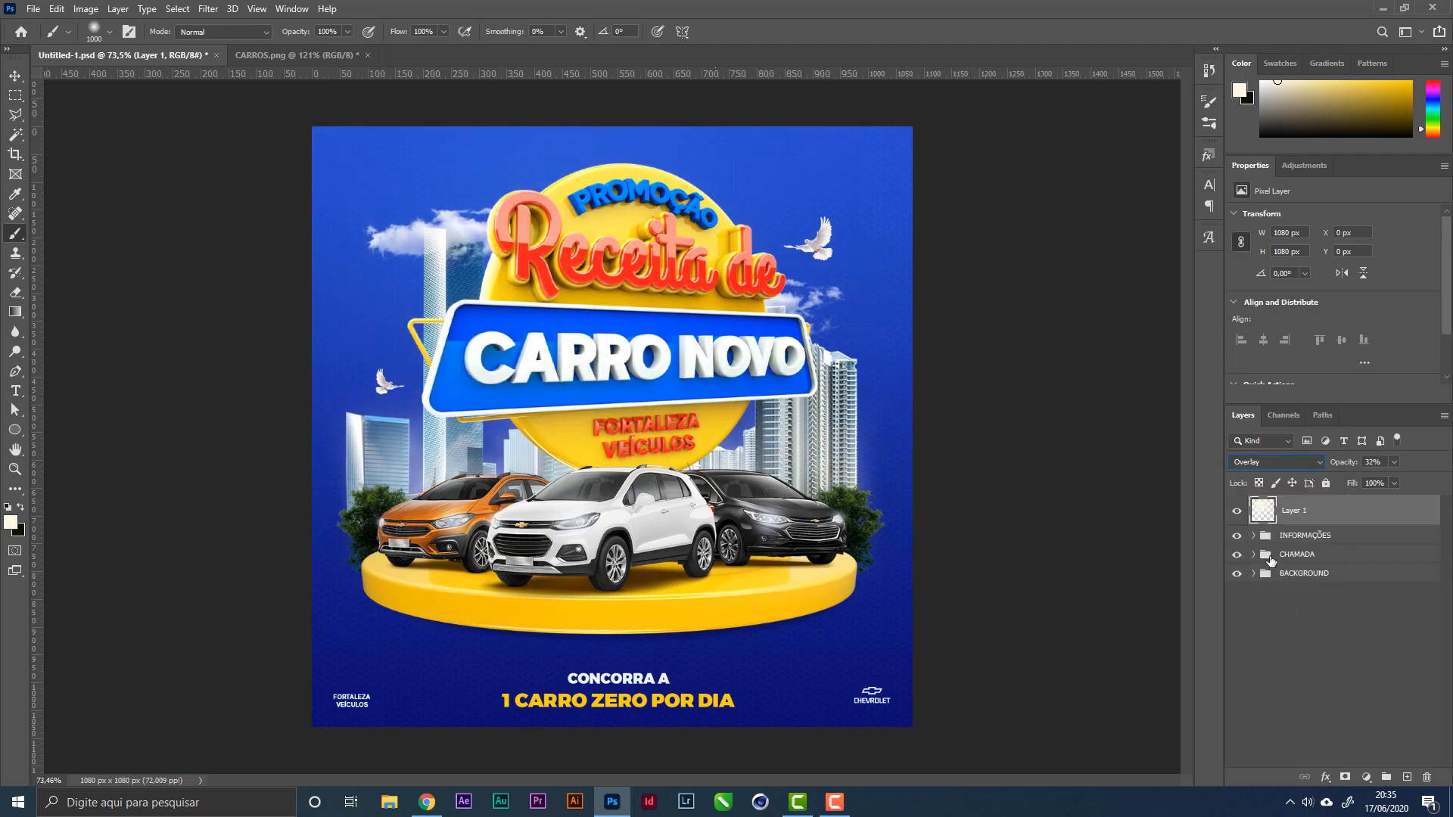
Step: Compare the artwork with the Overlay glow layer hidden and shown, and delete that layer
{"action": "left_click", "coordinate": [1238, 514]}
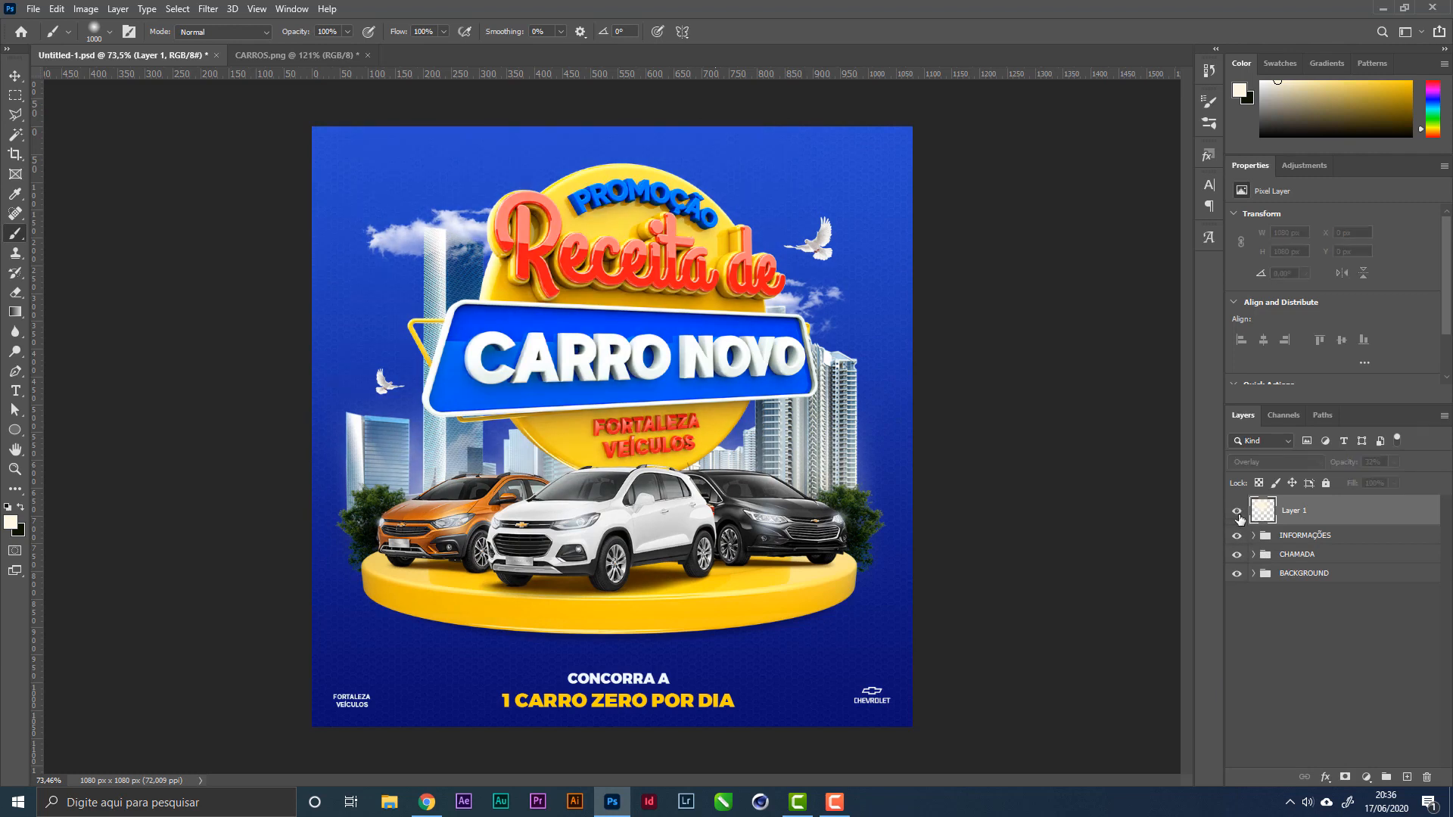
{"action": "left_click", "coordinate": [1238, 515]}
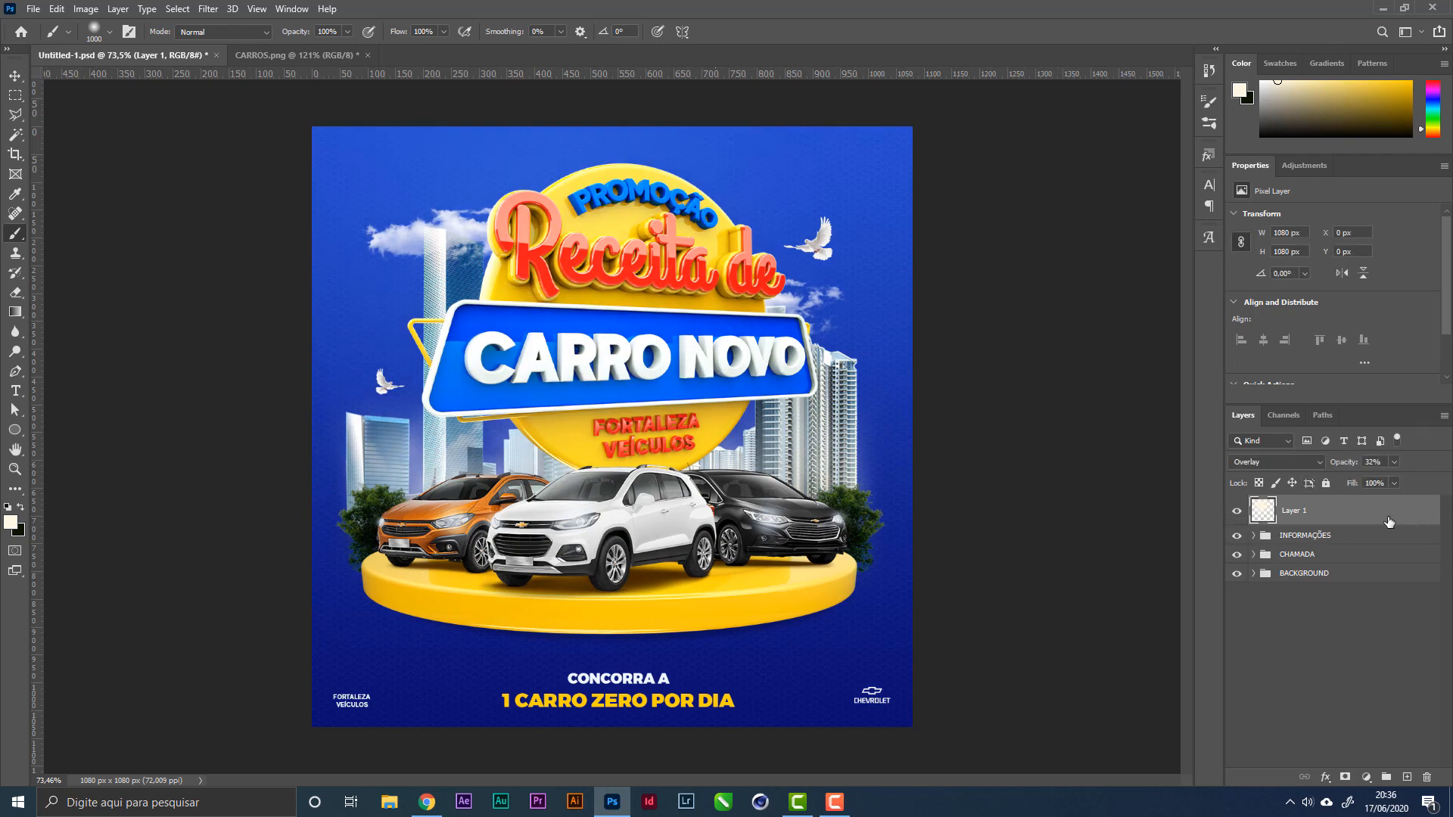
{"action": "key", "text": "Delete"}
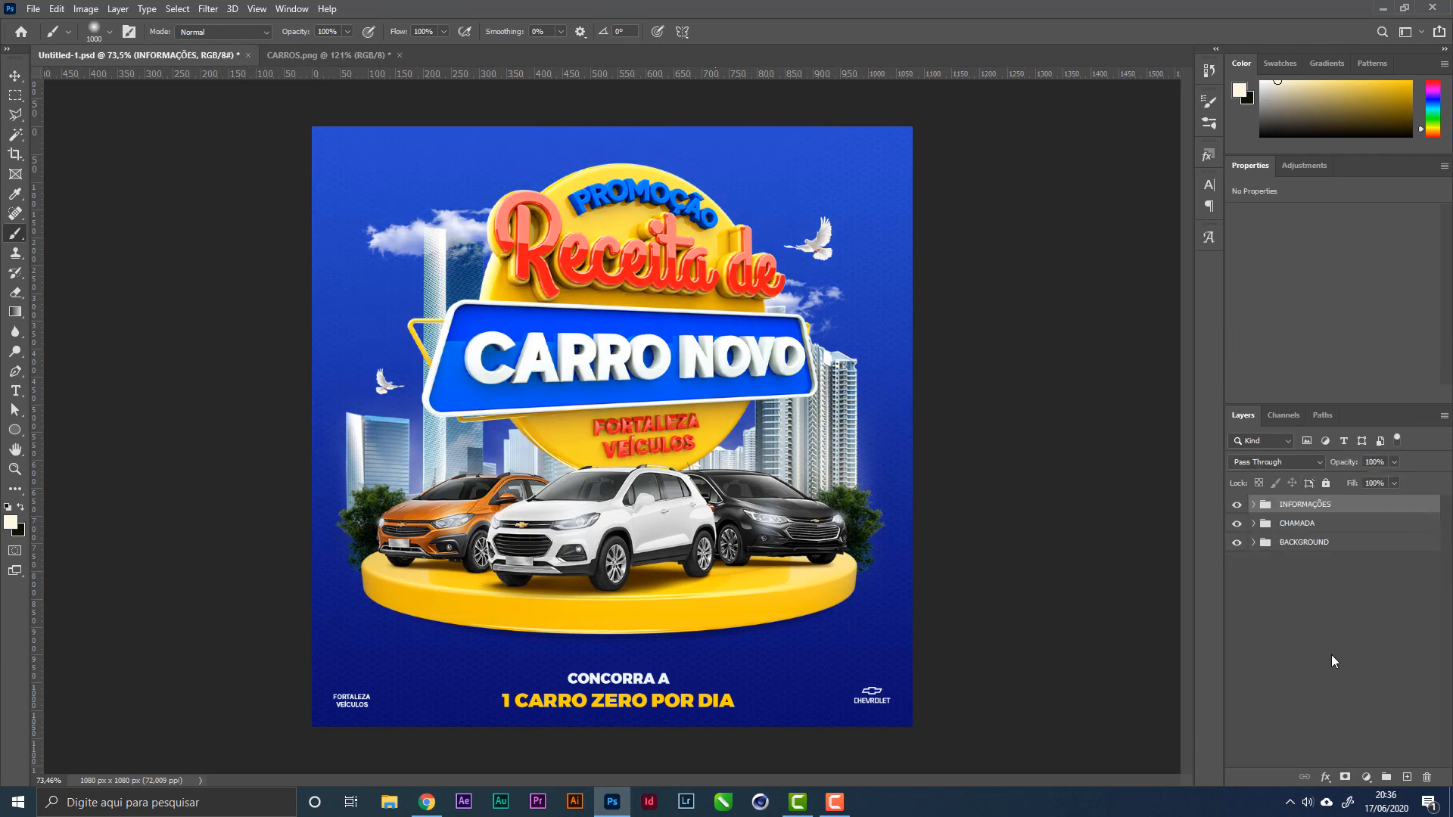
Step: Add a new layer above the INFORMAÇÕES group and paint one 1300 px cream glow dab over the artwork's upper left
{"action": "left_click", "coordinate": [1409, 778]}
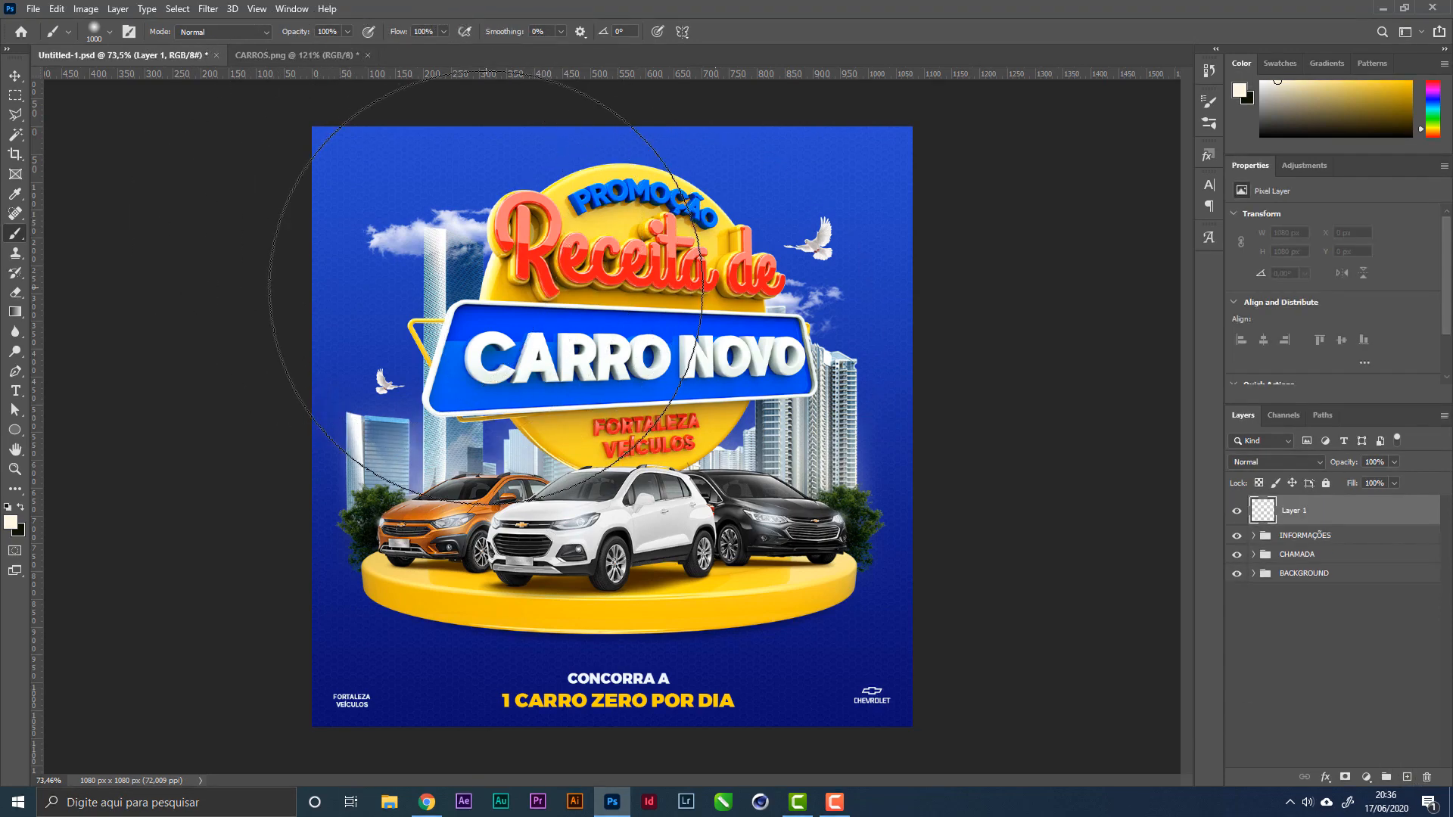
{"action": "key", "text": "bracketright"}
{"action": "key", "text": "bracketright"}
{"action": "key", "text": "bracketright"}
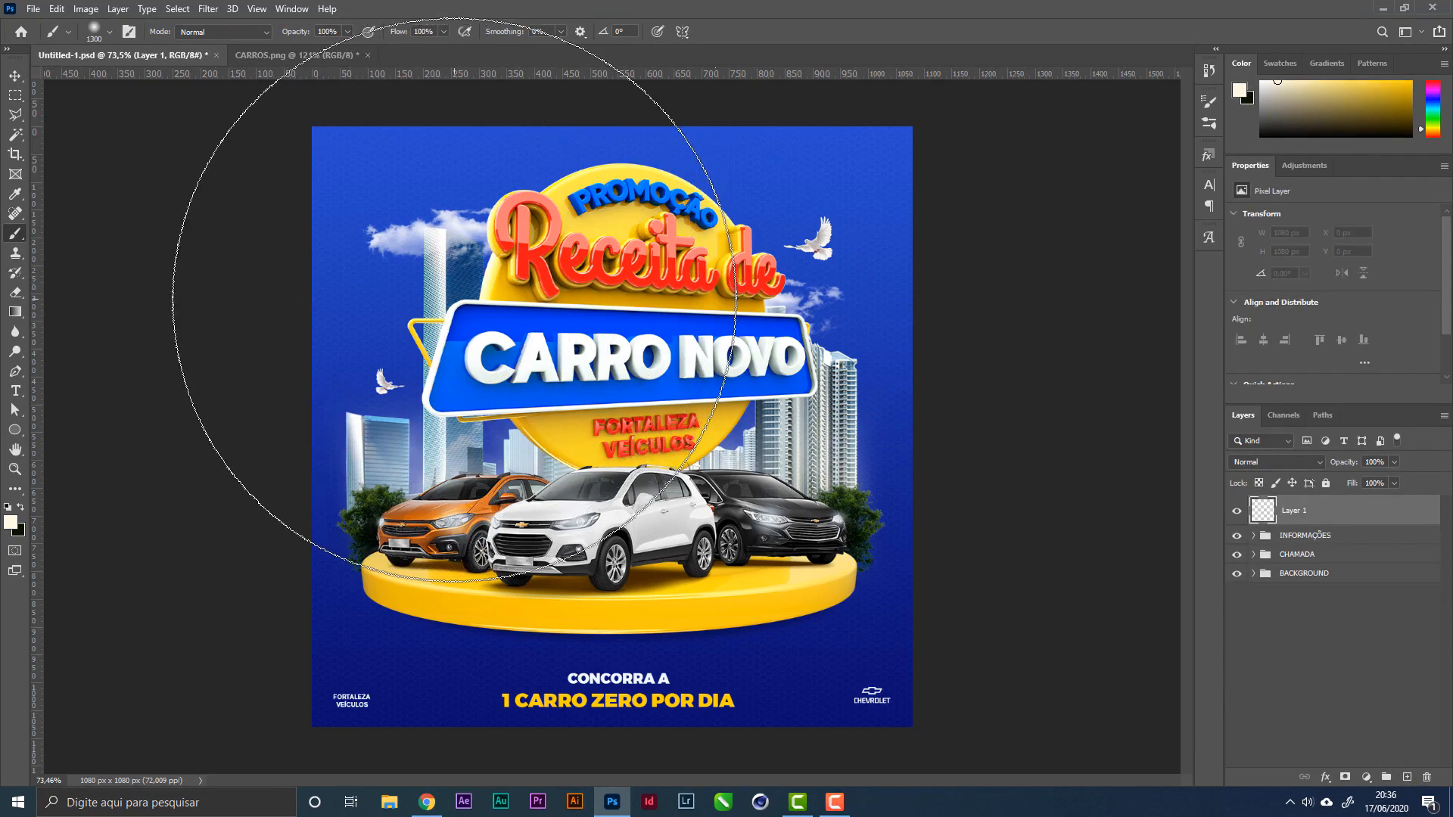
{"action": "left_click", "coordinate": [455, 300]}
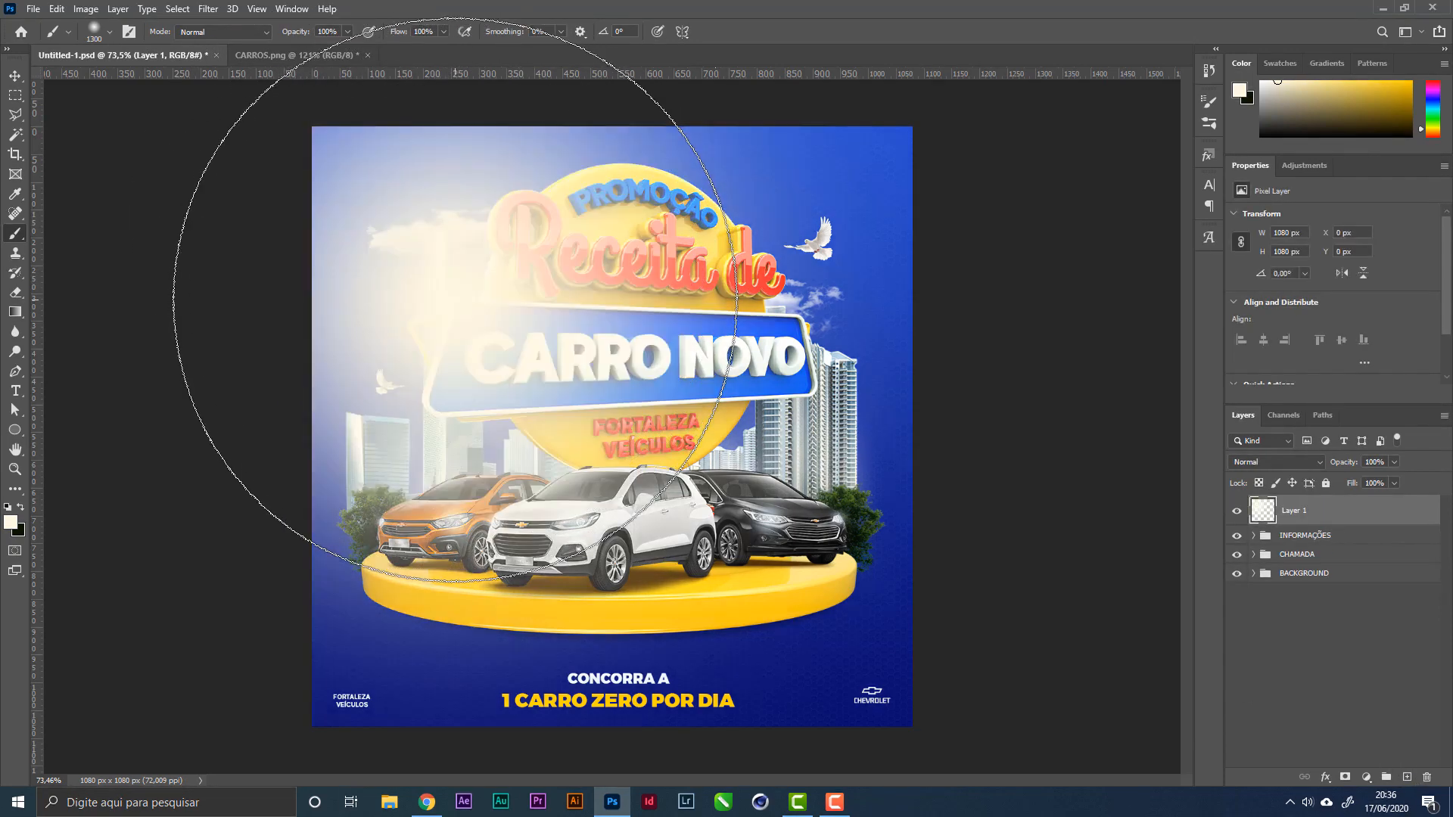
Step: Set the new glow layer to Screen blending at 28% opacity, activate the Move tool, and save the document
{"action": "left_click", "coordinate": [1257, 462]}
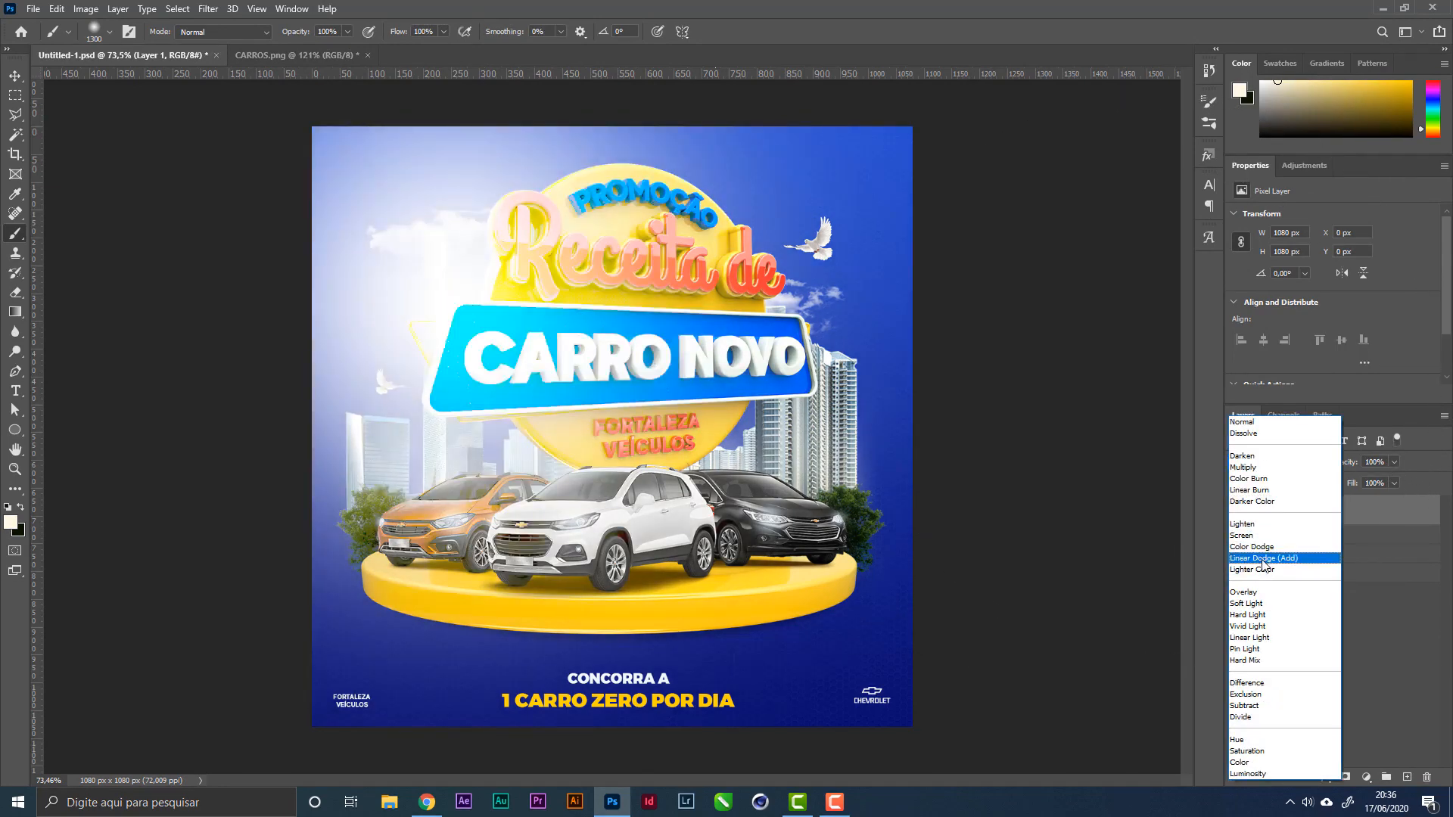
{"action": "left_click", "coordinate": [1262, 536]}
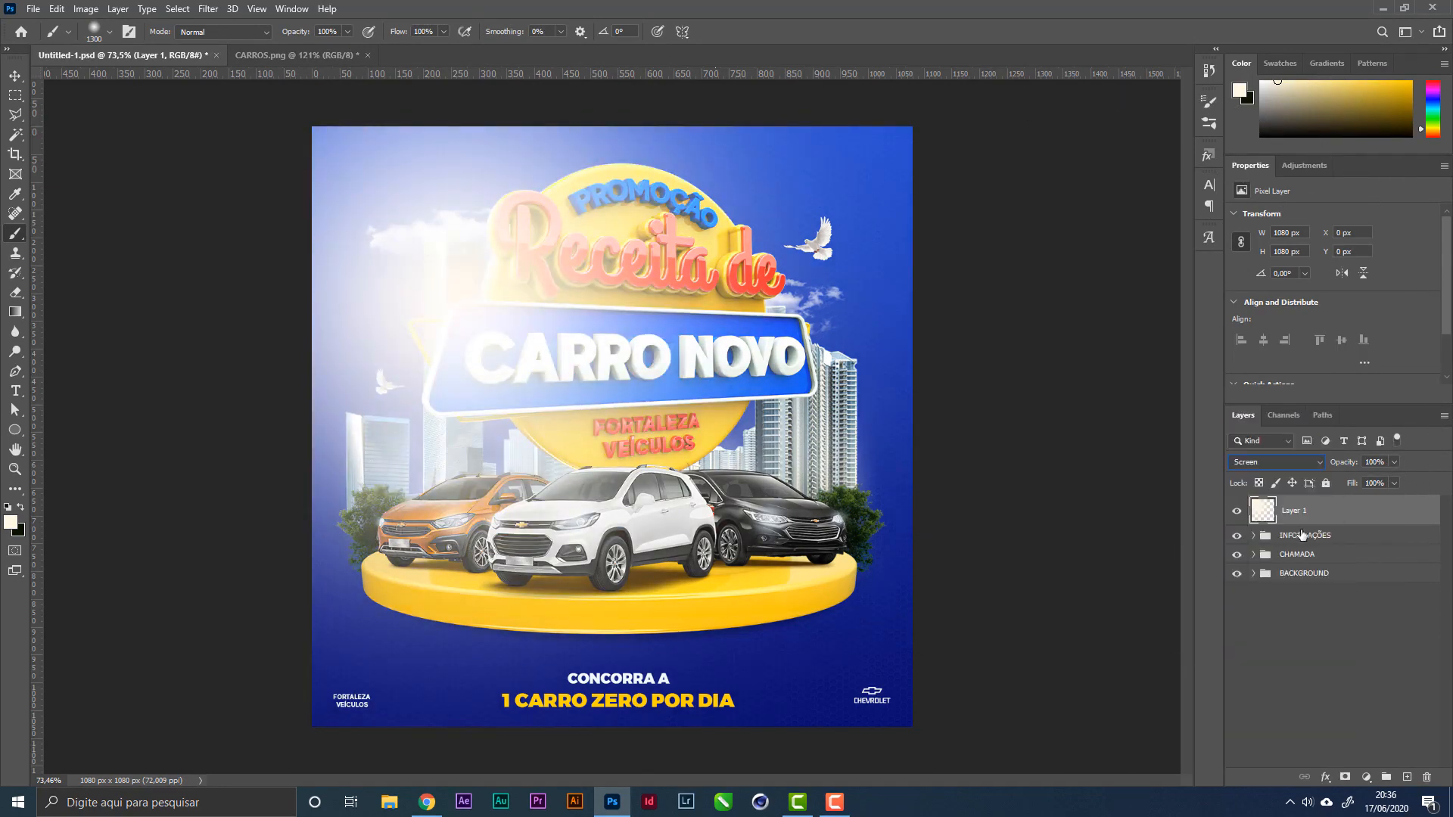
{"action": "left_click_drag", "start_coordinate": [1367, 479], "coordinate": [1346, 481]}
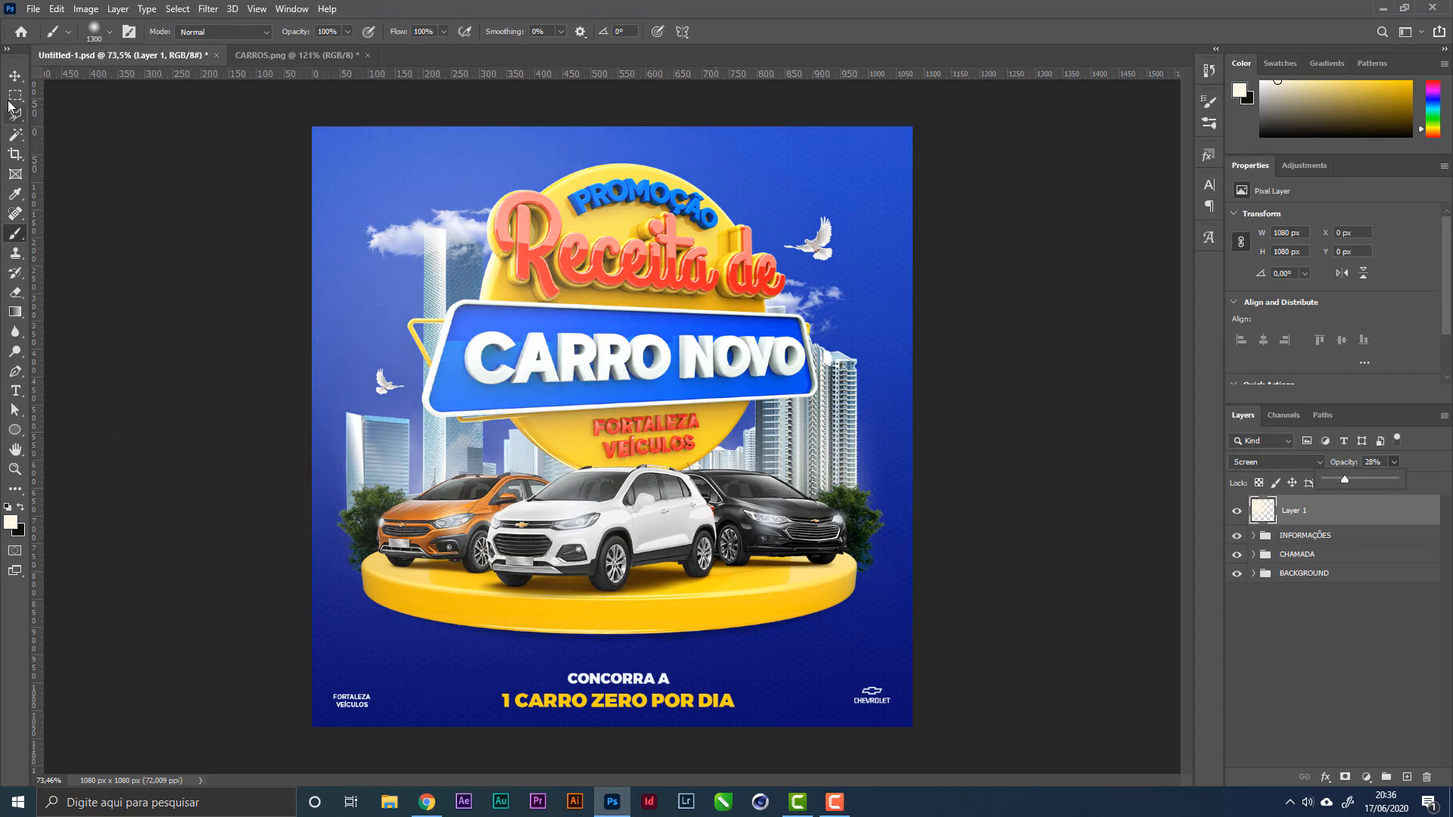
{"action": "left_click", "coordinate": [16, 77]}
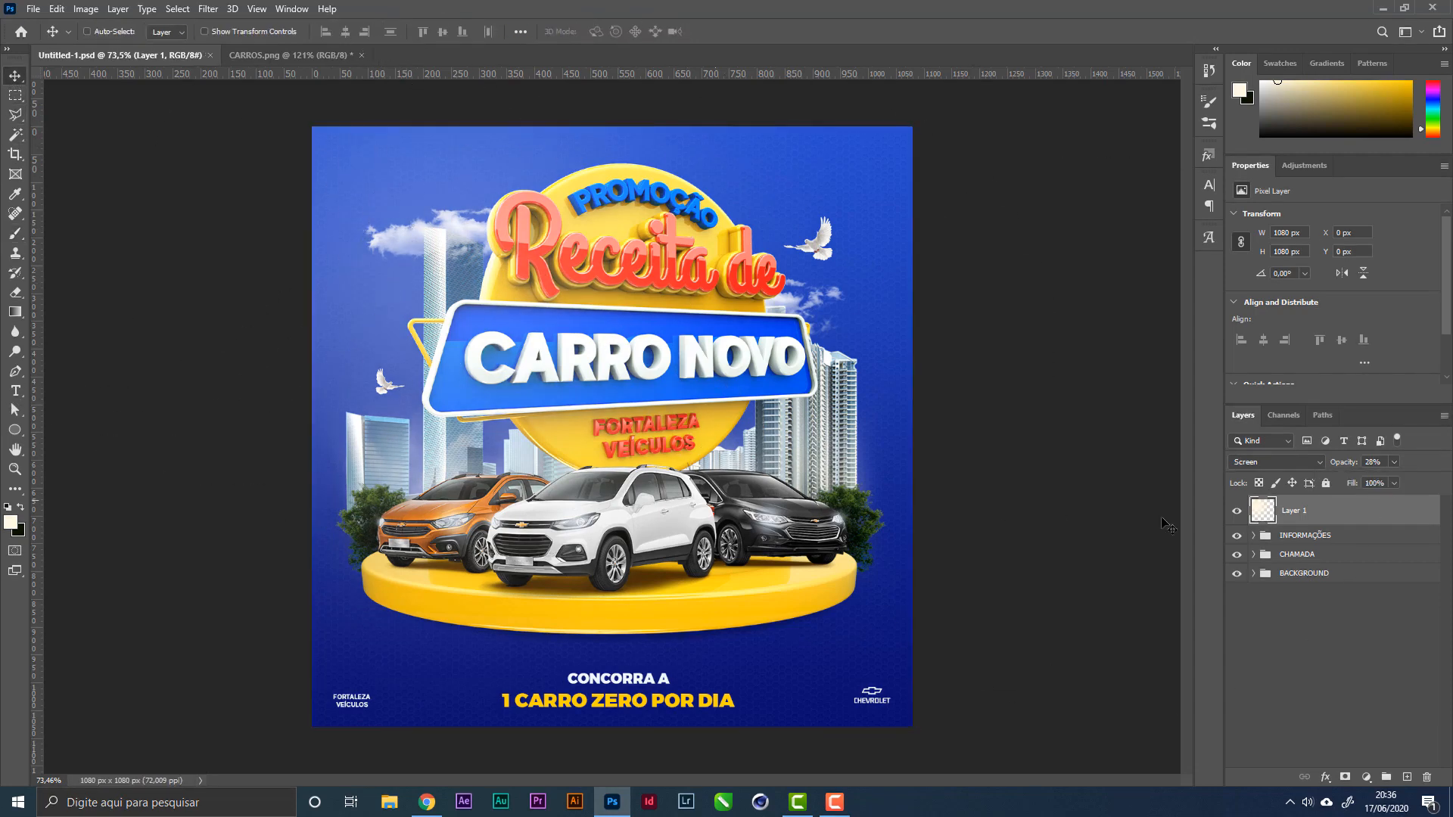
Step: Compare the artwork with the glow layer hidden and shown, lowering its opacity to 20% between comparisons
{"action": "left_click", "coordinate": [1237, 513]}
{"action": "left_click", "coordinate": [1237, 512]}
{"action": "left_click_drag", "start_coordinate": [1387, 483], "coordinate": [1385, 483]}
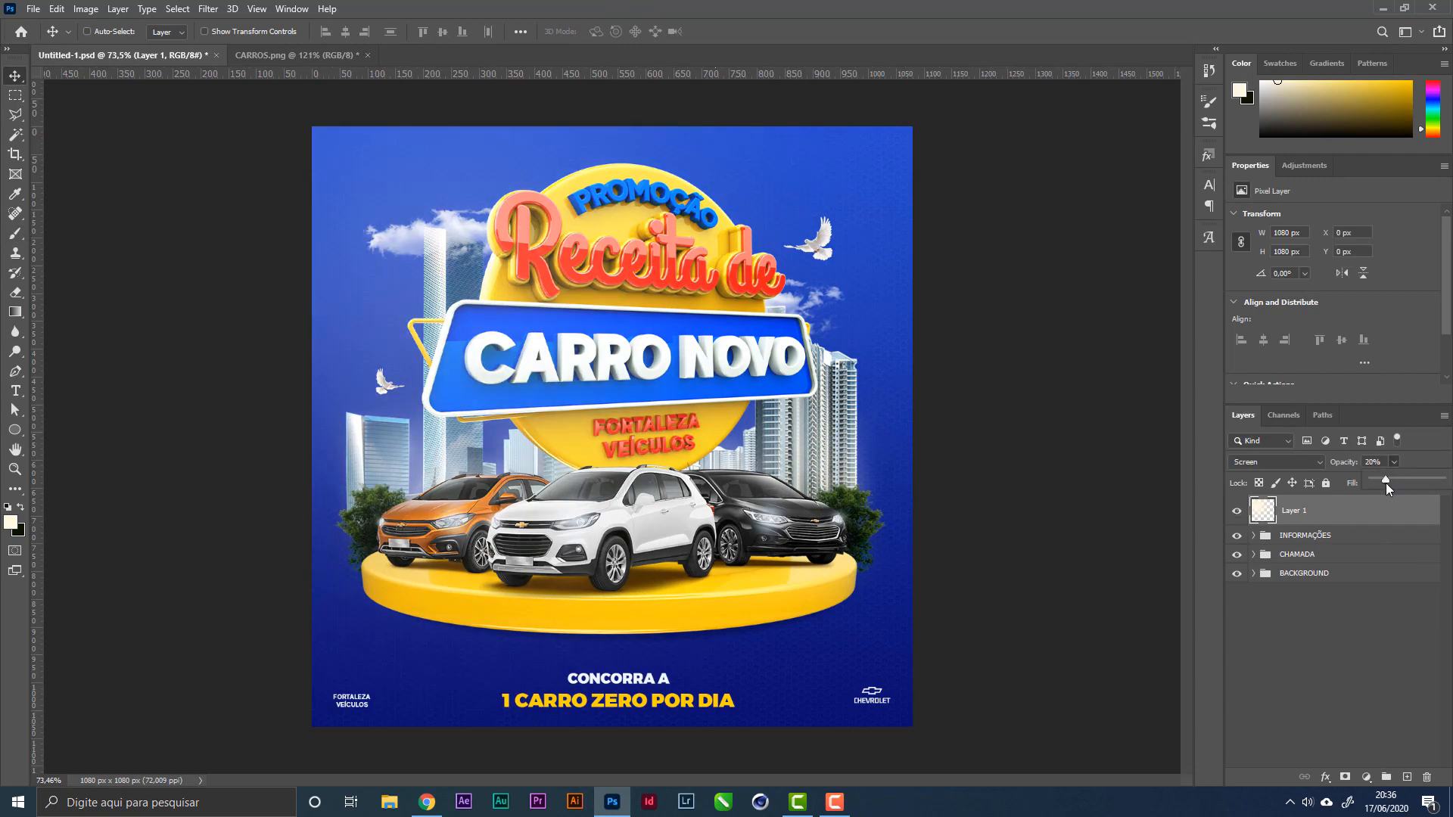
{"action": "left_click", "coordinate": [1415, 531]}
{"action": "left_click", "coordinate": [1236, 512]}
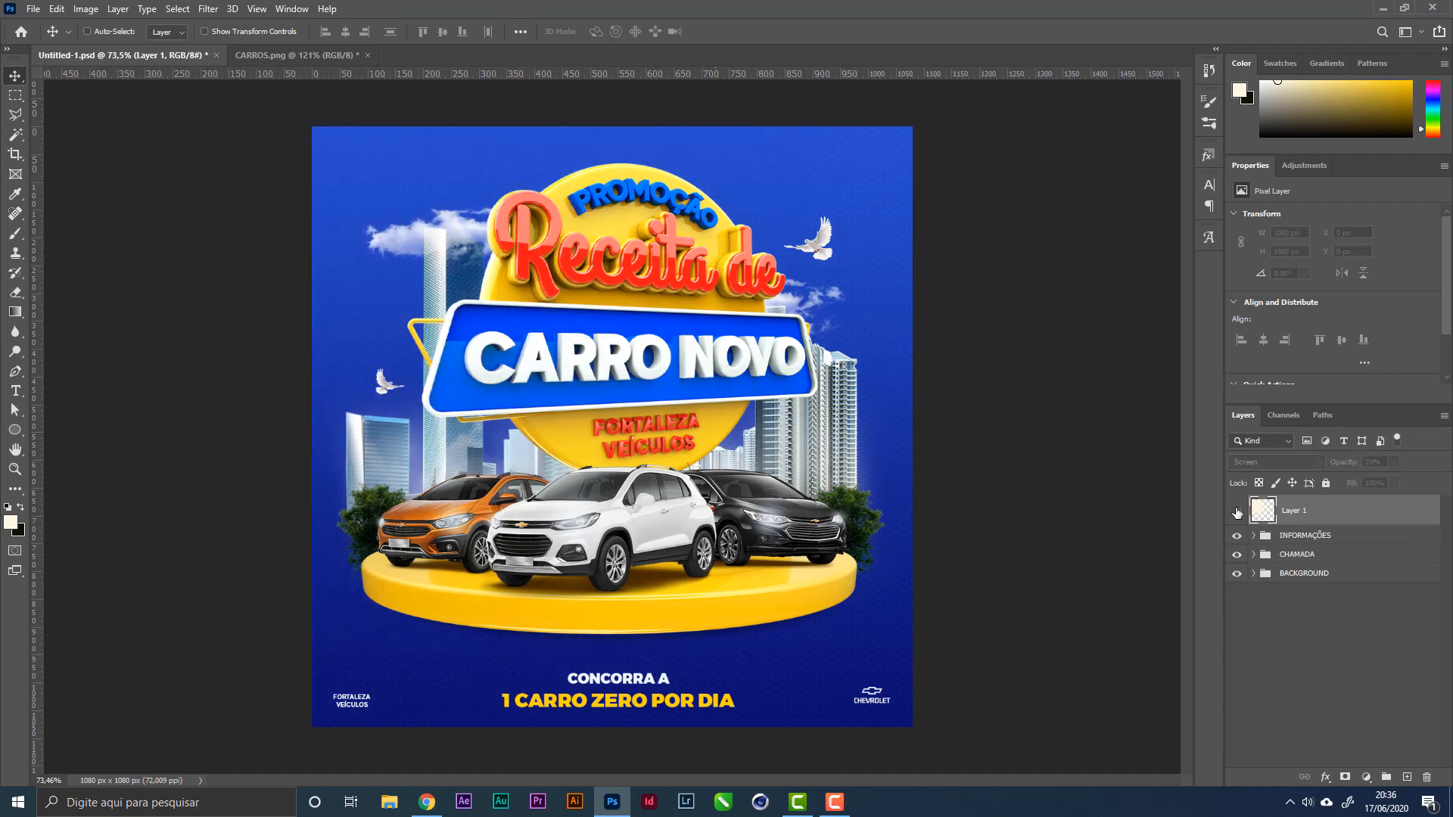
{"action": "left_click", "coordinate": [1237, 512]}
Step: Set the glow layer's opacity to 10% and save the document
{"action": "left_click", "coordinate": [1397, 462]}
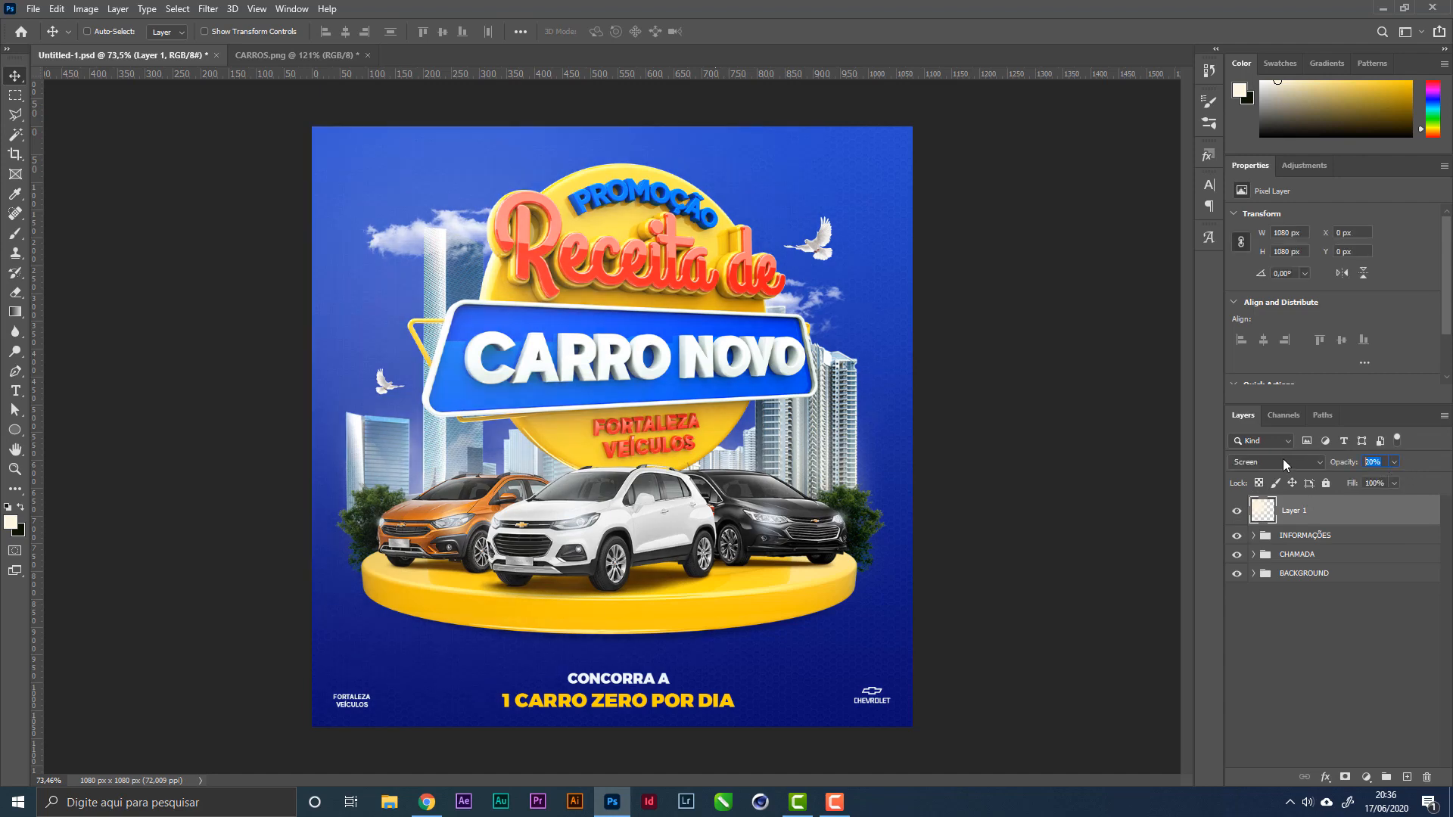
{"action": "type", "text": "10"}
{"action": "key", "text": "Return"}
{"action": "key", "text": "ctrl+s"}
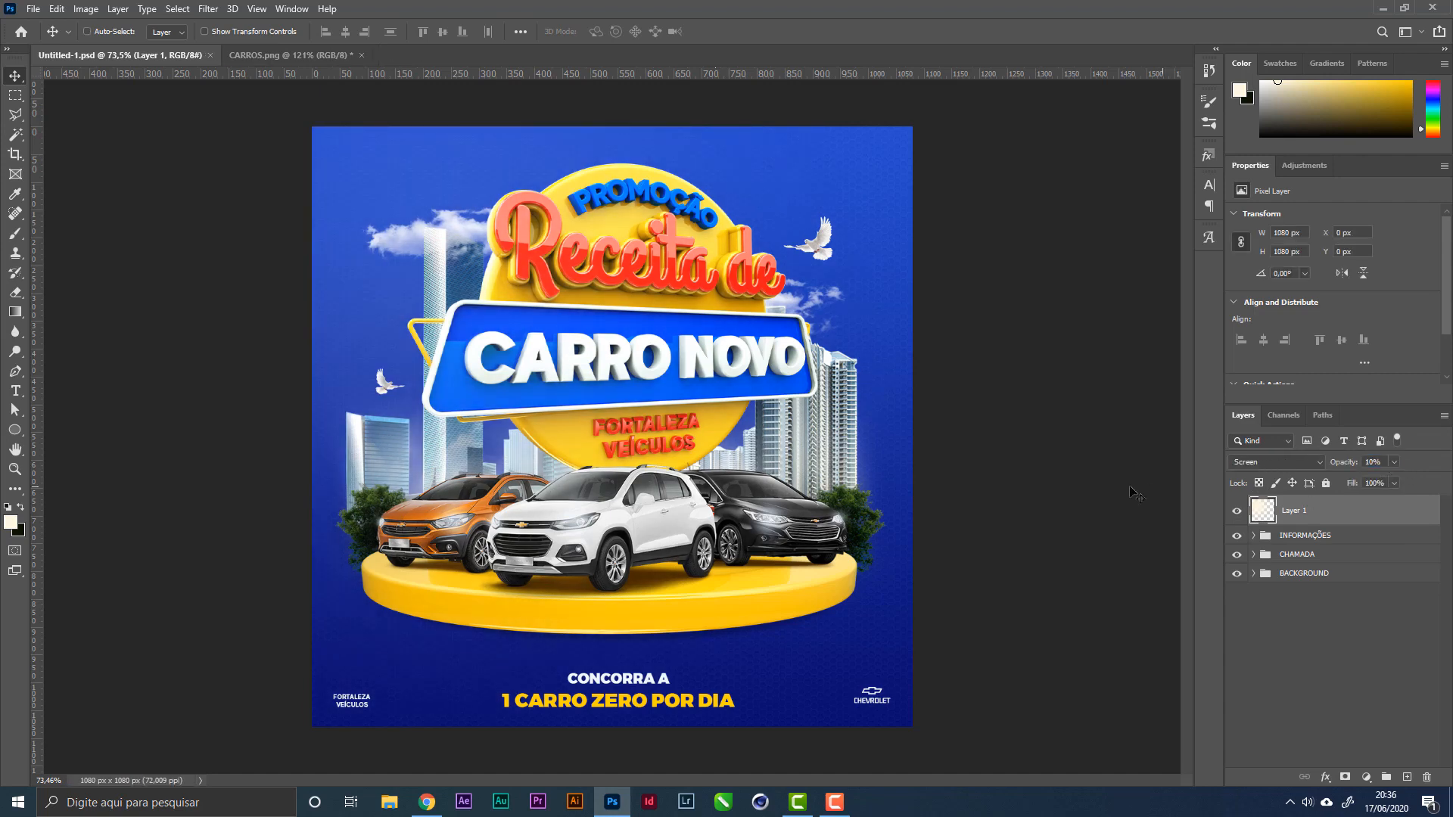
Step: Rename the glow layer as LUZ SOLAR
{"action": "double_click", "coordinate": [1306, 510]}
{"action": "type", "text": "luZ SOLAR"}
{"action": "key", "text": "Return"}
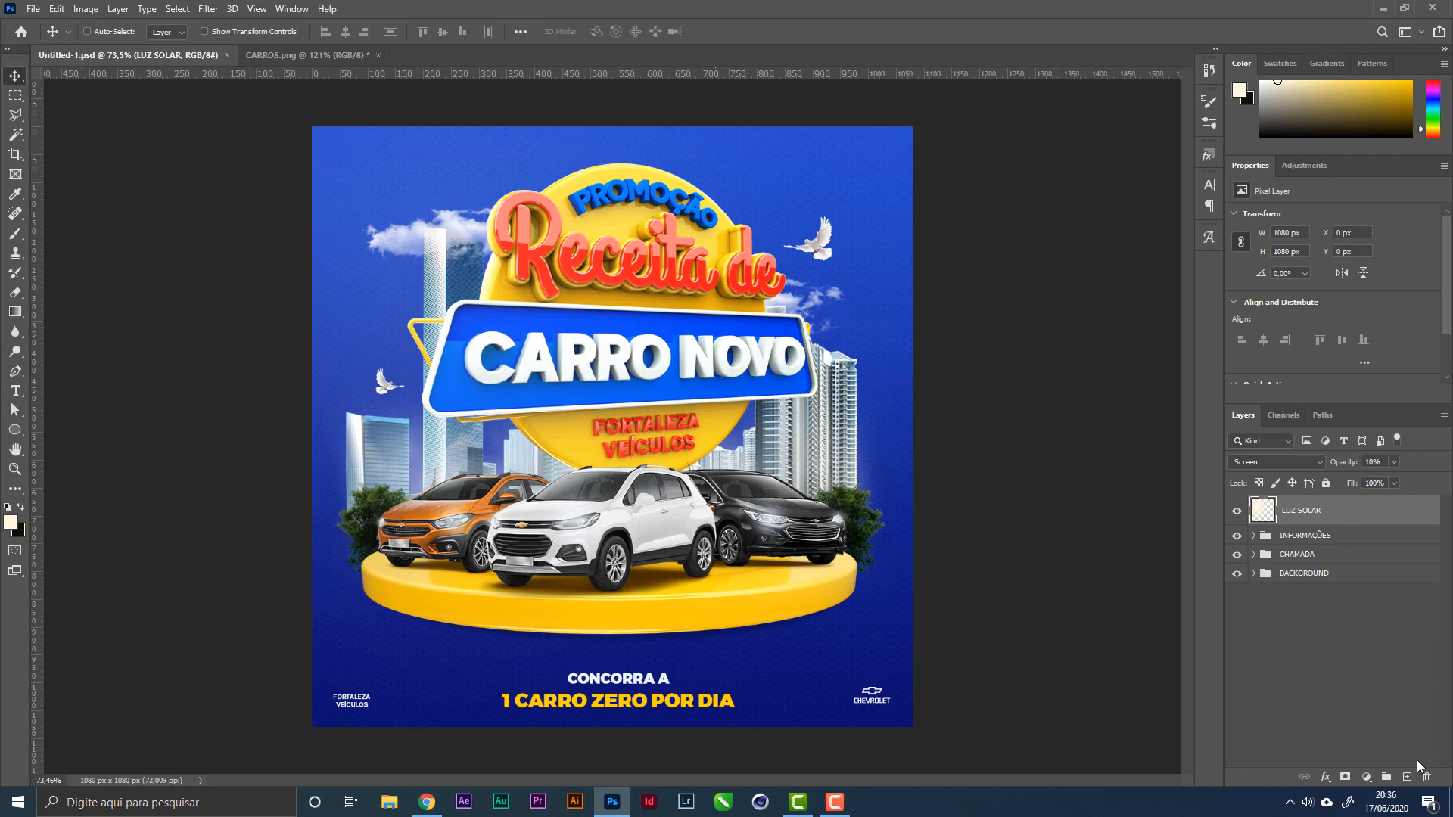
Step: Add a new layer above LUZ SOLAR, fill it with black, and convert it to a smart object
{"action": "left_click", "coordinate": [1405, 778]}
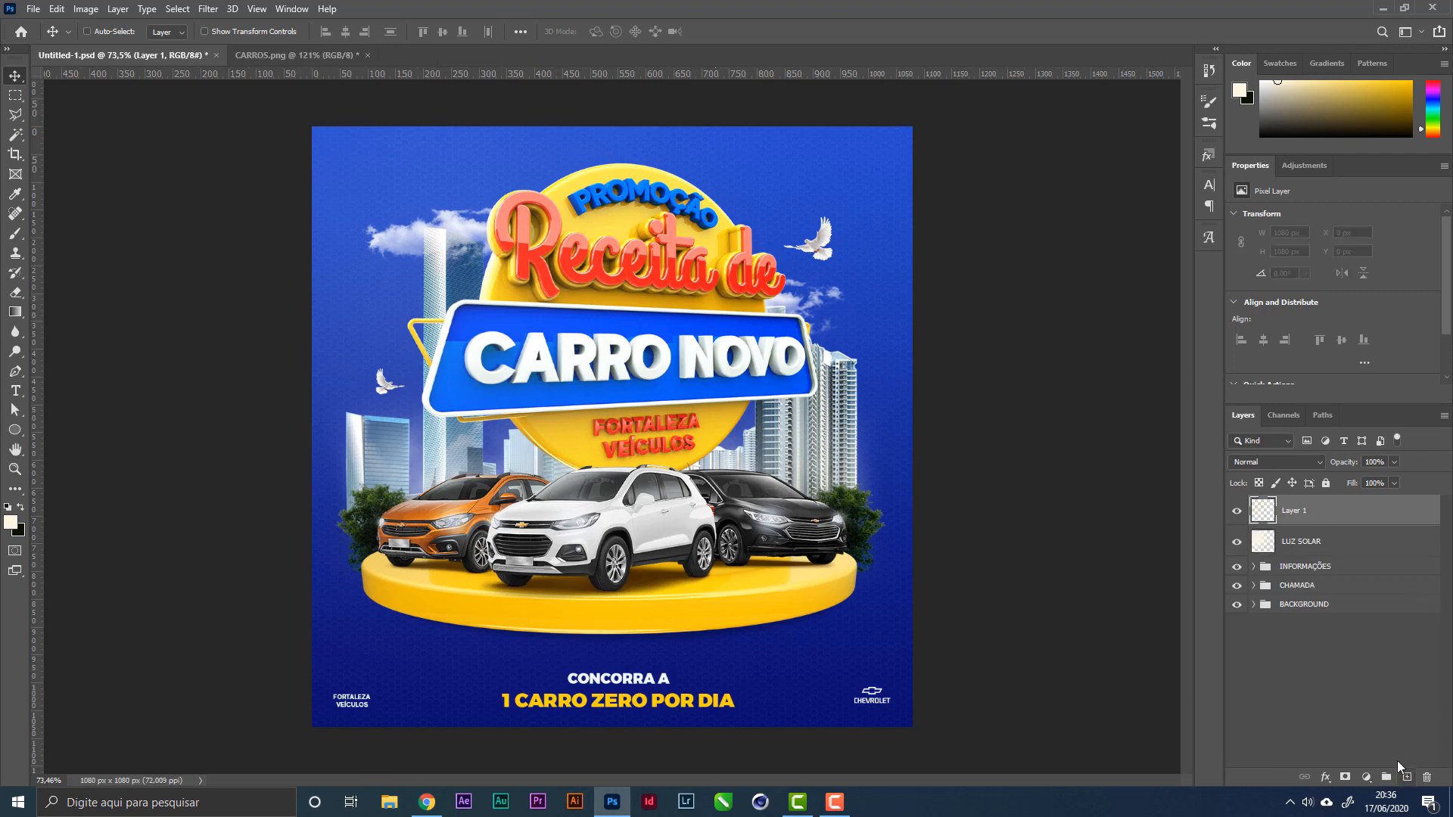
{"action": "key", "text": "d"}
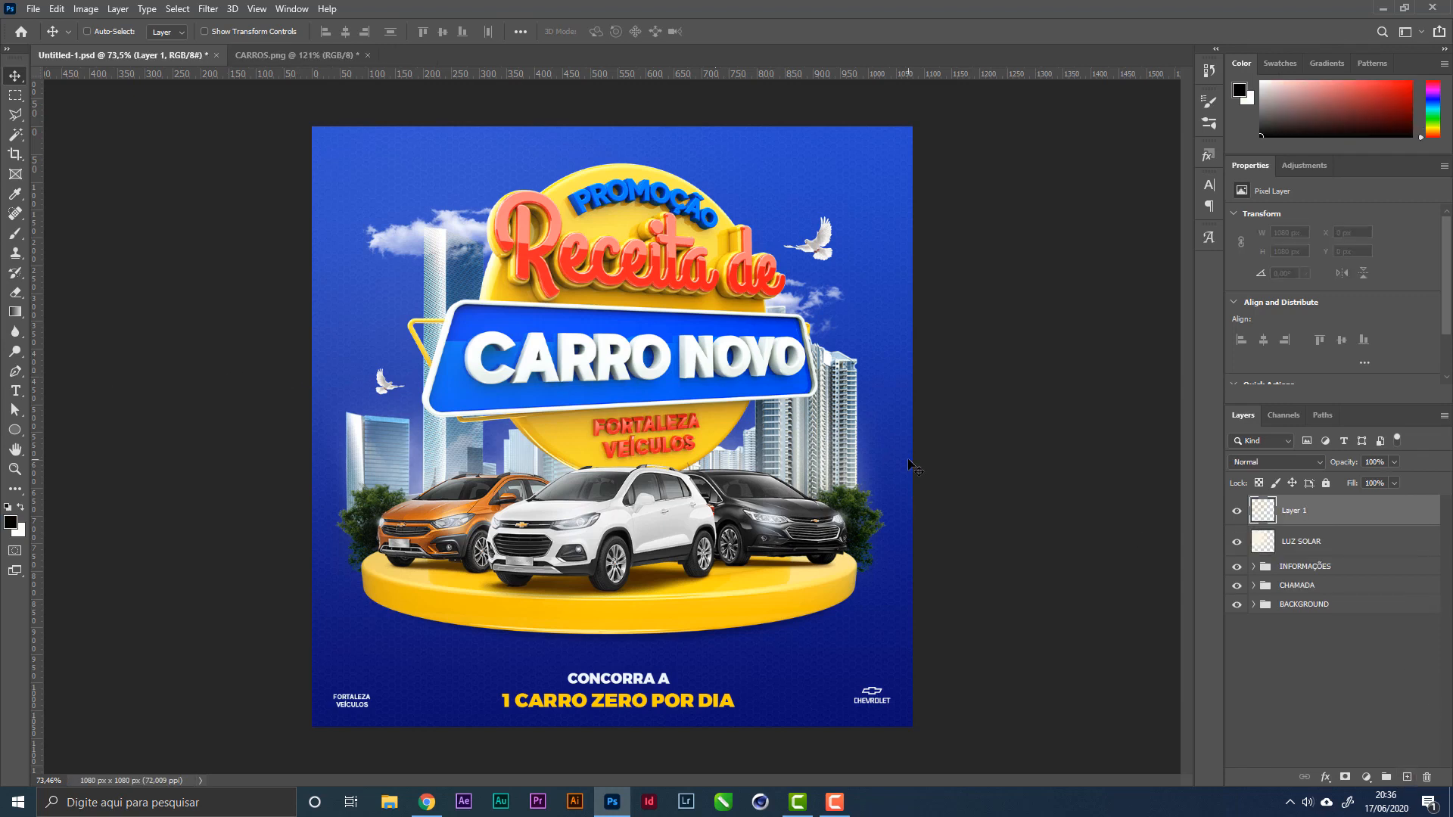
{"action": "key", "text": "alt+BackSpace"}
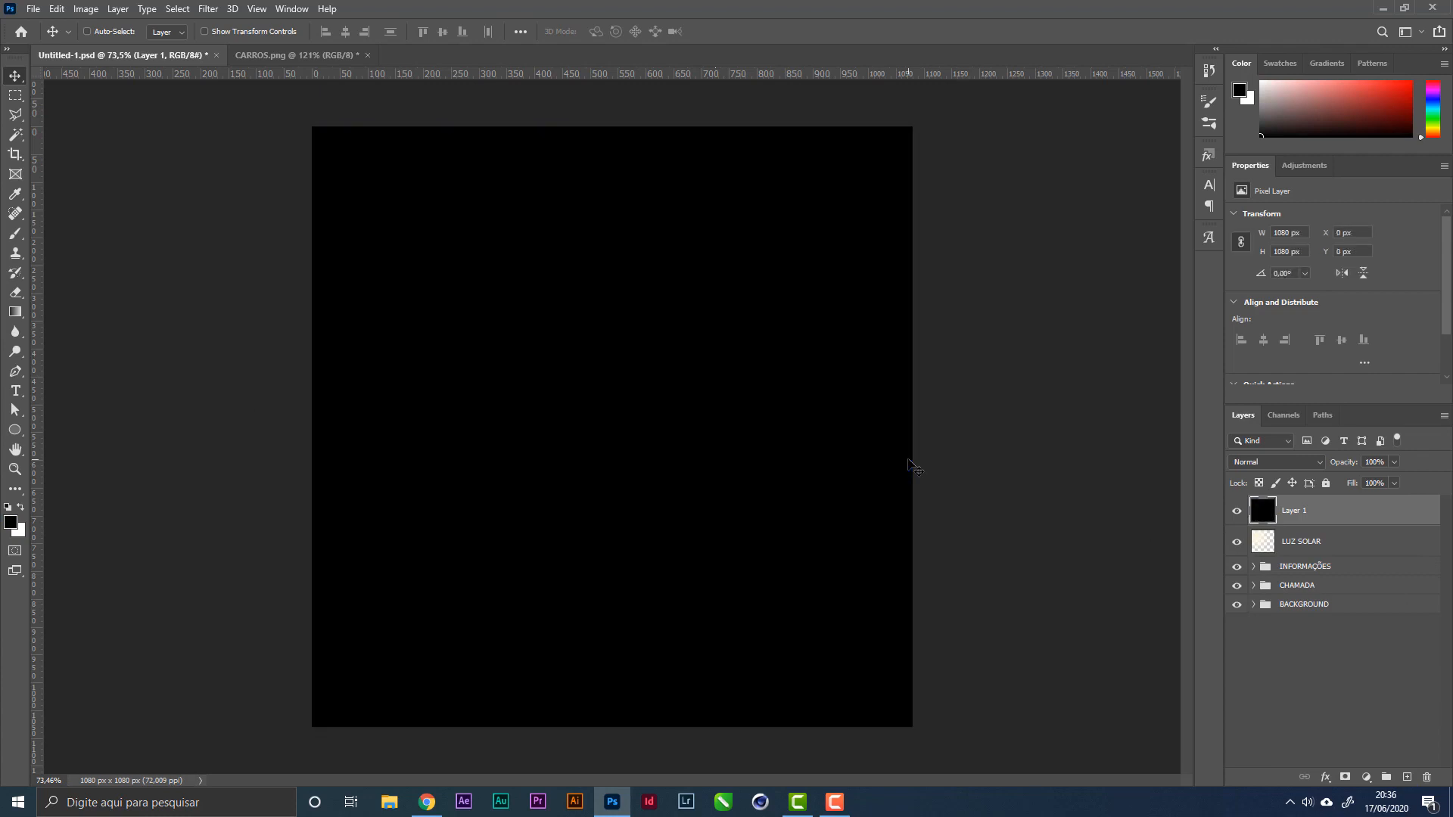
{"action": "left_click", "coordinate": [209, 9]}
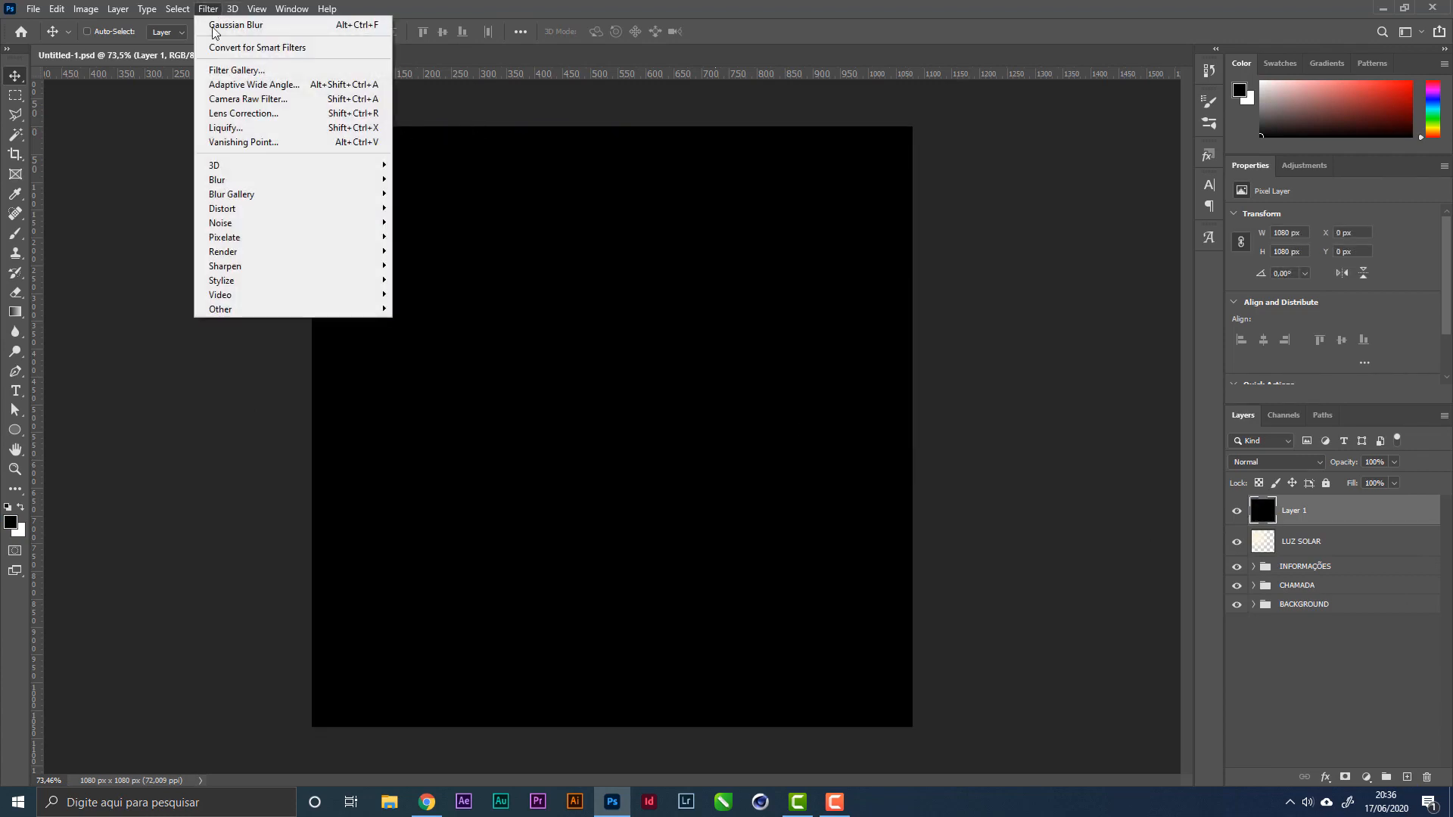
{"action": "left_click", "coordinate": [1359, 509]}
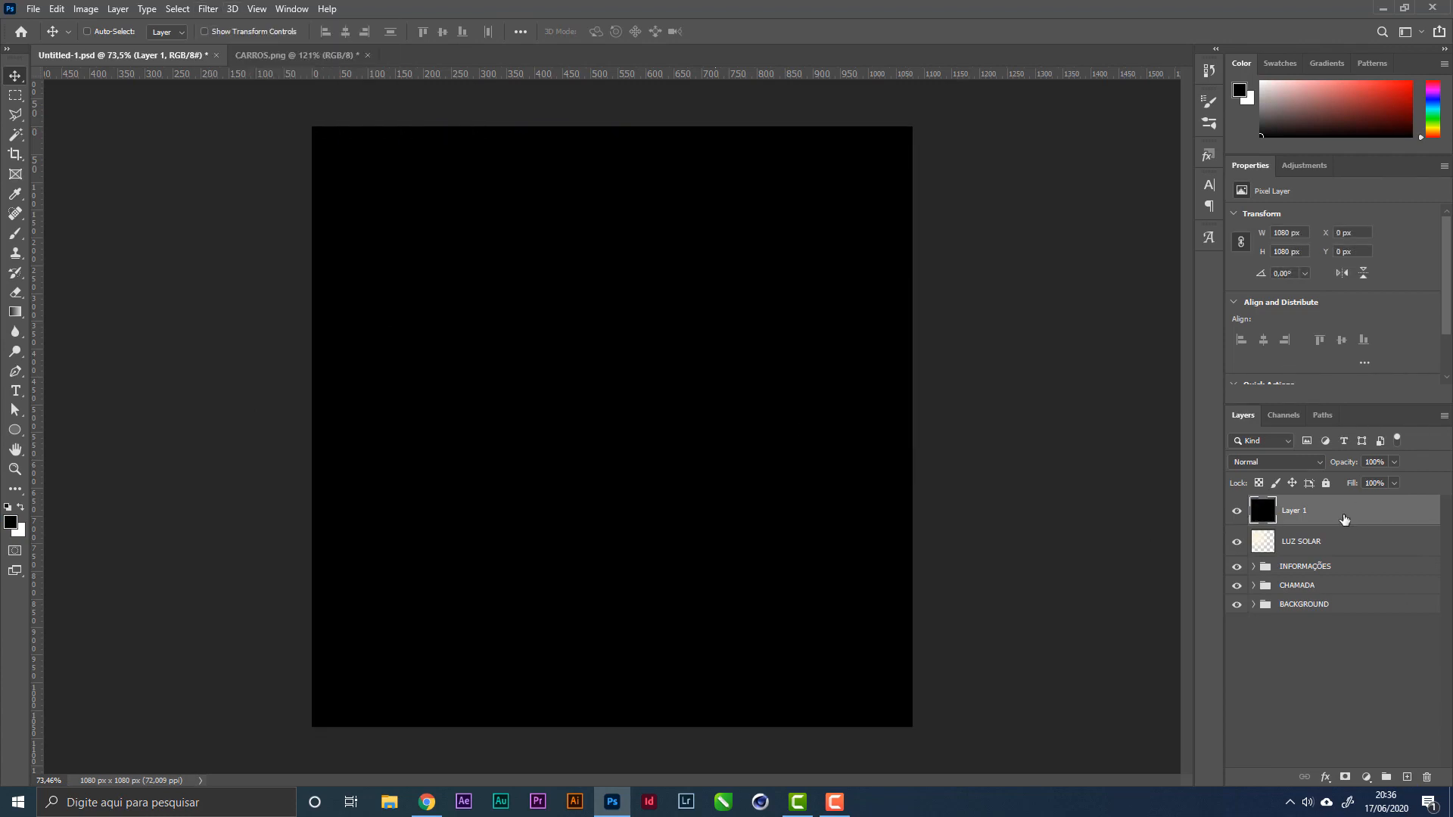
{"action": "right_click", "coordinate": [1354, 516]}
{"action": "left_click", "coordinate": [1234, 357]}
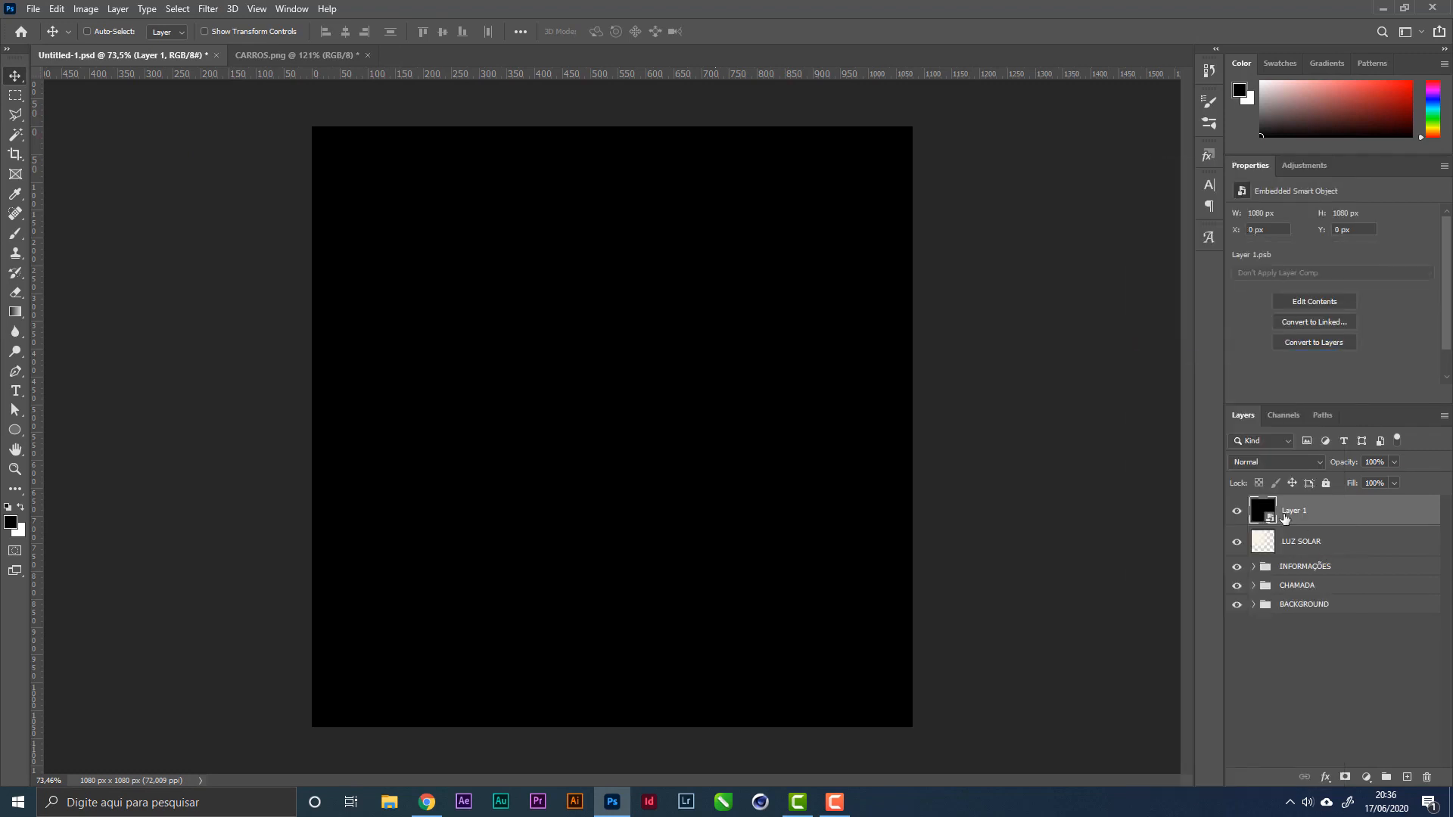
Step: Apply a 50-300mm Zoom Lens Flare at 100% brightness to the black smart object, centred in its upper left
{"action": "left_click", "coordinate": [209, 9]}
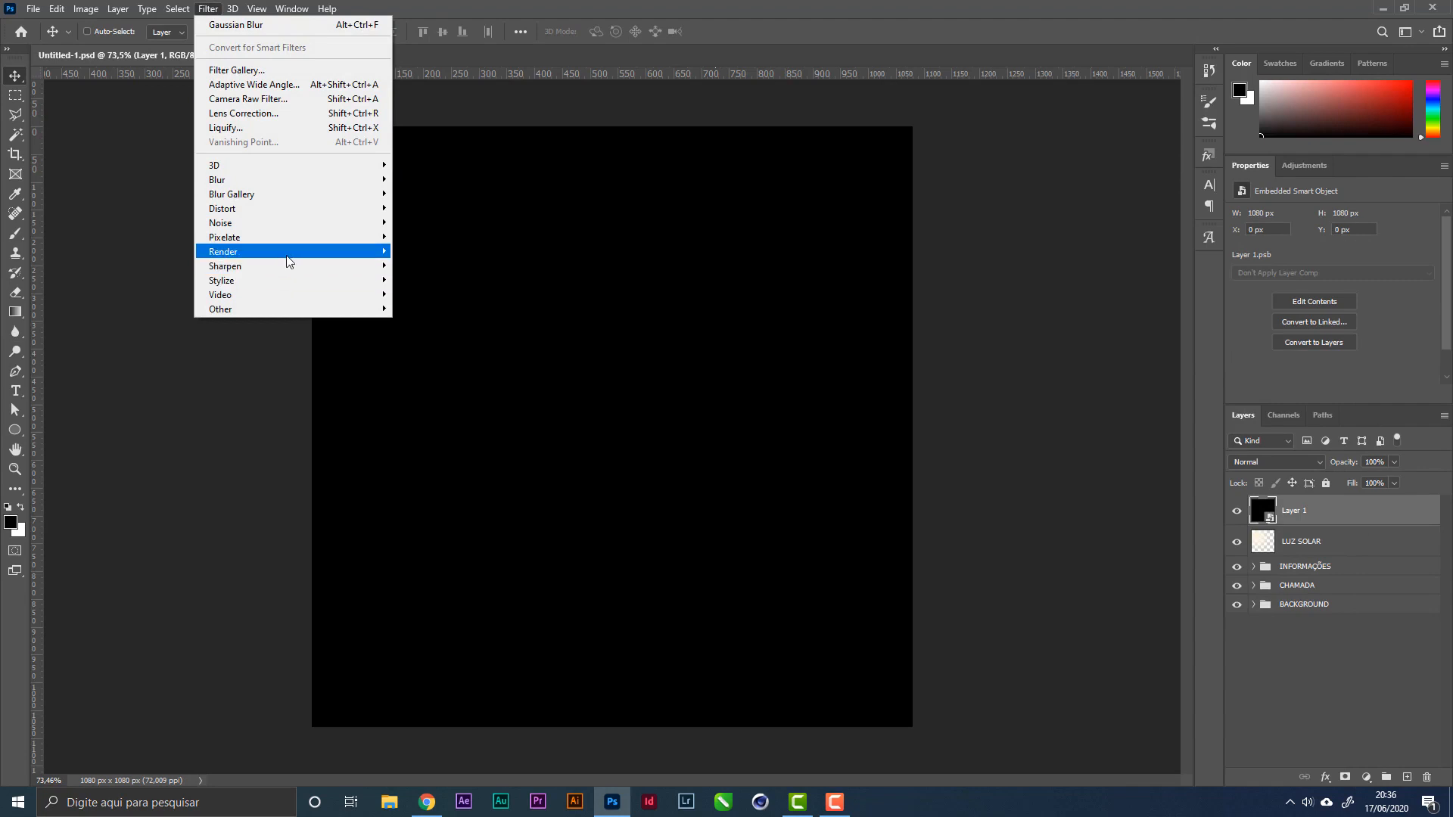
{"action": "mouse_move", "coordinate": [288, 253]}
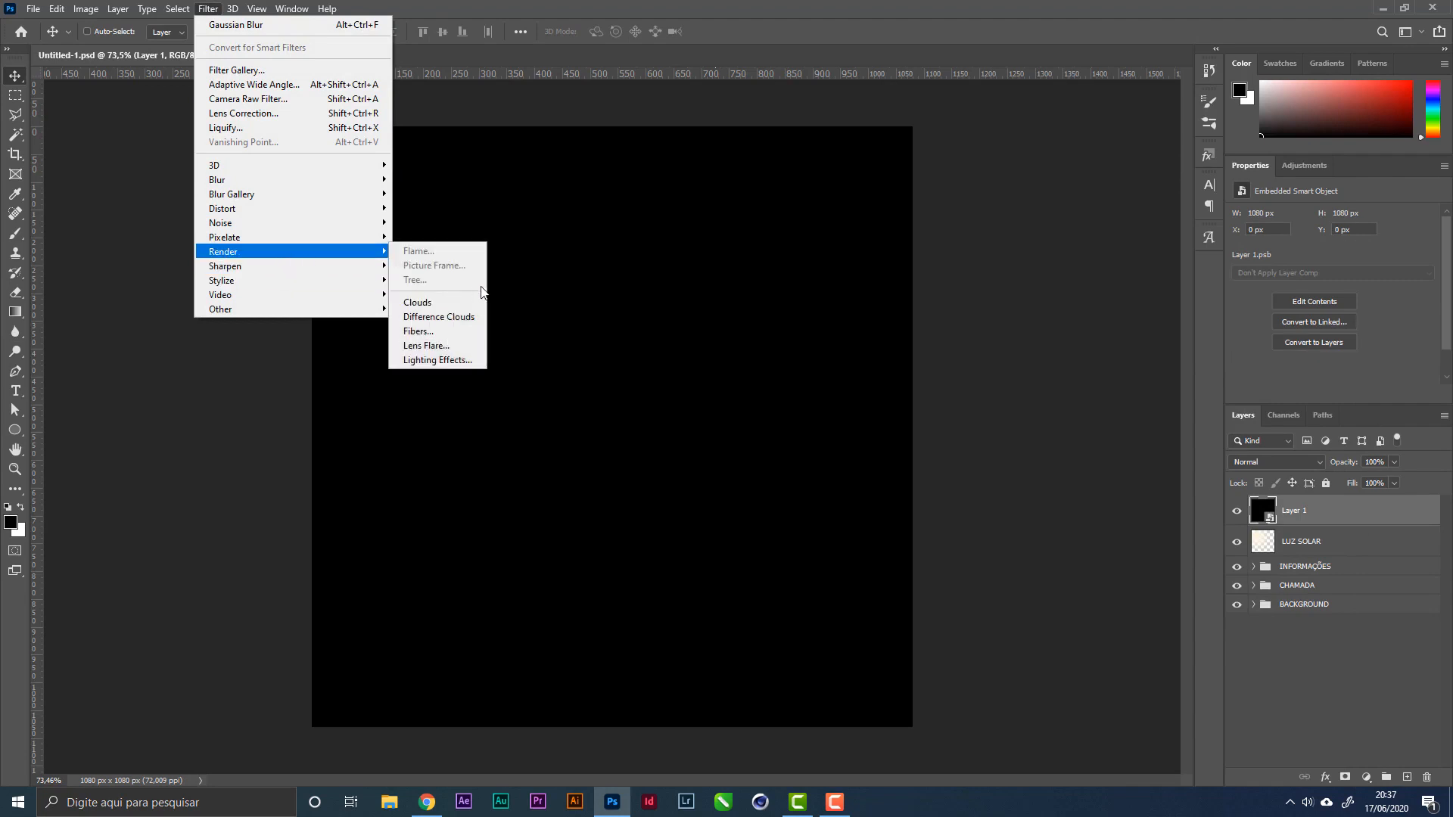
{"action": "left_click", "coordinate": [459, 347]}
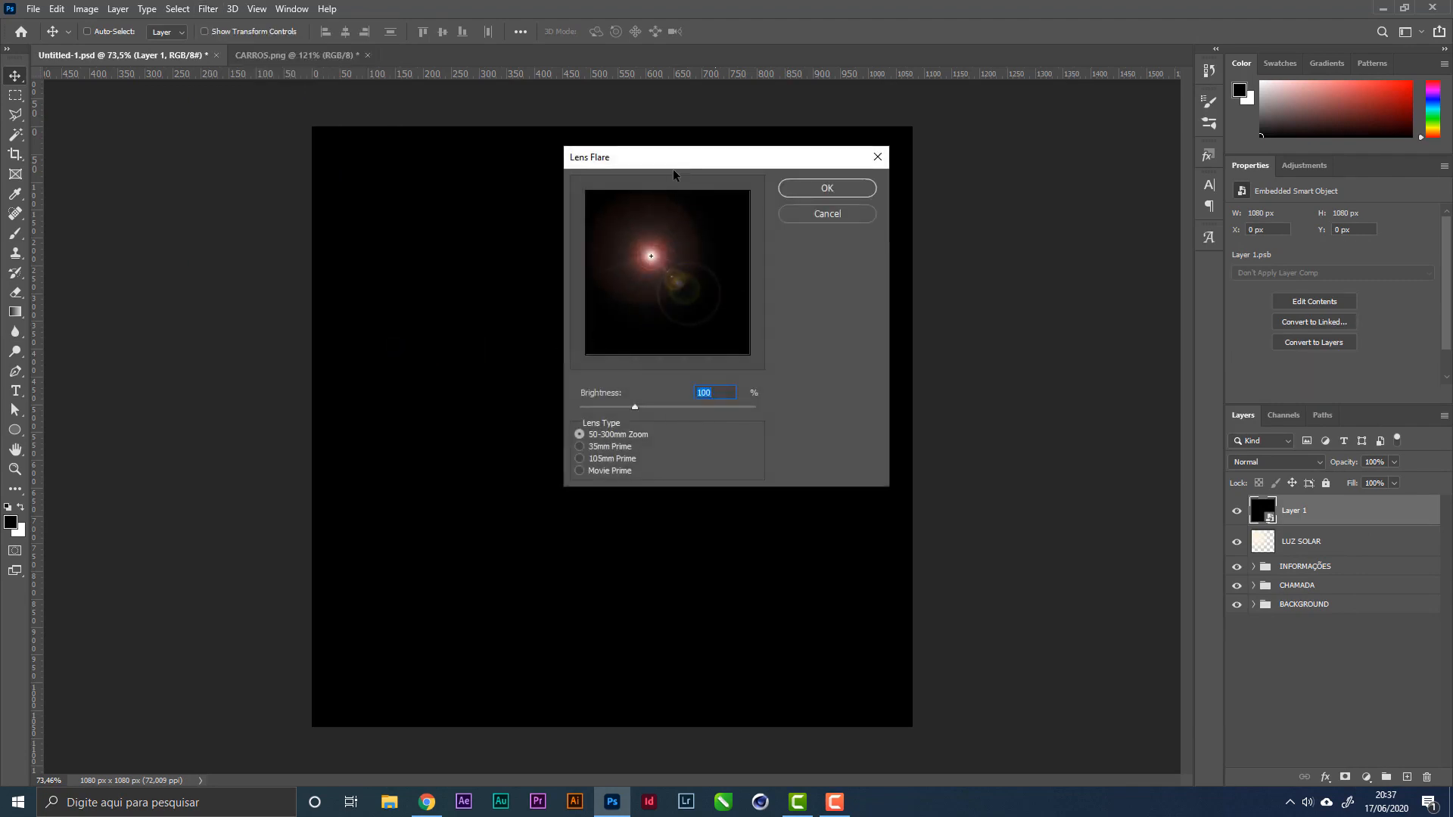
{"action": "left_click_drag", "start_coordinate": [673, 169], "coordinate": [840, 156]}
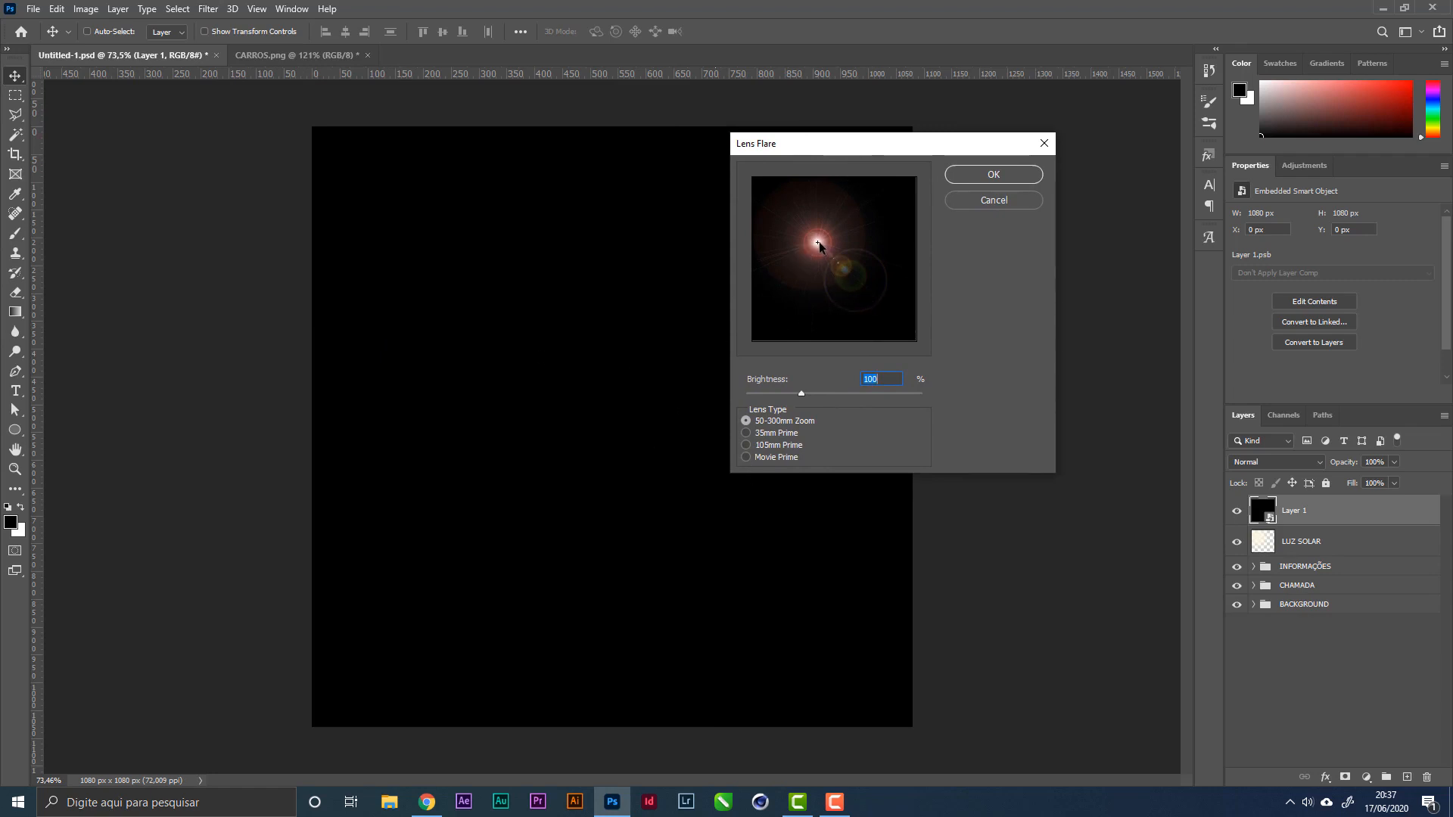
{"action": "left_click_drag", "start_coordinate": [819, 241], "coordinate": [782, 209]}
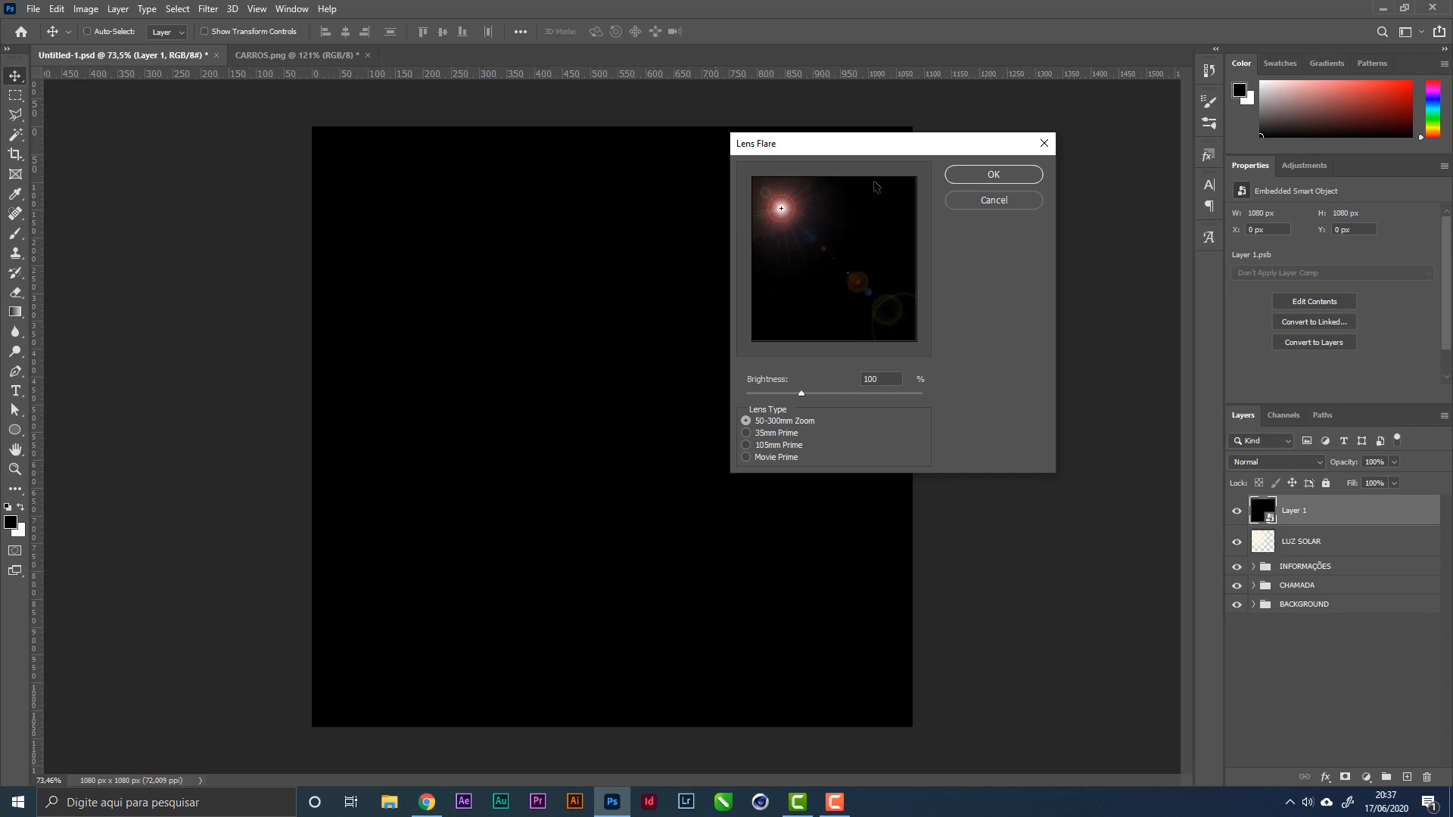
{"action": "left_click", "coordinate": [980, 176]}
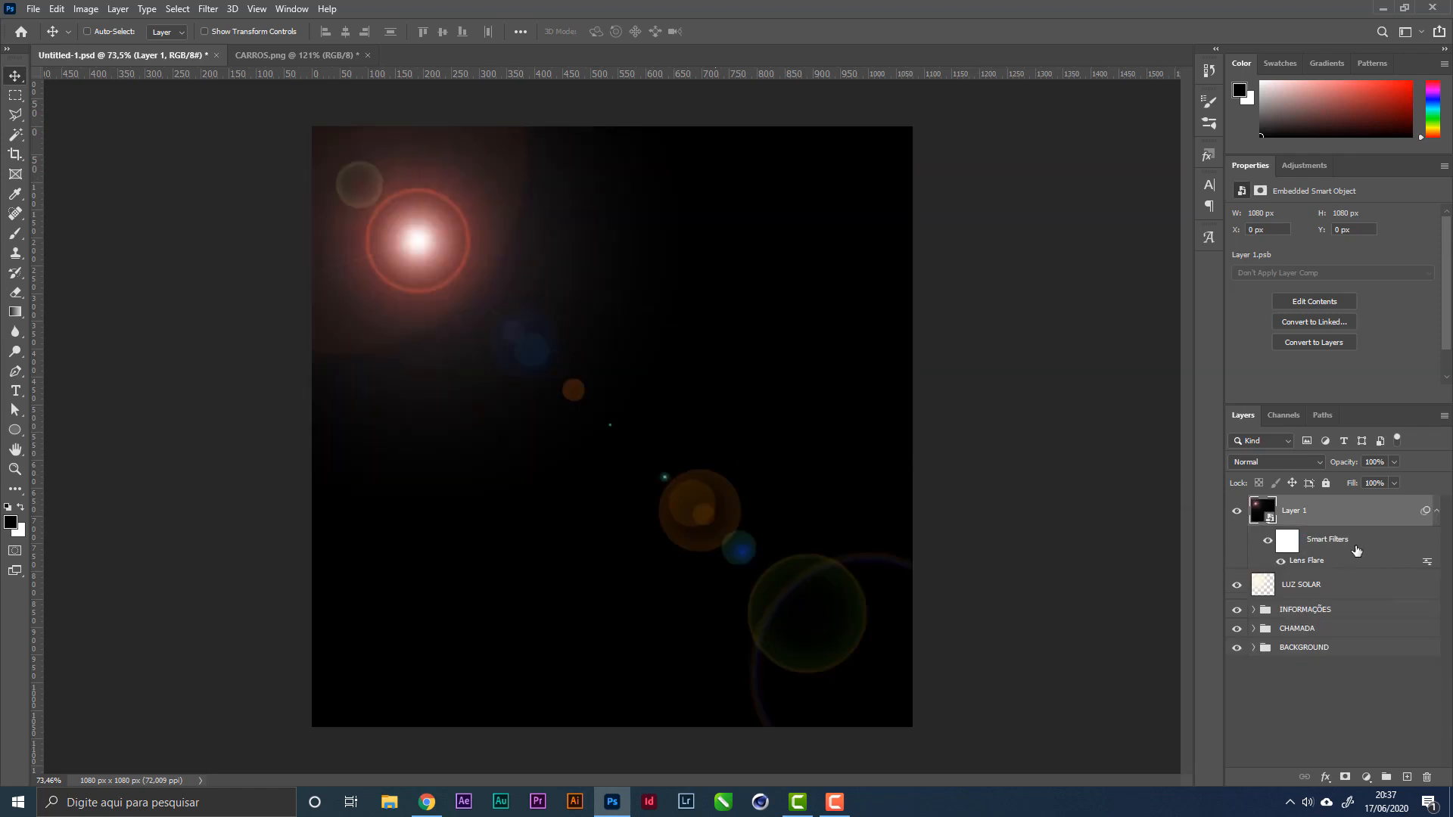
Step: Set the flare layer to Screen blending and rename it LENS FLARE
{"action": "left_click", "coordinate": [1279, 469]}
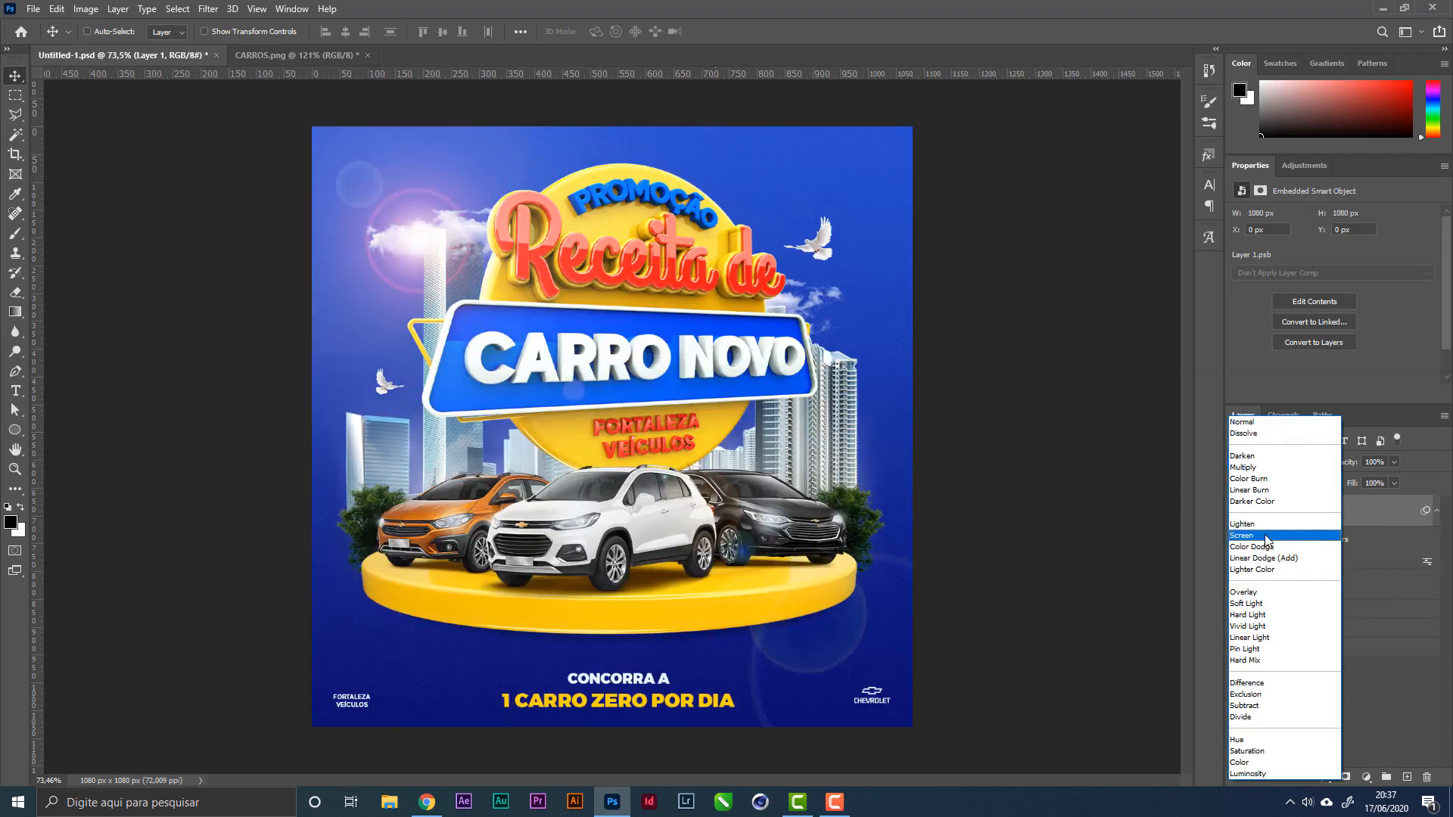
{"action": "left_click", "coordinate": [1256, 535]}
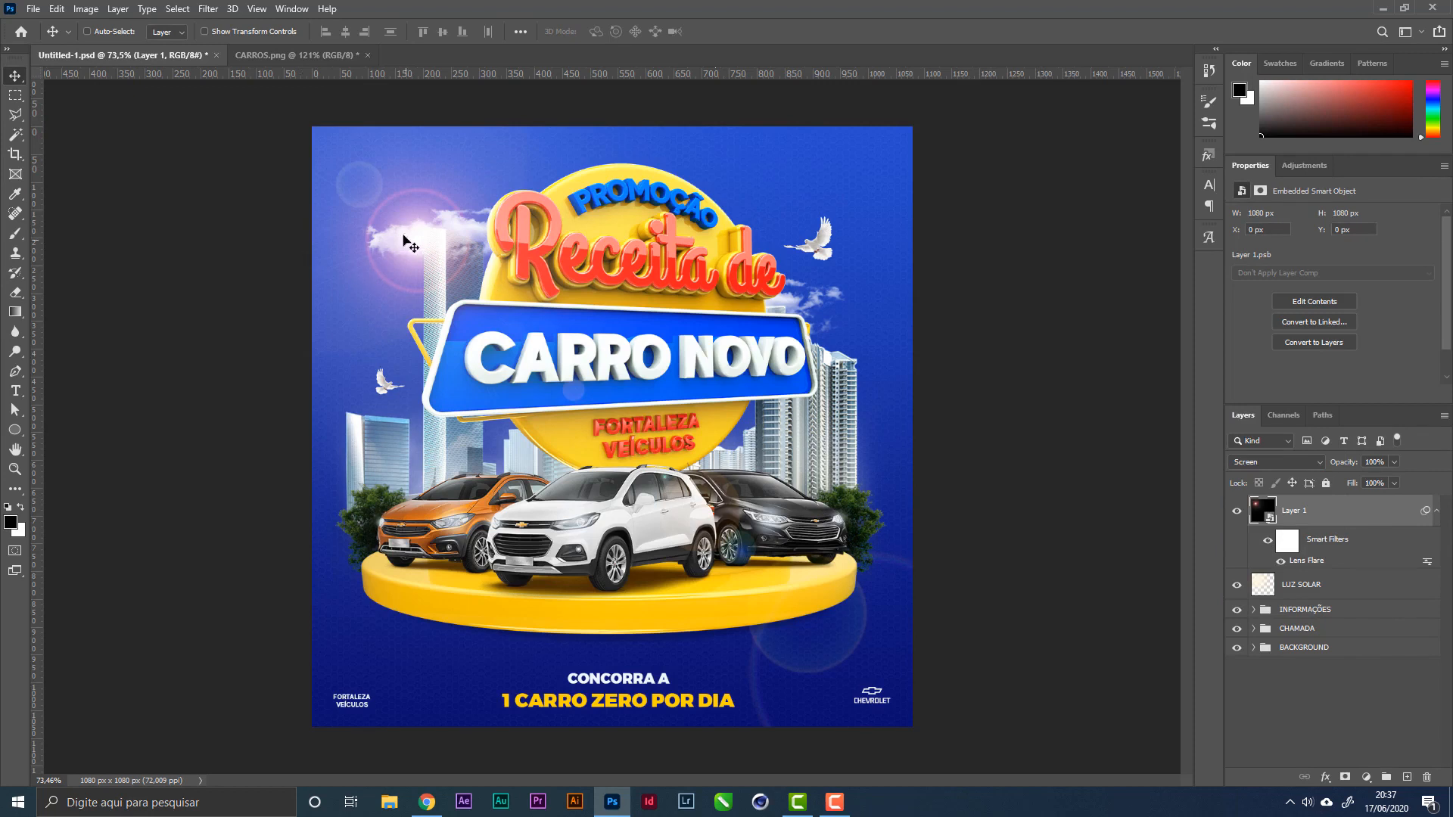
{"action": "double_click", "coordinate": [1295, 512]}
{"action": "type", "text": "S"}
{"action": "type", "text": "ENS FLARE"}
{"action": "key", "text": "Return"}
Step: Enlarge the LENS FLARE layer to 1393 px square and place its bright centre at the artwork's upper-left corner
{"action": "key", "text": "ctrl+t"}
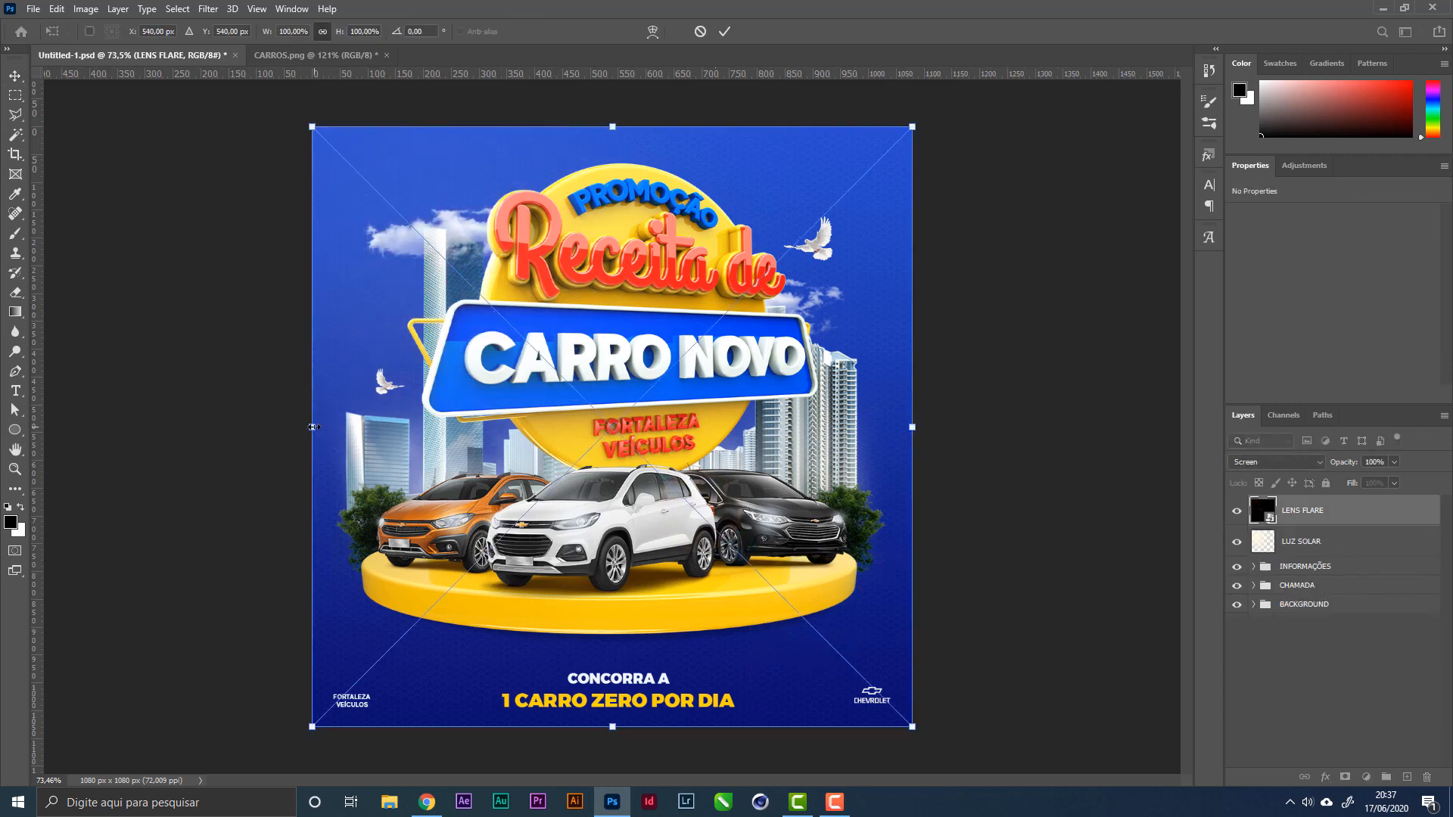
{"action": "left_click_drag", "start_coordinate": [313, 427], "coordinate": [215, 427]}
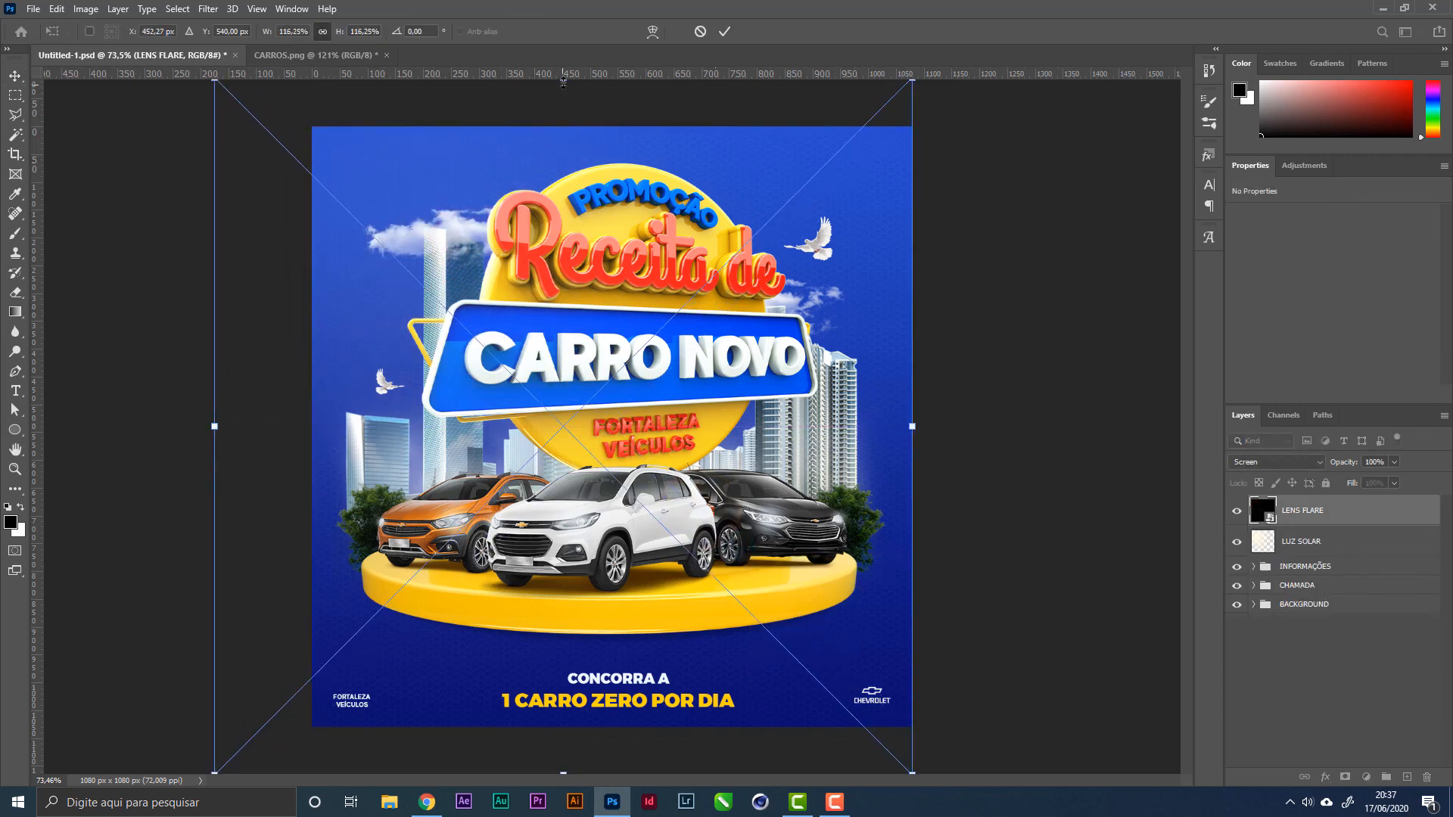
{"action": "left_click_drag", "start_coordinate": [563, 81], "coordinate": [569, 1]}
{"action": "key", "text": "Return"}
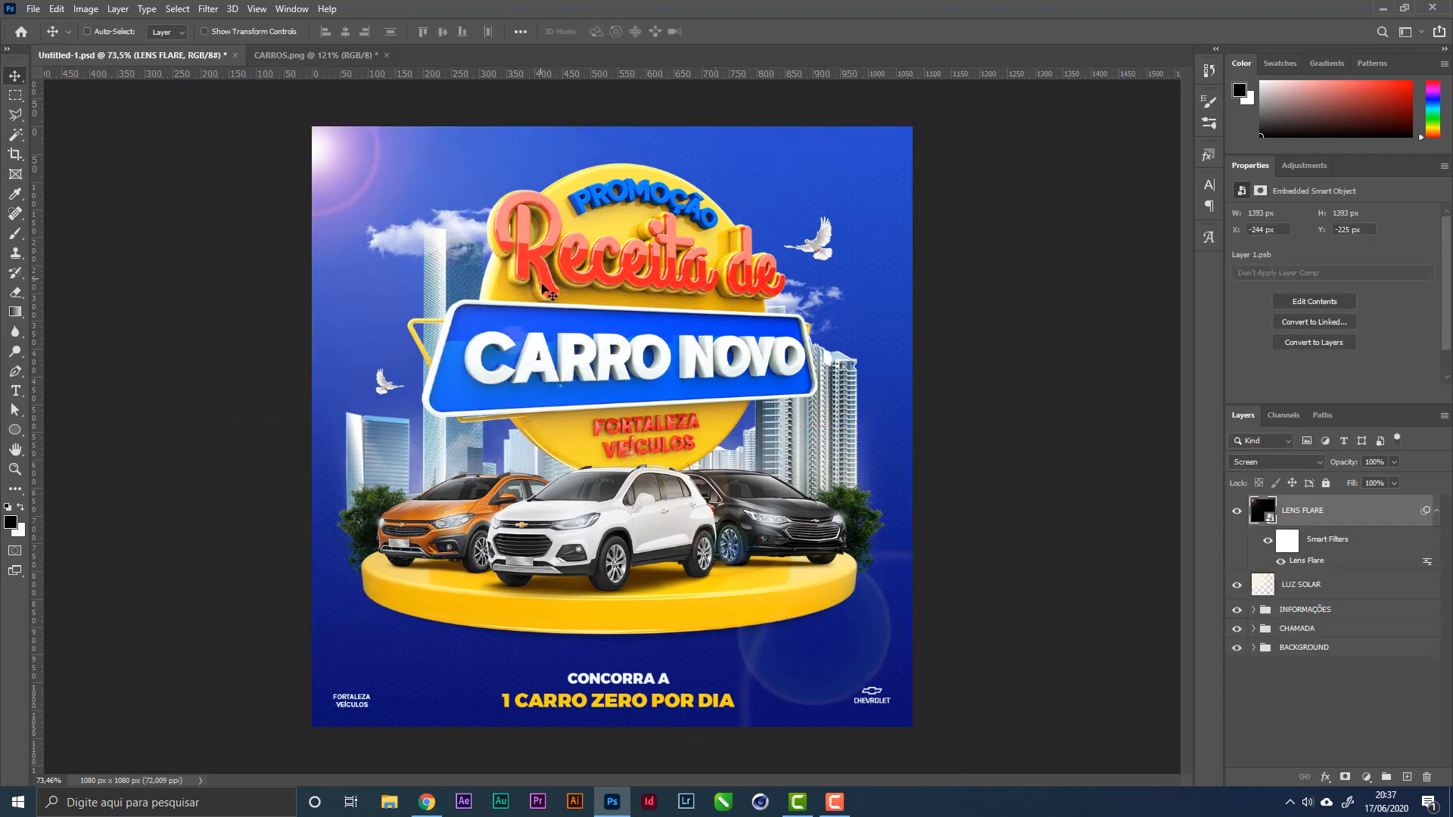
{"action": "left_click_drag", "start_coordinate": [592, 357], "coordinate": [597, 349]}
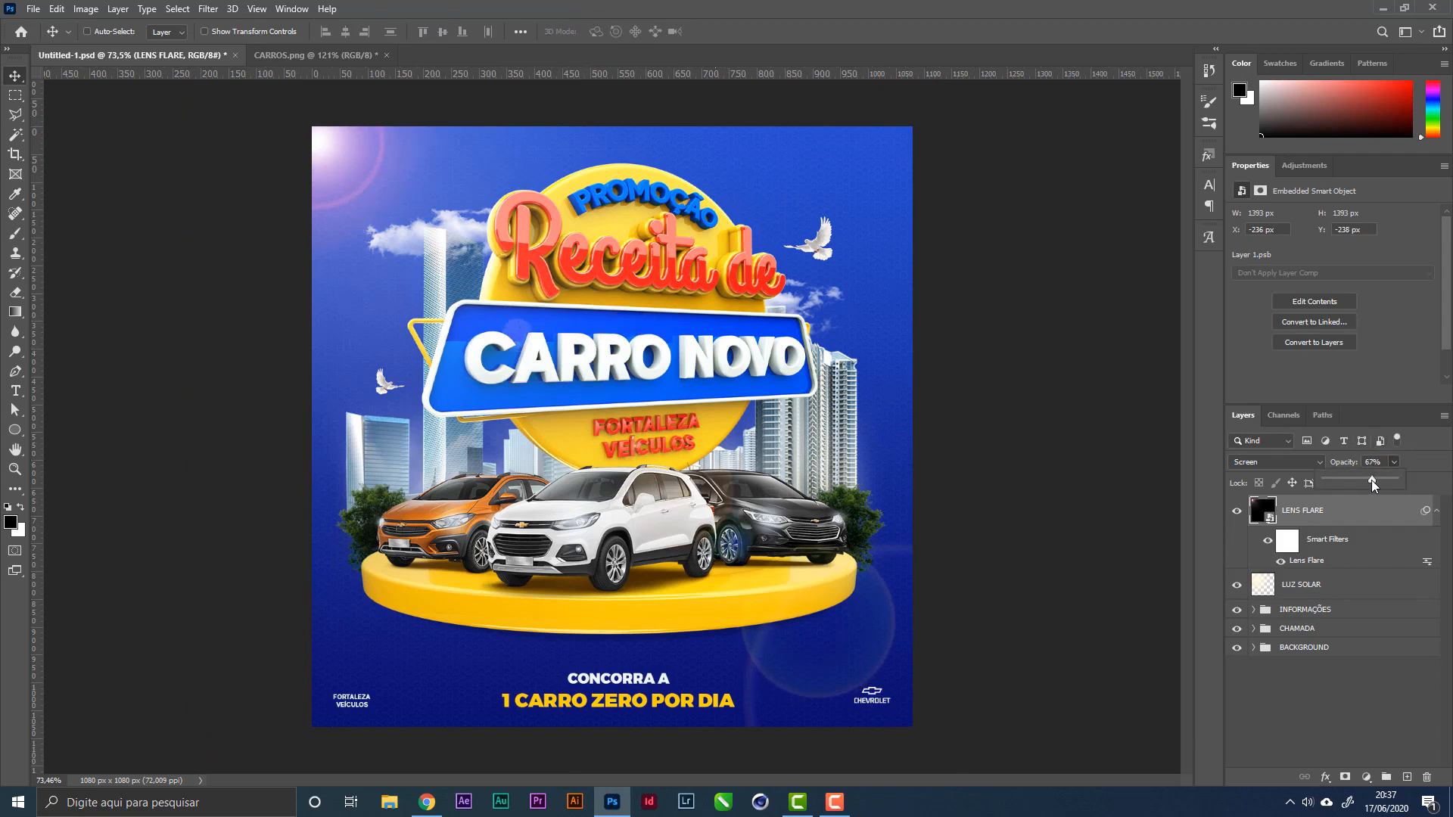
Step: Lower the LENS FLARE layer's opacity to 57%, shift it further past the upper-left corner, and save the document
{"action": "left_click_drag", "start_coordinate": [1371, 480], "coordinate": [1365, 478]}
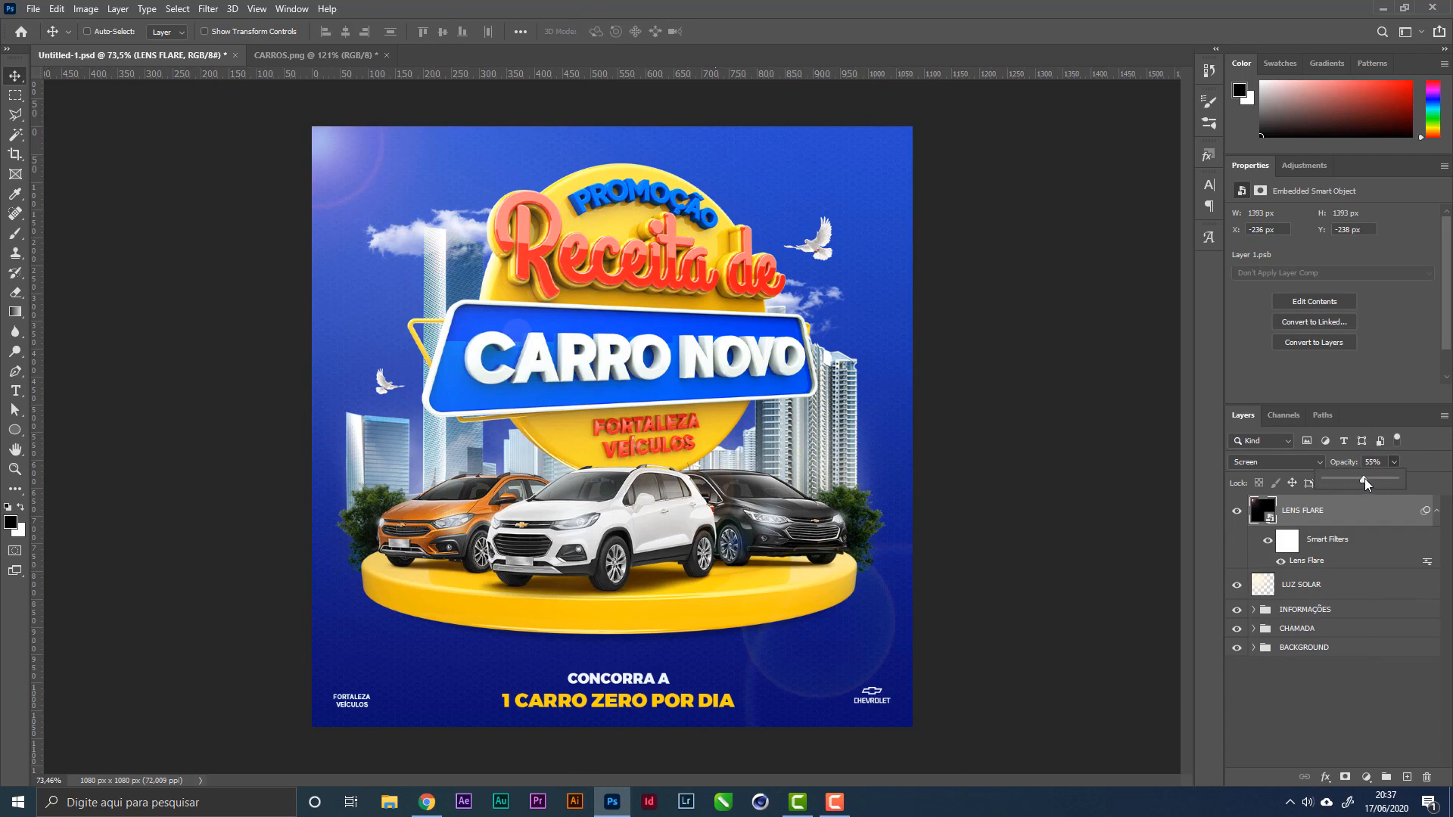
{"action": "left_click", "coordinate": [1018, 366]}
{"action": "key", "text": "ctrl+s"}
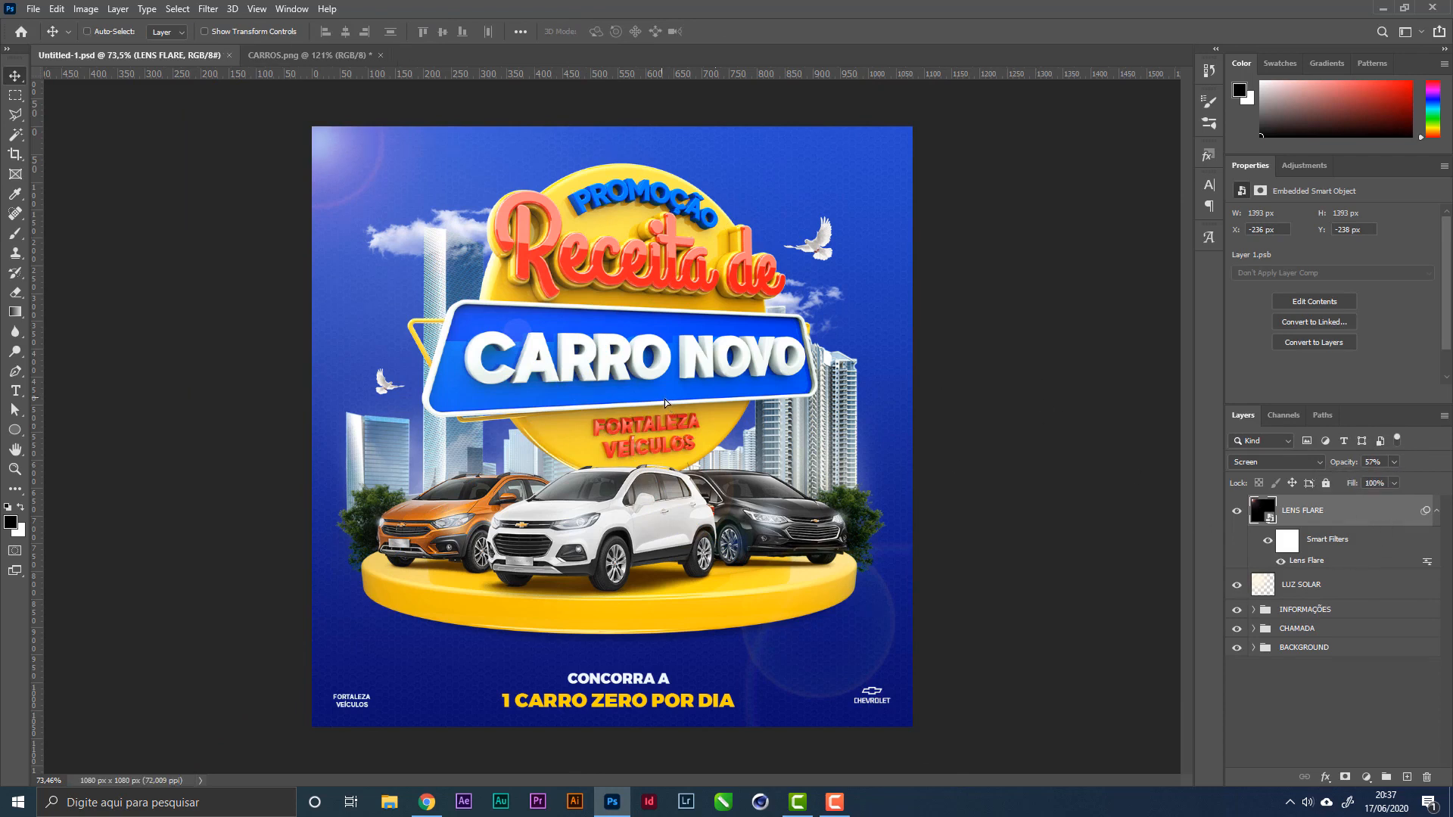
{"action": "left_click_drag", "start_coordinate": [664, 398], "coordinate": [631, 384]}
{"action": "key", "text": "ctrl+s"}
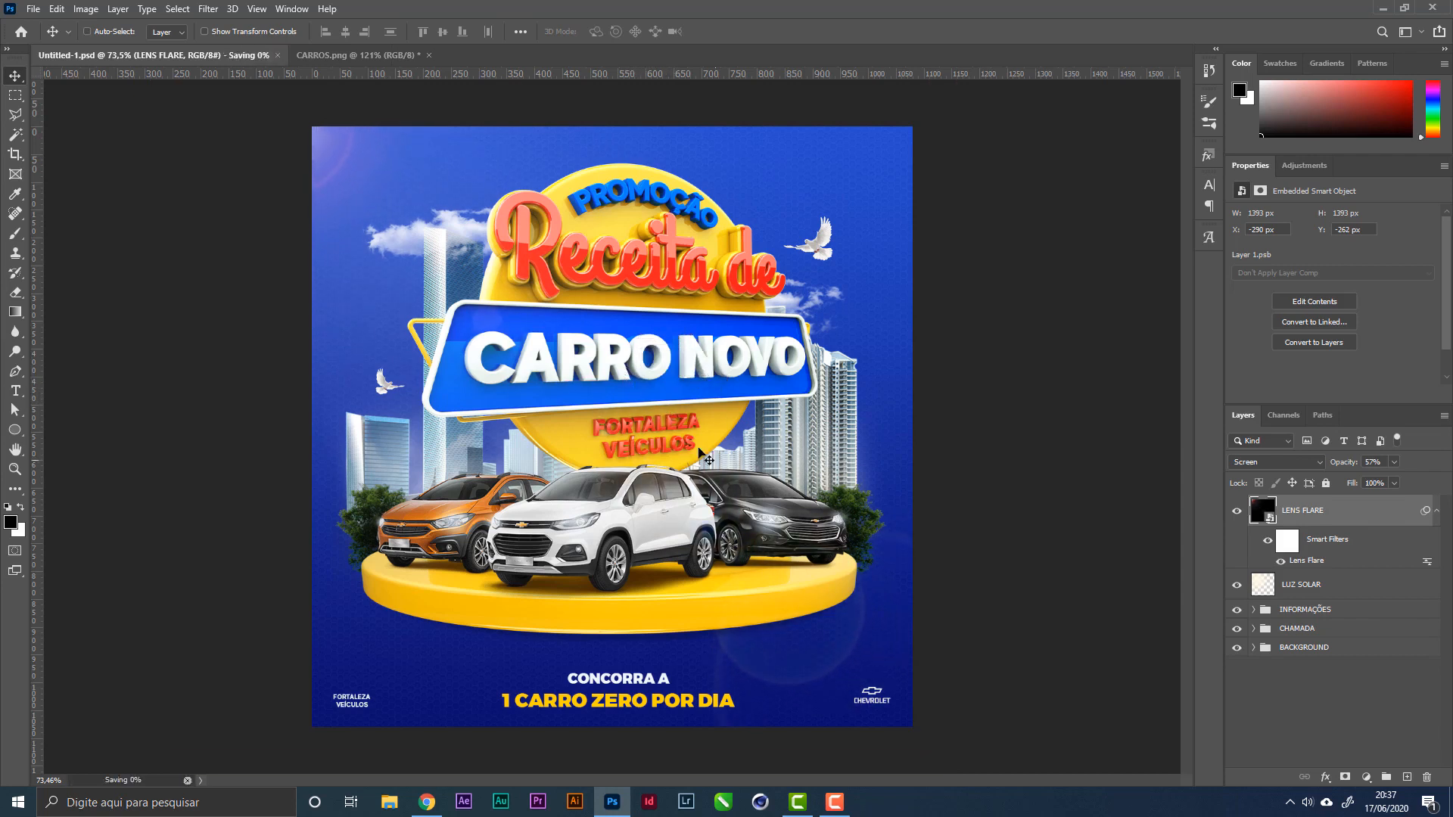
Step: Move the flare over the clouds beside the title, scale it down to 1289 px square, and collapse its smart filters
{"action": "left_click_drag", "start_coordinate": [438, 271], "coordinate": [601, 384]}
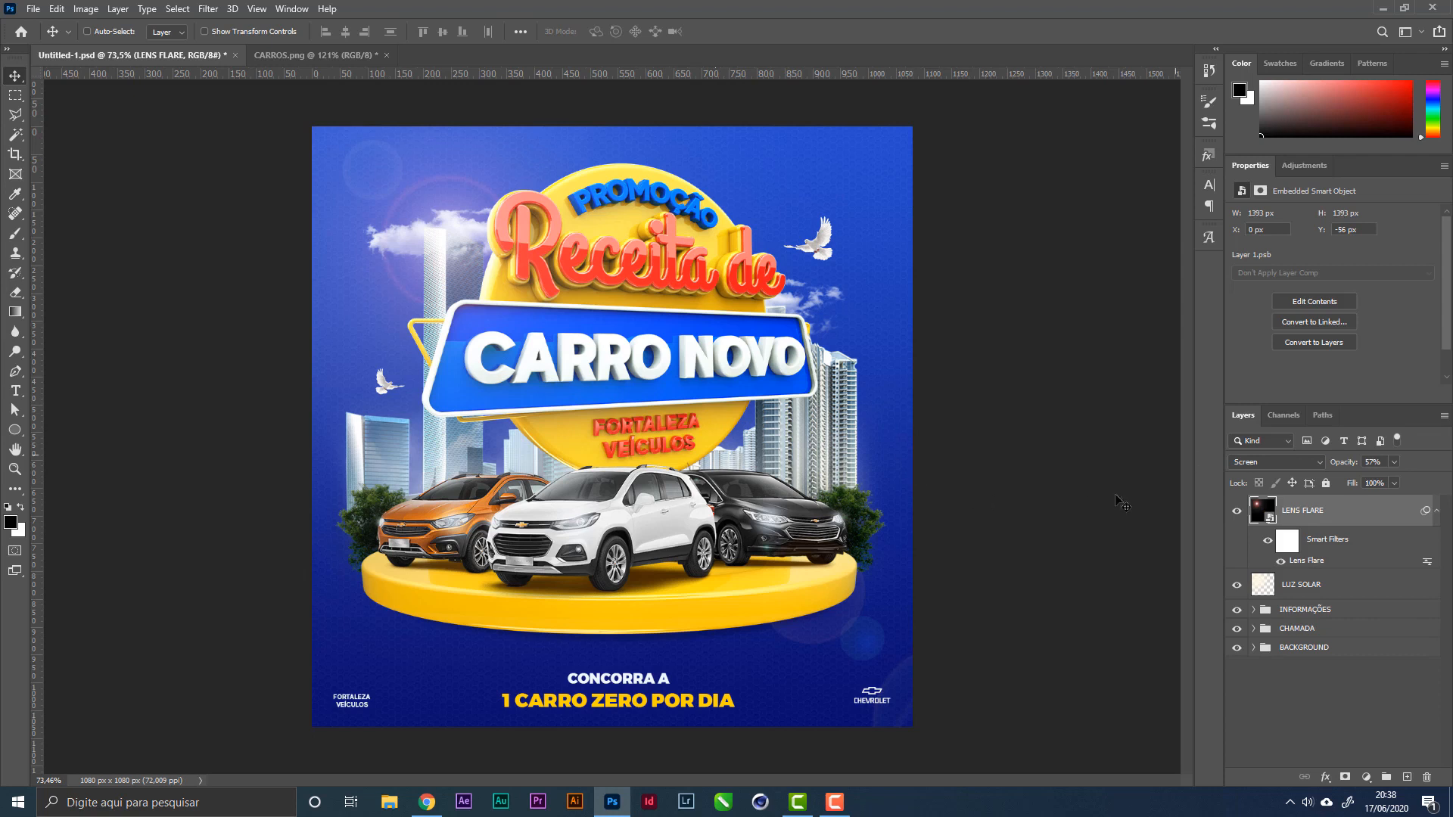
{"action": "key", "text": "ctrl+t"}
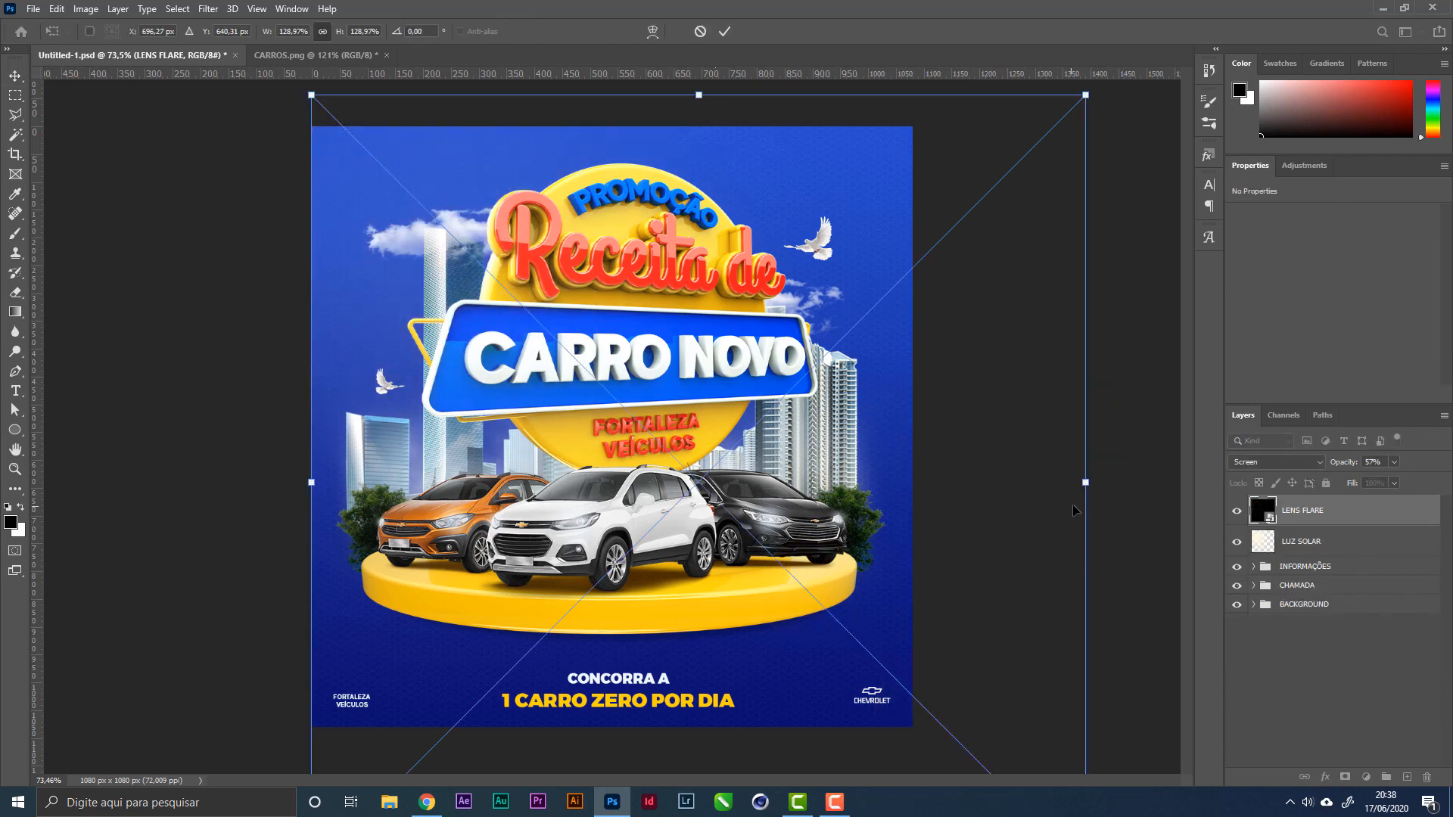
{"action": "left_click_drag", "start_coordinate": [1085, 482], "coordinate": [1026, 478]}
{"action": "key", "text": "Return"}
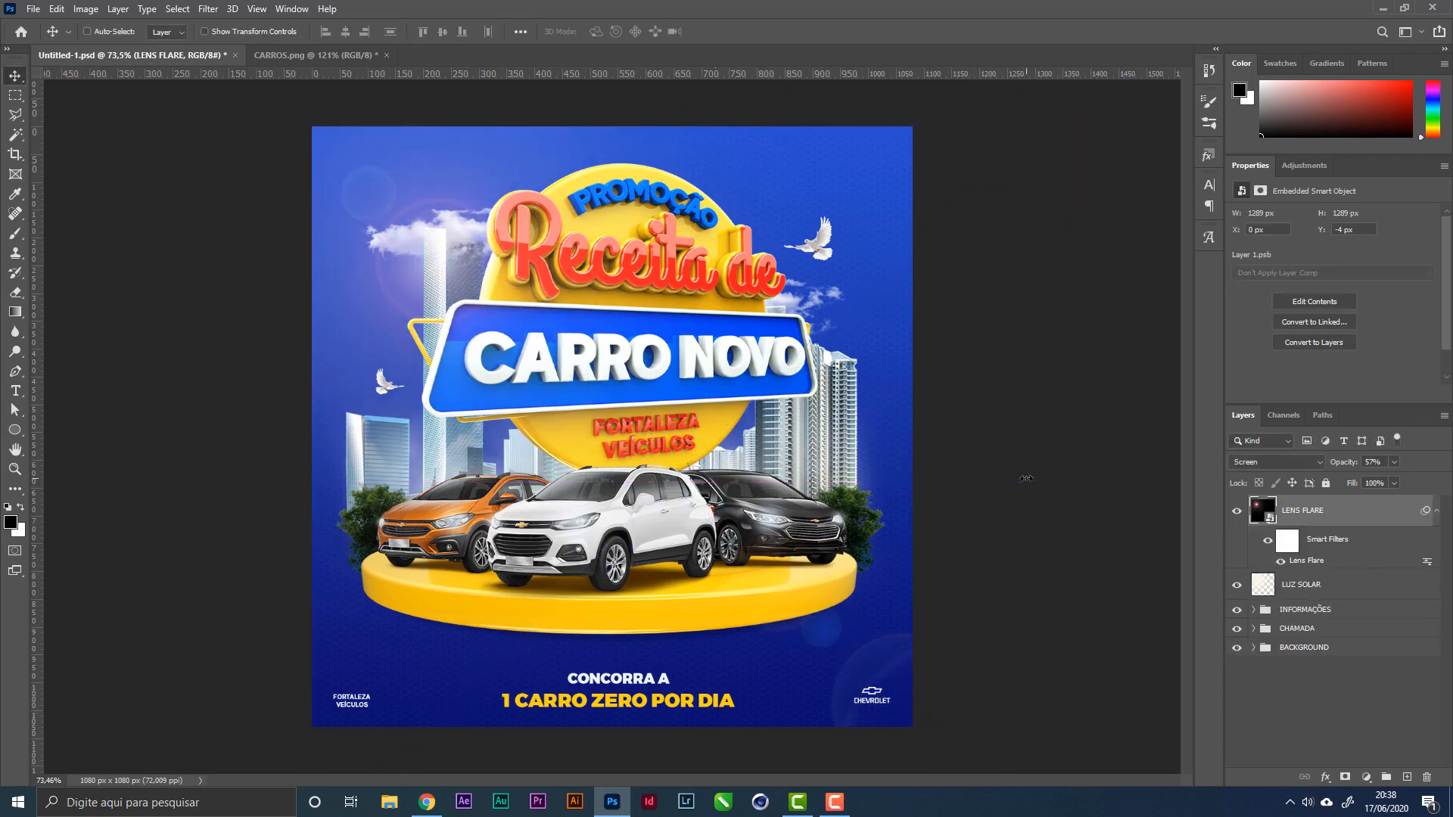
{"action": "left_click_drag", "start_coordinate": [901, 547], "coordinate": [896, 525]}
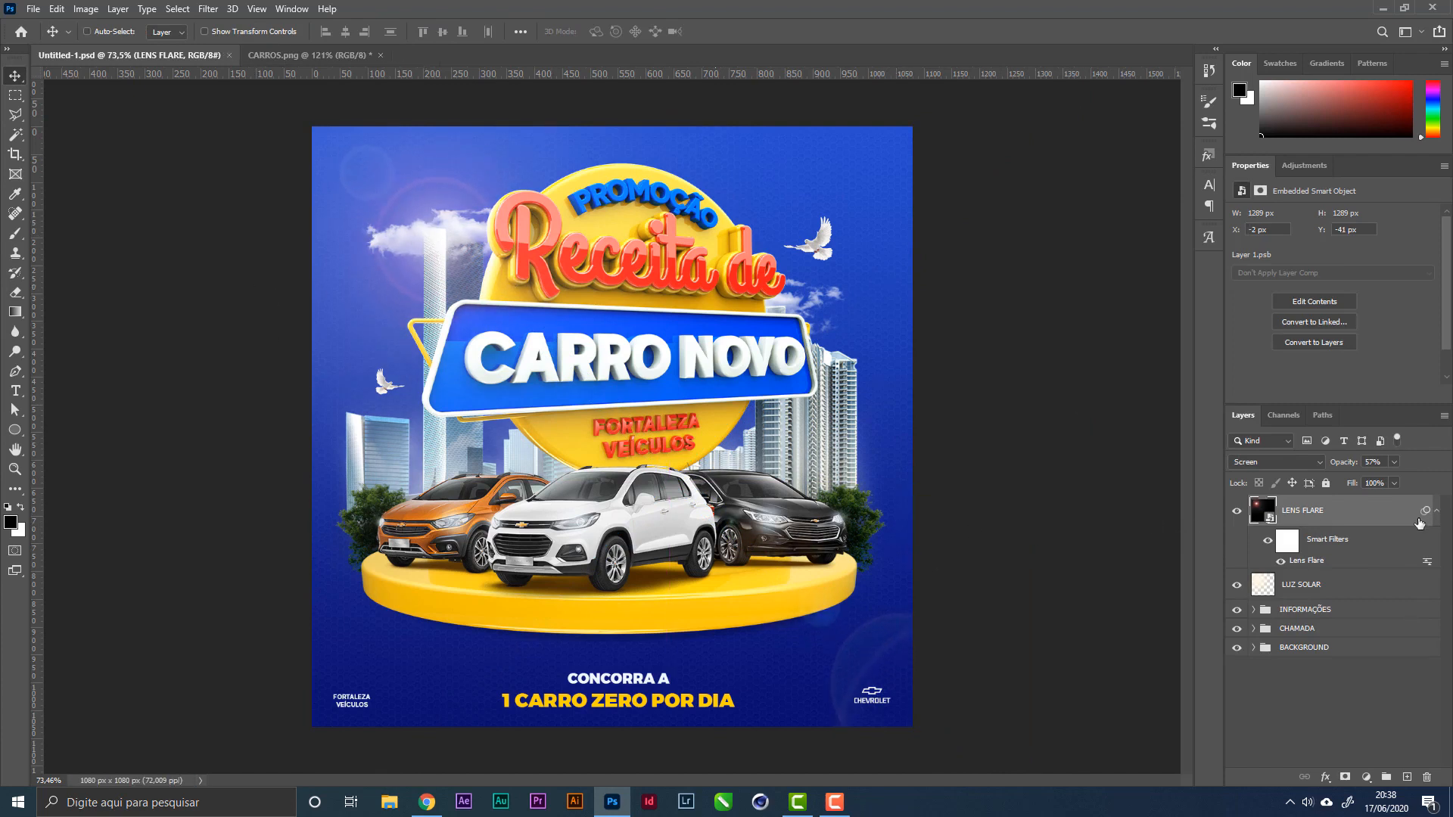
{"action": "left_click", "coordinate": [1436, 511]}
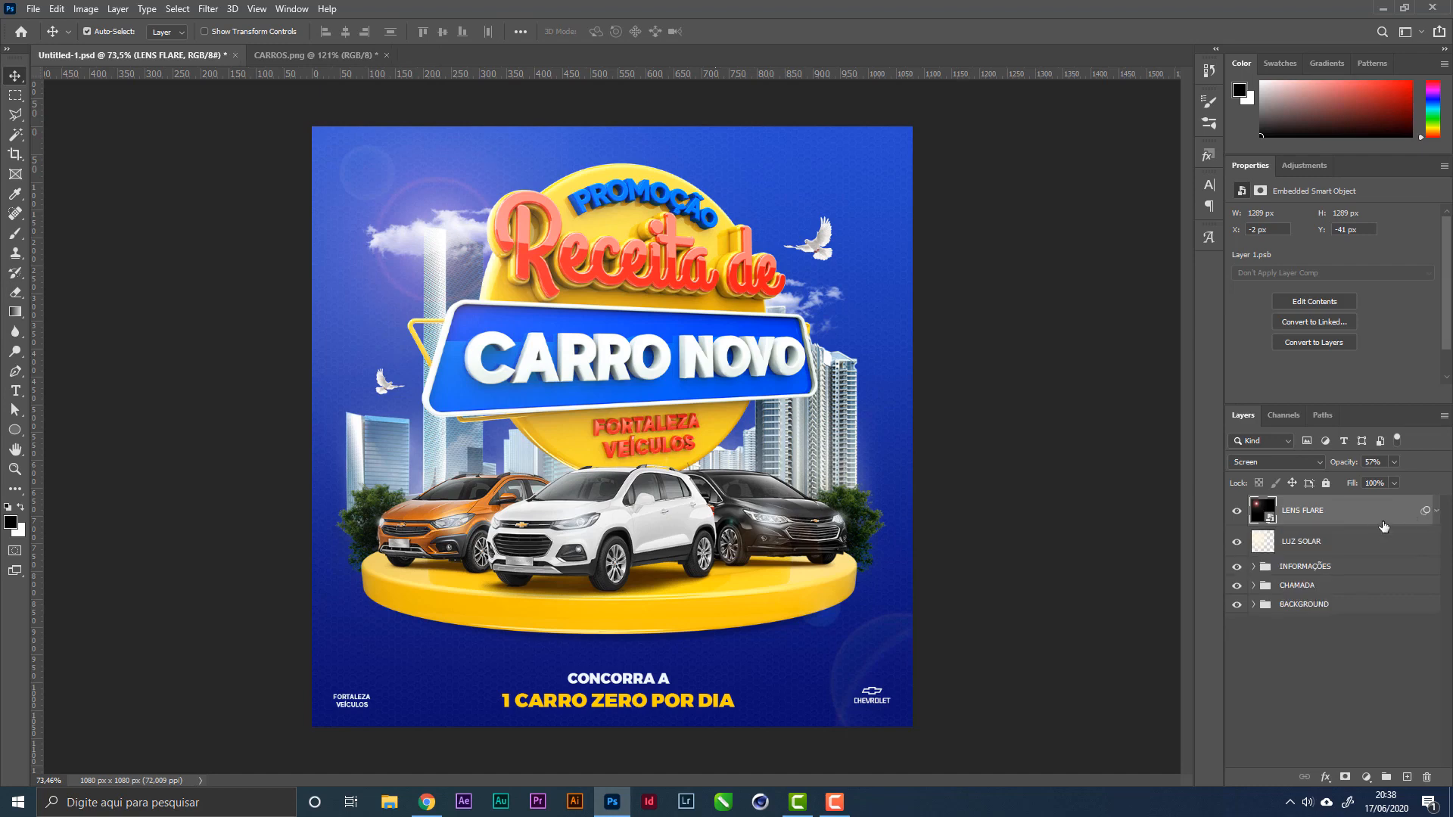
Step: Stamp all visible layers into a new layer above LENS FLARE and convert it to a smart object
{"action": "key", "text": "ctrl+alt+shift+e"}
{"action": "right_click", "coordinate": [1344, 516]}
{"action": "left_click", "coordinate": [1269, 357]}
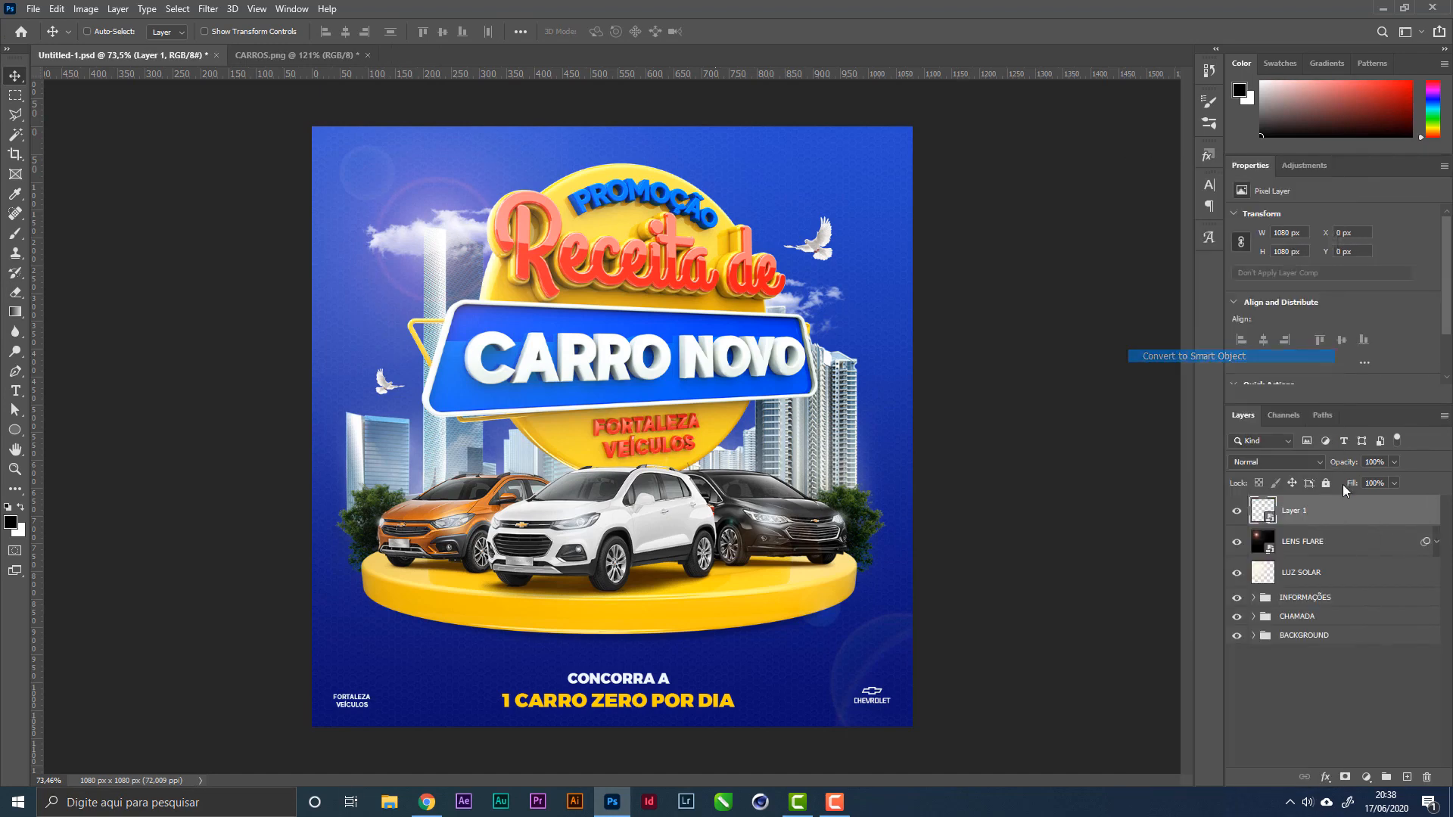
Step: Rename the merged smart object as PÓS PRODUÇÃO and save the document
{"action": "double_click", "coordinate": [1307, 511]}
{"action": "type", "text": "p"}
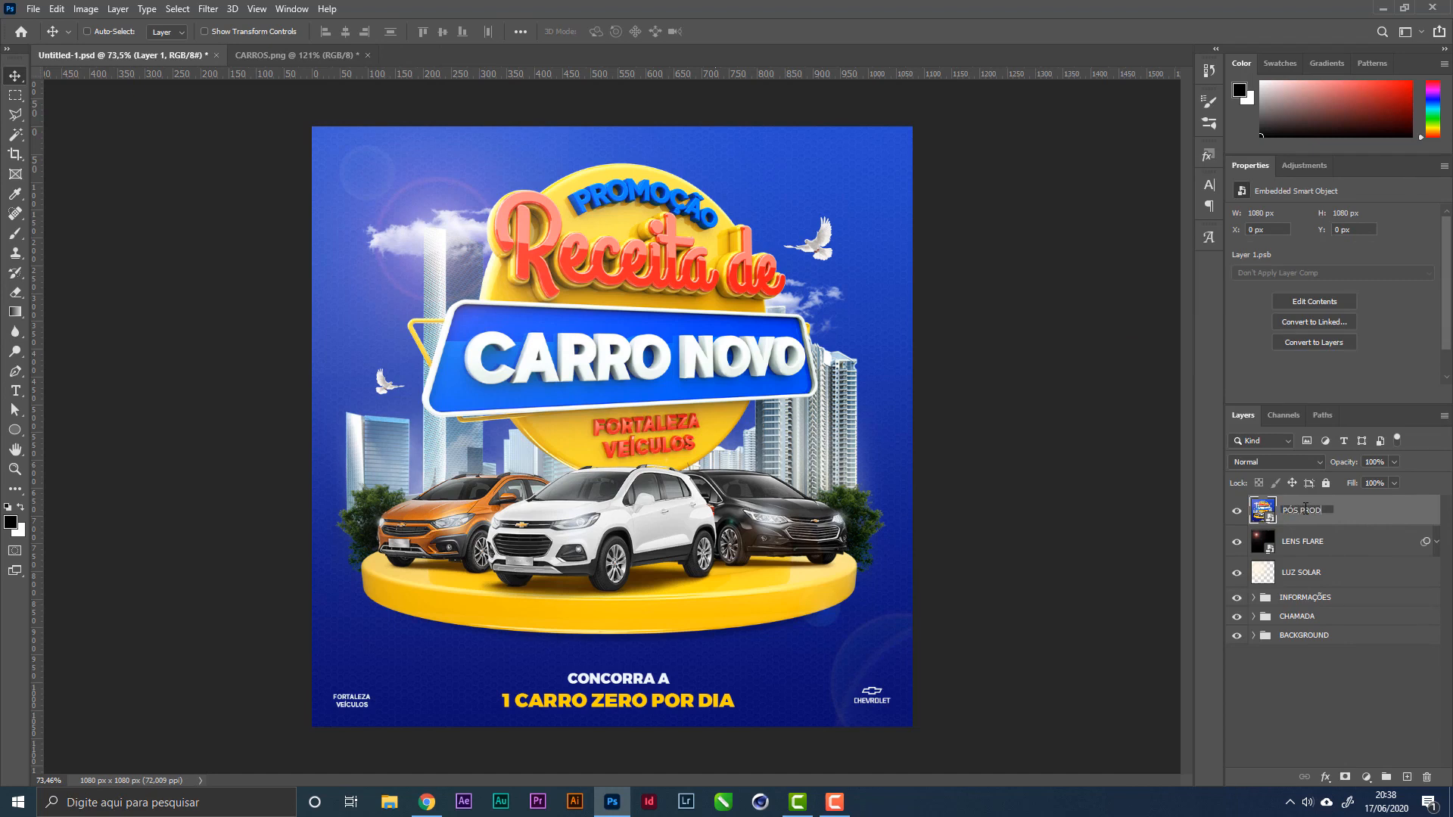
{"action": "type", "text": "ÓS PRODUÇÃO"}
{"action": "key", "text": "Return"}
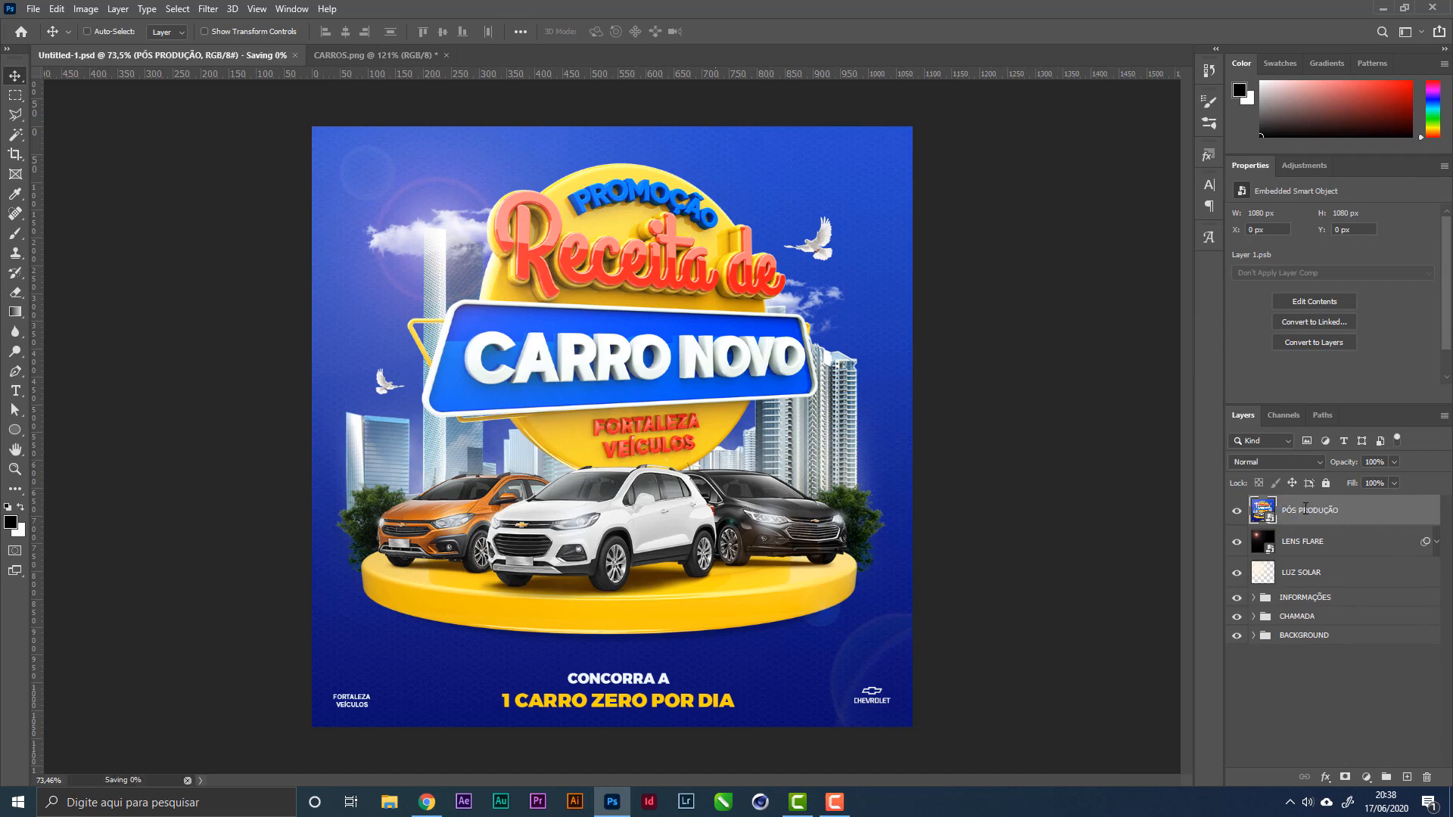
Step: Open the Camera Raw Filter on PÓS PRODUÇÃO, set Vibrance to +10, and raise Clarity slightly
{"action": "left_click", "coordinate": [209, 10]}
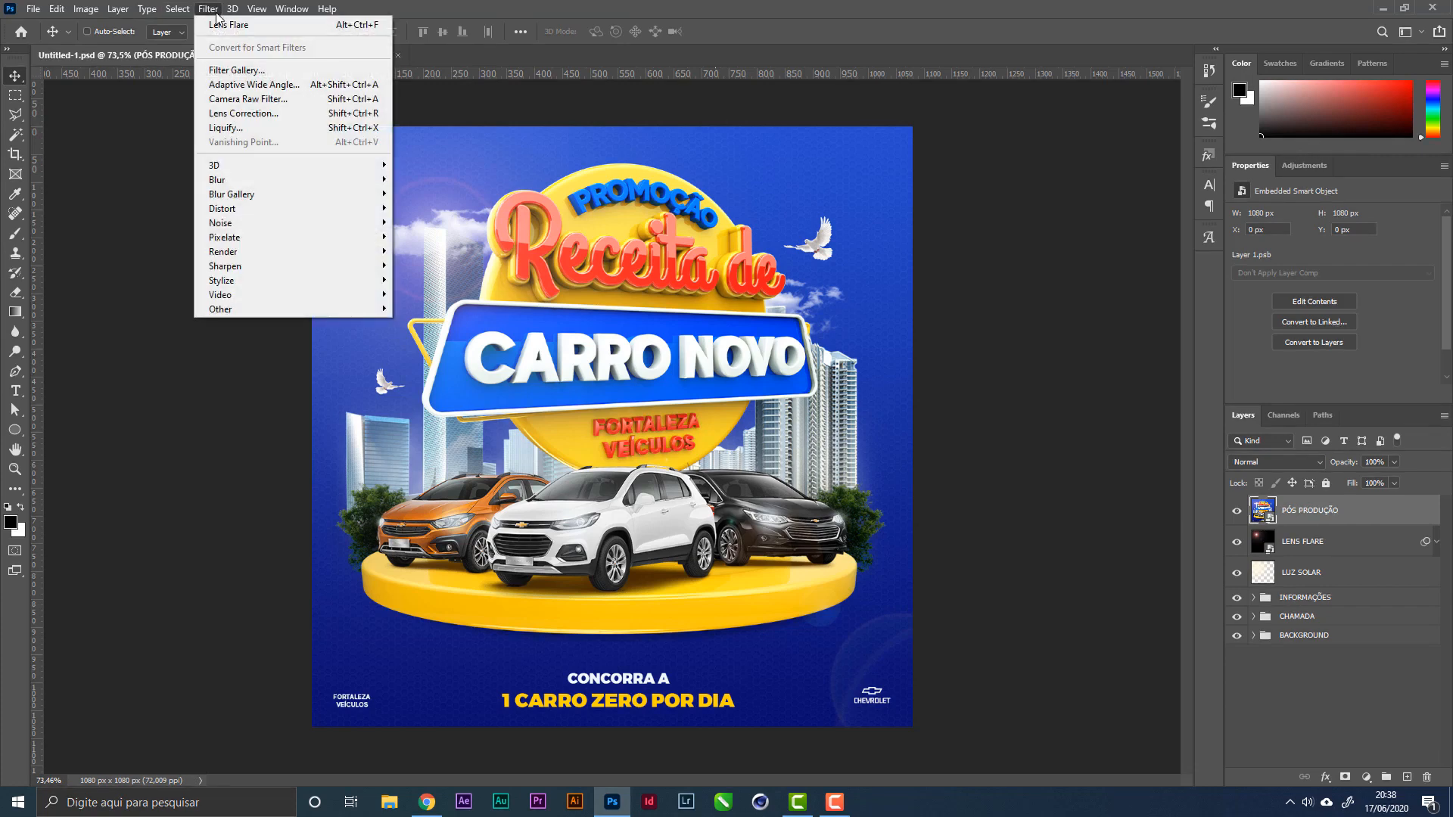
{"action": "left_click", "coordinate": [249, 100]}
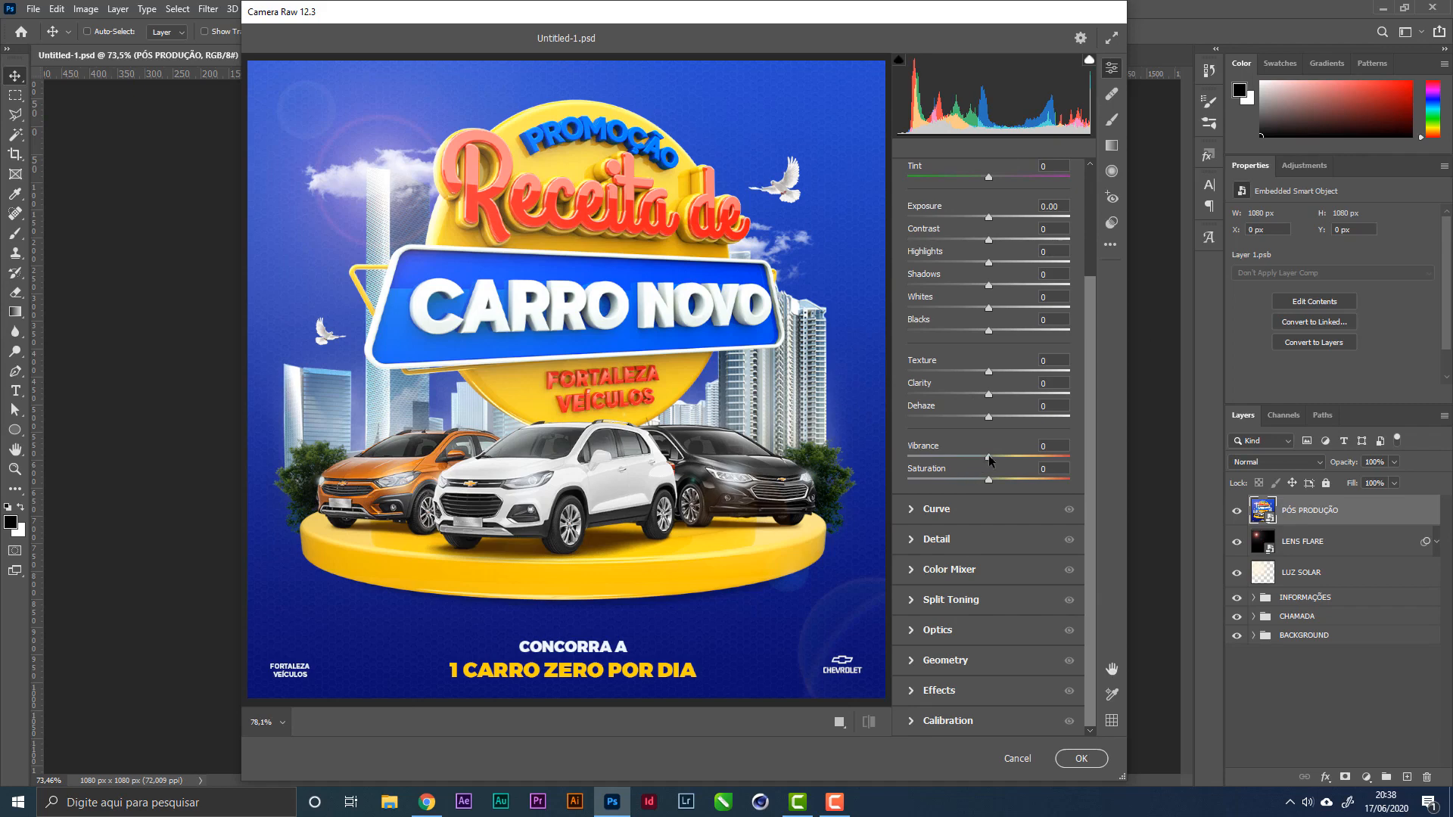
{"action": "mouse_move", "coordinate": [992, 461]}
{"action": "left_mouse_down"}
{"action": "mouse_move", "coordinate": [1018, 464]}
{"action": "mouse_move", "coordinate": [1002, 465]}
{"action": "left_mouse_up"}
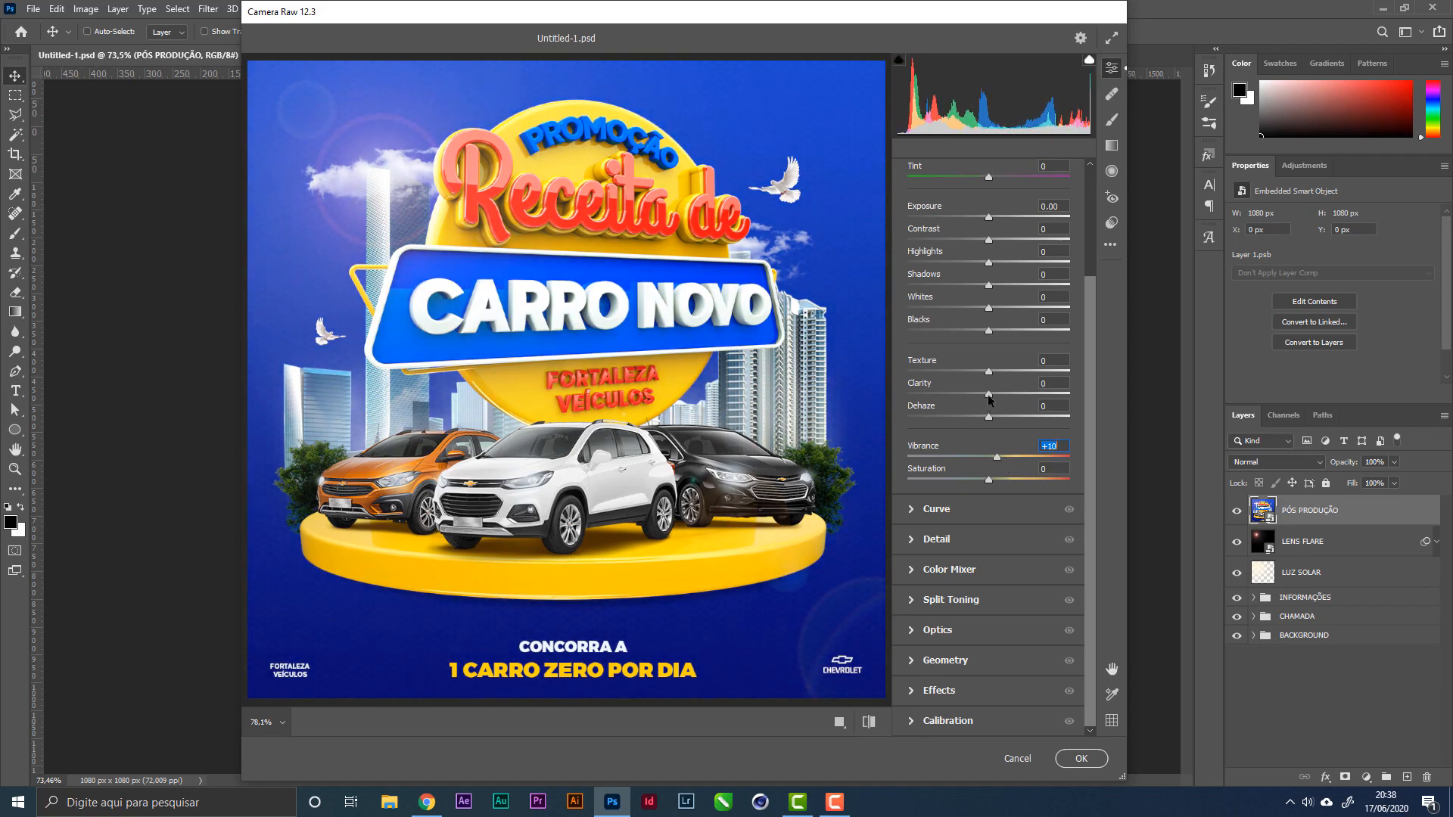
{"action": "left_click_drag", "start_coordinate": [988, 396], "coordinate": [993, 394]}
{"action": "left_click_drag", "start_coordinate": [1008, 397], "coordinate": [1011, 397]}
Step: Darken the image edges by setting the Optics Vignette to -34 in the Camera Raw Filter
{"action": "left_click", "coordinate": [999, 503]}
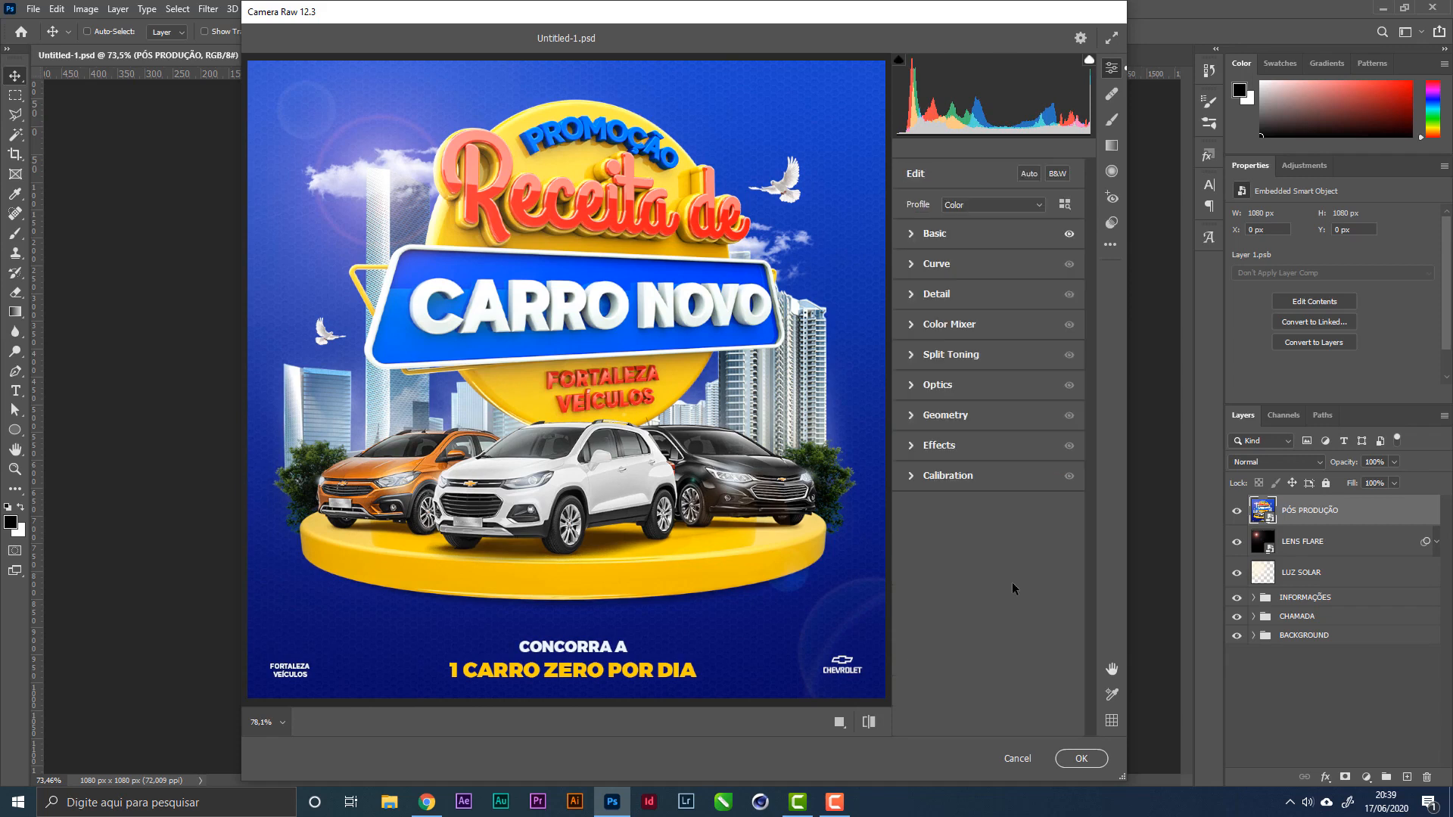
{"action": "left_click", "coordinate": [922, 386]}
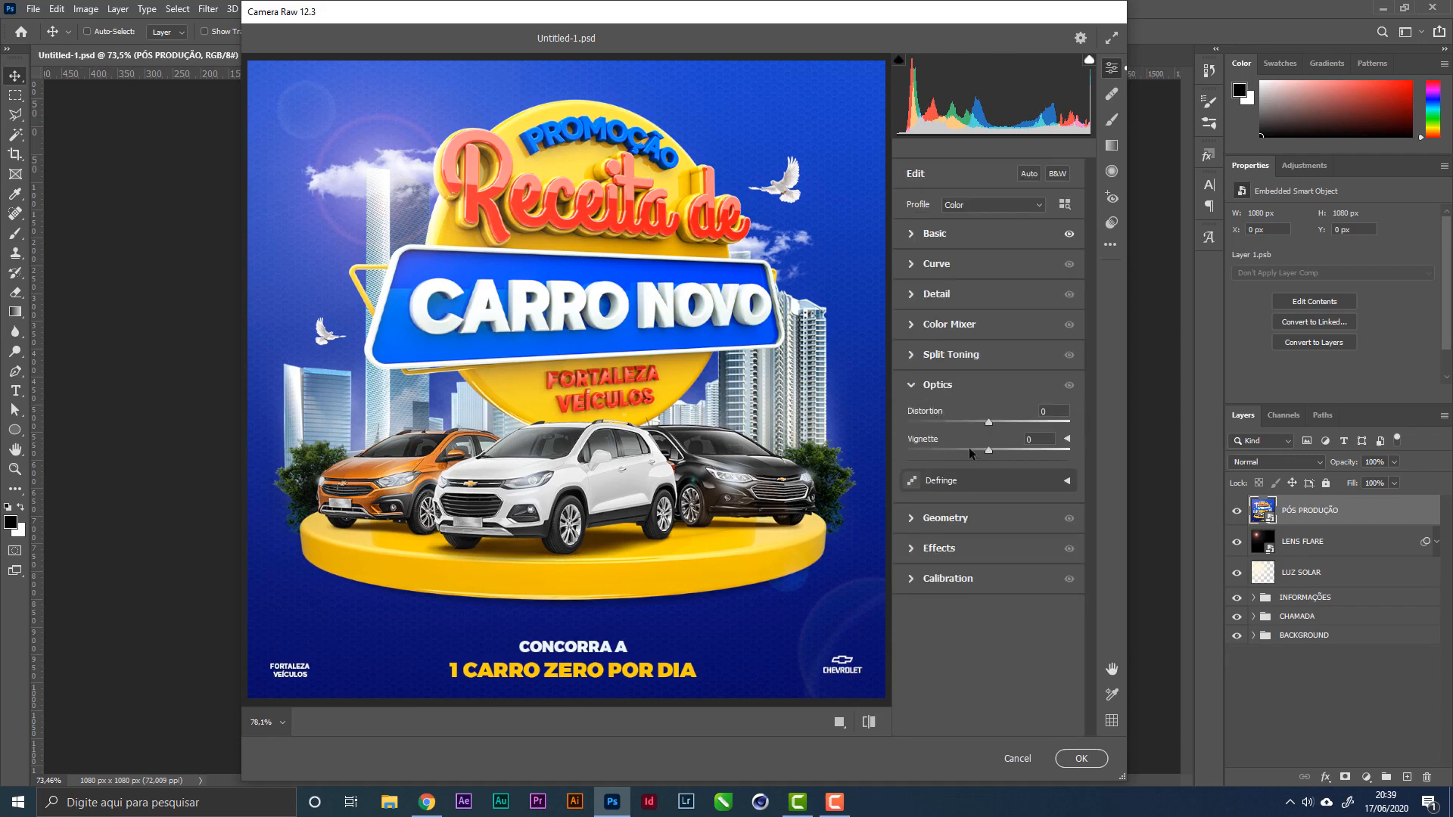
{"action": "left_click_drag", "start_coordinate": [989, 451], "coordinate": [951, 453]}
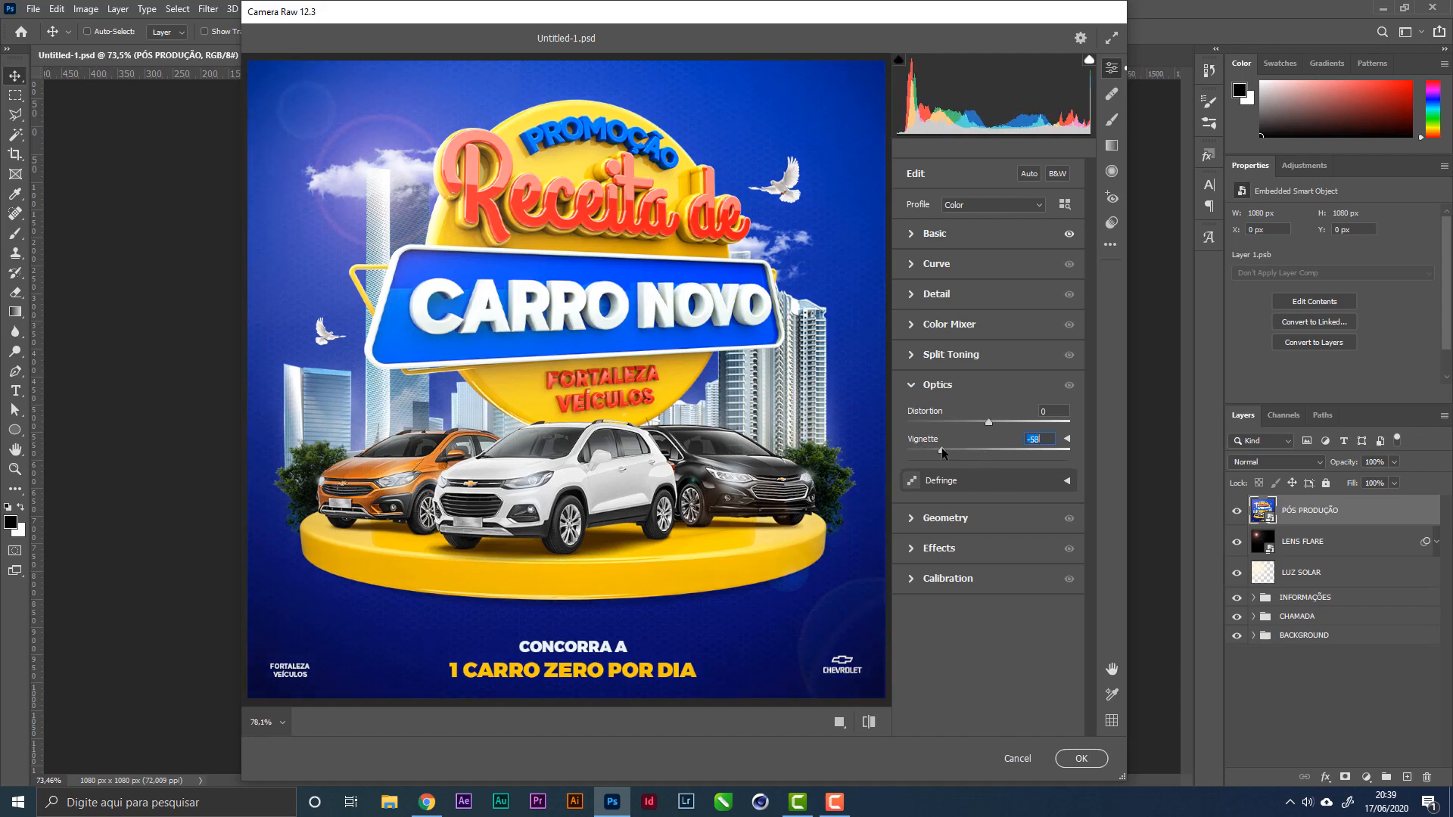
{"action": "mouse_move", "coordinate": [948, 452]}
{"action": "left_mouse_down"}
{"action": "mouse_move", "coordinate": [1078, 454]}
{"action": "mouse_move", "coordinate": [962, 449]}
{"action": "left_mouse_up"}
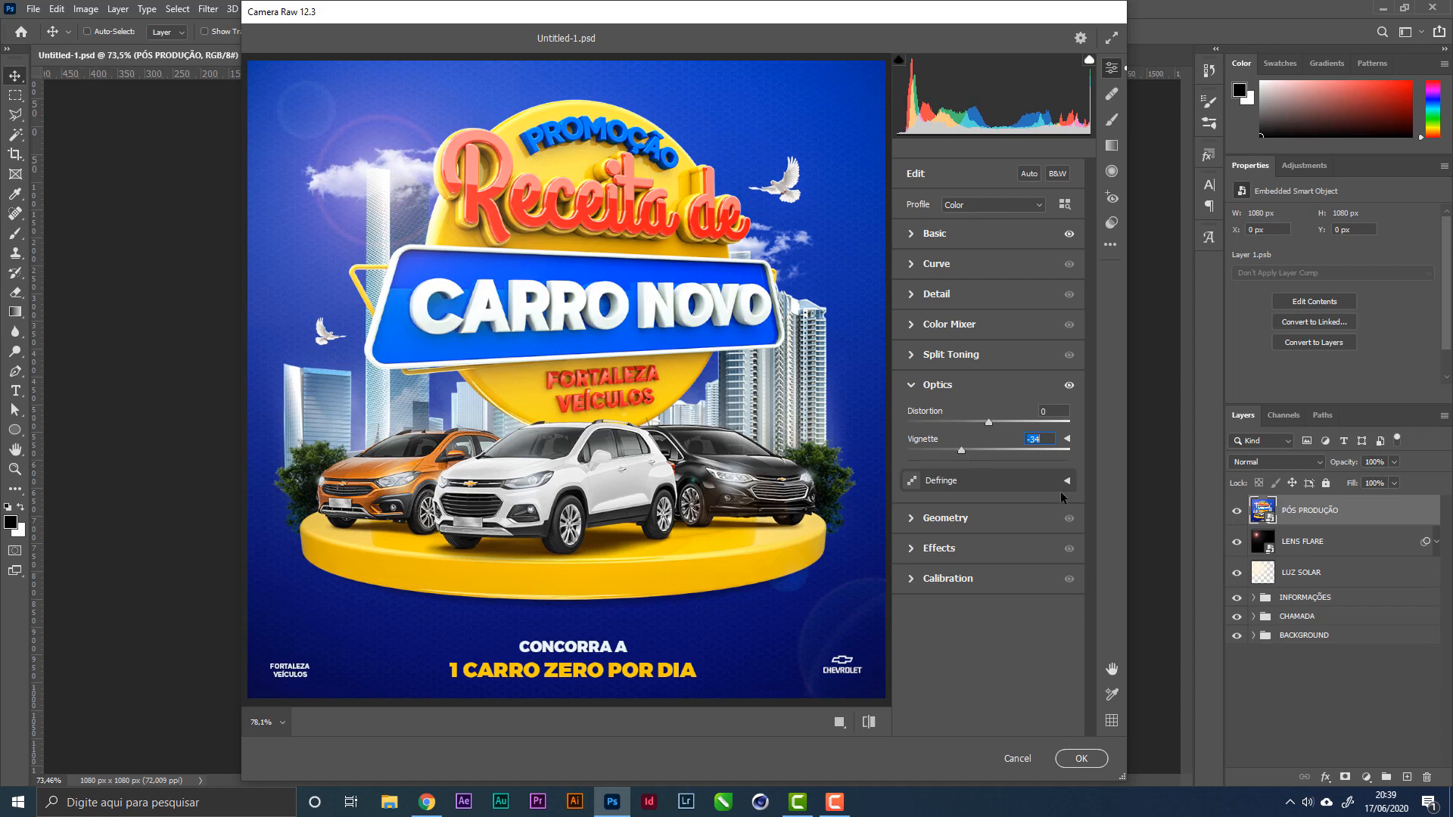
Step: Set the Basic Highlights to +7 and Shadows to -9, and apply the Camera Raw Filter to PÓS PRODUÇÃO
{"action": "left_click", "coordinate": [934, 235]}
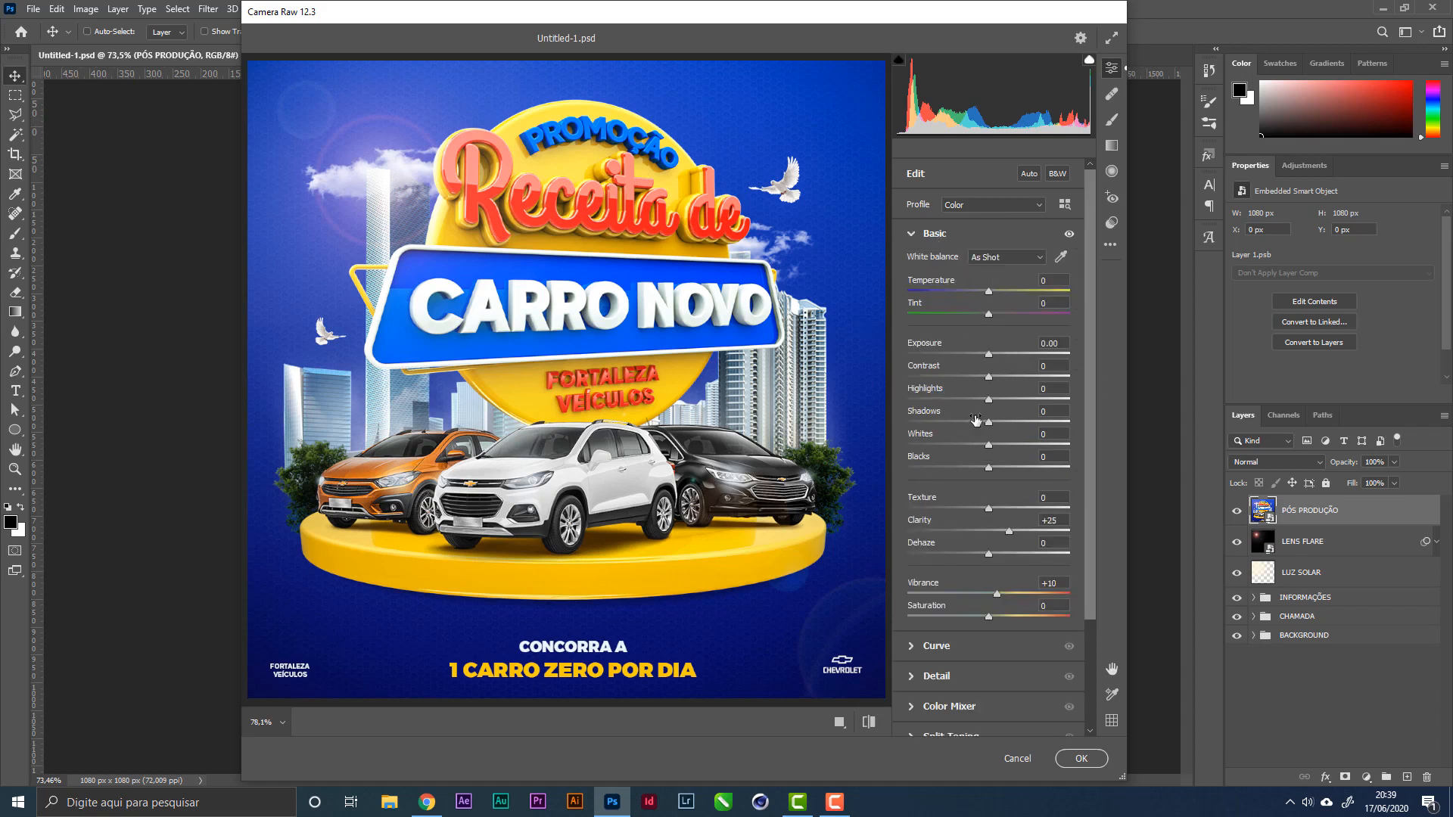
{"action": "left_click_drag", "start_coordinate": [988, 399], "coordinate": [982, 427]}
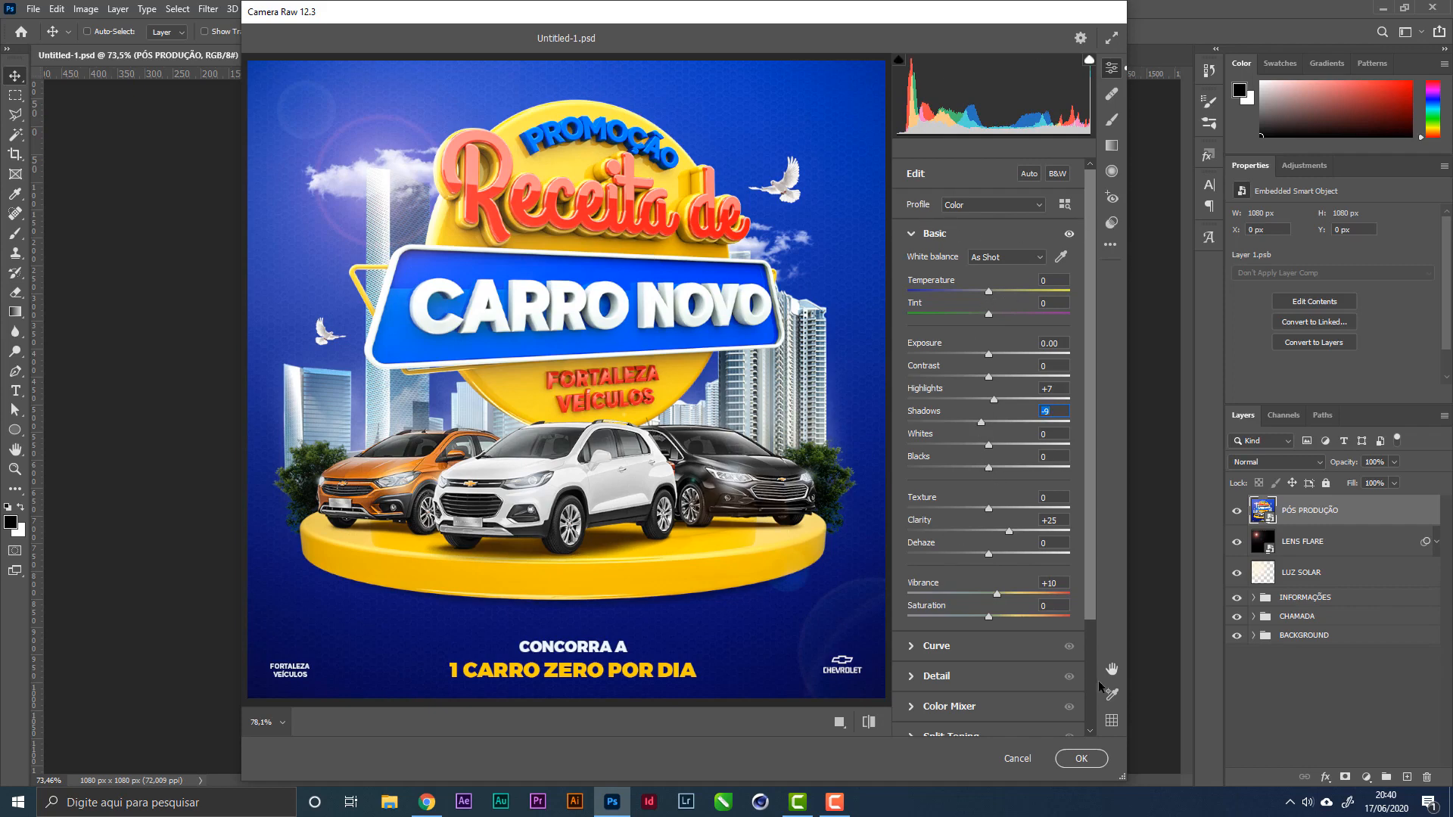
{"action": "left_click", "coordinate": [1082, 759]}
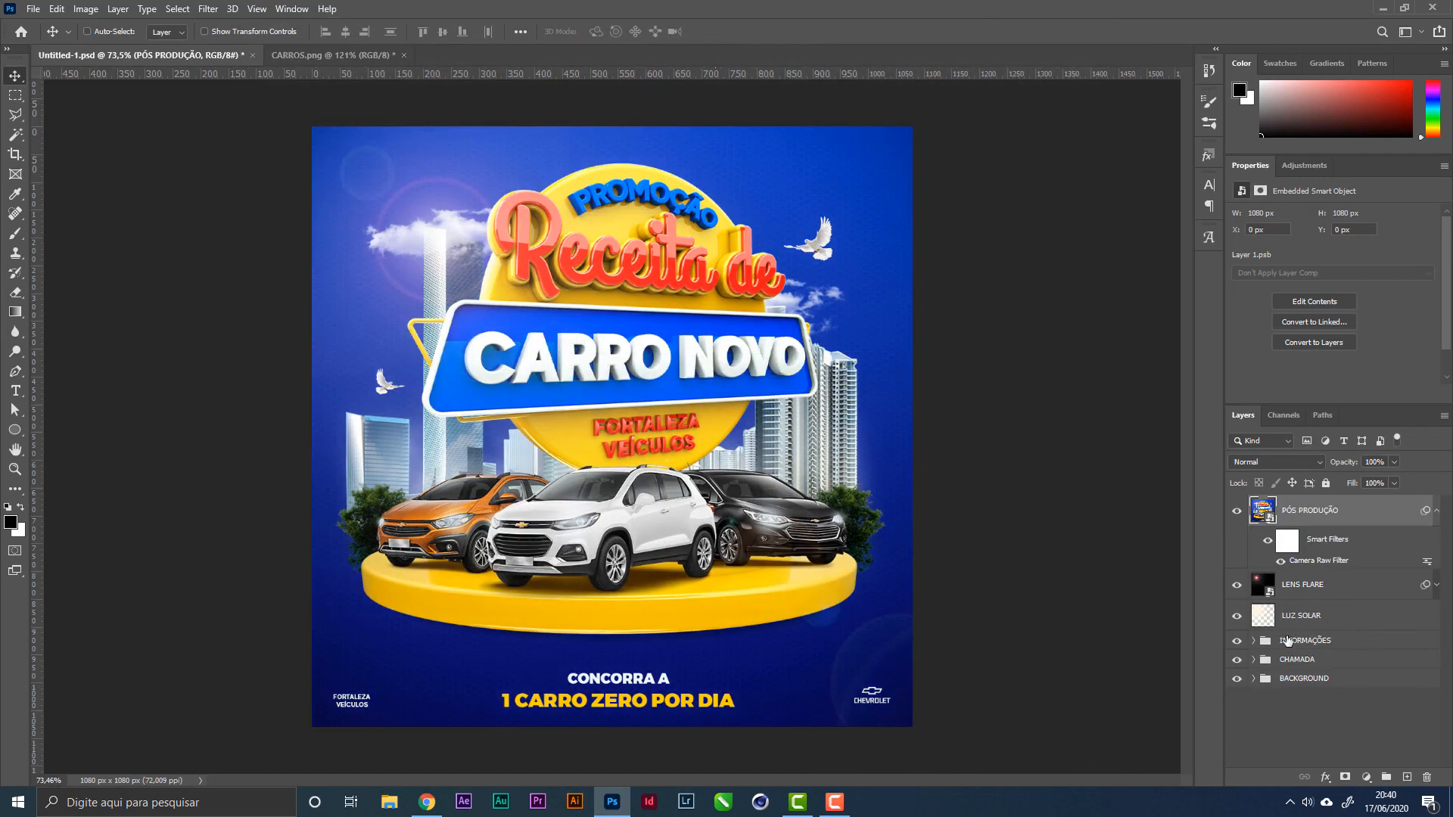
Step: Lower the PÓS PRODUÇÃO layer's opacity to 70% and save the document
{"action": "left_click", "coordinate": [1394, 462]}
{"action": "left_click_drag", "start_coordinate": [1376, 480], "coordinate": [1374, 480]}
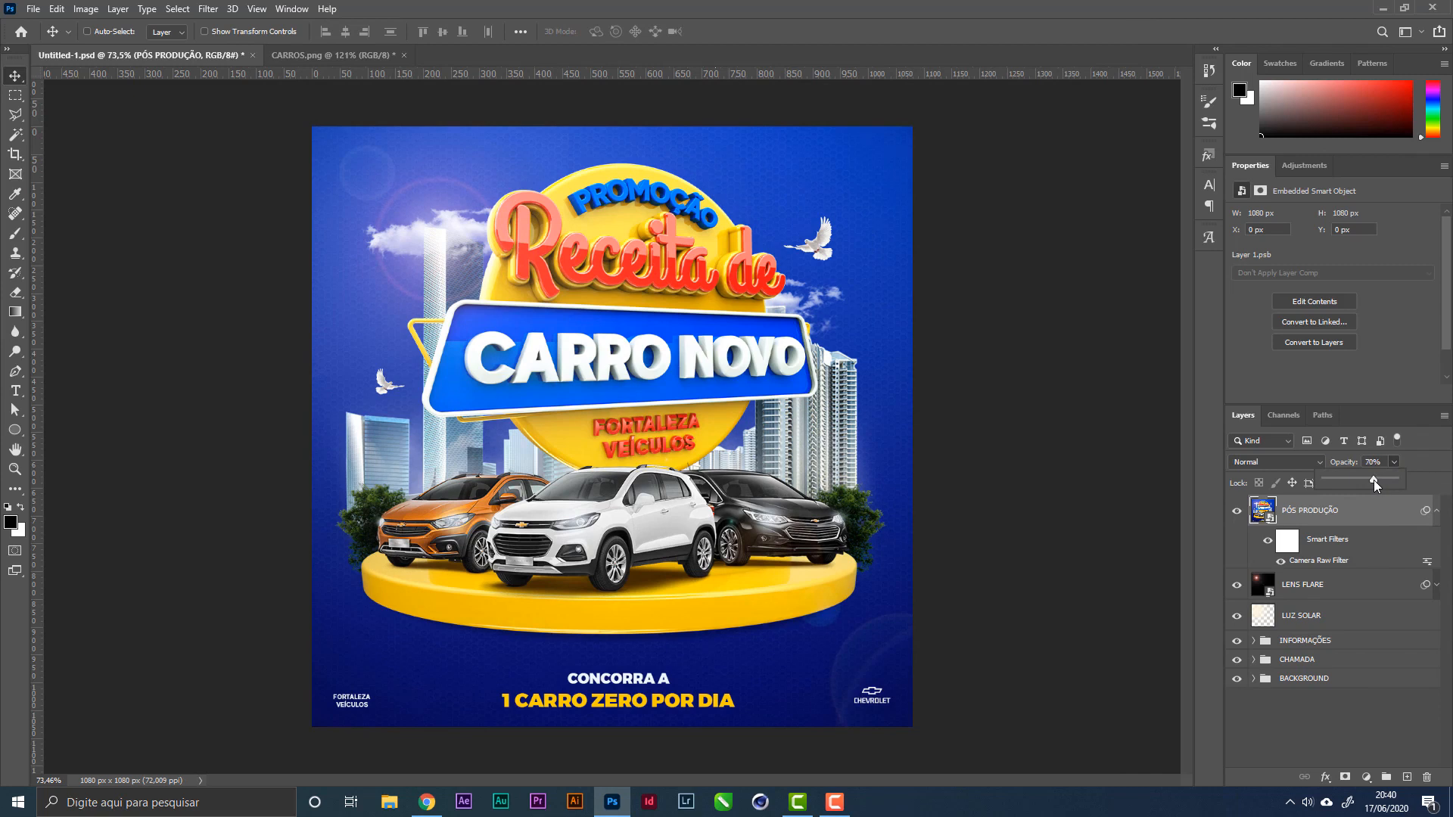
{"action": "key", "text": "ctrl+s"}
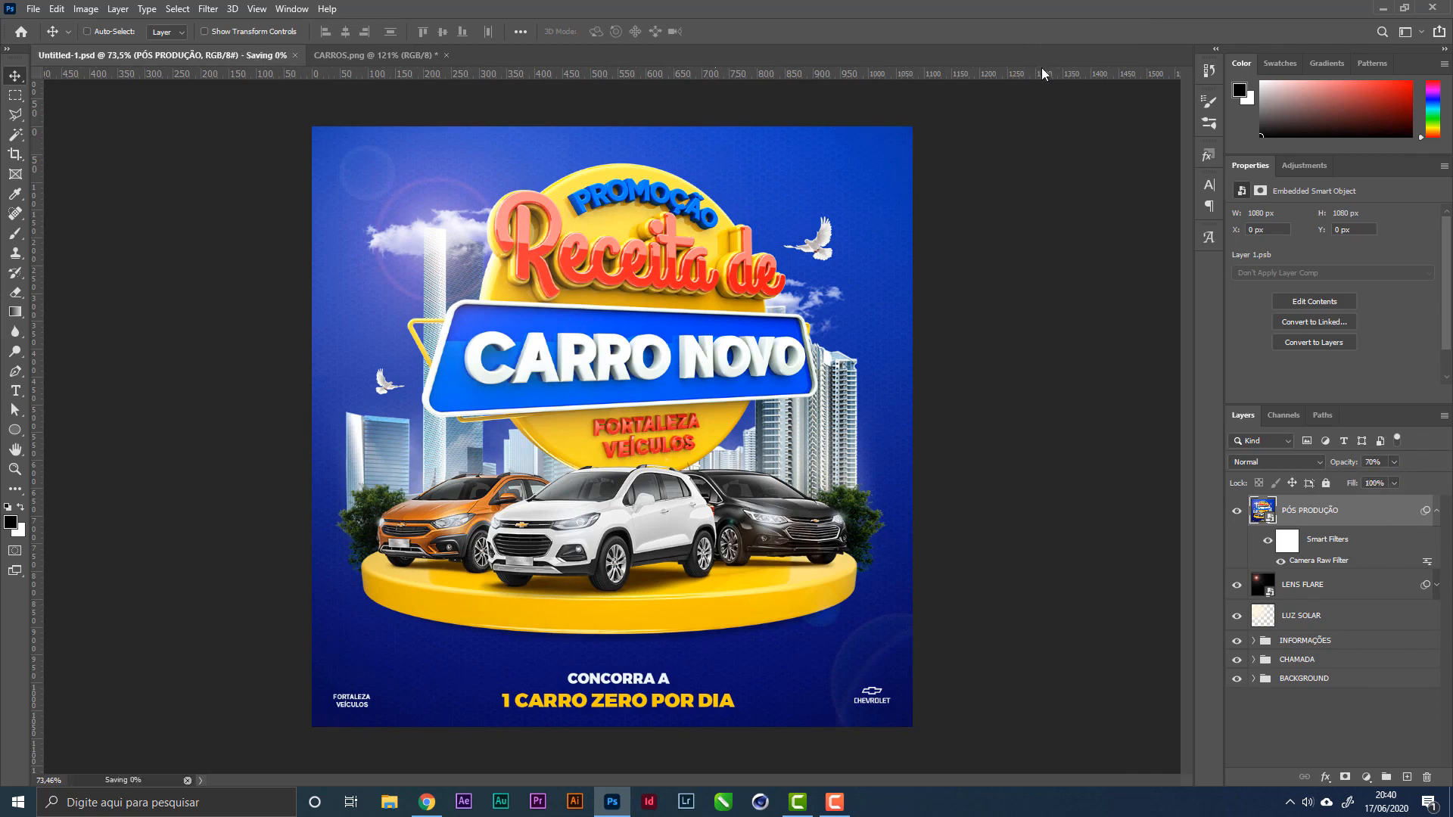